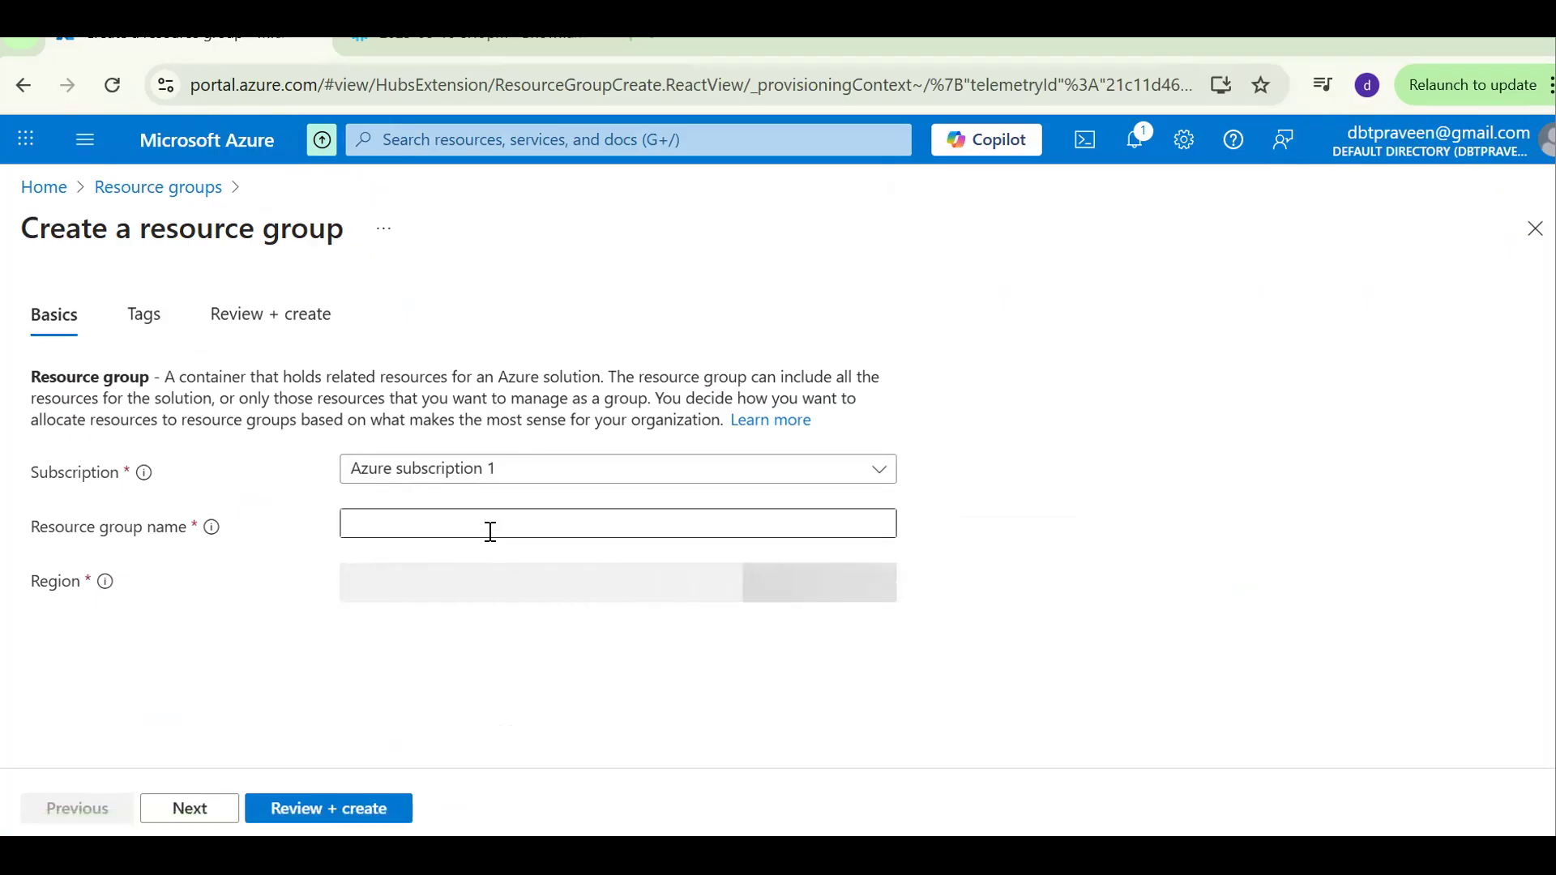
- Create a resource group named praveenresourcegroup in the East US region and open it
type("p")
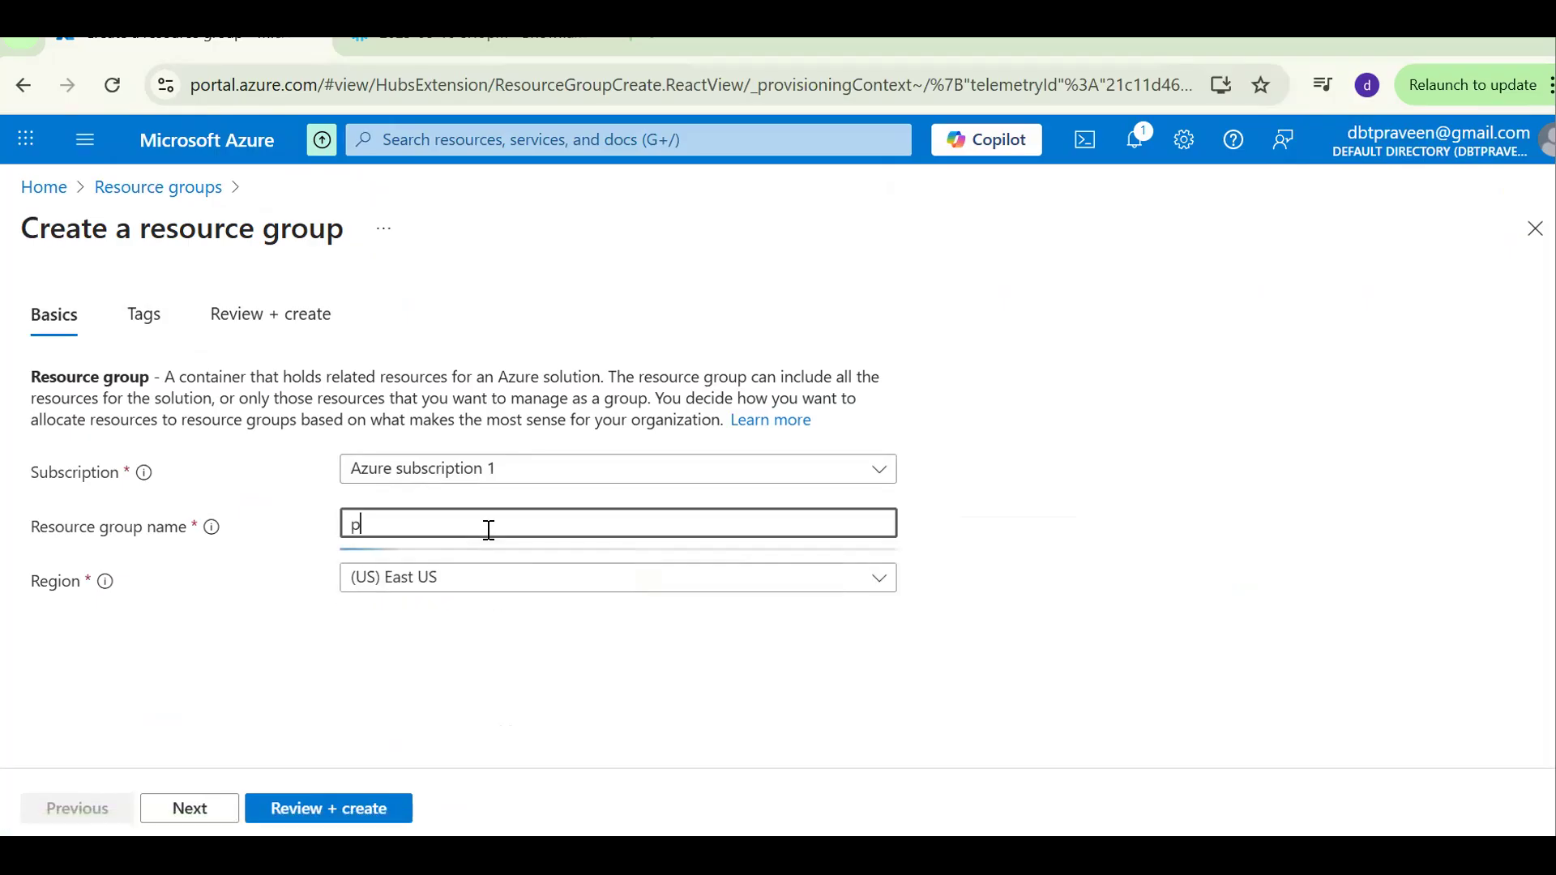
type("raveenresourcegroup")
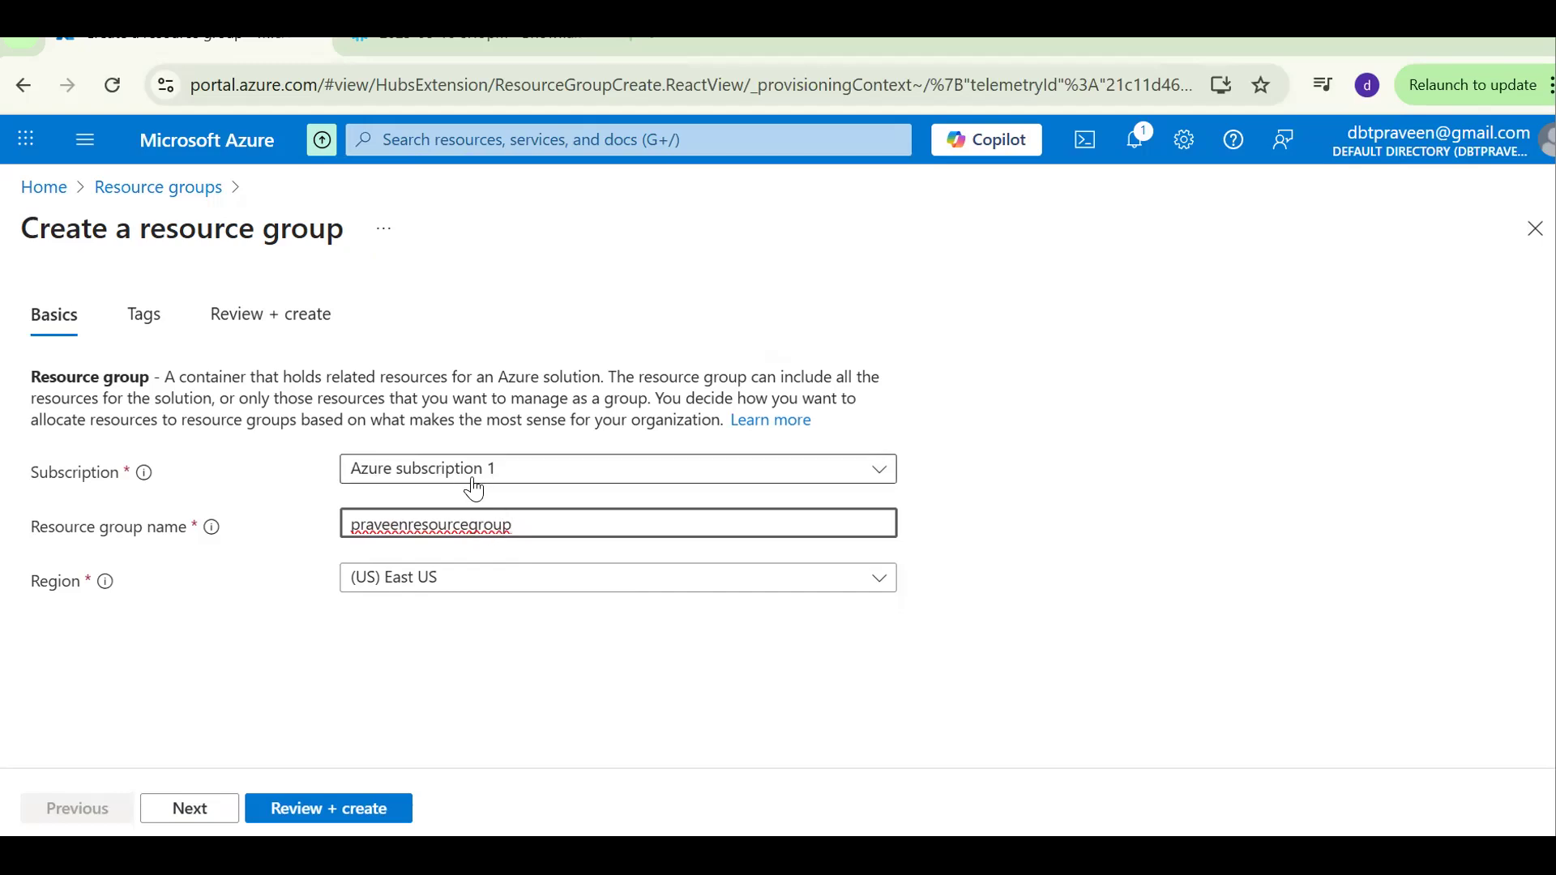
left_click(338, 811)
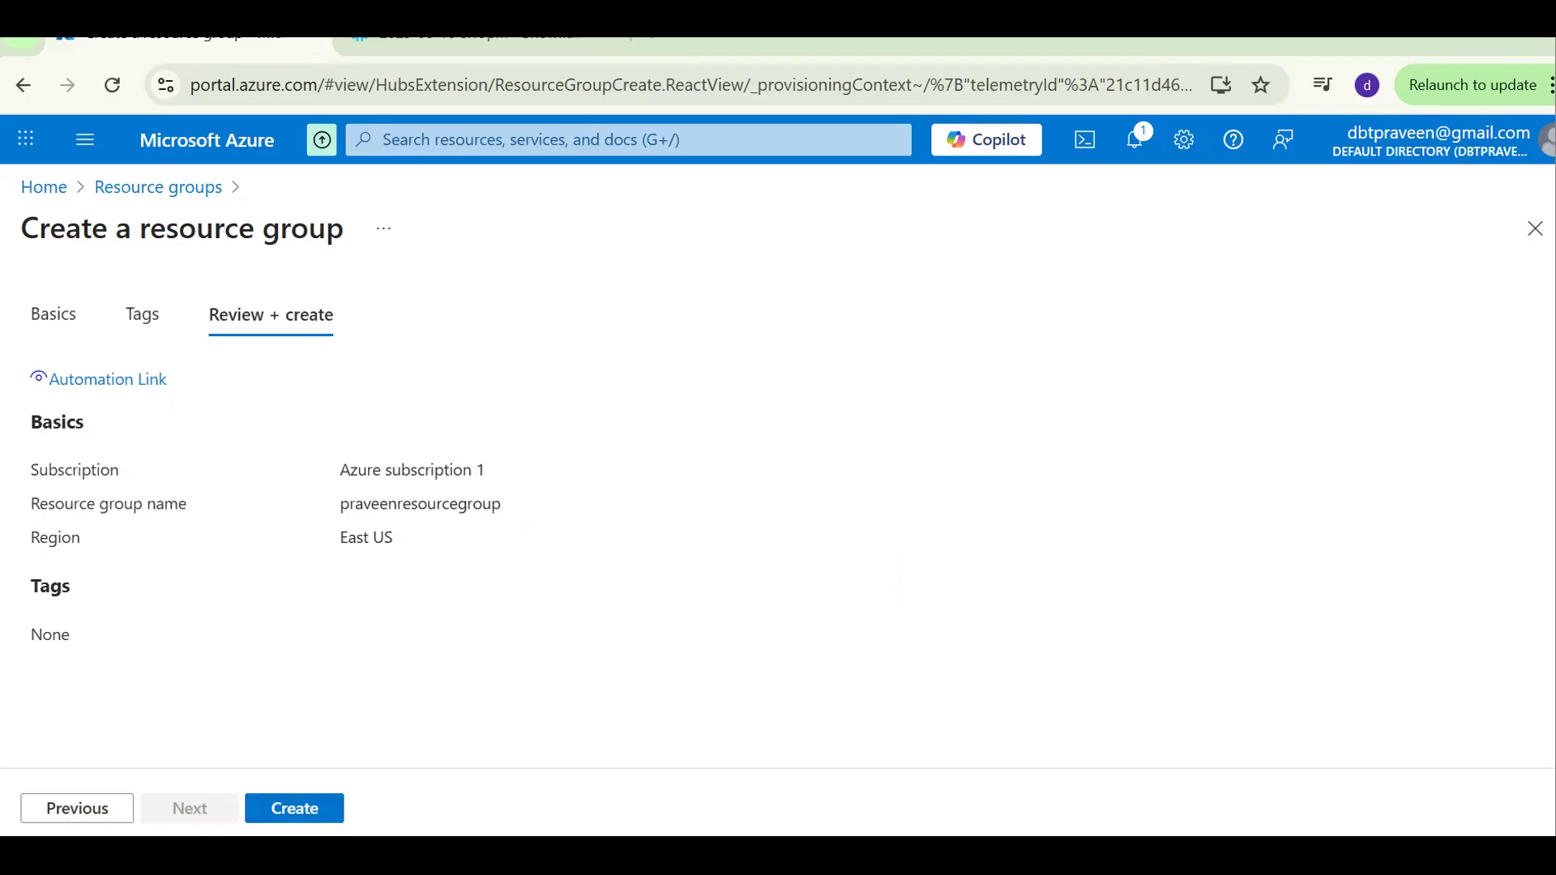
left_click(315, 822)
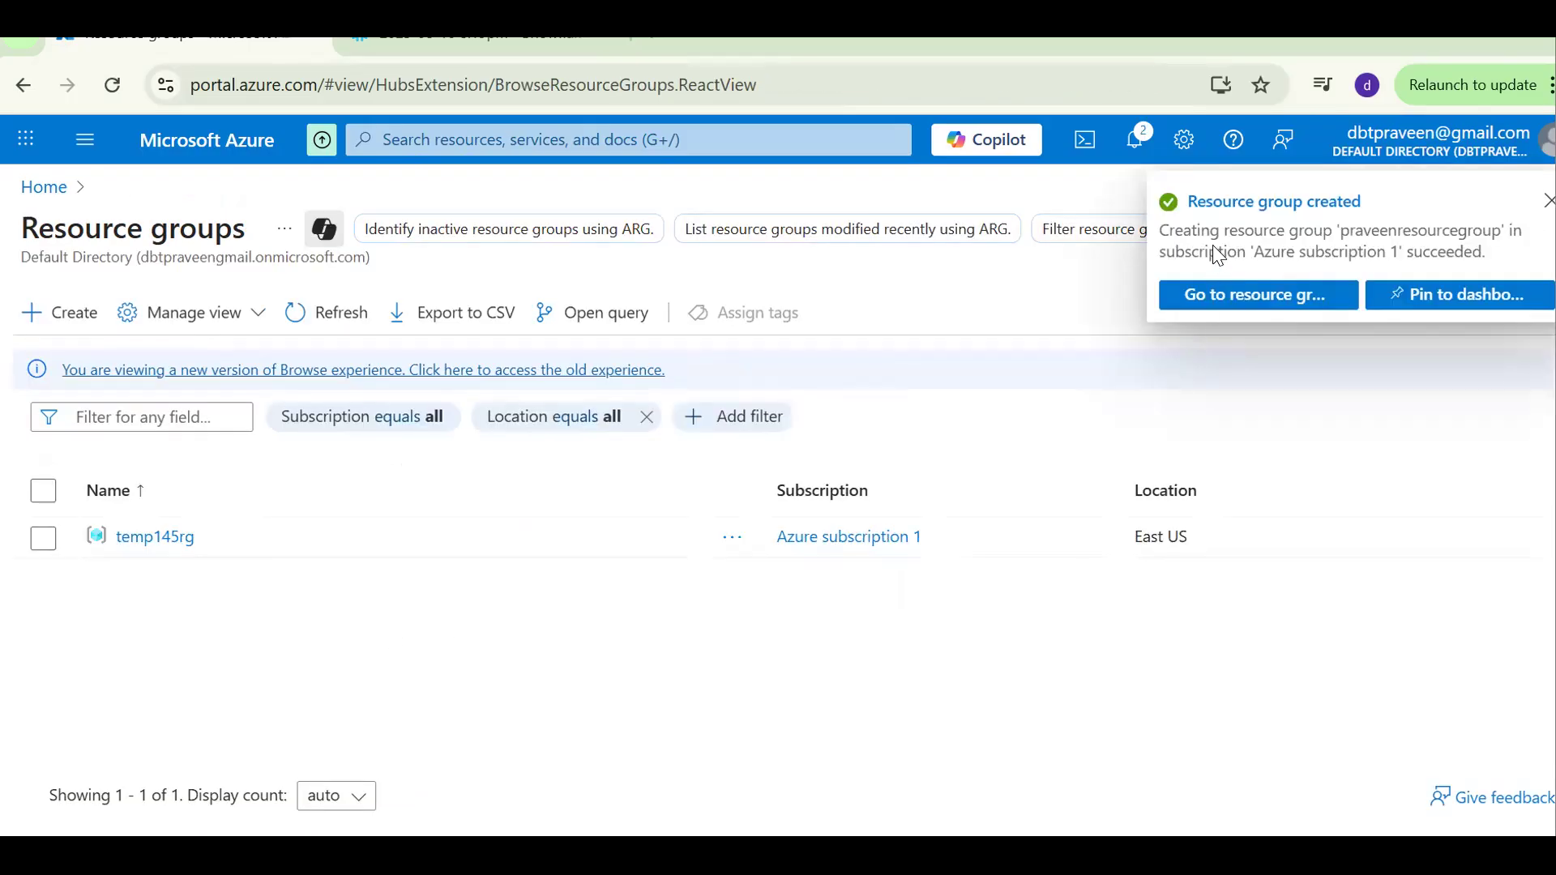
left_click(1281, 297)
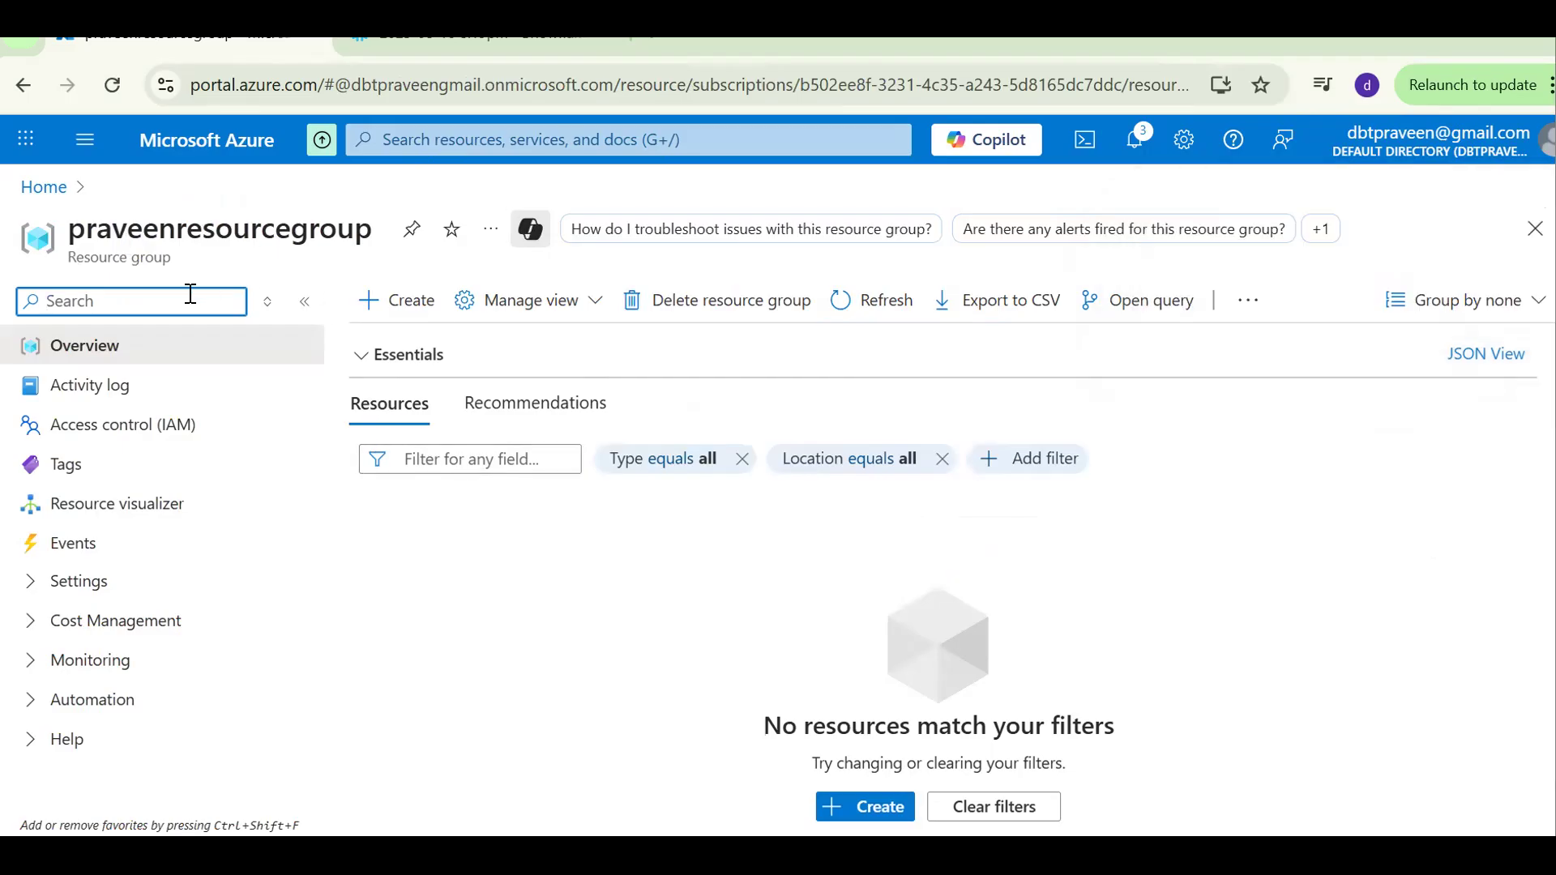
- Search the portal for "storage account" and open the Storage accounts service
type("storage")
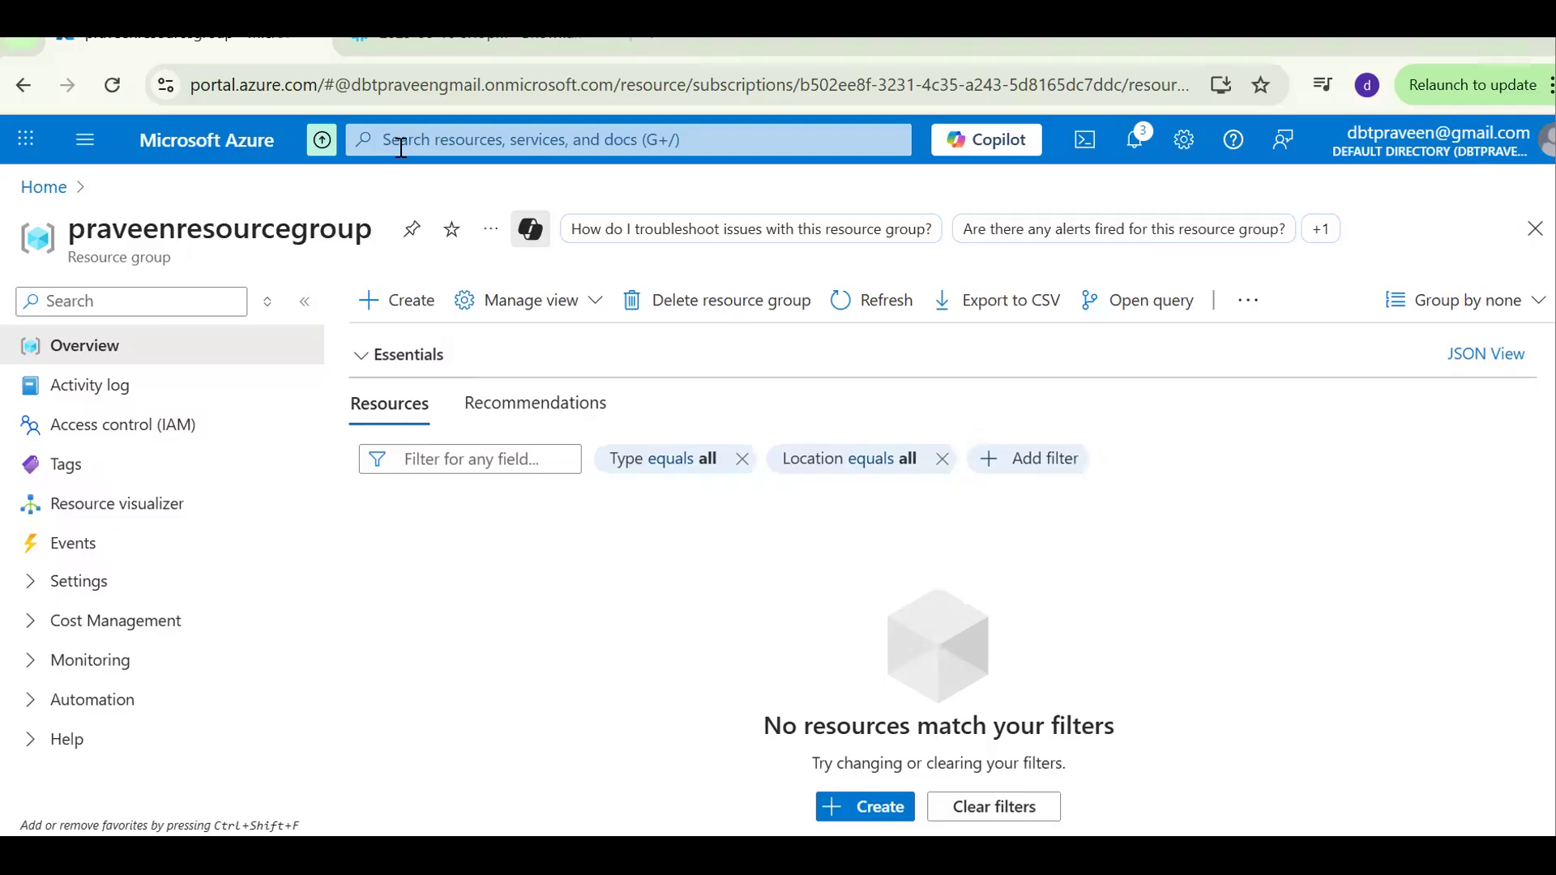
left_click(401, 146)
type("storage account")
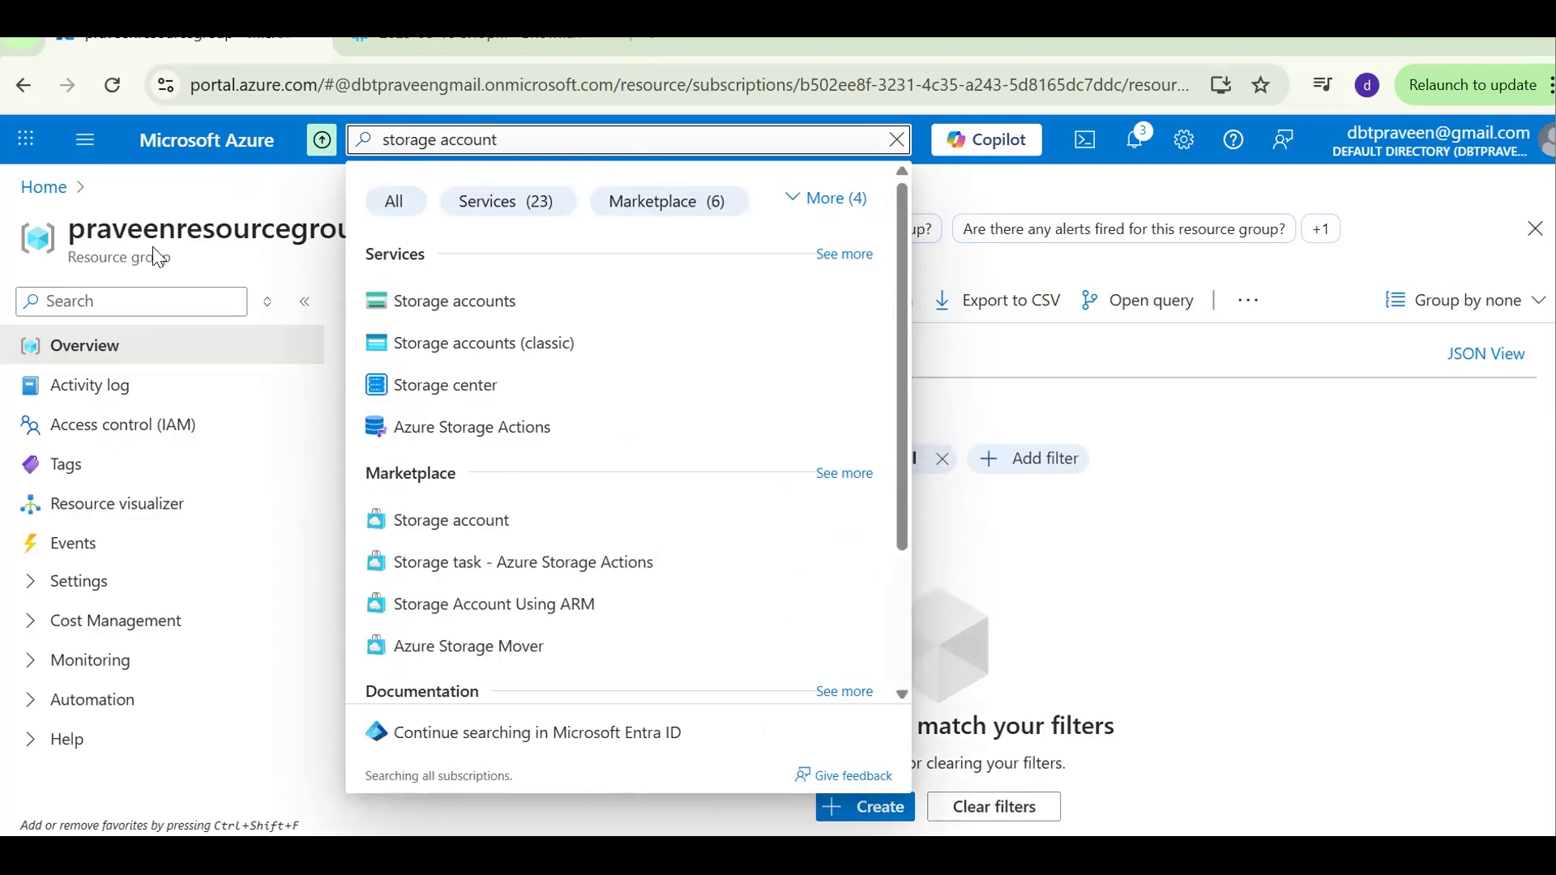
left_click(444, 306)
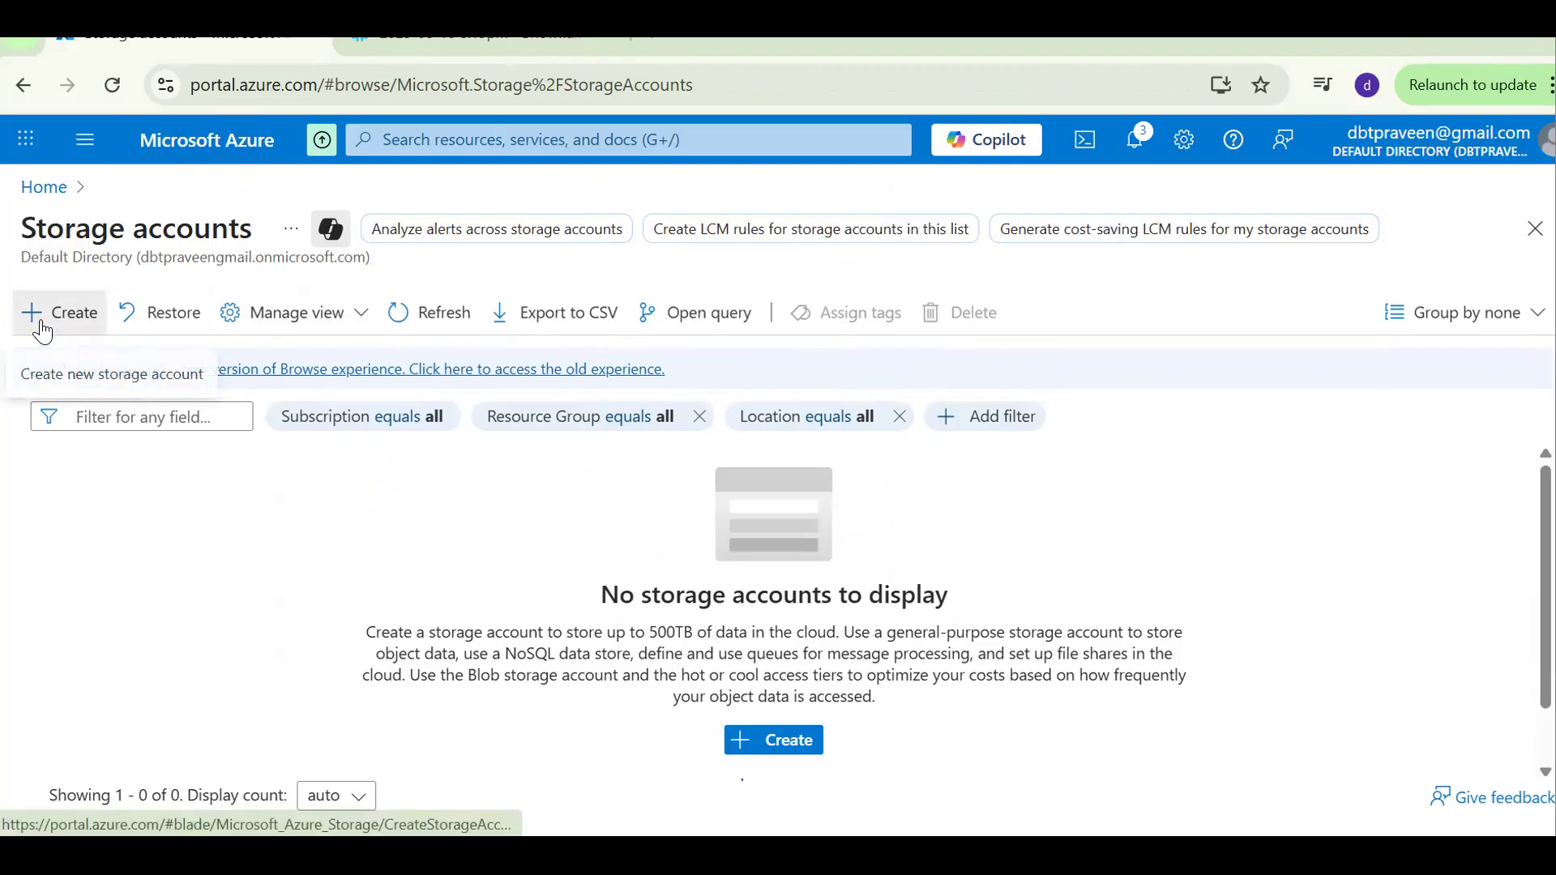
- Create a storage account named praveenstorageaccount in praveenresourcegroup, keeping the other settings at their defaults
left_click(40, 316)
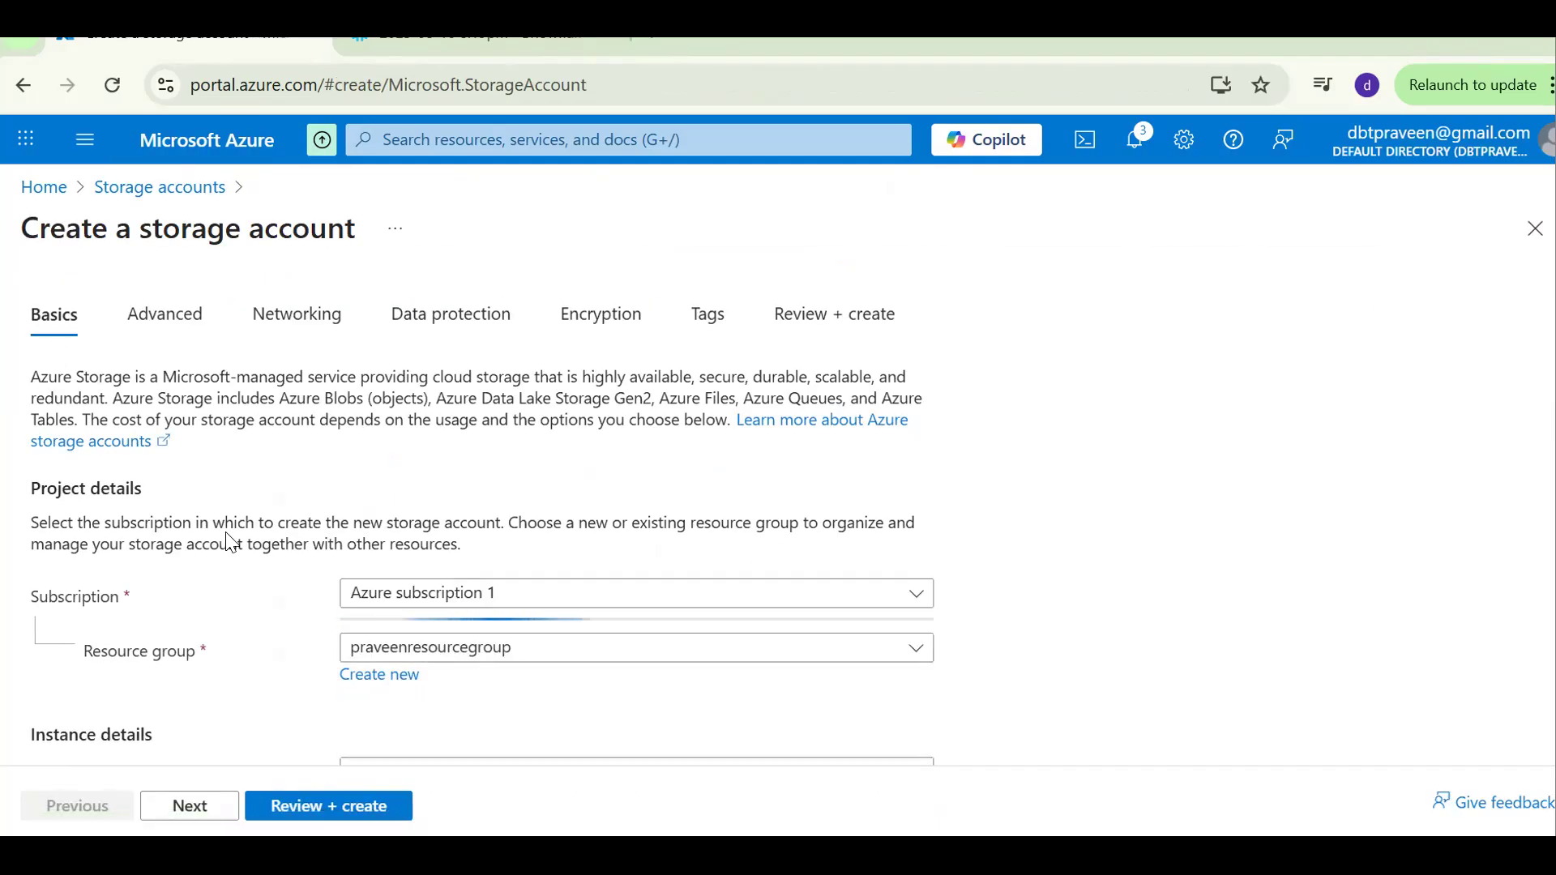
scroll(1257, 487, "down", 2)
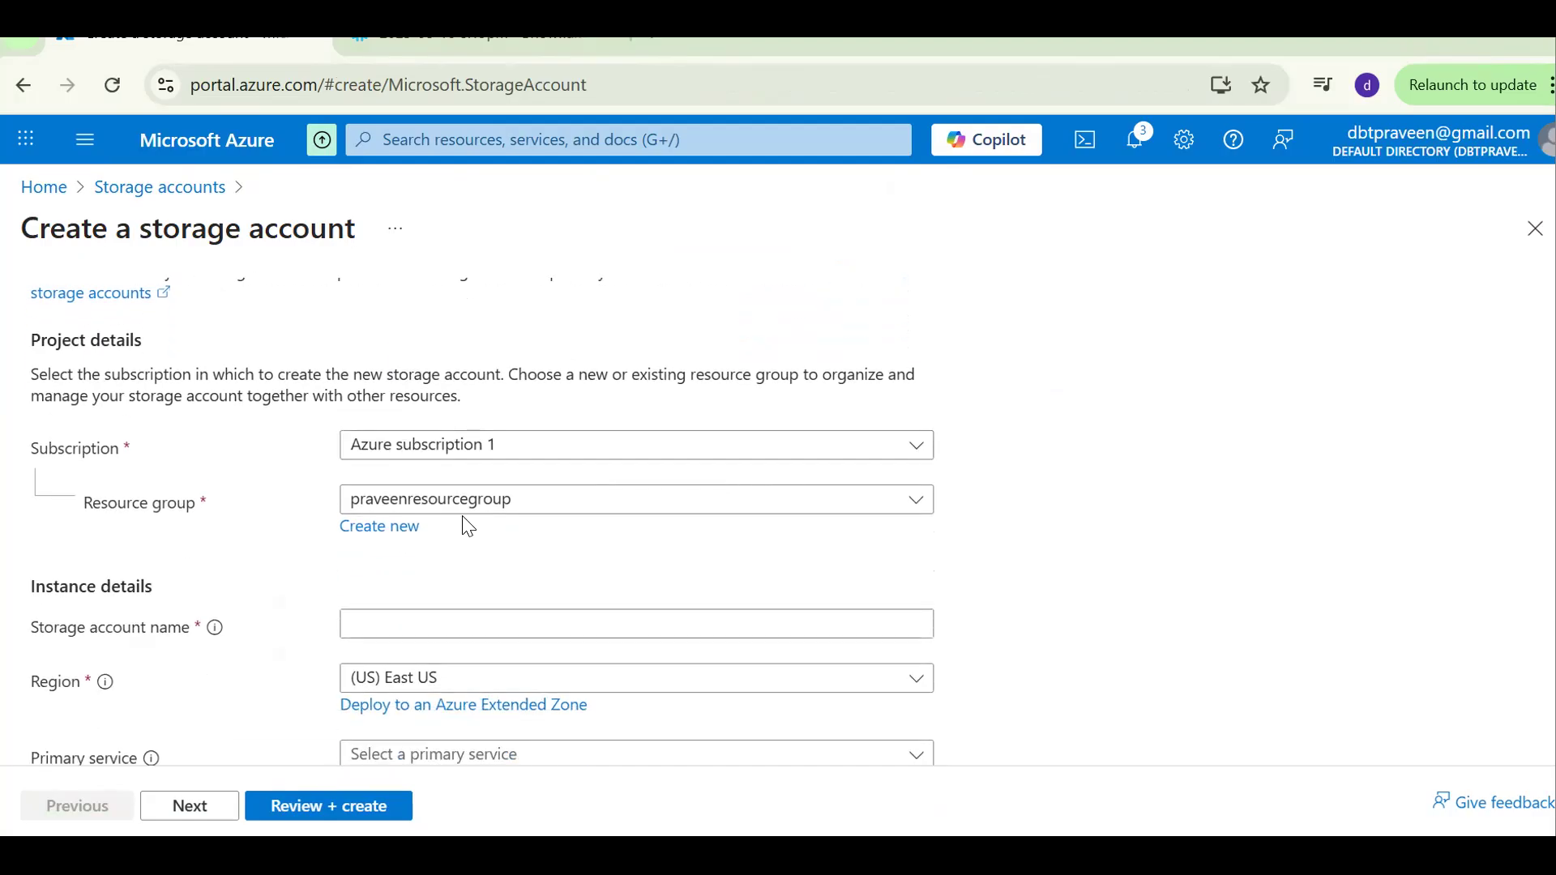
left_click(437, 621)
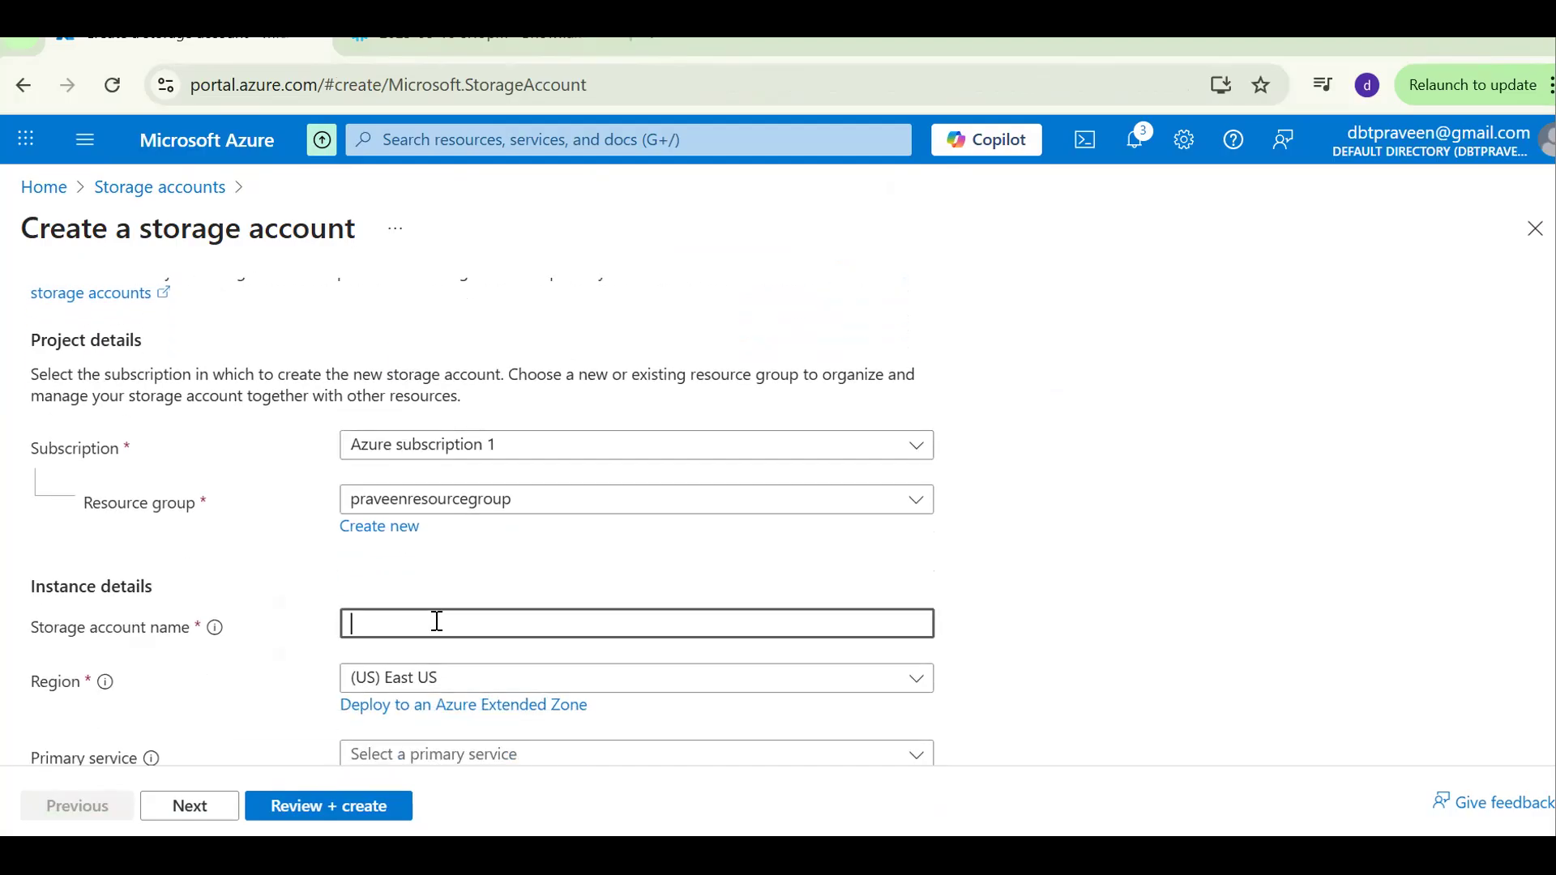
type("praveenstorageaccoun")
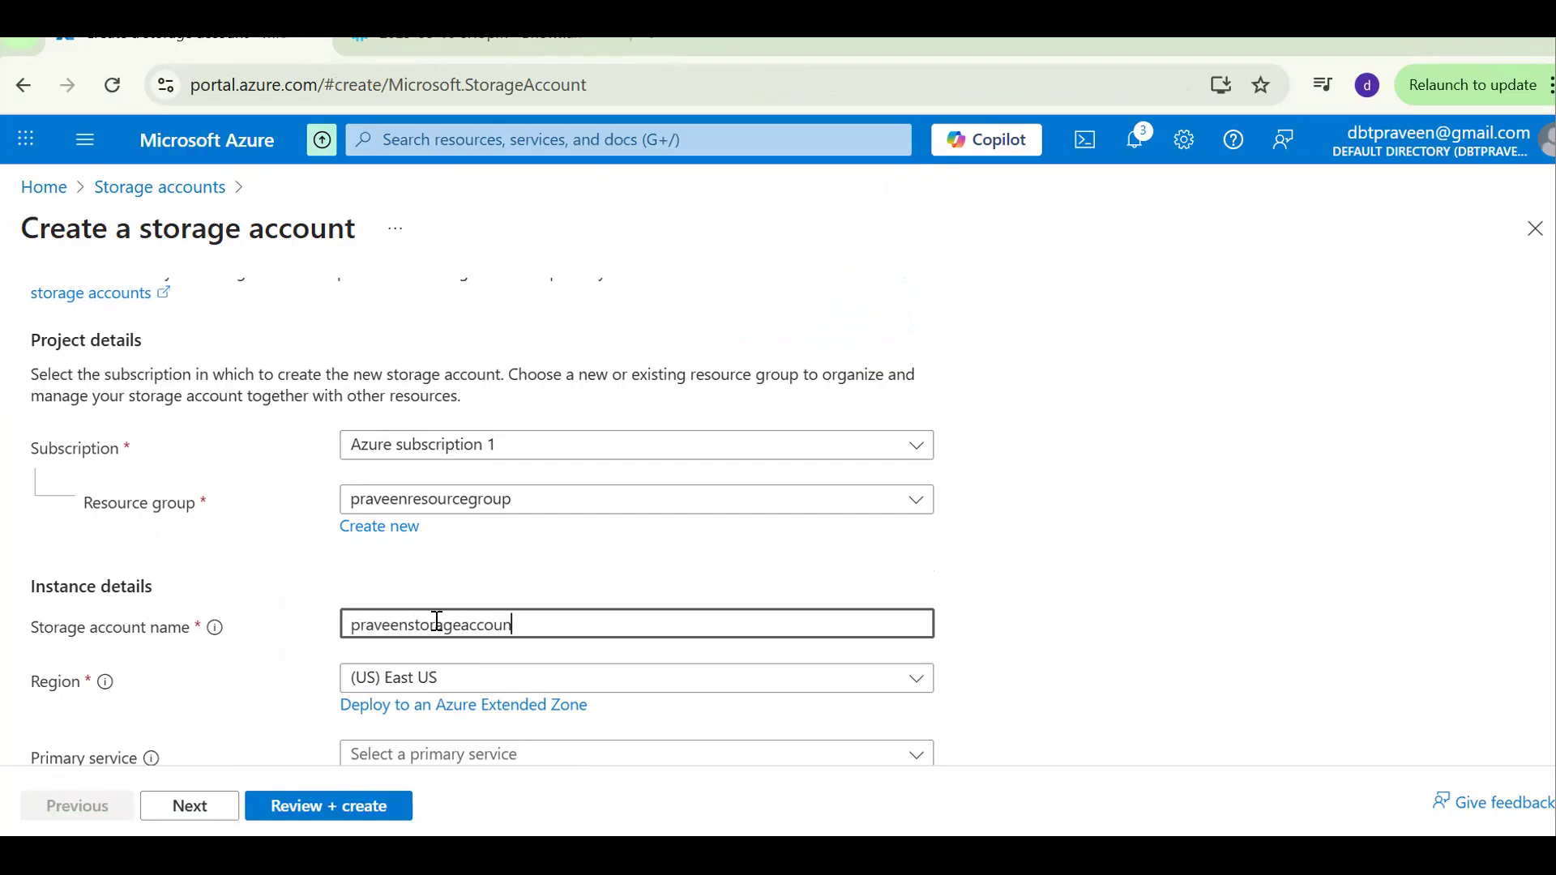
type("t")
left_click(345, 810)
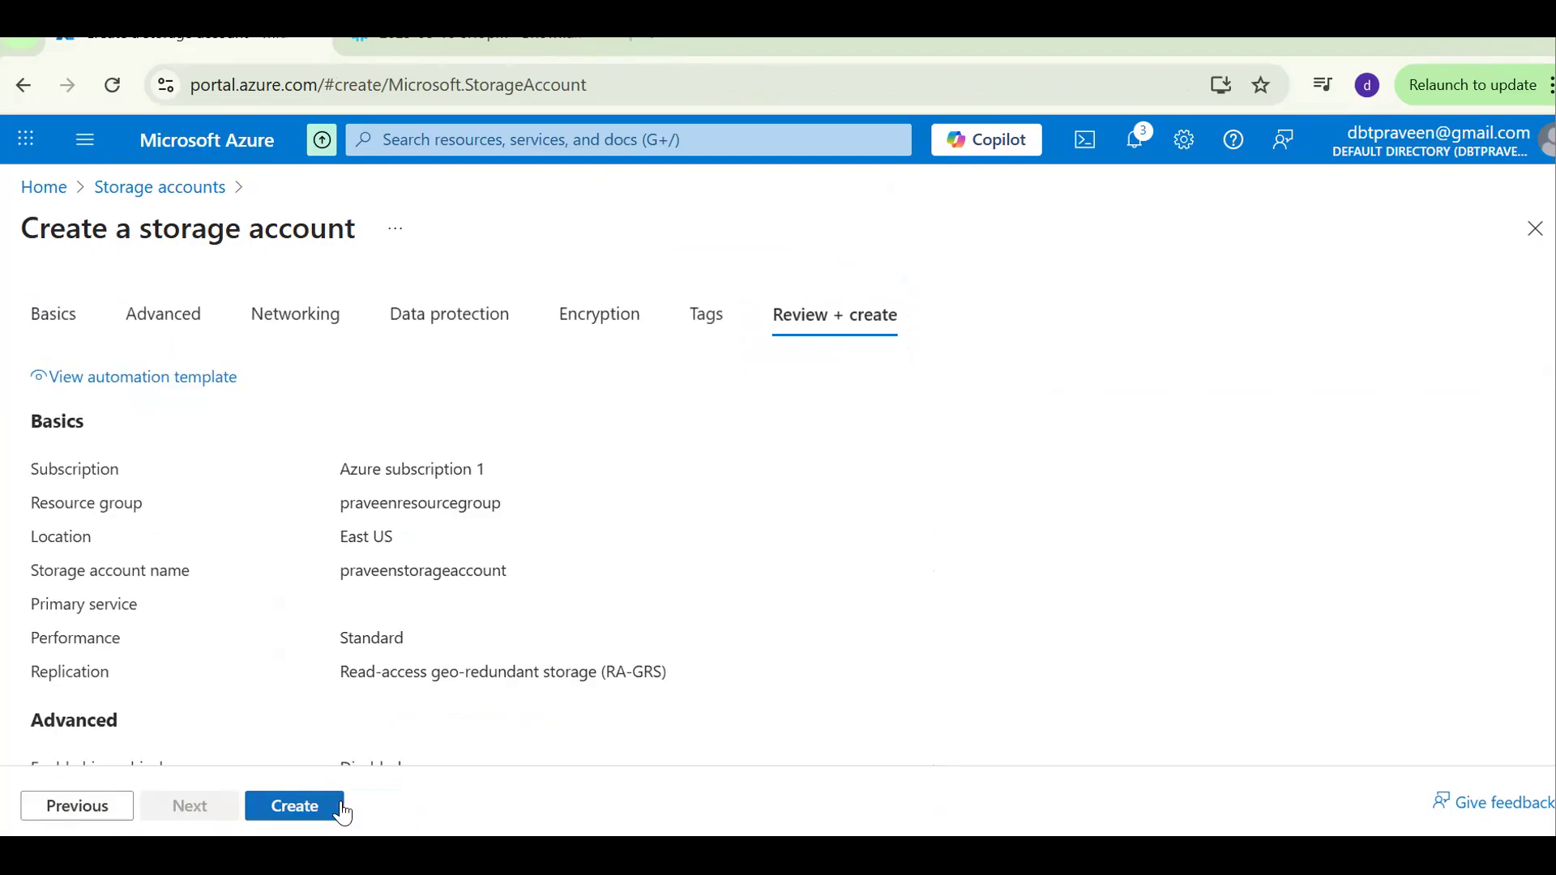
left_click(293, 817)
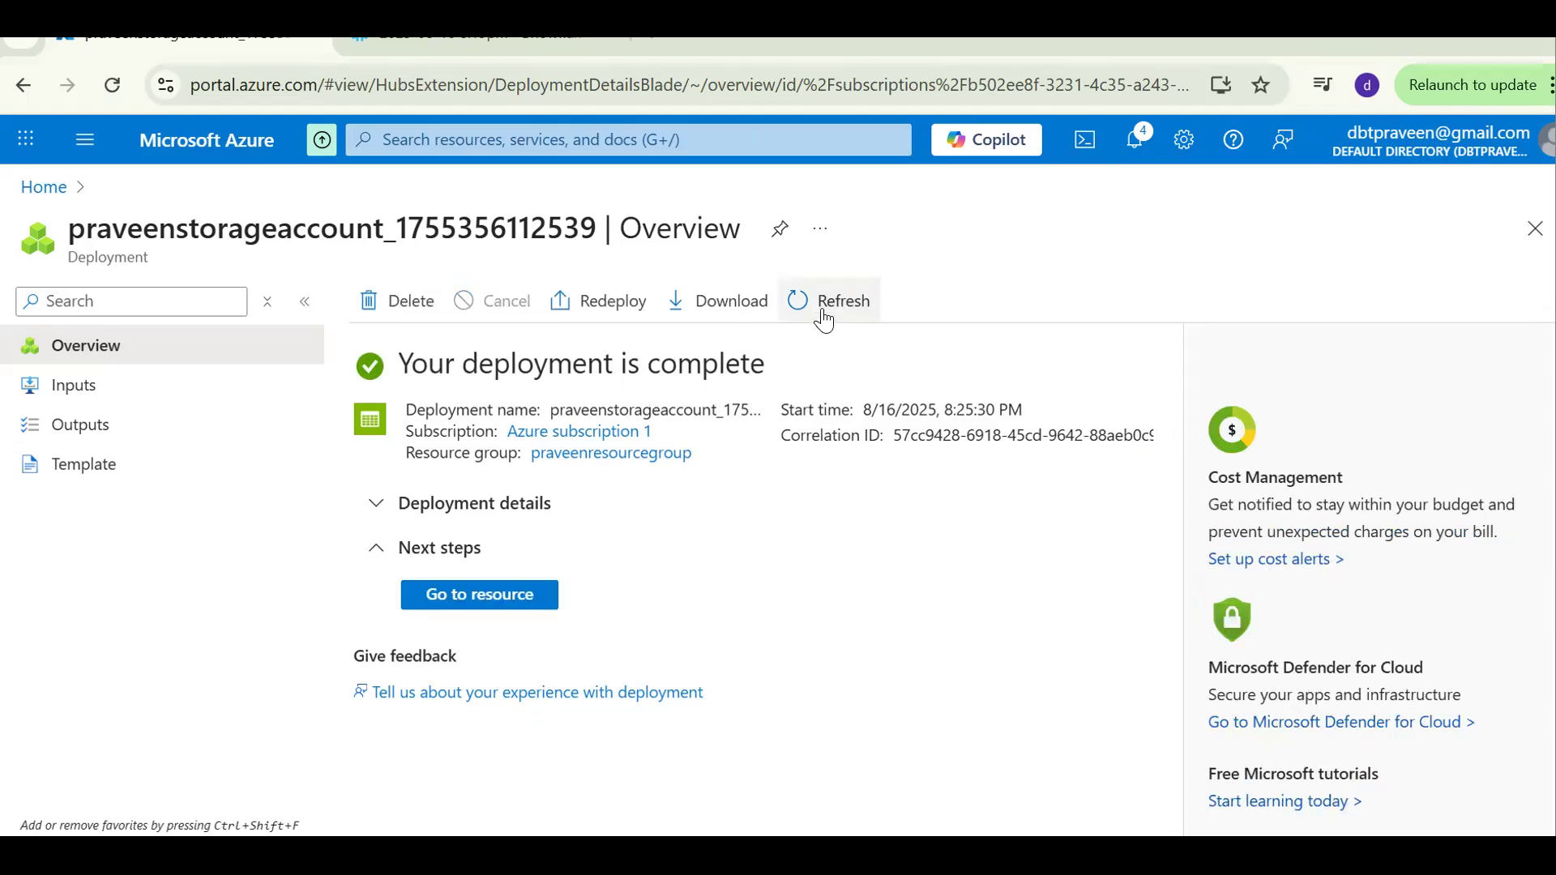
- Return to the Storage accounts list and open praveenstorageaccount
left_click(500, 145)
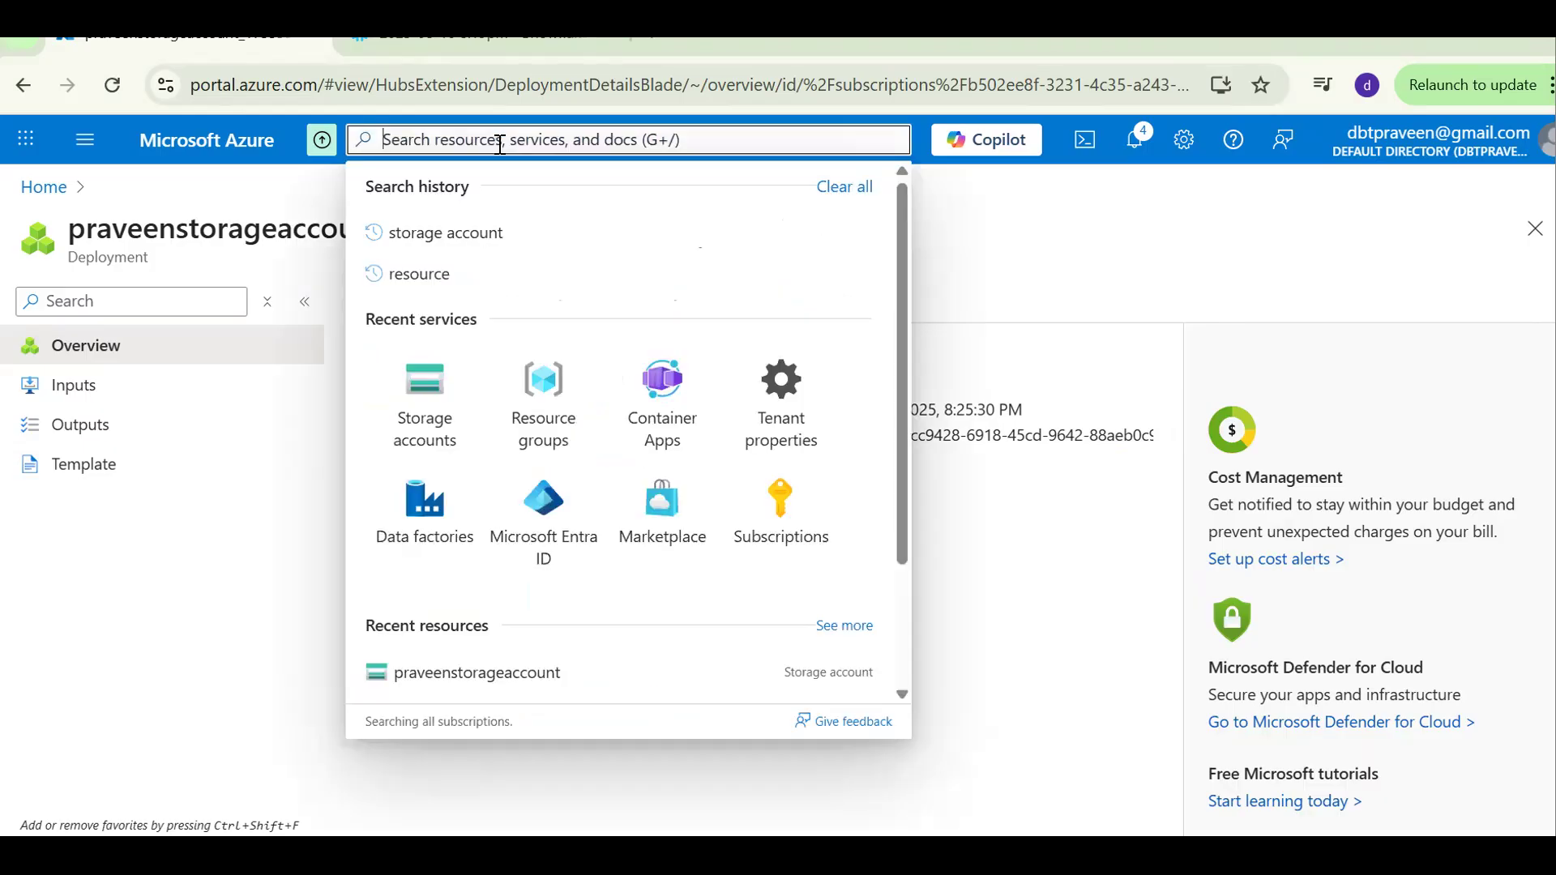
left_click(484, 233)
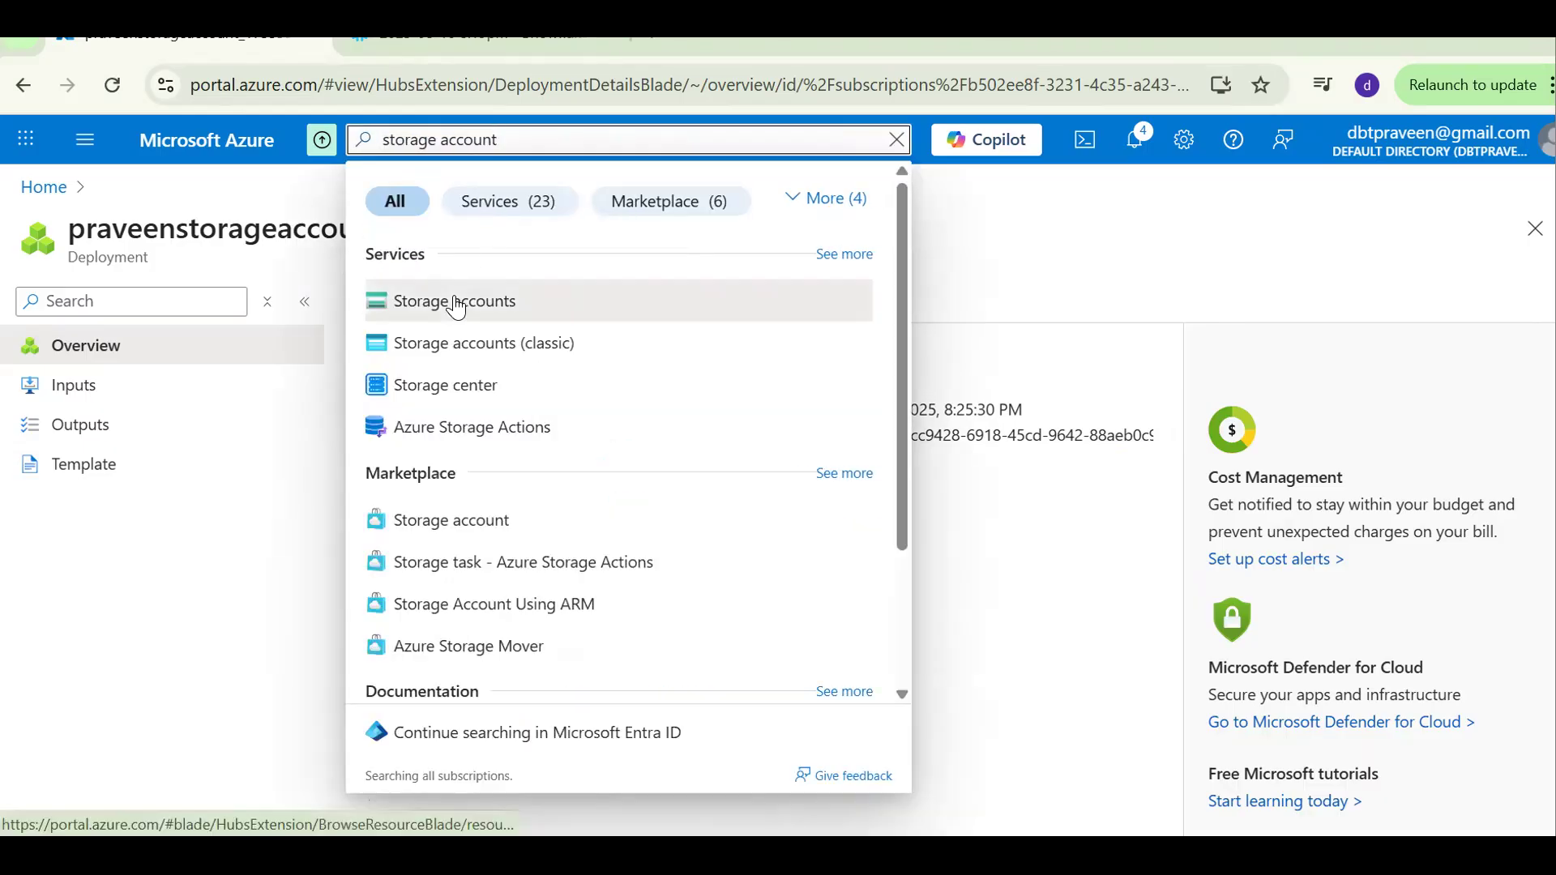
left_click(452, 300)
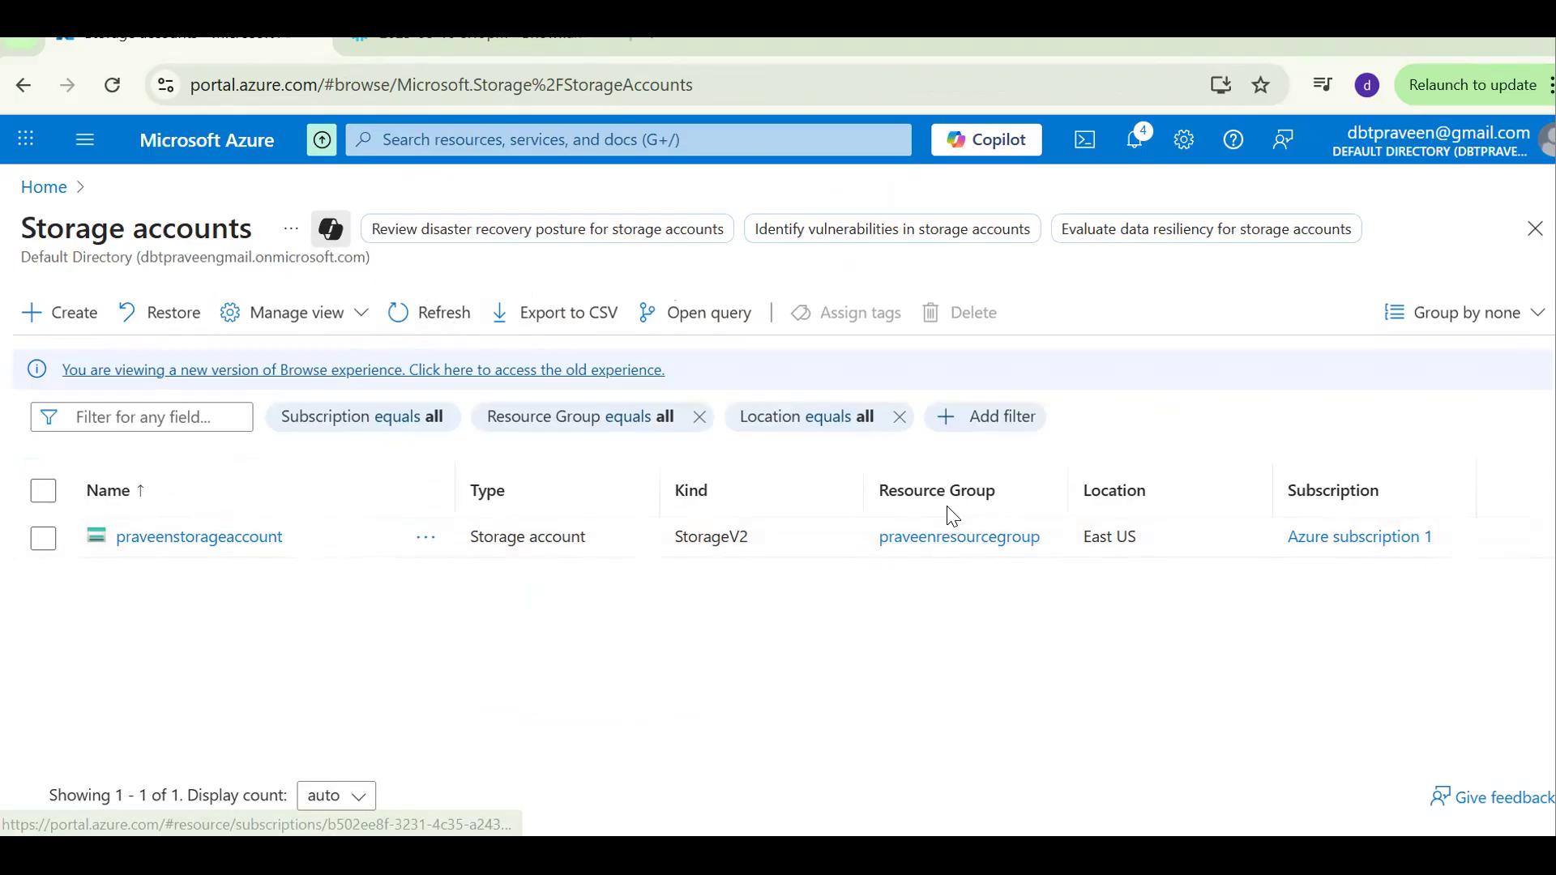
left_click(258, 539)
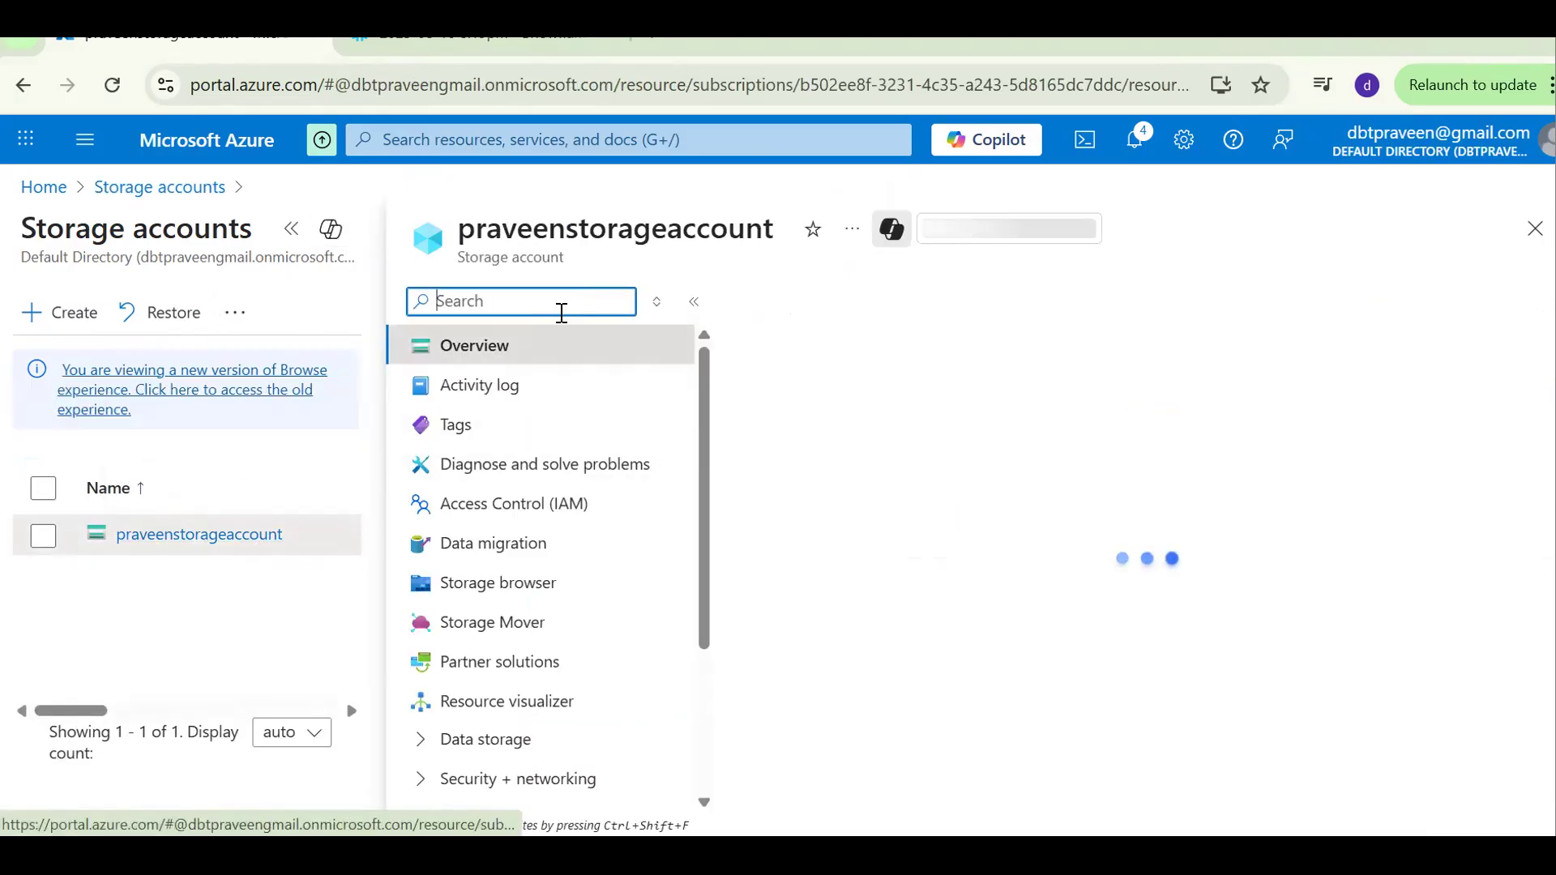
- Find the Containers page of the storage account by searching for "contain" and open it
left_click(555, 302)
type("conta")
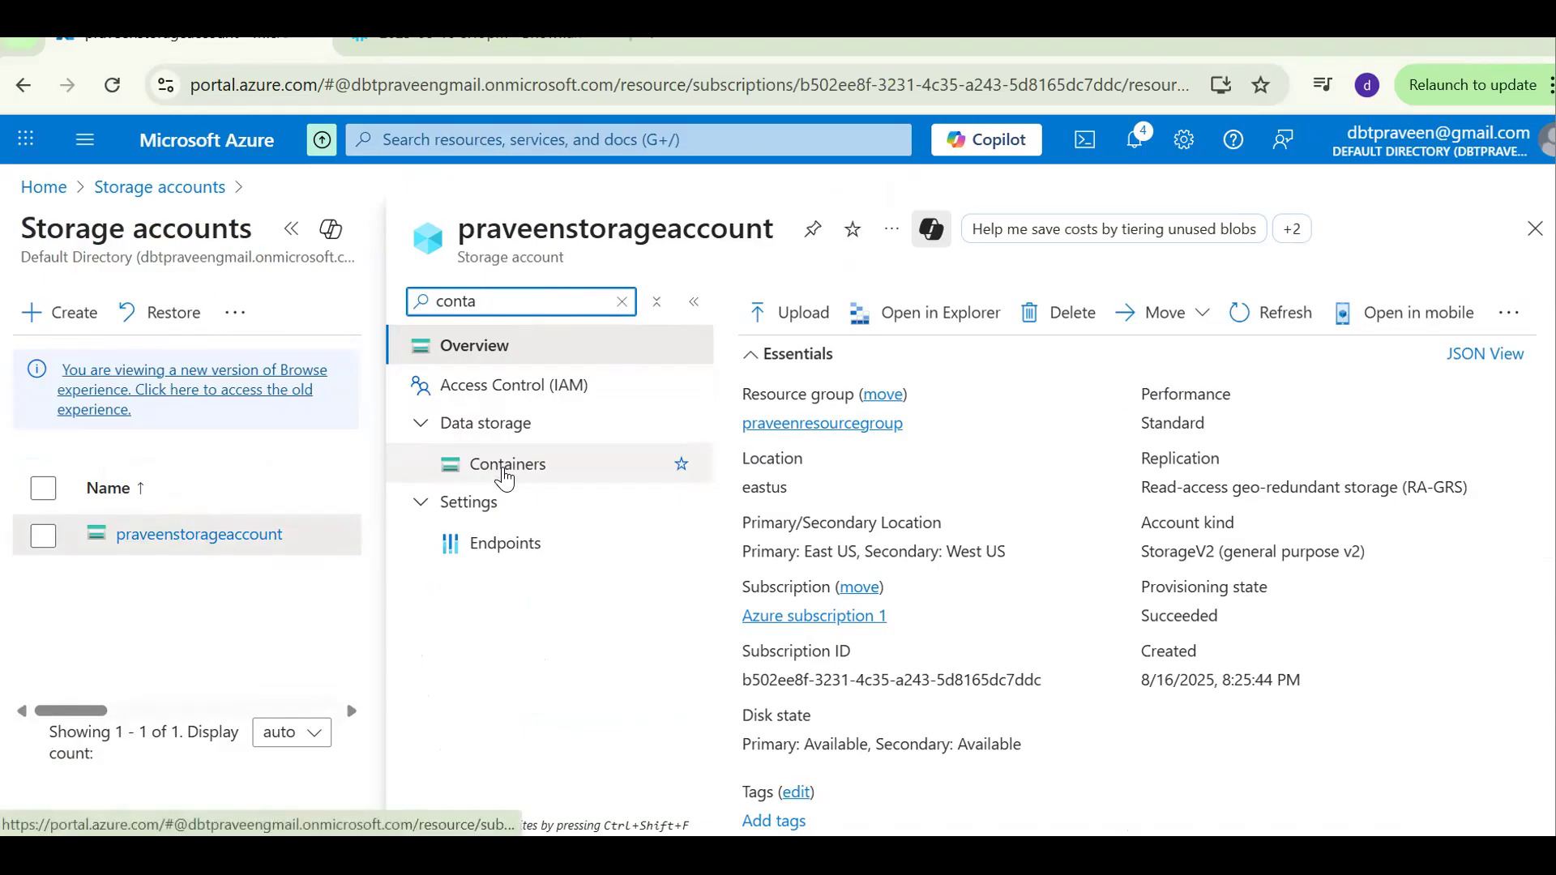
left_click(289, 231)
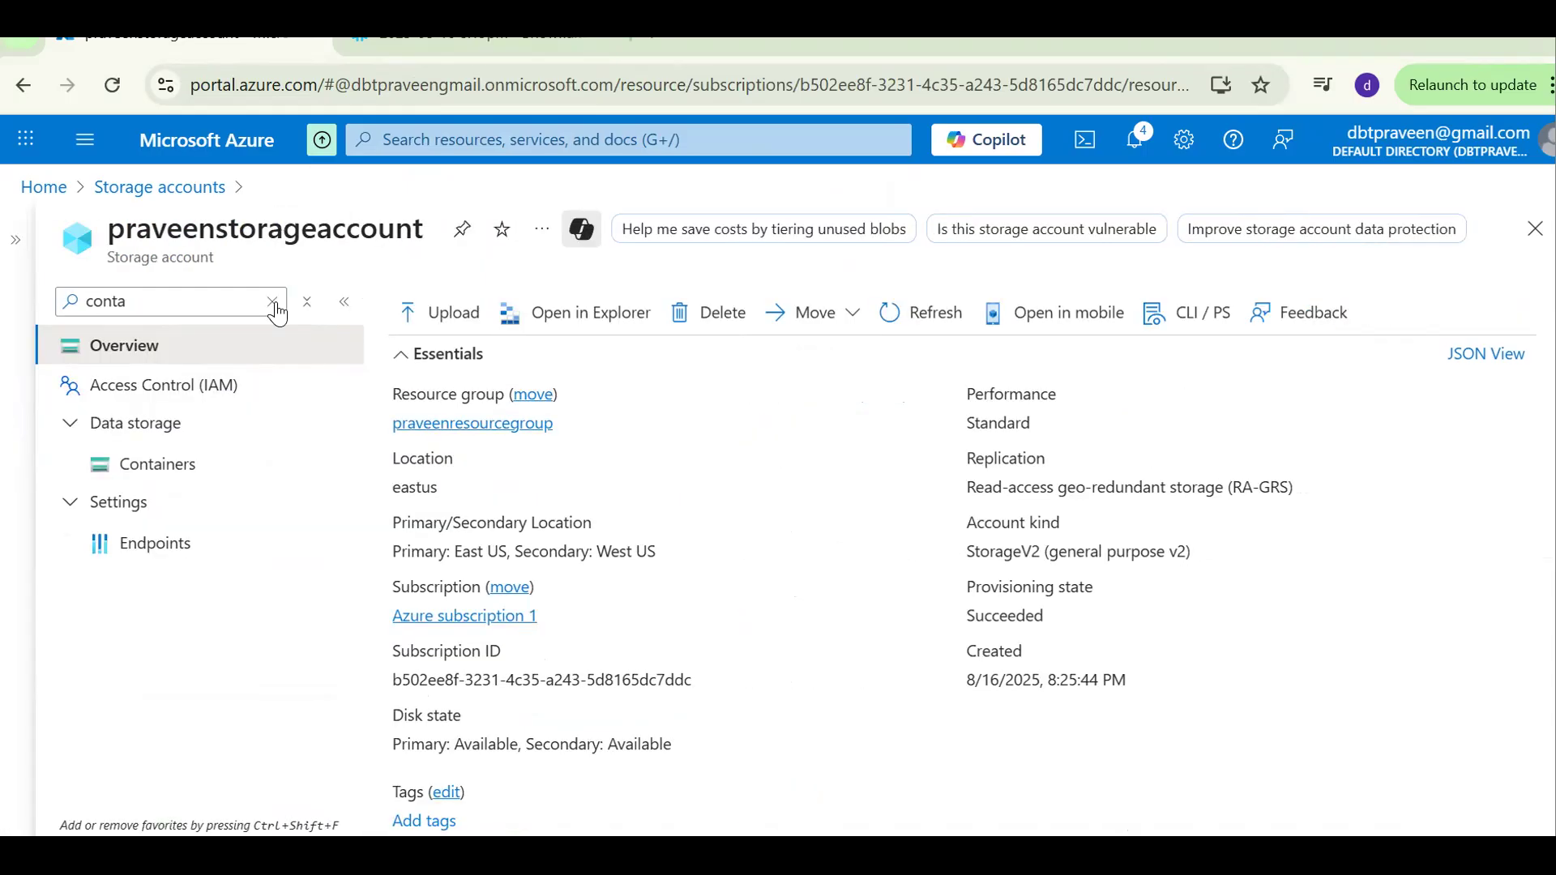
left_click(180, 308)
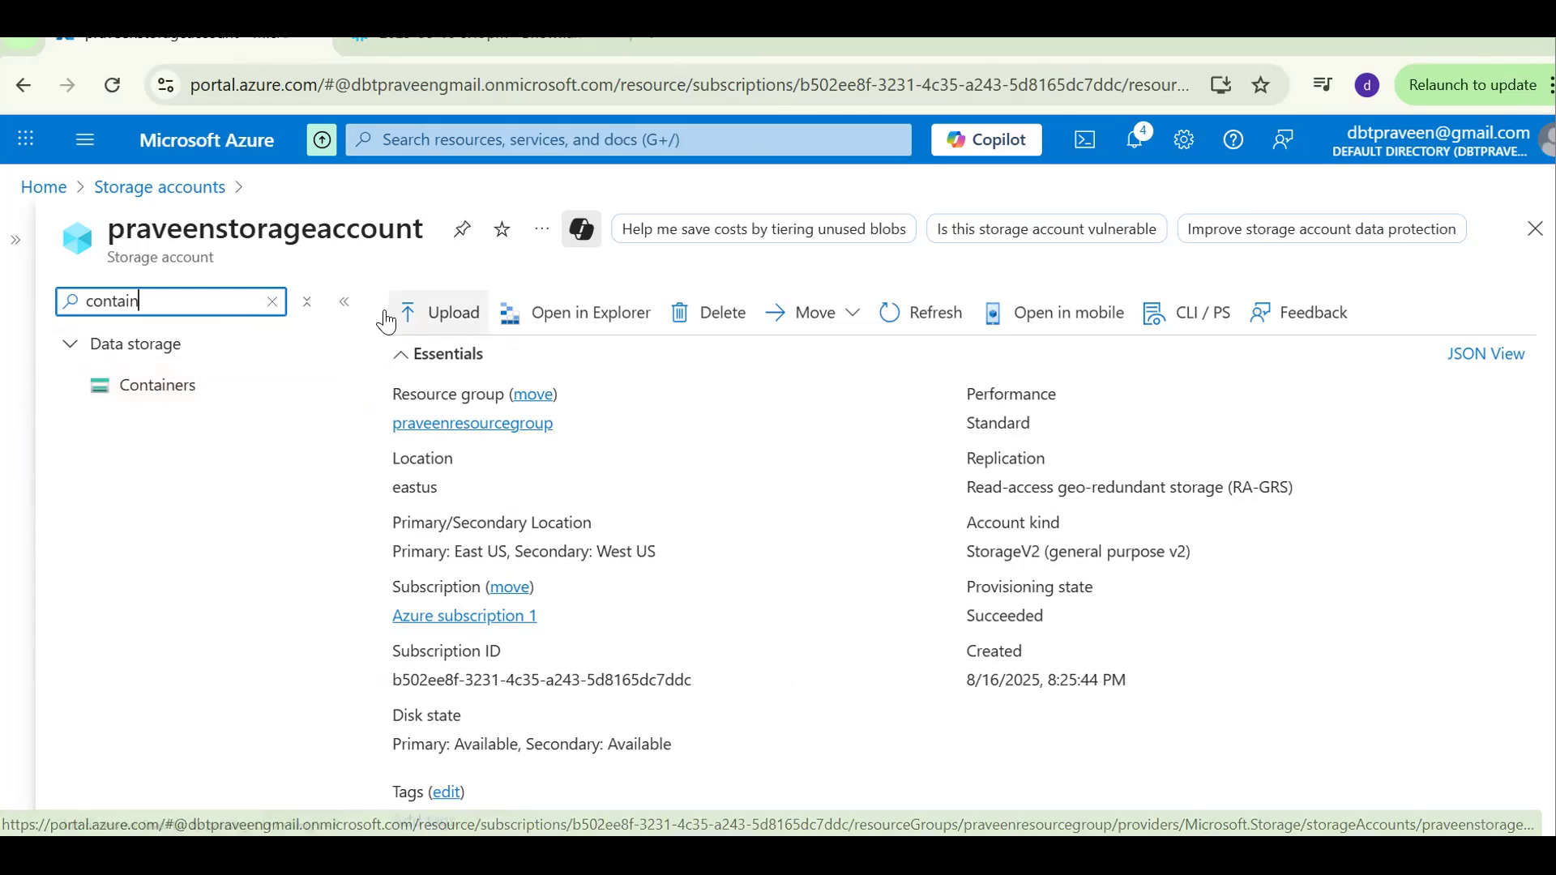
left_click(137, 405)
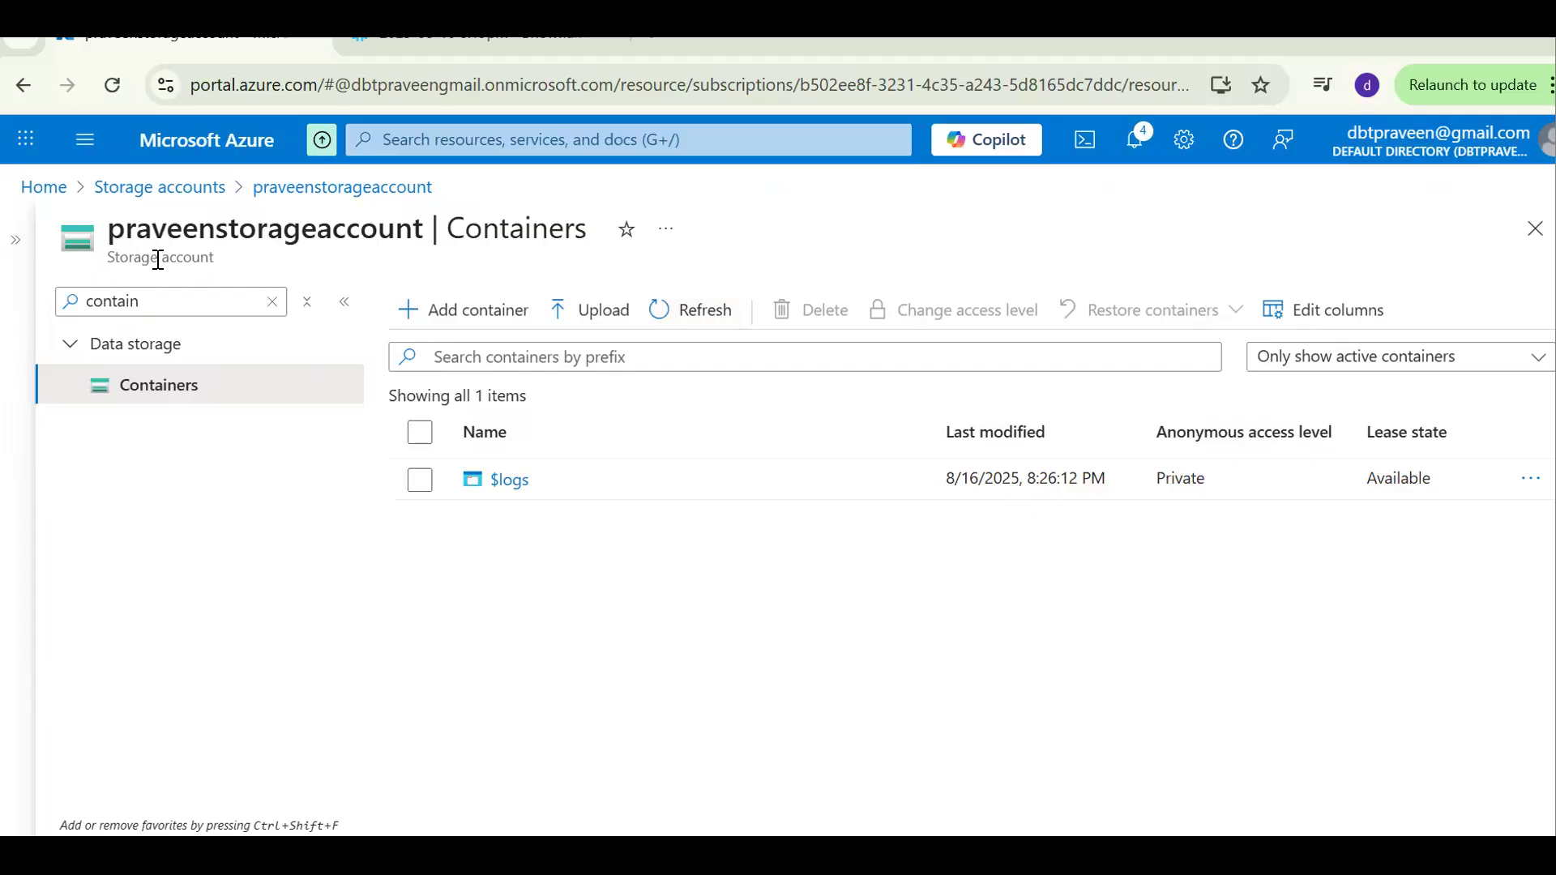
- Create a private container named praveendatacontainer in the storage account and open it
left_click(469, 328)
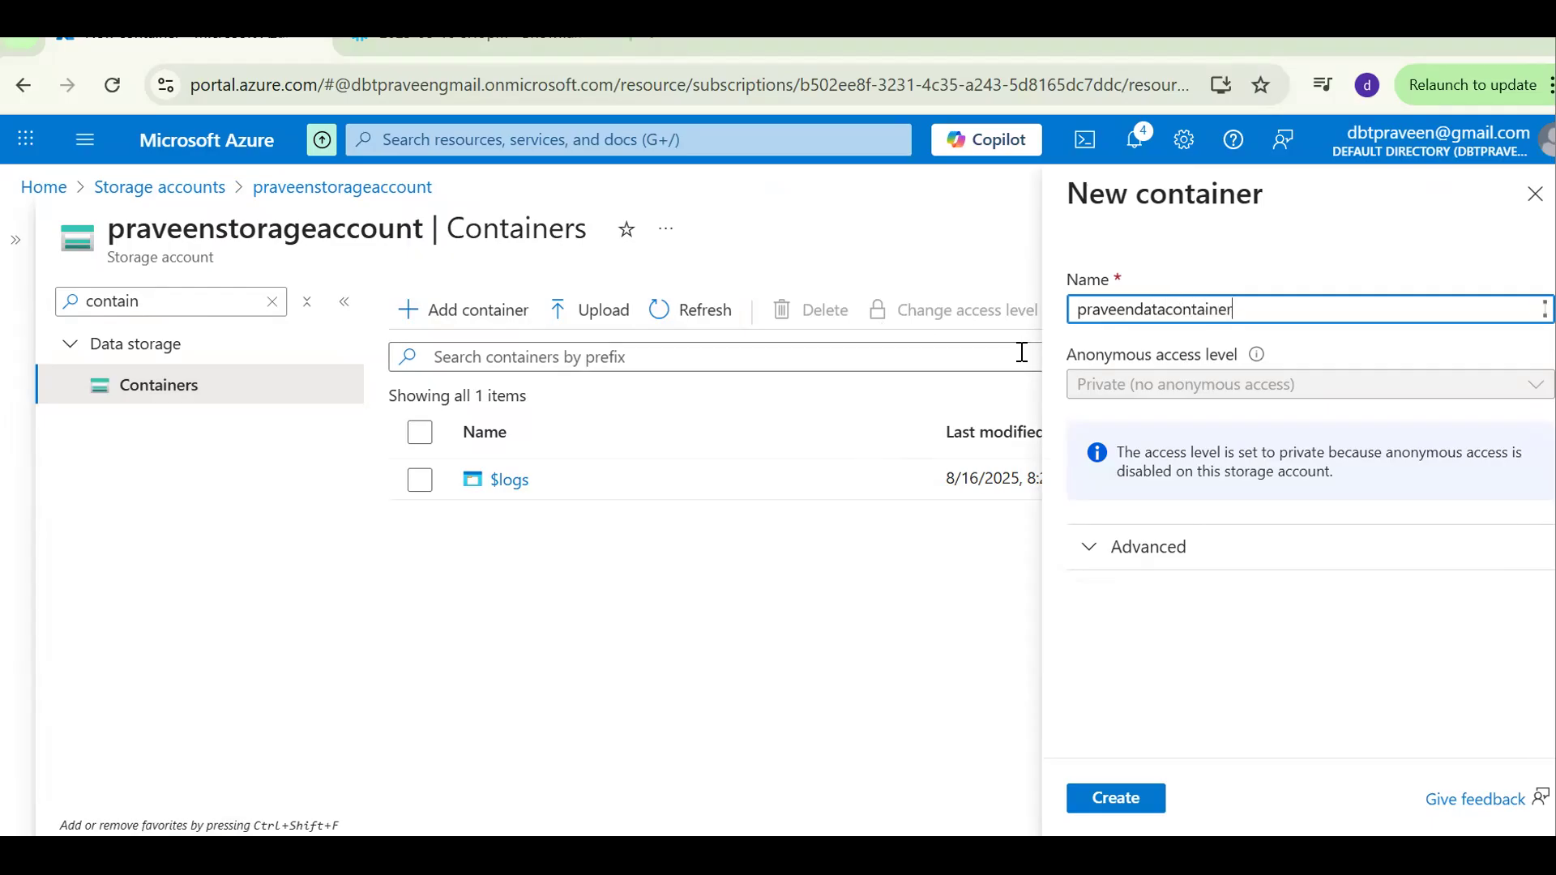
left_click(1124, 795)
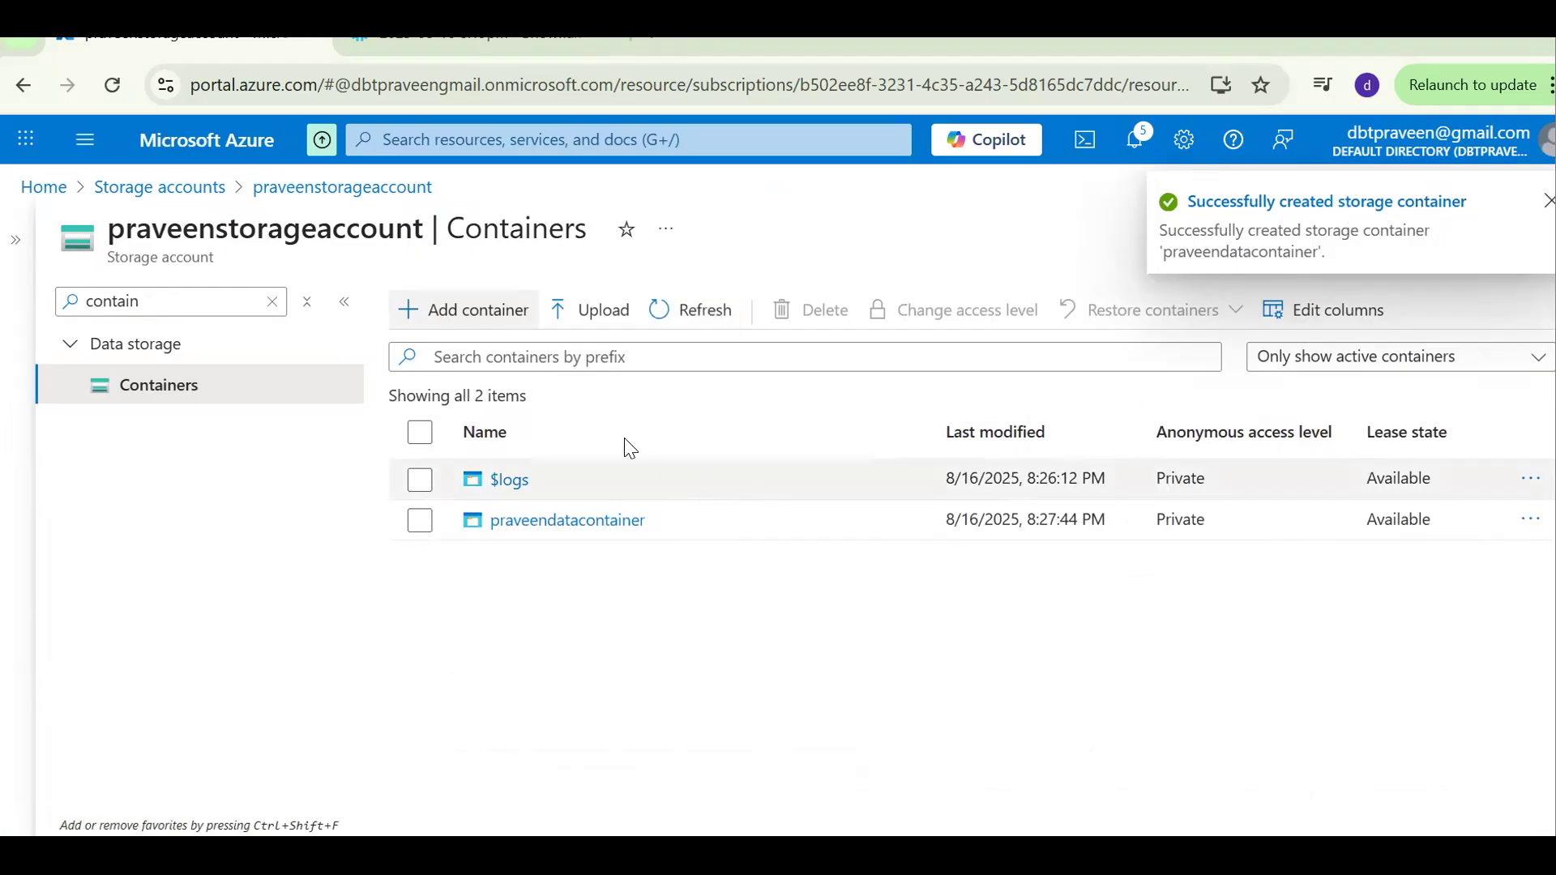
left_click(543, 538)
left_click(548, 527)
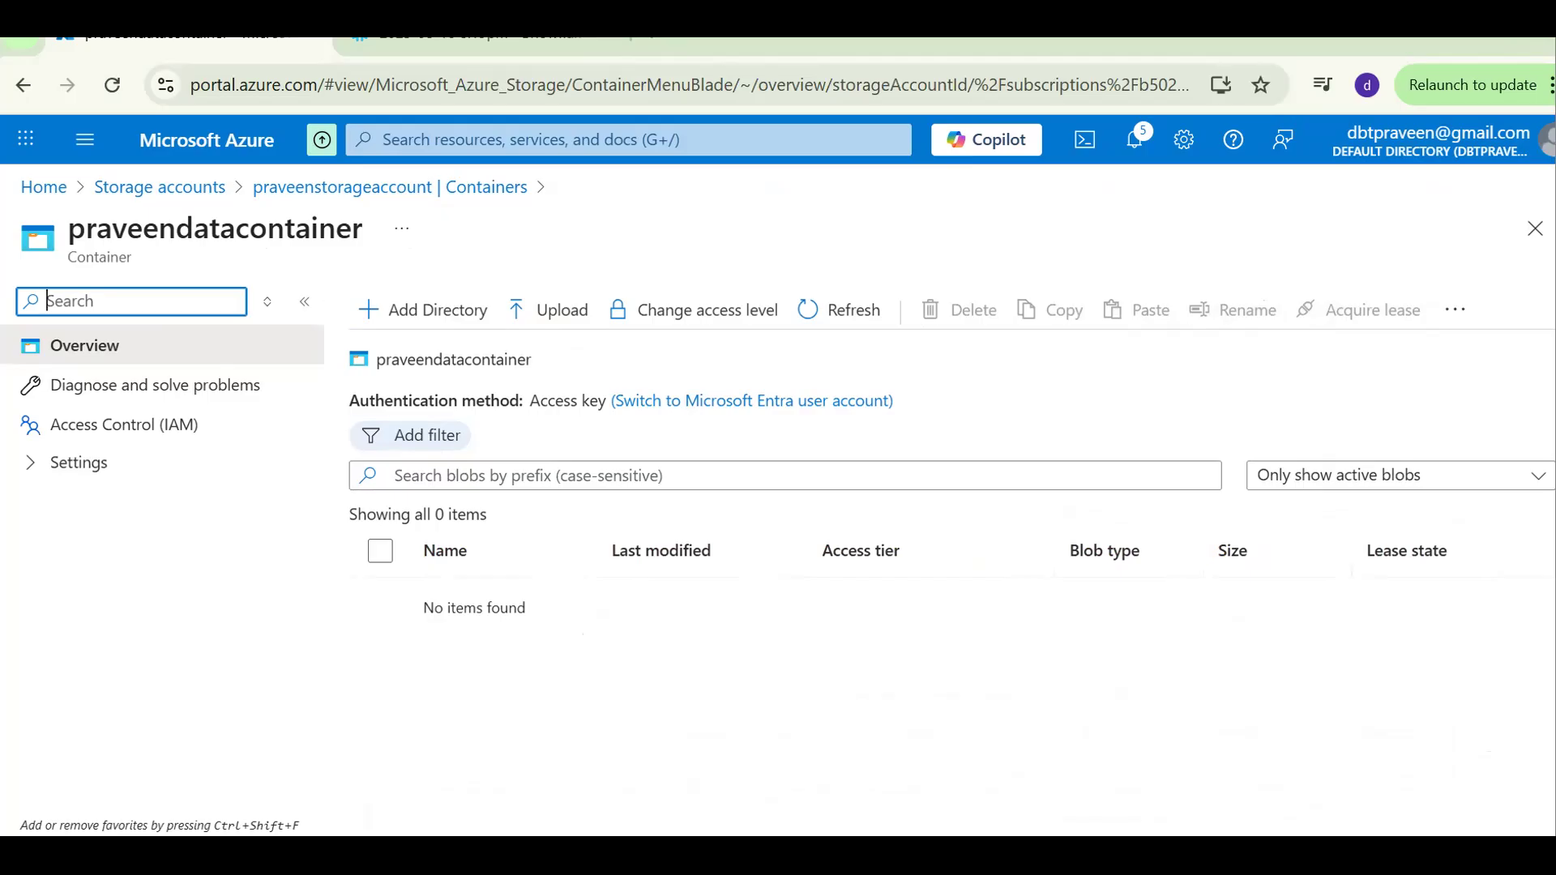
- Switch to Notepad++ and write the header line "course_name,trainer_name" in the empty file
key("alt+Tab")
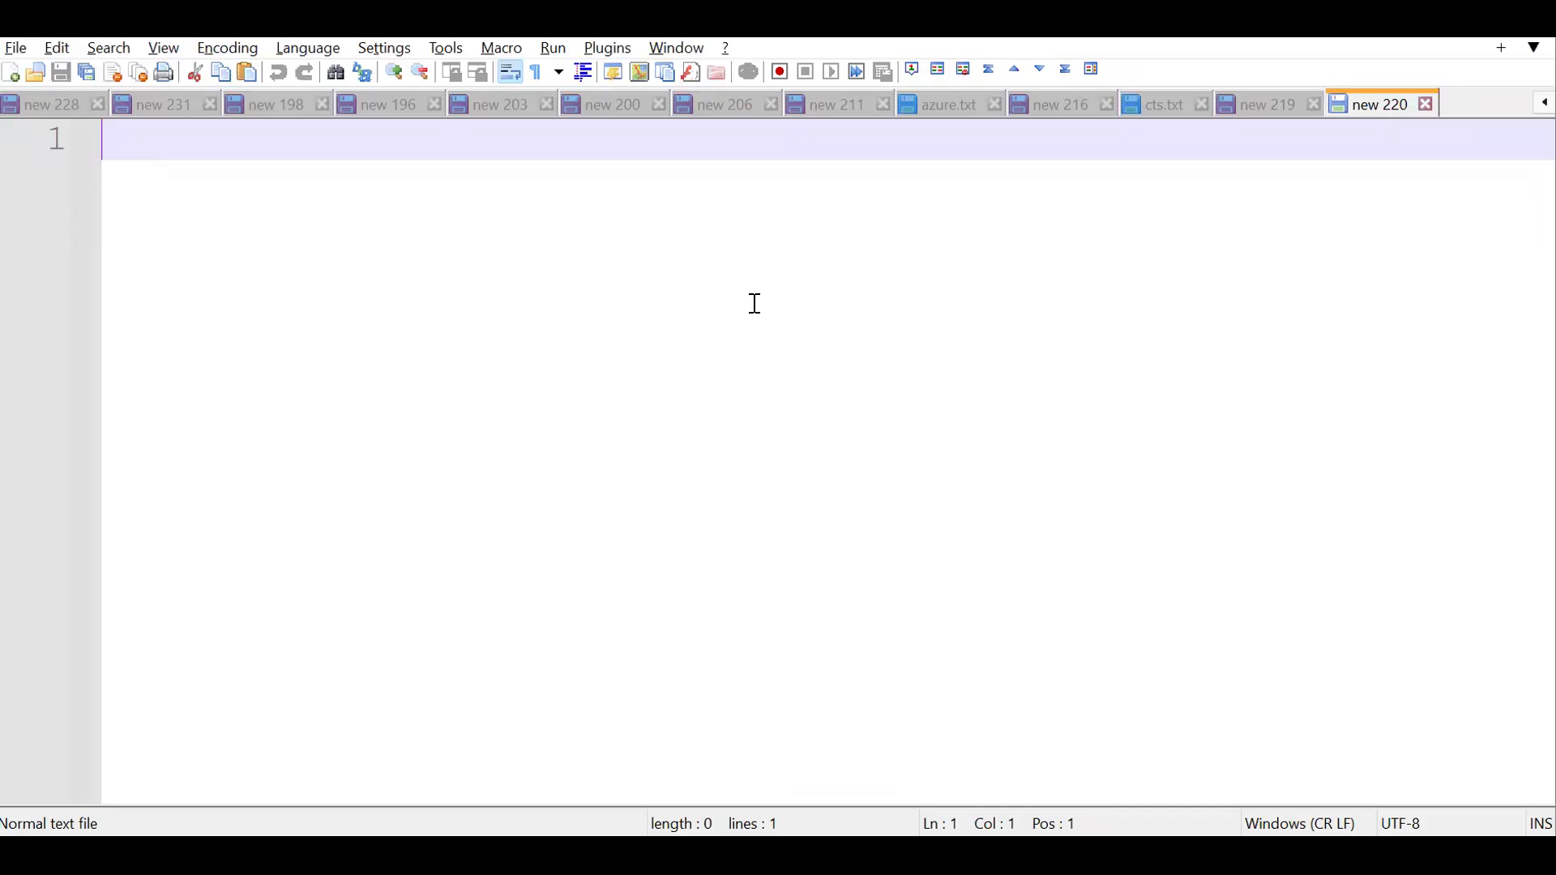
type("course")
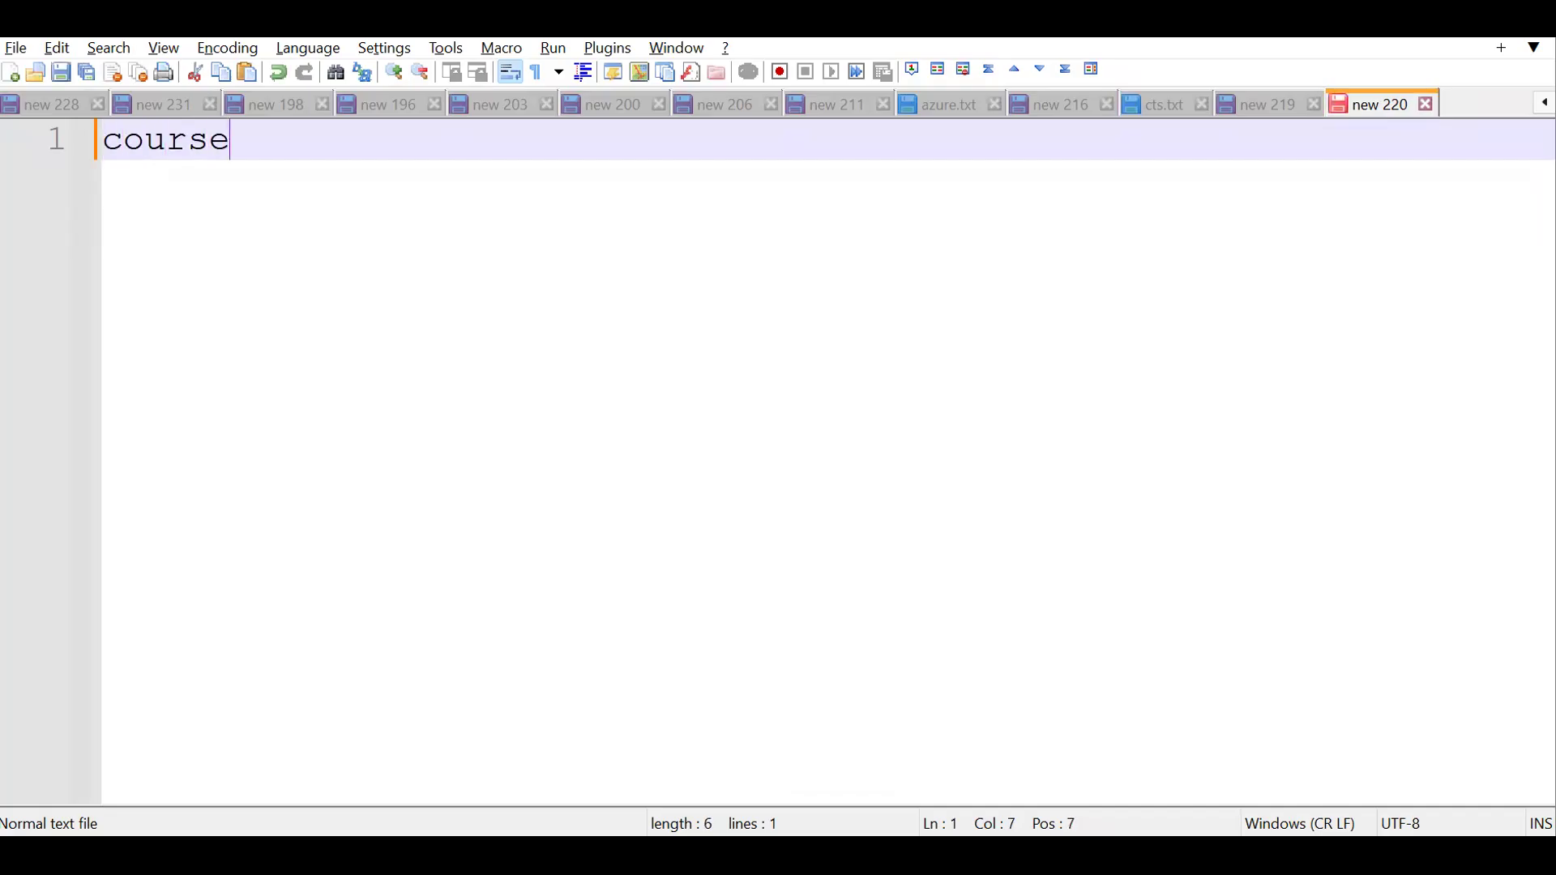
type("_nam")
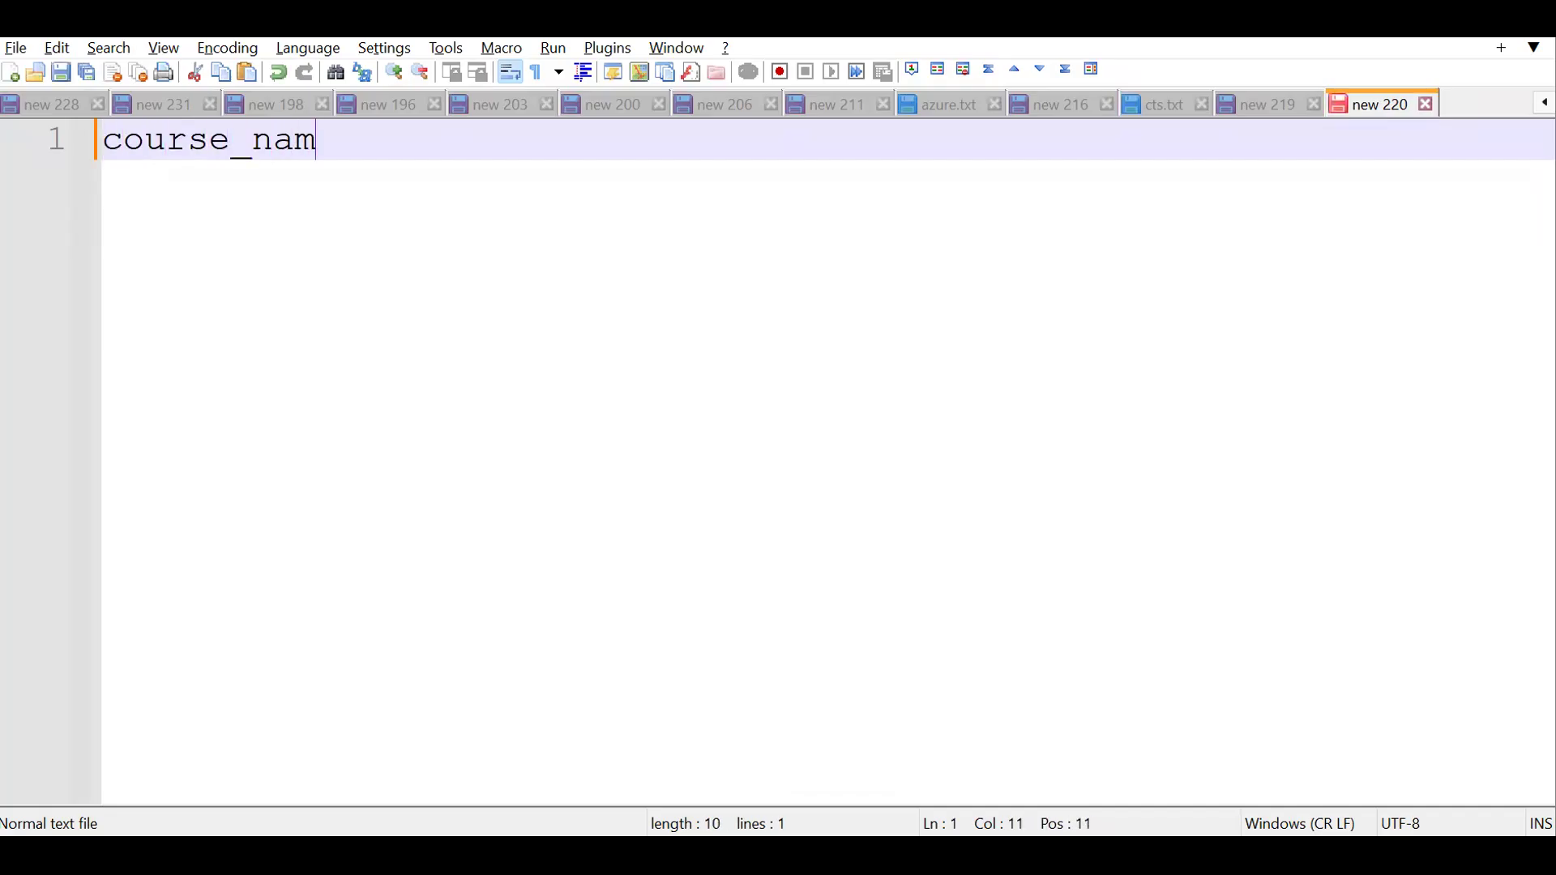
type("e,trainer")
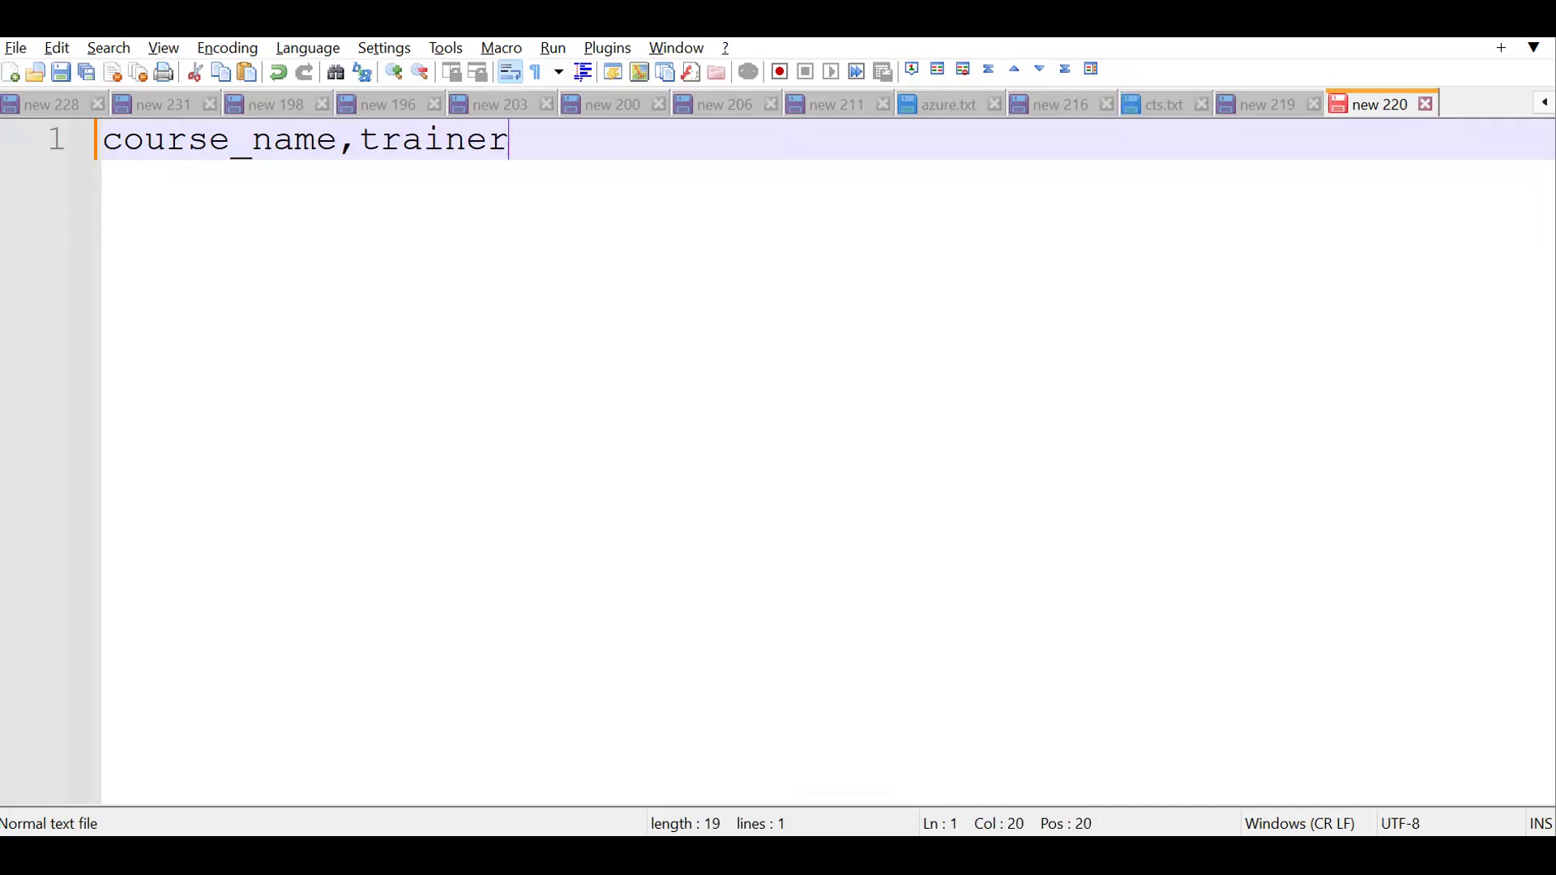
type("_name")
key("Return")
- Add a comma-separated row with the course SNOWFLAKE and the trainer's name, and duplicate that row three times
type("S")
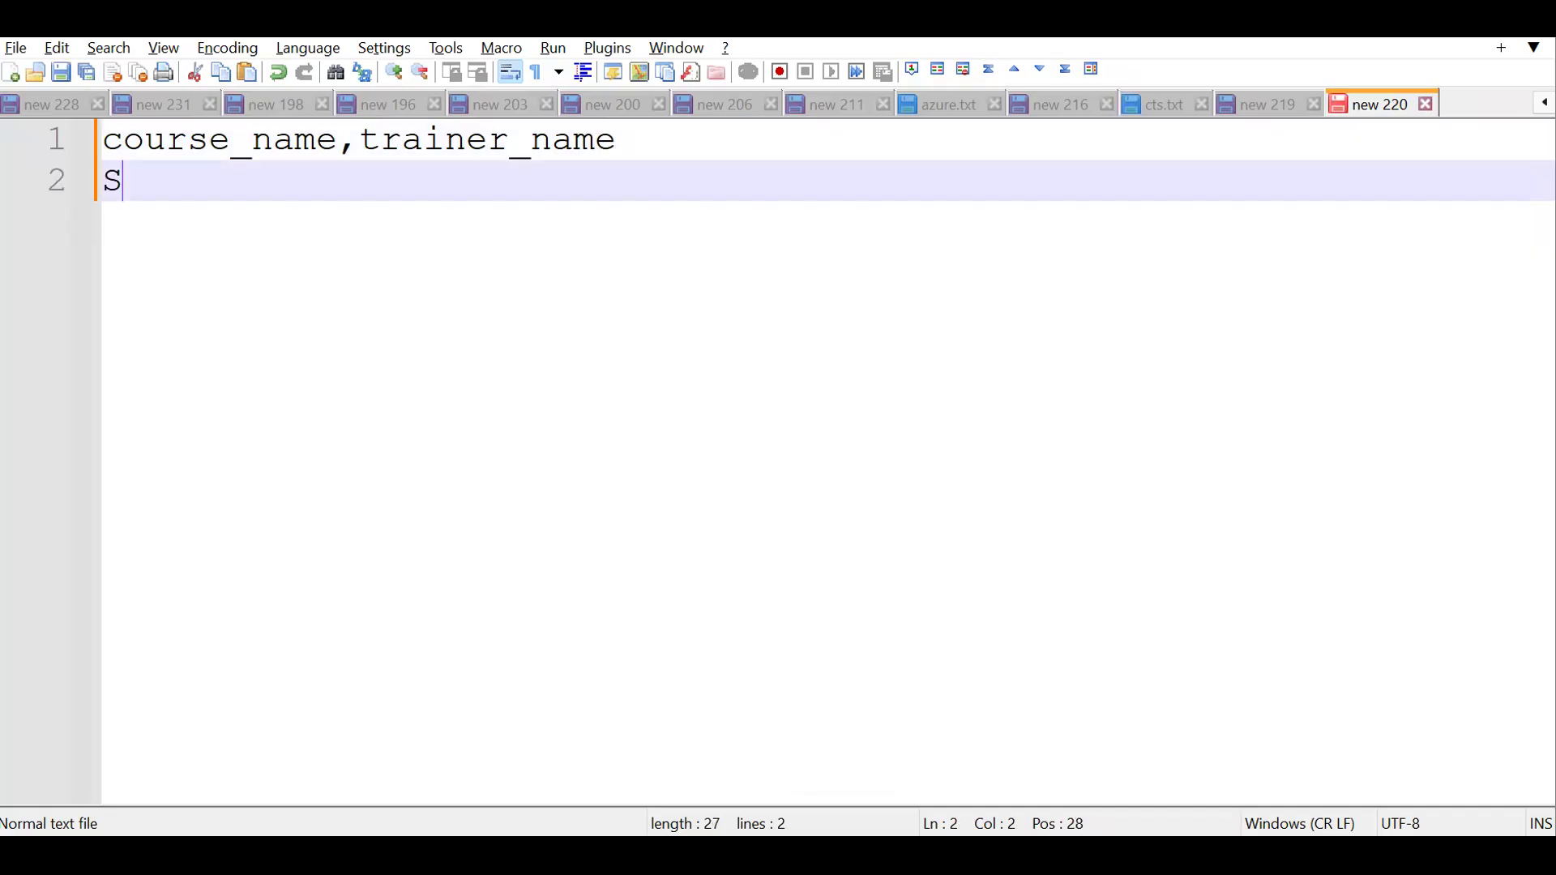
type("NOWFL")
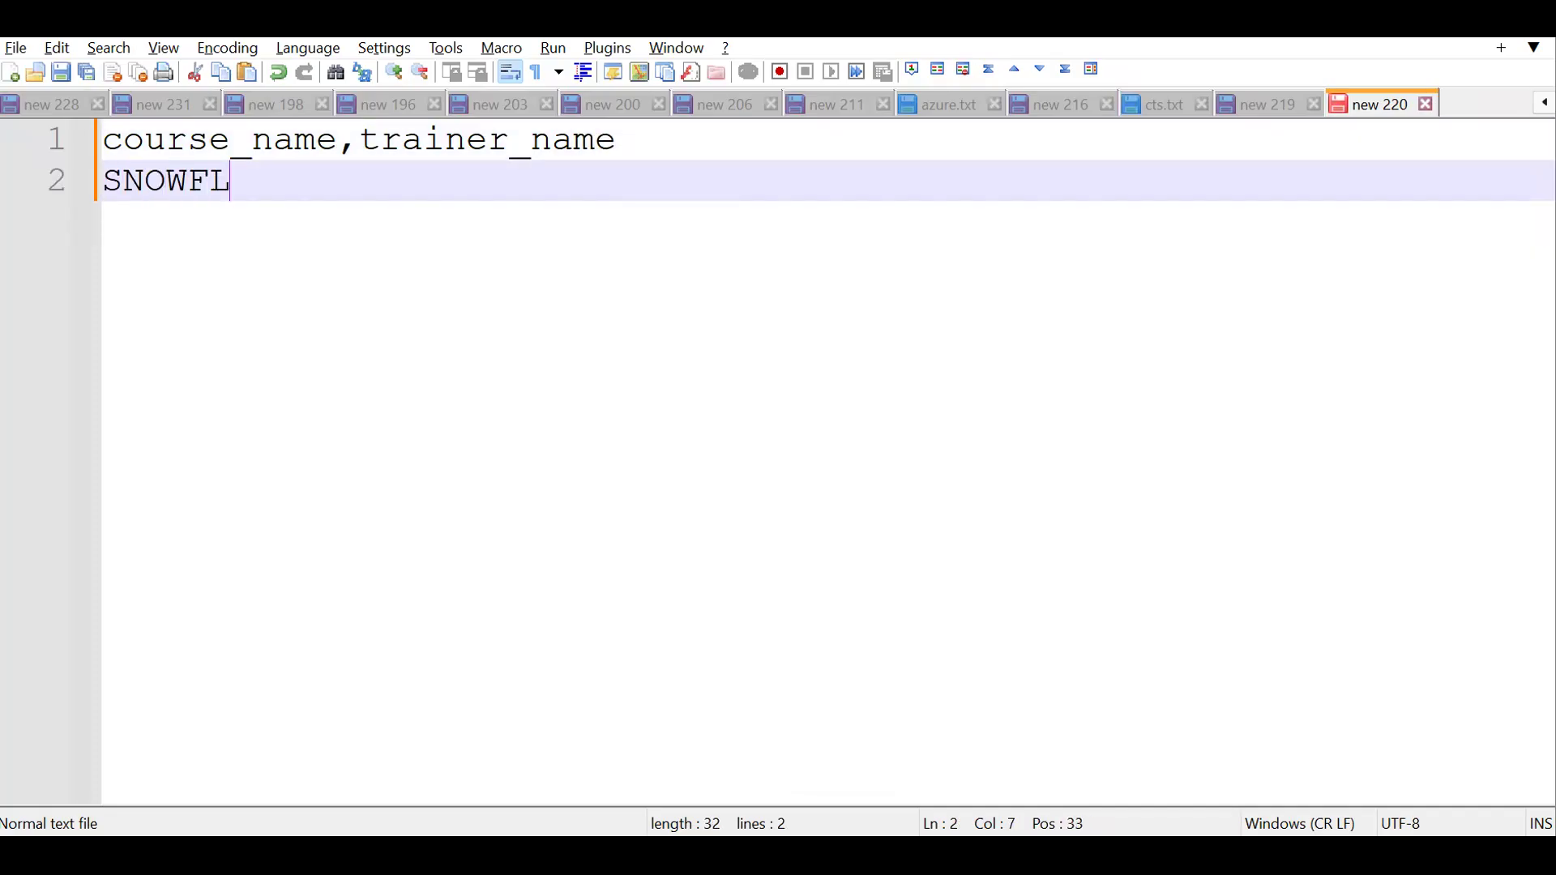
type("AKE,PRAVEEN_SIR")
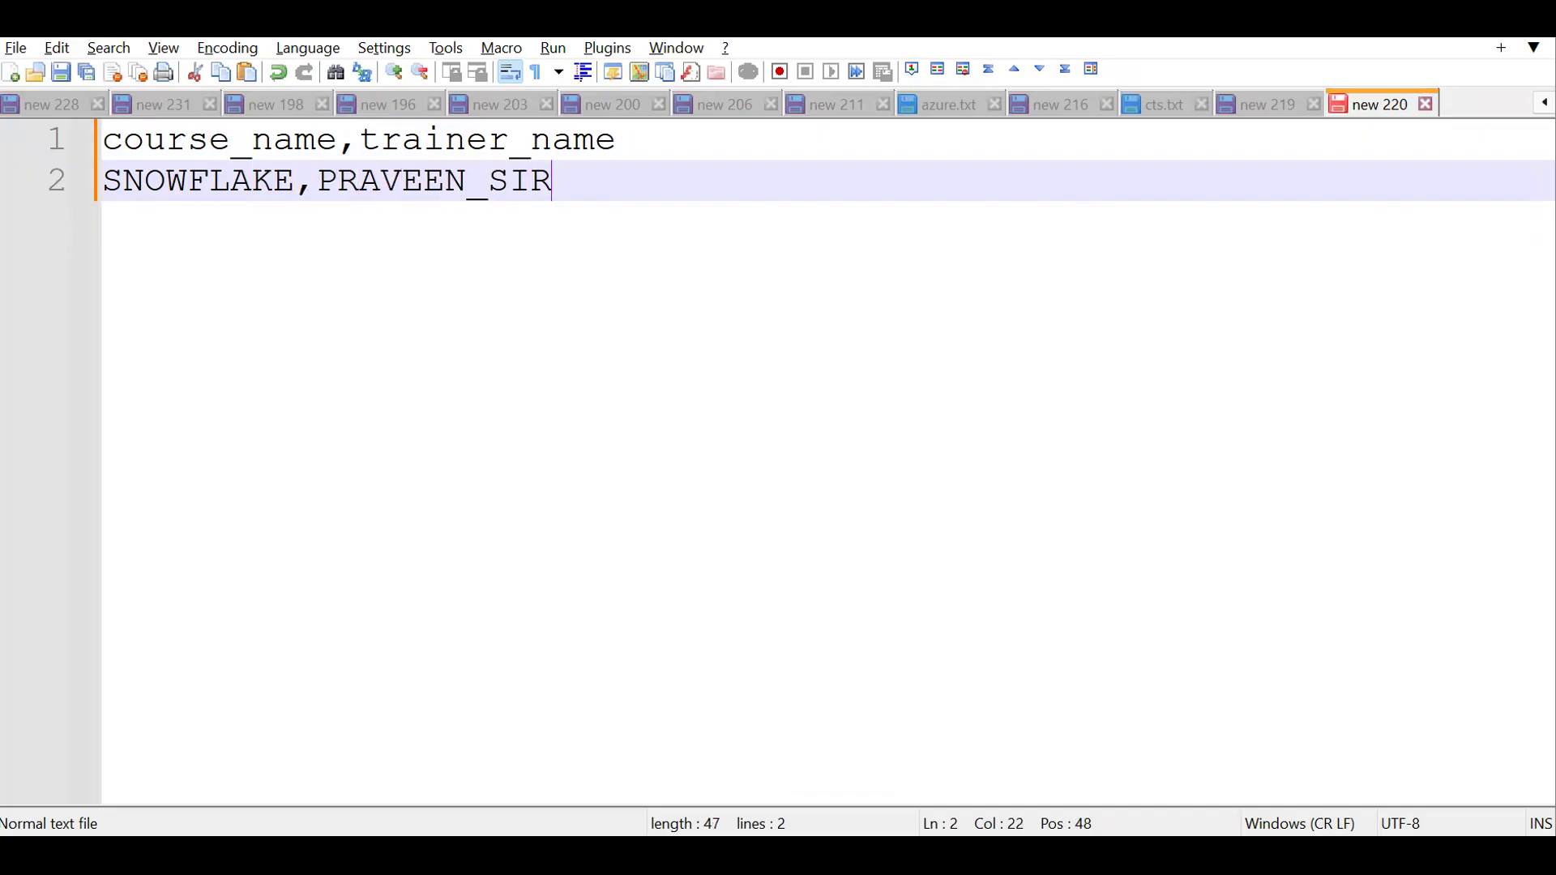
key("ctrl+d")
key("ctrl+d")
key("ctrl+d")
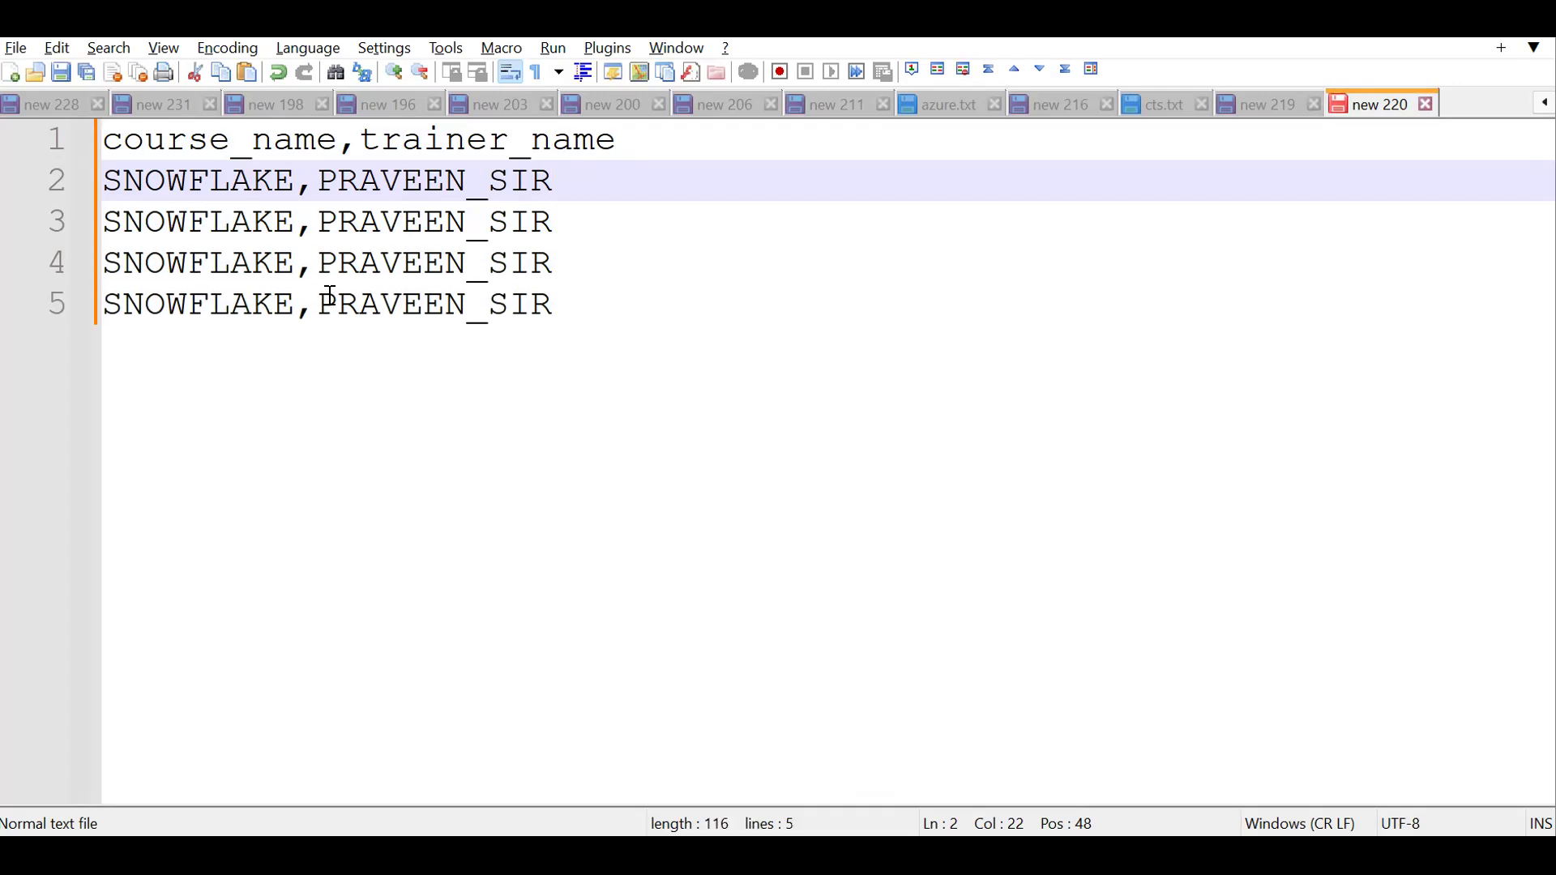
- Replace the course names in the three duplicated rows with DBT, ADF and AIRFLOW
double_click(232, 222)
type("DBT")
double_click(219, 266)
type("ADF")
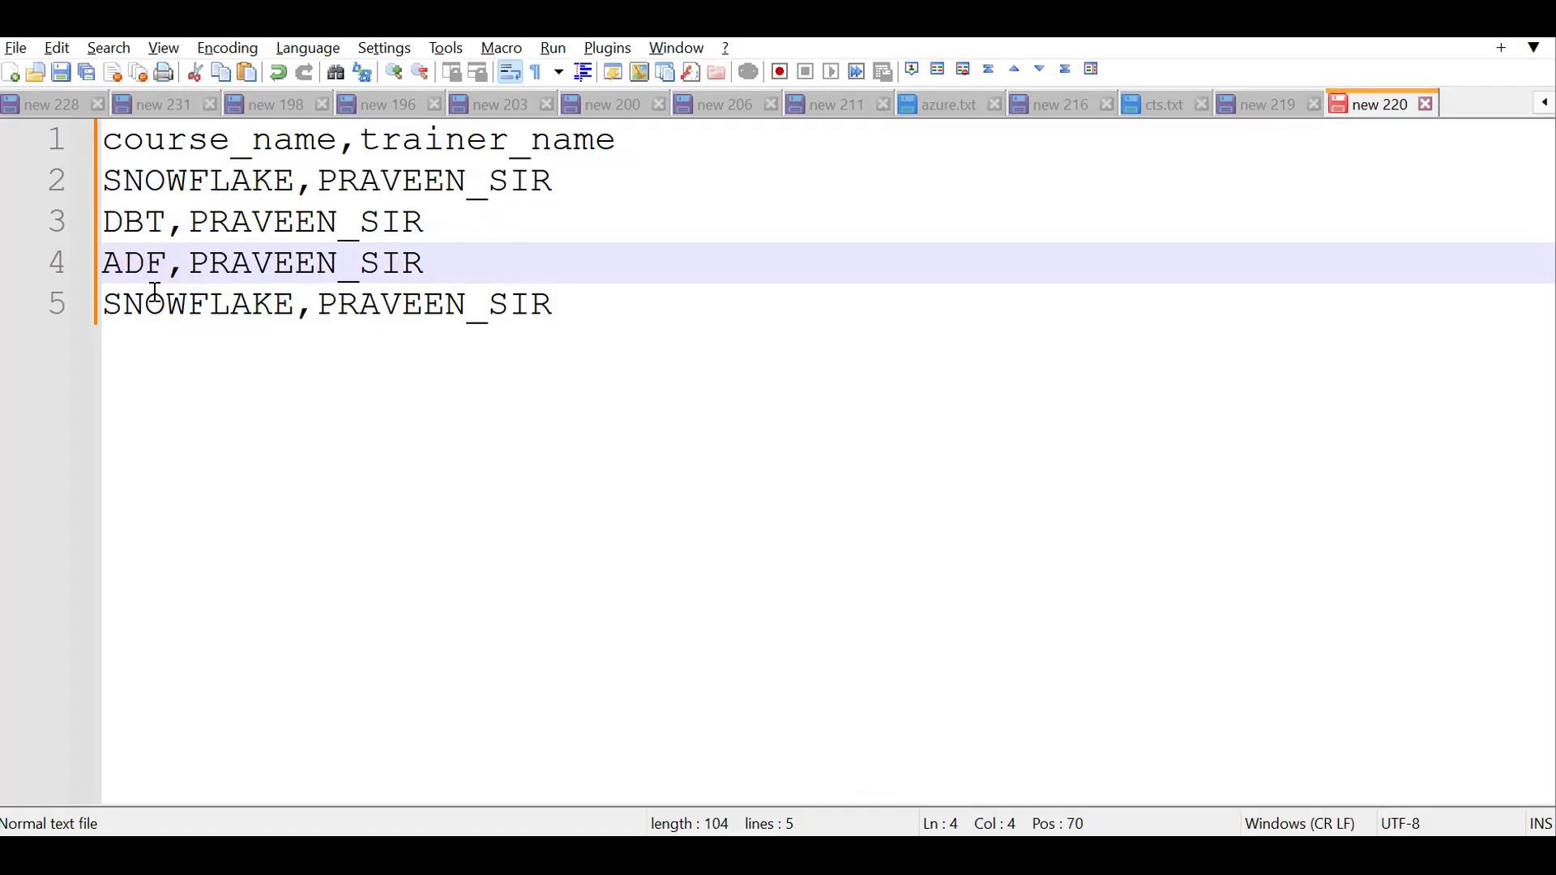
double_click(156, 296)
type("AIRFLOW")
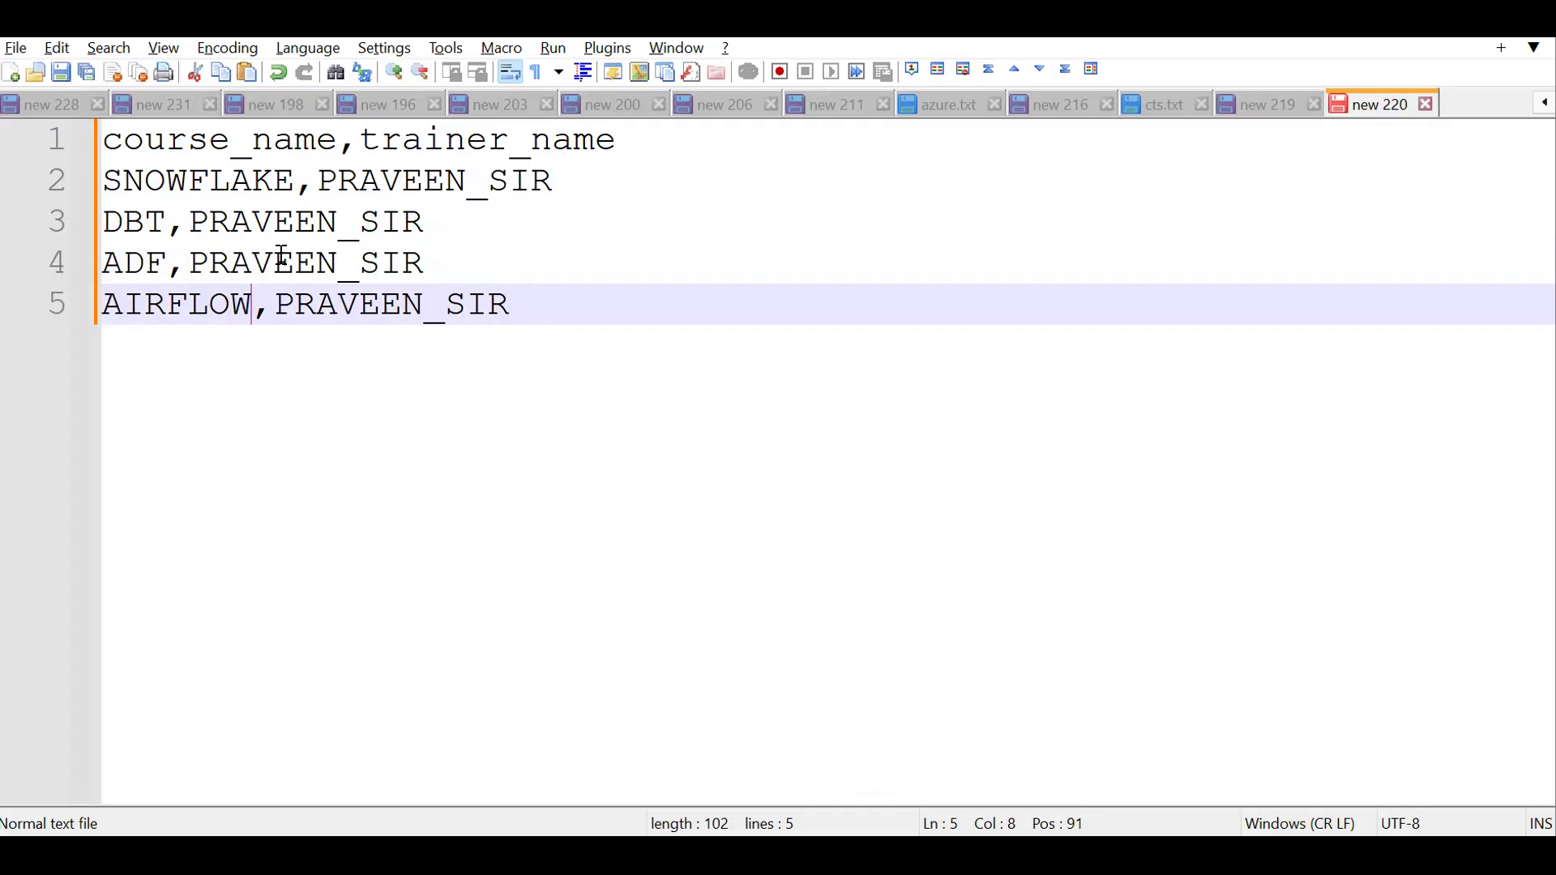
- Save the file as course_dtls on the Desktop as a normal text file
key("ctrl+s")
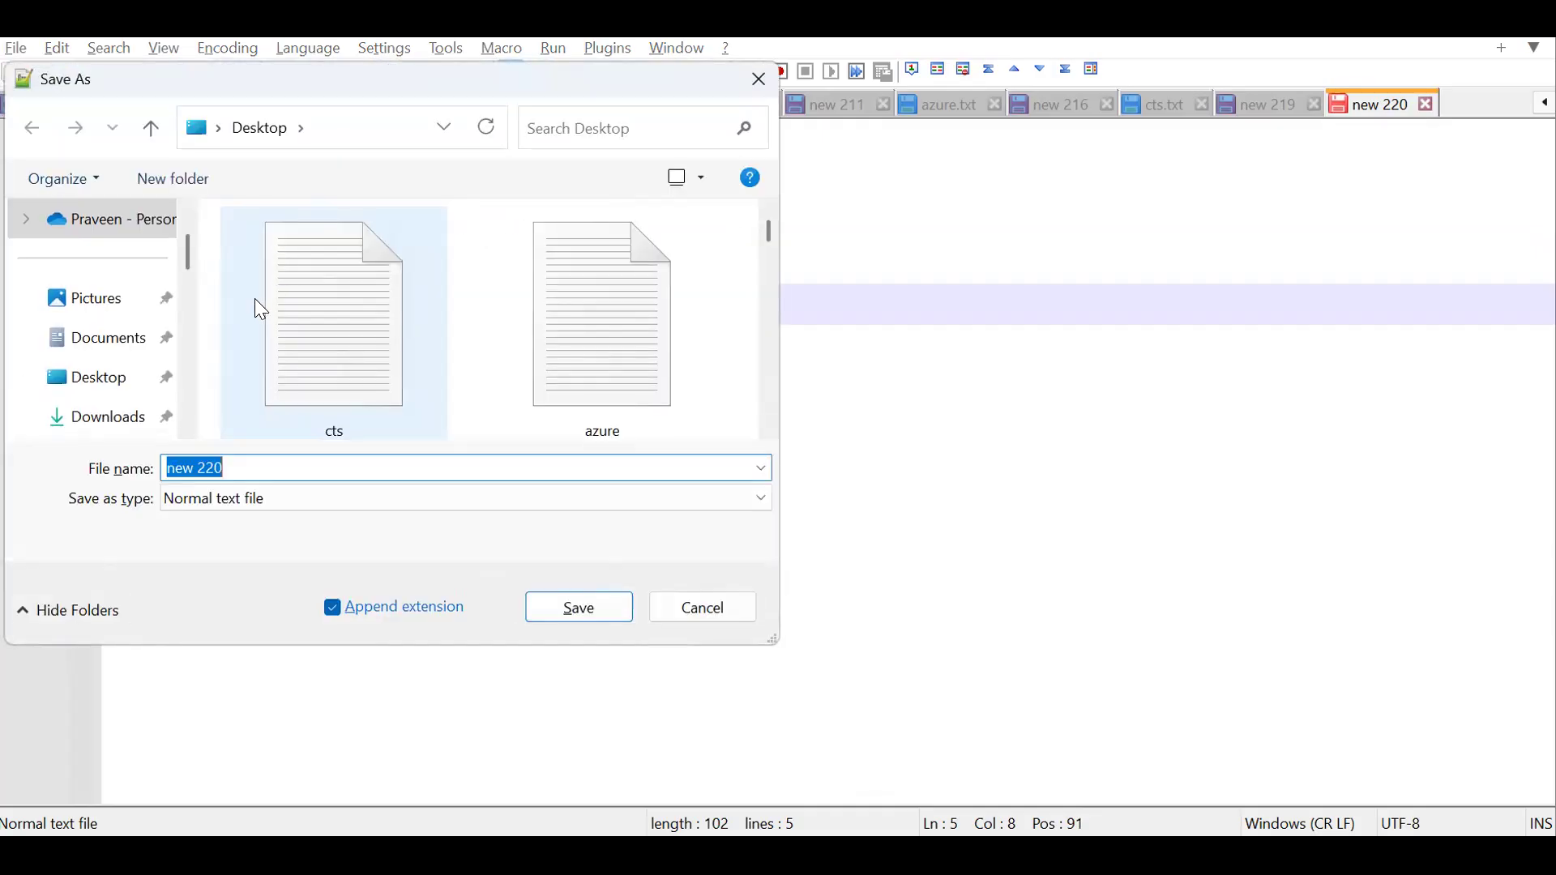
type("course_dtls")
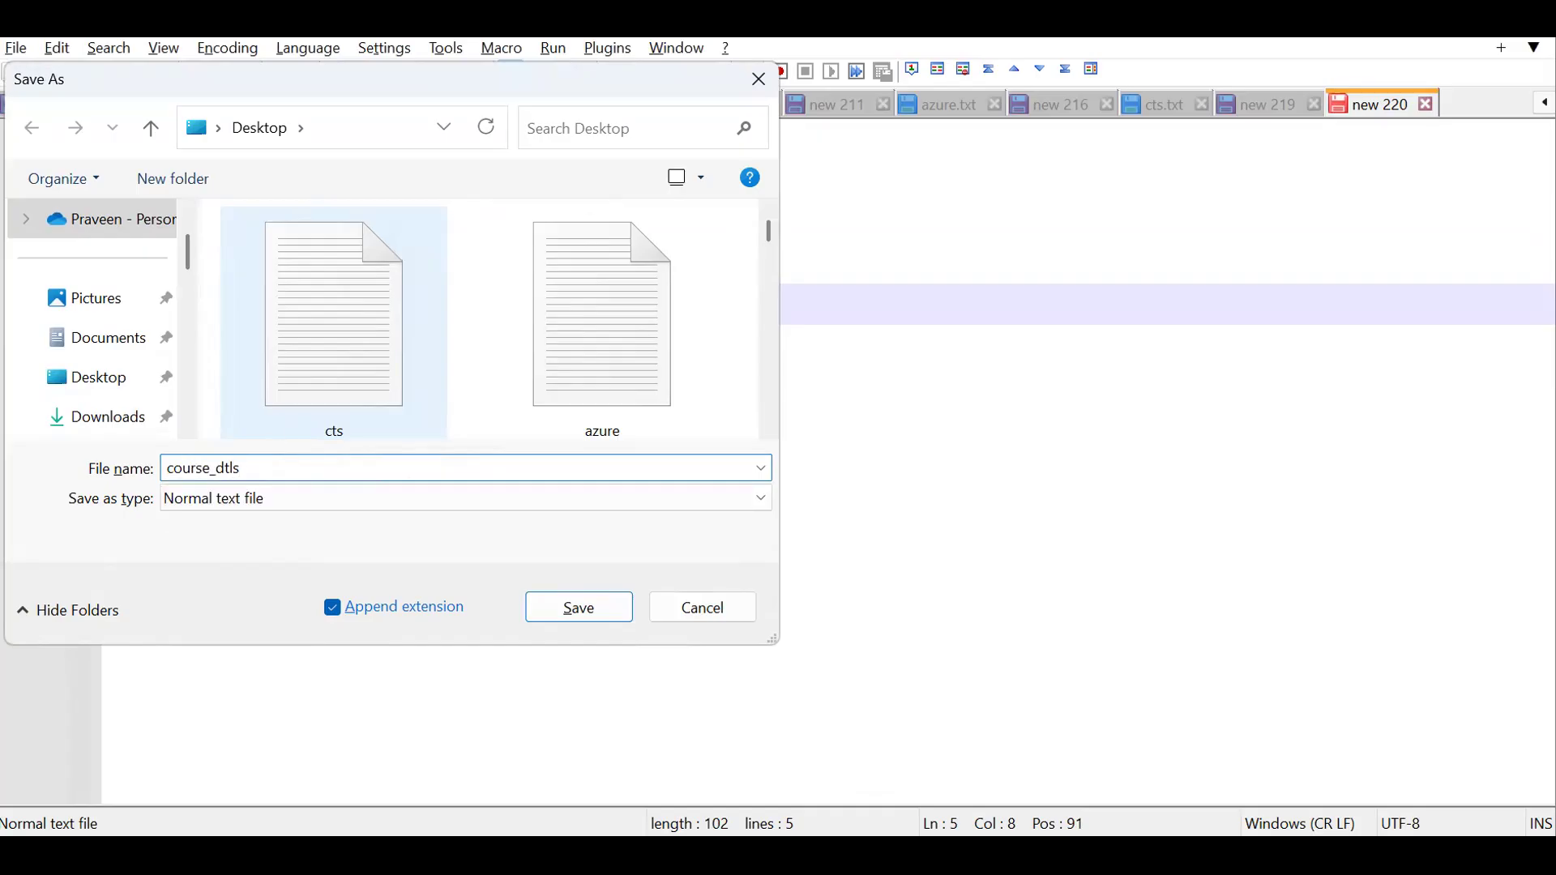
key("Return")
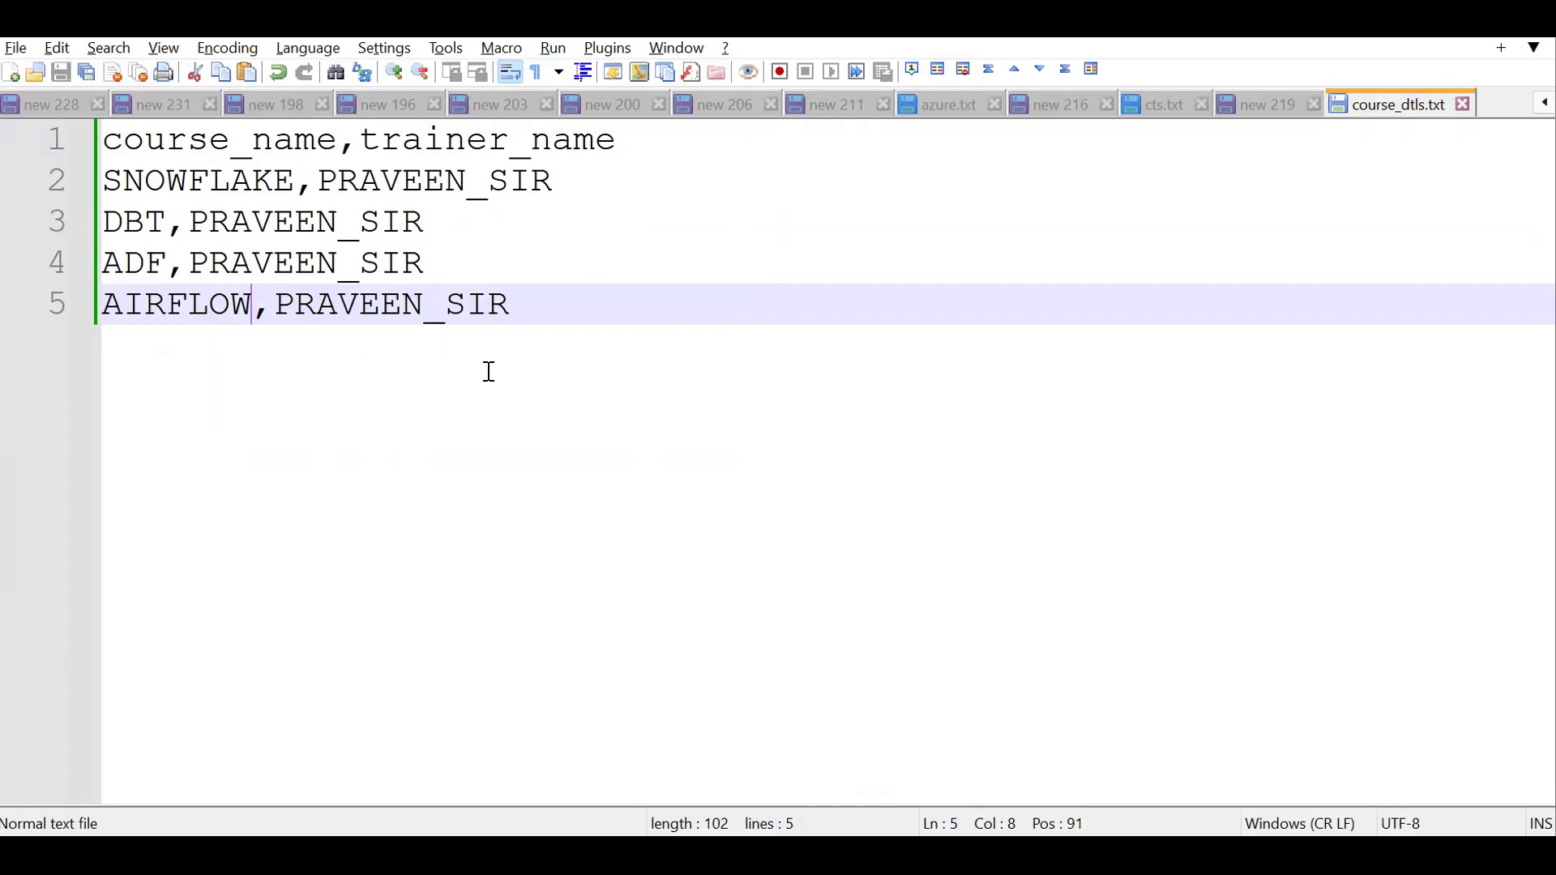
- Switch to the Azure portal in Chrome and upload course_dtls.txt to the praveendatacontainer container
mouse_move(848, 855)
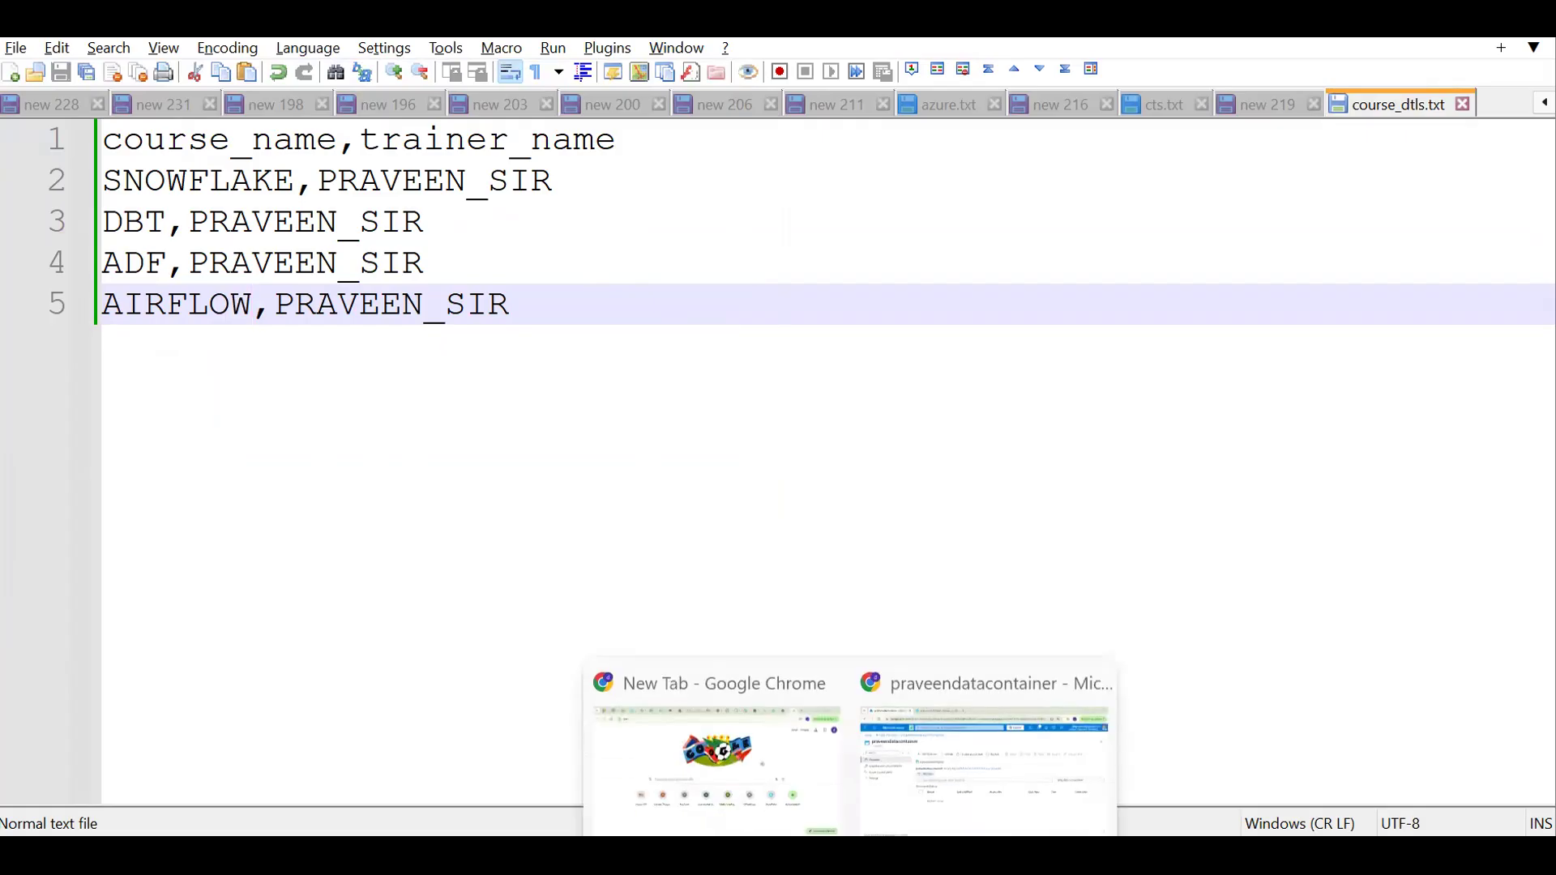
left_click(916, 754)
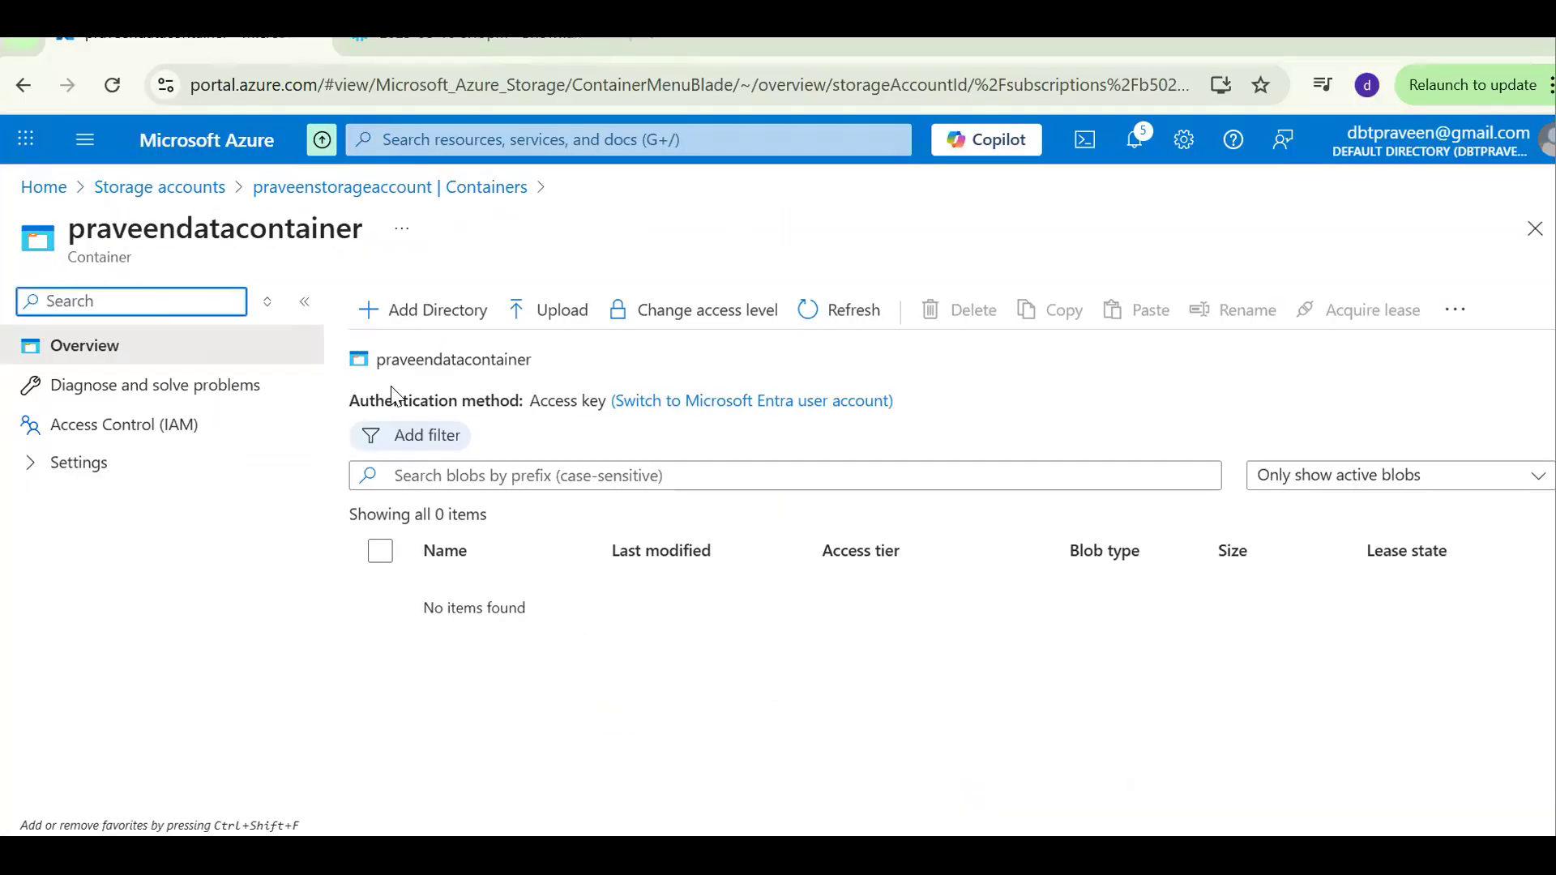
left_click(549, 321)
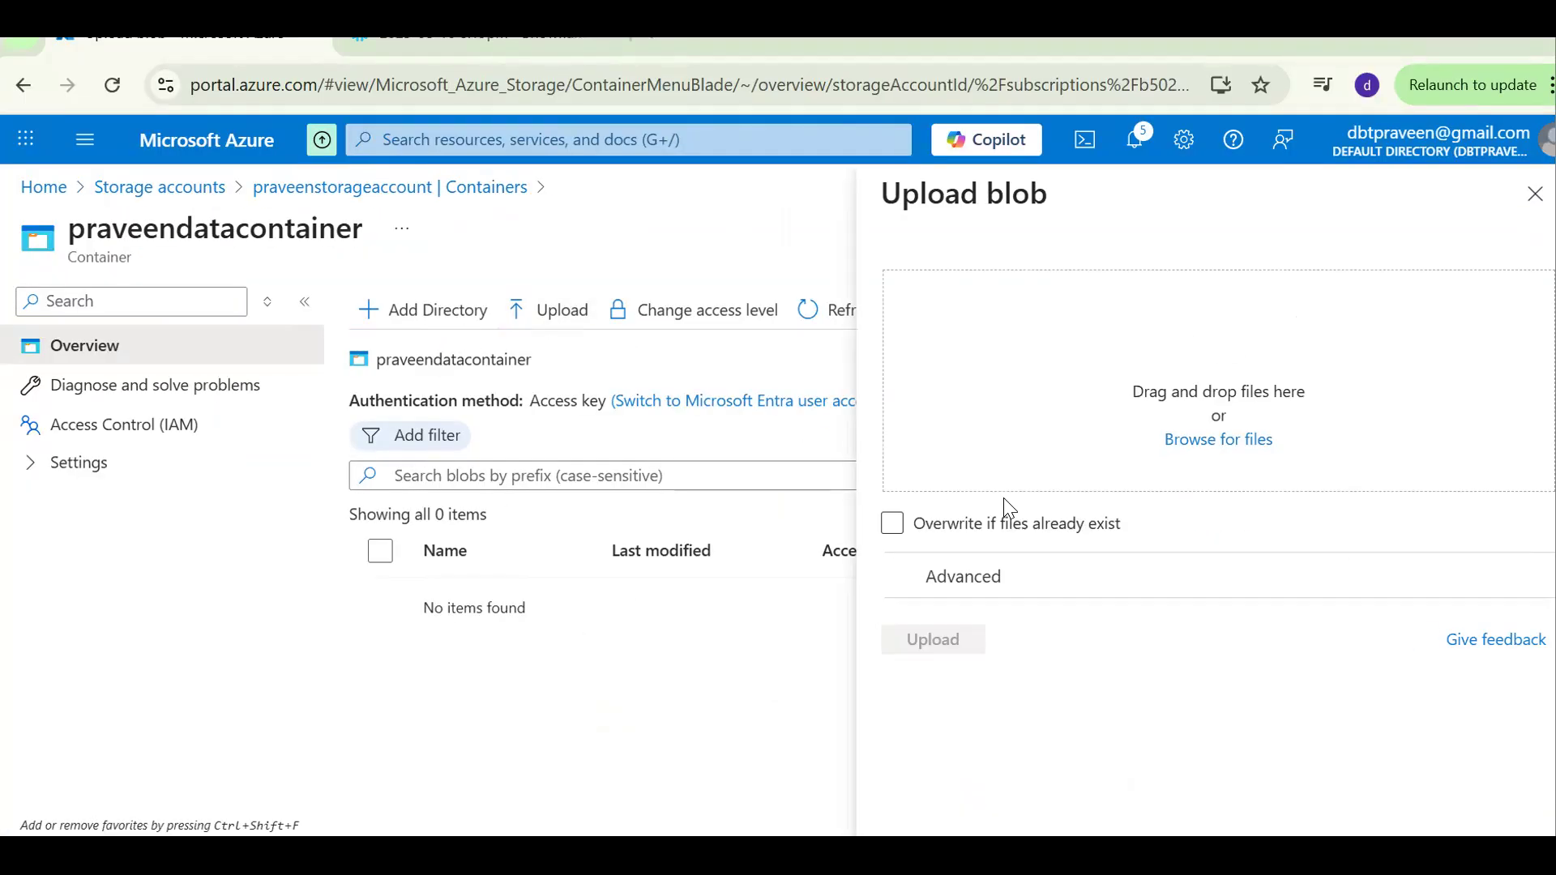
left_click(1218, 437)
double_click(361, 280)
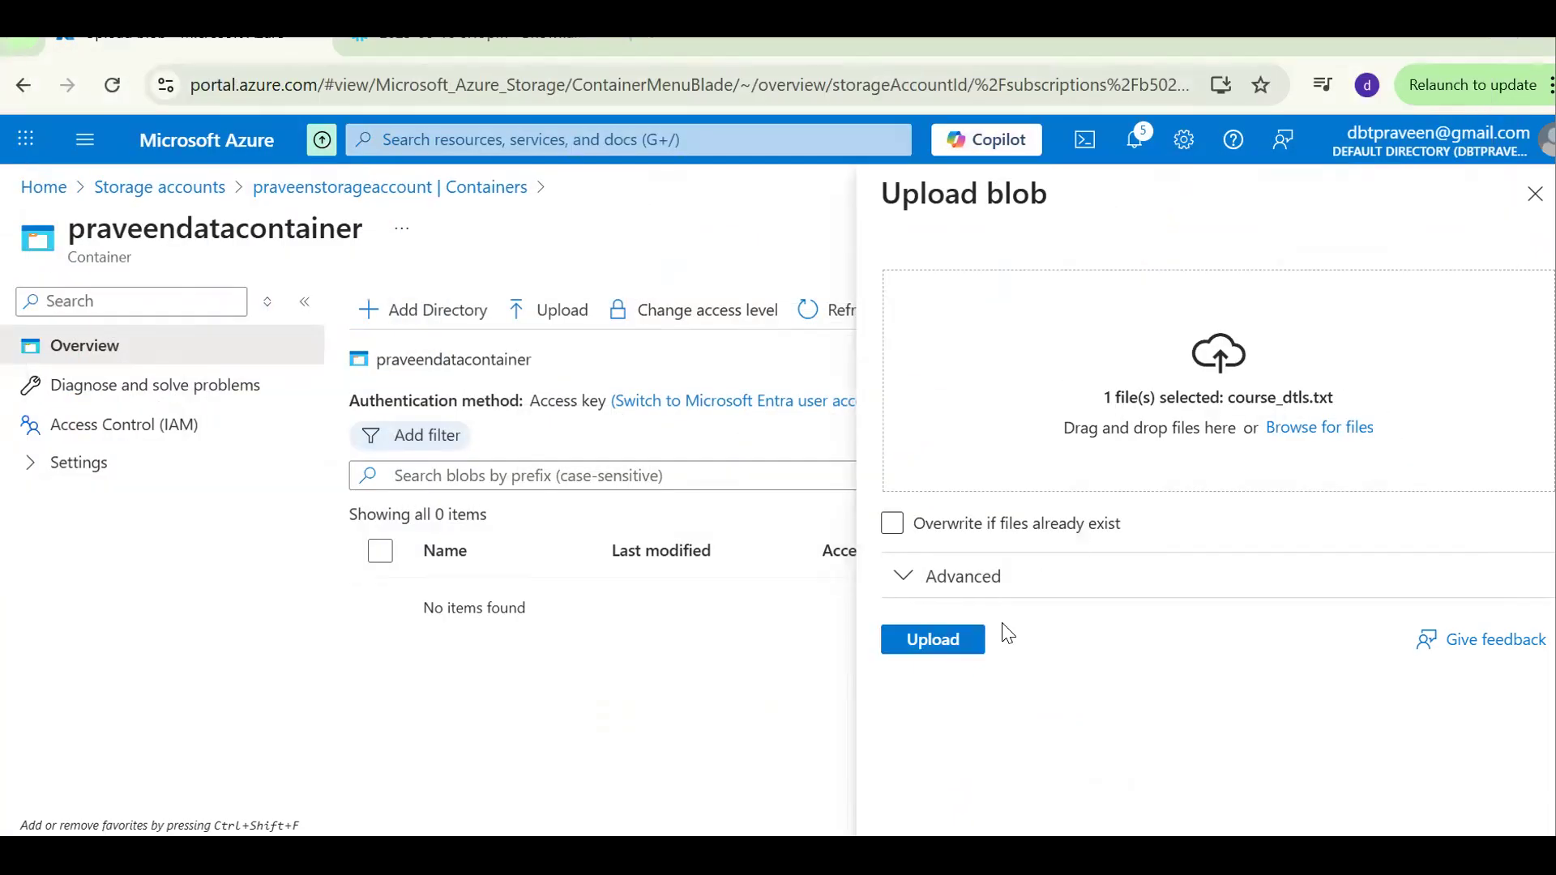
left_click(976, 638)
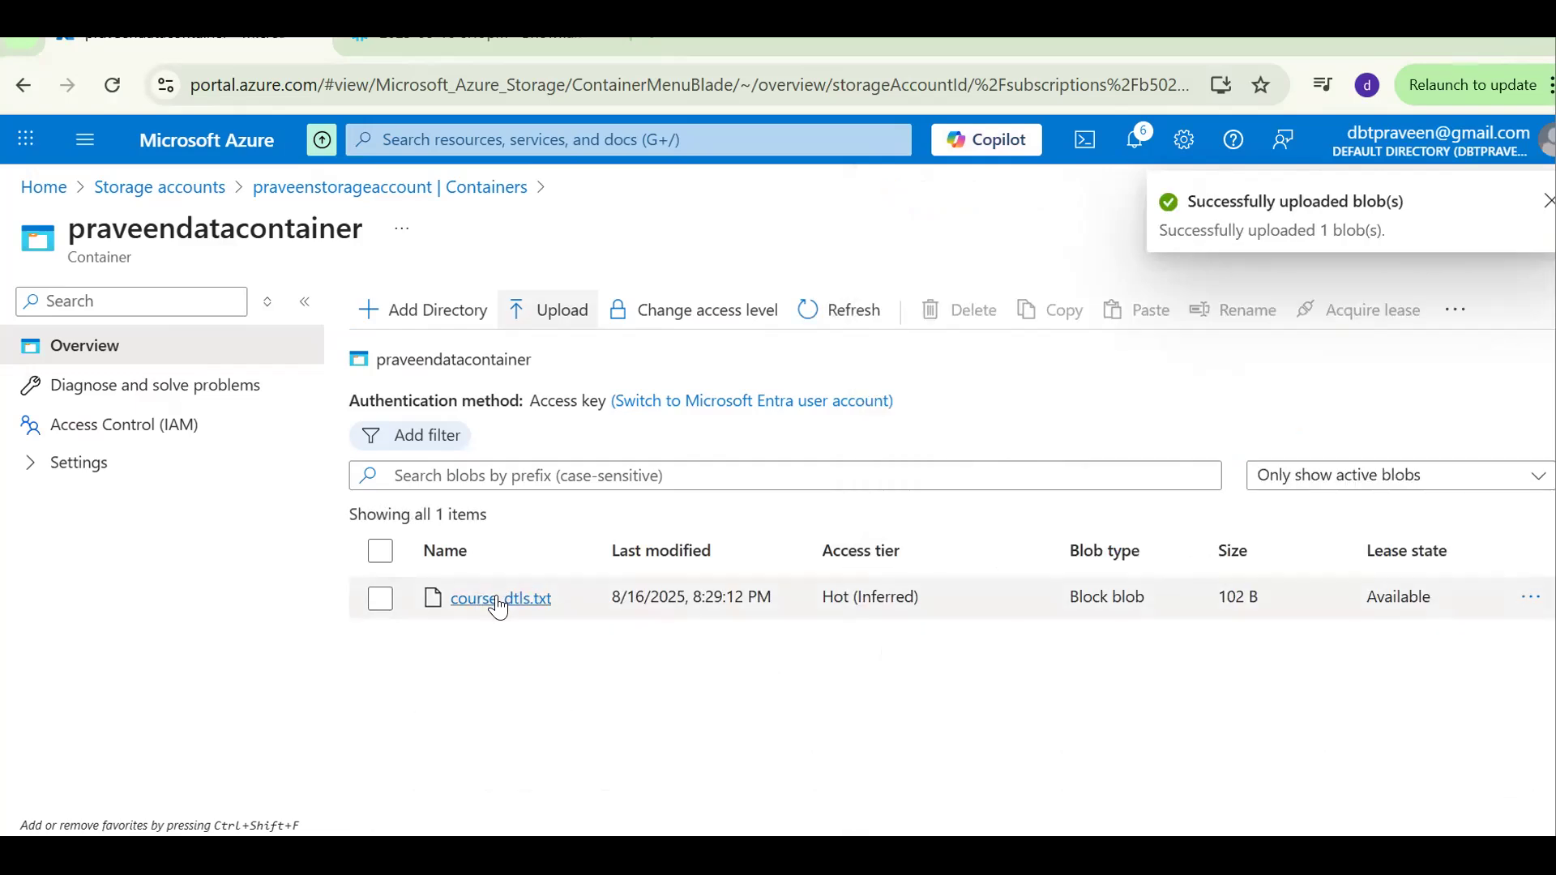
- Open the uploaded course_dtls.txt blob's contents and examine its header and data rows
left_click(499, 597)
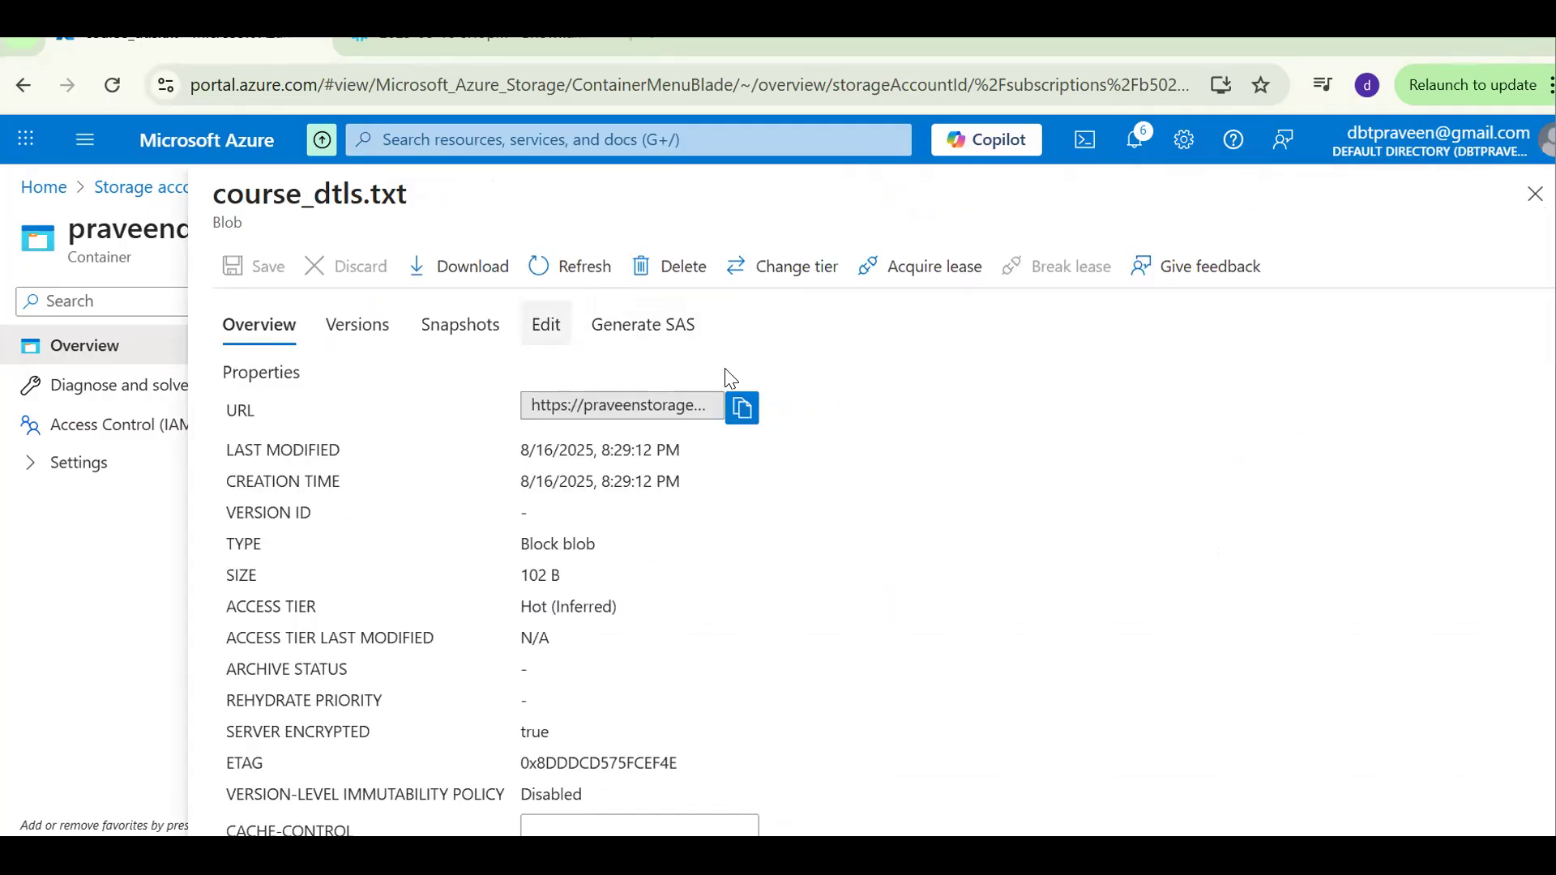
left_click(546, 326)
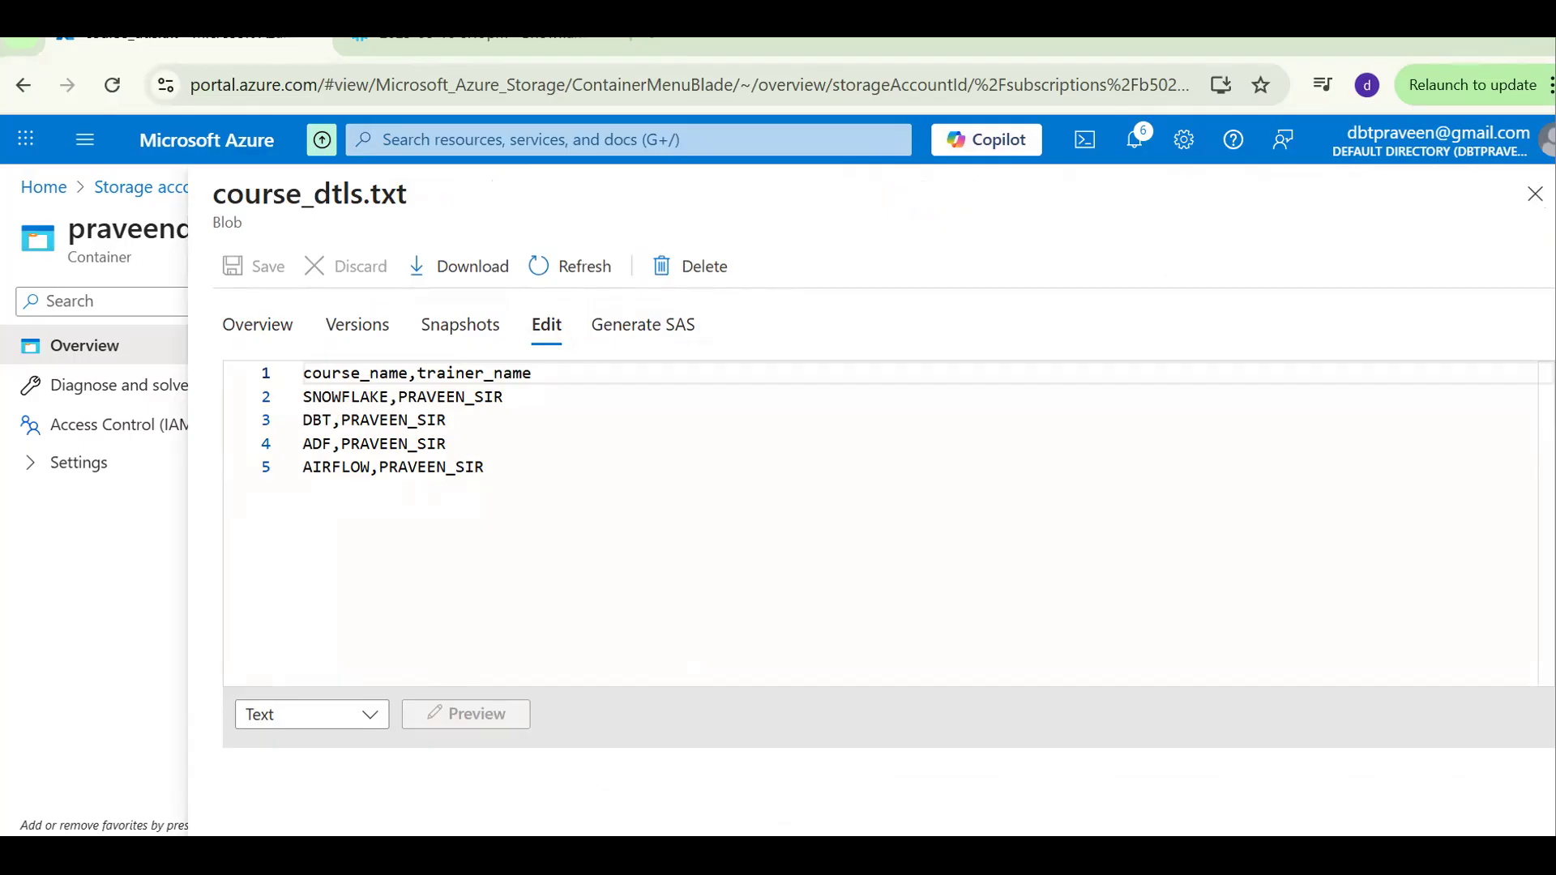
left_click(1535, 194)
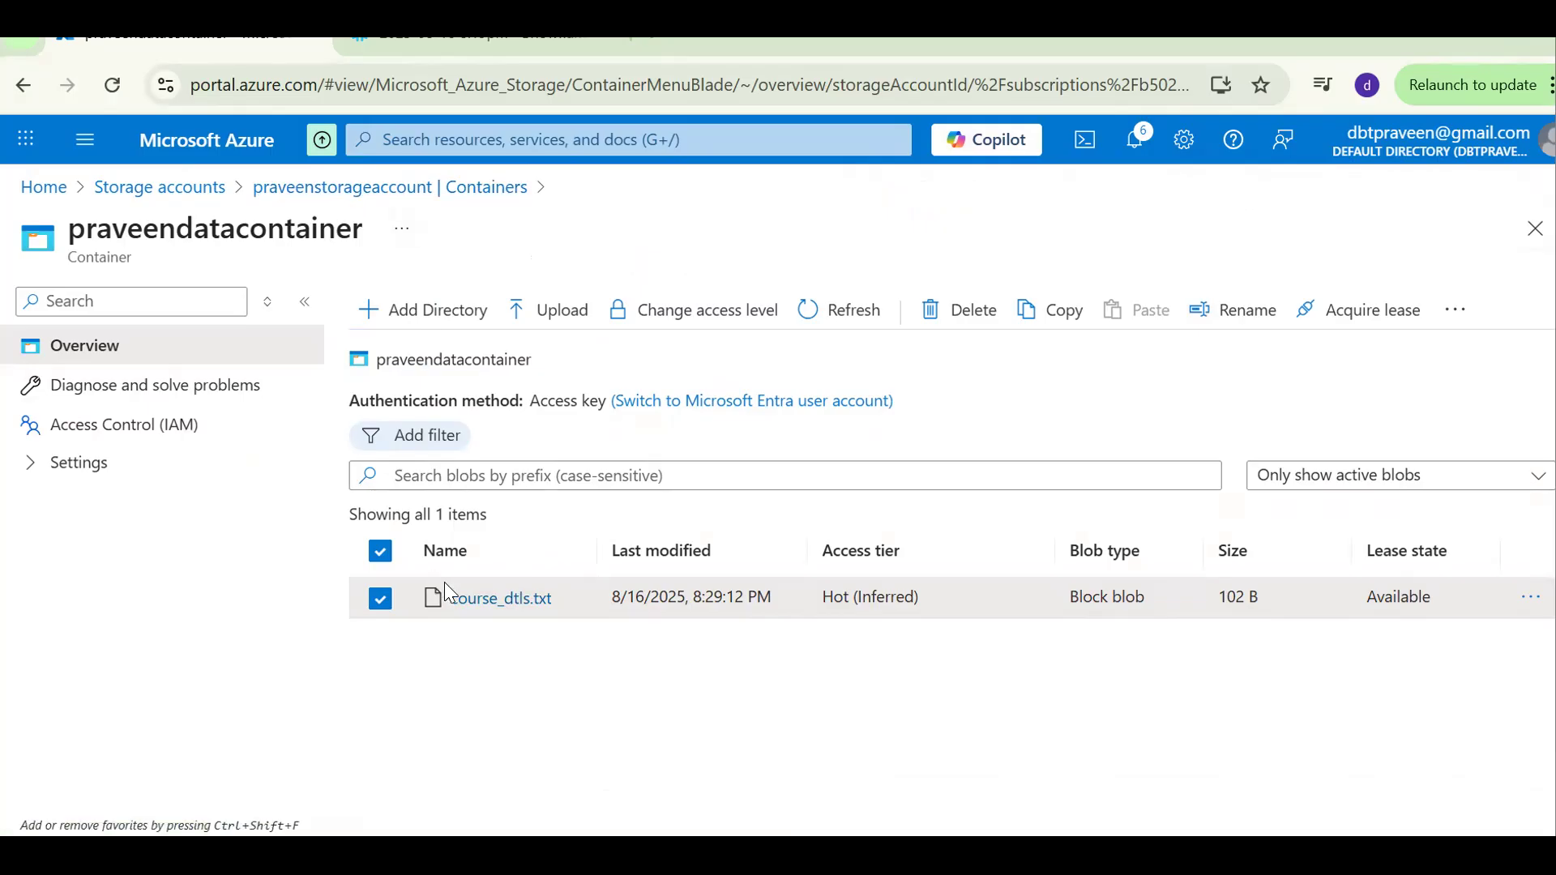
left_click(486, 600)
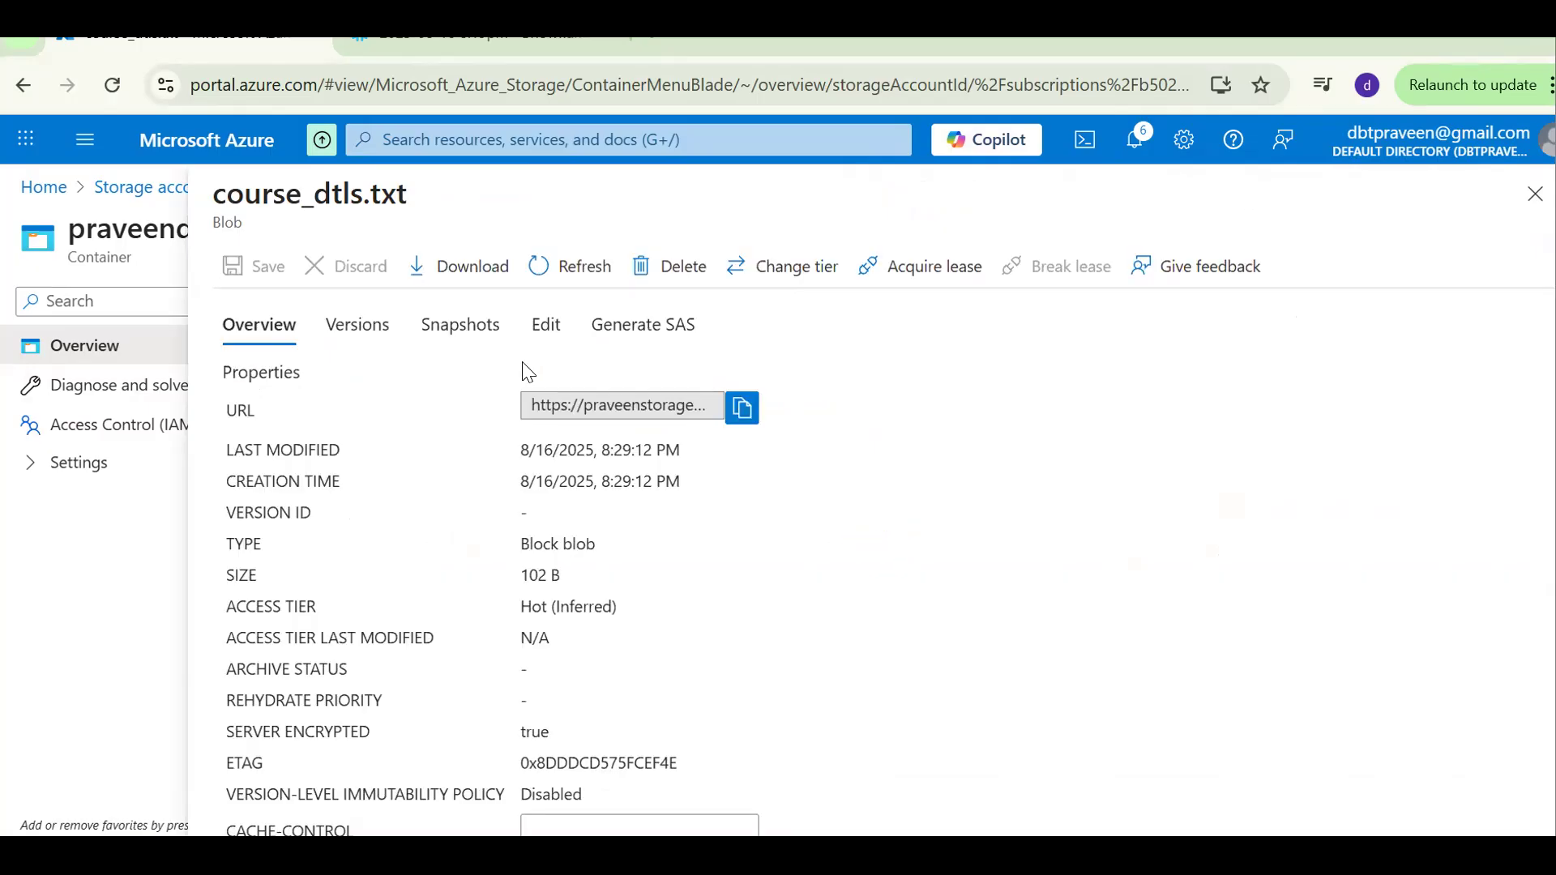
left_click(548, 339)
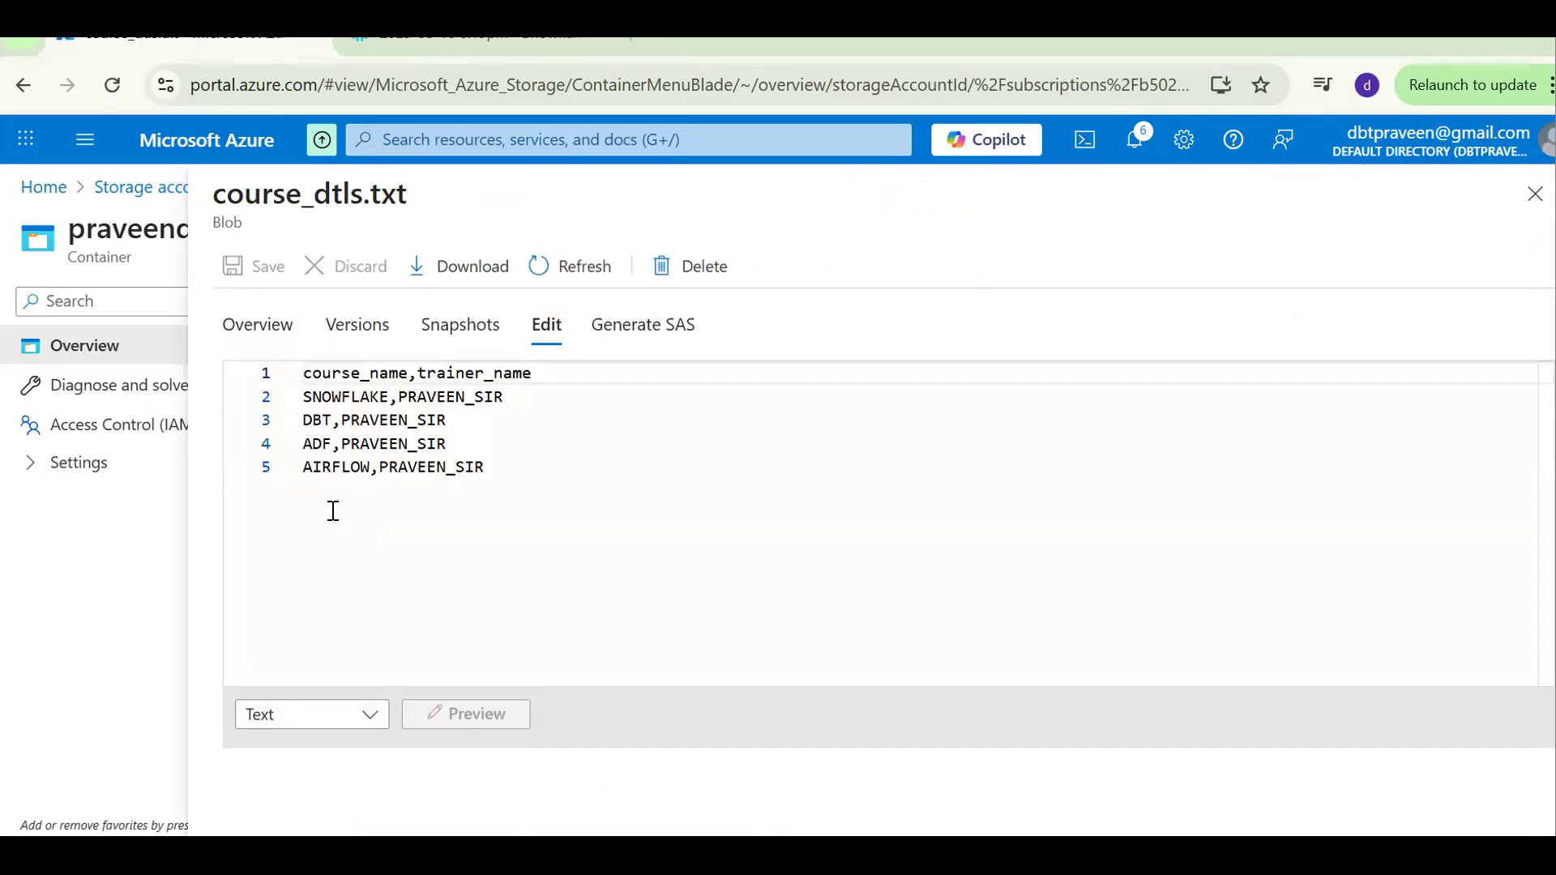
left_click(305, 398)
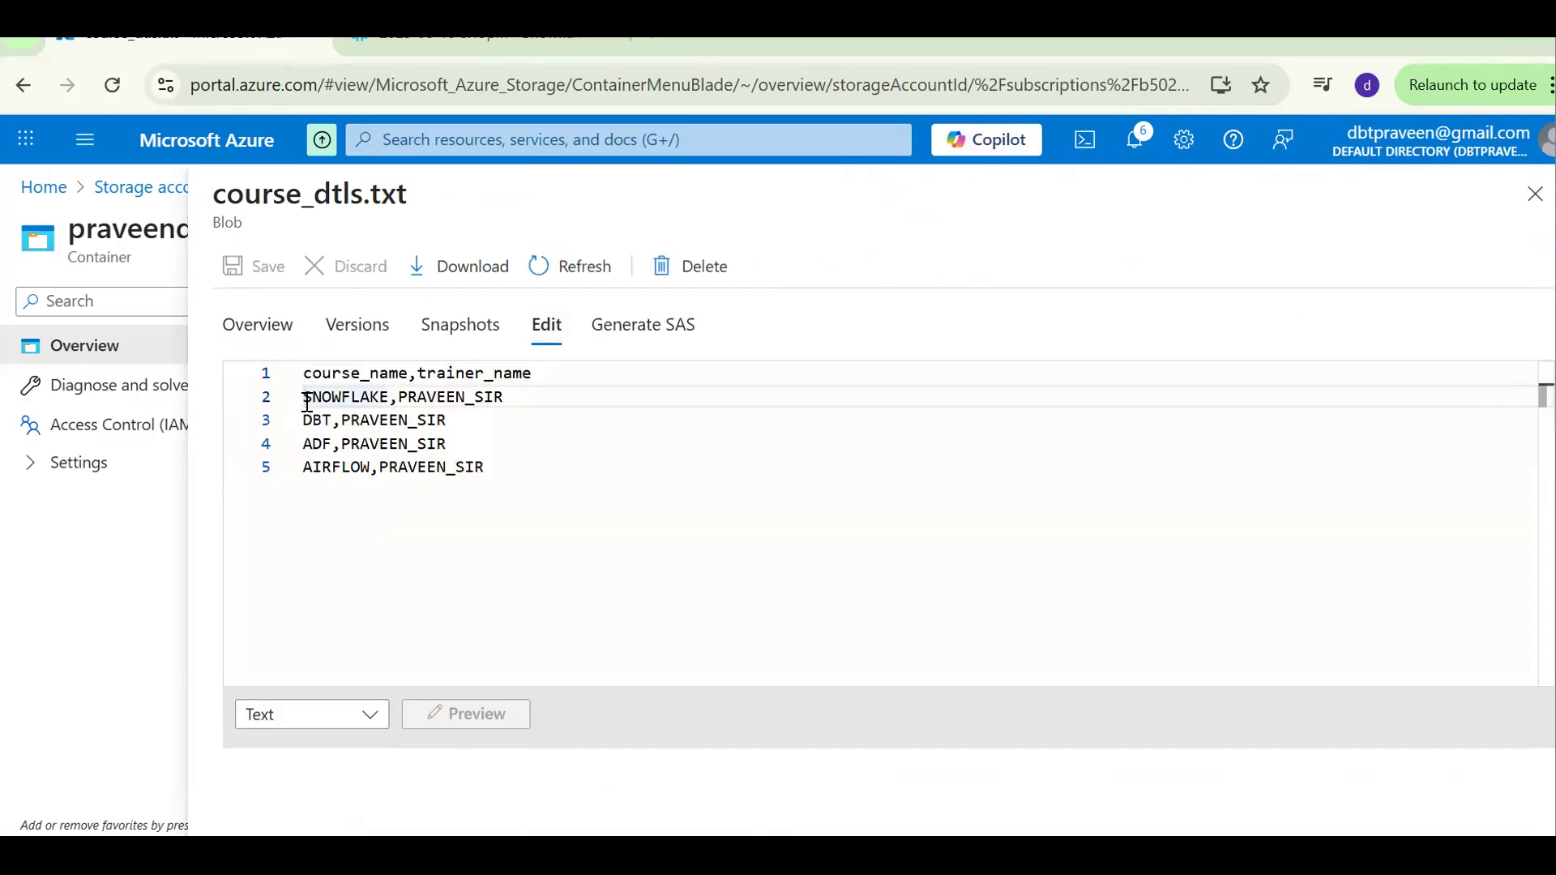
left_click(526, 472, "shift")
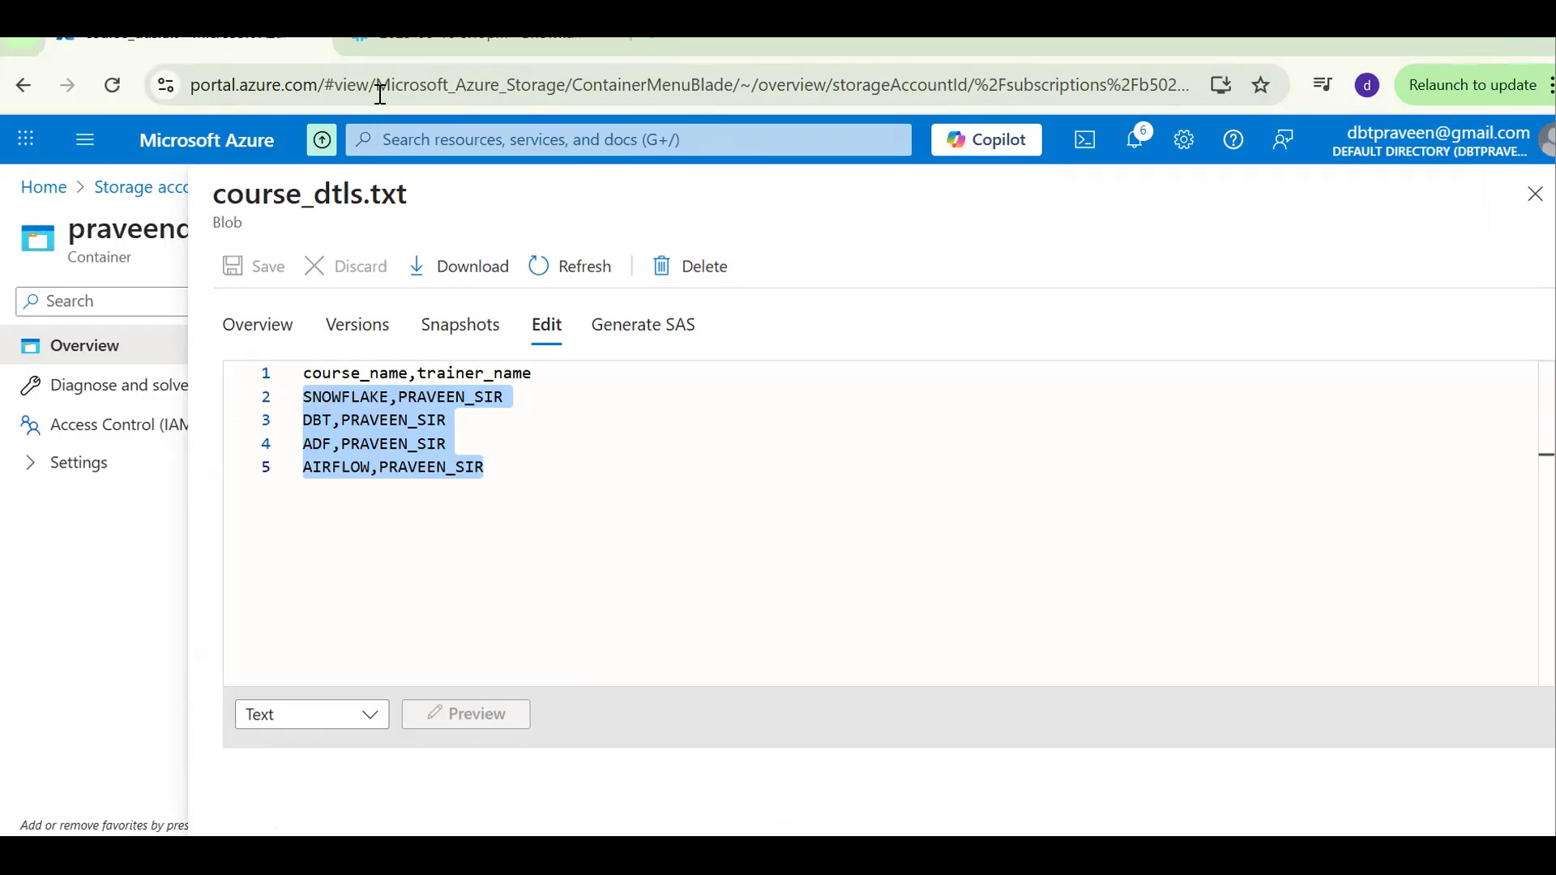
- Switch to the Snowflake worksheet, dismiss the tips, and write "my data course_dtls is there in azure" and "from snowflake i want to access that data ;" on separate lines
left_click(389, 44)
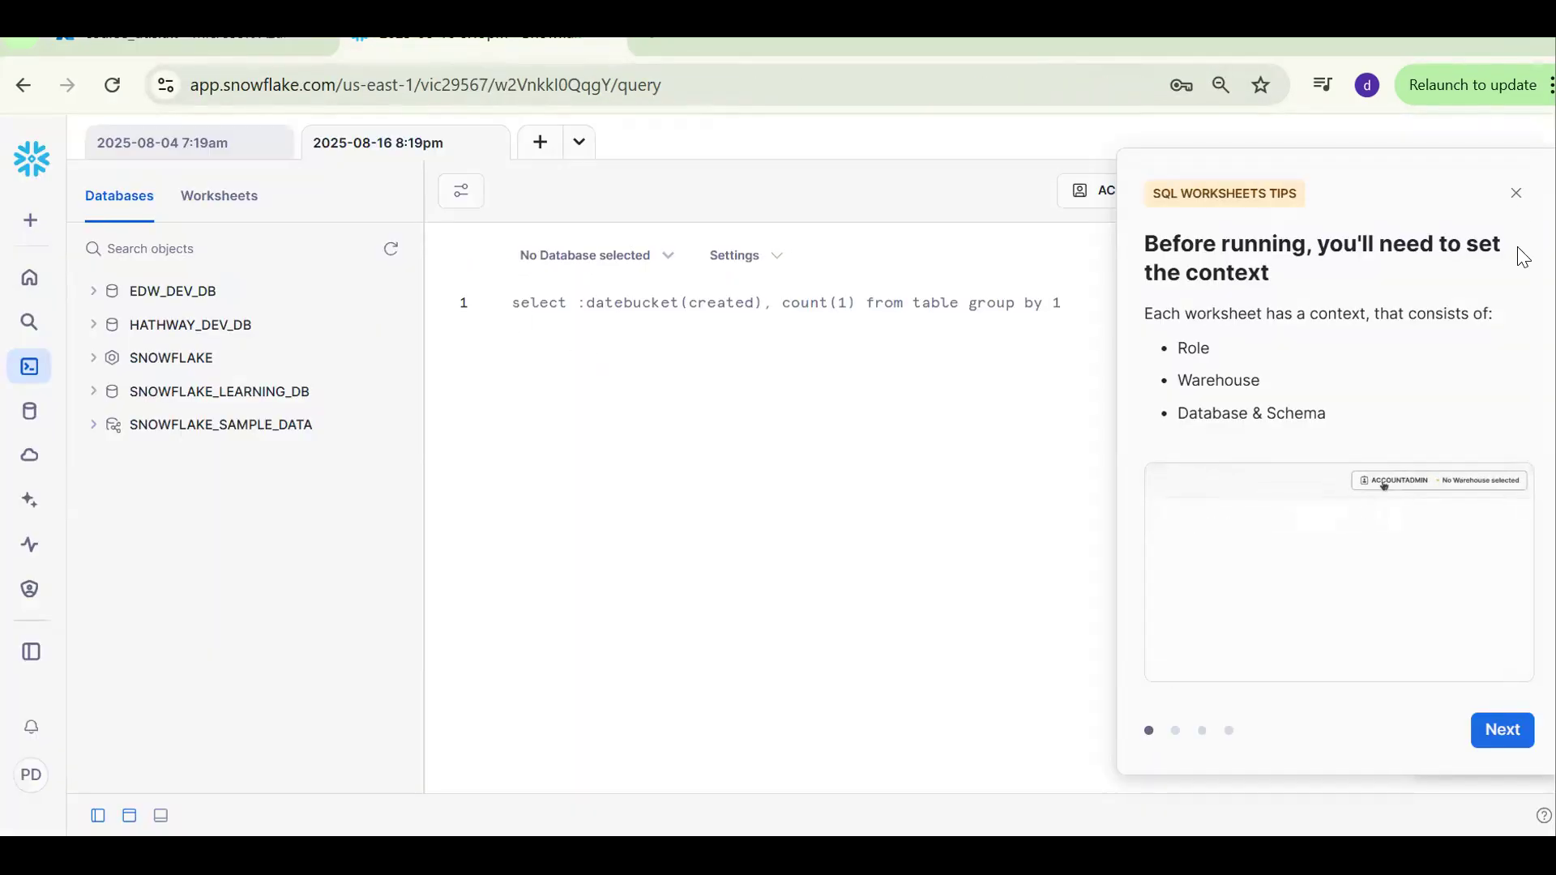
left_click(1516, 192)
type("my data course_dtls is there in azure ")
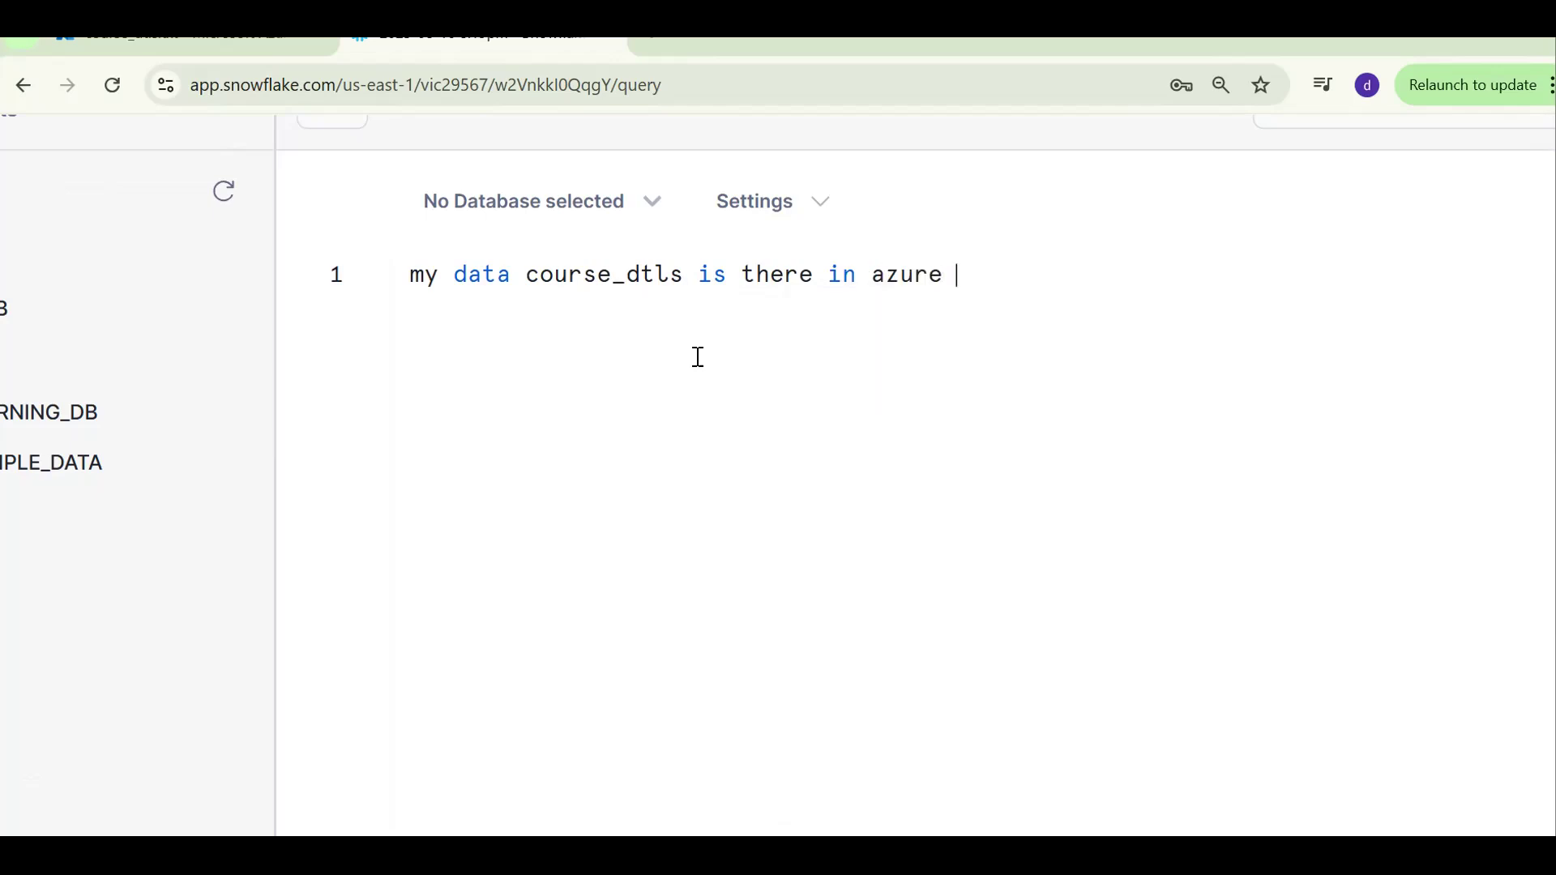
type("from sn")
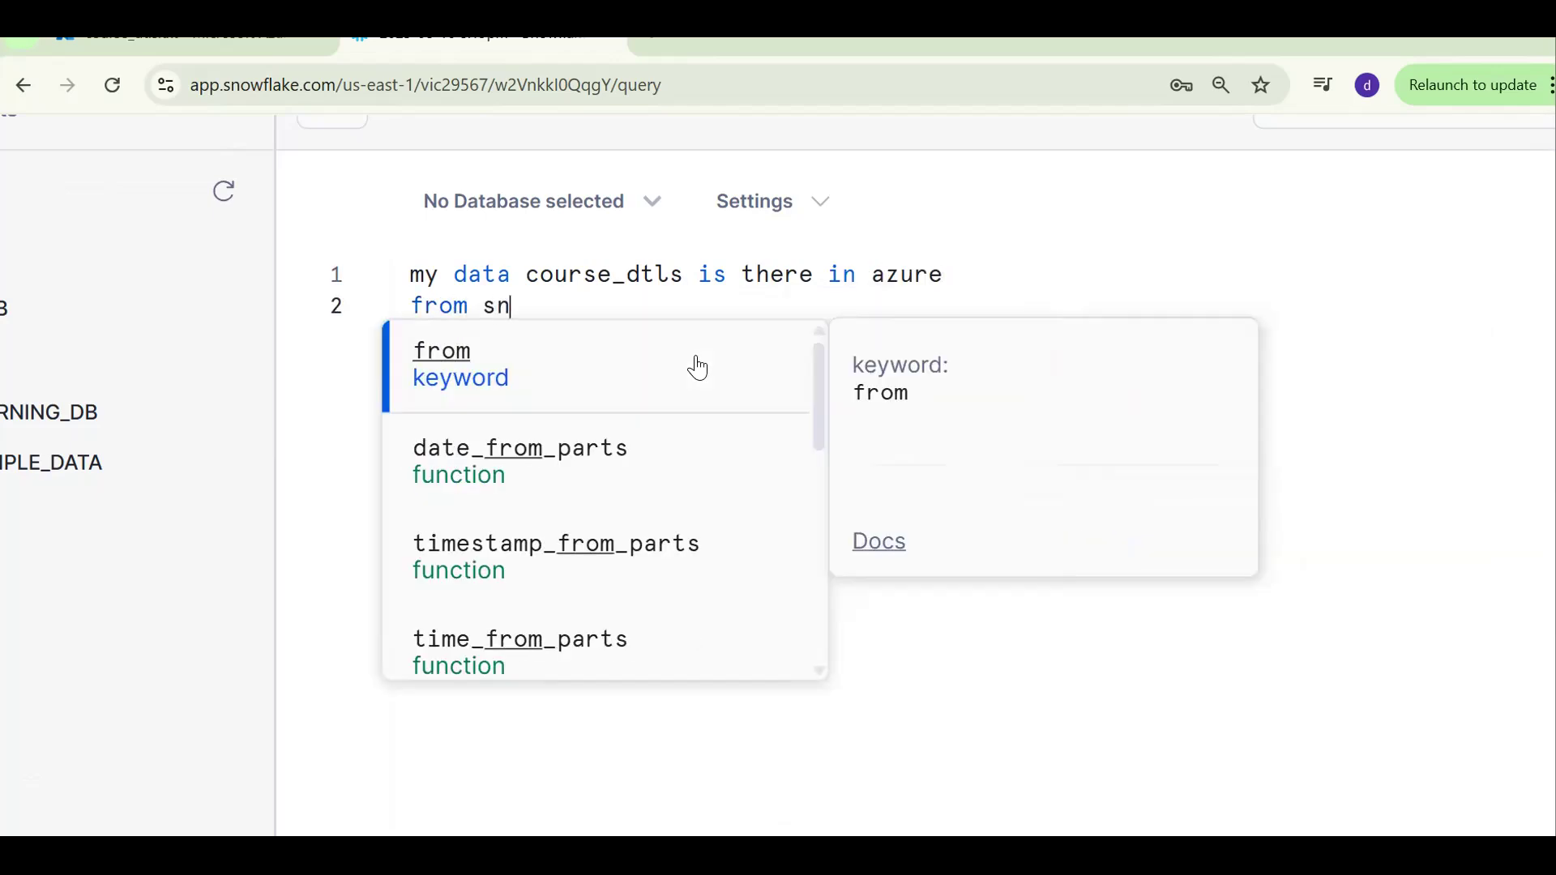
type("owflake i wan")
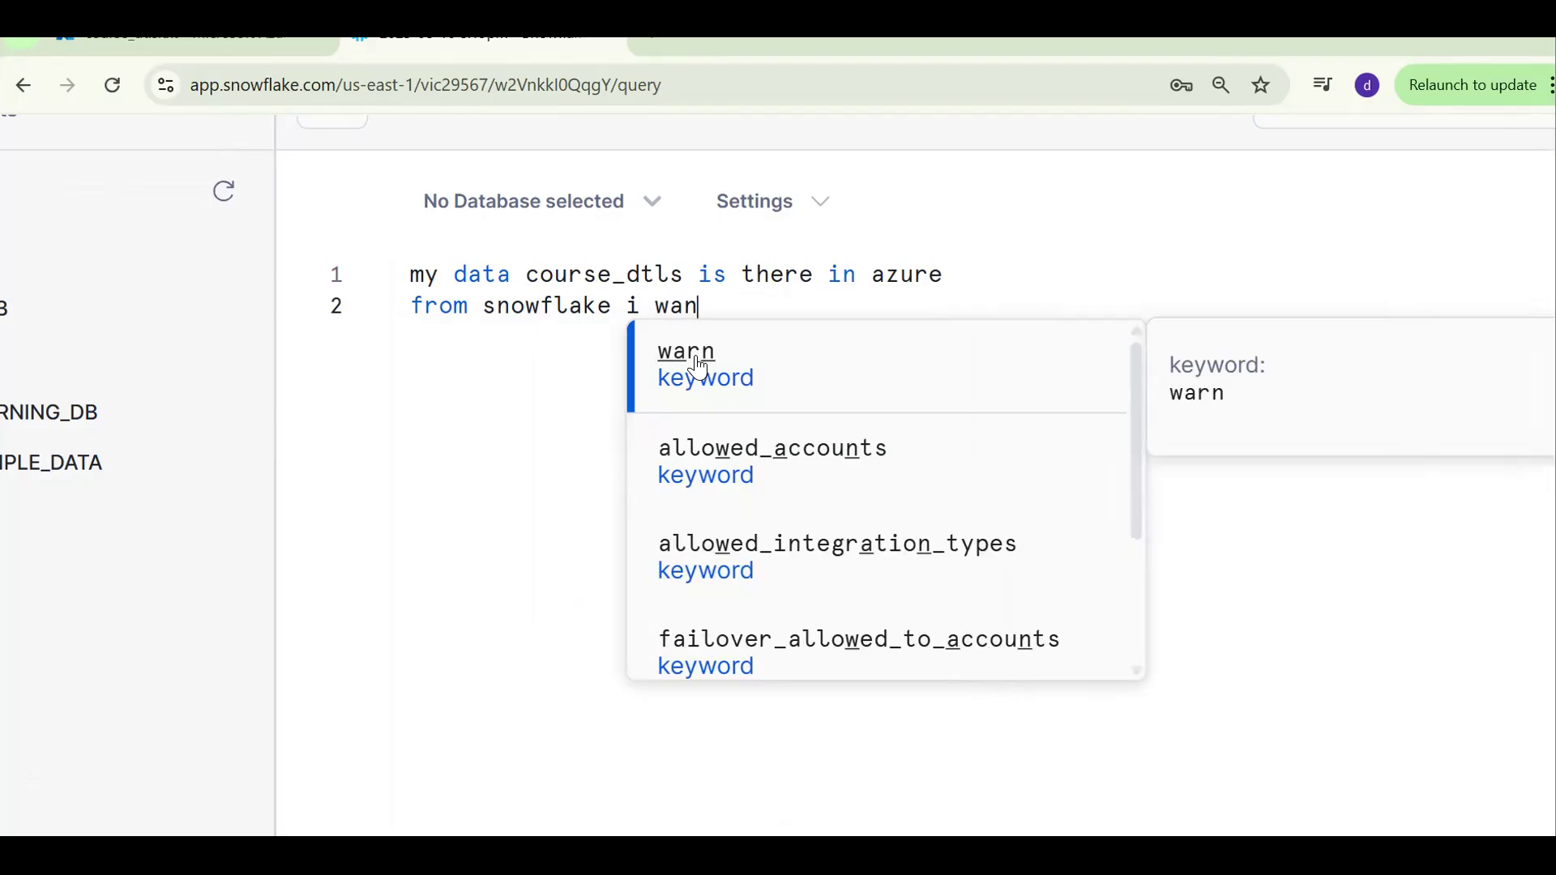
type("t to access that data")
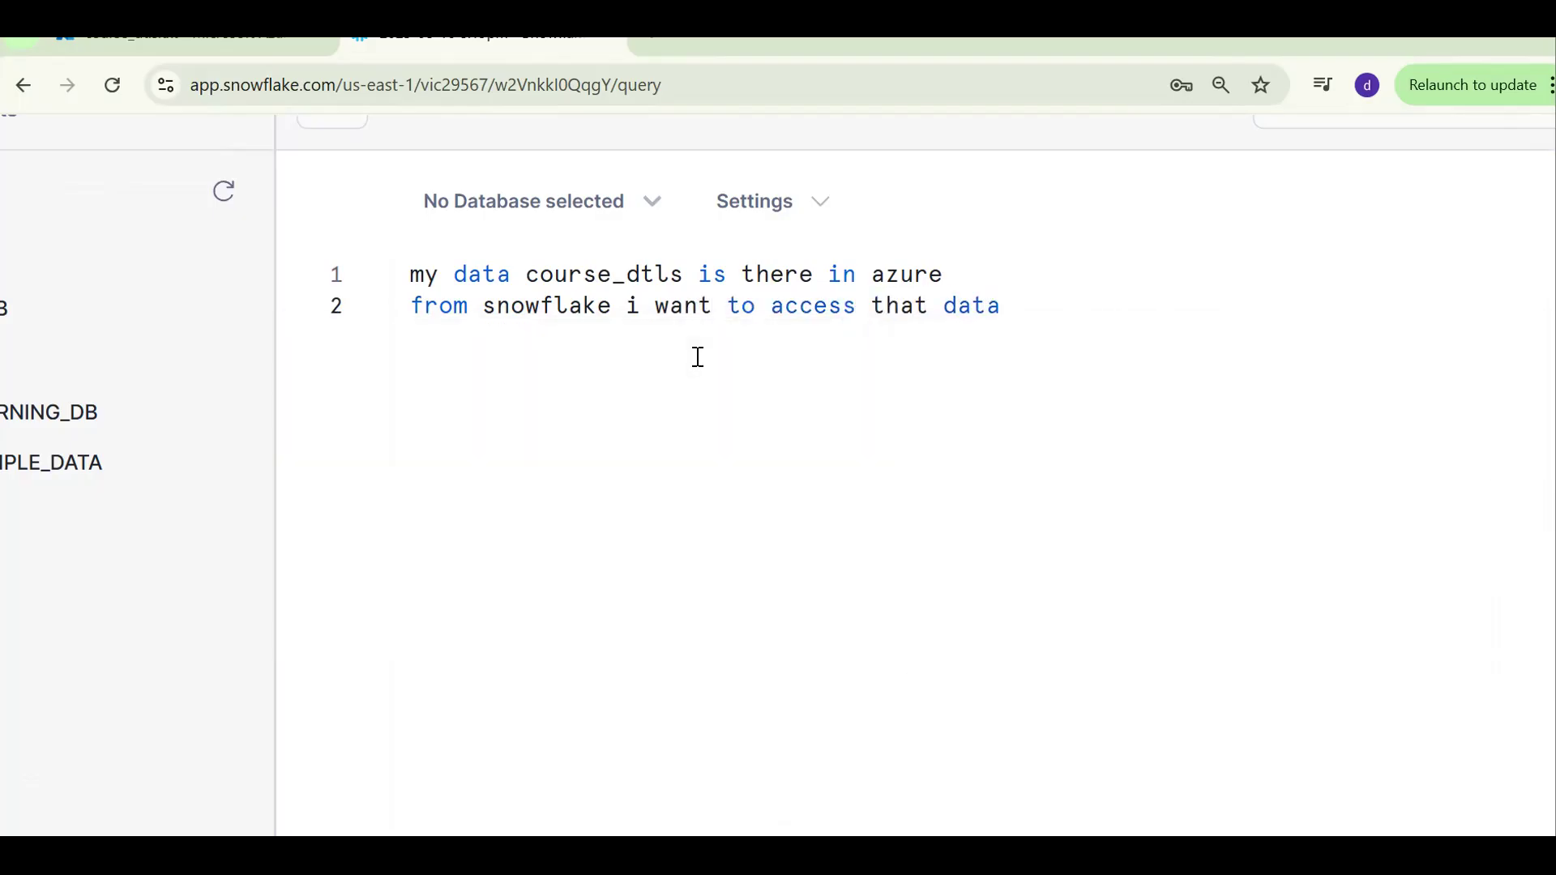
type(" ;")
- Add the line "EXTERNAL STAGE COCNEPT;" below the notes, separated by a blank line
key("Return")
key("Return")
type("EX")
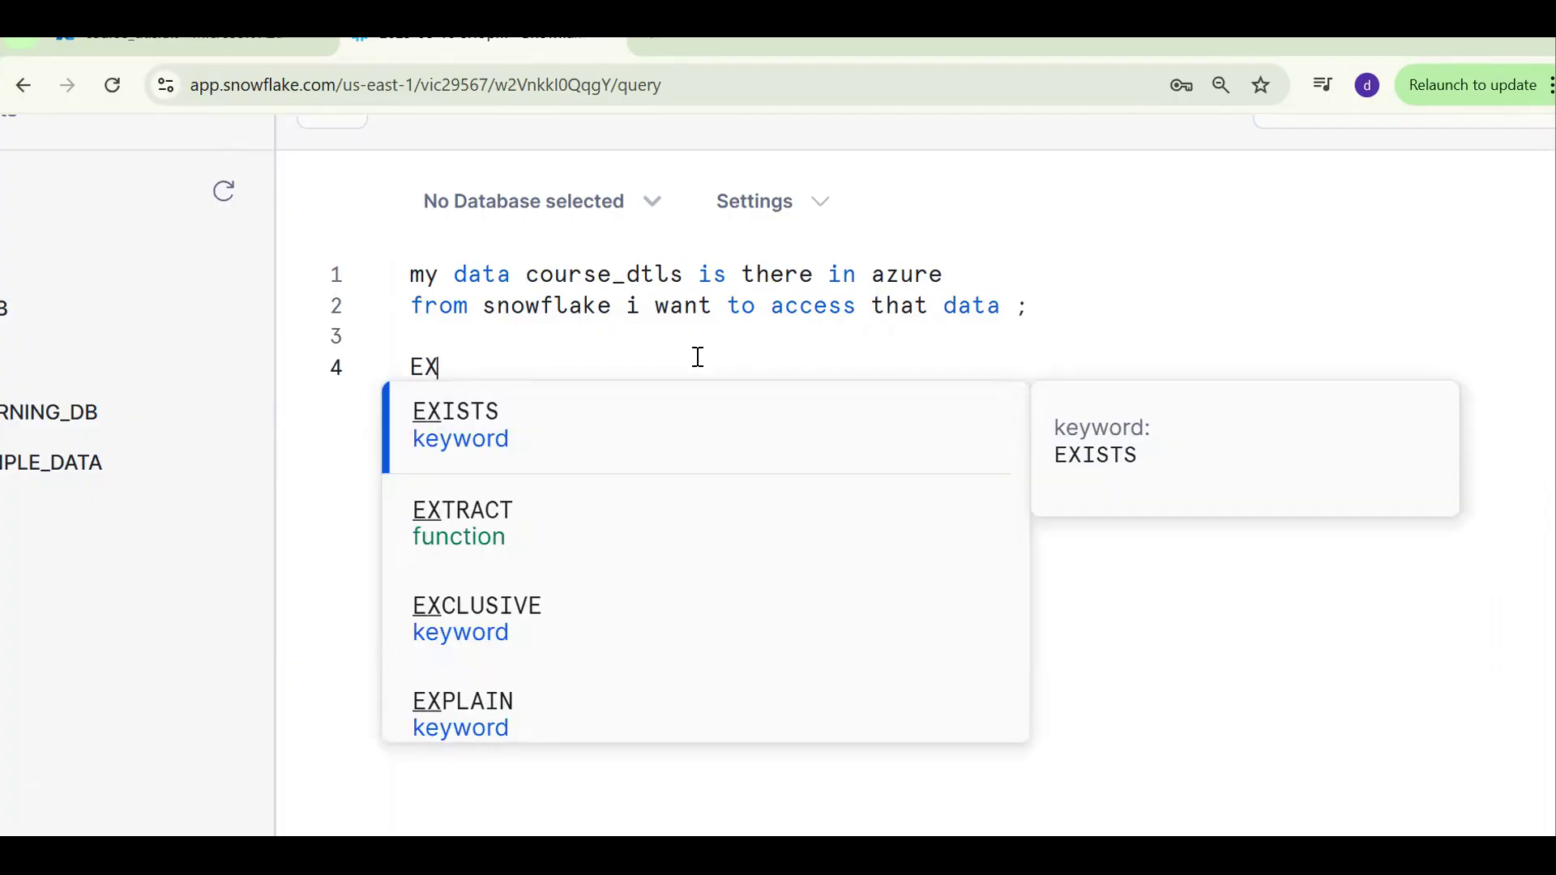
type("TERNAL STA")
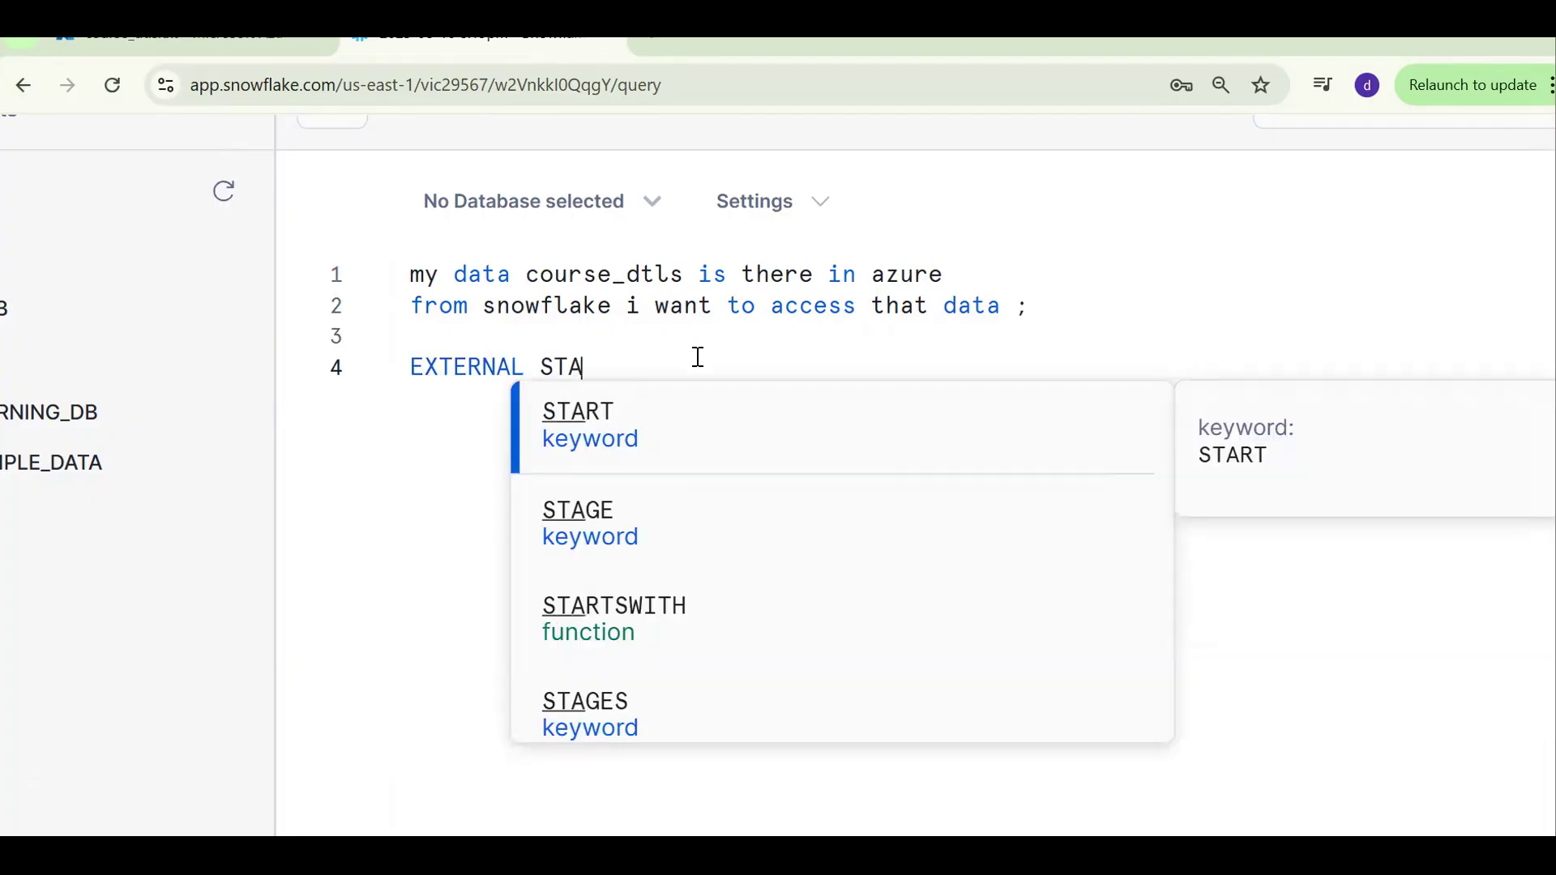
type("GE COCNEPT")
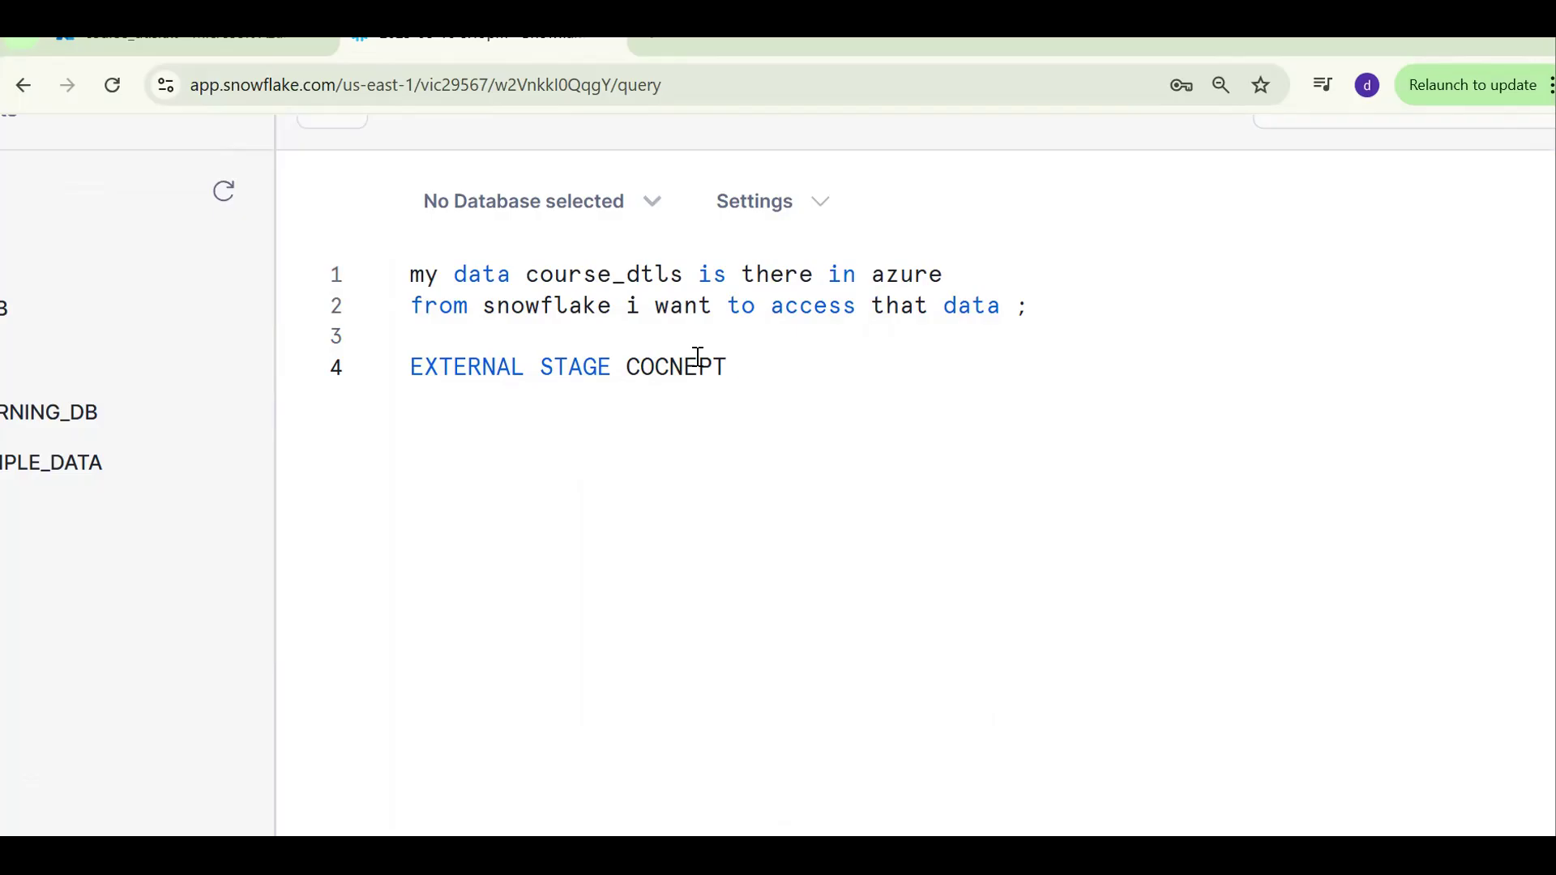
key("Return")
key("Return")
key("ctrl+plus")
- Write and run a statement creating the database ADF_TRAINING_DEV_DB, and hide the results
type("CREA")
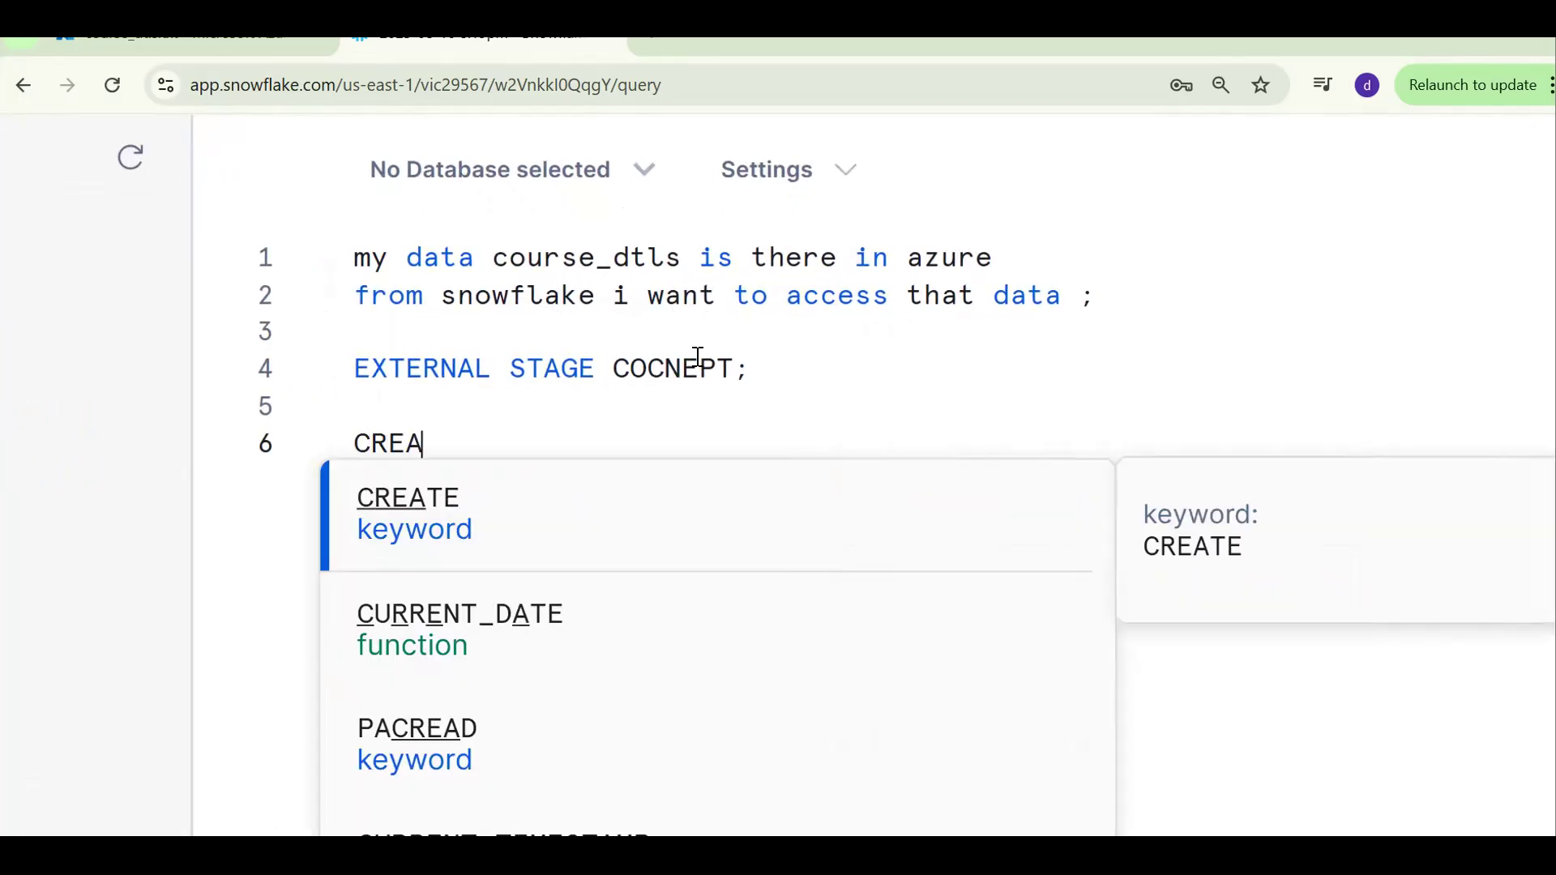
type("TE DATABASE ")
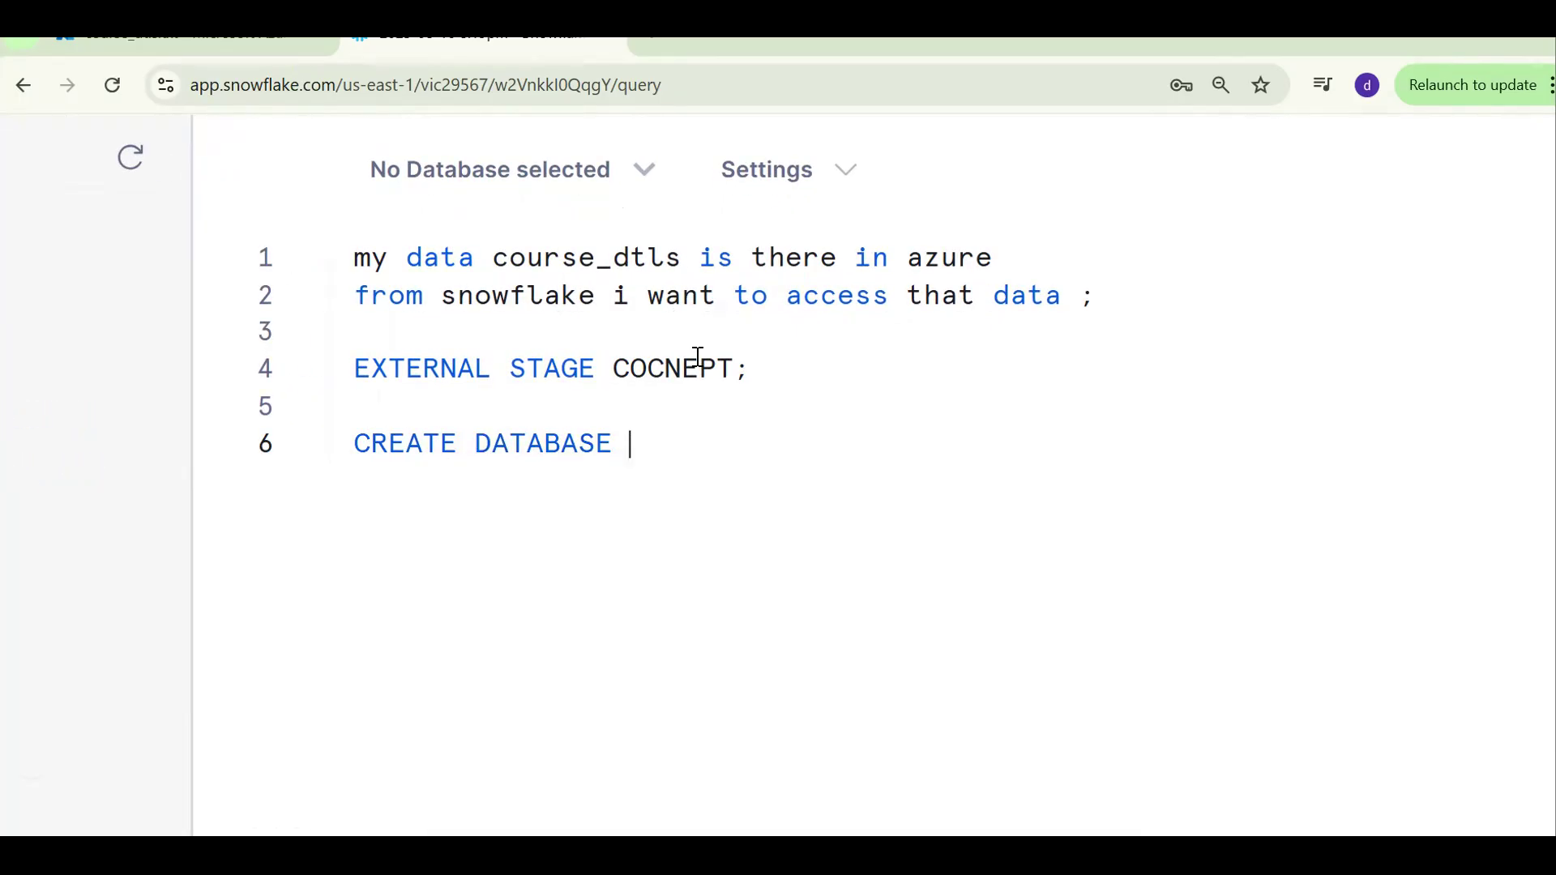
type("ADF_TRAI")
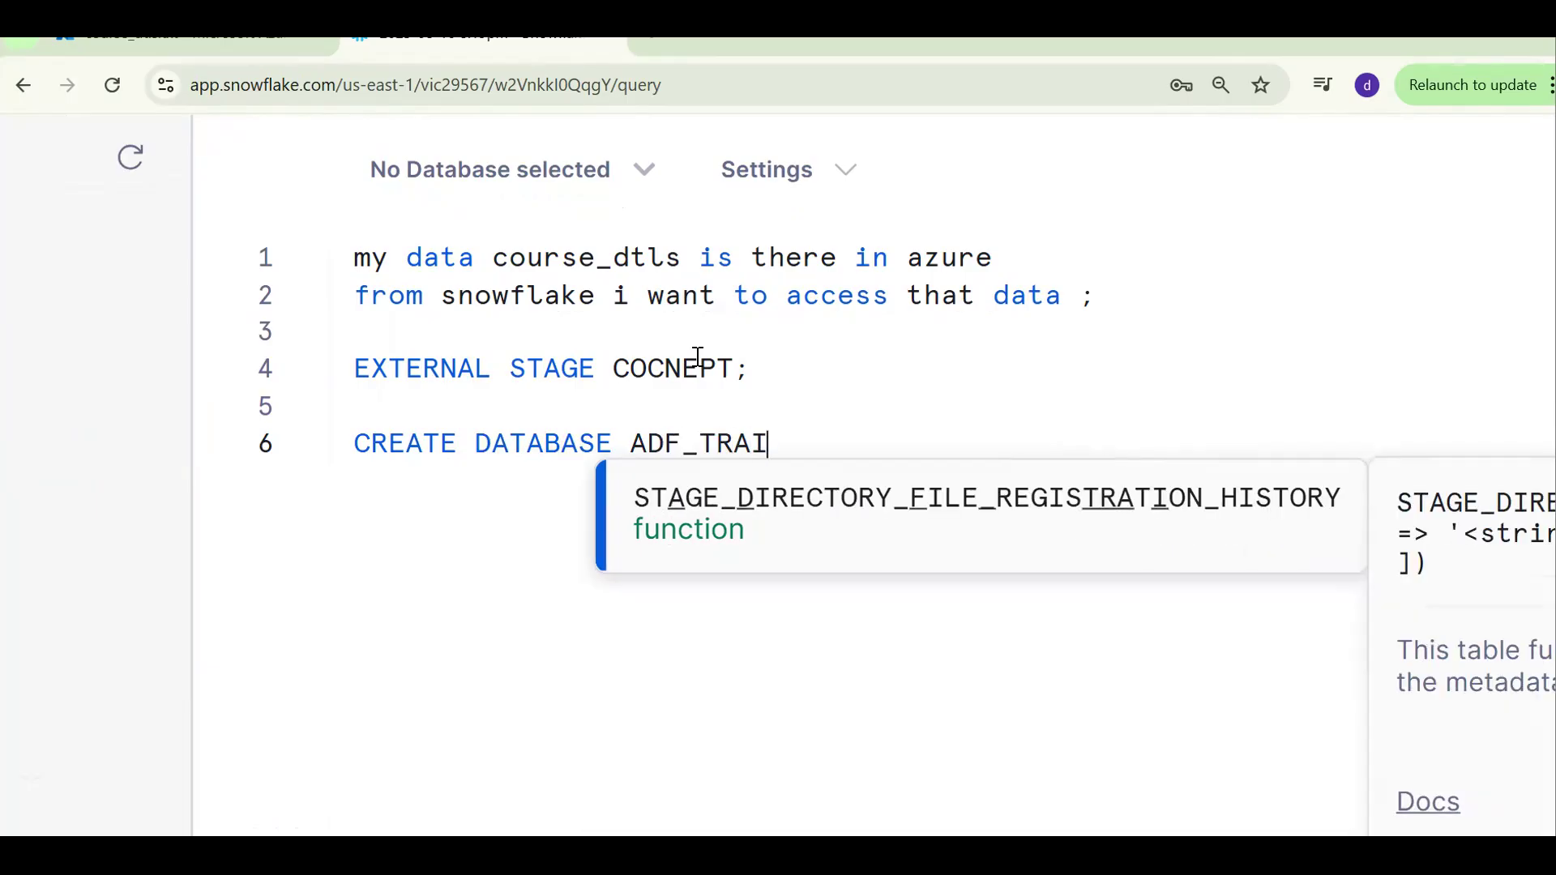
type("NING_DEV_DB;")
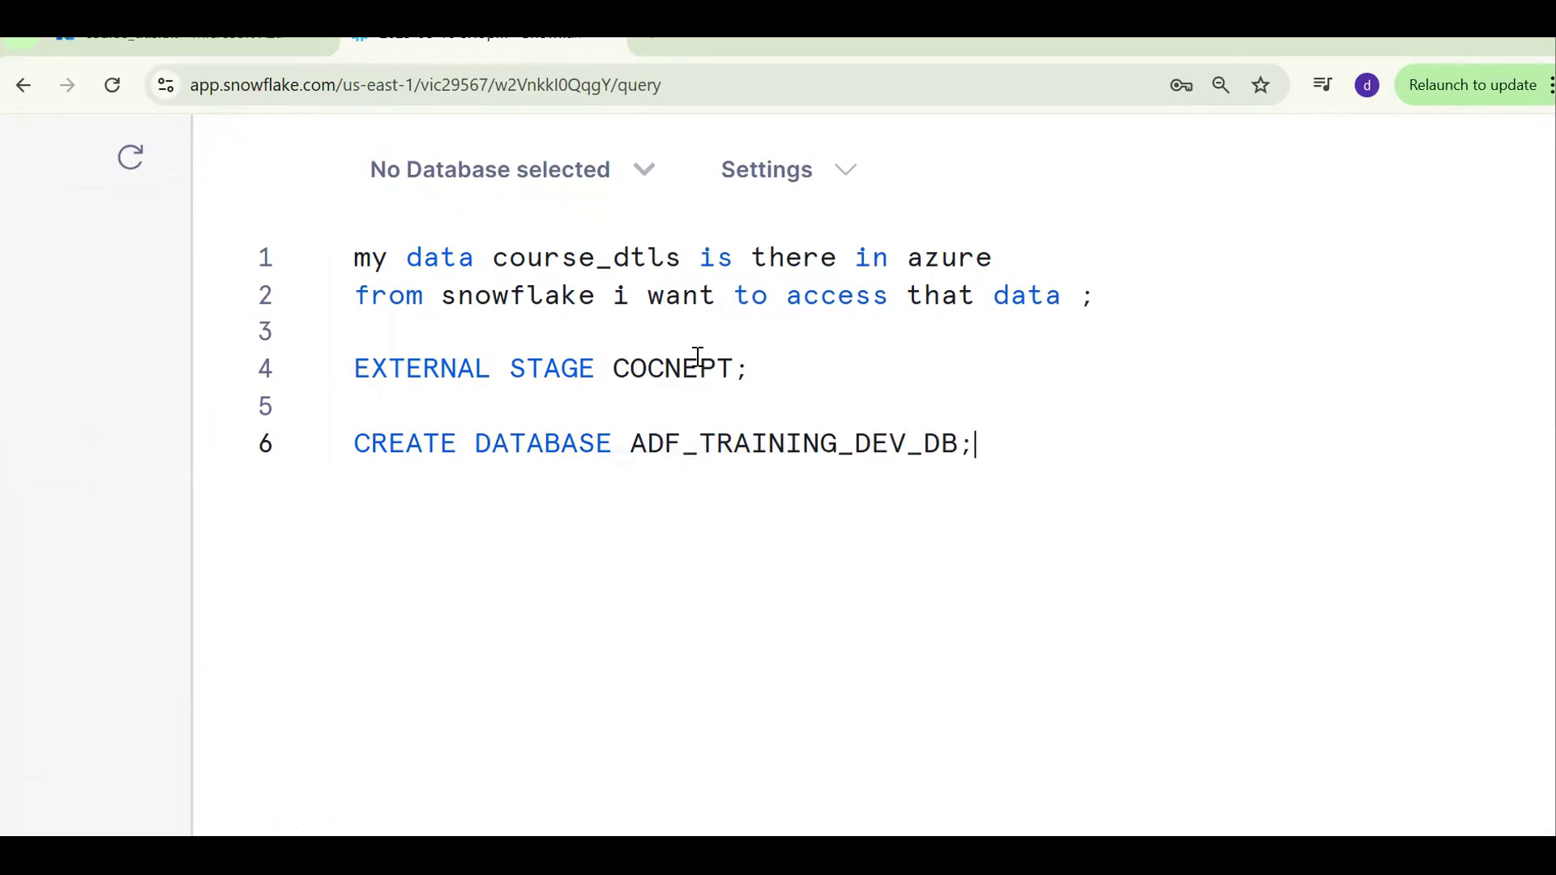
key("ctrl+Return")
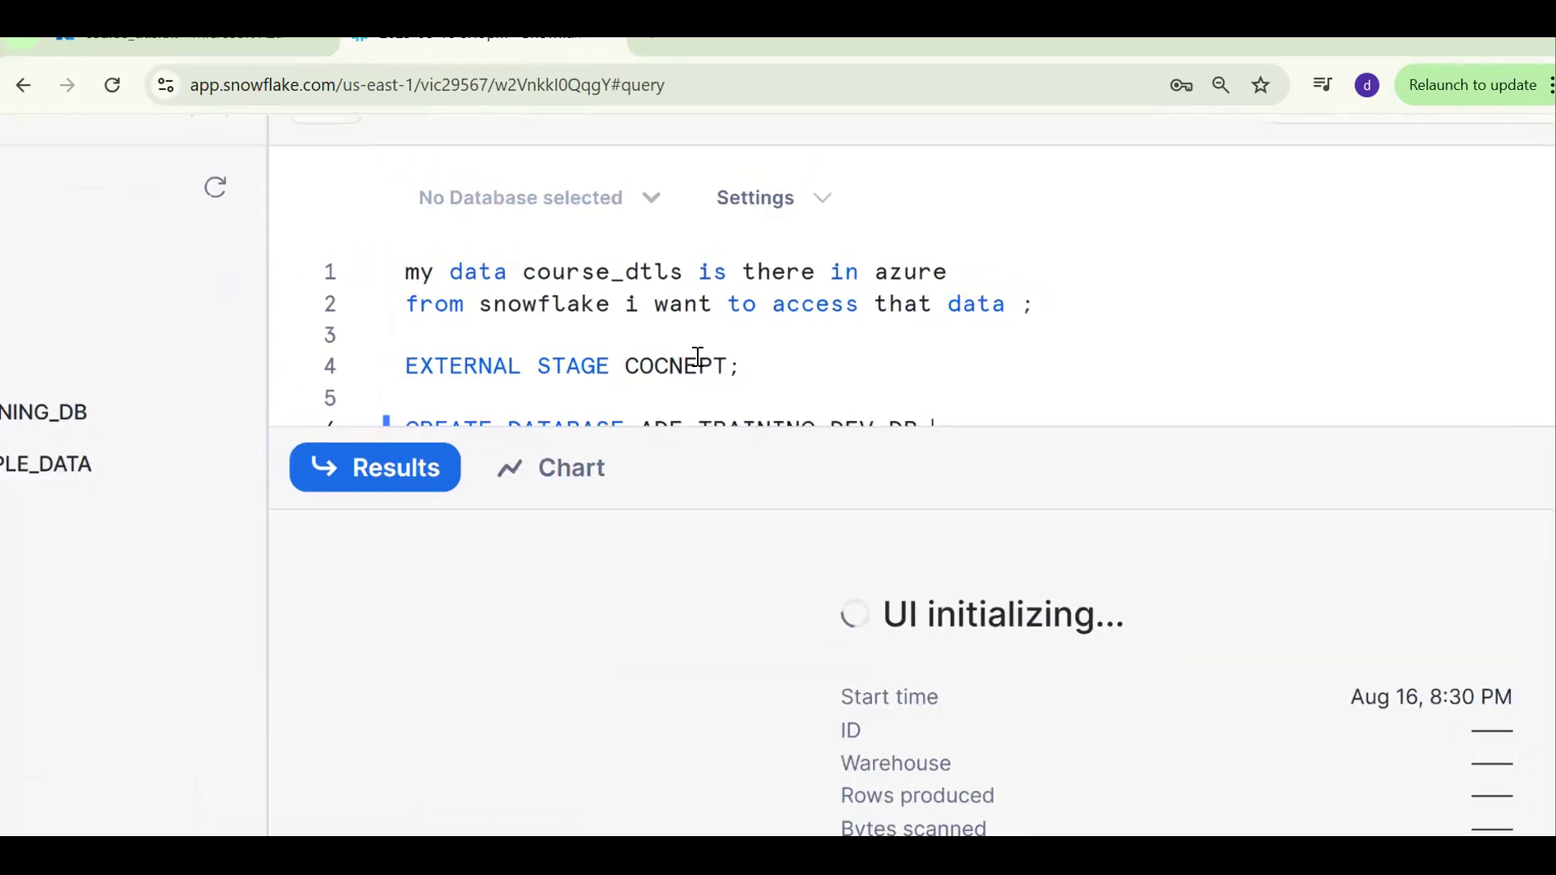
left_click(409, 454)
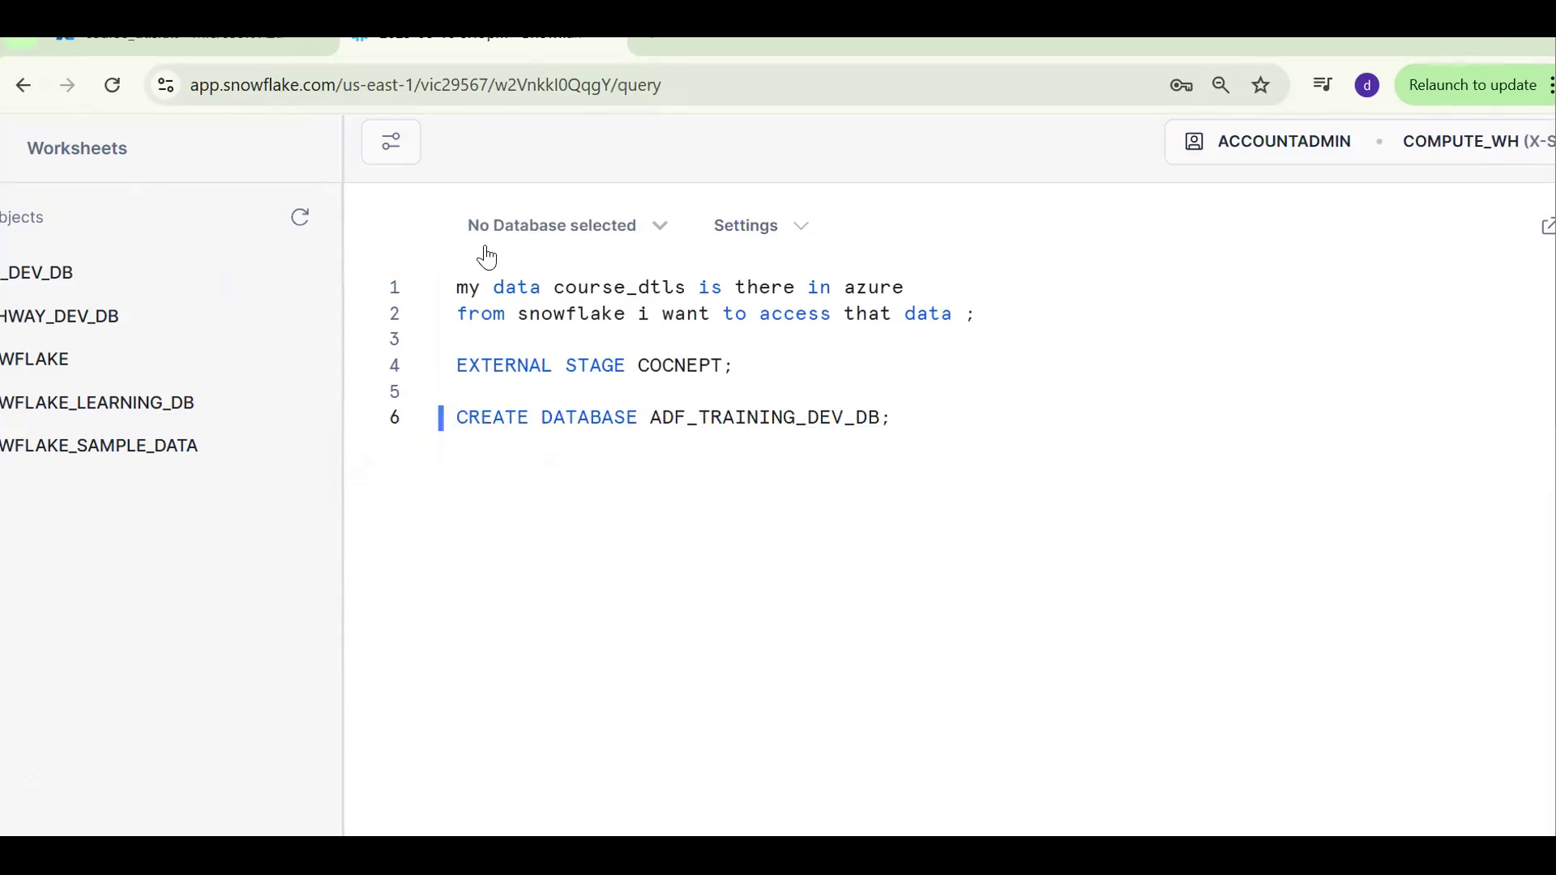
- Write and run a statement creating the schema ADF_TRAINING_DEV_SC in the ADF_TRAINING_DEV_DB database
left_click(924, 440)
key("Return")
type("CREA")
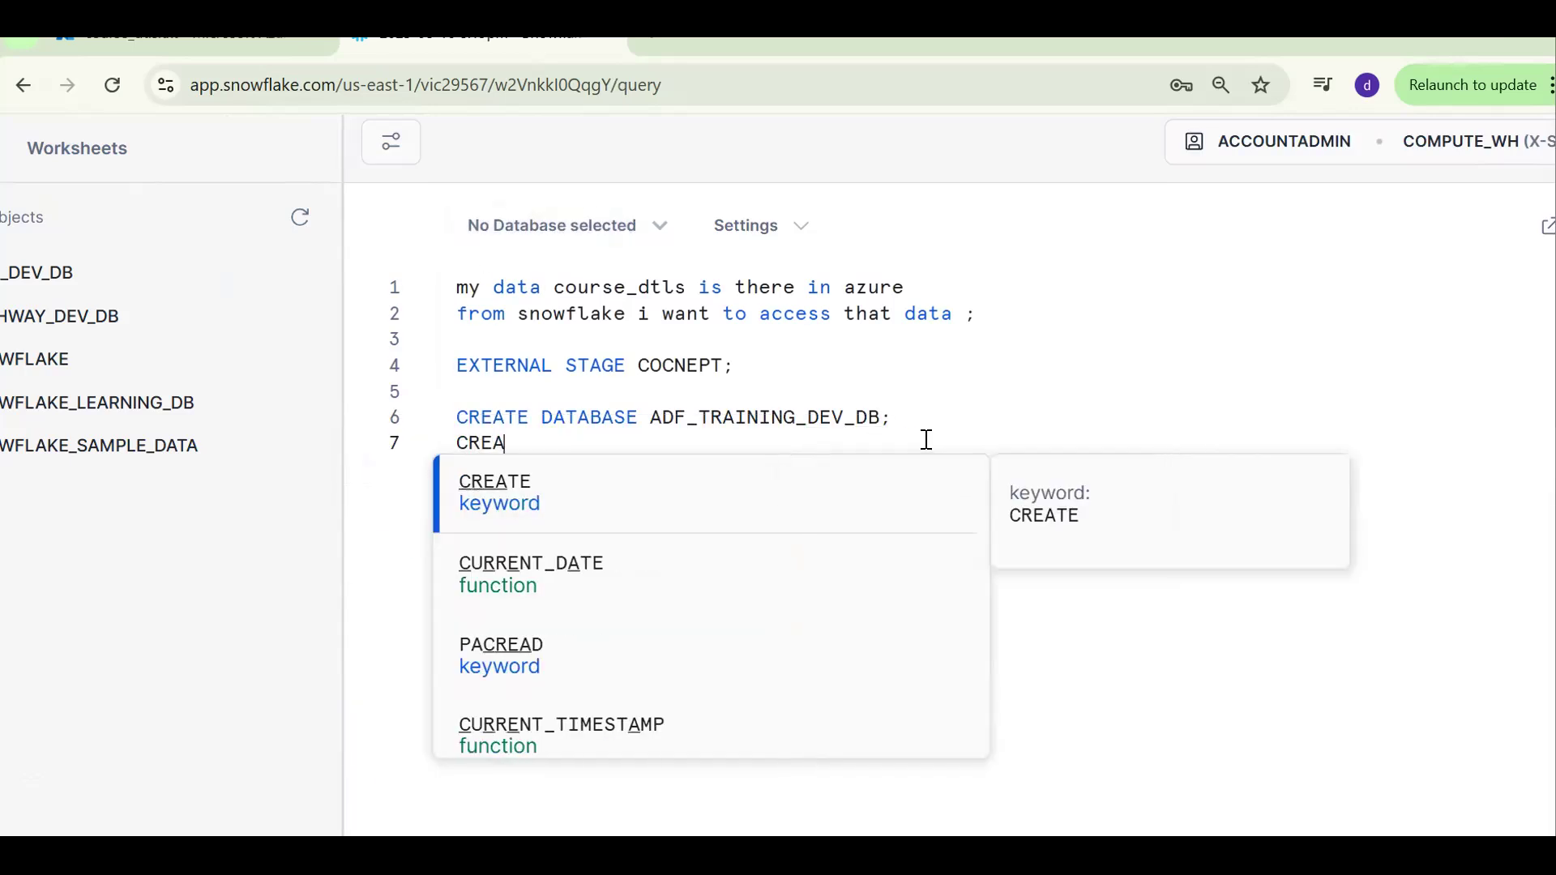
type("TE SCHEMA")
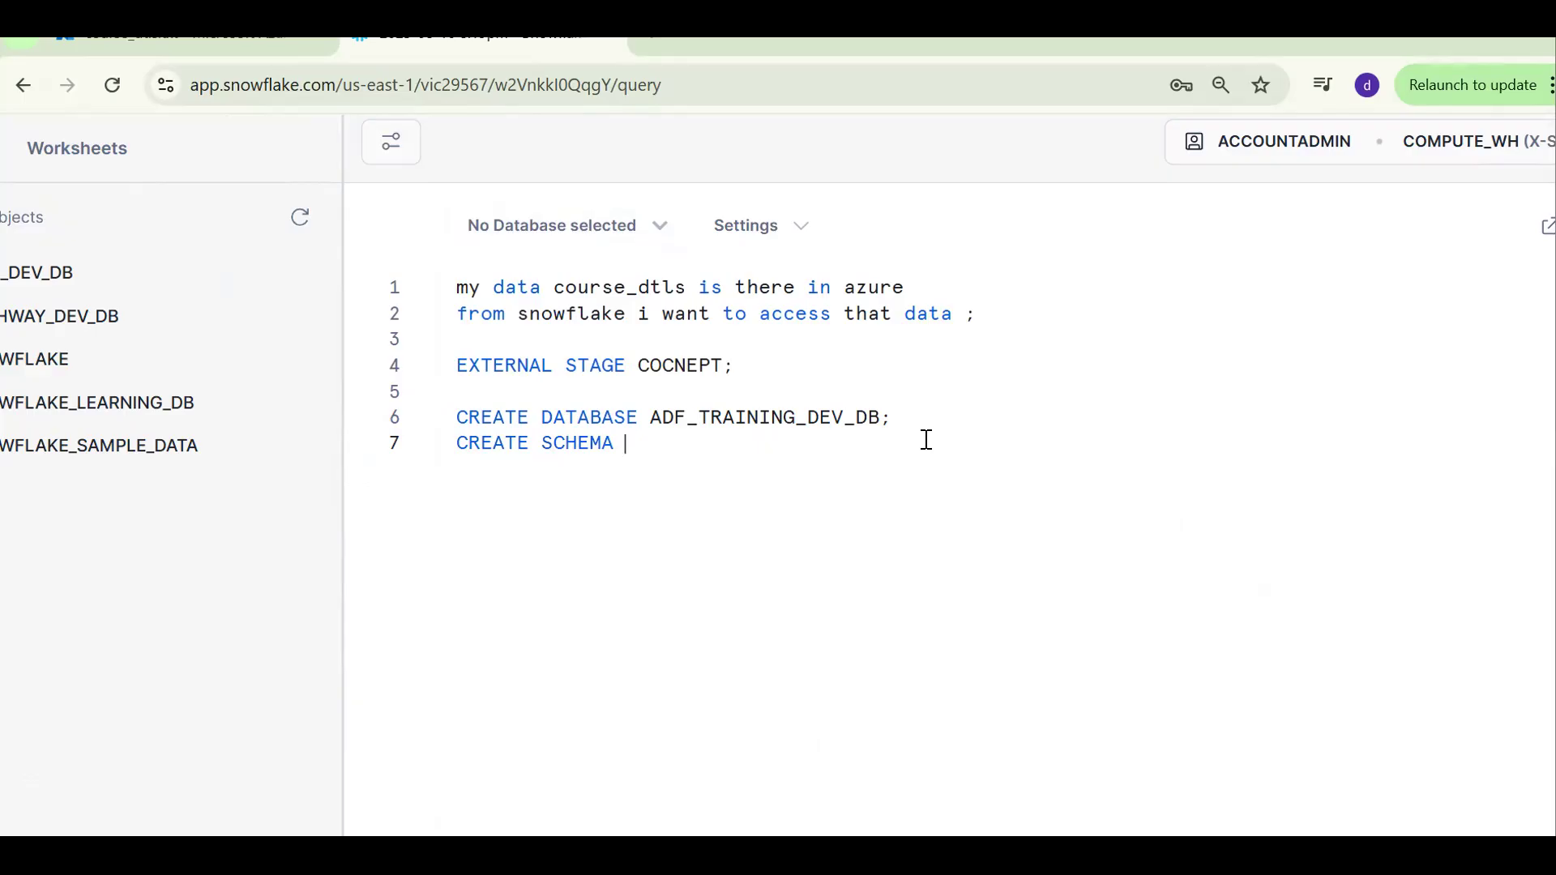
double_click(824, 418)
key("ctrl+c")
left_click(684, 449)
key("ctrl+v")
type(".")
key("ctrl+v")
key("BackSpace")
key("BackSpace")
type("SC;")
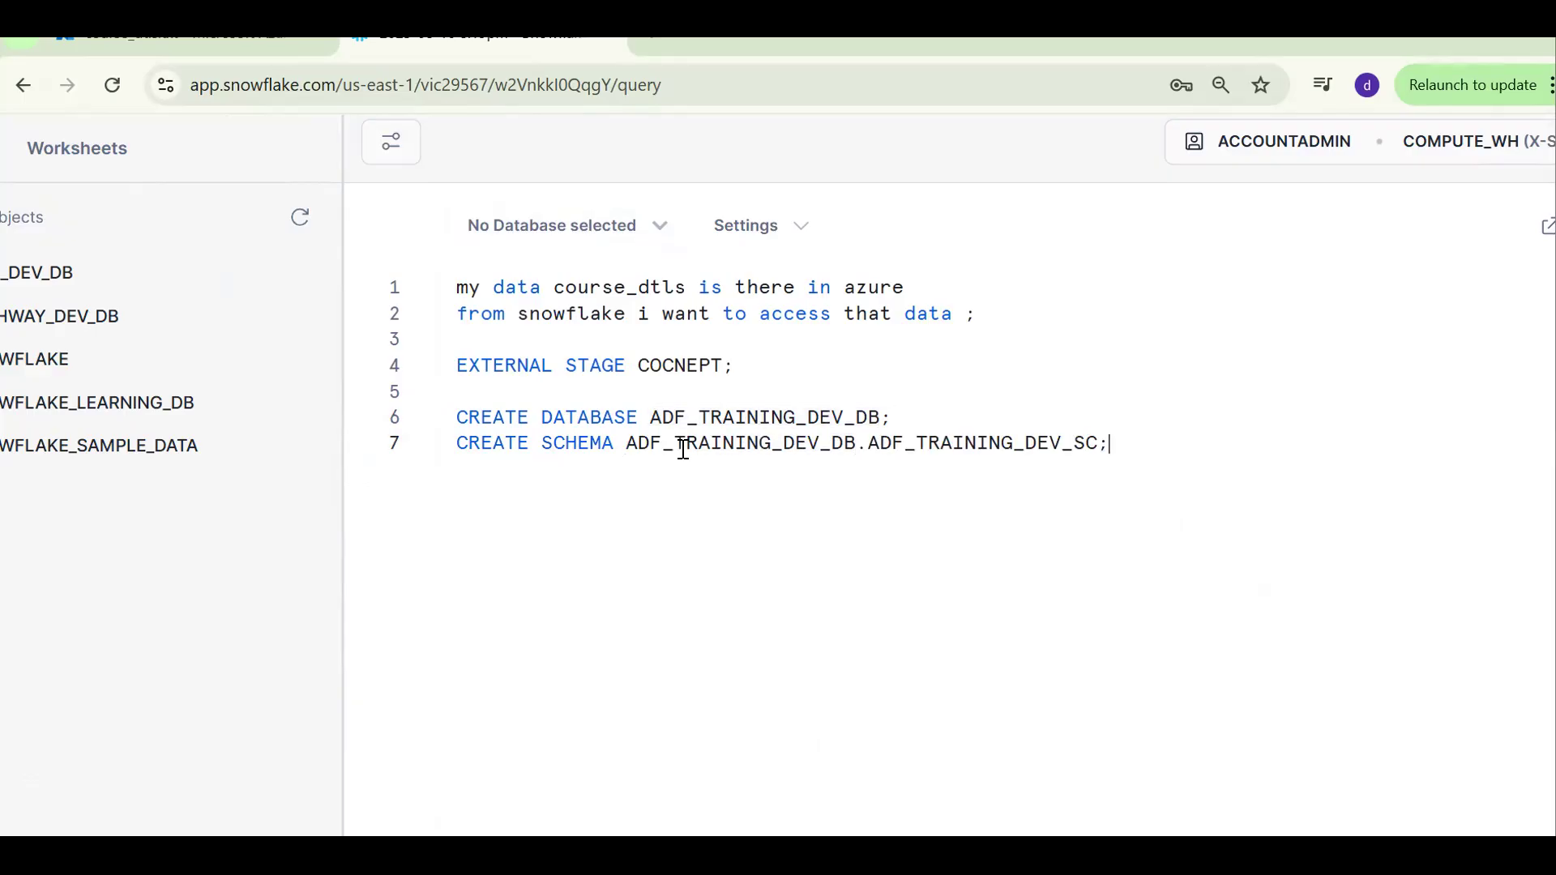
key("ctrl+Return")
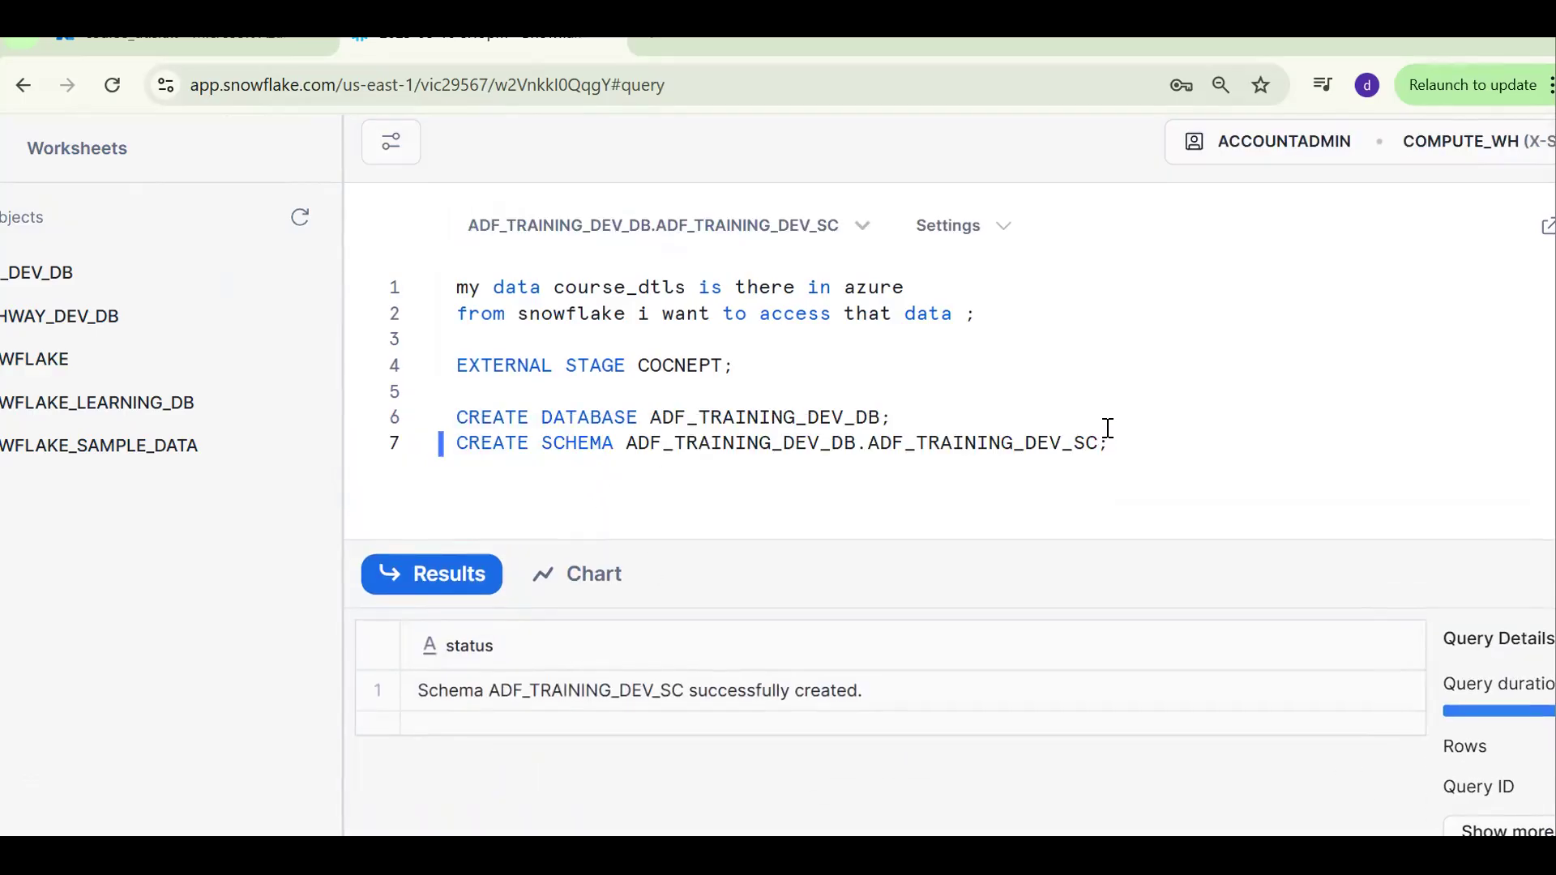
key("alt+Tab")
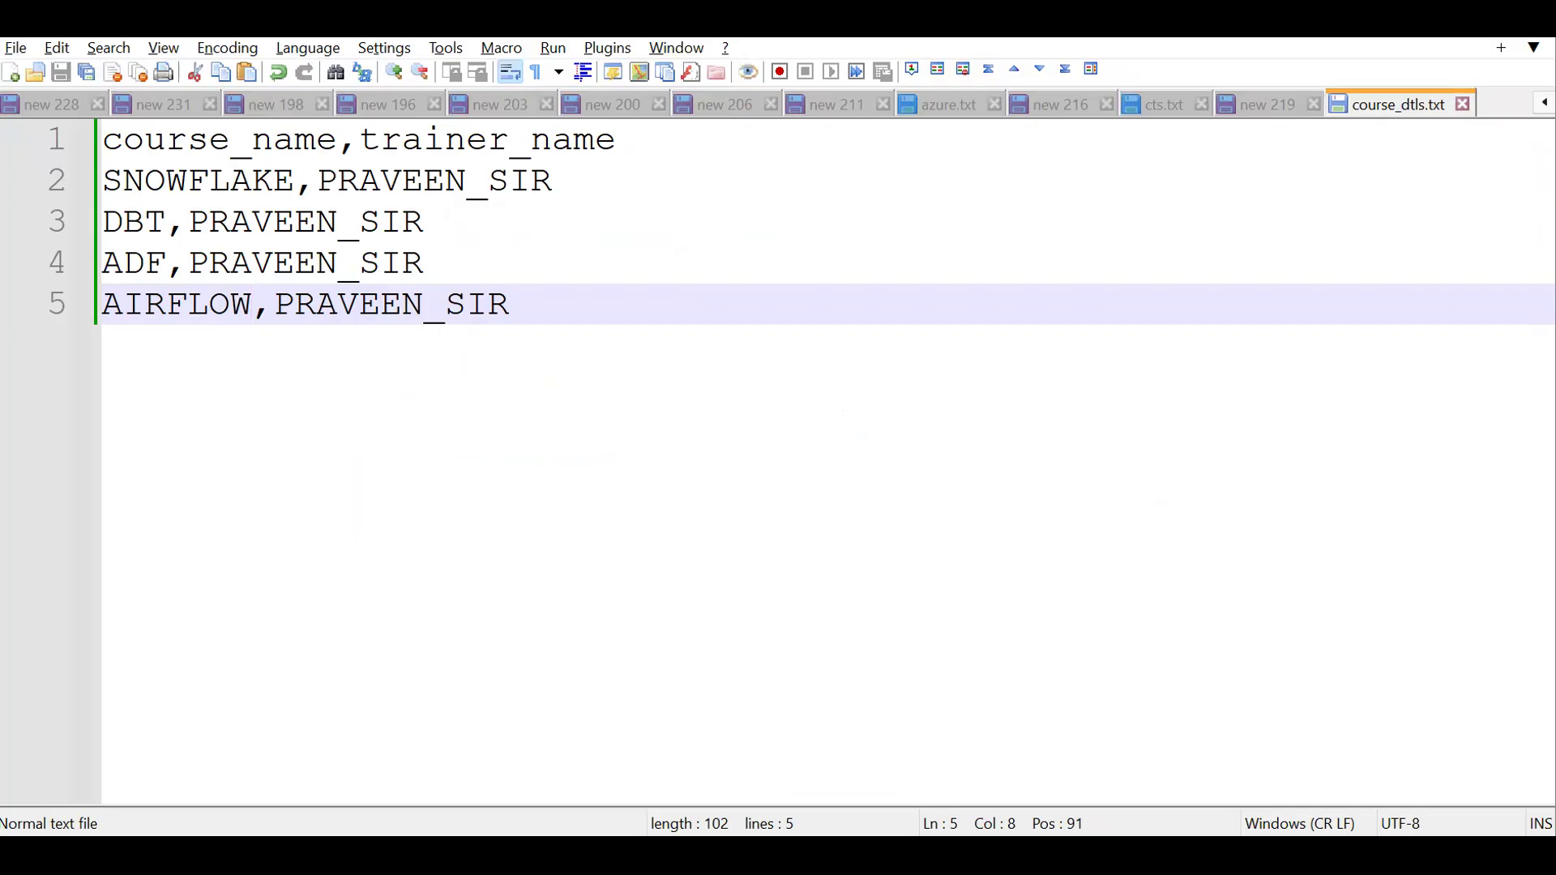
key("alt+Tab")
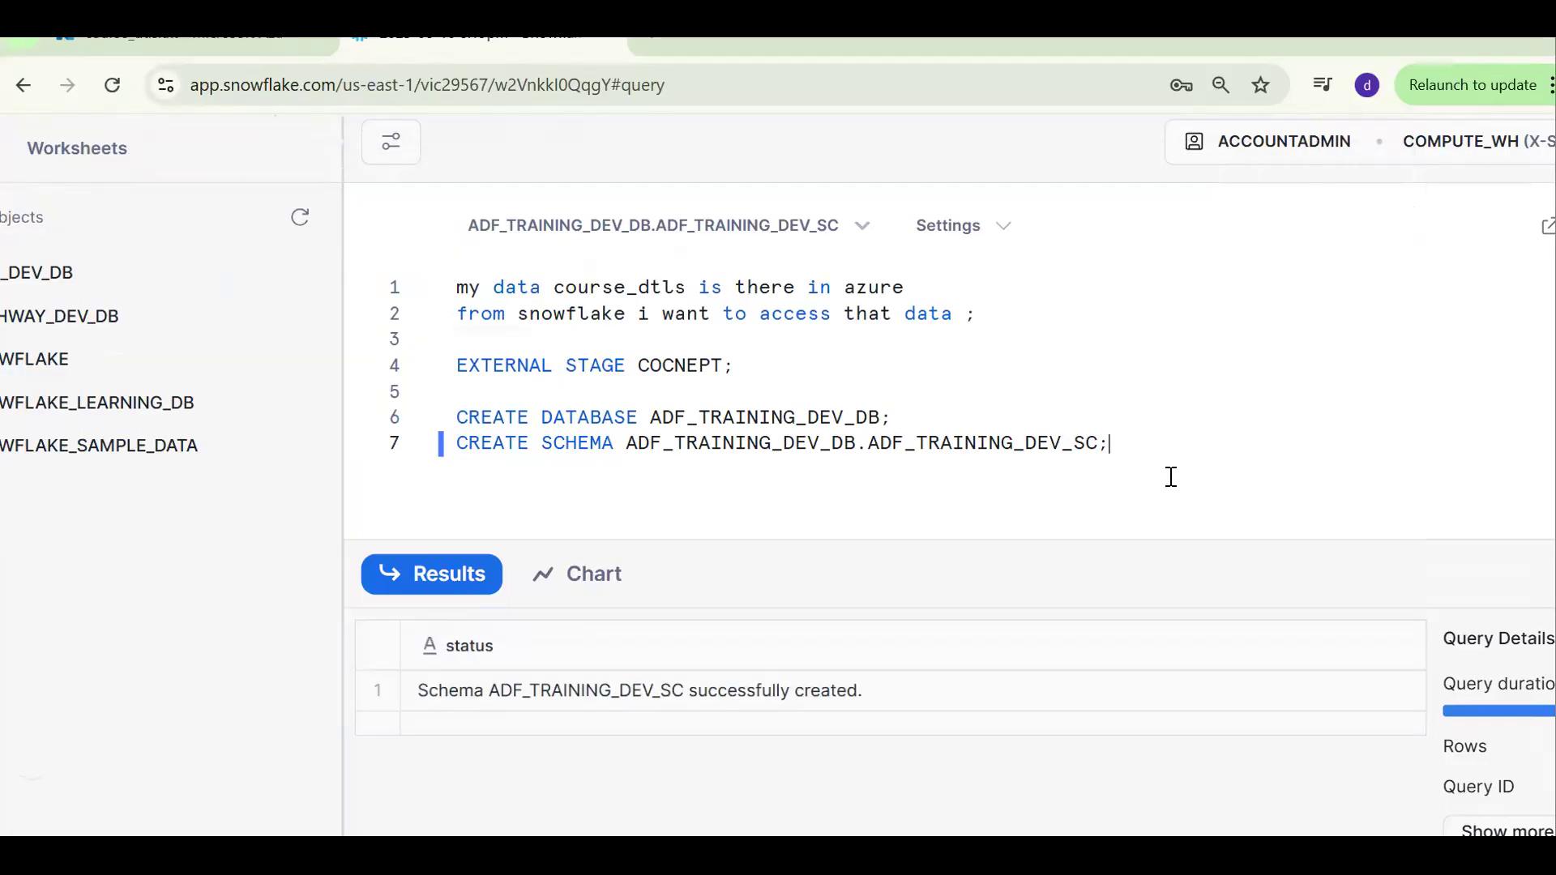
- Start a CREATE TABLE statement for COURSE_DTLS_T with empty parentheses, one blank line below the schema statement
key("Return")
key("Return")
type("CREATE TABLE COURE")
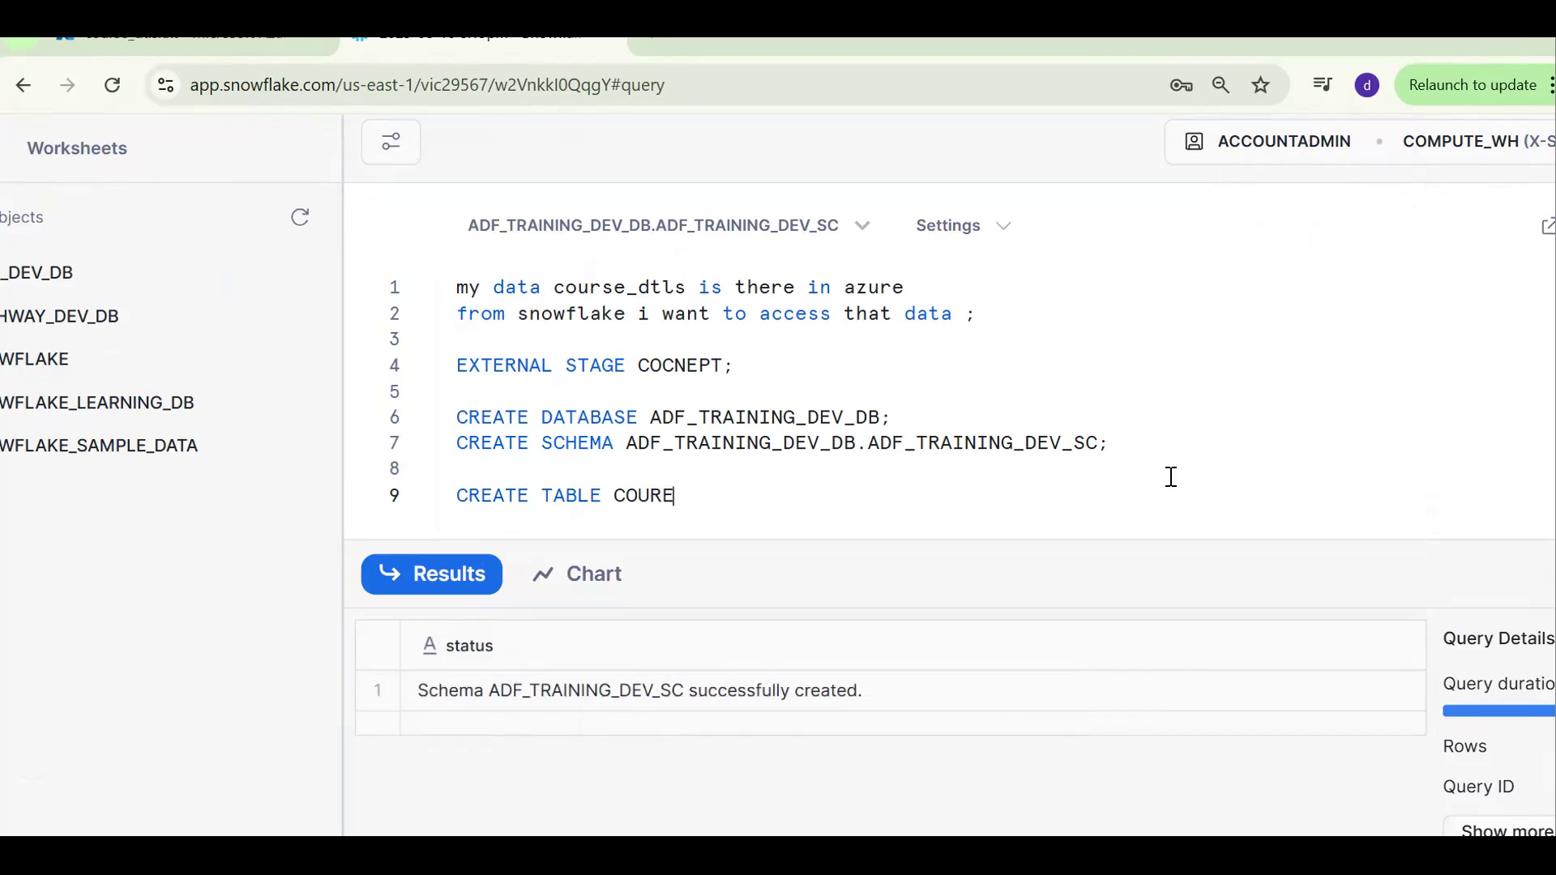
key("BackSpace")
type("SE")
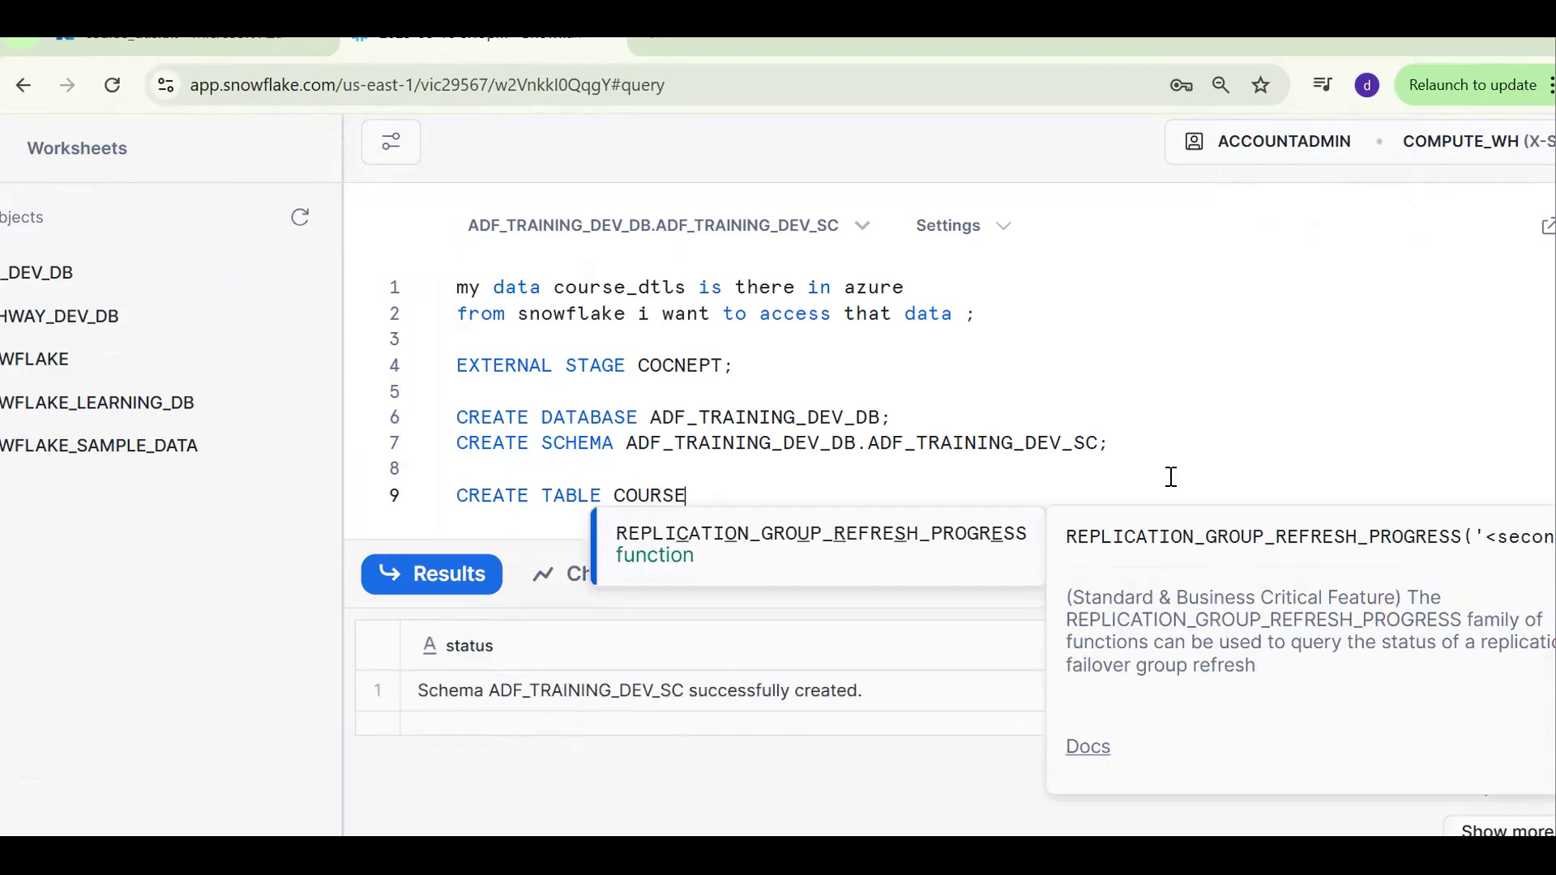
type("_DTLS_T()")
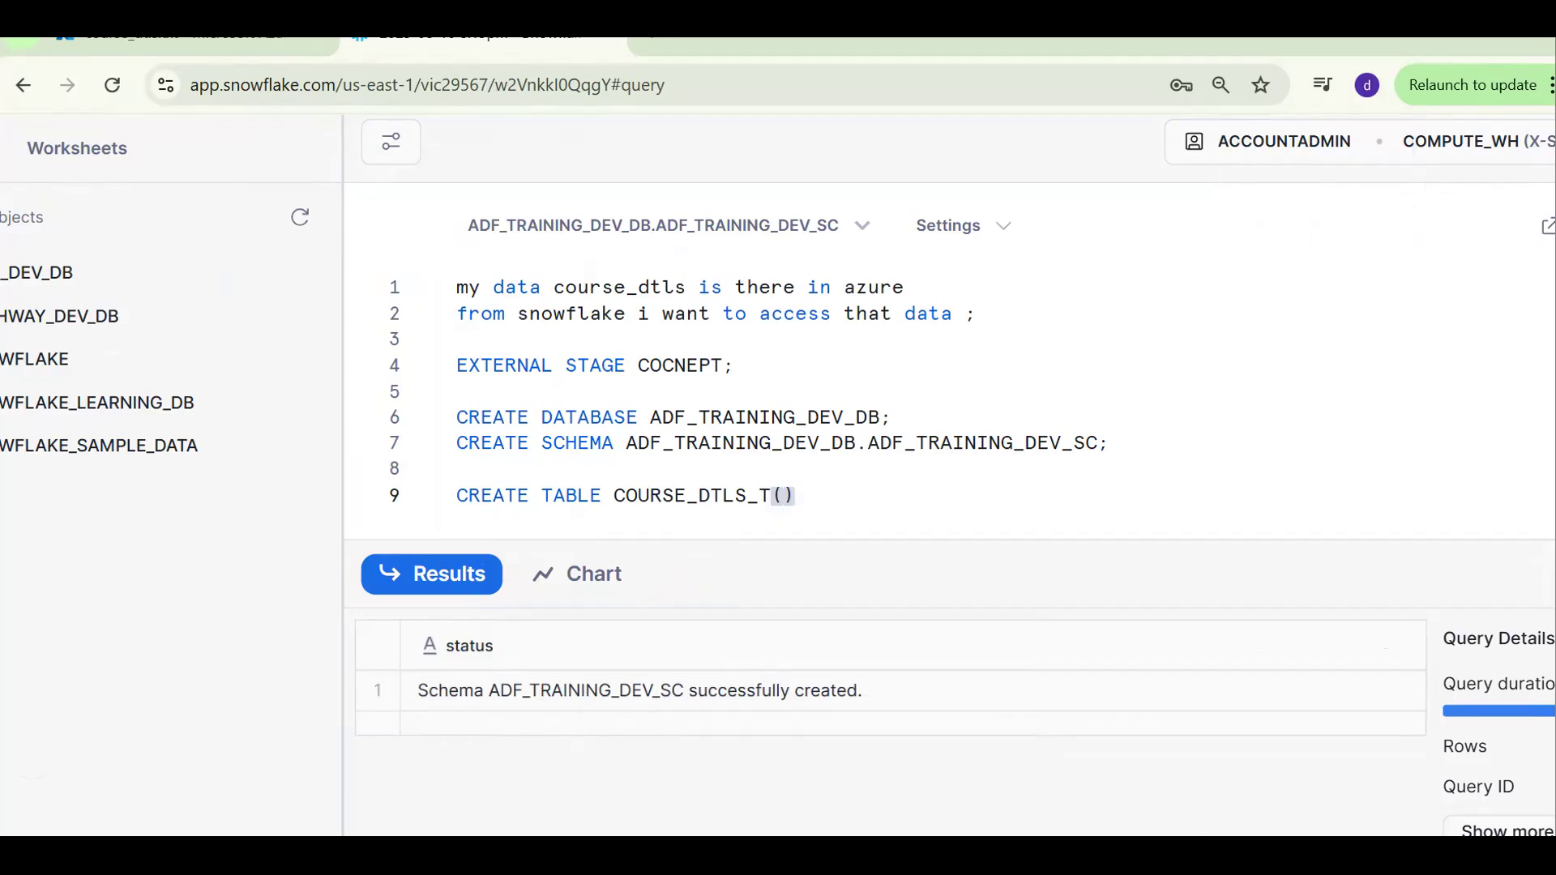
- Check the header row of course_dtls.txt in Notepad++, return to the worksheet, and define the column COURSE_NAME as VARCHAR
key("alt+Tab")
key("alt+Tab")
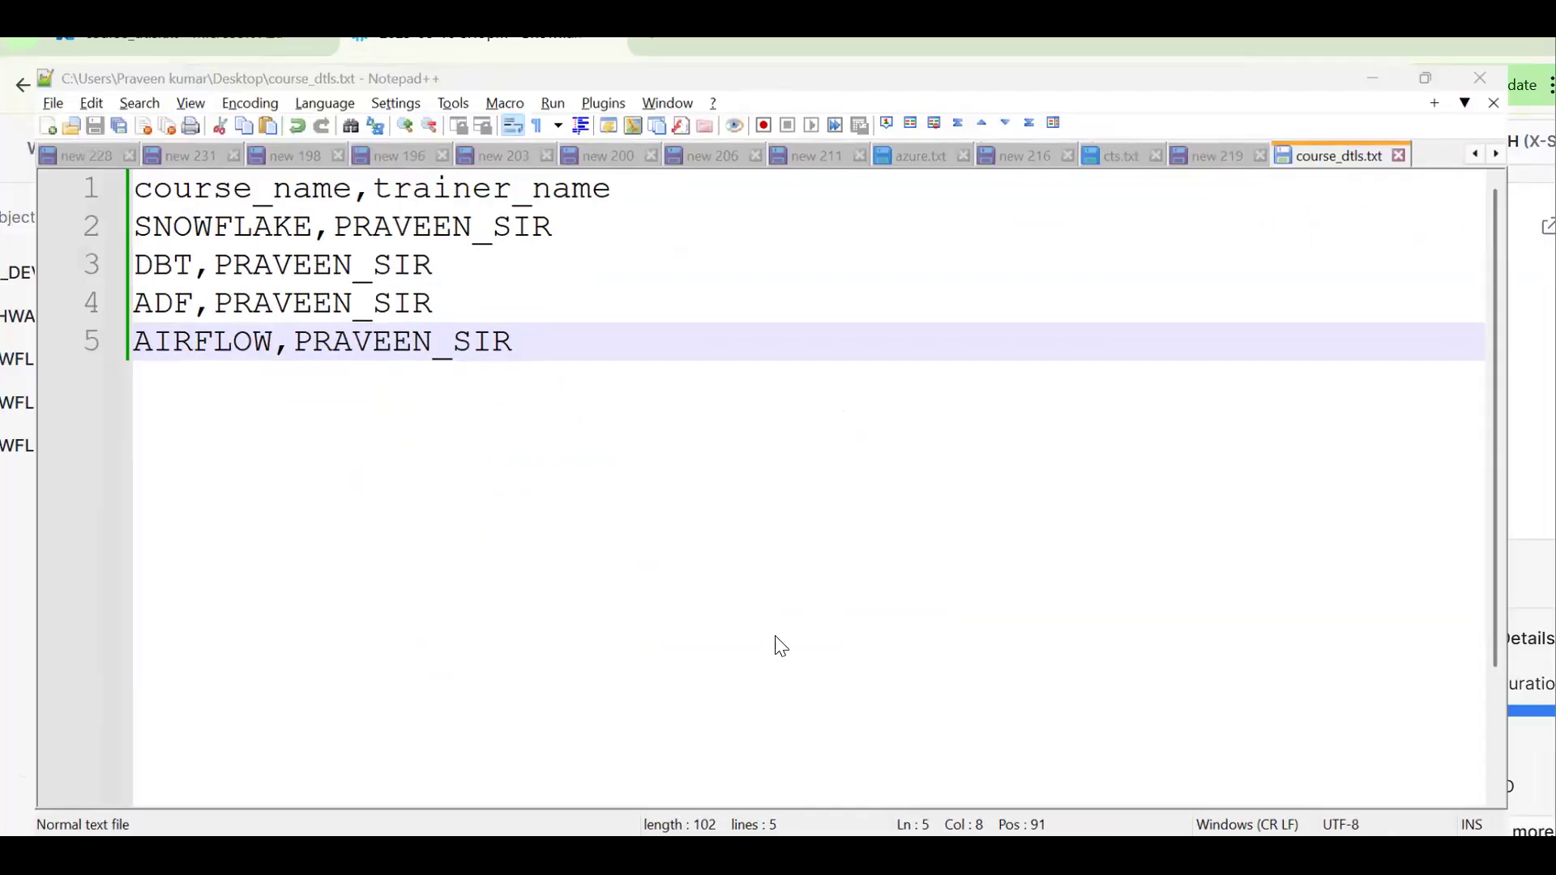
type("COURSE_DTLS_T(CO")
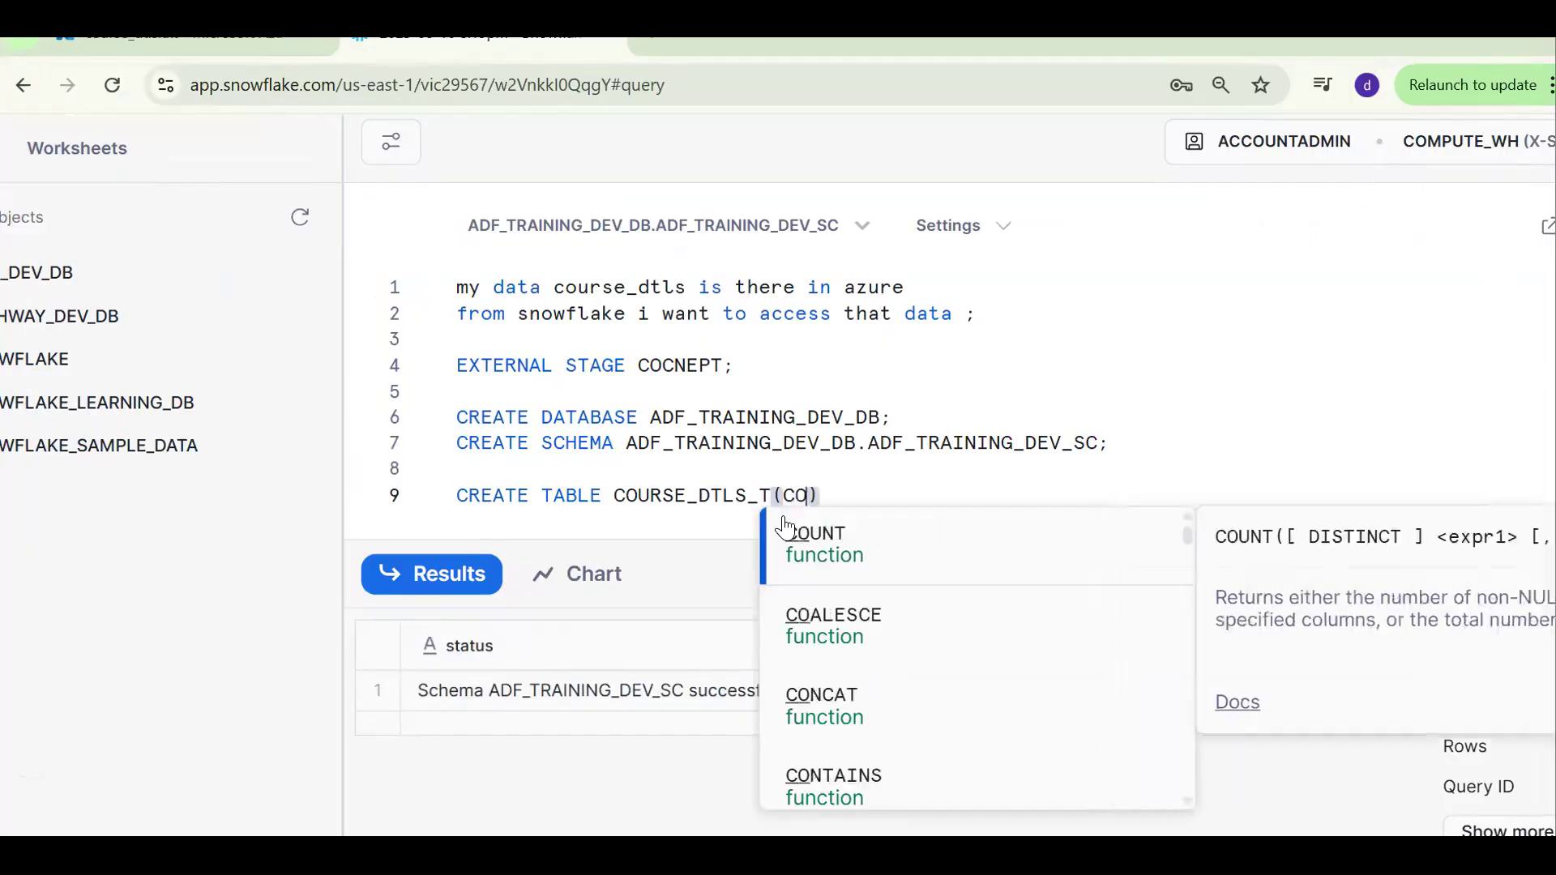
type("_NAME    V")
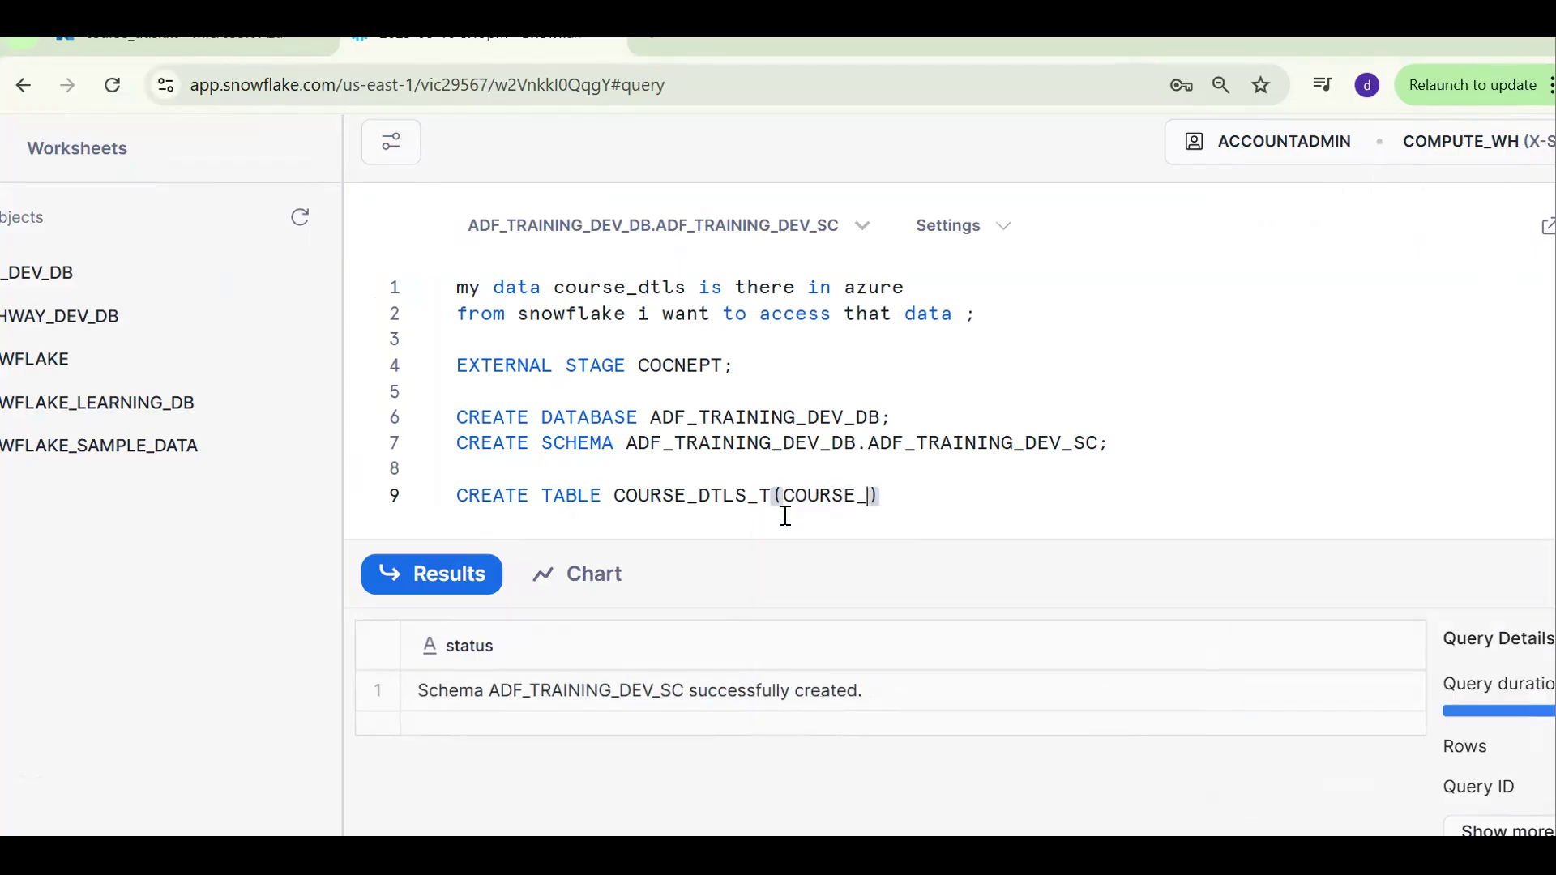
type("ARCHAR,C")
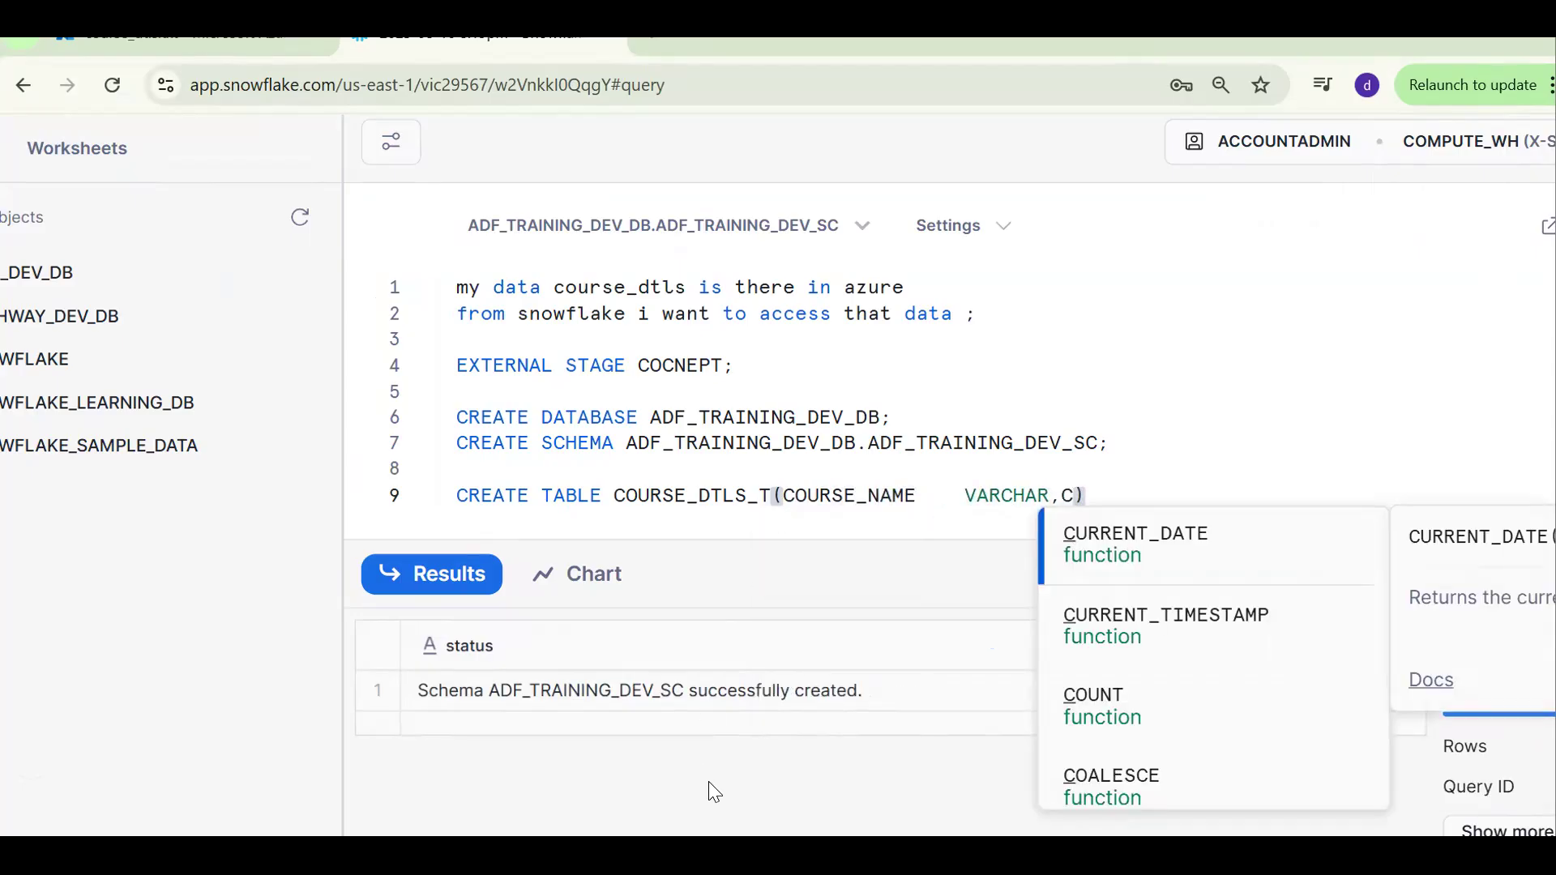
- Recheck the header in course_dtls.txt, add the column TRAINER_NAME as VARCHAR, and run the completed CREATE TABLE statement
left_click(519, 856)
left_click(518, 856)
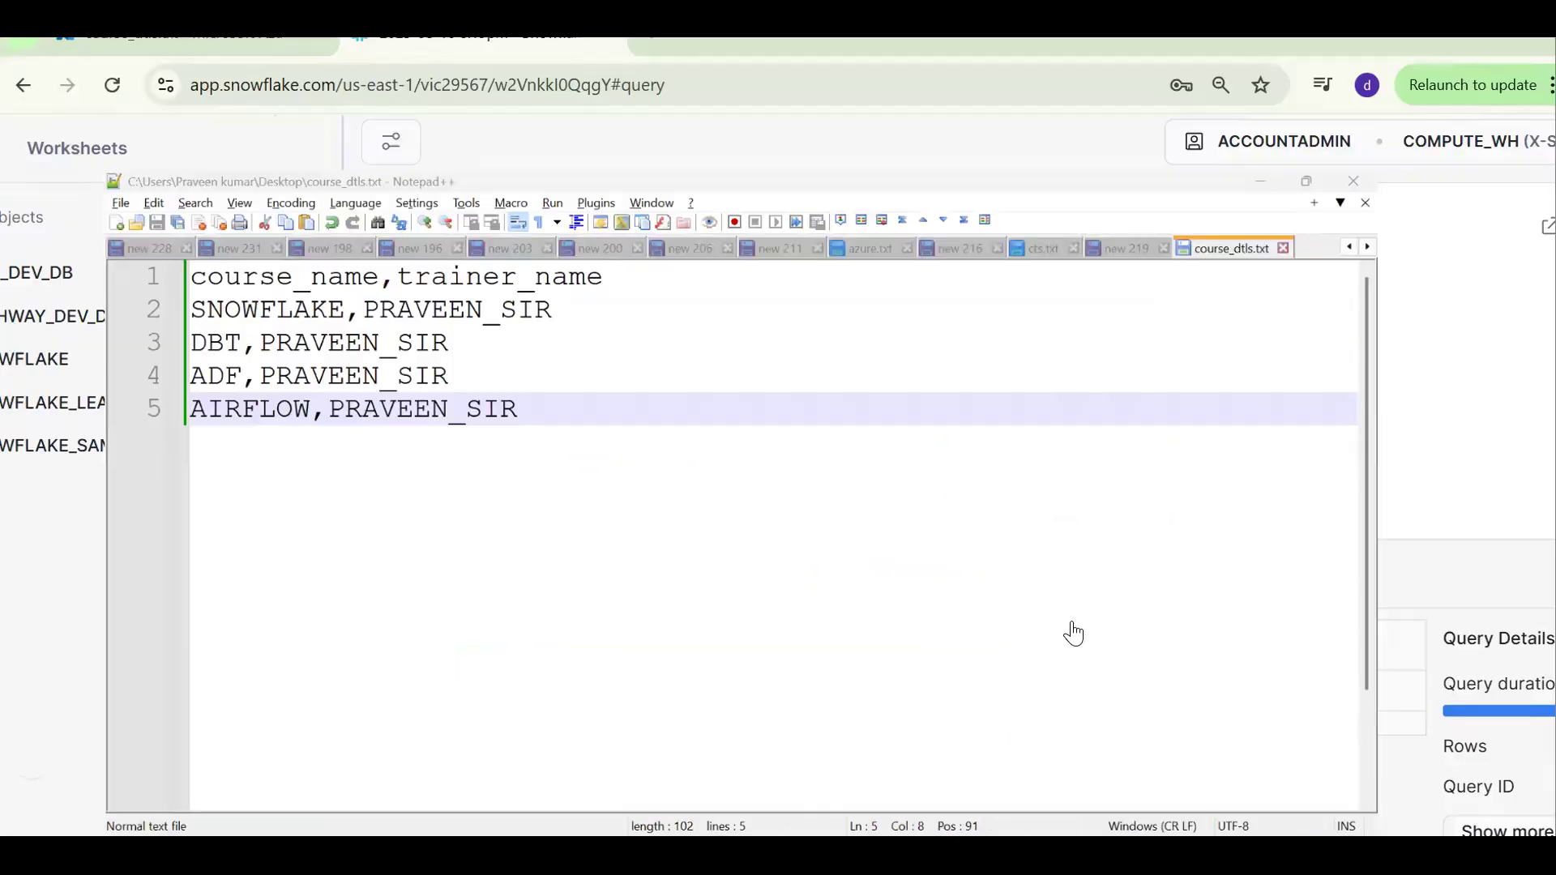
key("BackSpace")
type("TRAINER_")
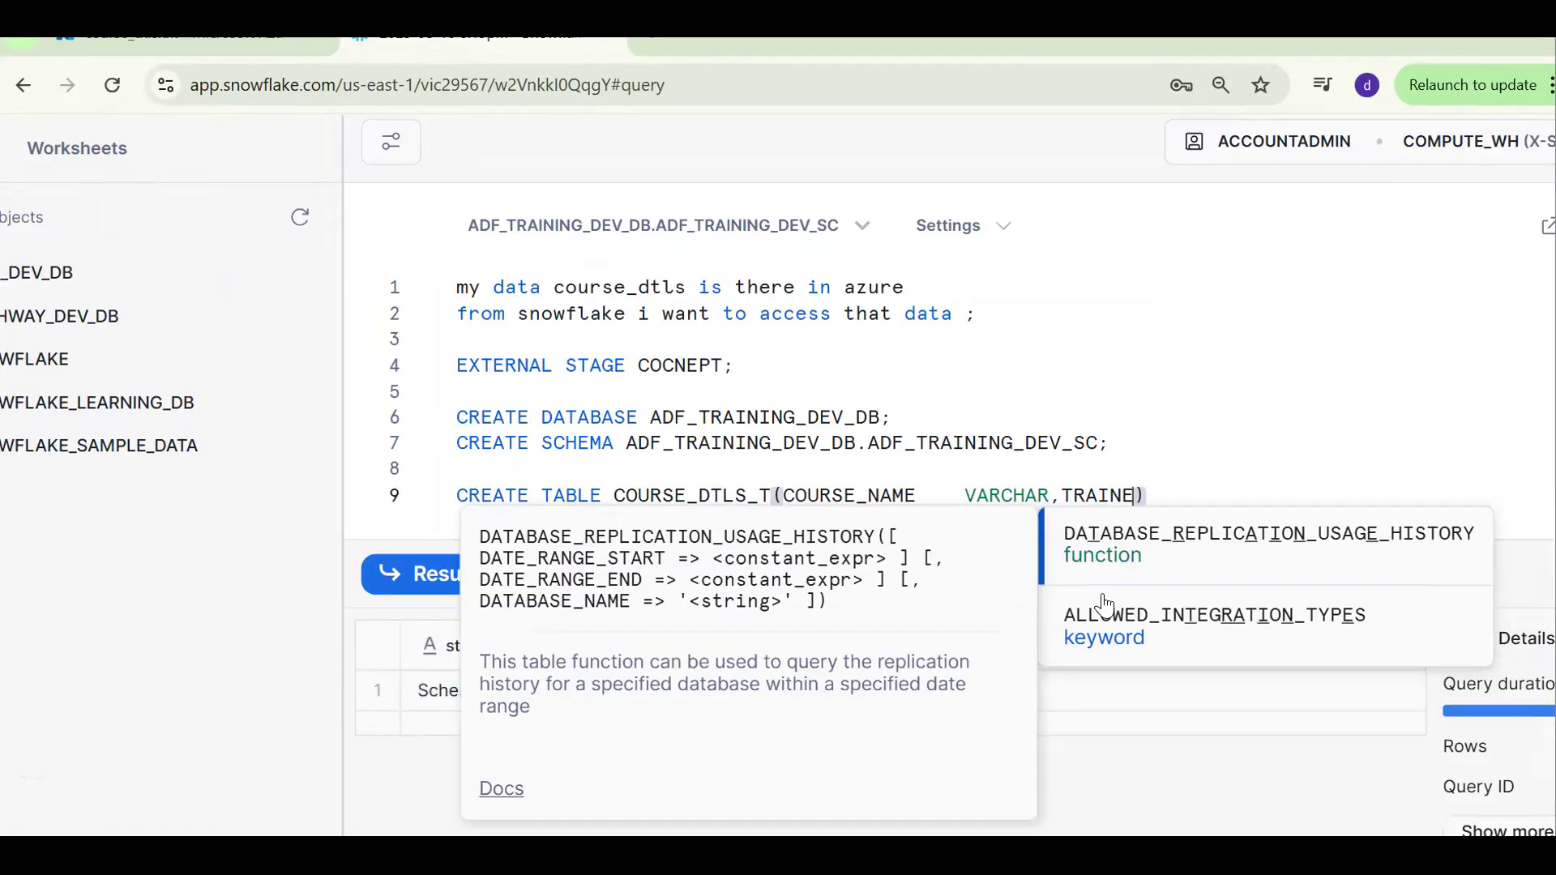
type("NAME  VARCHAR")
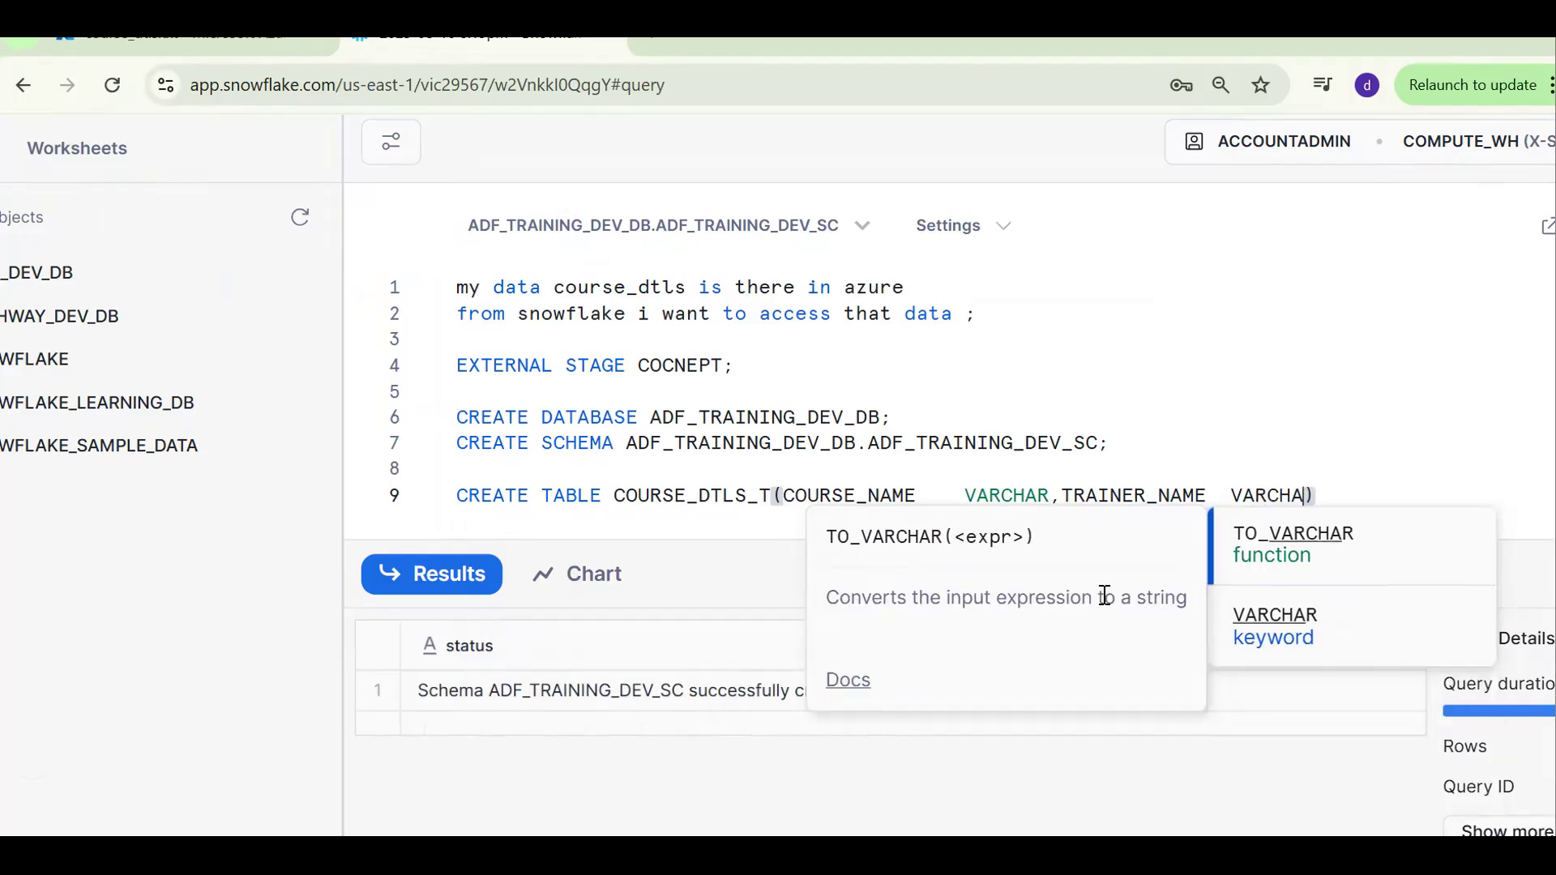
key("Escape")
type(");")
key("ctrl+Return")
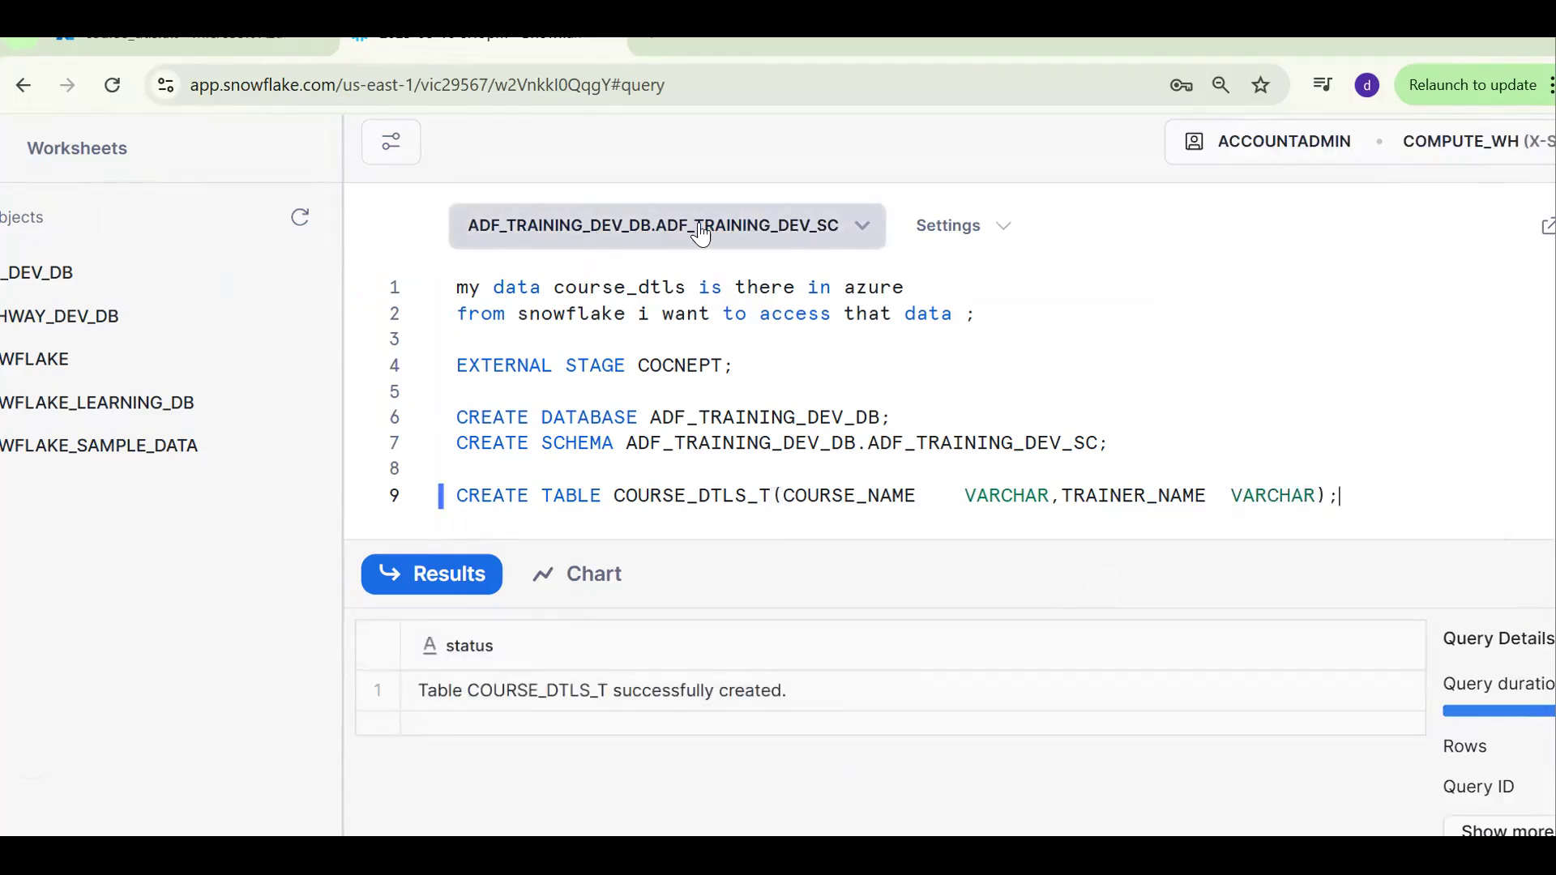
- Write and run a query selecting all columns from COURSE_DTLS_T, two blank lines below the table statement
key("Return")
key("Return")
key("Return")
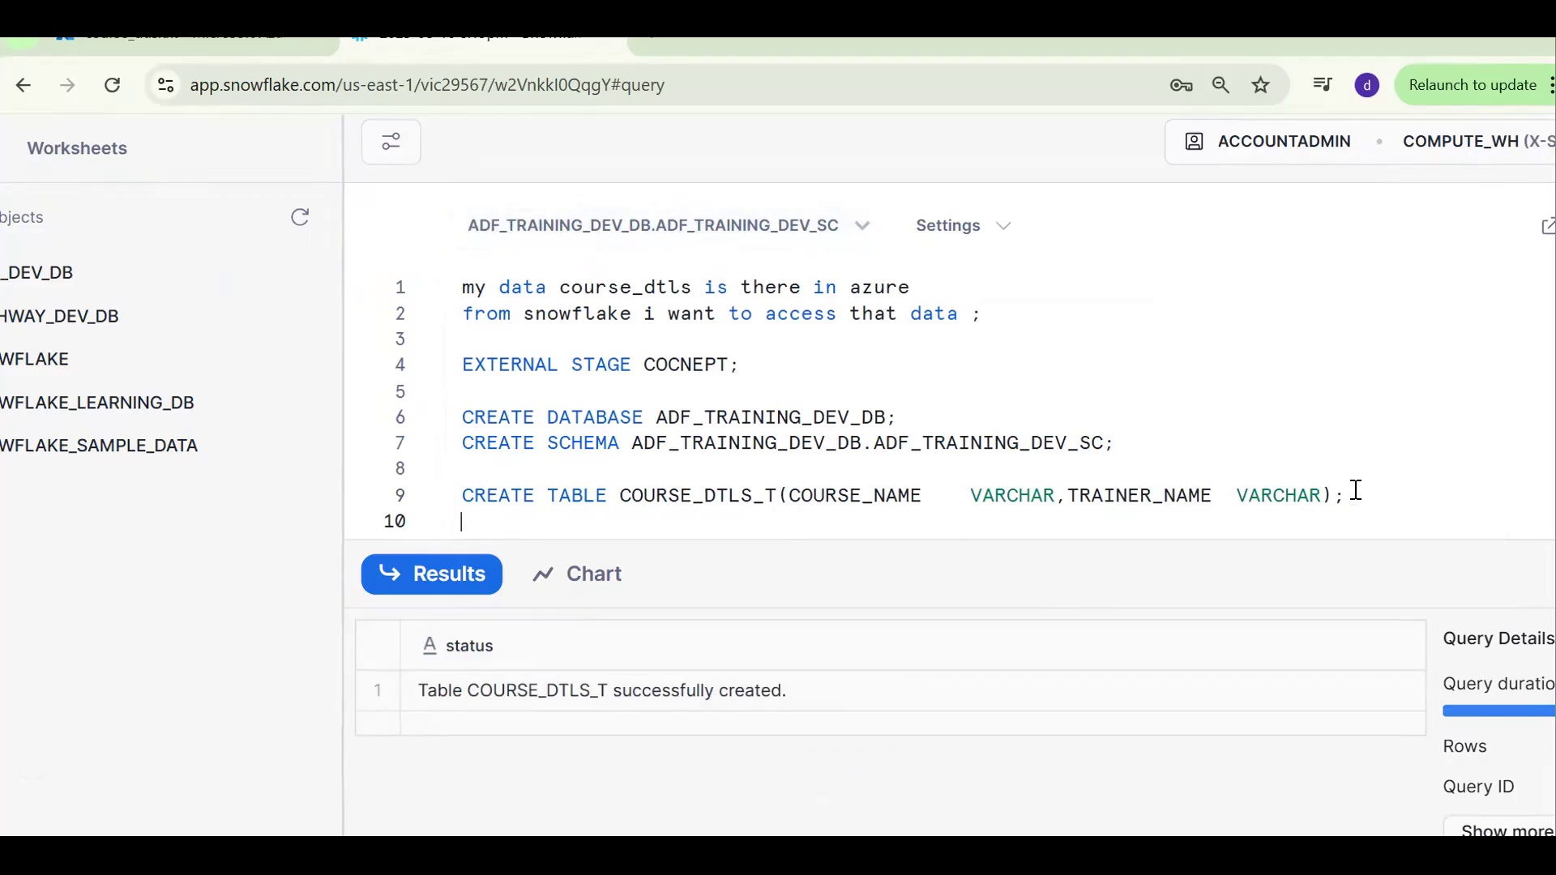
type("SELECT ")
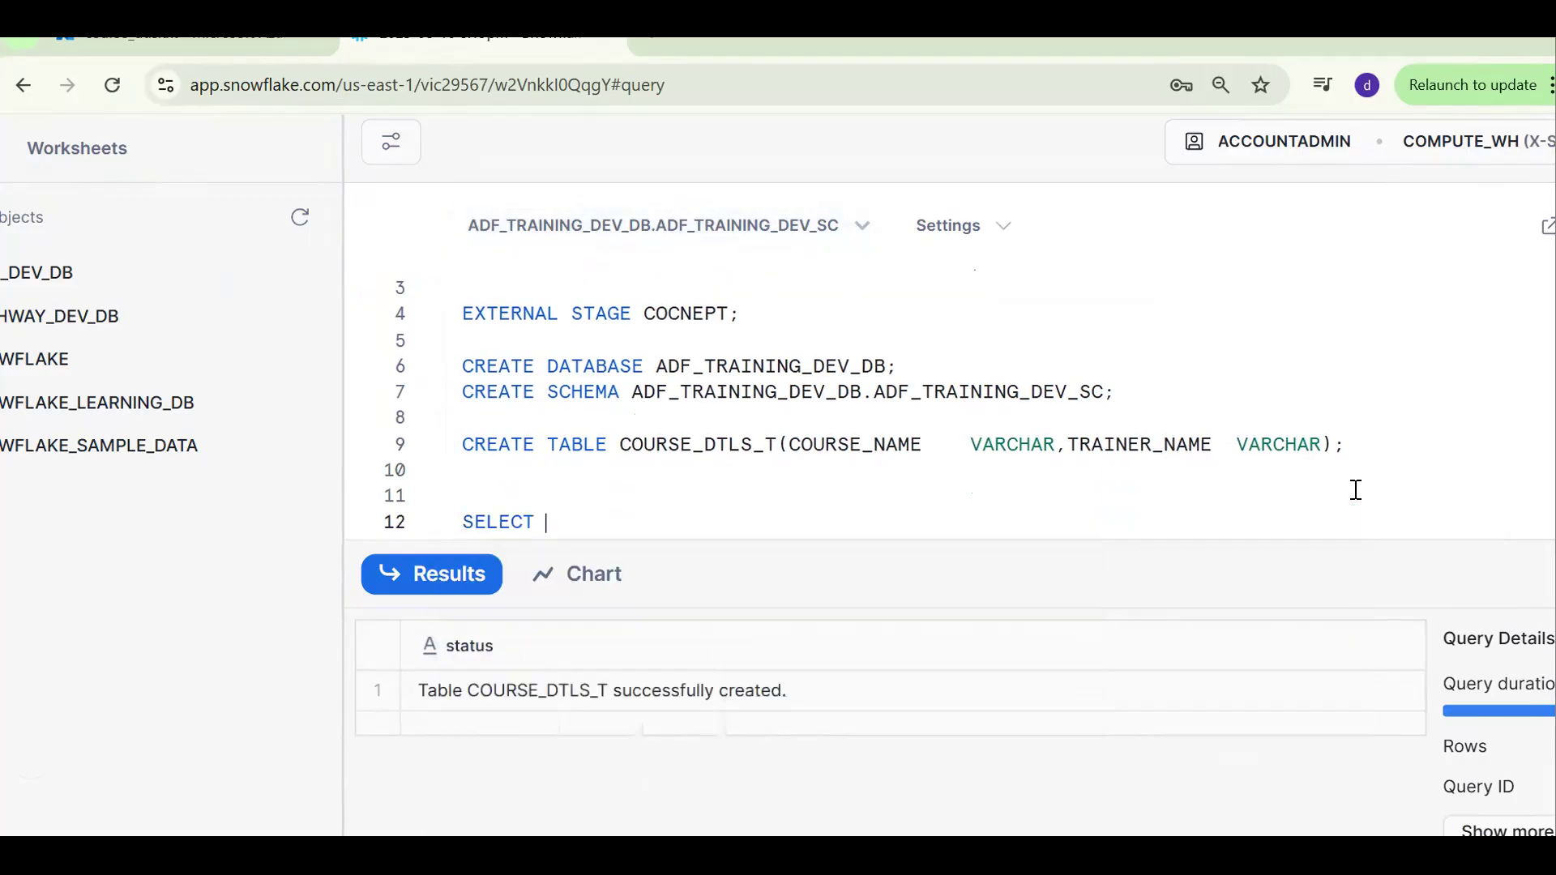
type("* FROM")
double_click(711, 447)
key("ctrl+c")
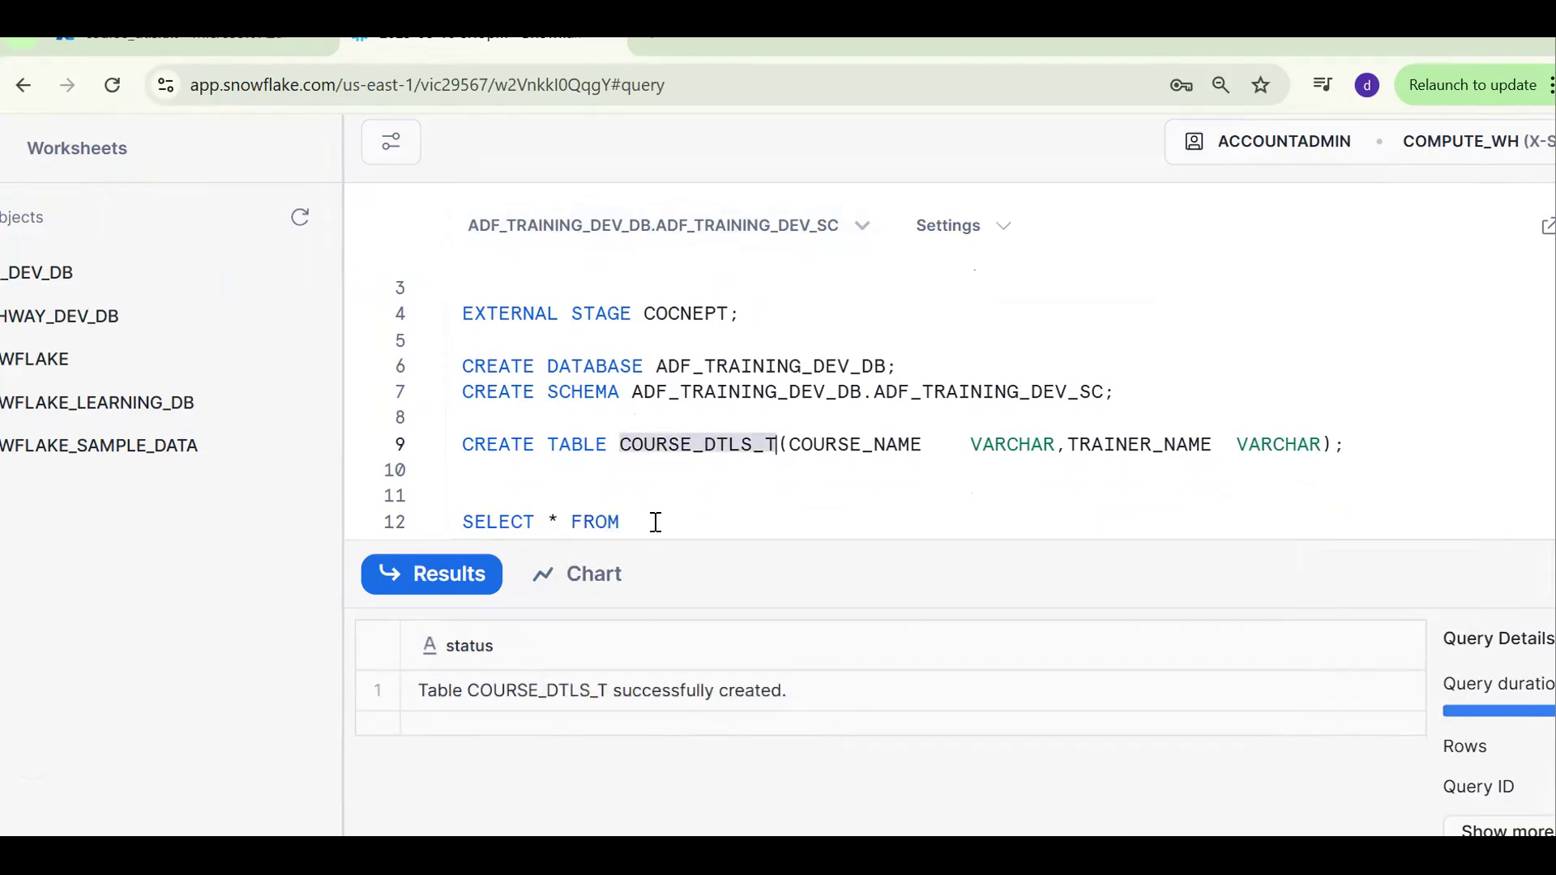
left_click(655, 522)
key("ctrl+v")
key("ctrl+Return")
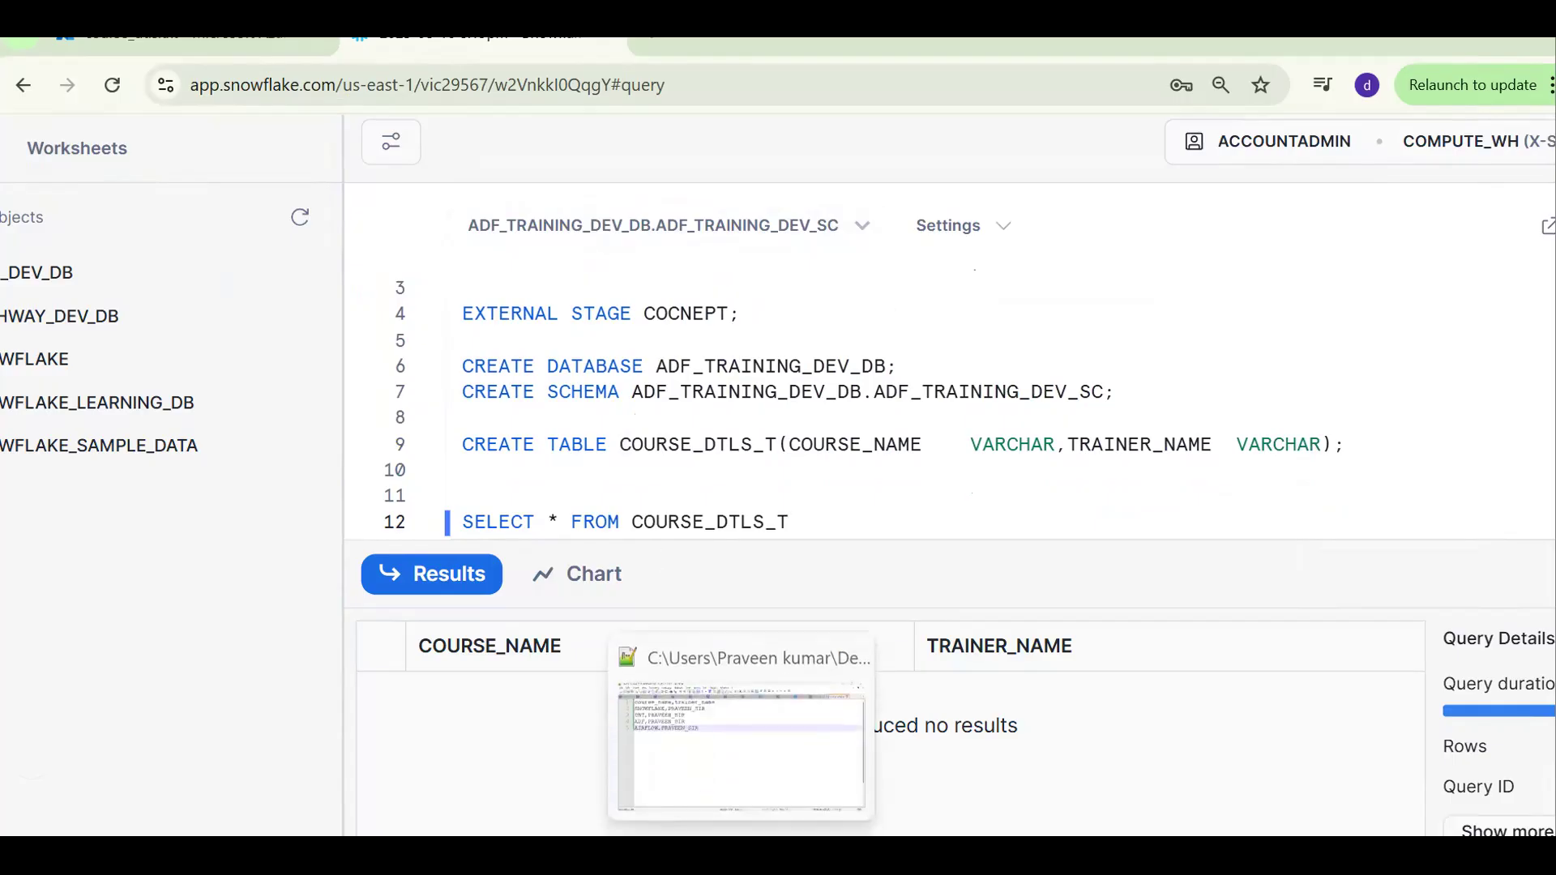
- View the course_dtls.txt blob in Azure, return to the Snowflake worksheet, and end the SELECT query with a semicolon and blank lines
left_click(212, 50)
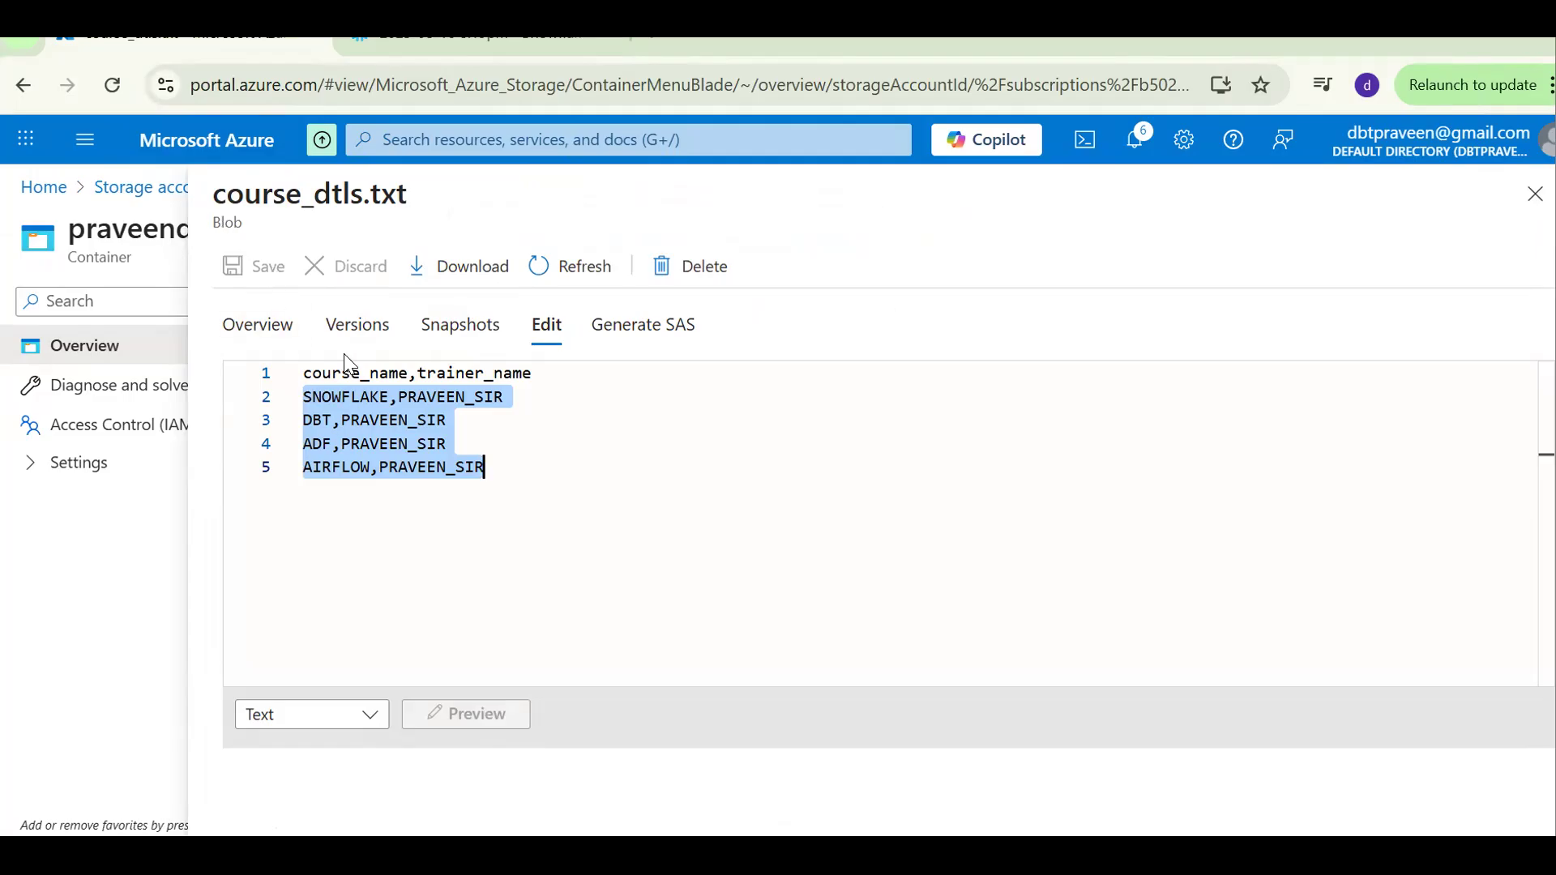
left_click(362, 53)
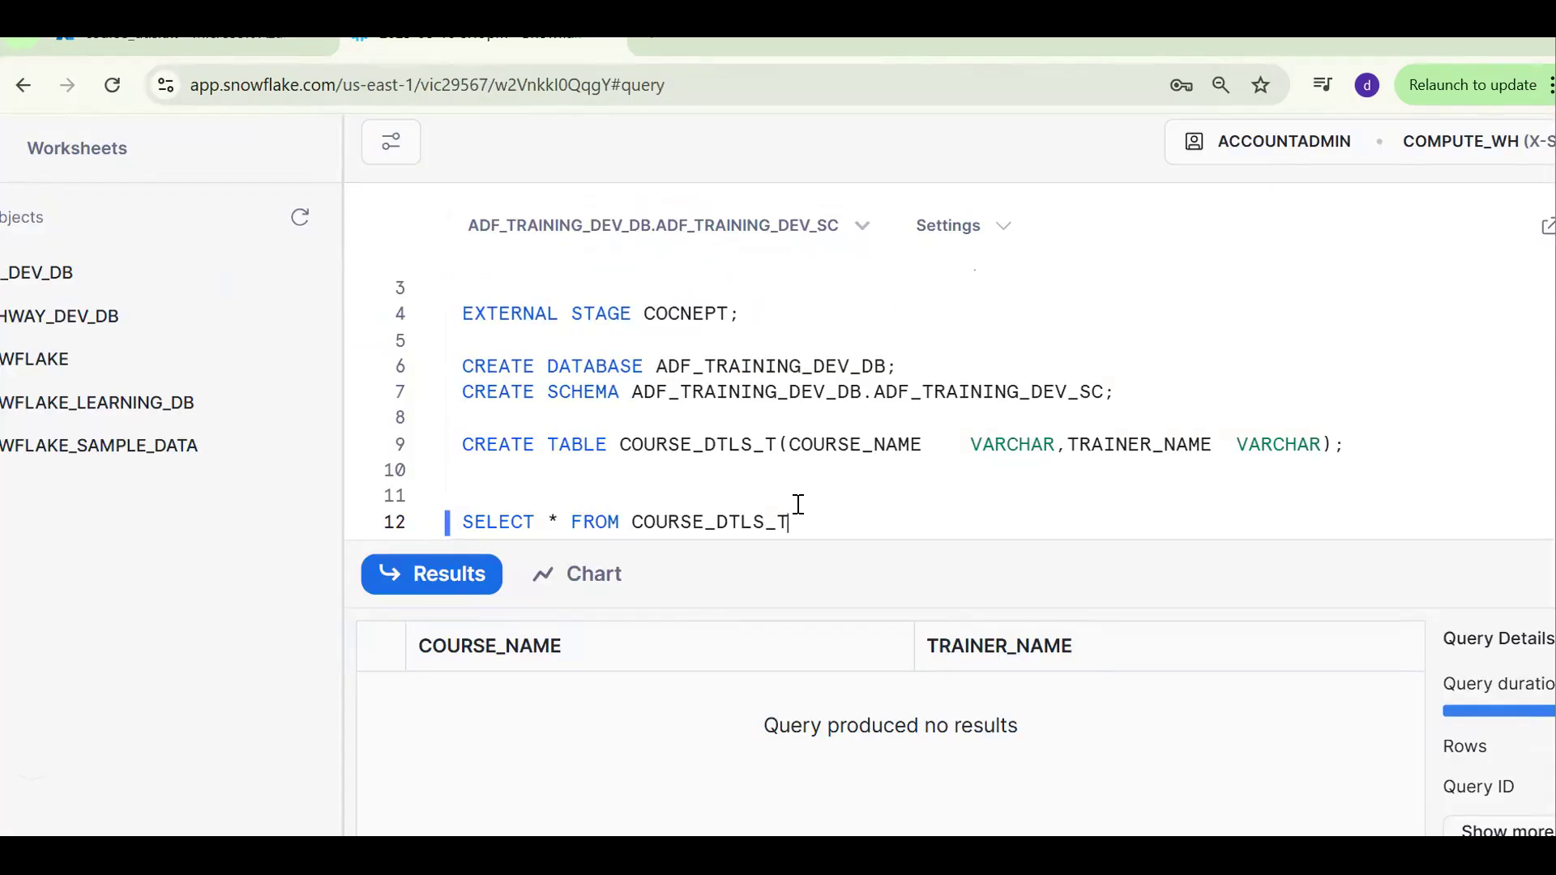
type(";")
key("Return")
key("Return")
key("Return")
key("Return")
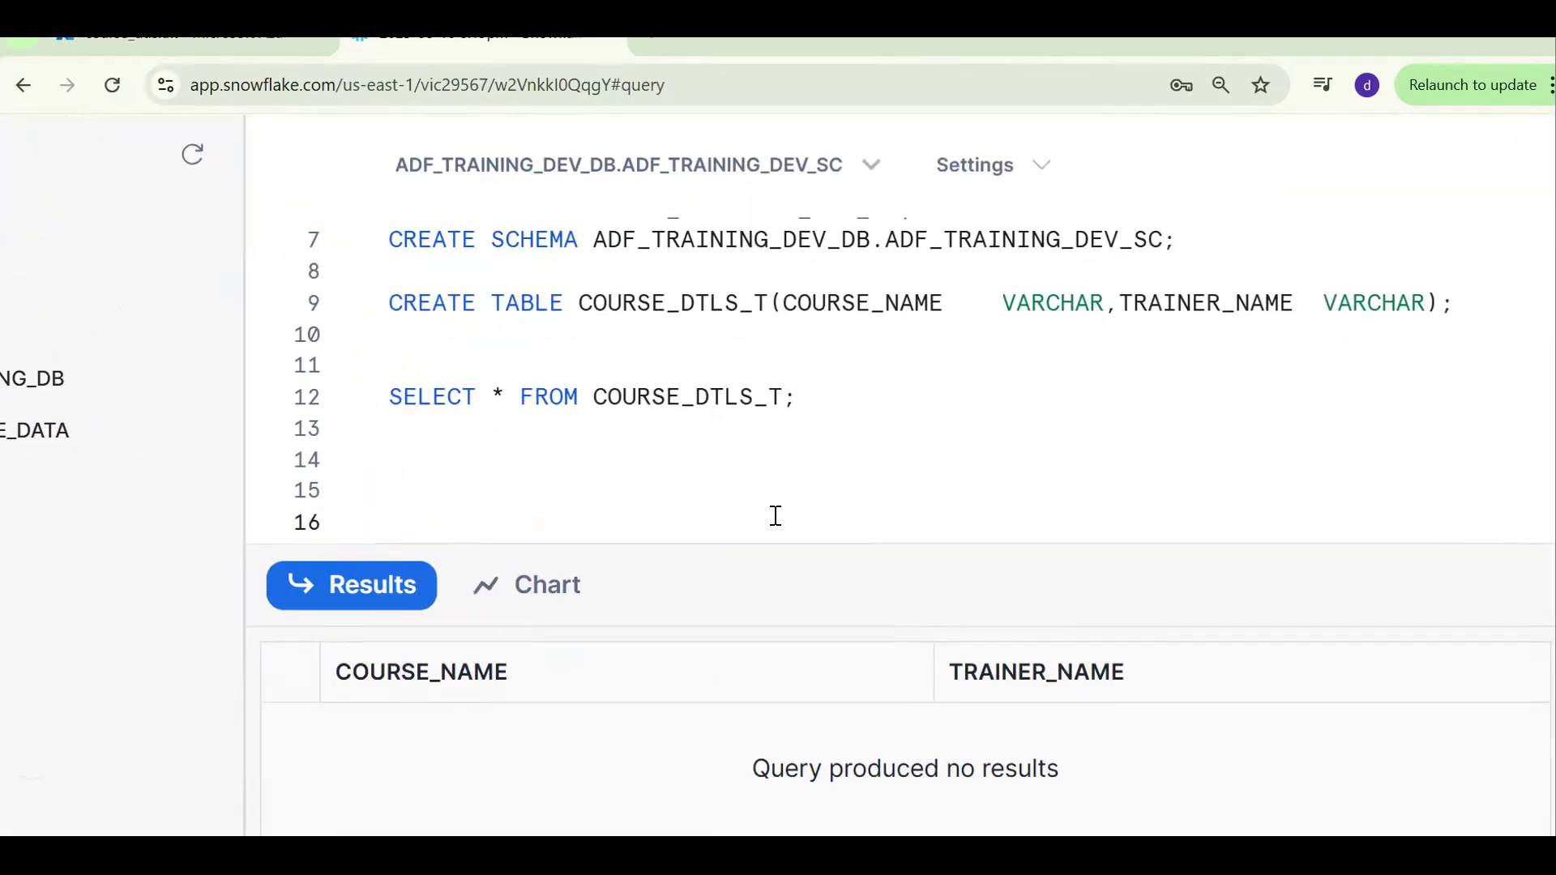
- Start a stage syntax template below the query with "CREATE OR REPLACE STAGE STG_NAME" and "URL =" on separate lines
left_click(253, 424)
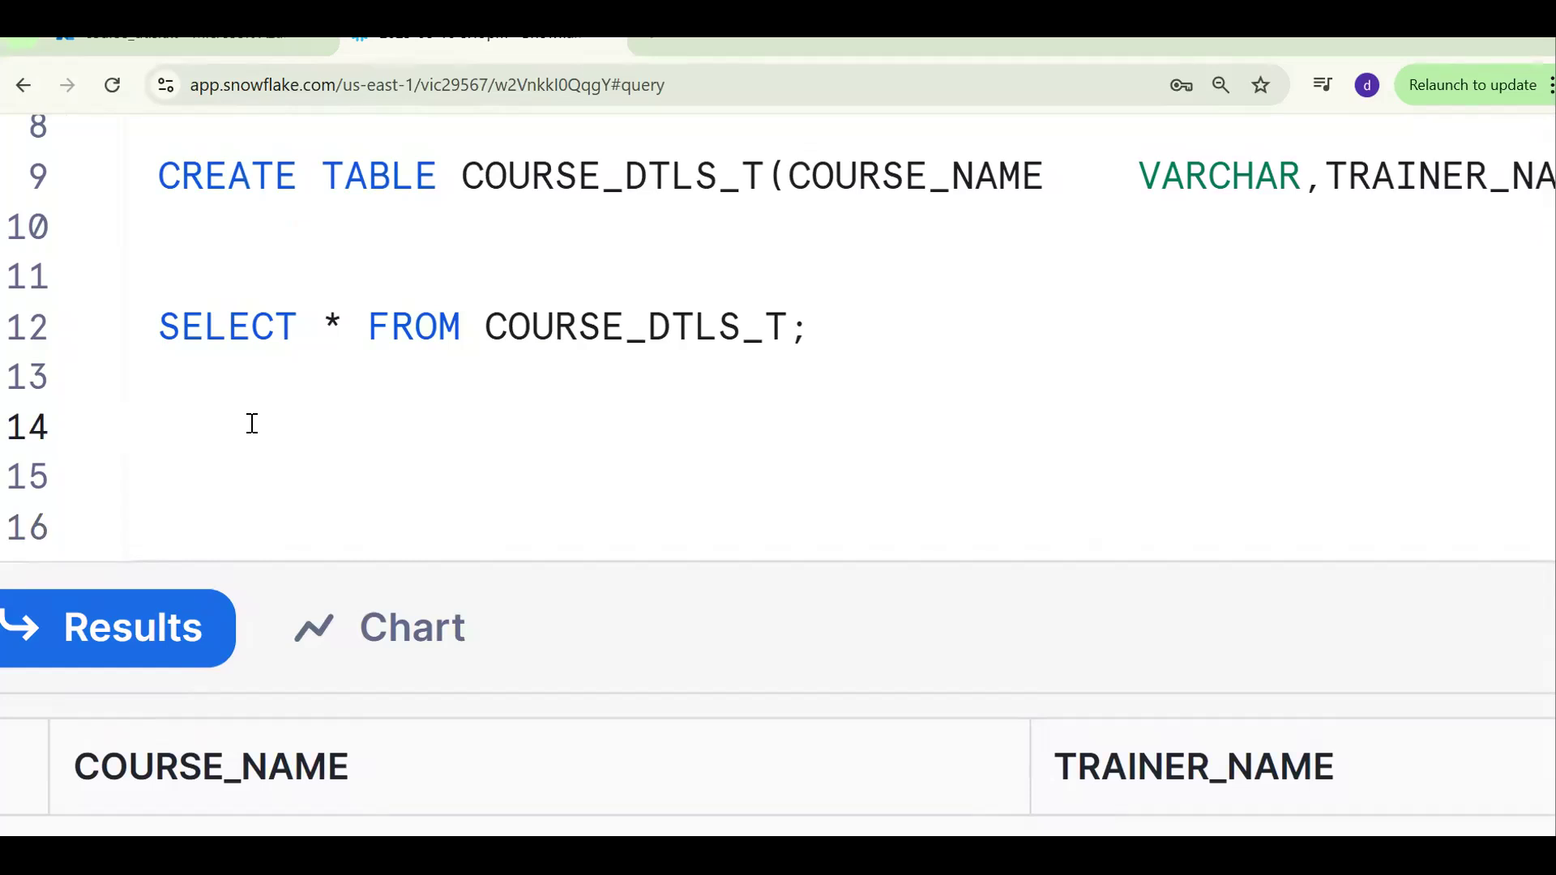
type("CREATE ")
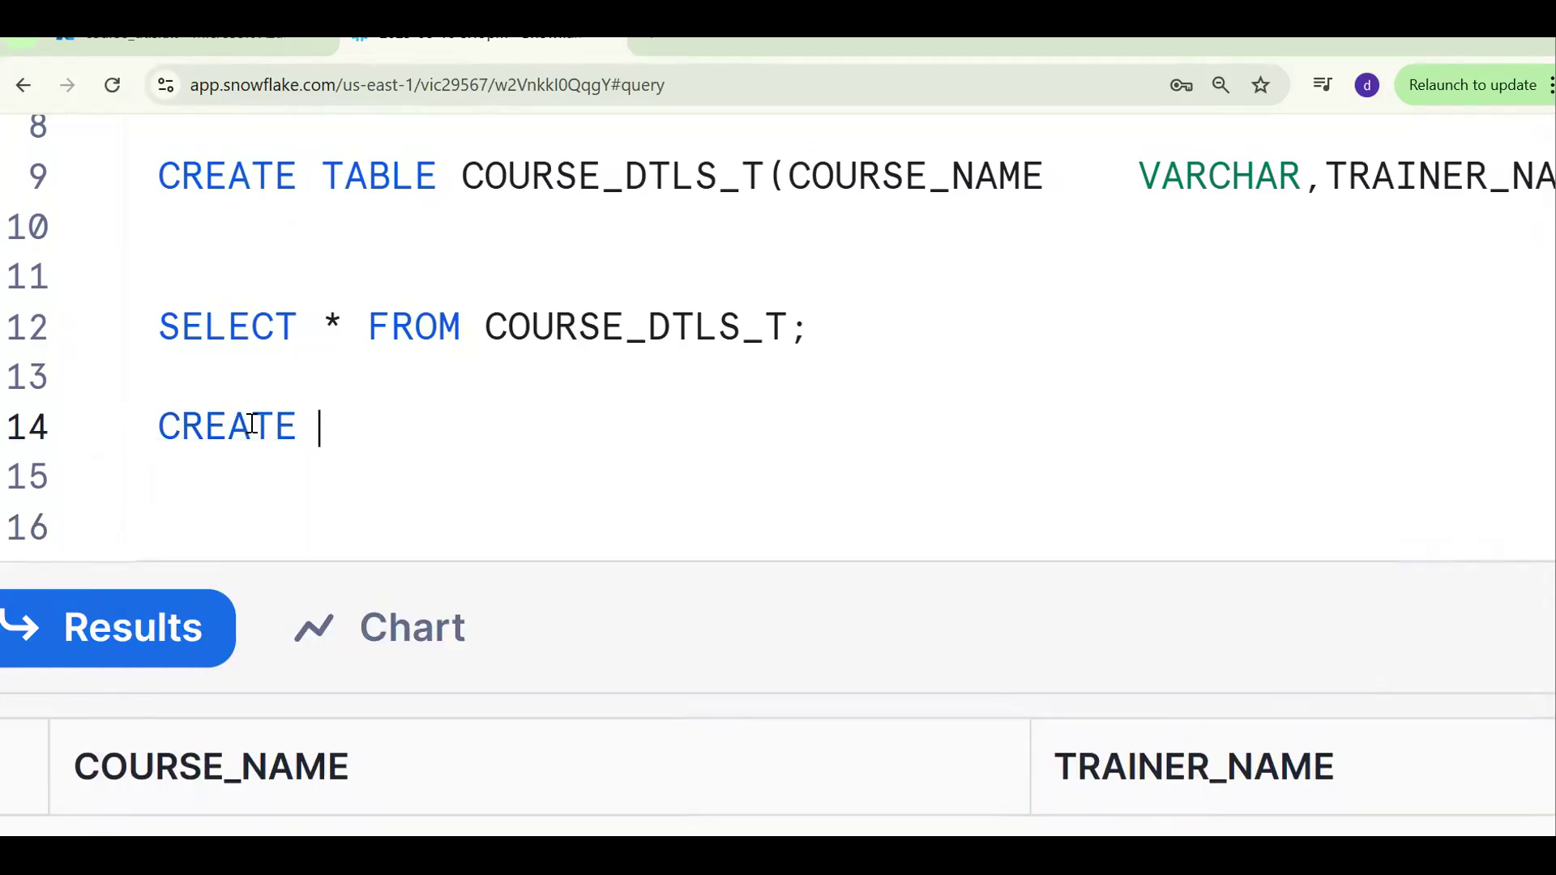
type("OR REPLACE ")
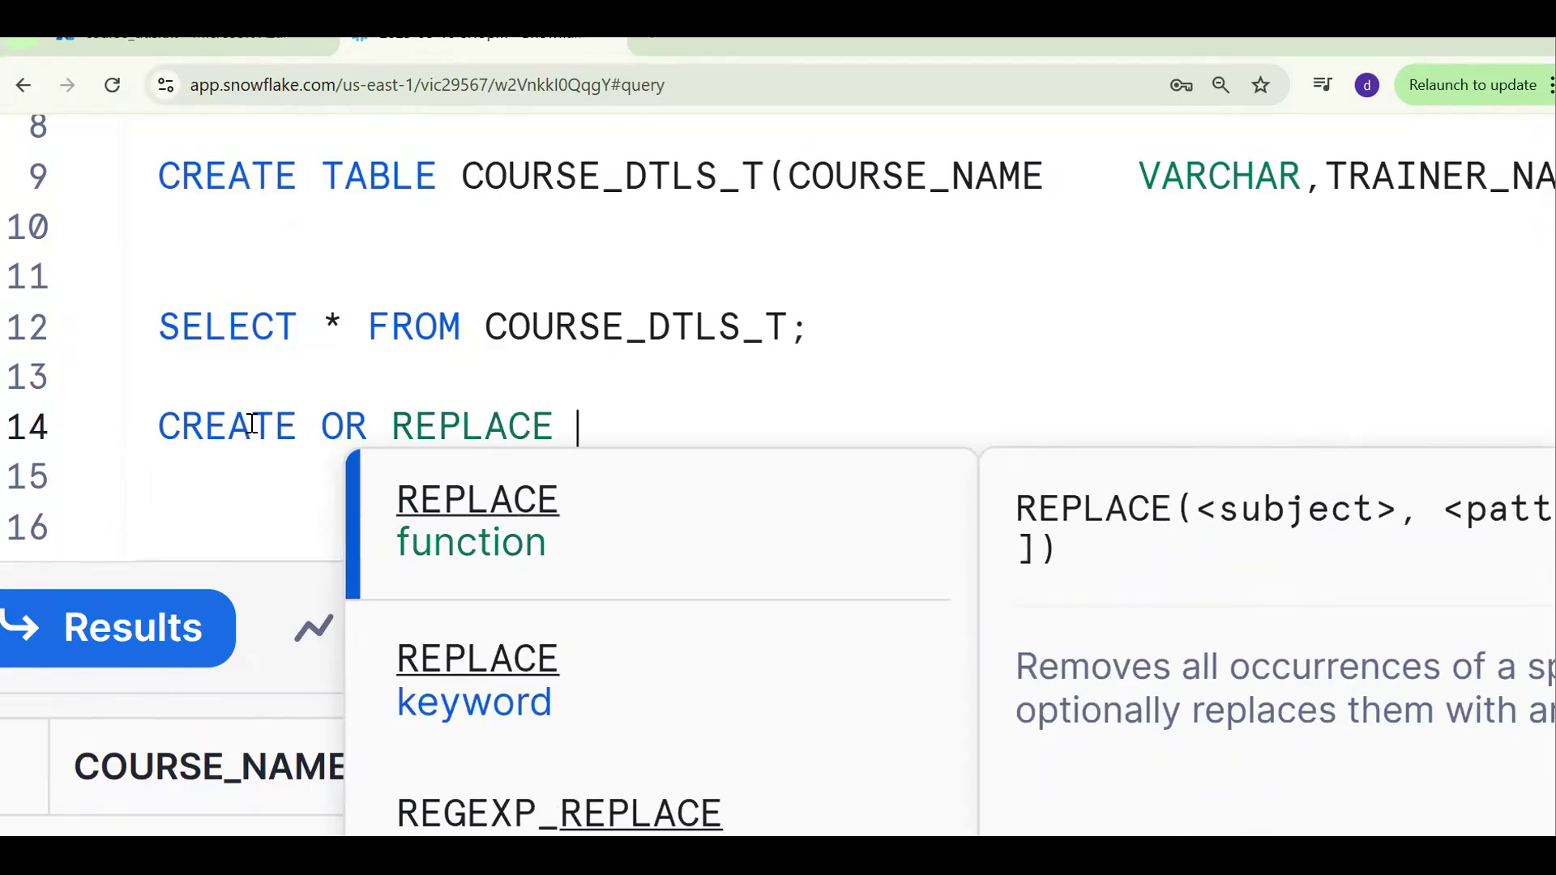
type("STAGE STG")
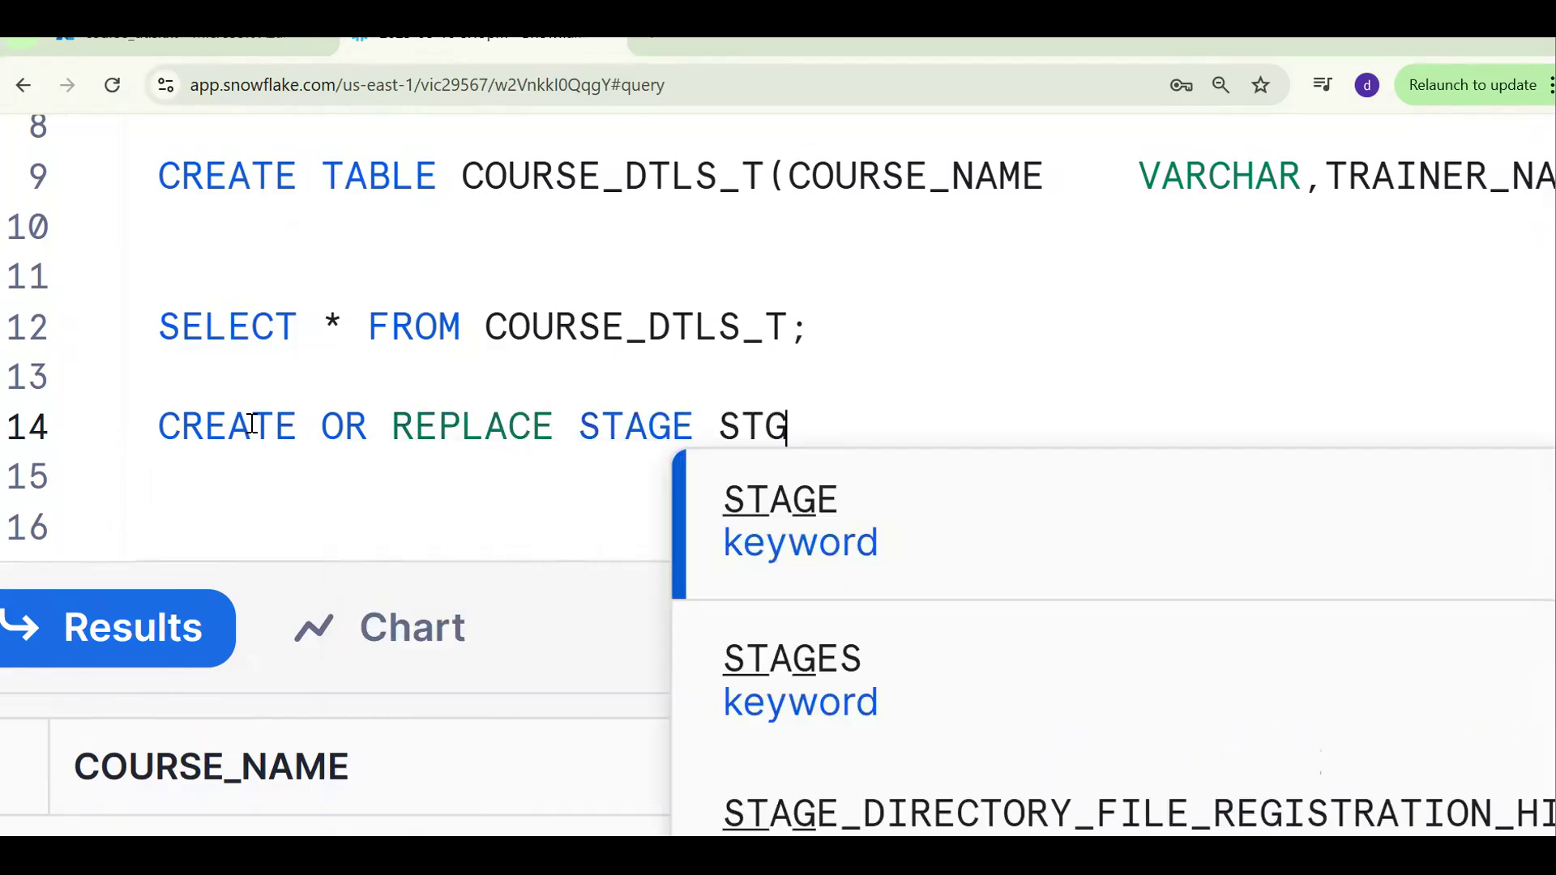
type("_NAME")
key("Return")
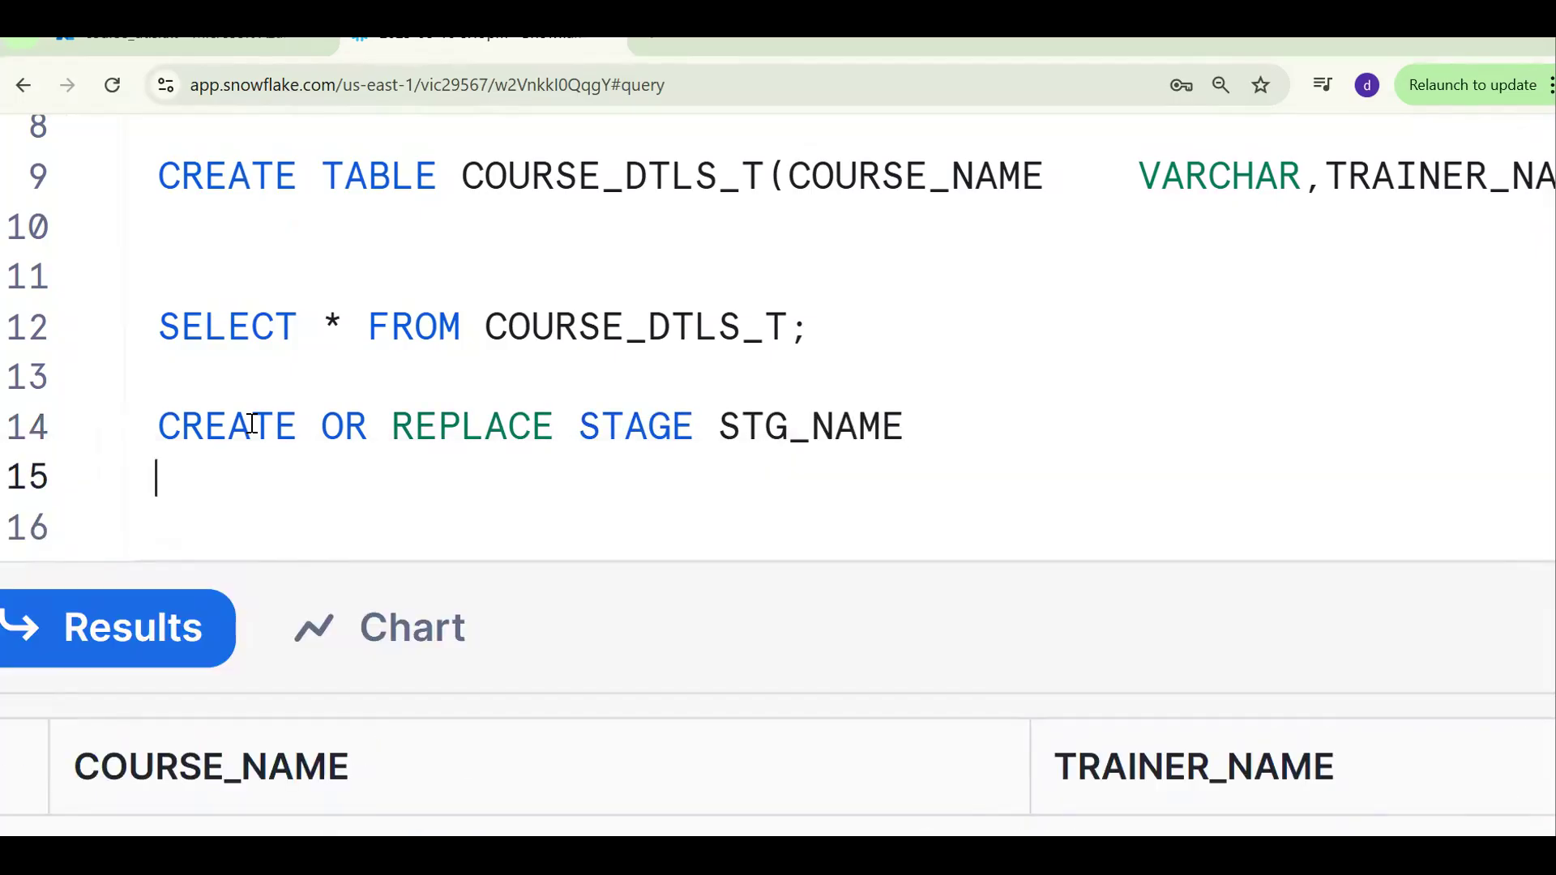
type("URL =")
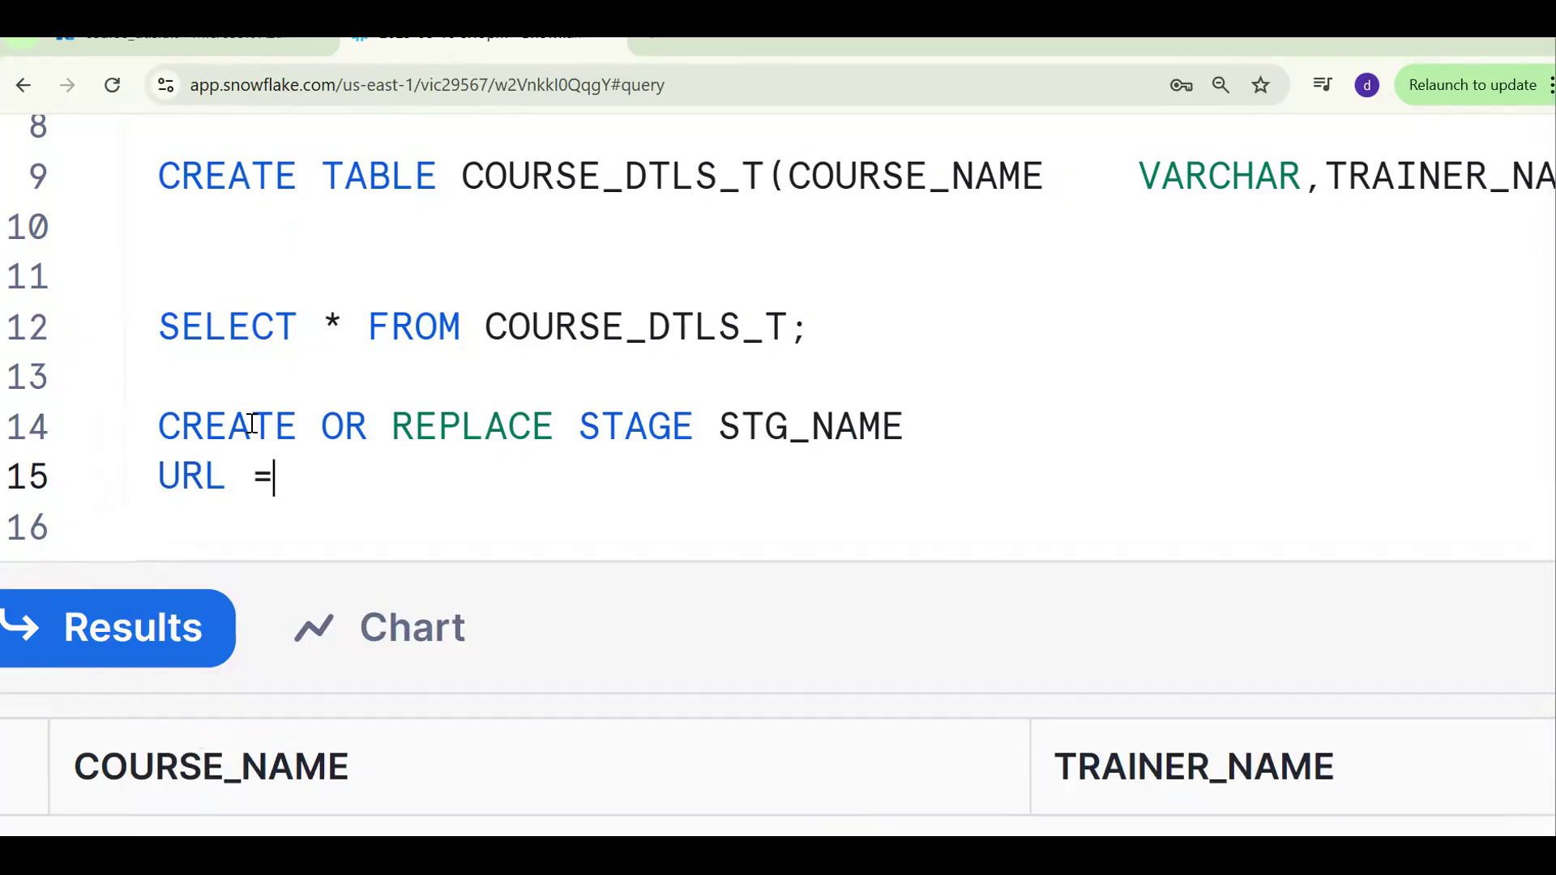
- Complete the stage template with the lines "FILE_FORAMT =" and "STORAGE_INTEGRATION =;"
key("Return")
type("FILE_FROMA")
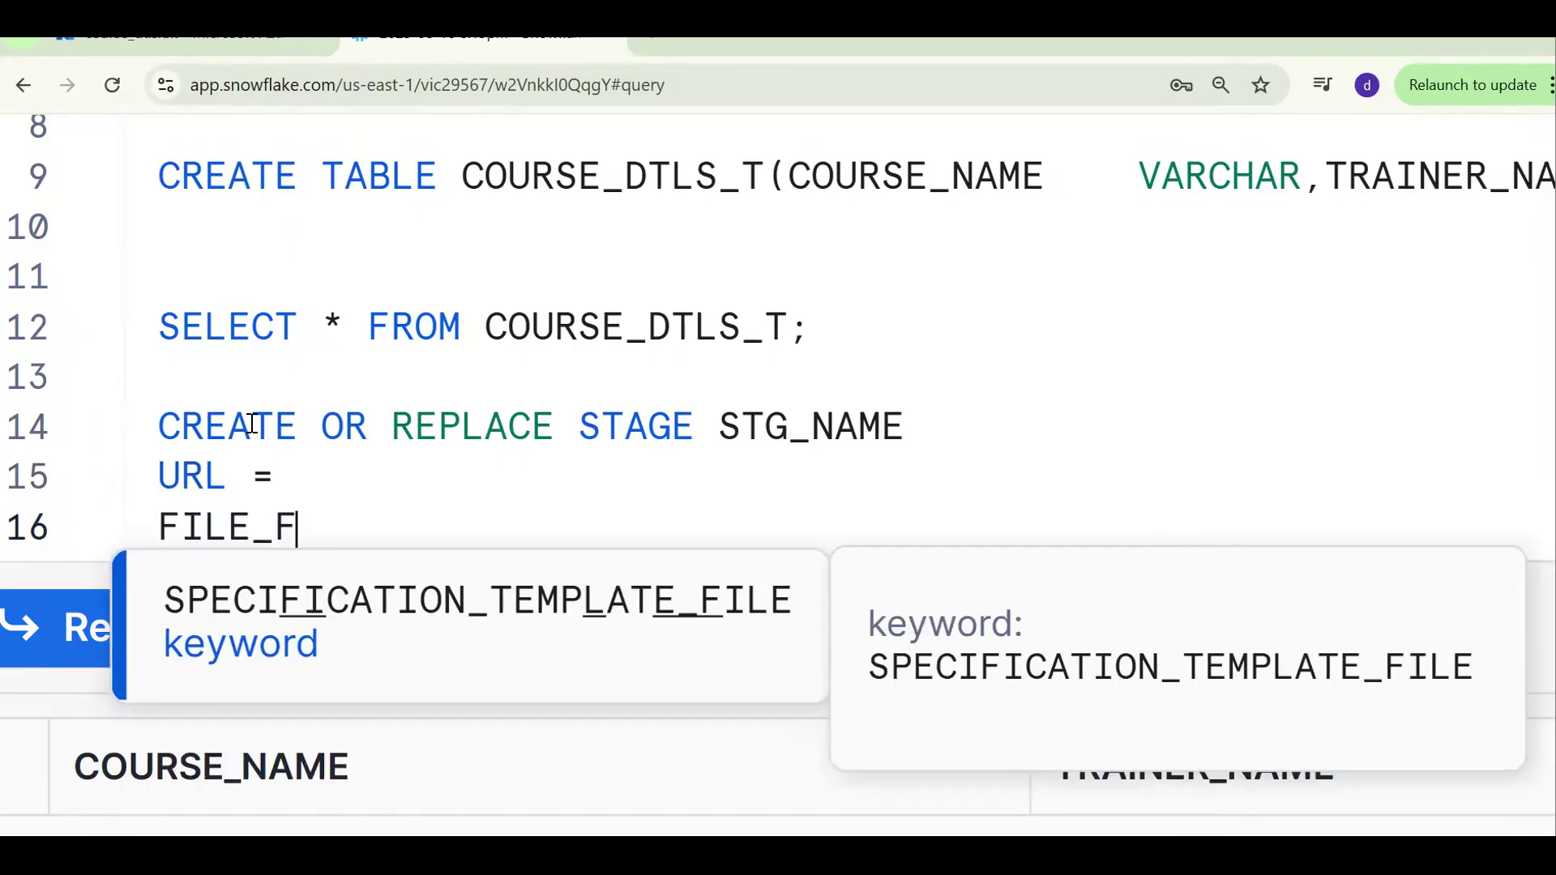
key("BackSpace")
key("BackSpace")
key("BackSpace")
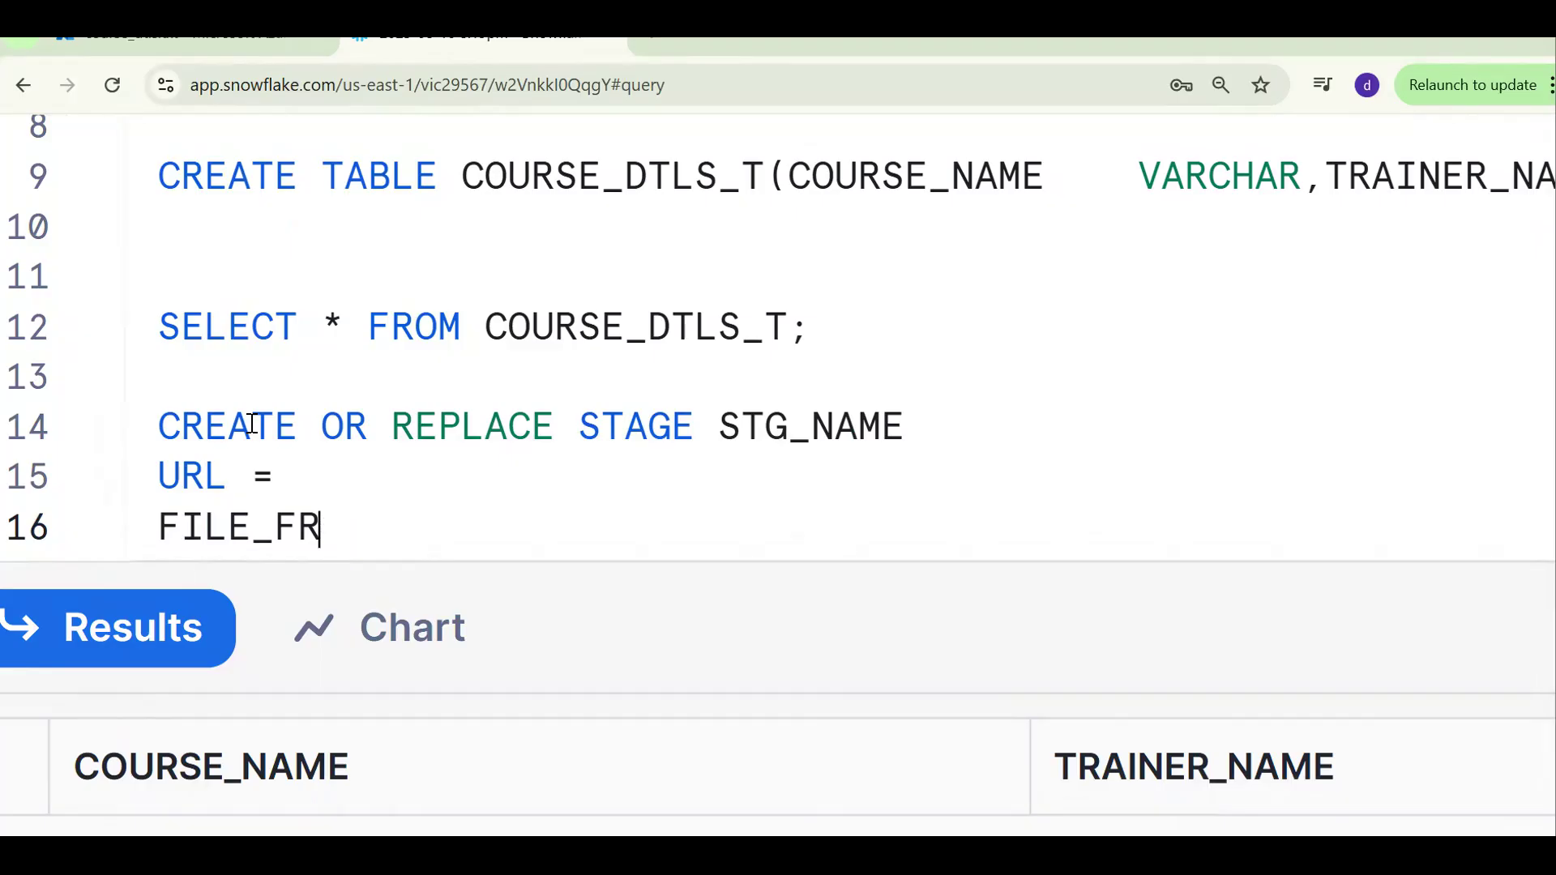
key("BackSpace")
type("ORAMT =")
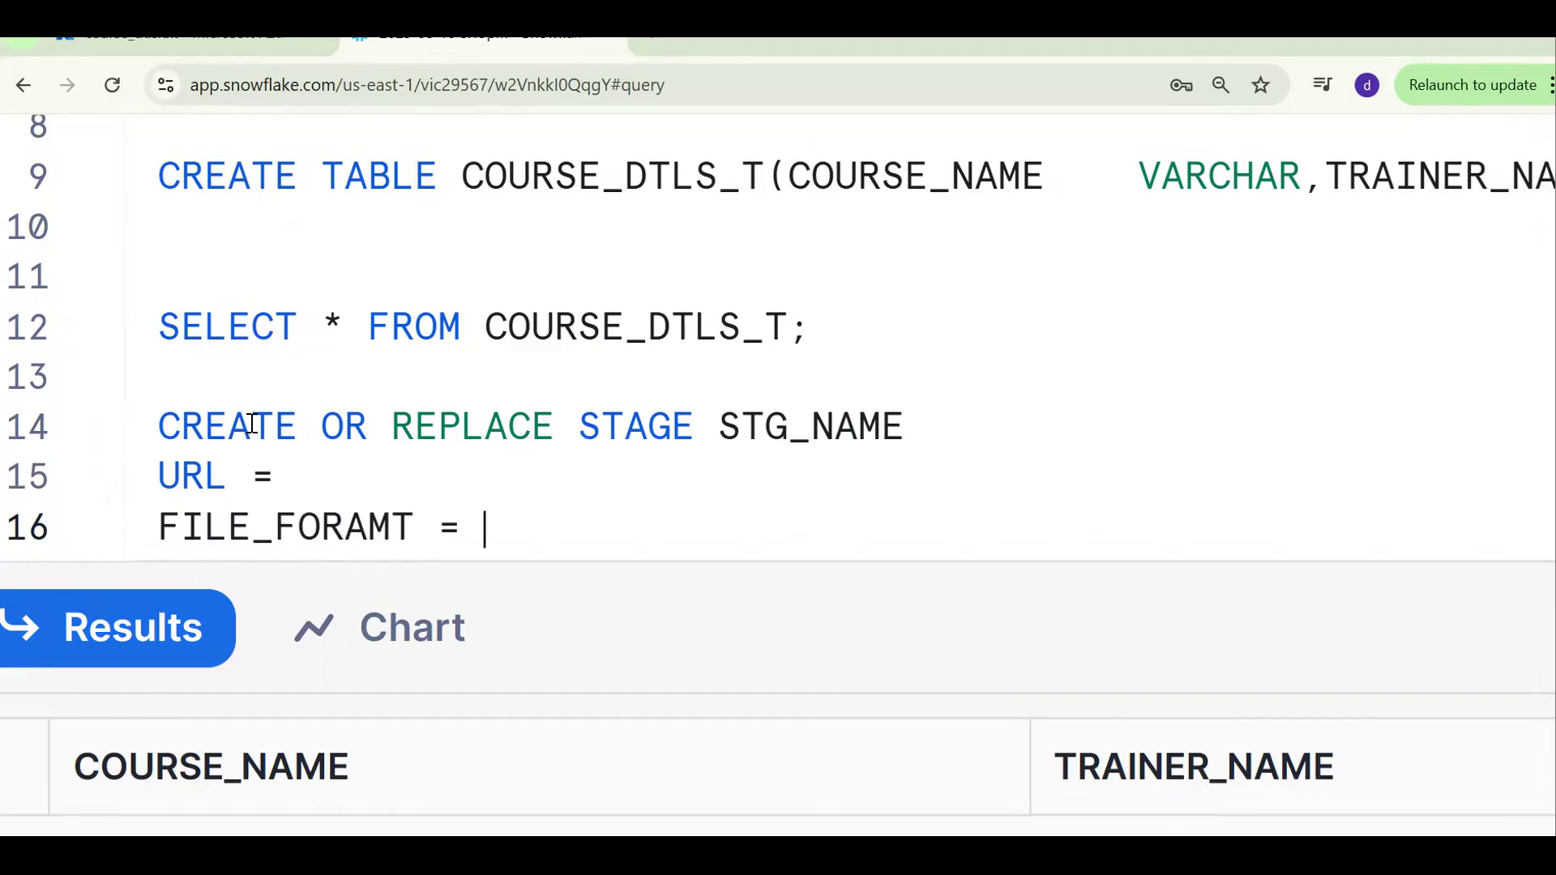
key("Return")
type("STORAGE_")
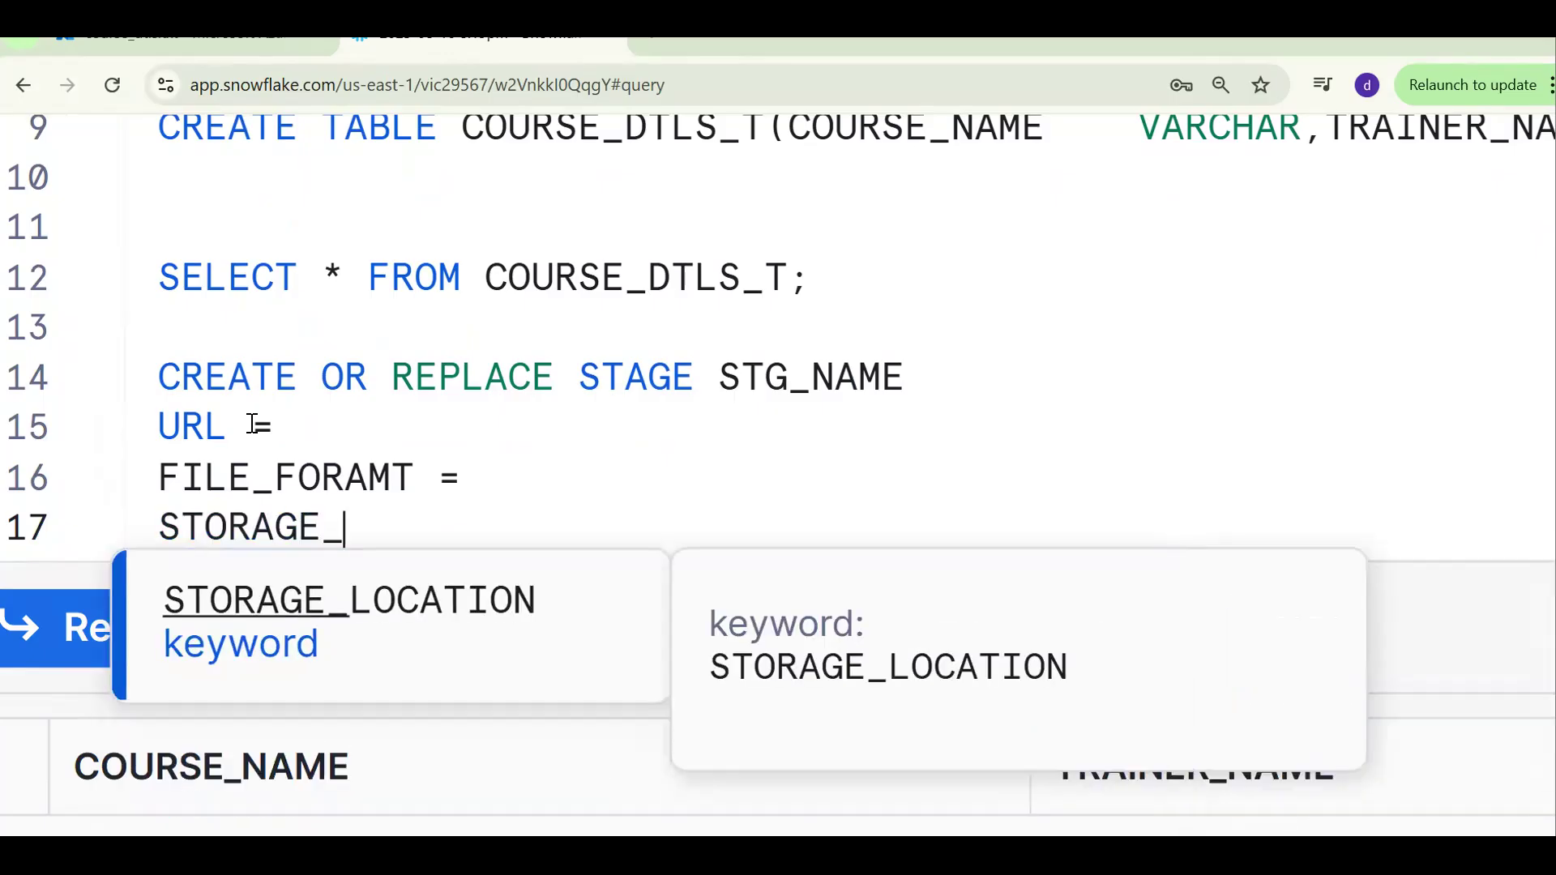
type("INTEGRATION =;")
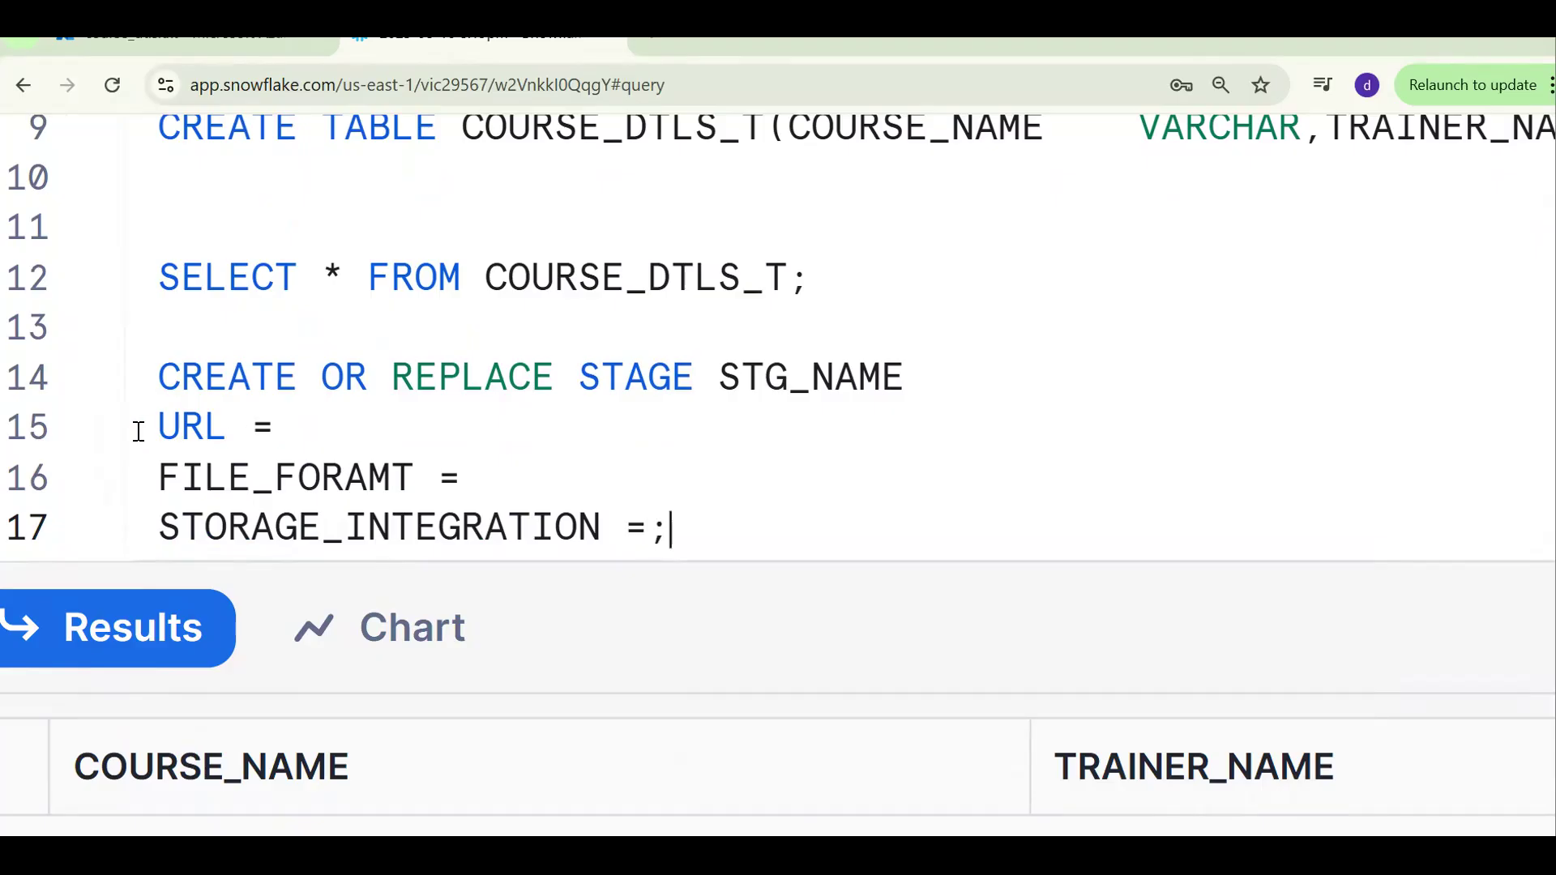
- Duplicate the four-line stage template below the original, separated by a blank line
scroll(138, 432, "down", 5)
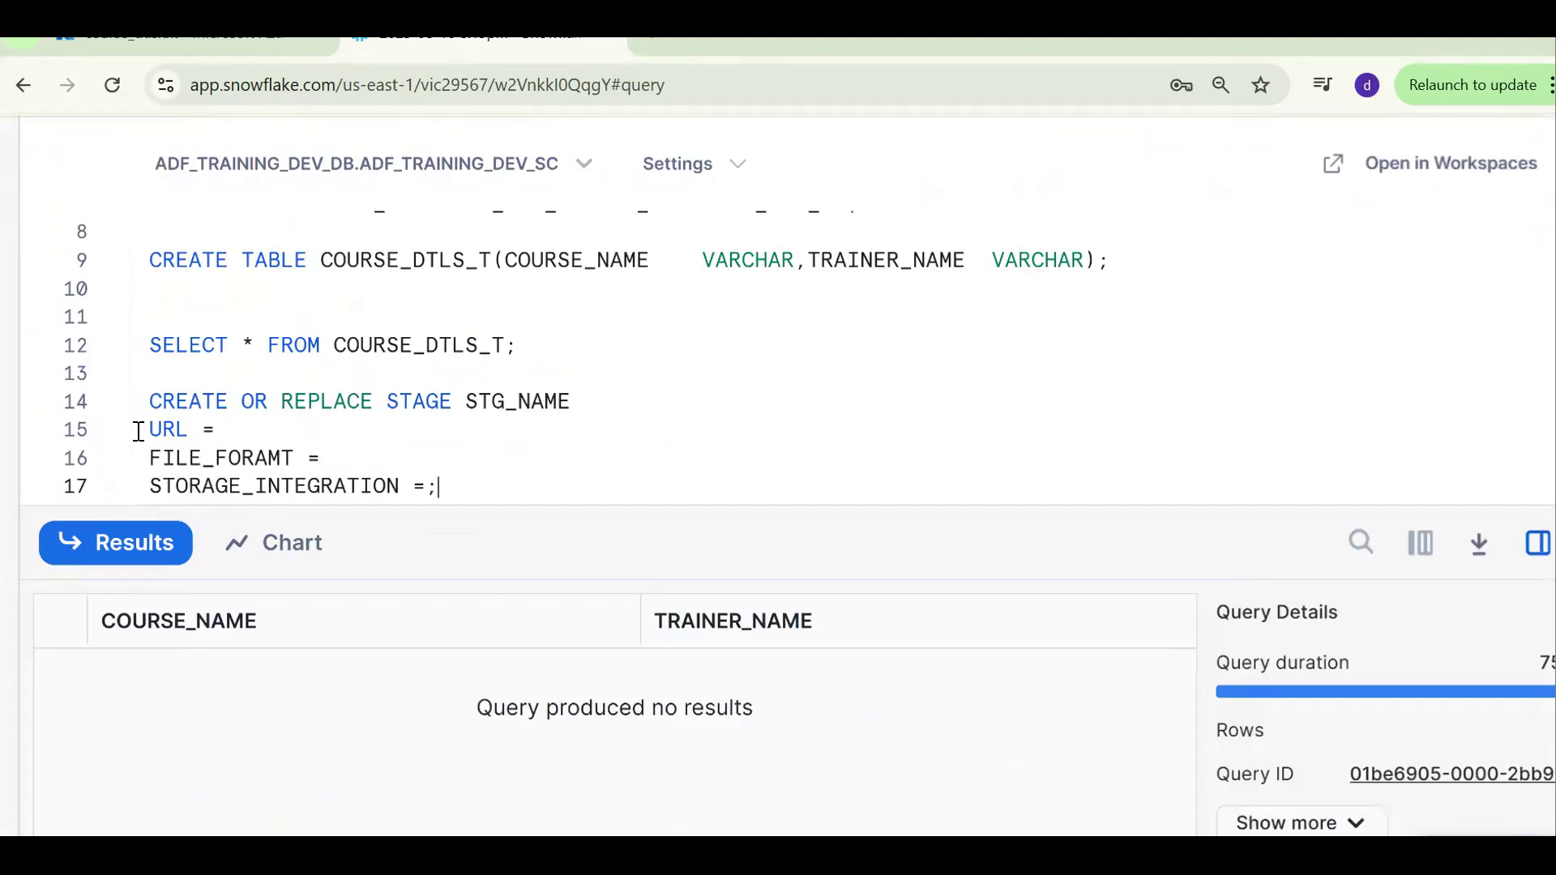
scroll(397, 441, "up", 2)
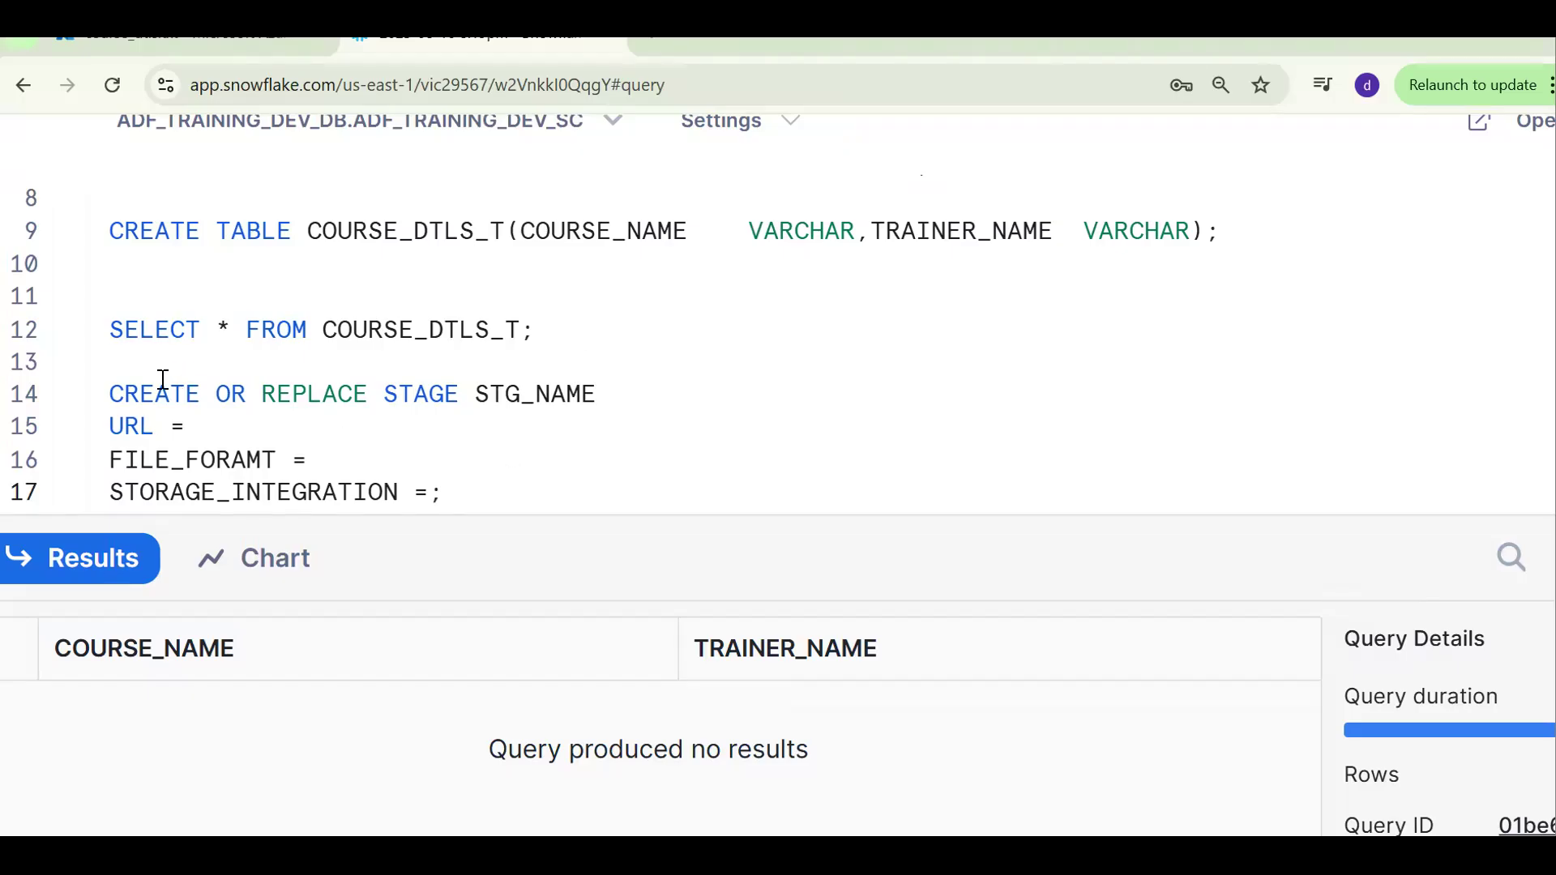
left_click(113, 387, "shift")
key("ctrl+c")
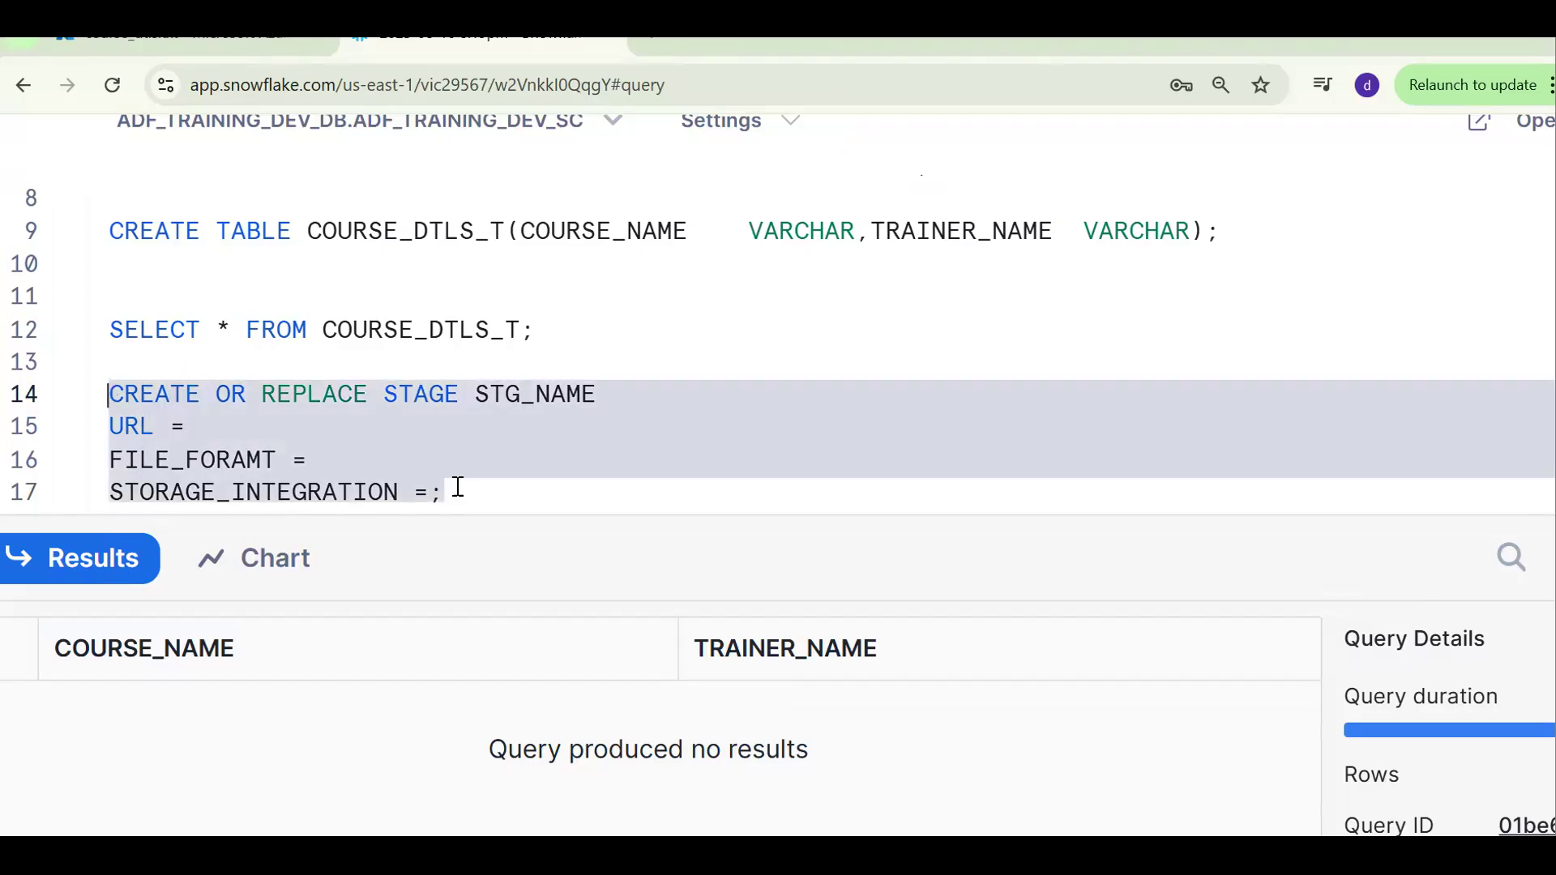
left_click(458, 486)
key("Return")
key("Return")
key("ctrl+v")
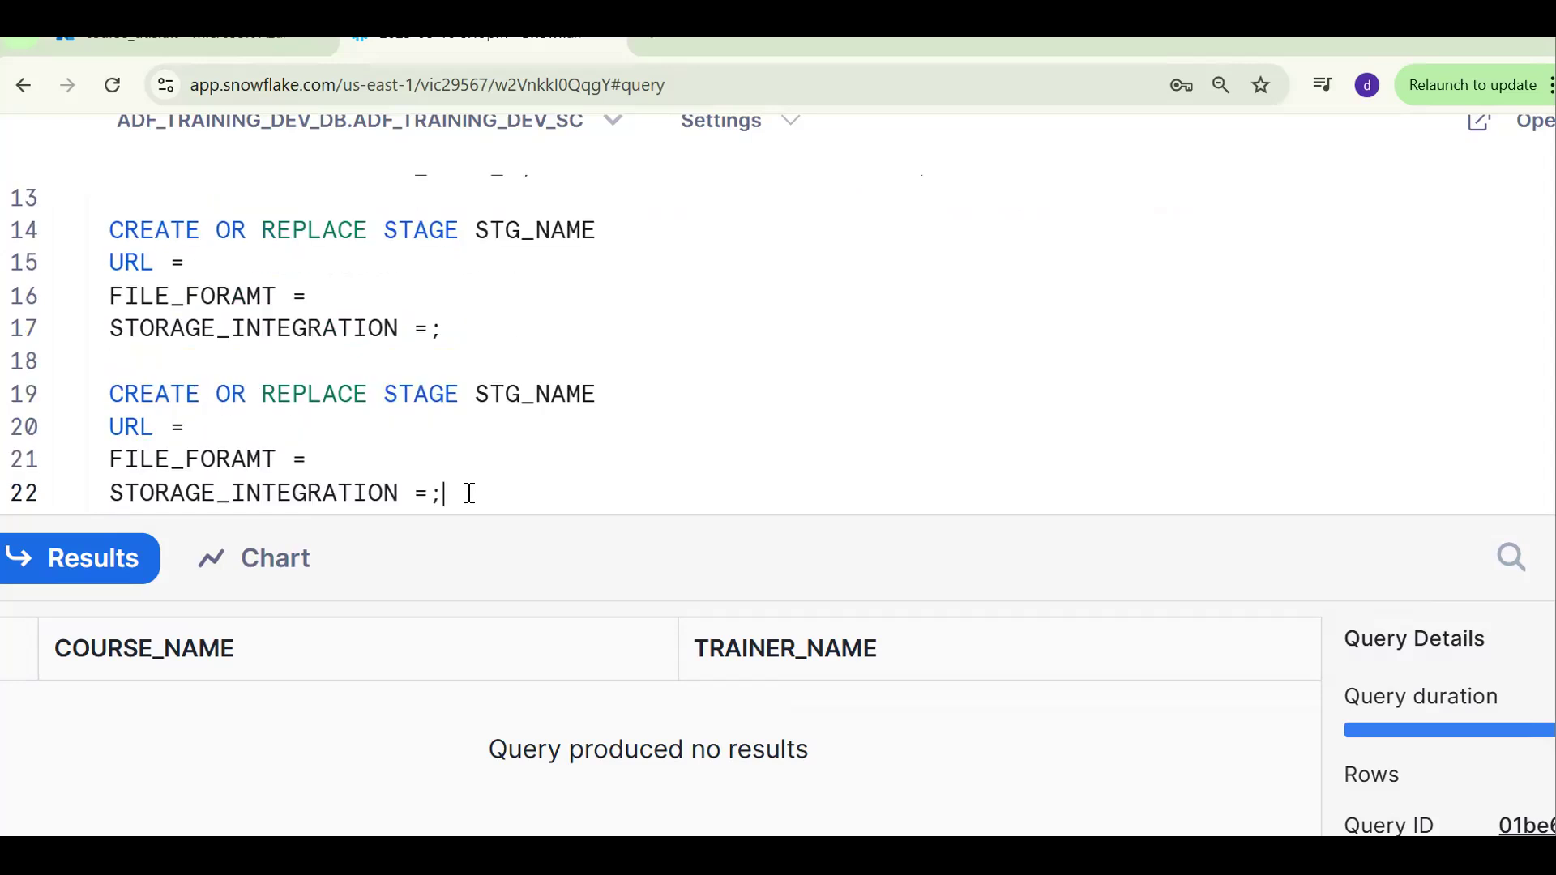
- Rename the stage in the copied template to AZURE_EXT_STG and place the cursor after its "URL ="
double_click(533, 395)
type("AA")
key("BackSpace")
type("ZURE_EX")
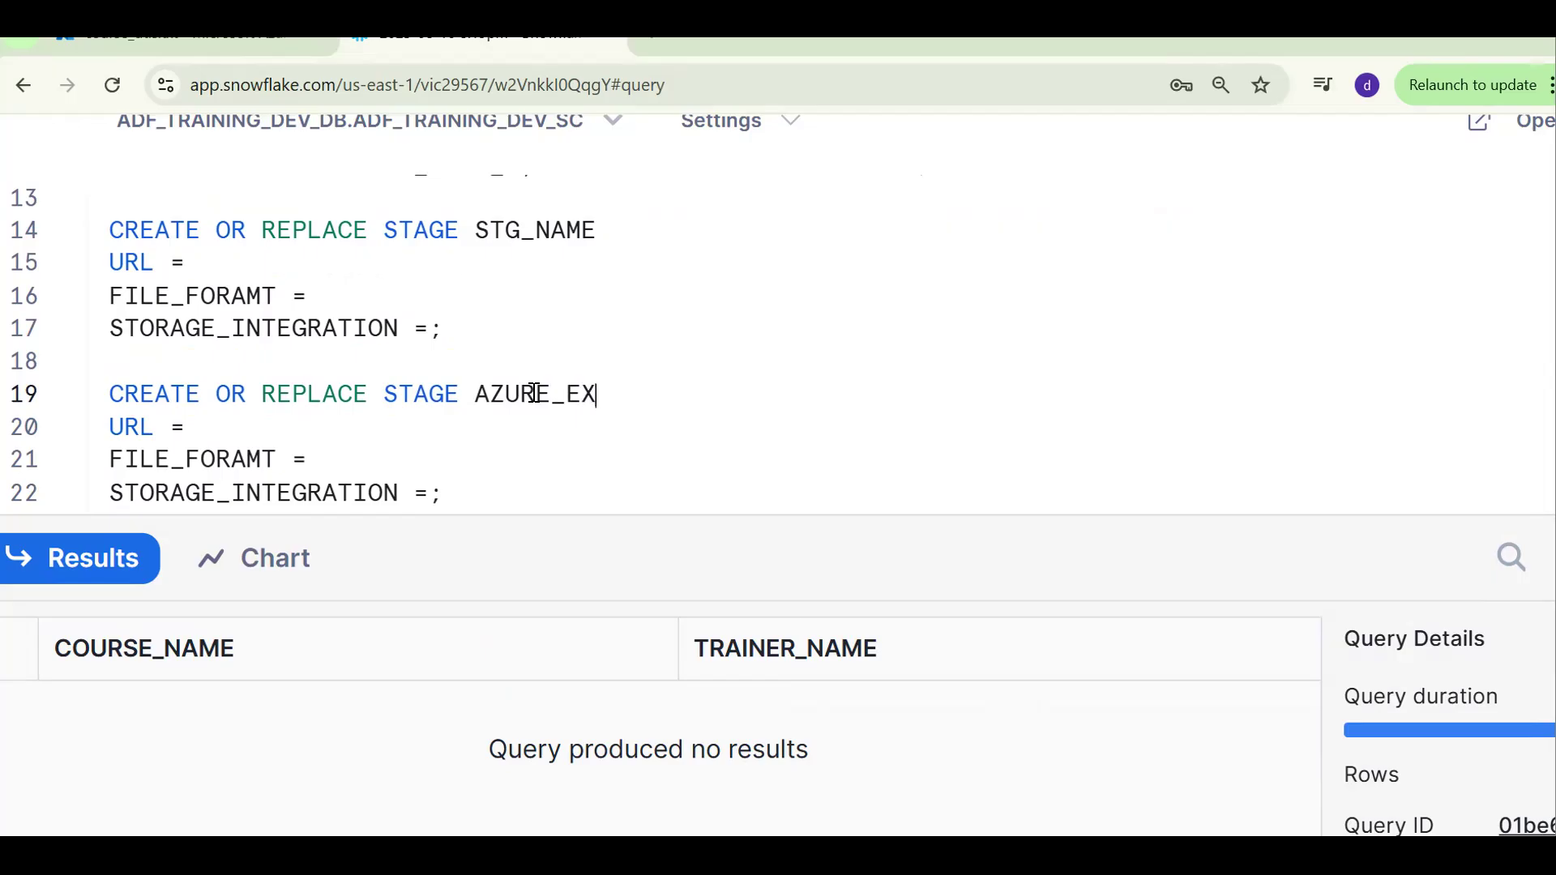
type("T_STG")
left_click(293, 411)
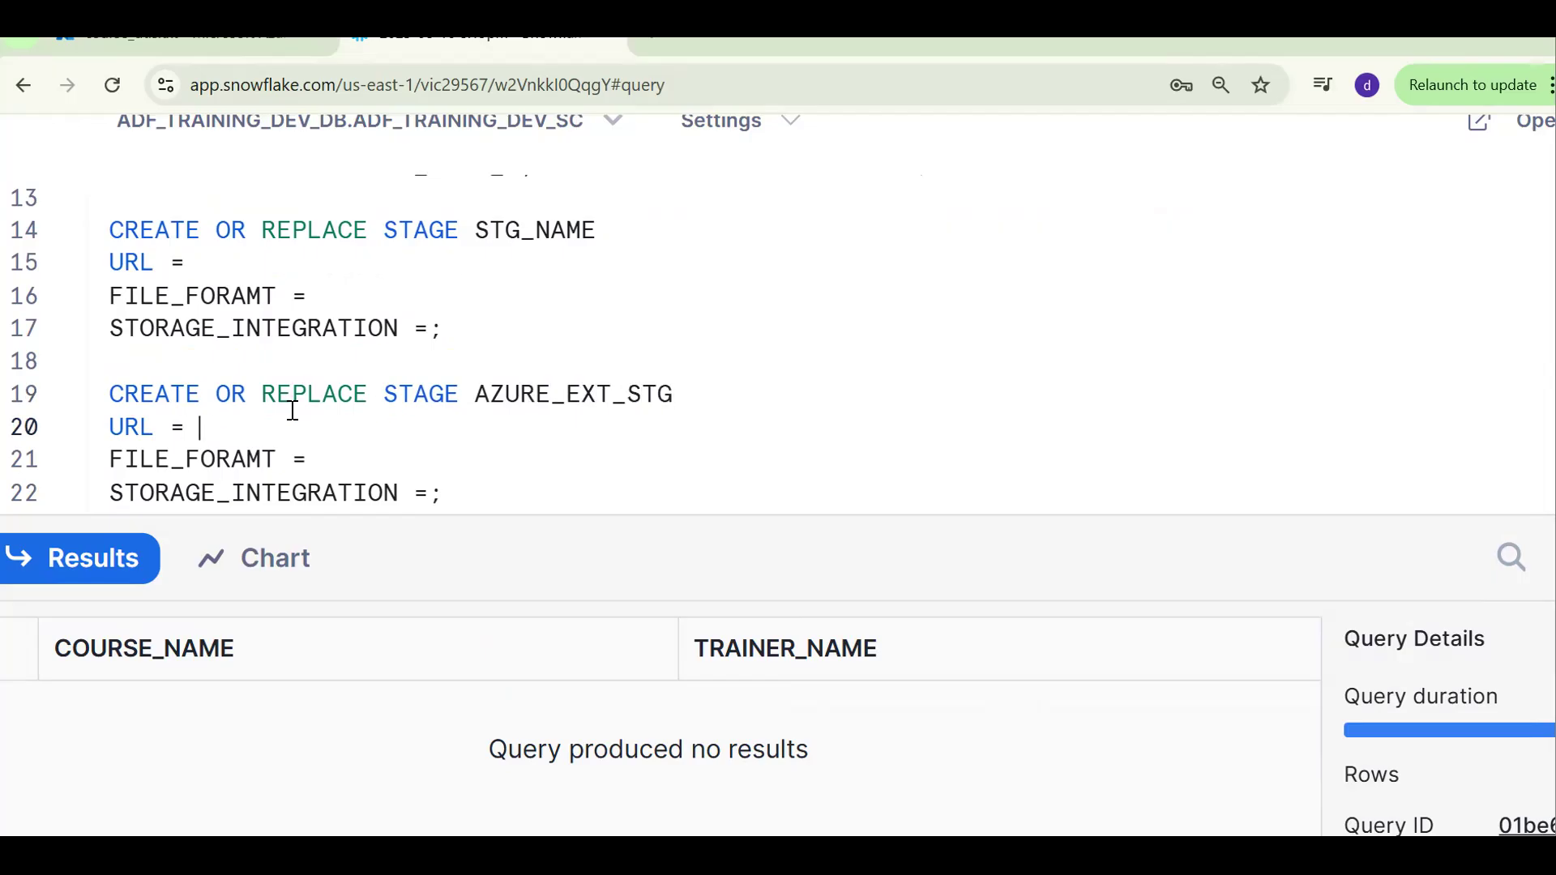
- Add quotes after the stage's URL =, and copy the data container's URL from its container properties in the Azure portal
type("'")
left_click(243, 54)
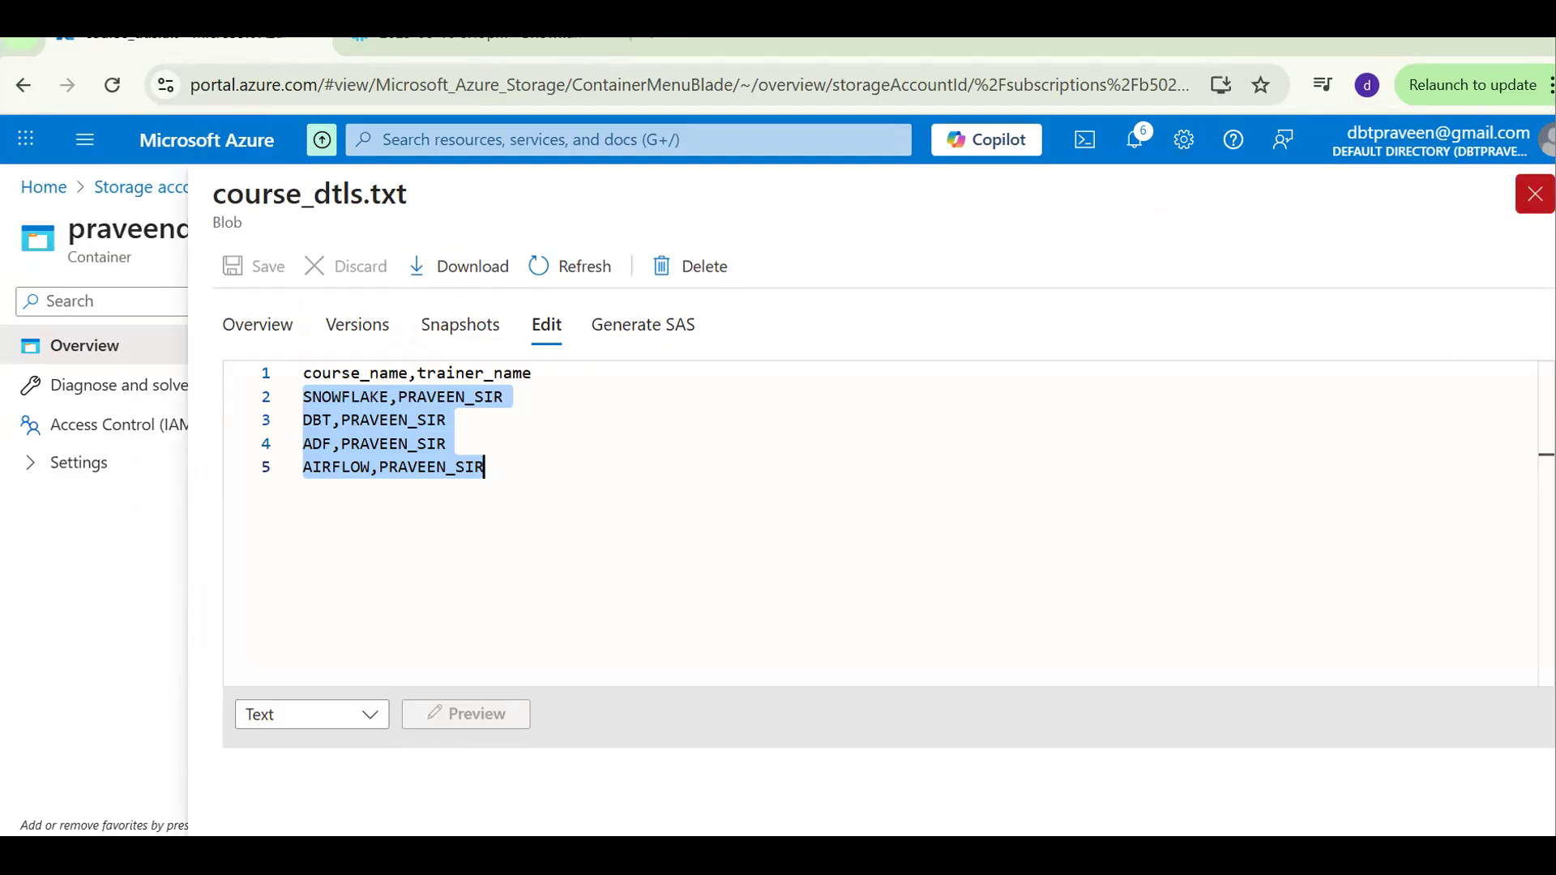
left_click(1535, 194)
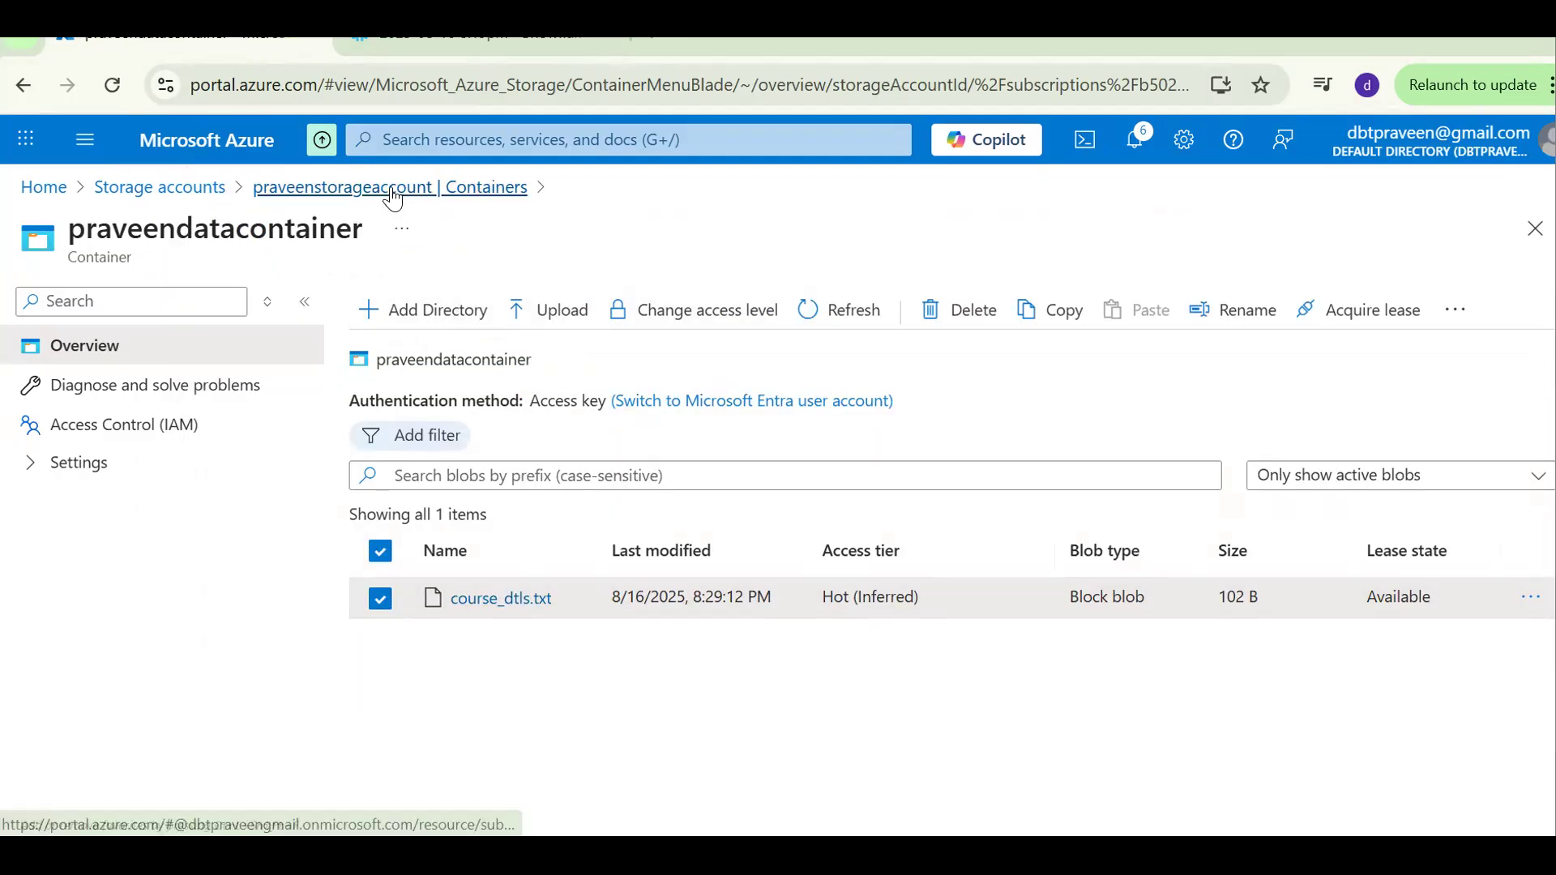
left_click(393, 195)
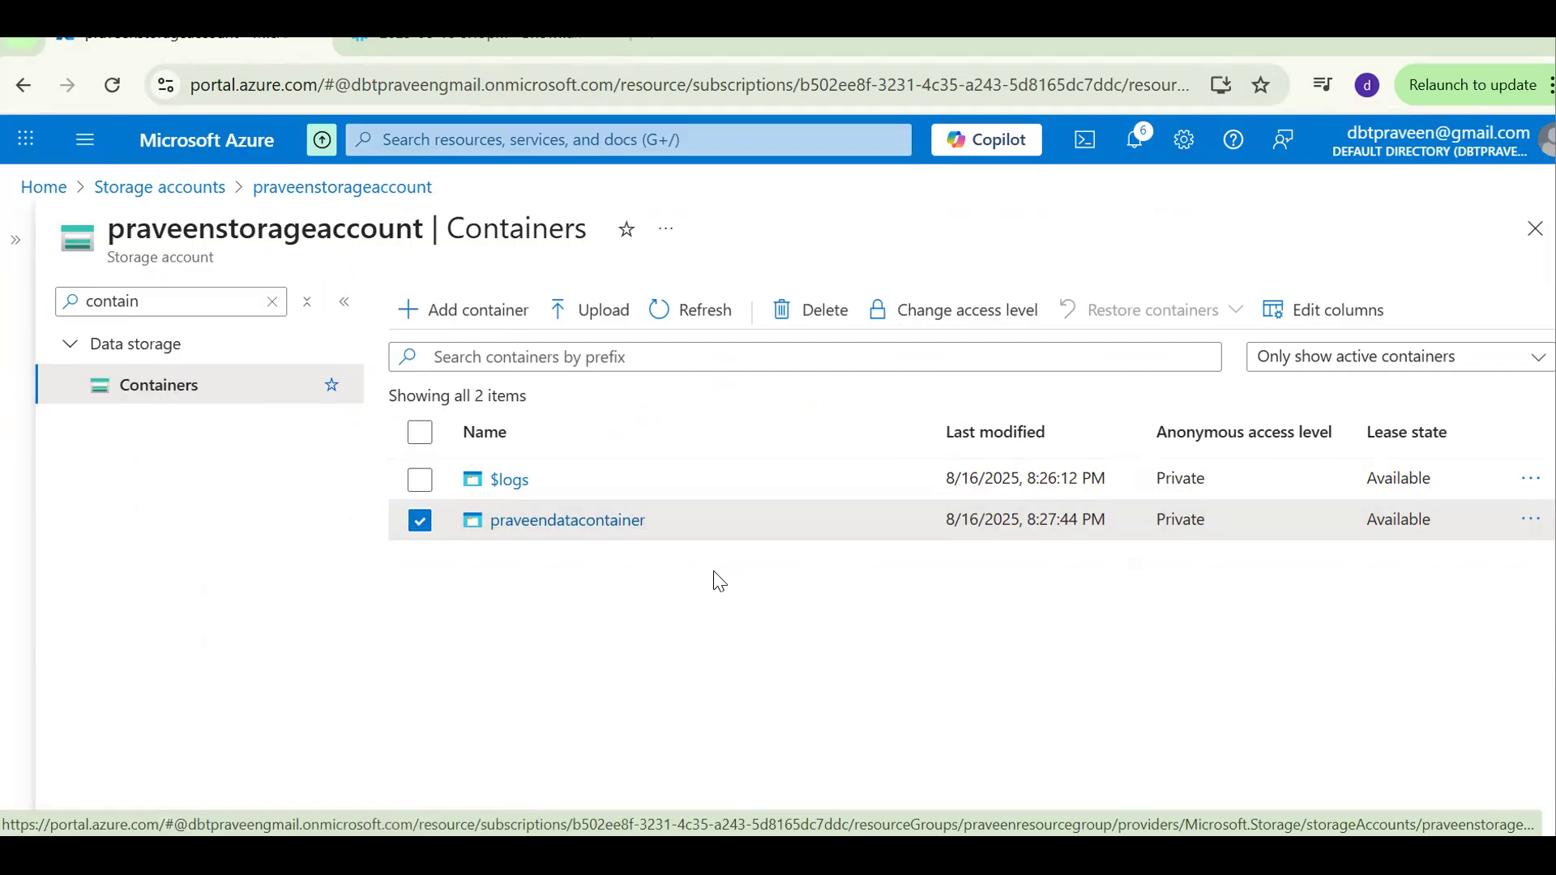
left_click(1531, 520)
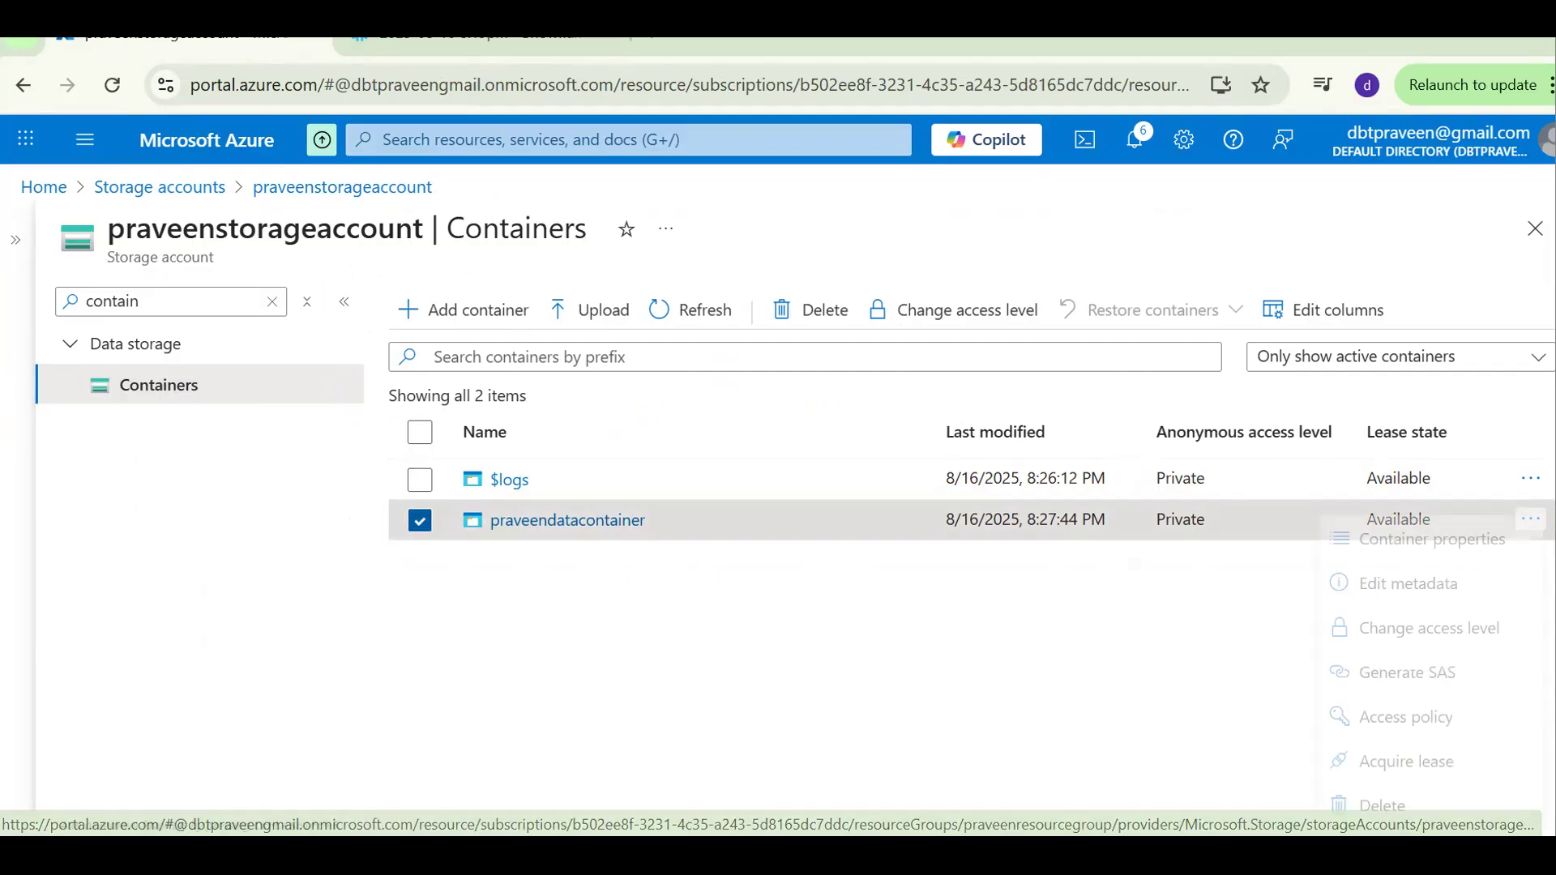
left_click(1404, 545)
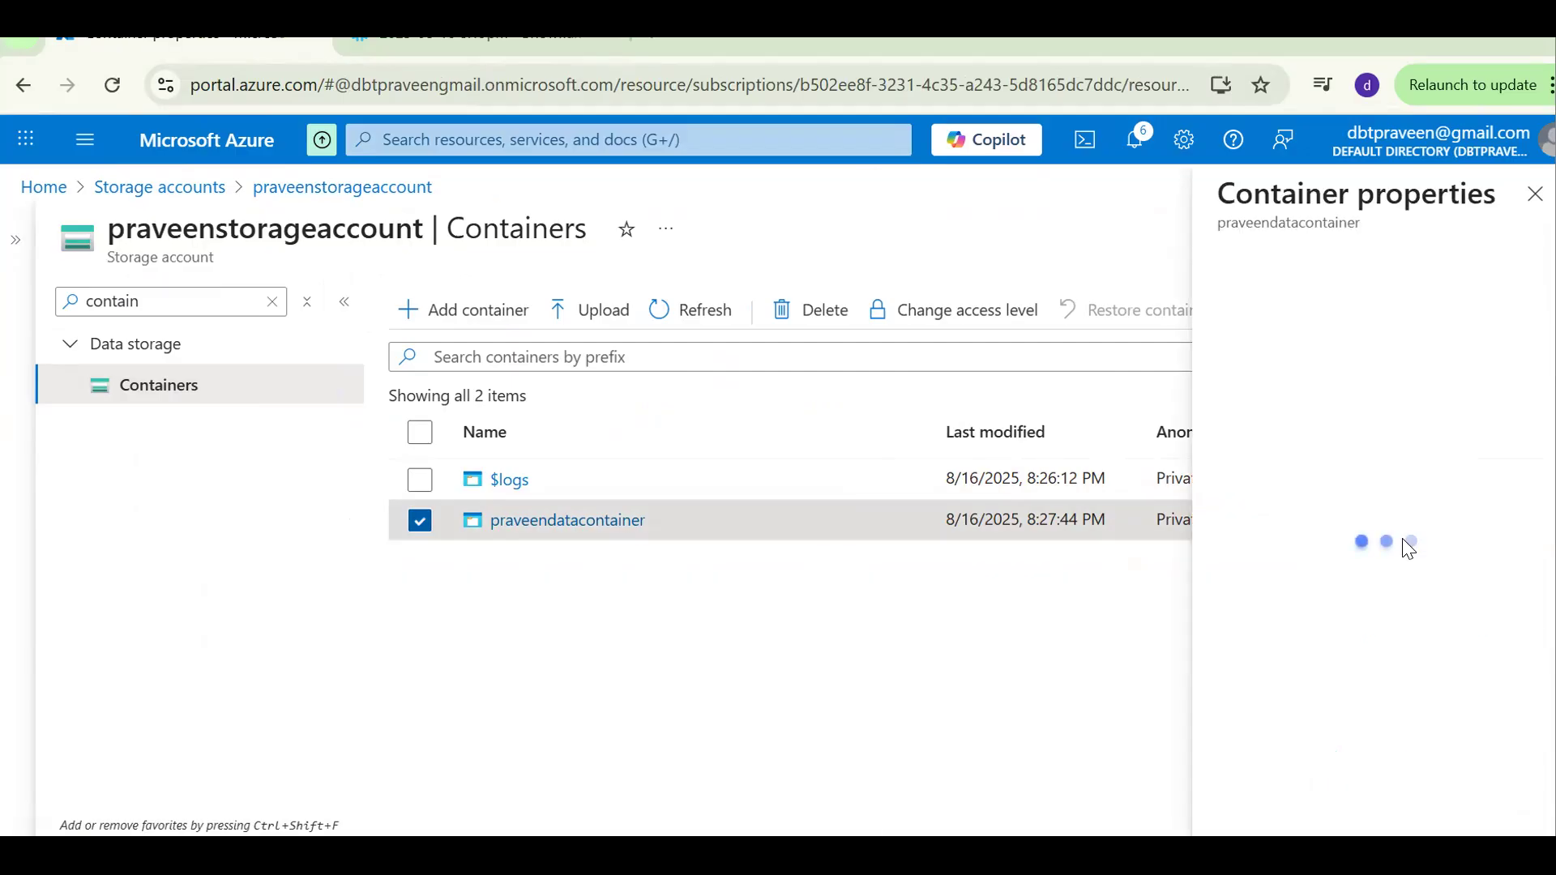
left_click(1522, 455)
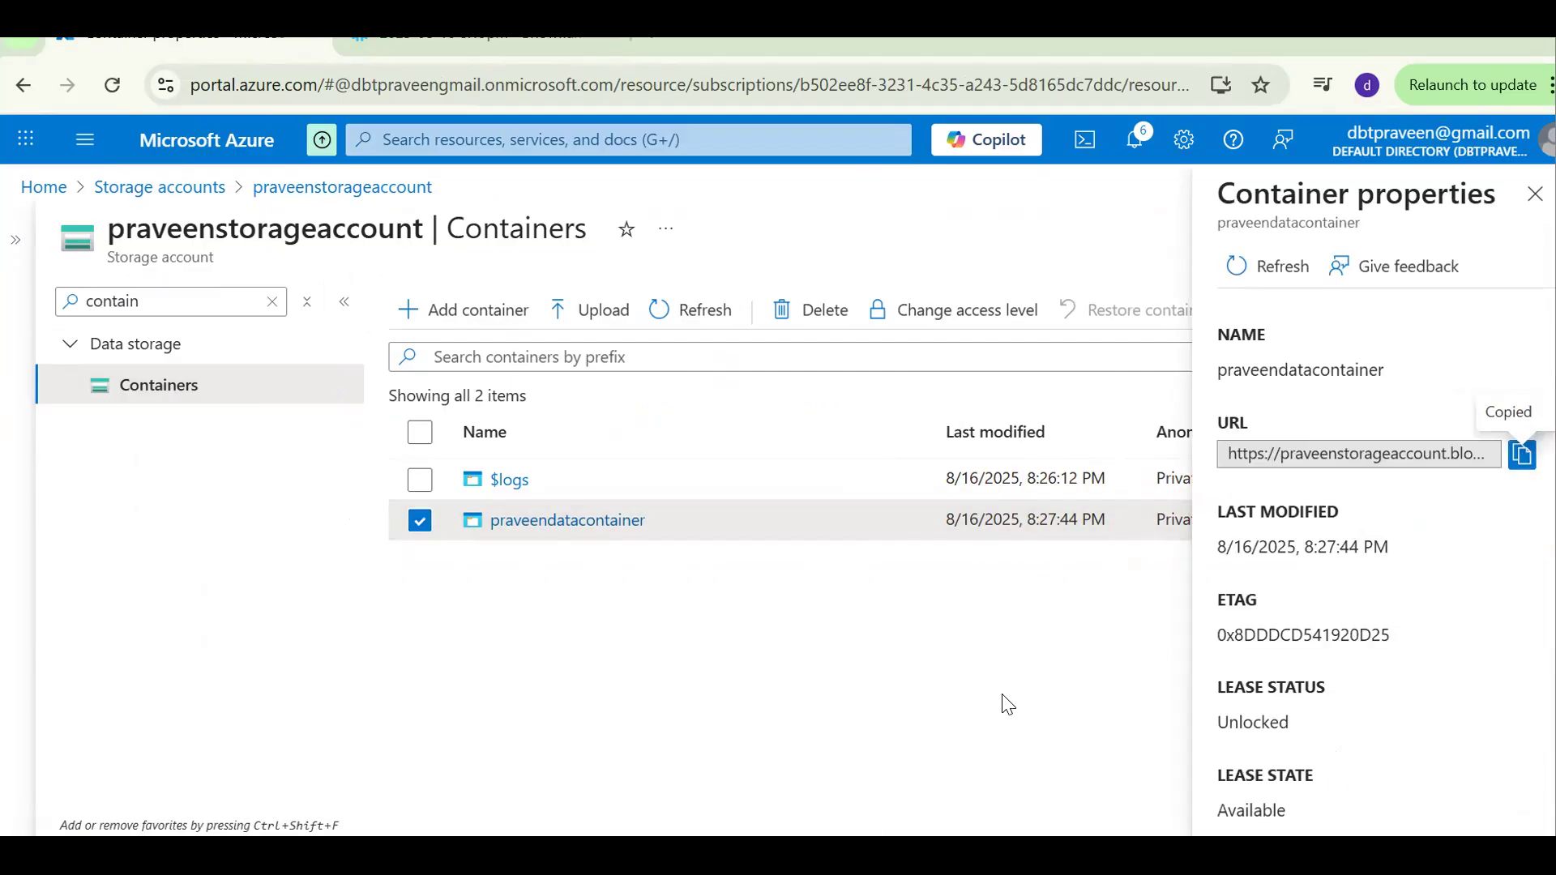
- Reopen the container properties, copy the container URL again and paste it between the quotes of the AZURE_EXT_STG URL in Snowflake
left_click(1535, 193)
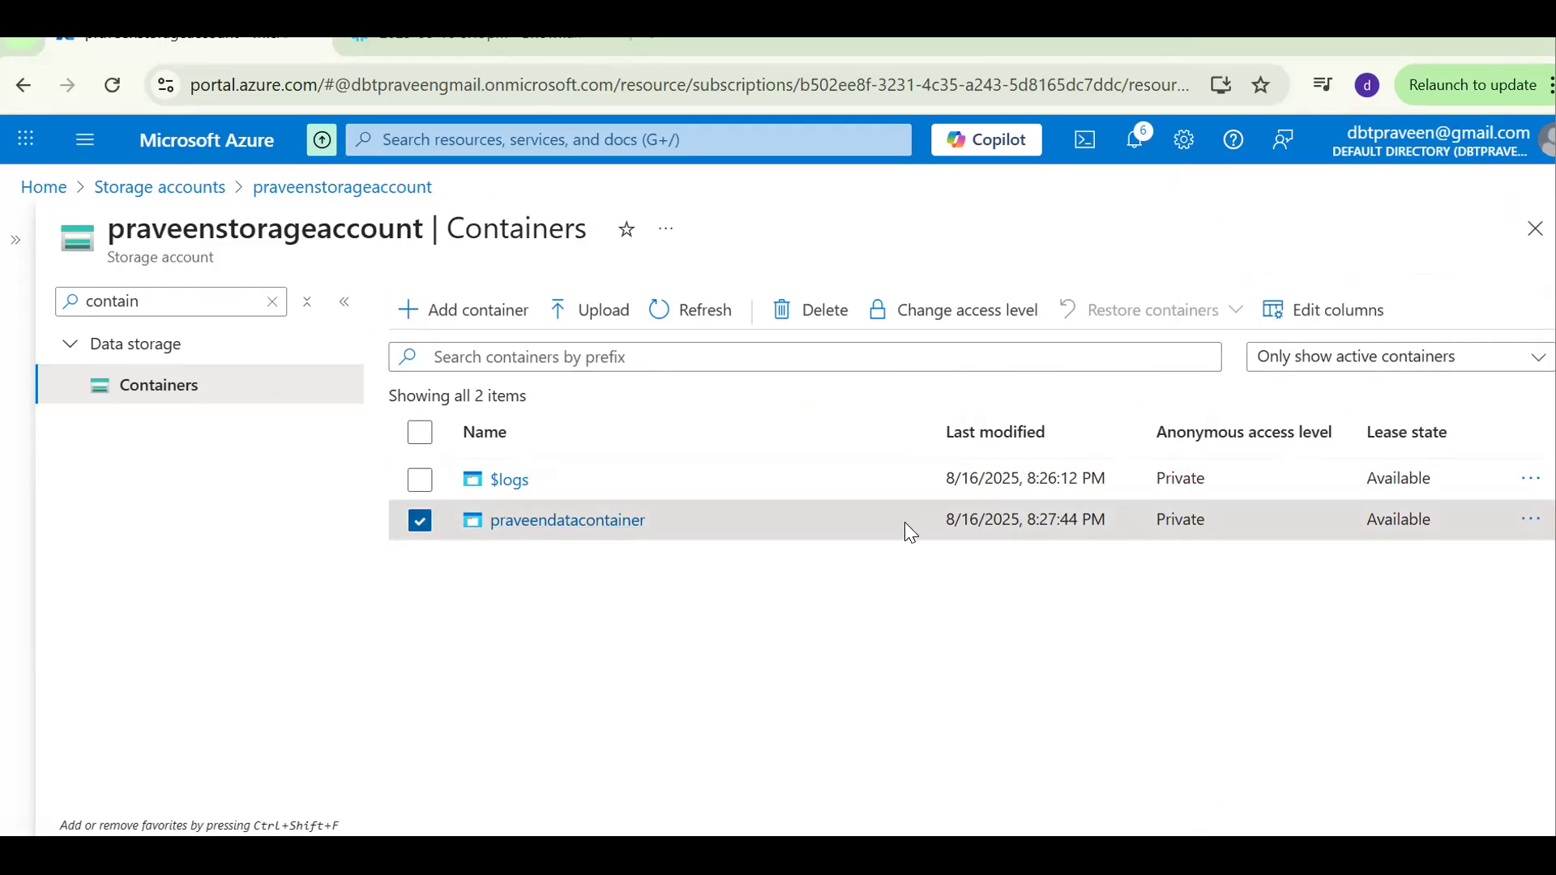
left_click(1529, 519)
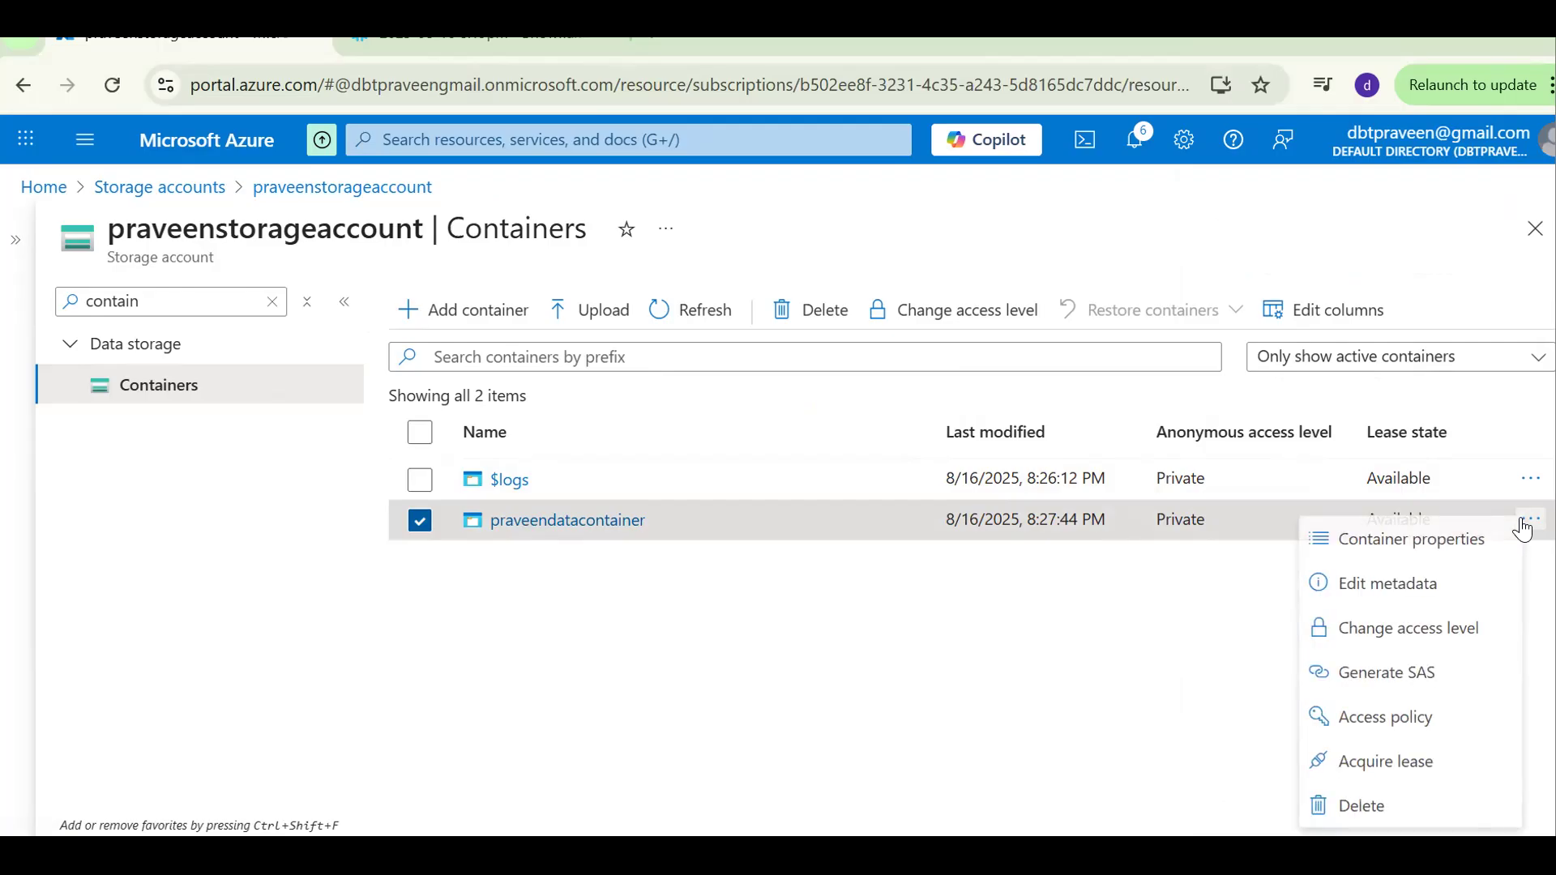
left_click(1405, 539)
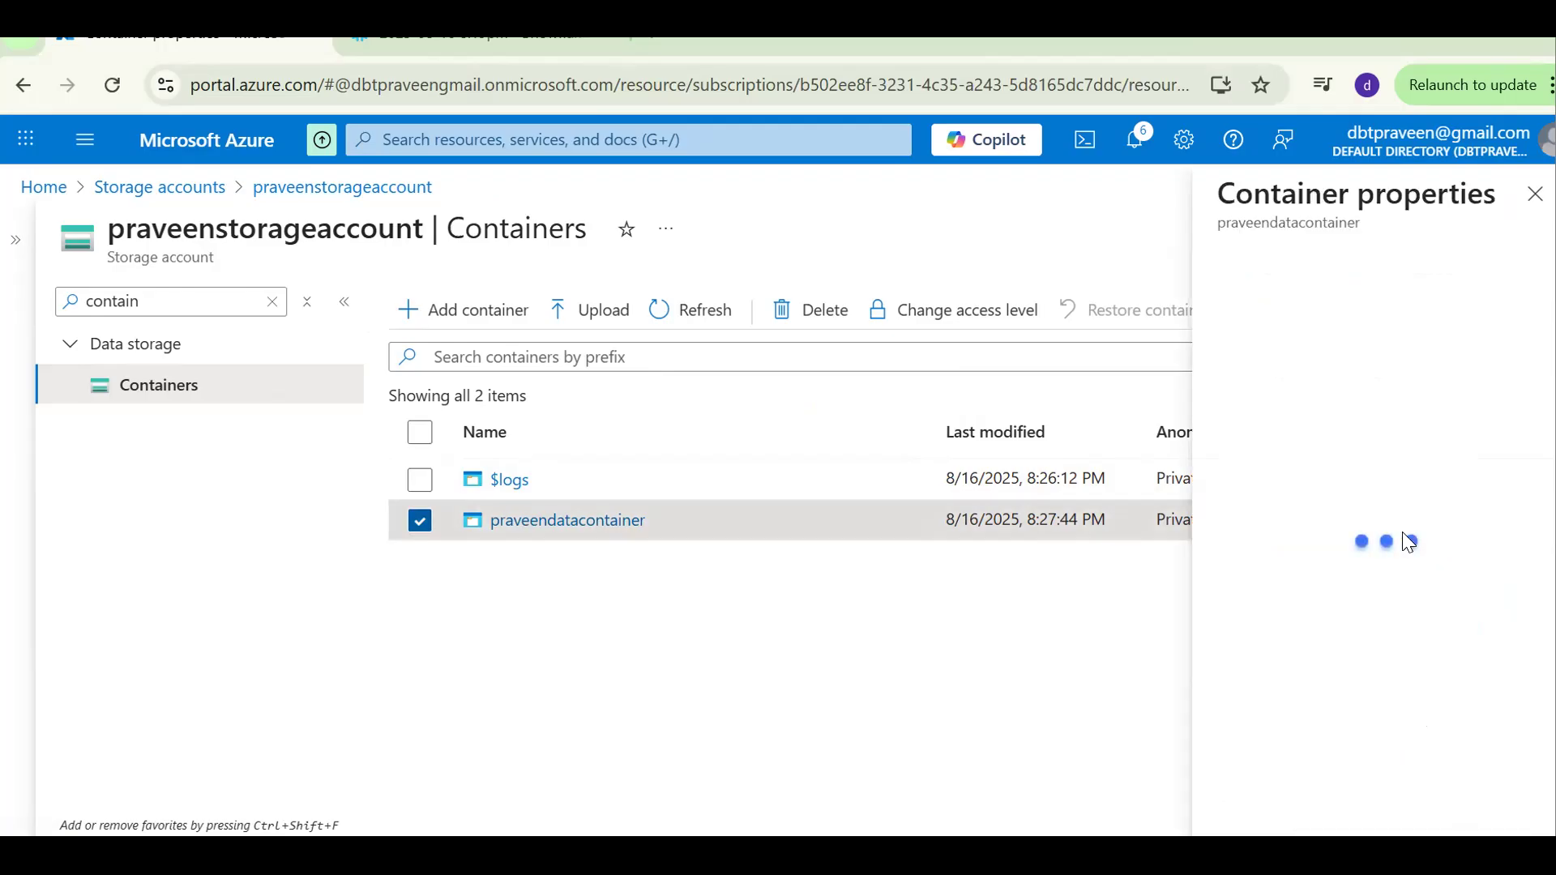
left_click(1522, 455)
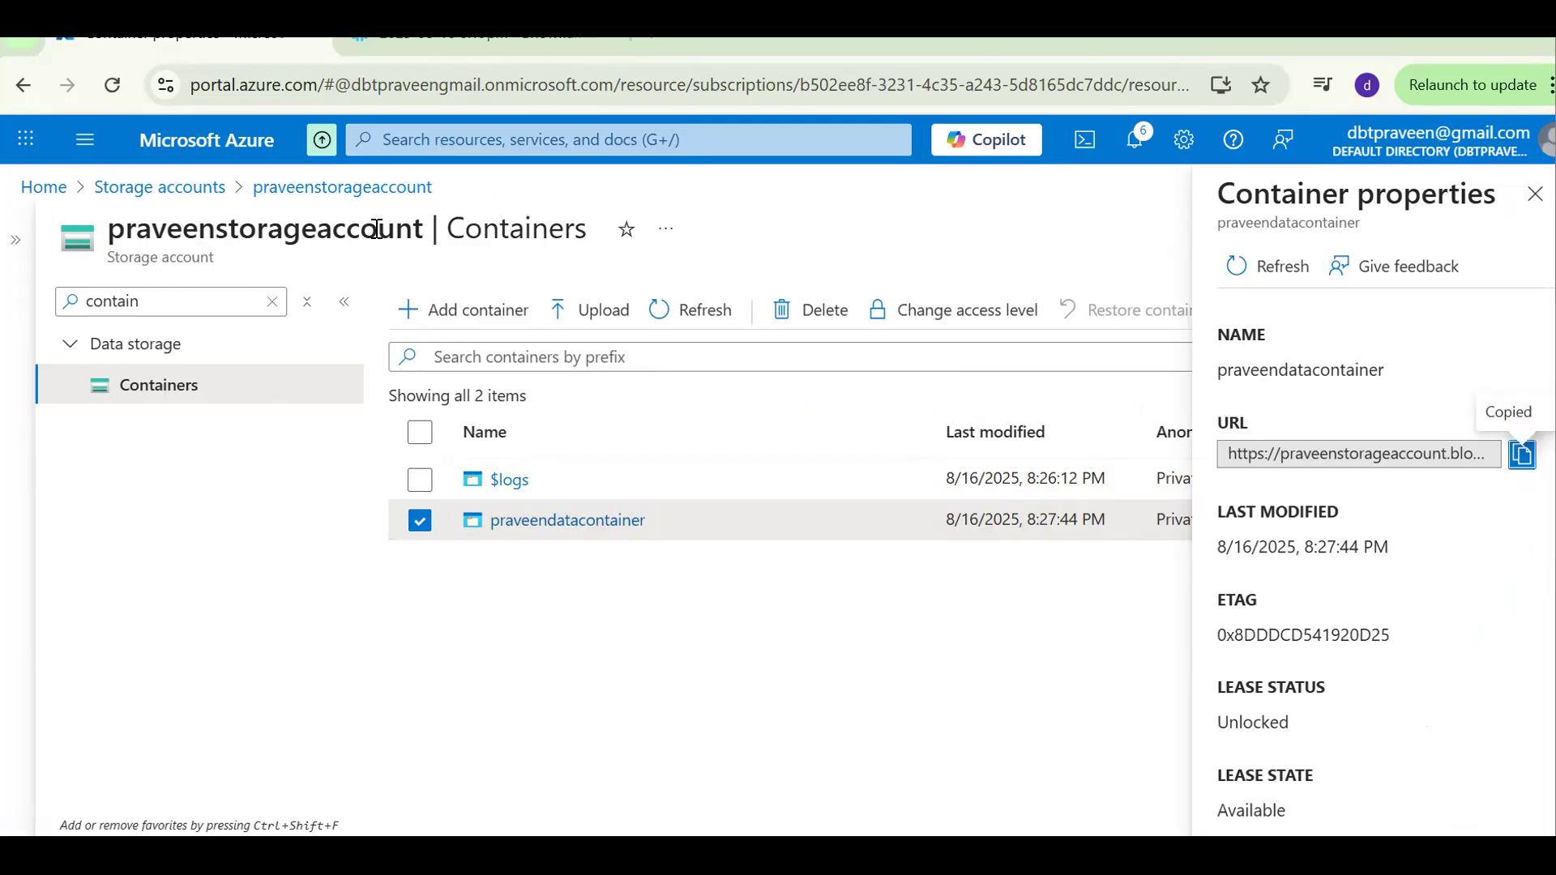
left_click(369, 50)
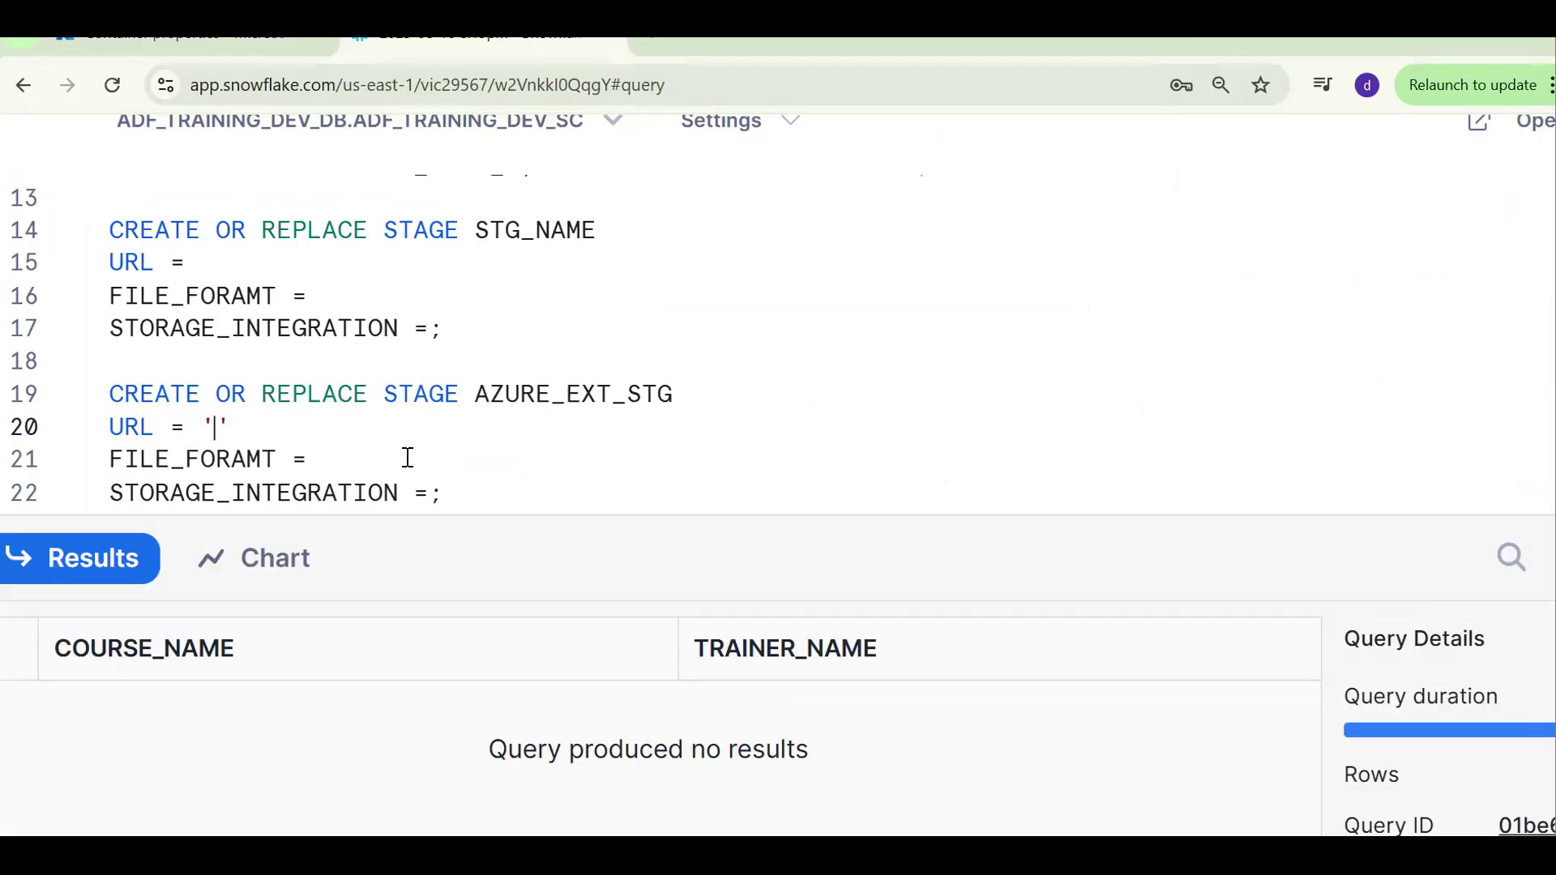
key("ctrl+v")
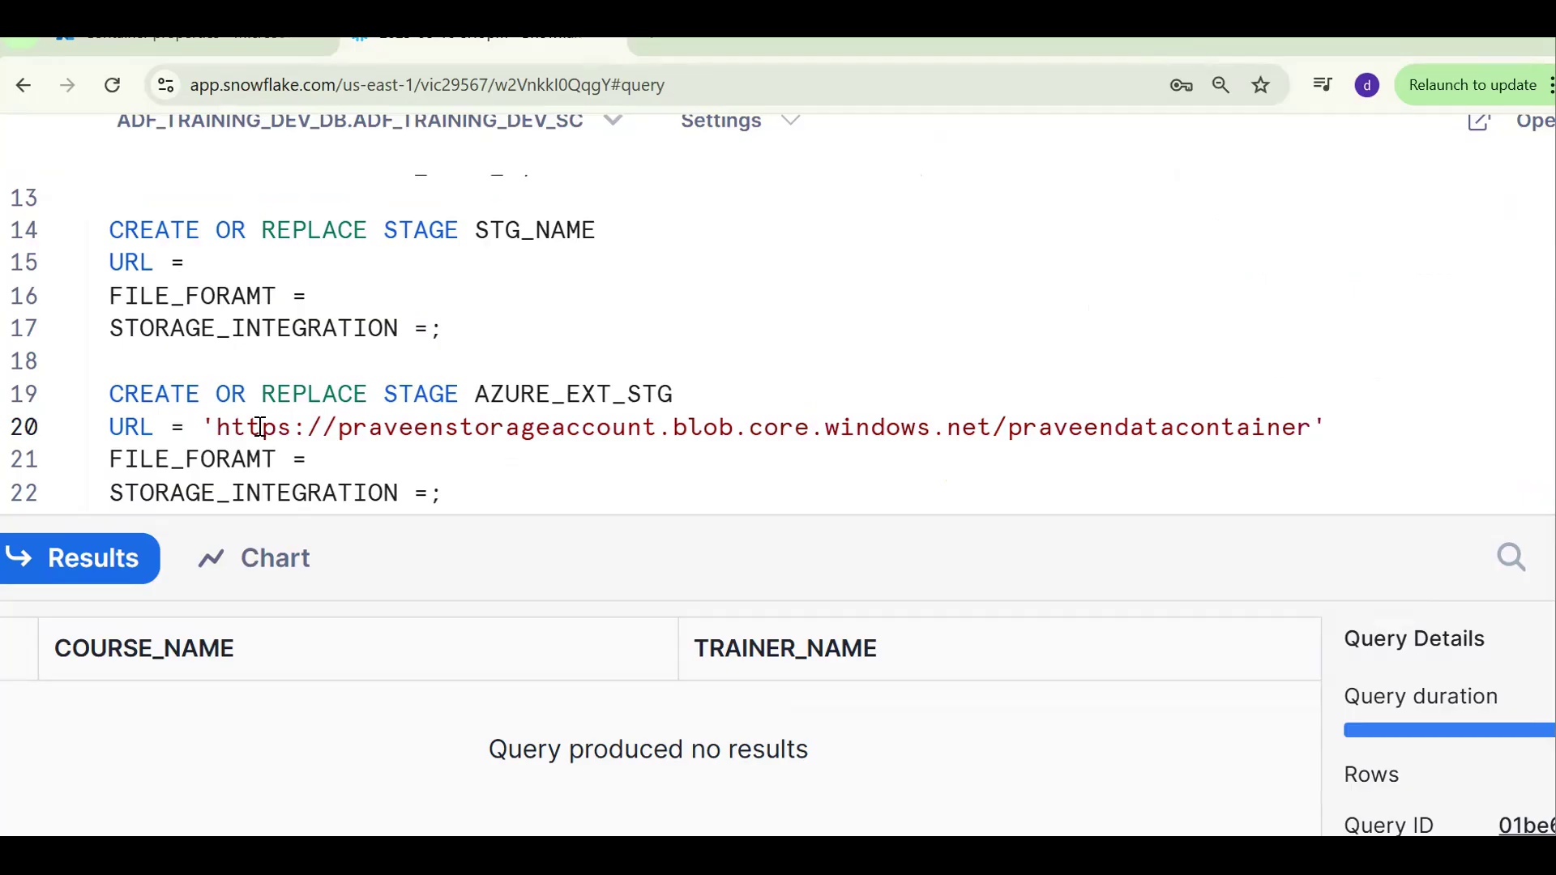
- Replace the https prefix of the AZURE_EXT_STG URL with azure
double_click(260, 427)
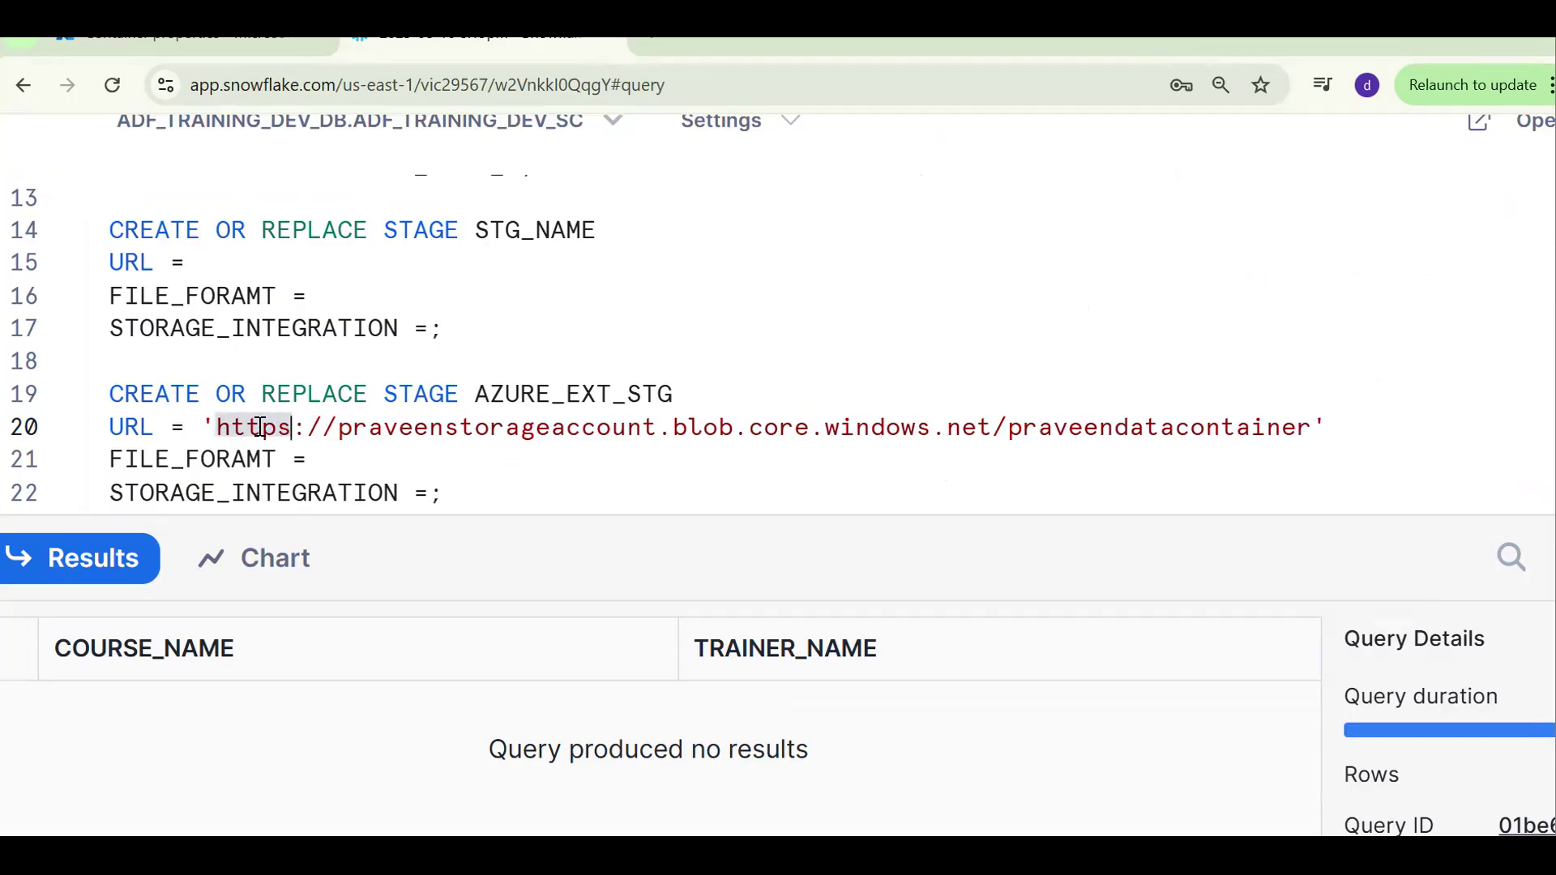
type("azure")
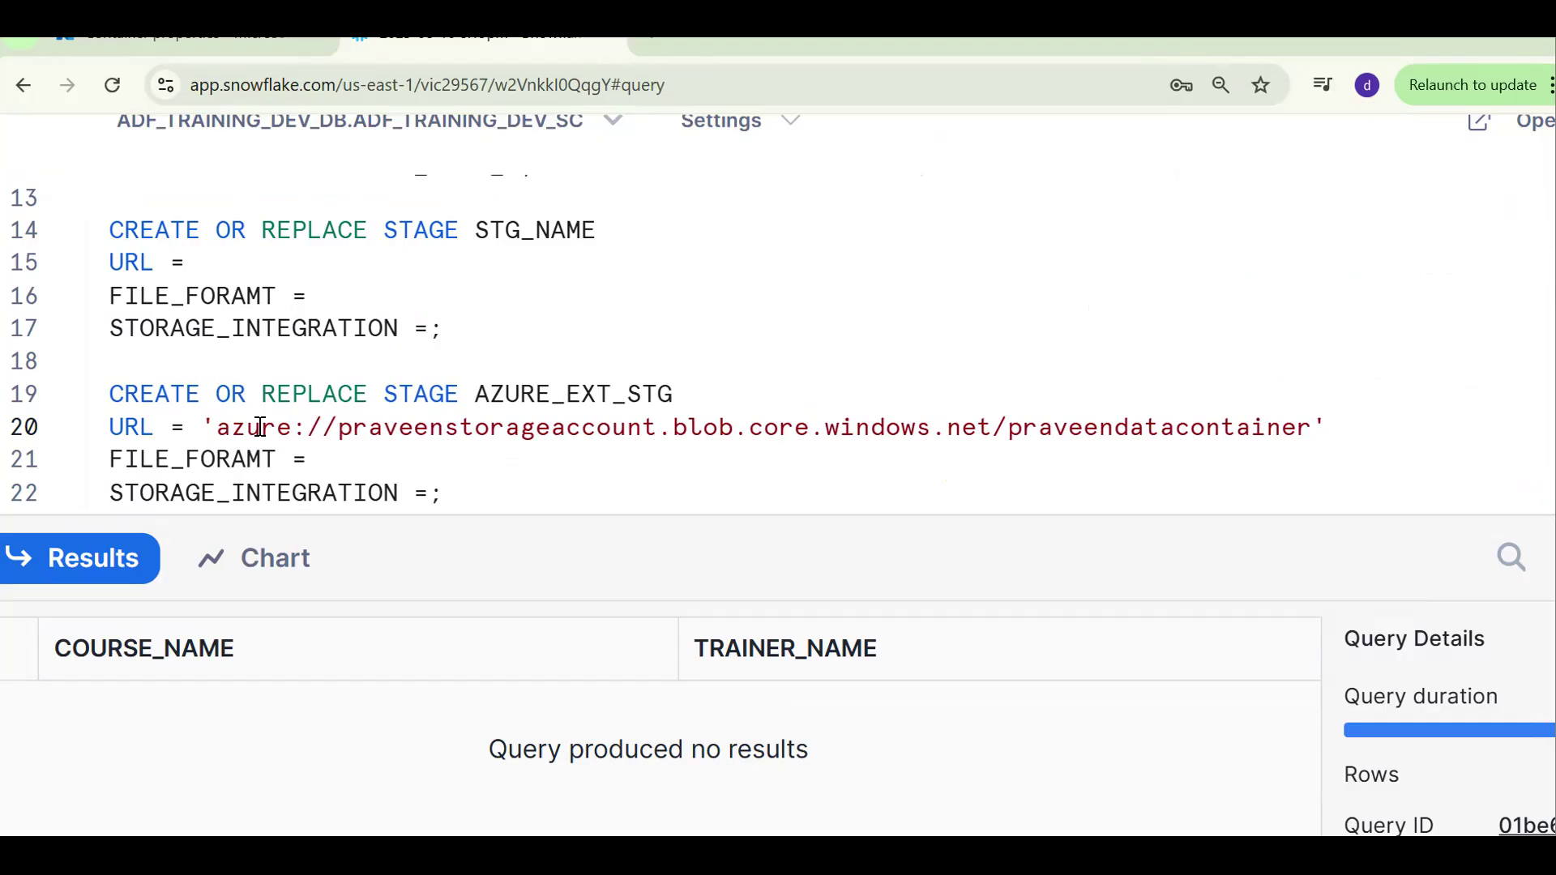
double_click(261, 427)
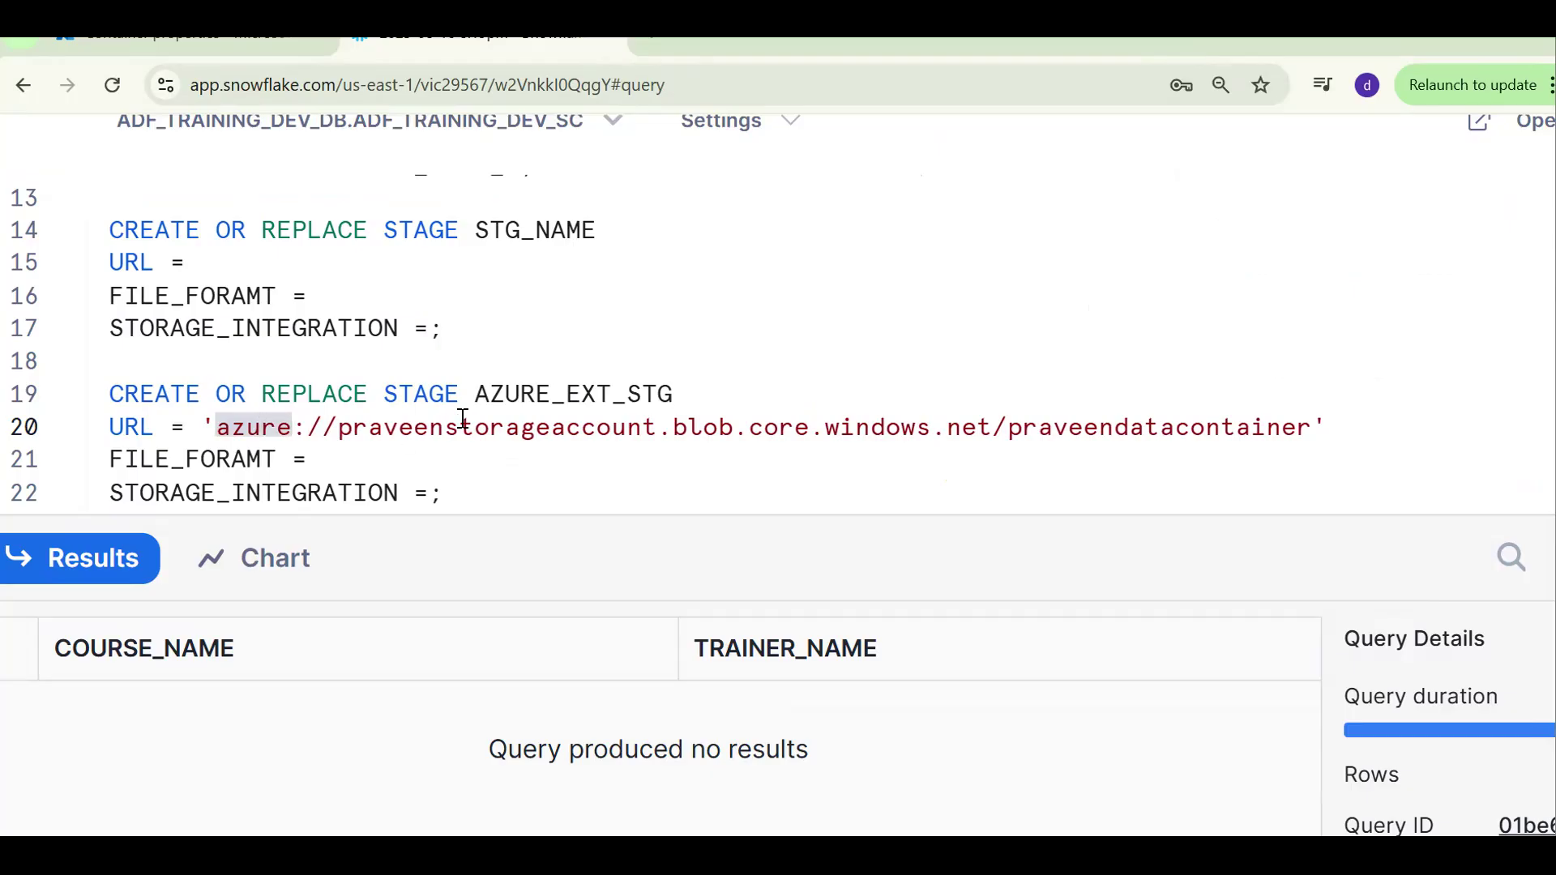
left_click(213, 428)
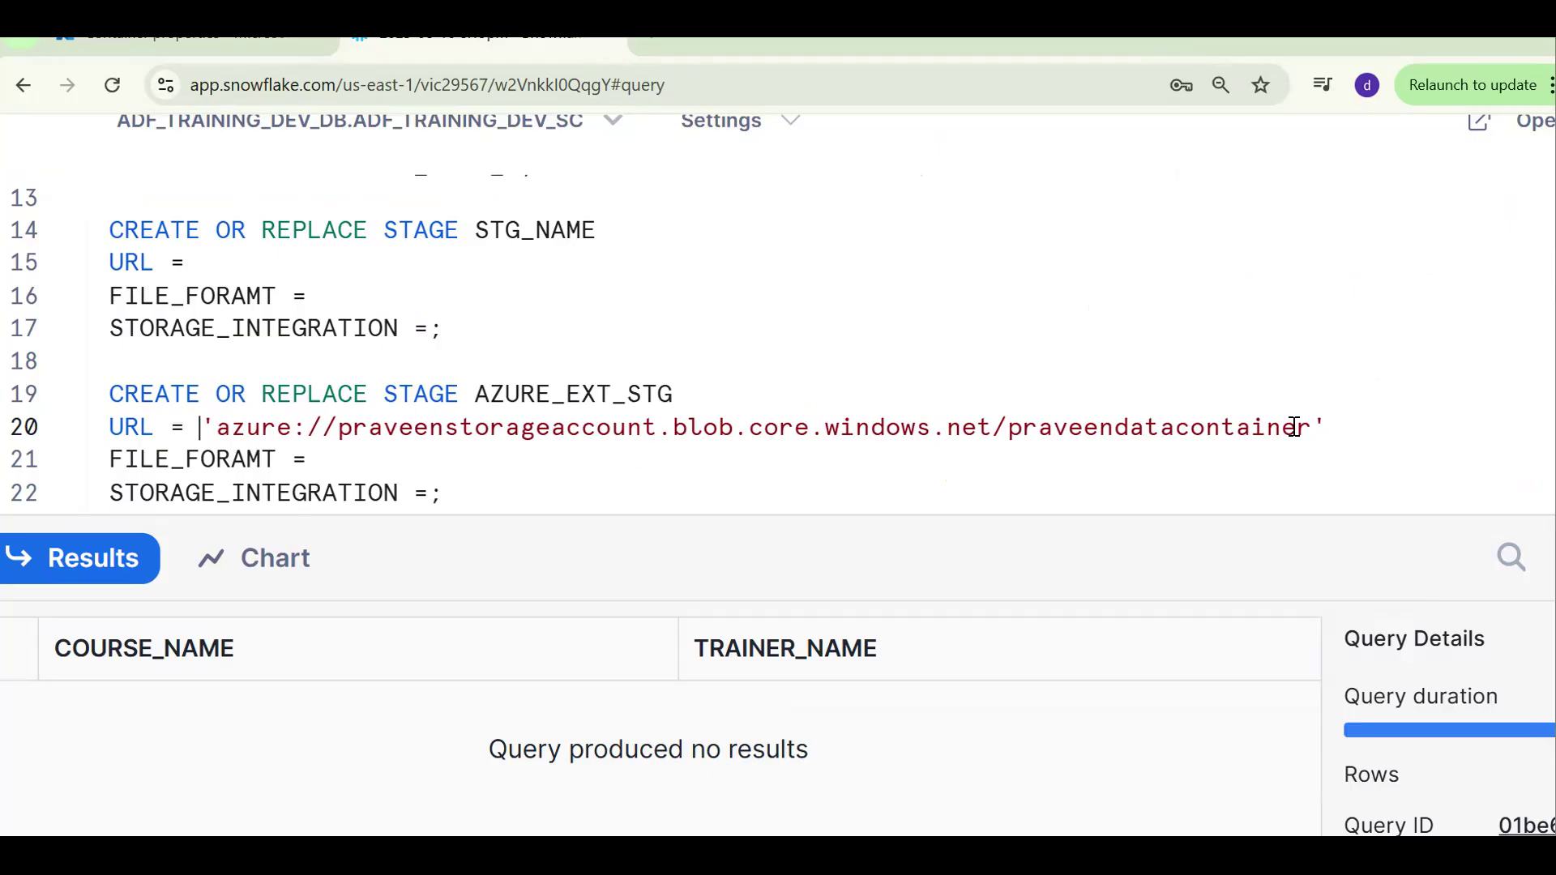
left_click(1335, 426, "shift")
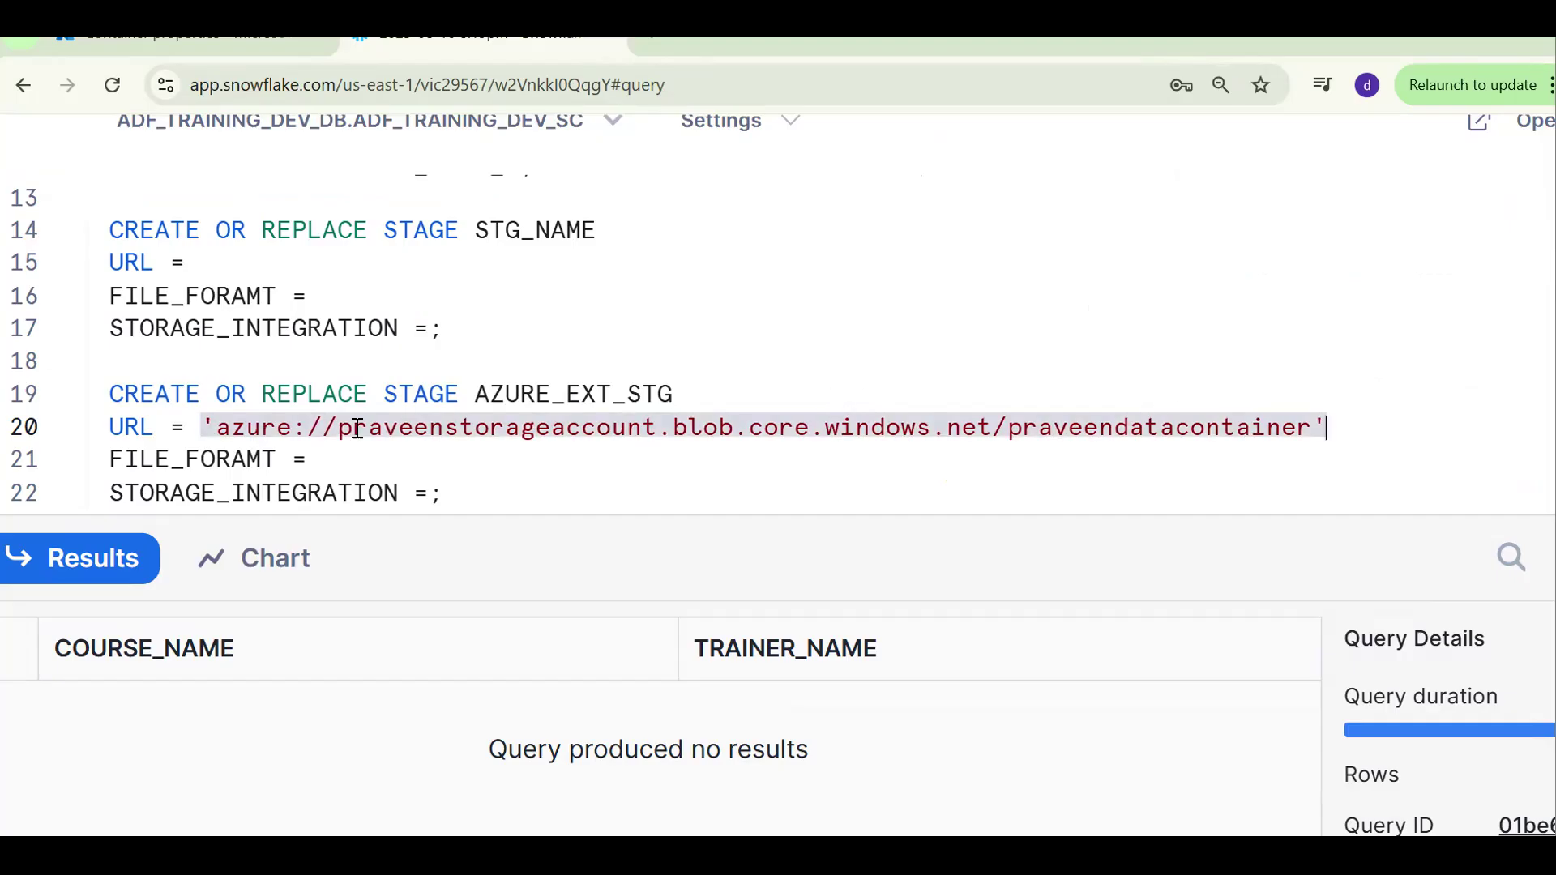
double_click(1131, 425)
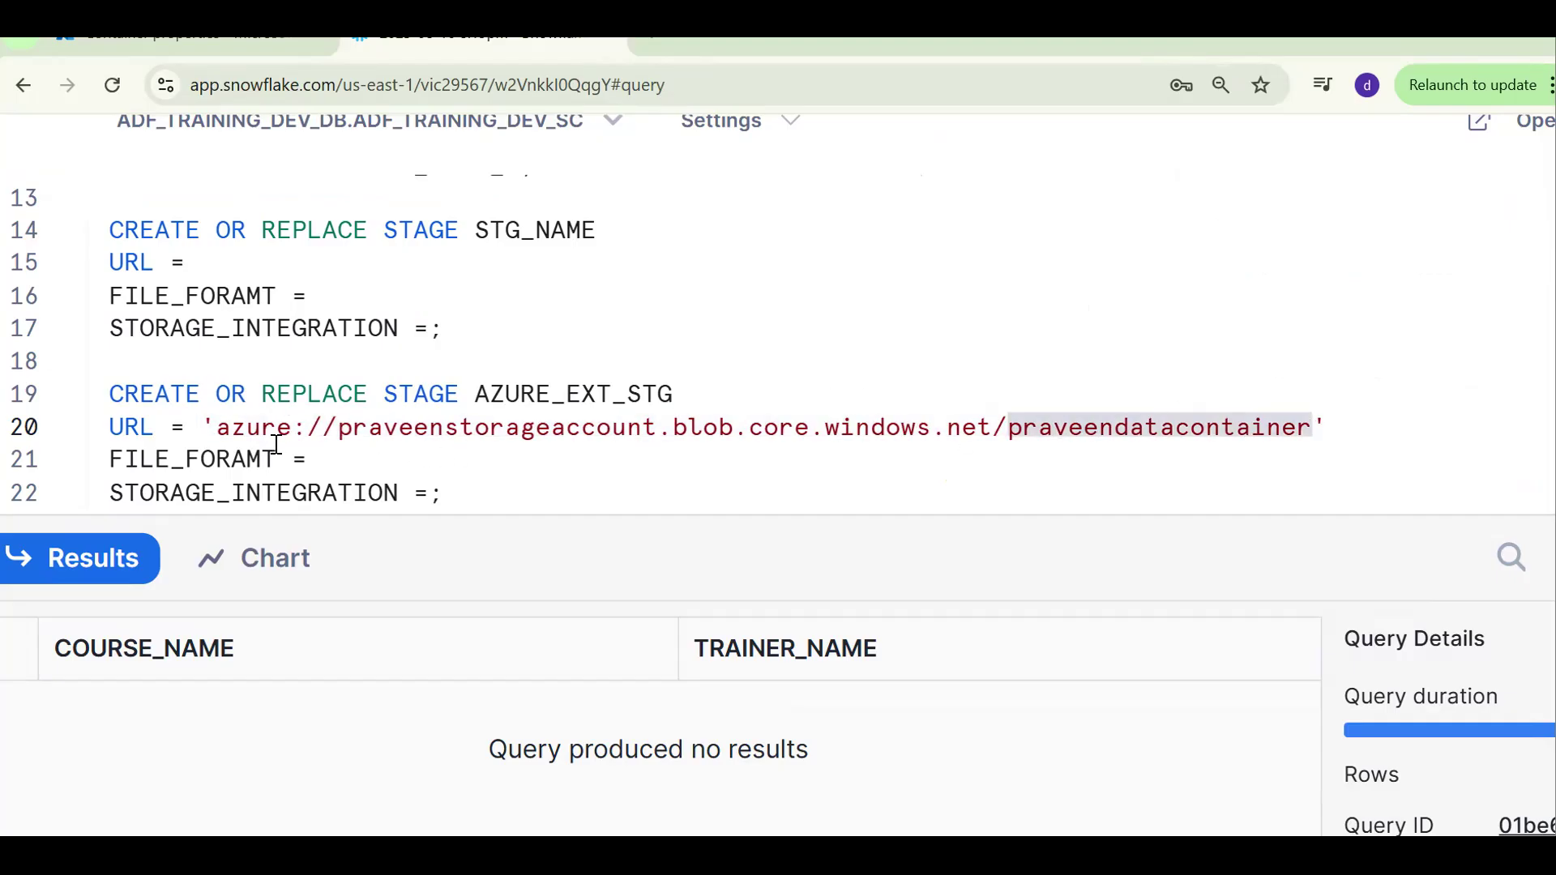
- Set the file format of the AZURE_EXT_STG stage to CSV_FILE_FORMAT
left_click(320, 461)
type("CS")
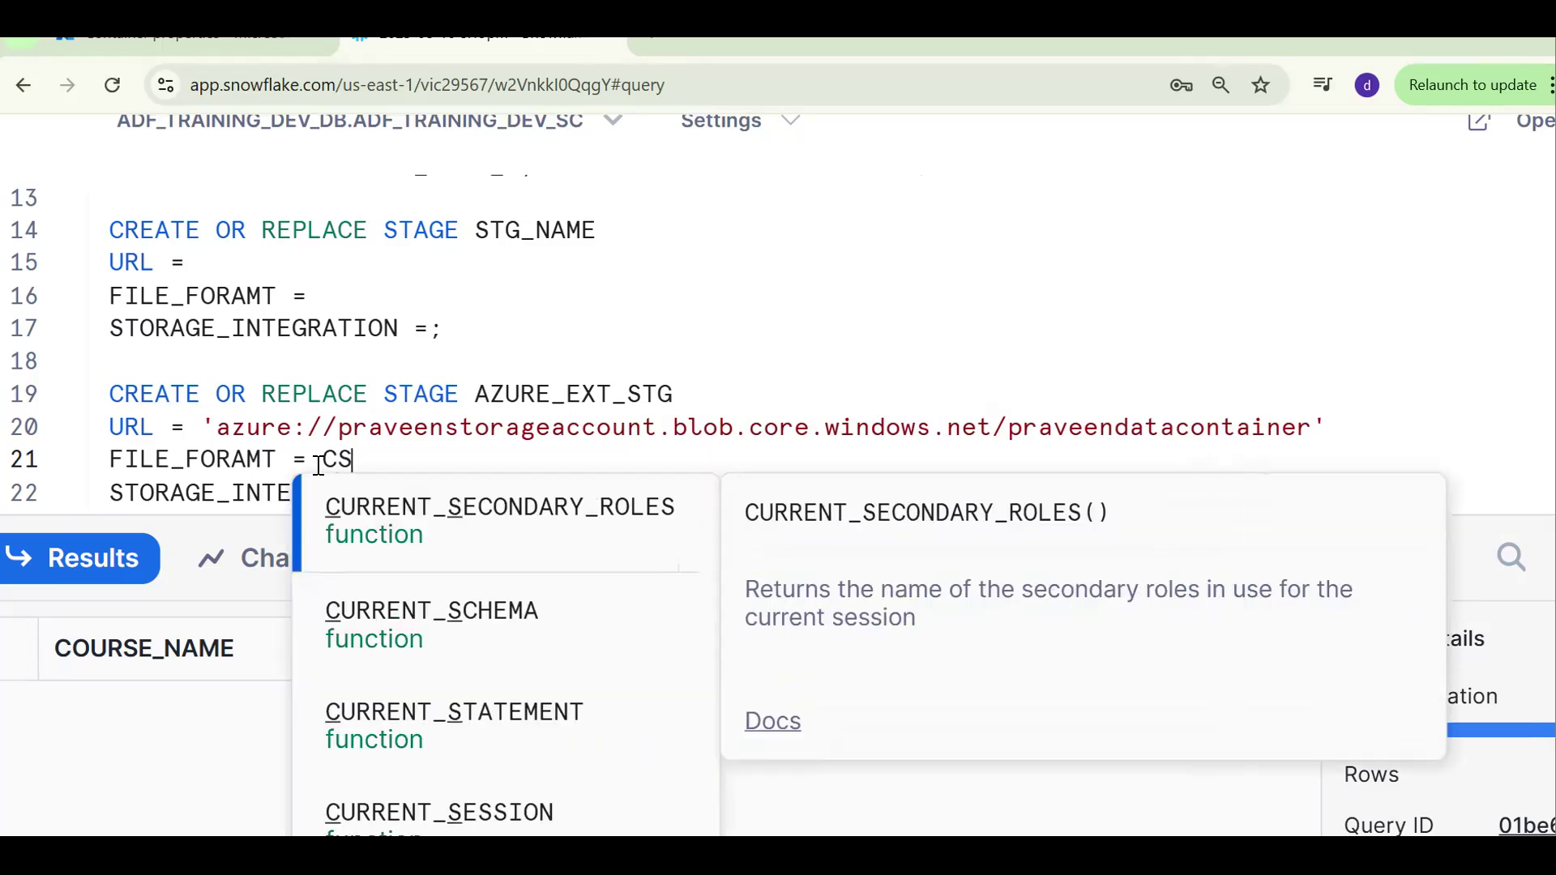
type("V_")
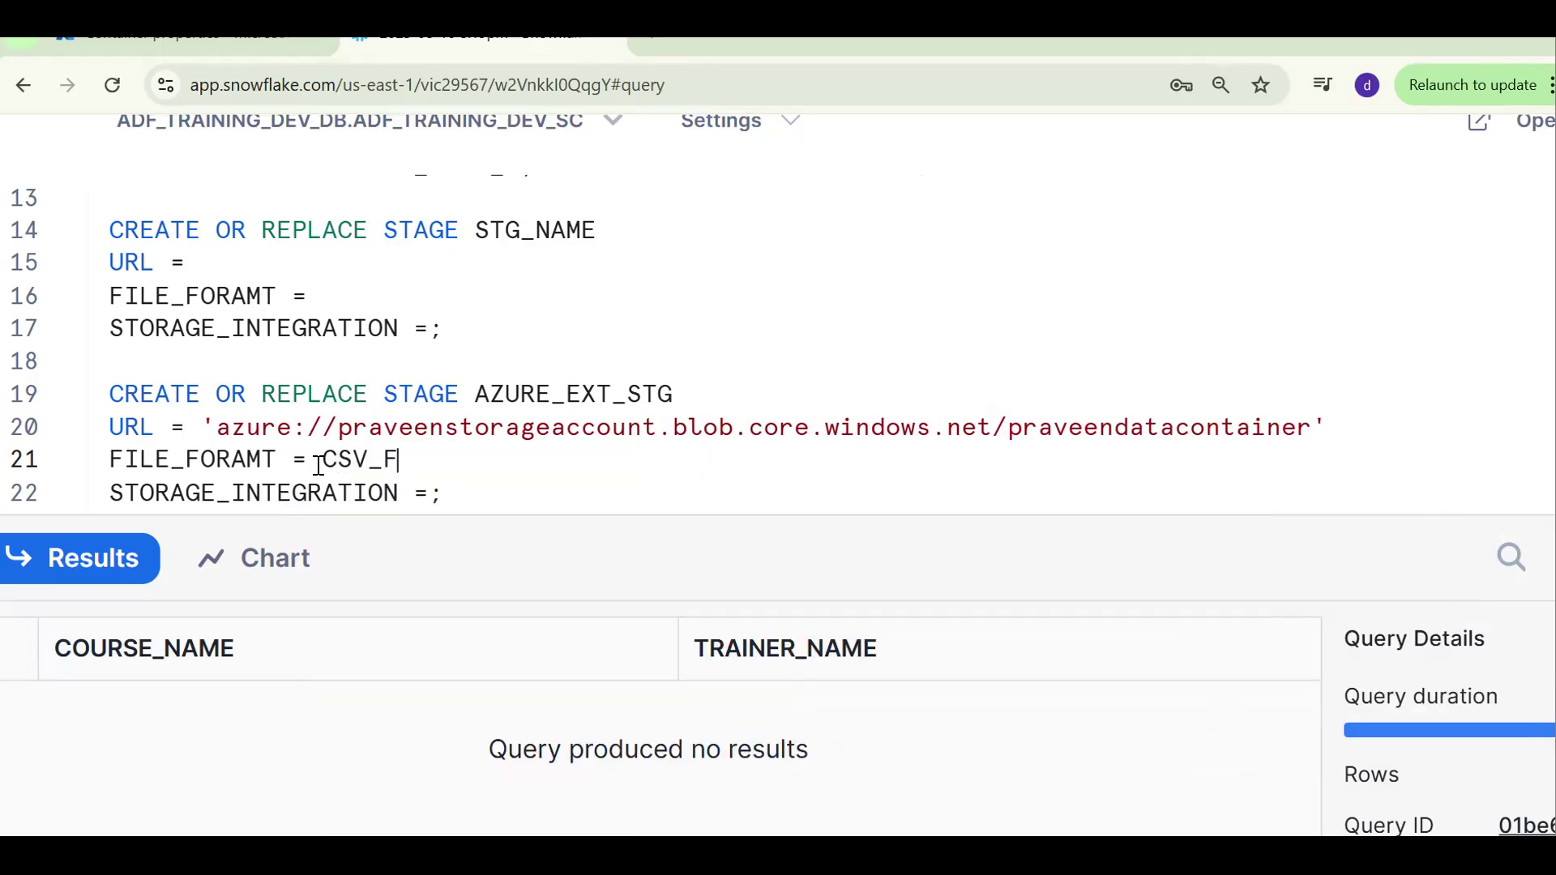
type("FILE_FORMAT")
- Set STORAGE_INTEGRATION of the AZURE_EXT_STG stage to AZURE_INTEGRATION
key("Down")
key("Left")
type("AZURE")
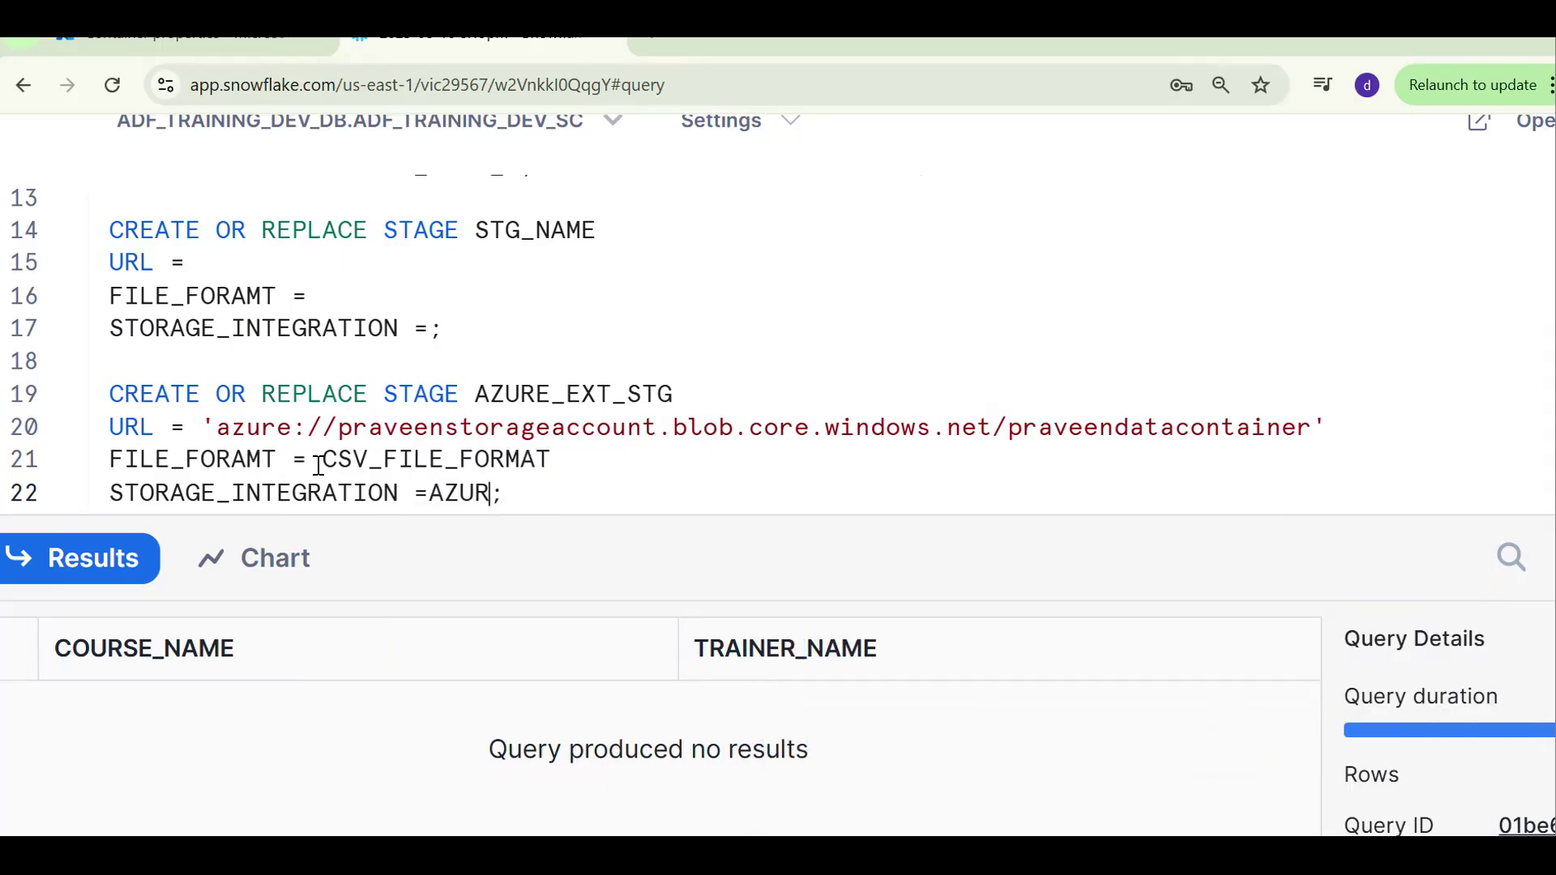
type("_ST")
type("I")
key("BackSpace")
key("BackSpace")
key("BackSpace")
type("INTEGRARIO")
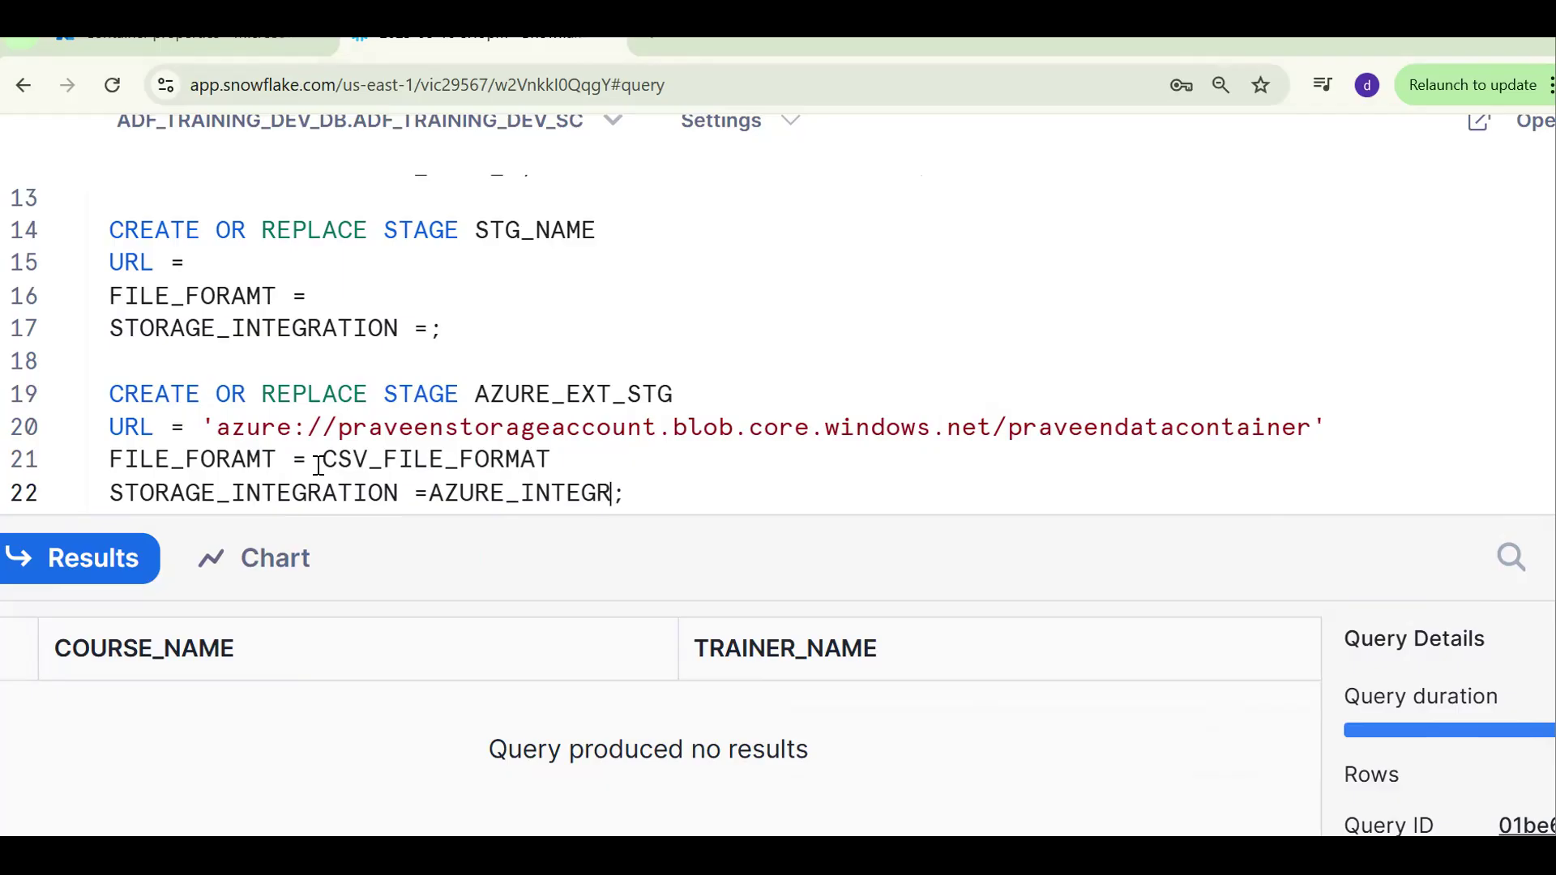
type("N")
left_click(246, 436)
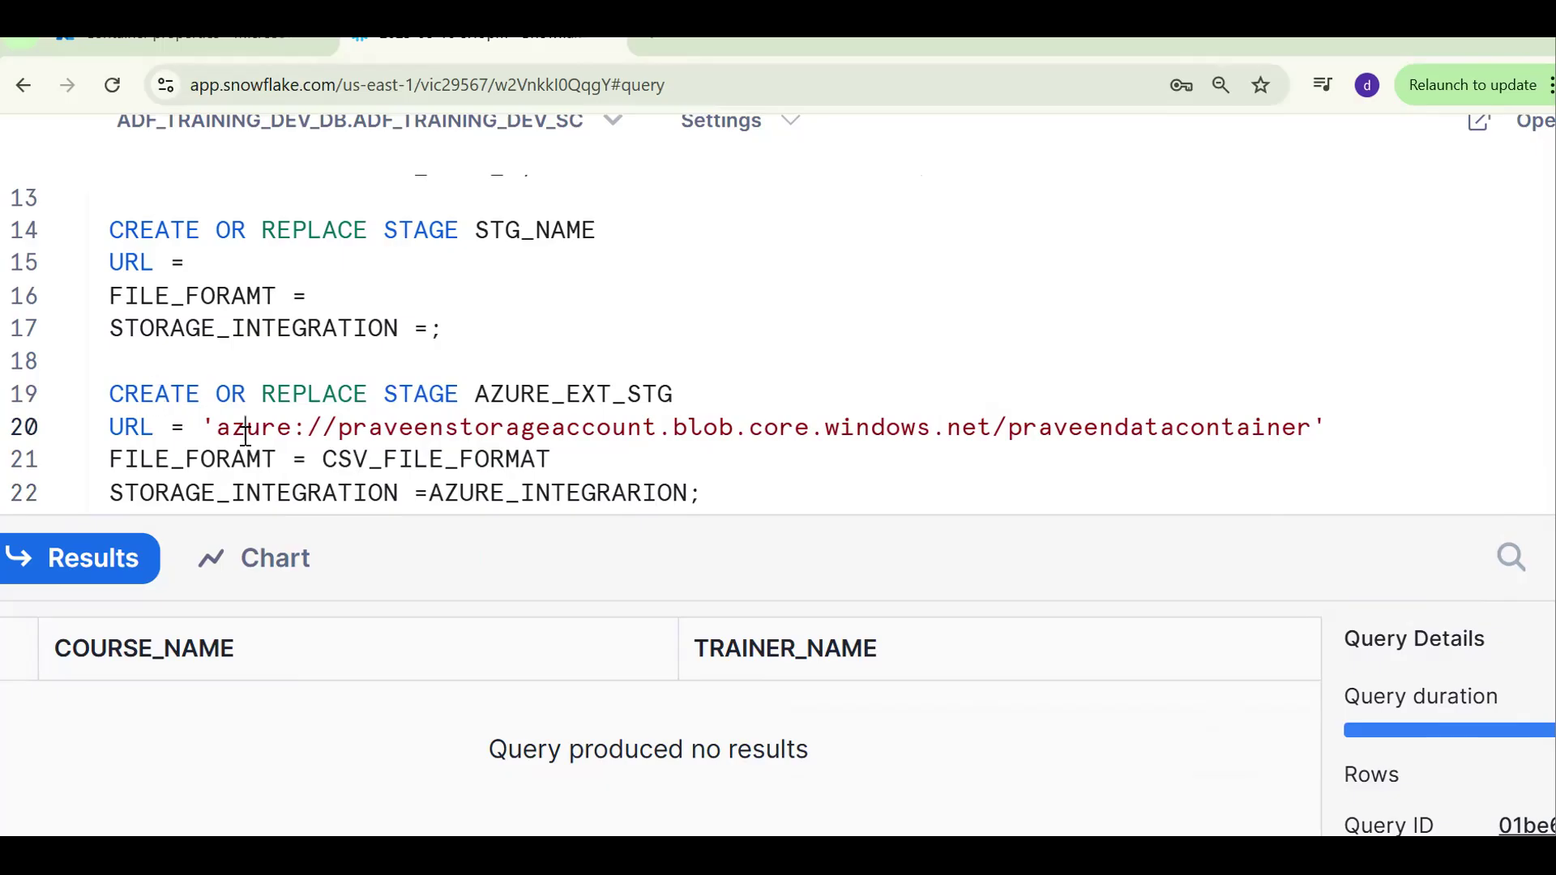
left_click(503, 462)
left_click(507, 474)
key("BackSpace")
type("T")
- Try to create the AZURE_EXT_STG stage by running its statement, and check the result message
key("ctrl+Return")
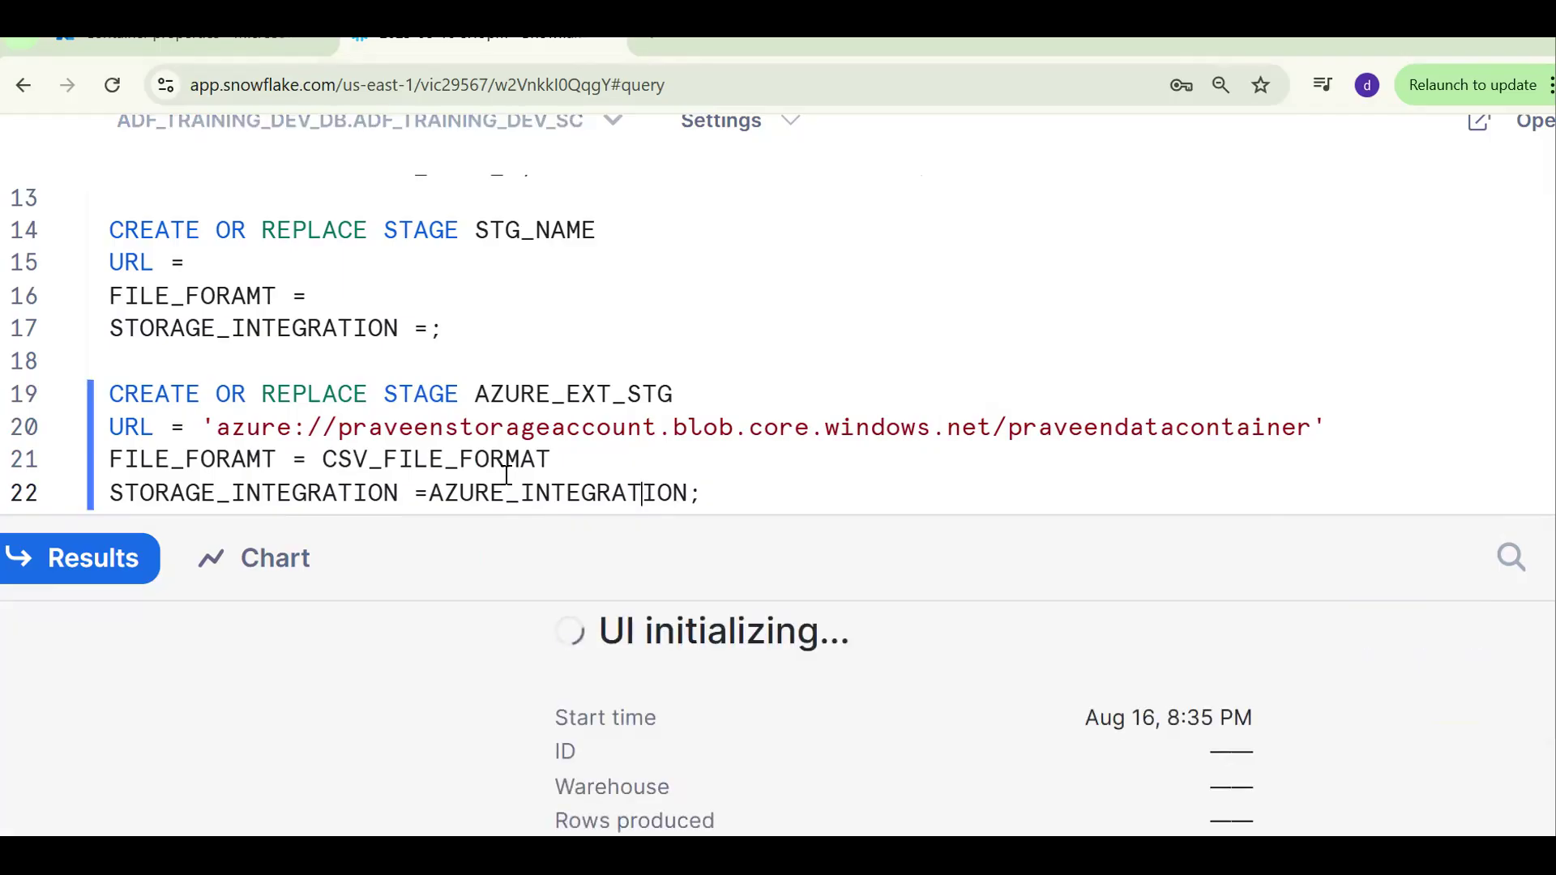
scroll(507, 474, "down", 3)
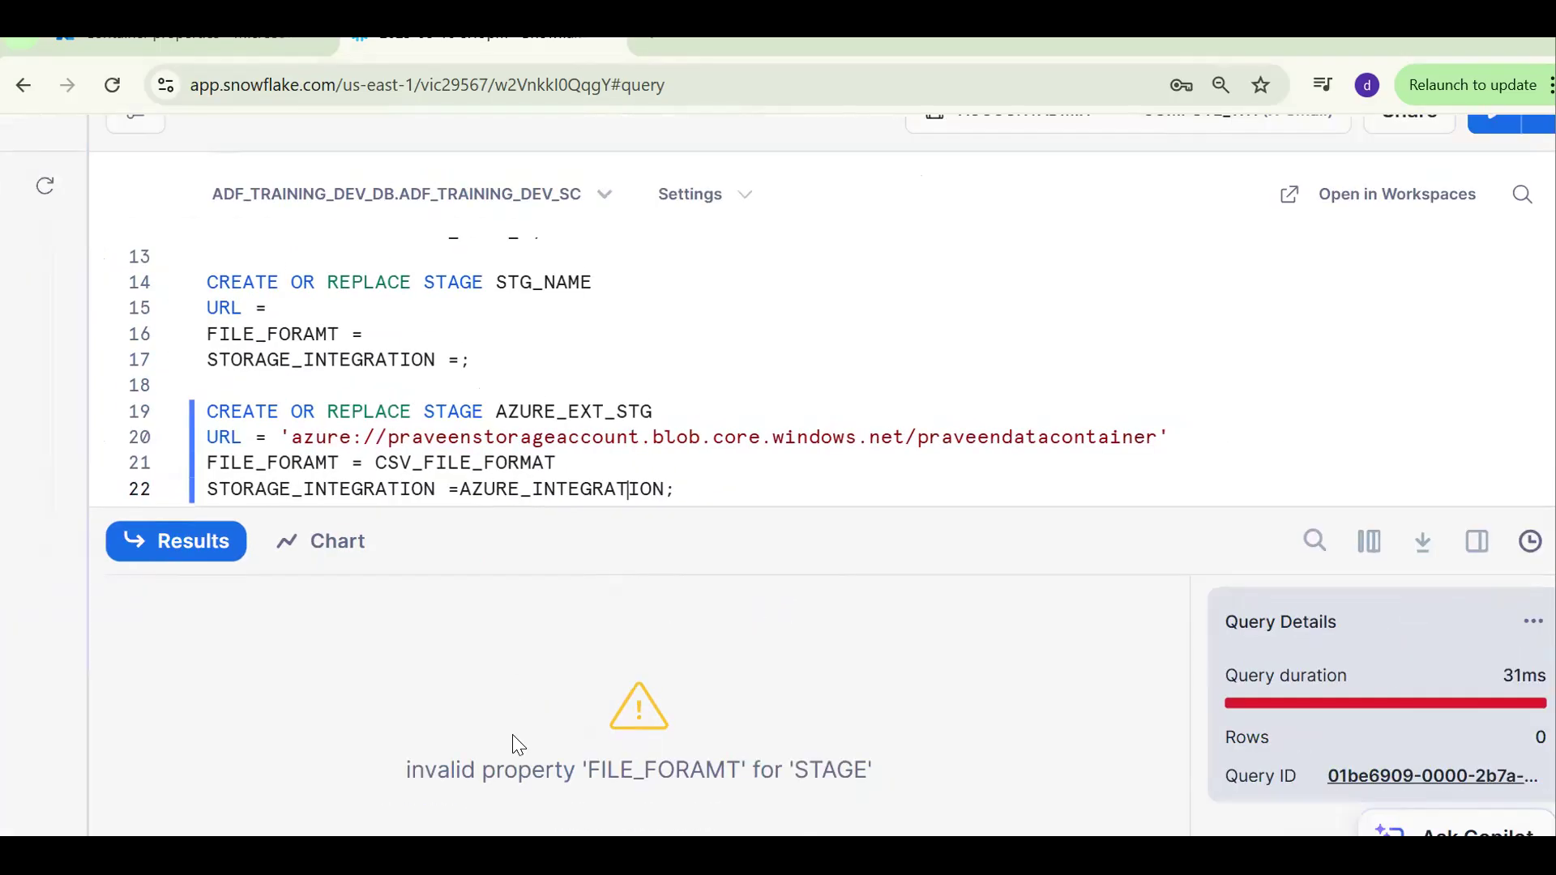
double_click(557, 771)
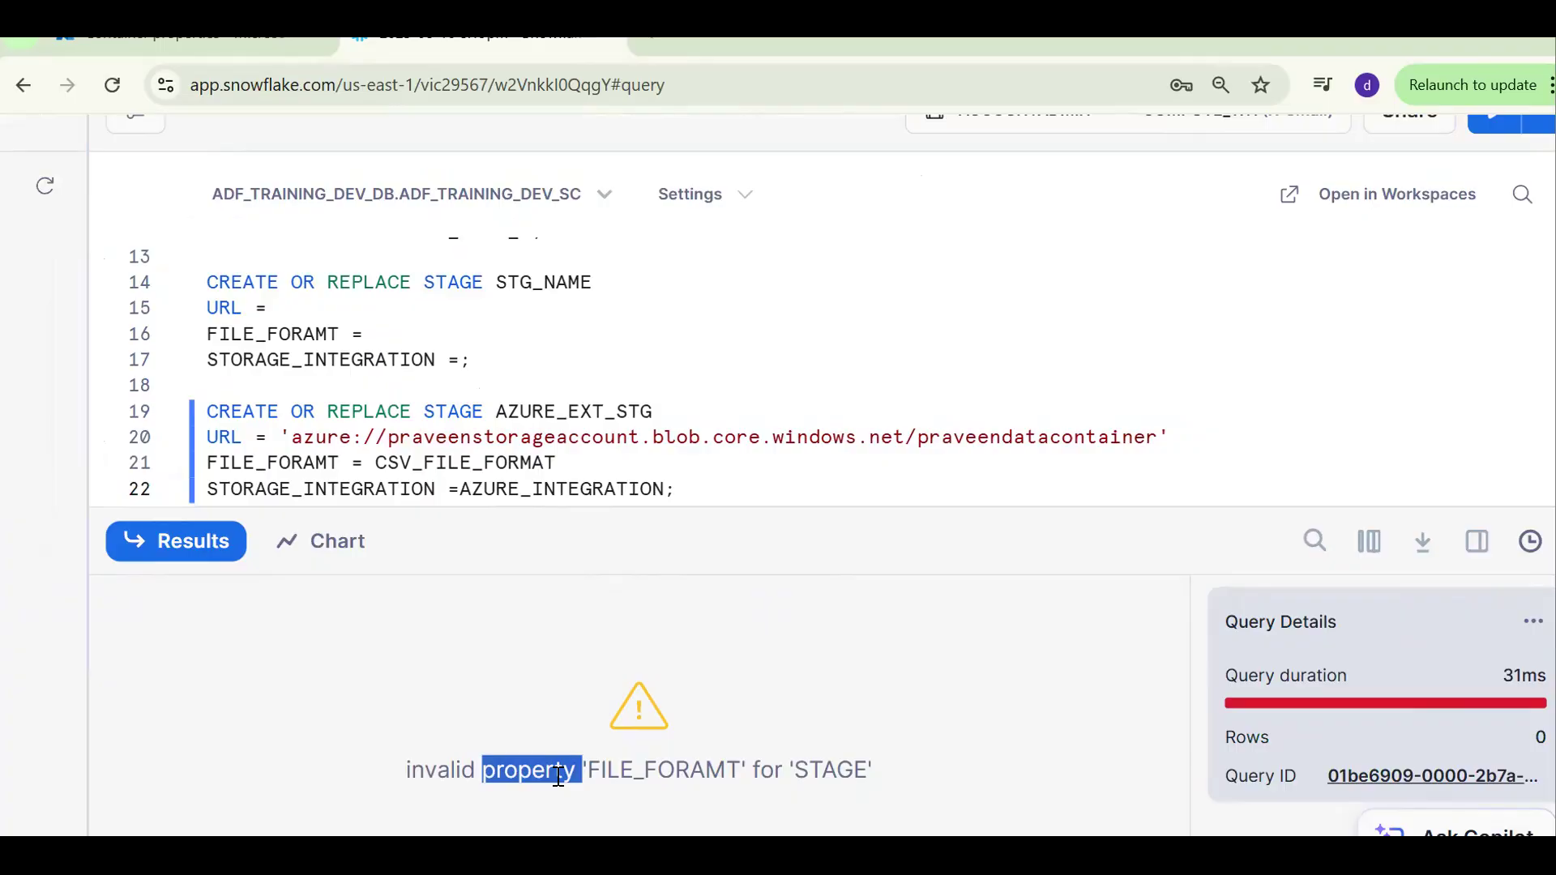
- Correct FILE_FORAMT to FILE_FORMAT in the AZURE_EXT_STG statement and run it again
left_click(321, 463)
key("BackSpace")
type("A")
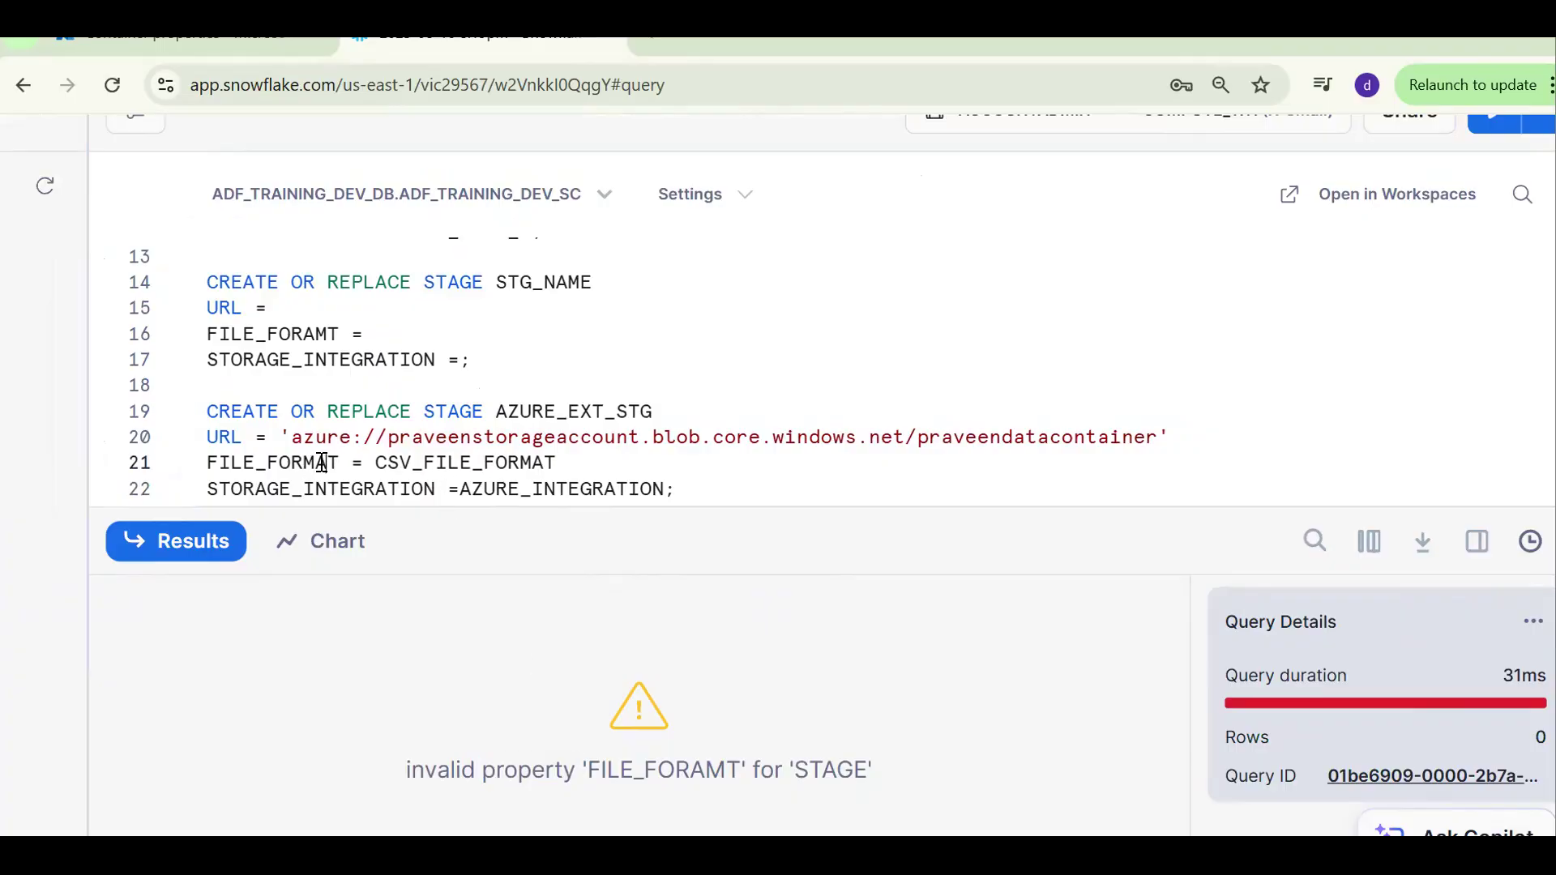
key("ctrl+Return")
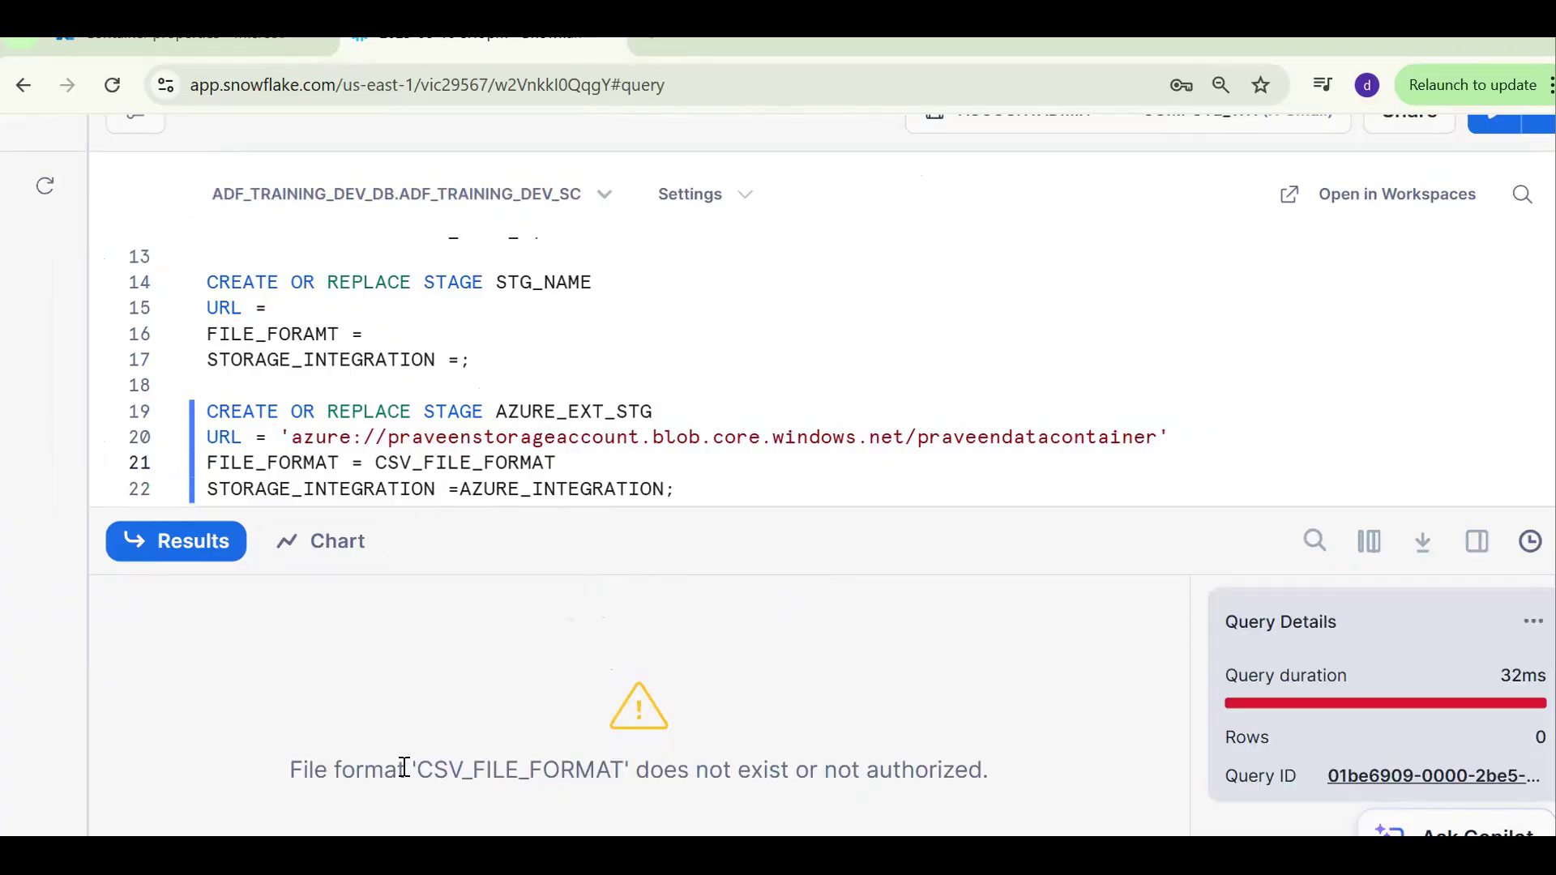
double_click(609, 760)
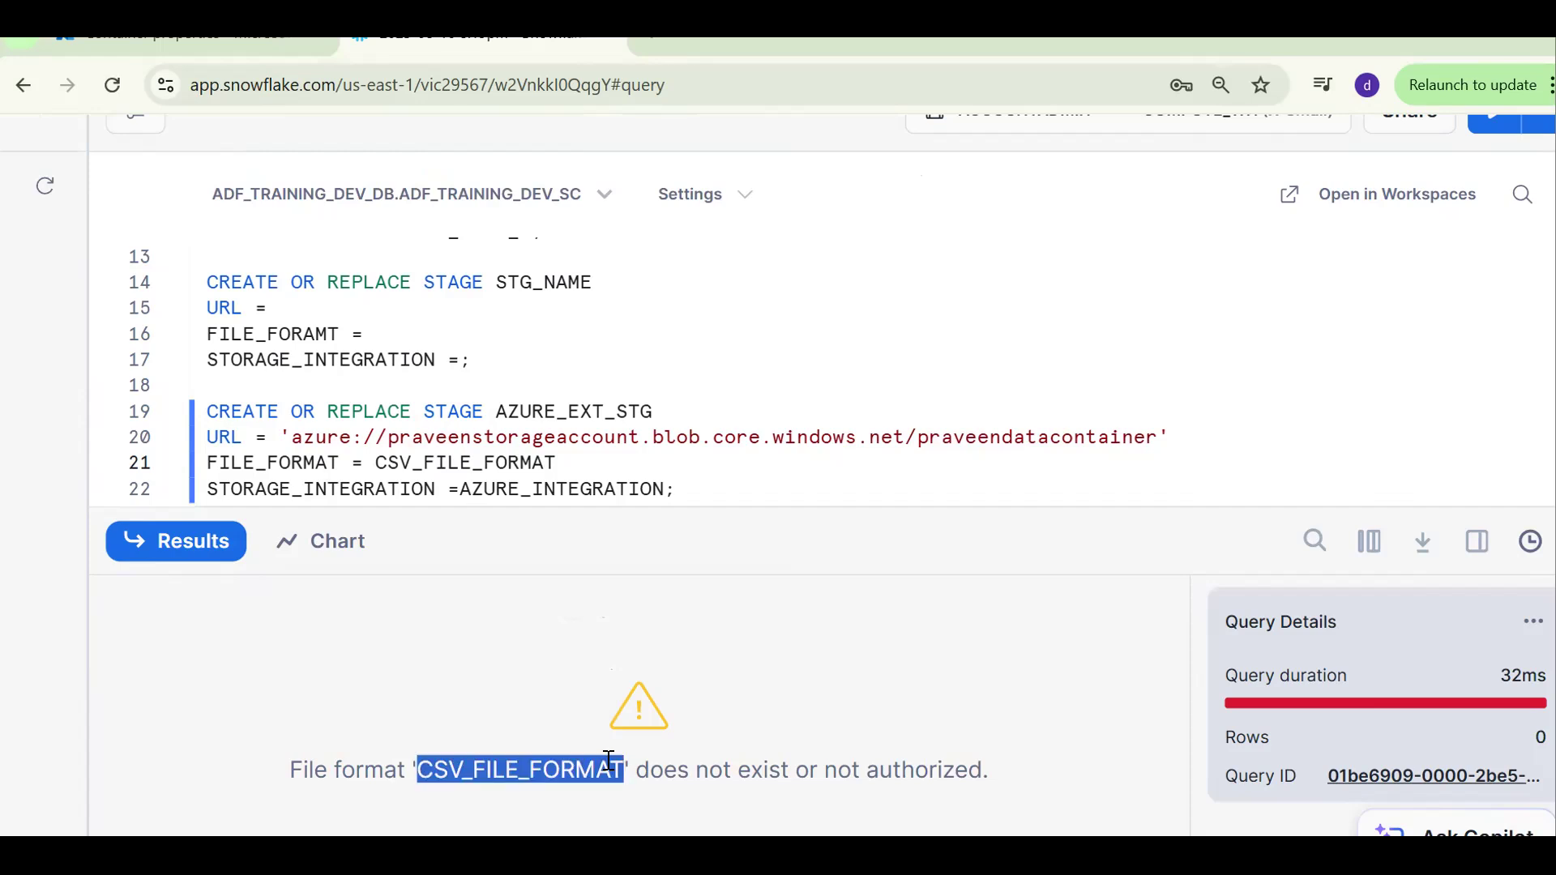
- Insert blank lines above the AZURE_EXT_STG statement and write "CREATE OR REPLACE FILE FORMAT CSV_FILE_FORMAT" there
left_click(394, 384)
key("Return")
key("Return")
key("Return")
key("Up")
key("Up")
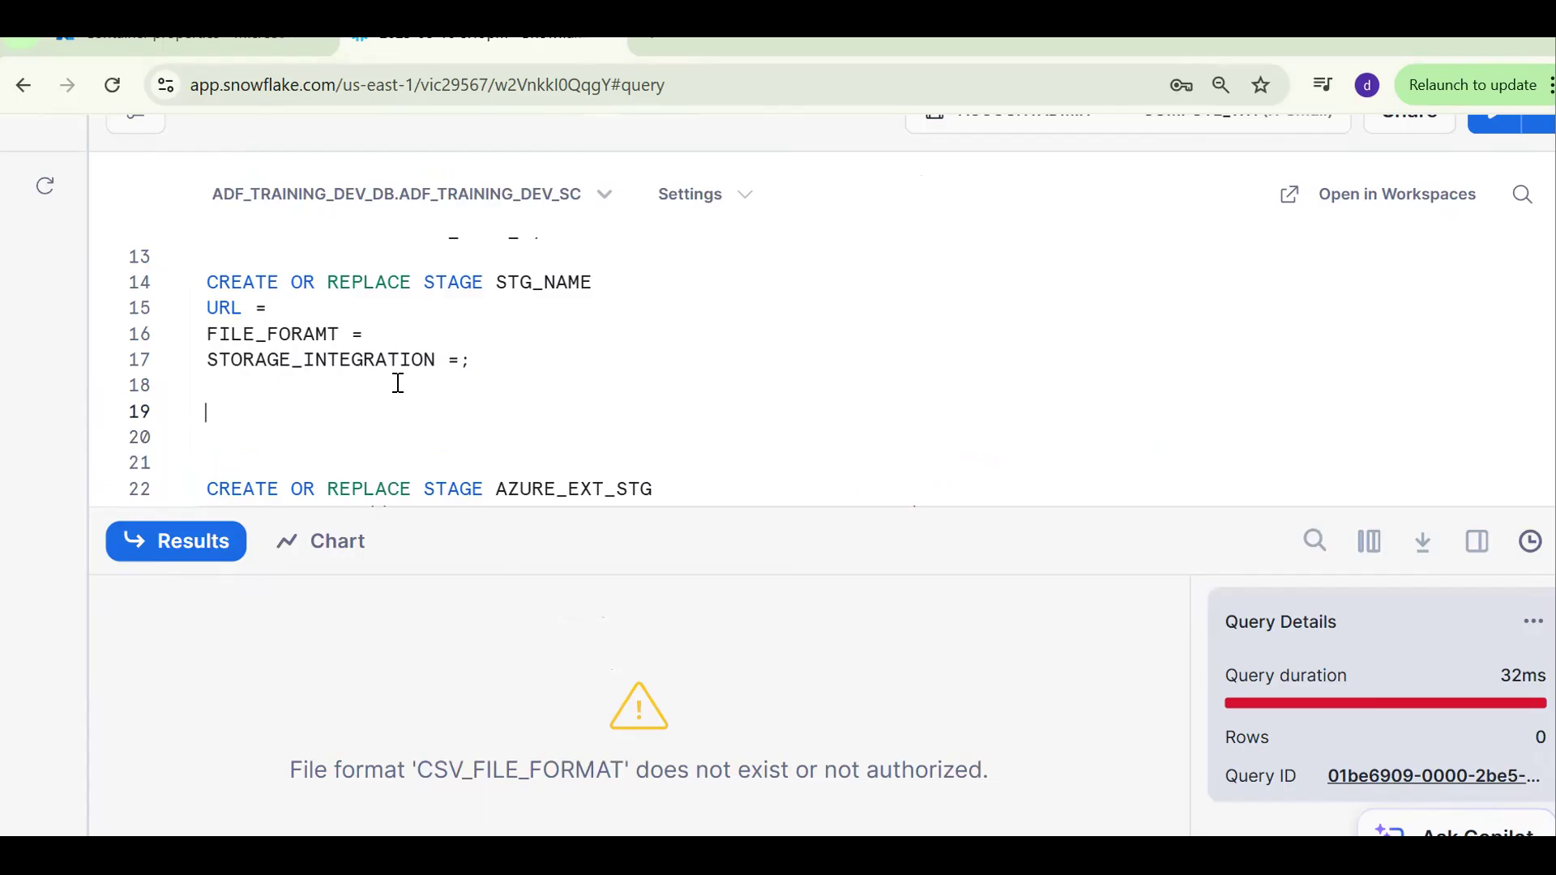
type("CREATE OR REPLA")
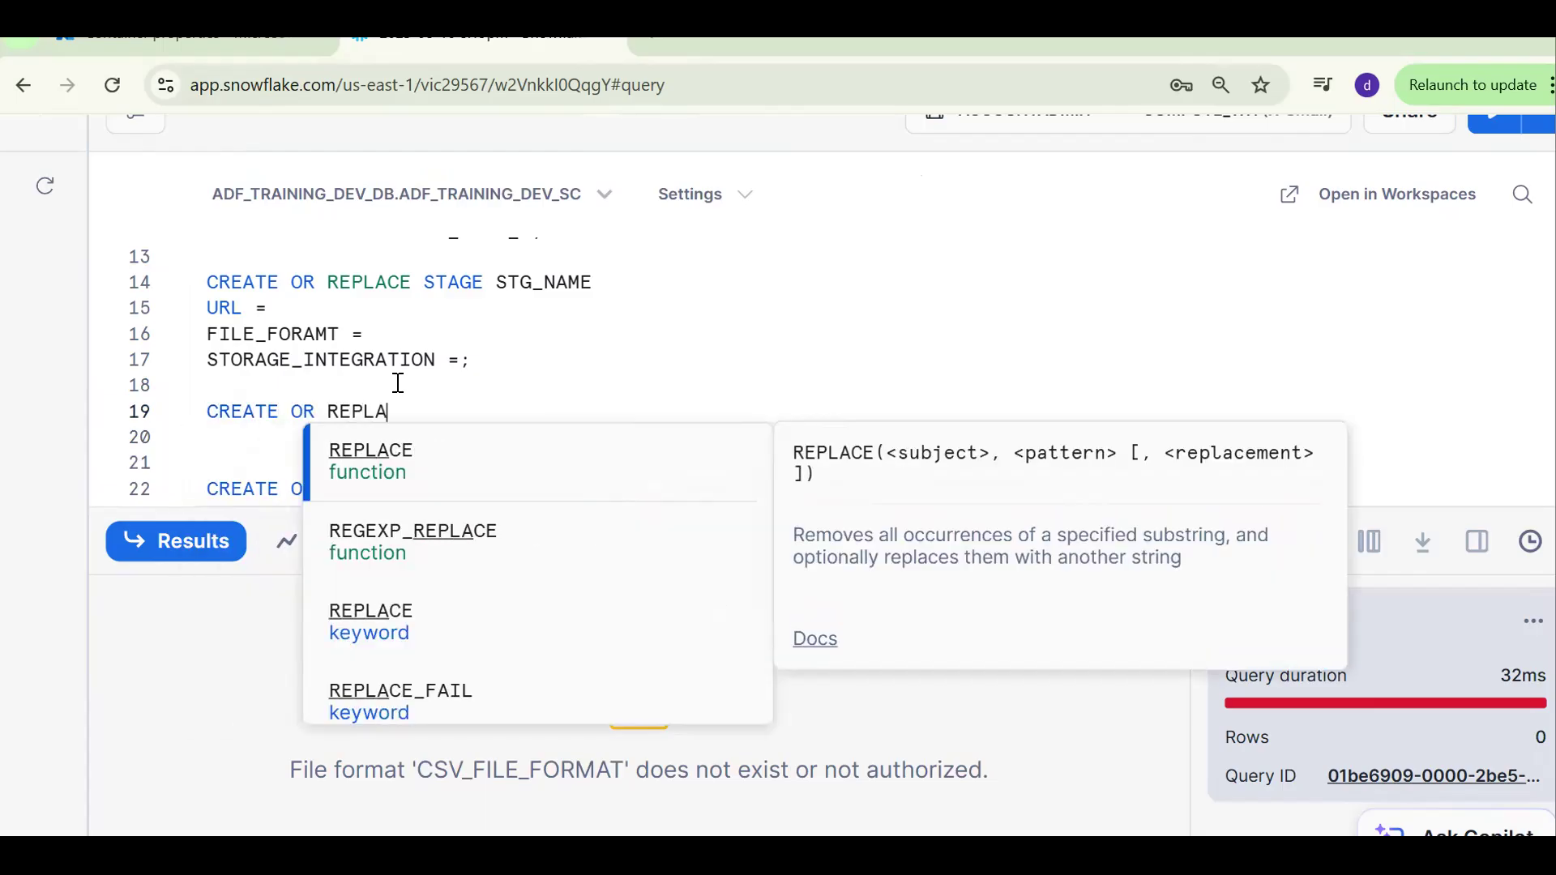
type("CE FILE FP")
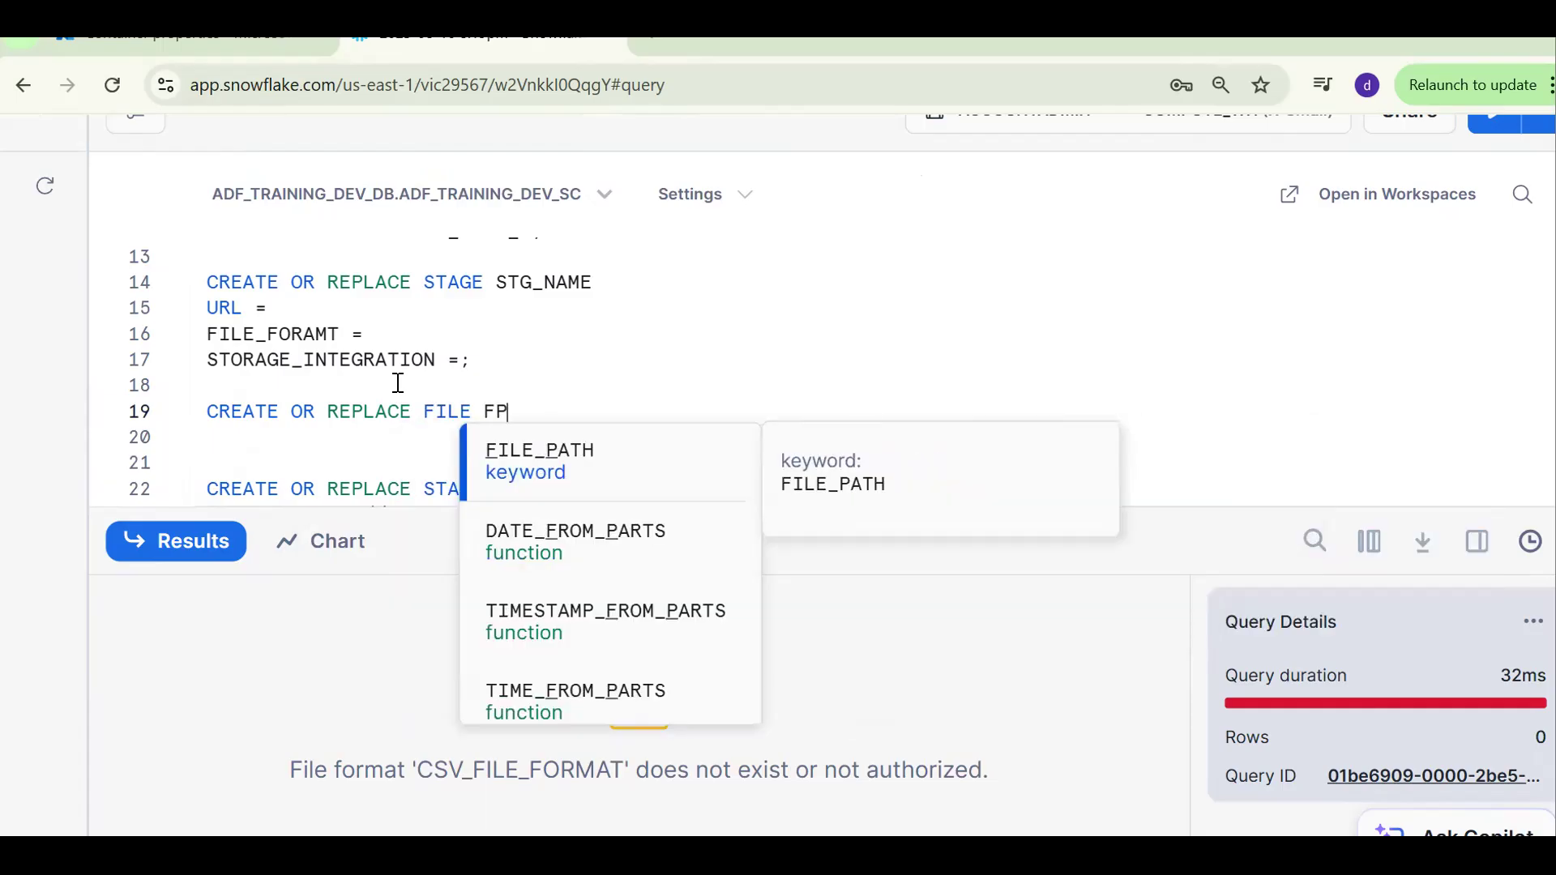
key("BackSpace")
type("OR")
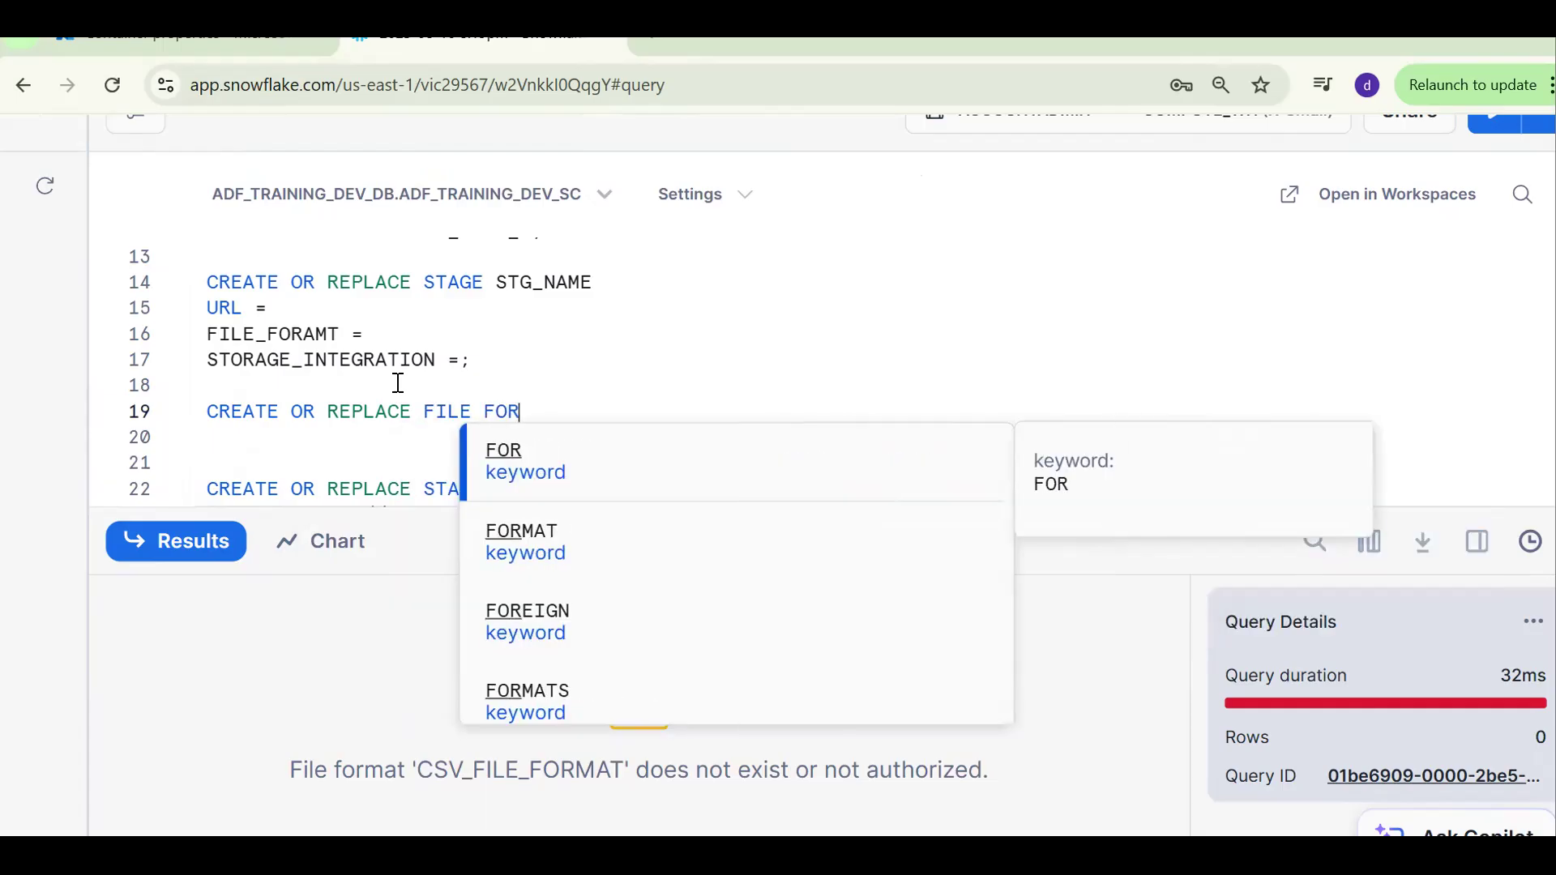
type("MAT CSV_FILE_FORMAT")
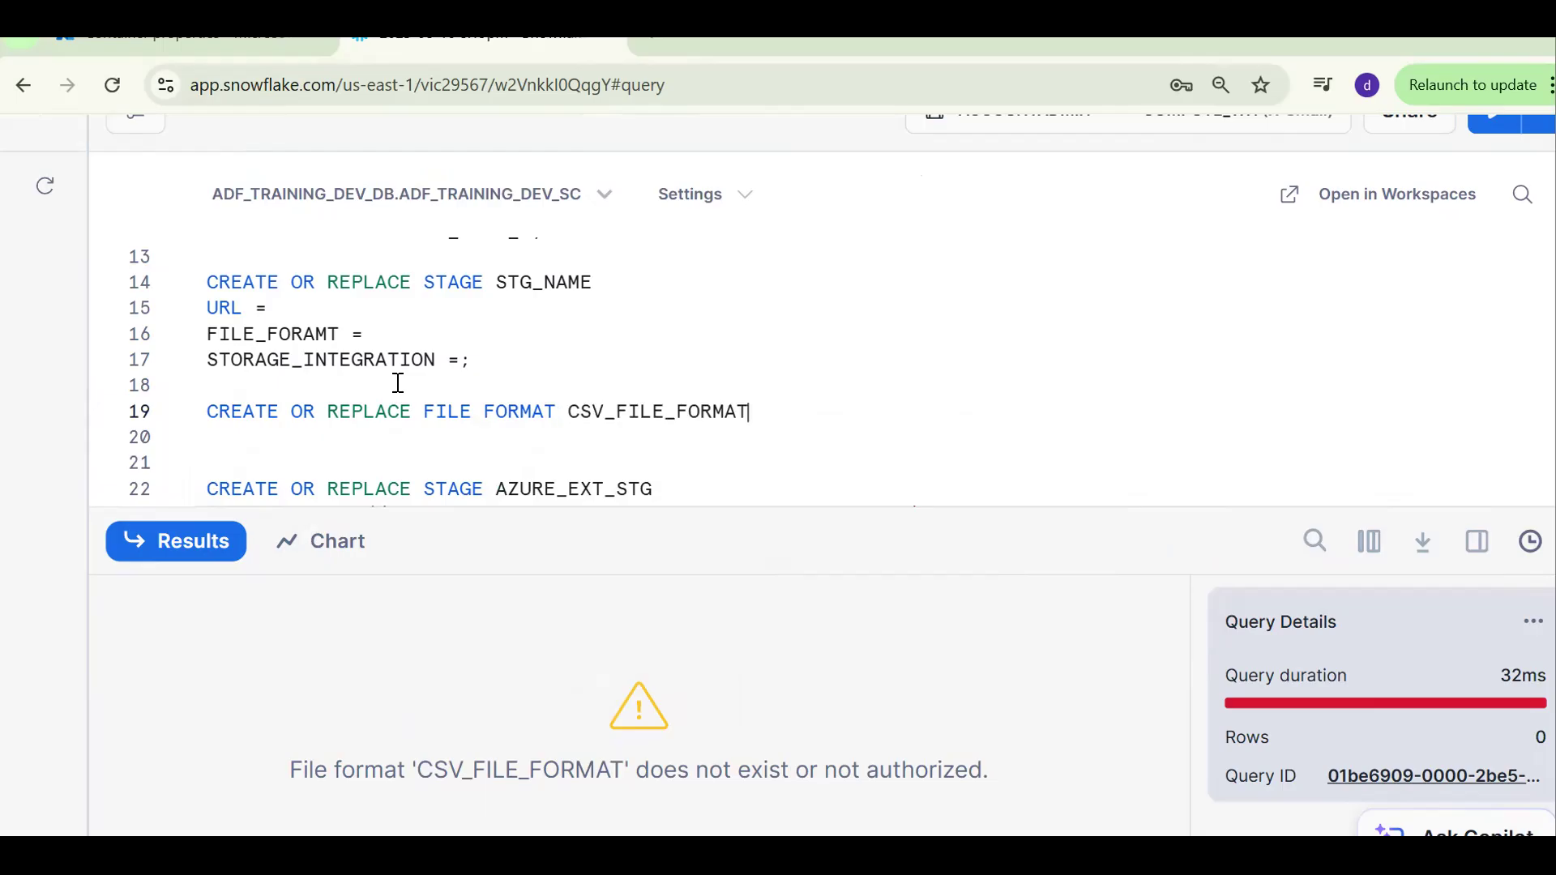
- Add TYPE = CSV and SKIP_HEADER = 1 on separate lines below the CSV_FILE_FORMAT header
key("Return")
type("TYPE  = CSV")
key("Return")
type("SK")
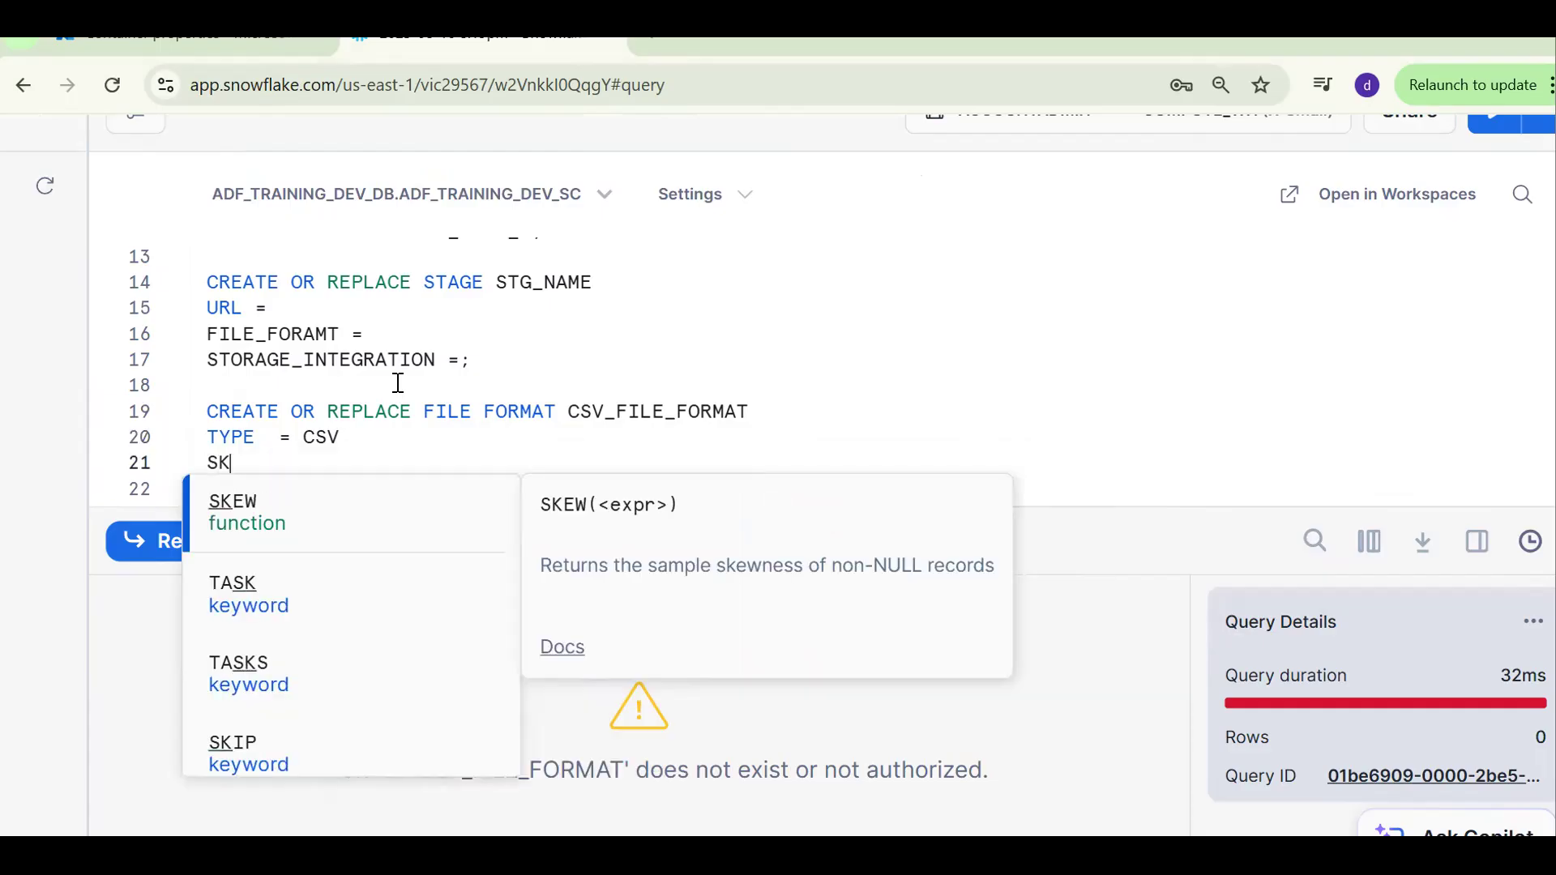
type("IP_HEADER")
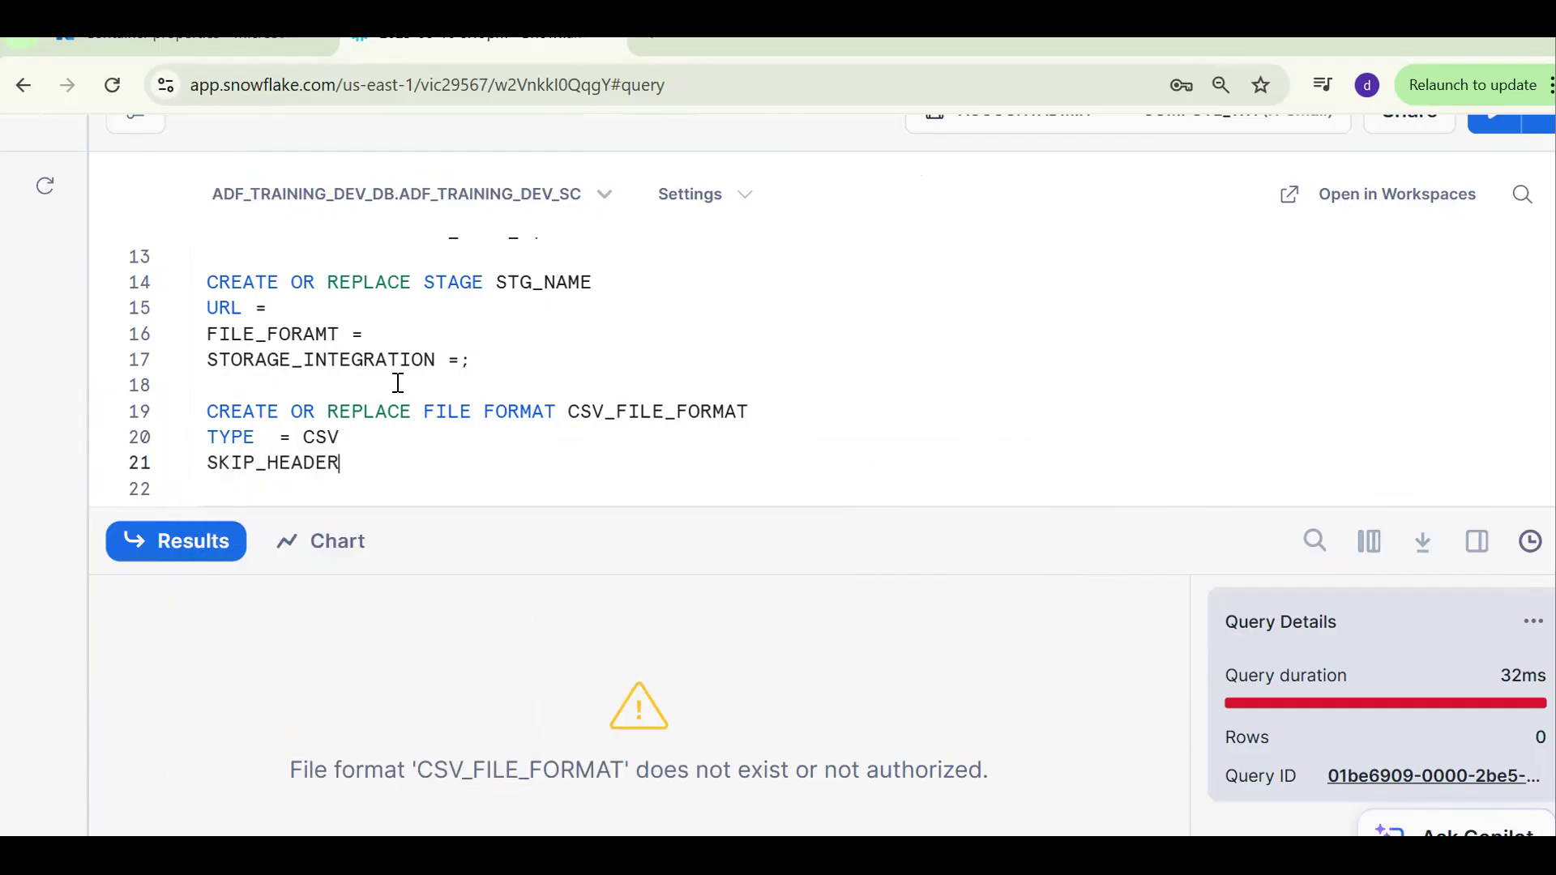
type(" = 1")
- Finish the CSV_FILE_FORMAT statement with FIELD_DELIMITER =','; and run it to create the file format
key("Return")
type("FILED")
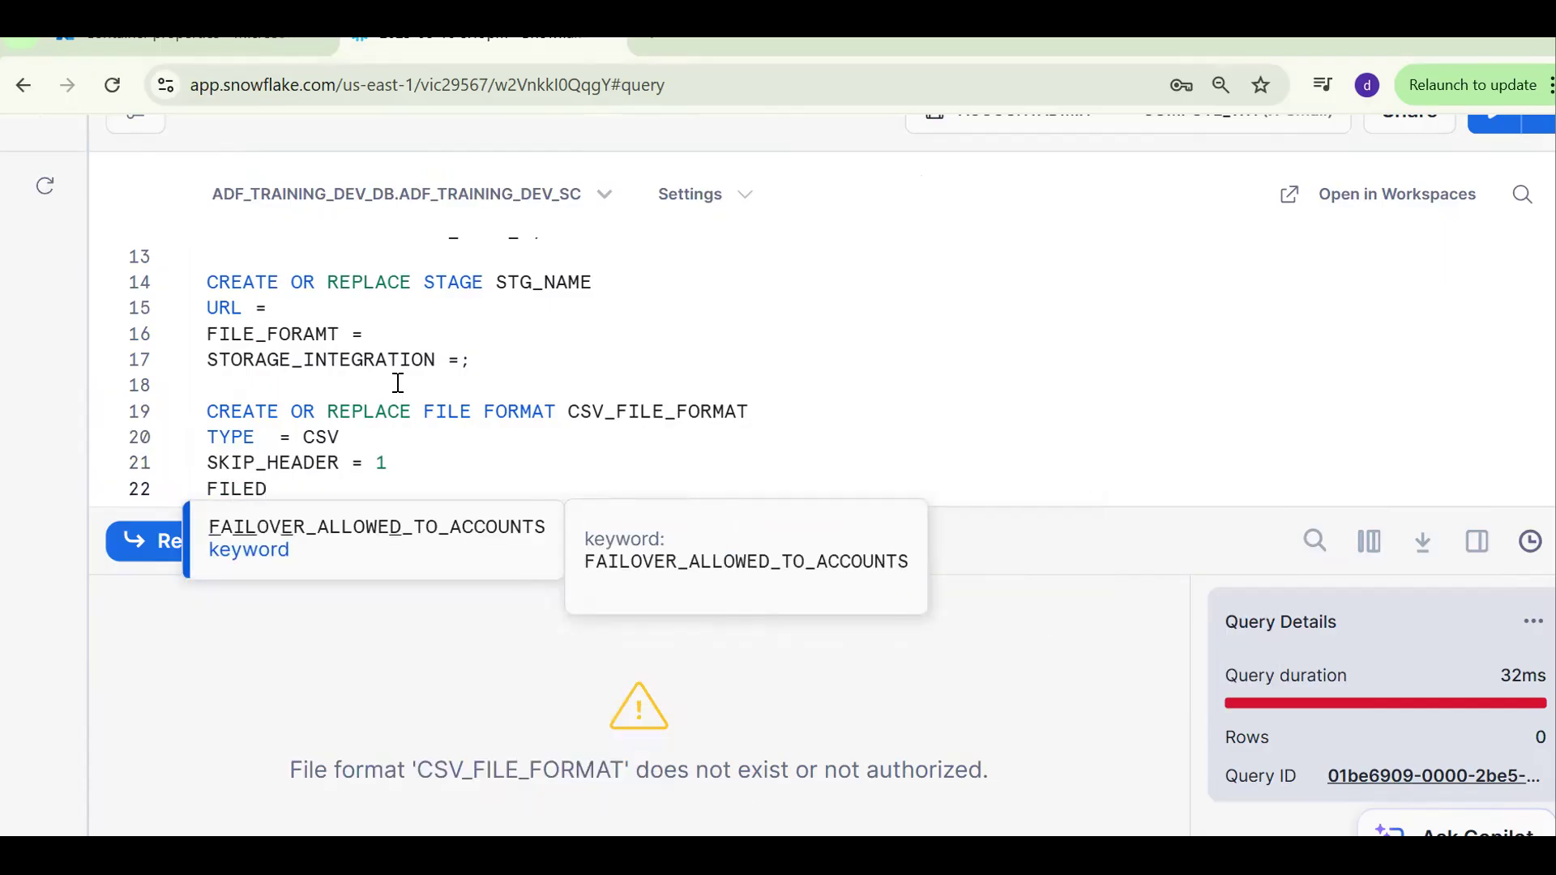
key("BackSpace")
key("BackSpace")
key("BackSpace")
key("BackSpace")
type("I")
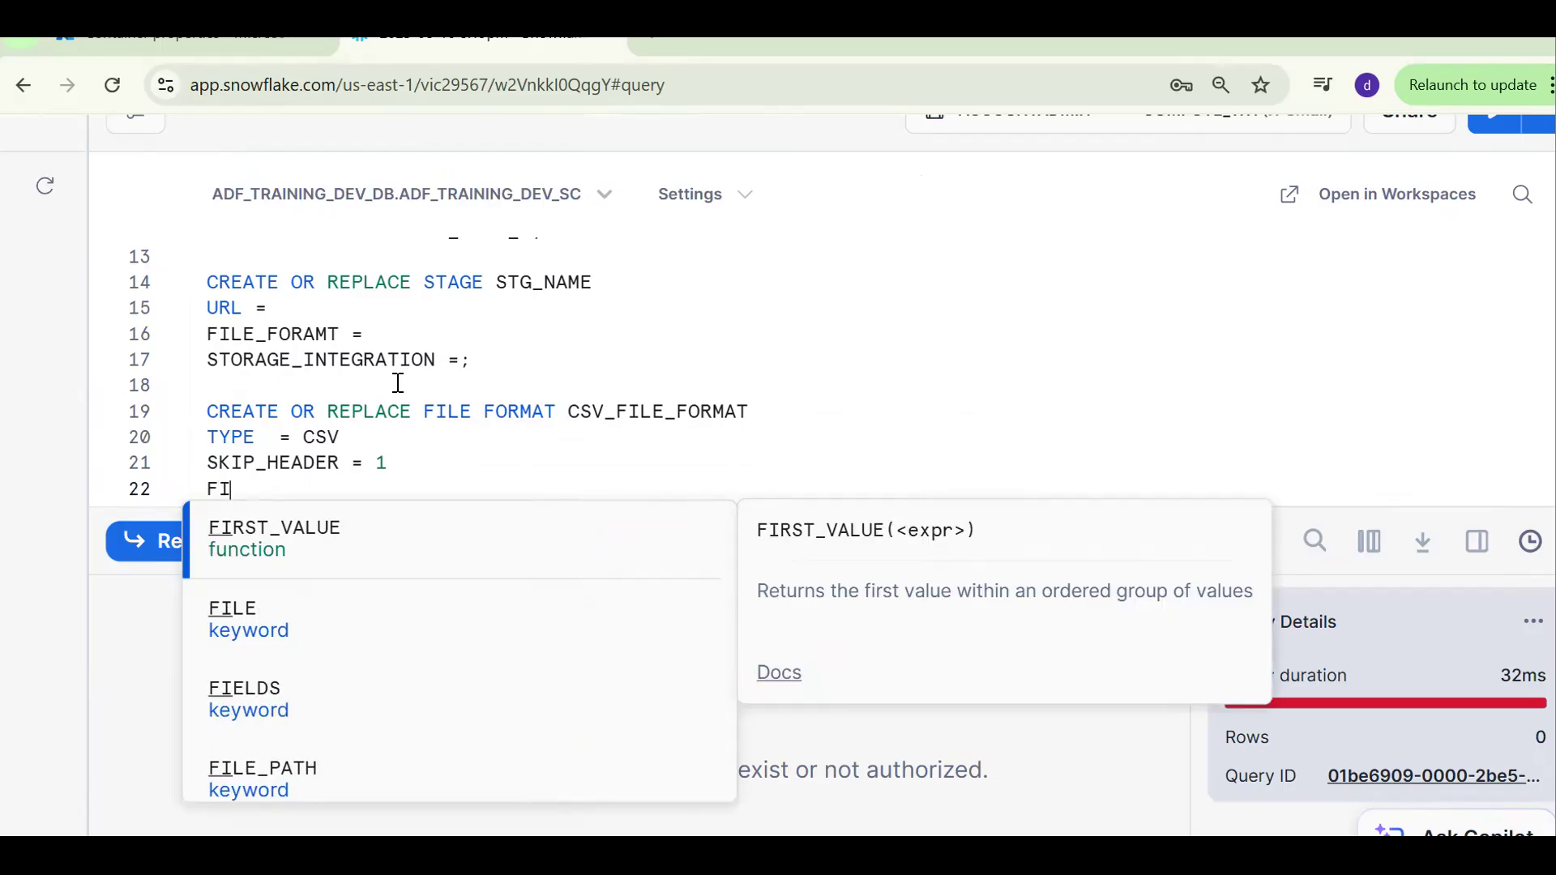
type("ELD_DELIMITER =',';")
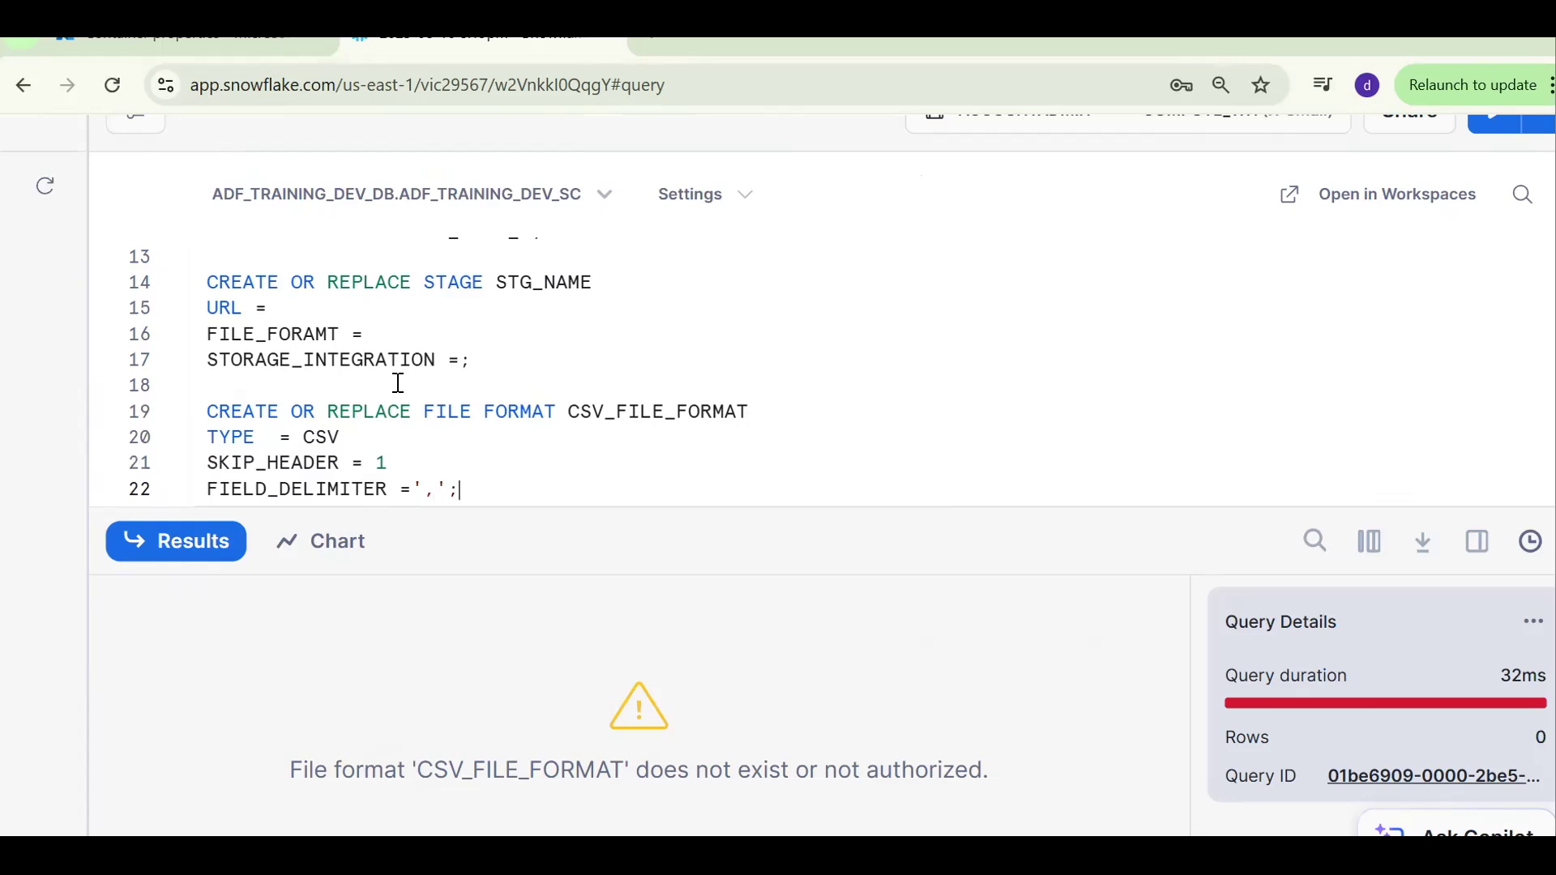
key("ctrl+Return")
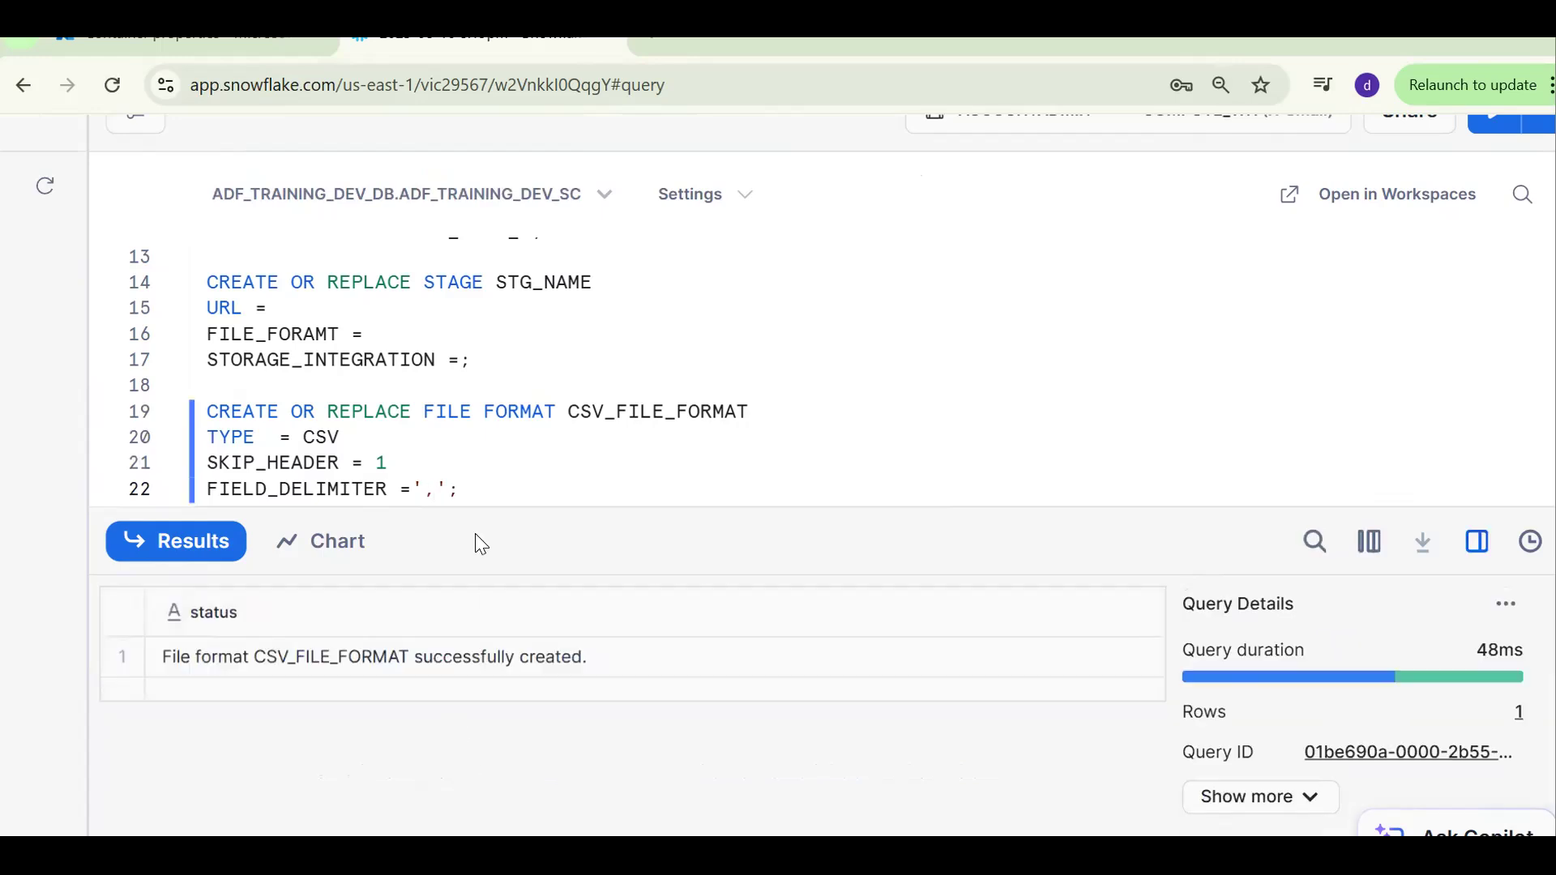
- Add a blank line below the file format statement and try to create the AZURE_EXT_STG stage by running its statement
key("Return")
type("CREATE OR REPLACE STAGE AZURE_EXT_STG URL = 'azure://praveenstorageaccount.blob.core.windows.net/praveendatacontainer' FILE_FORMAT = CSV_FILE_FORMAT STORAGE_INTEGRATION =AZURE_INTEGRATION;")
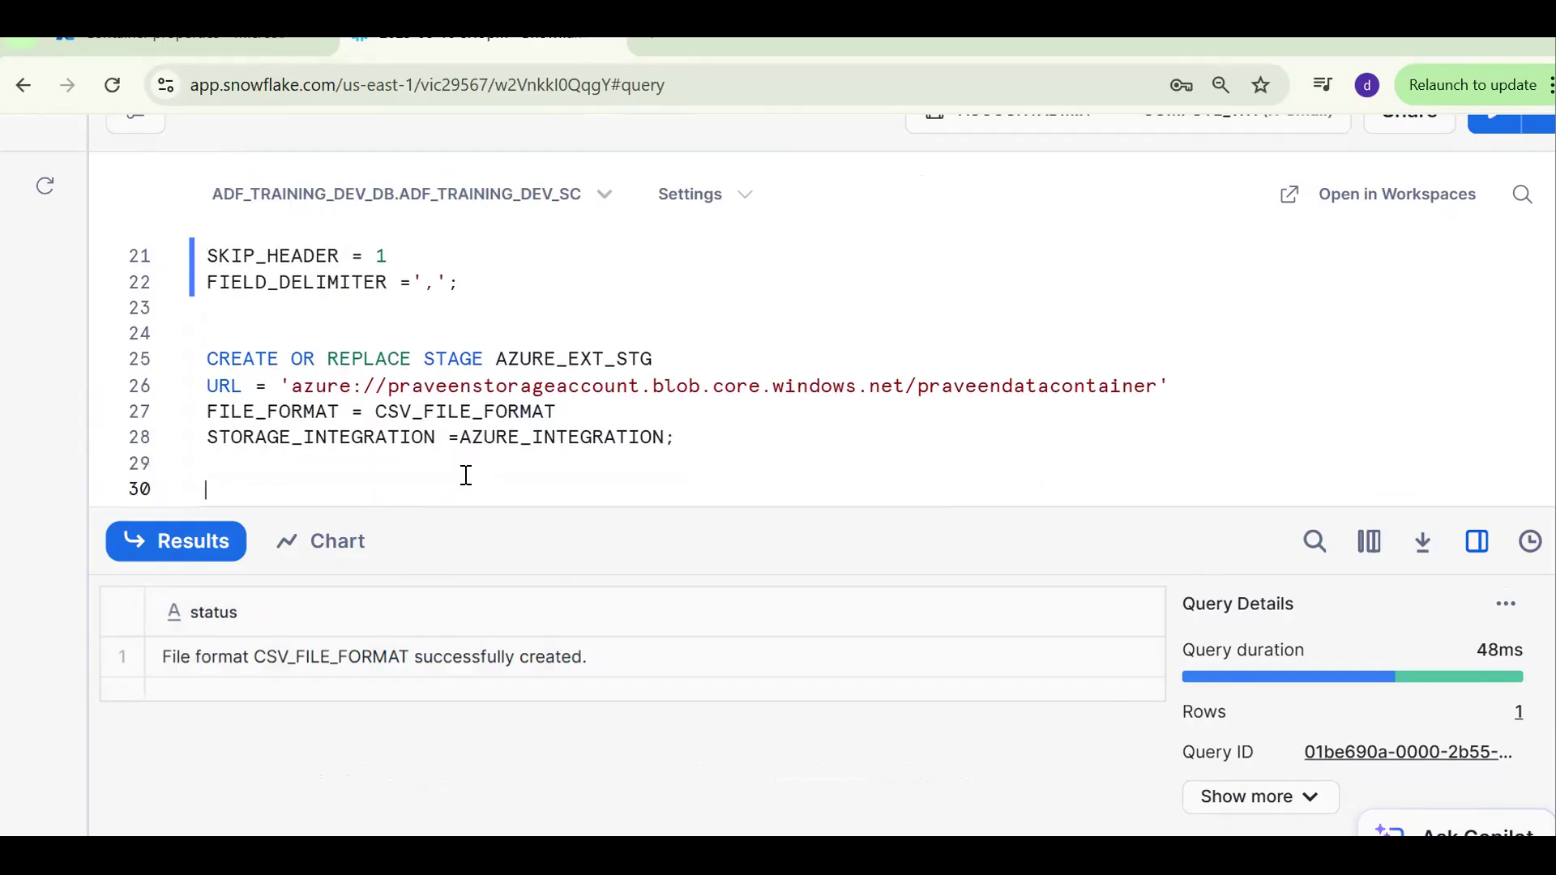
left_click(429, 413)
key("ctrl+Return")
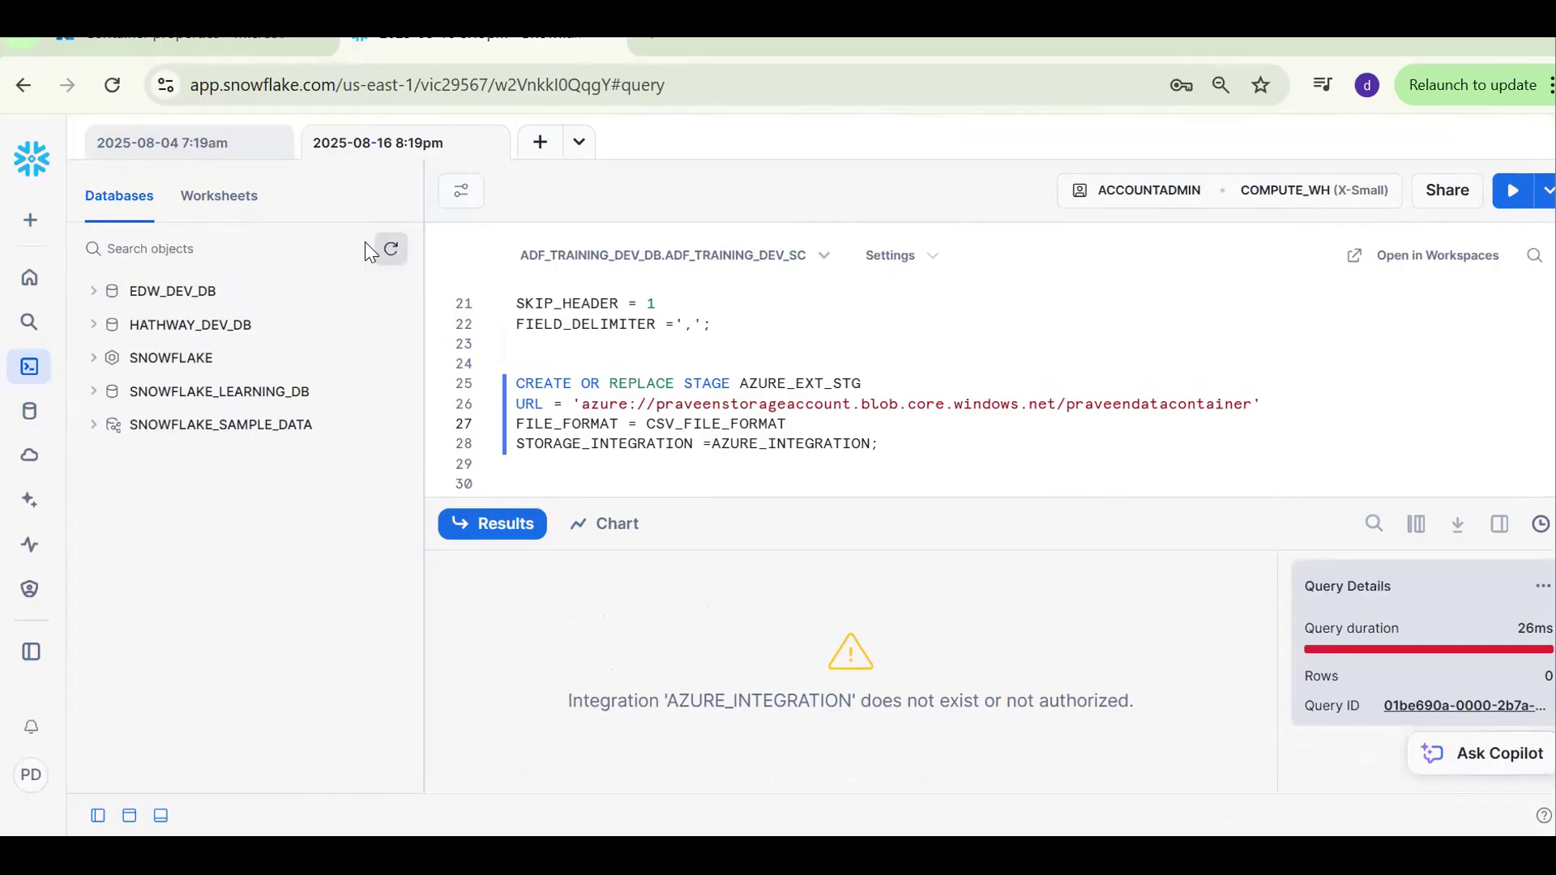
- Narrow the database object browser slightly and go to the account's Integrations page
left_click_drag(422, 269, 377, 272)
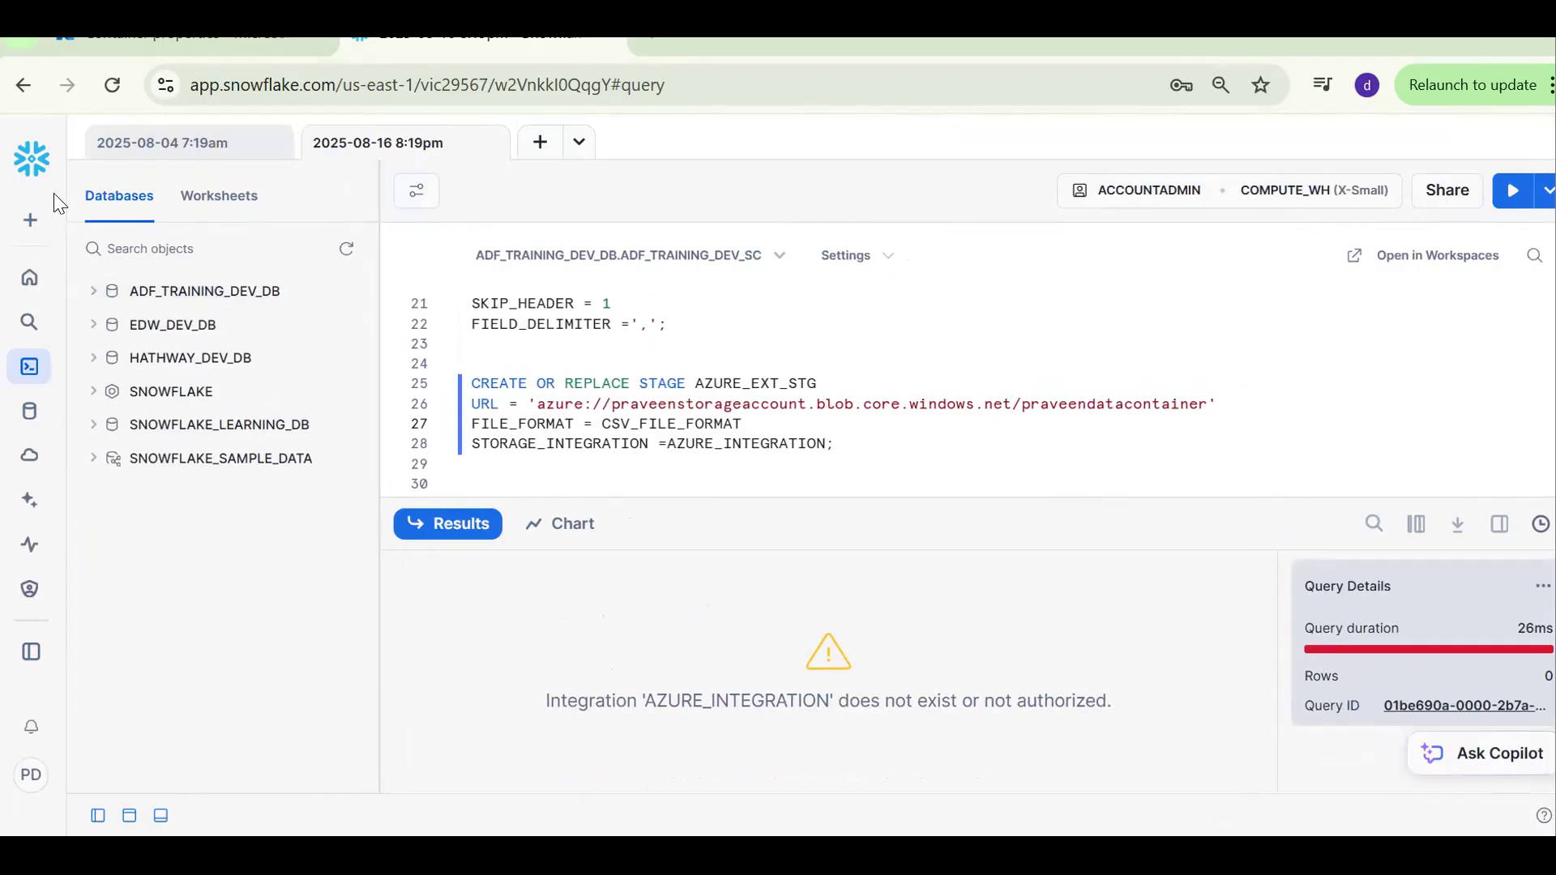
mouse_move(37, 414)
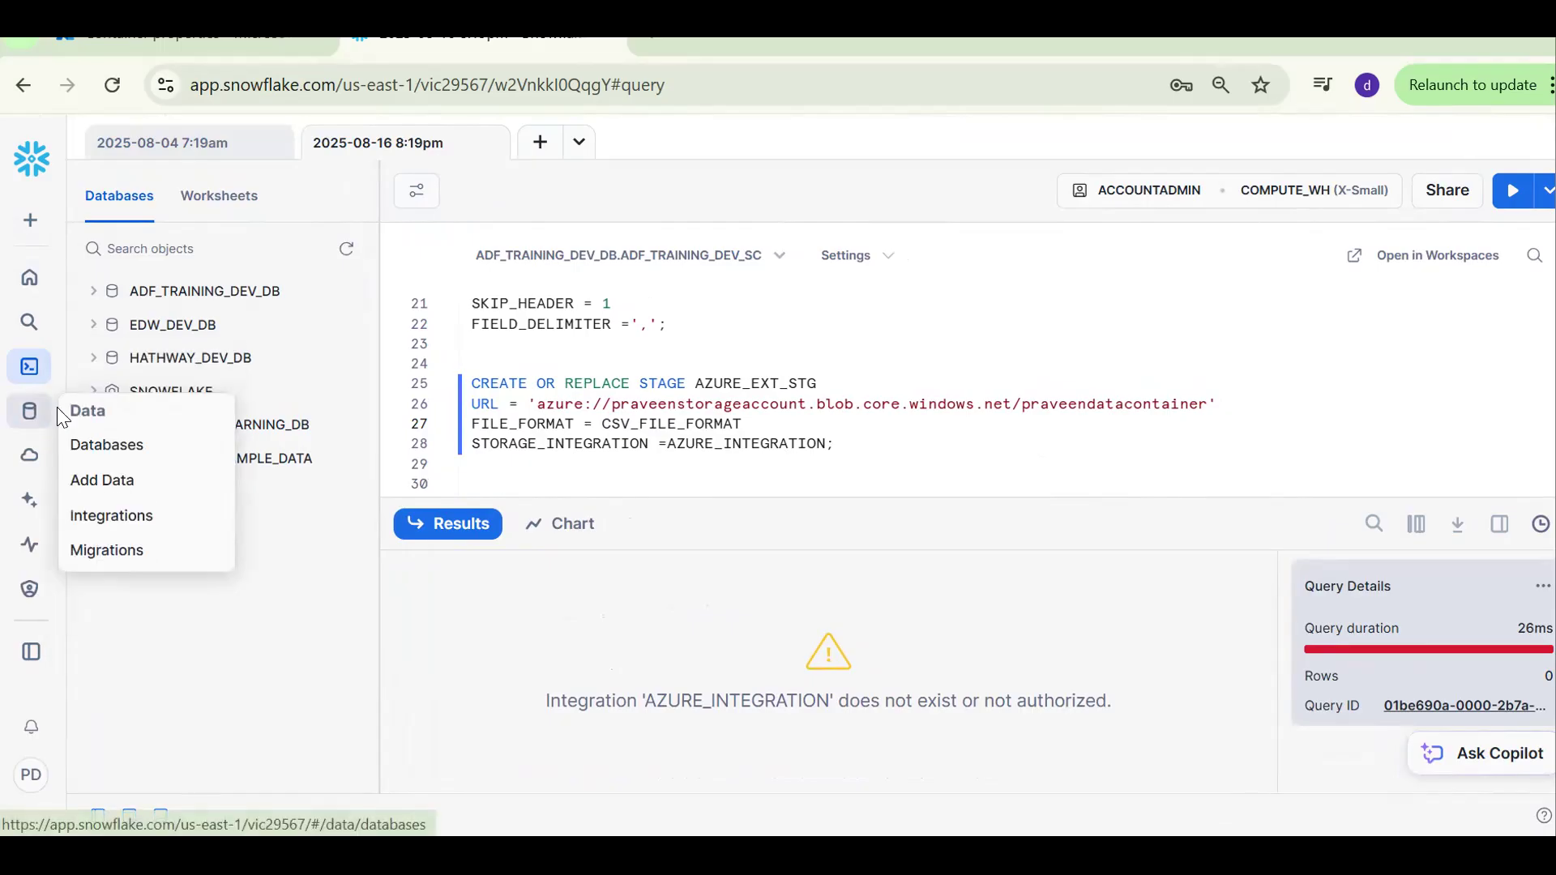
left_click(480, 364)
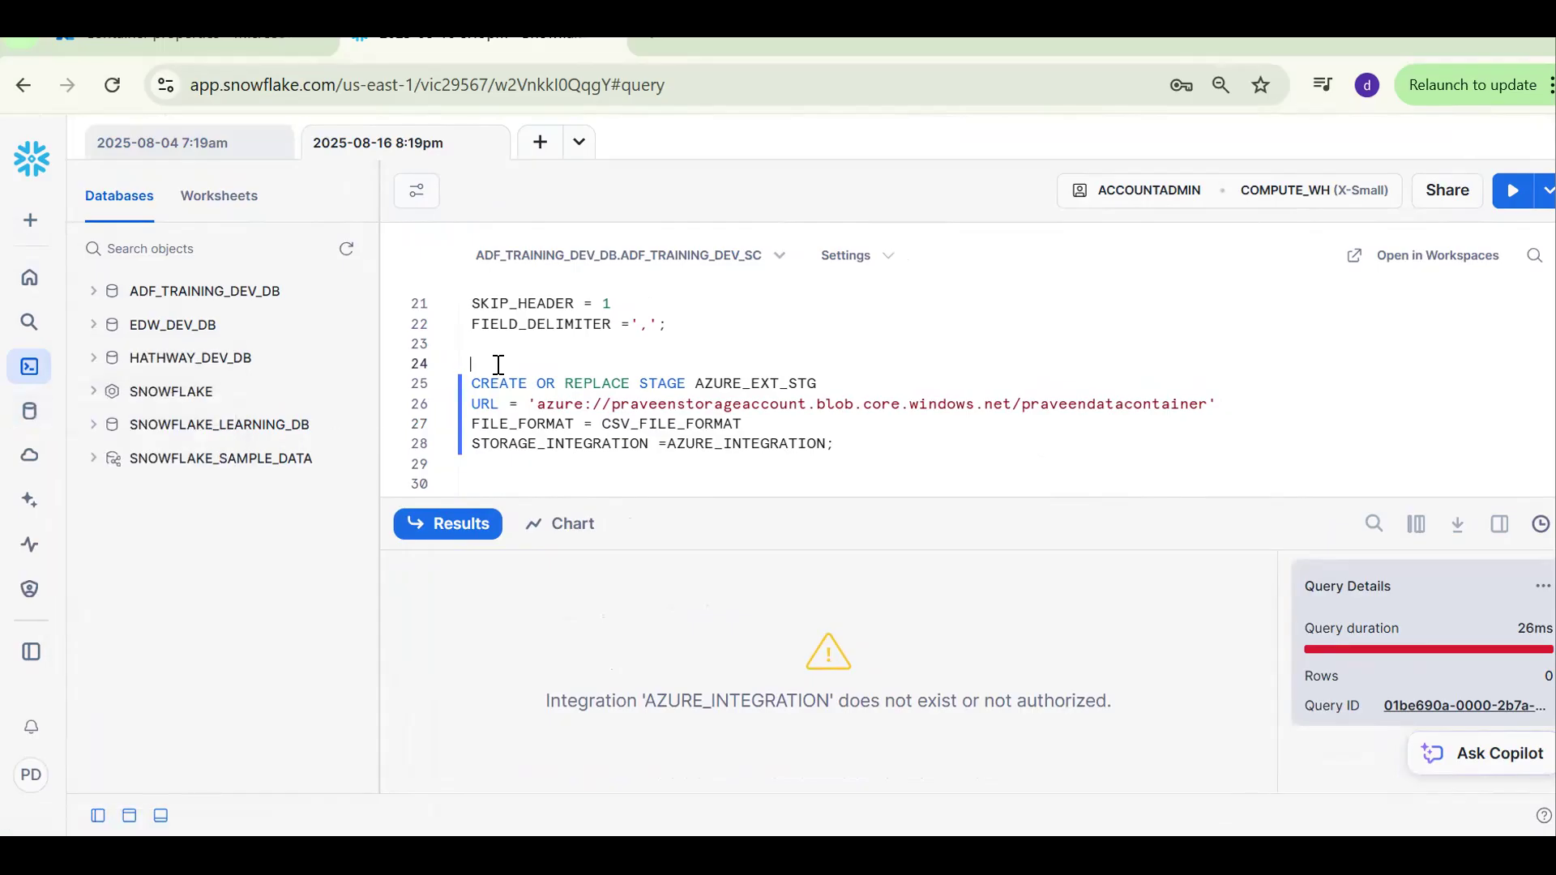
mouse_move(31, 411)
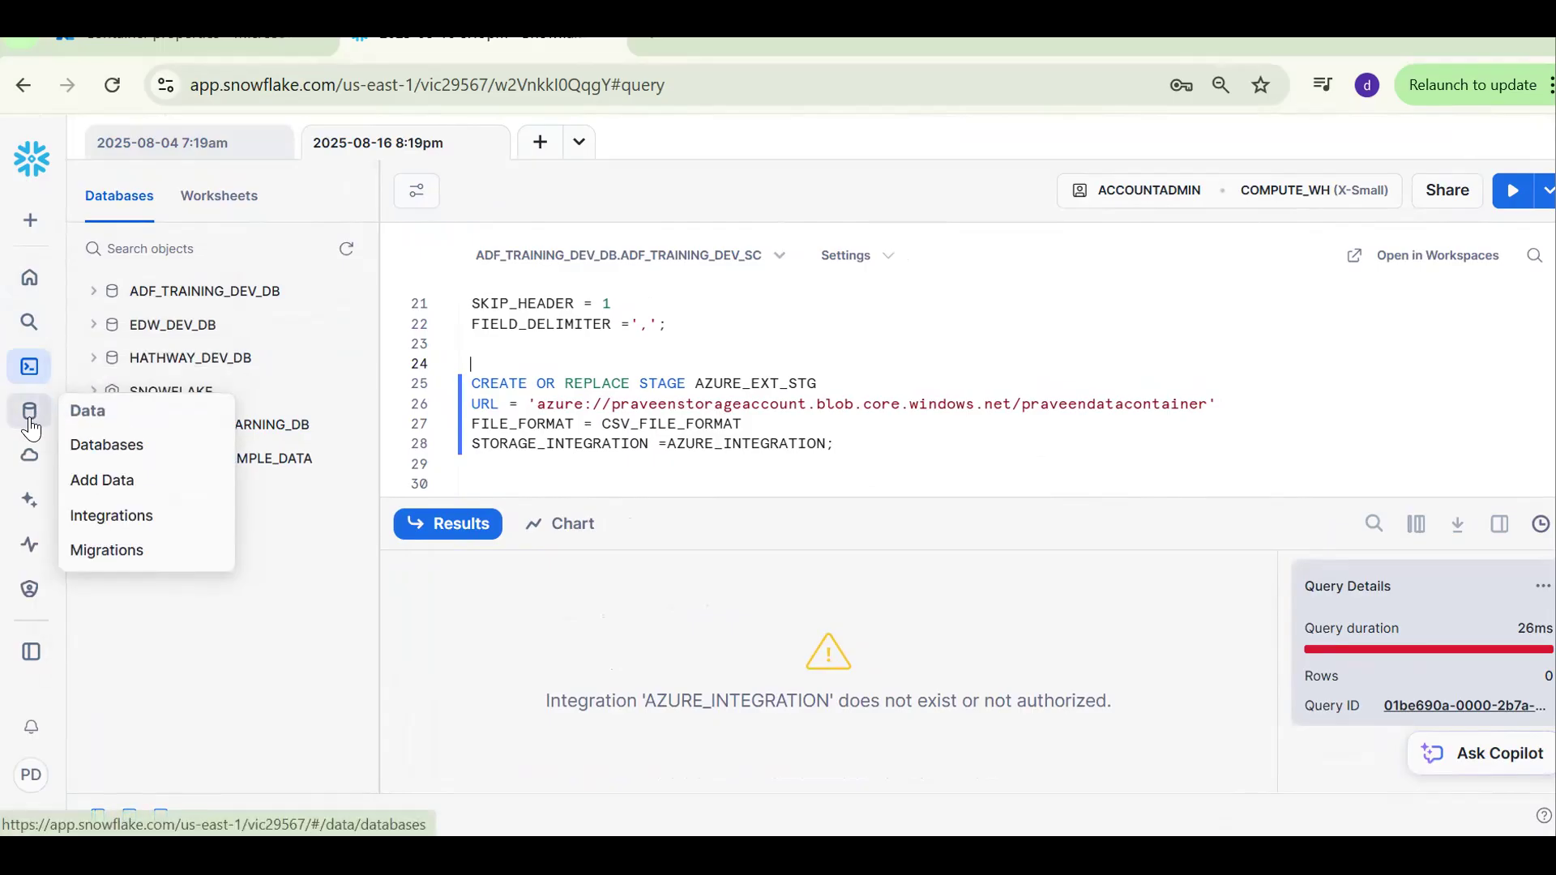
left_click(121, 521)
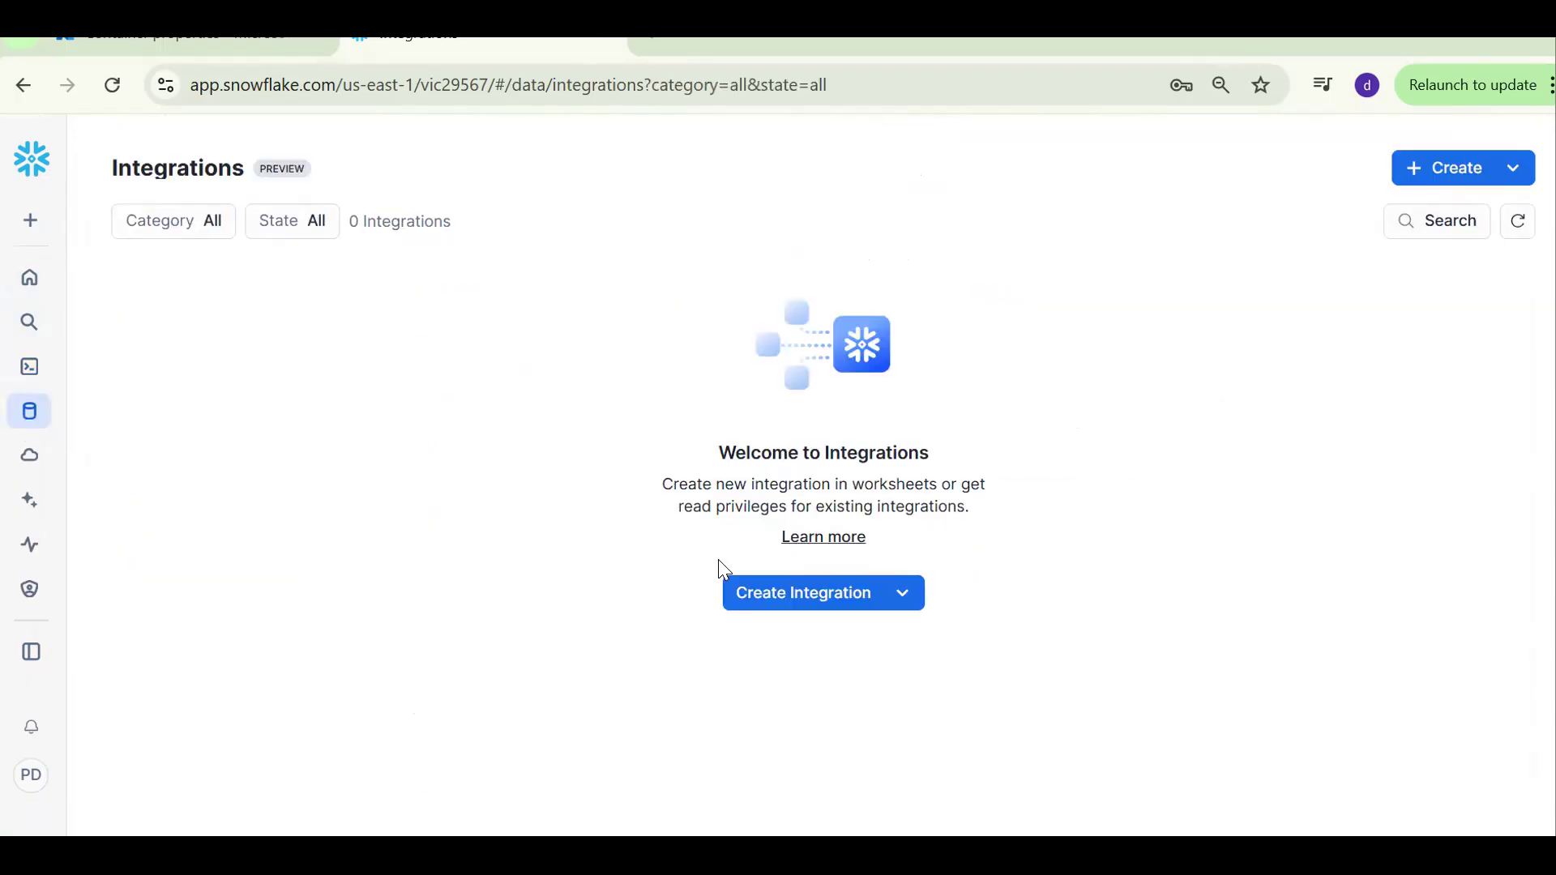
left_click(1477, 169)
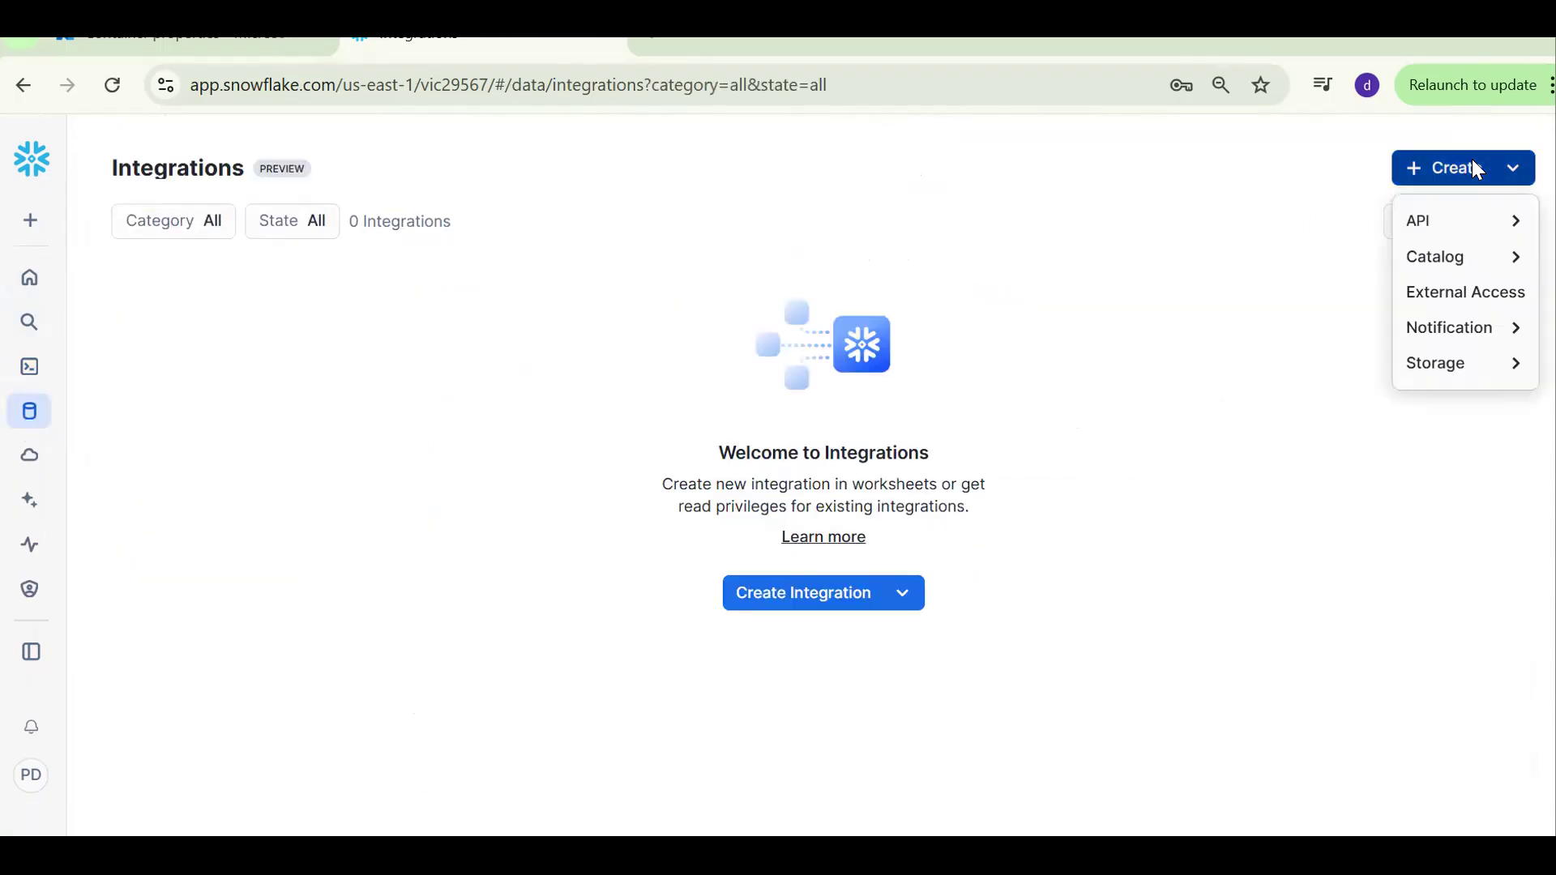
left_click(875, 596)
left_click(875, 596)
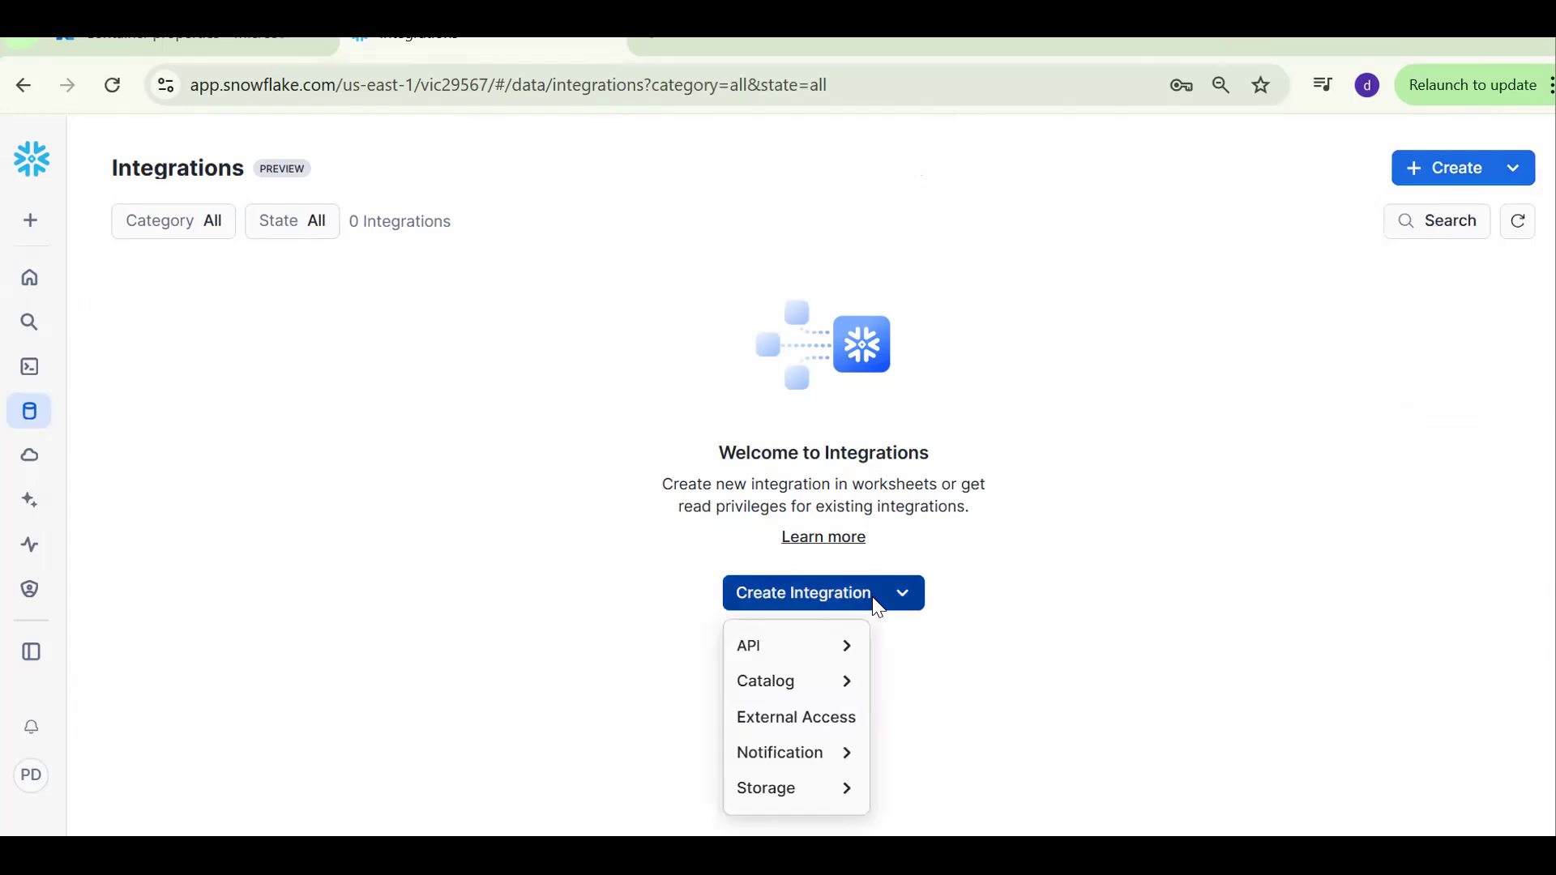
mouse_move(811, 801)
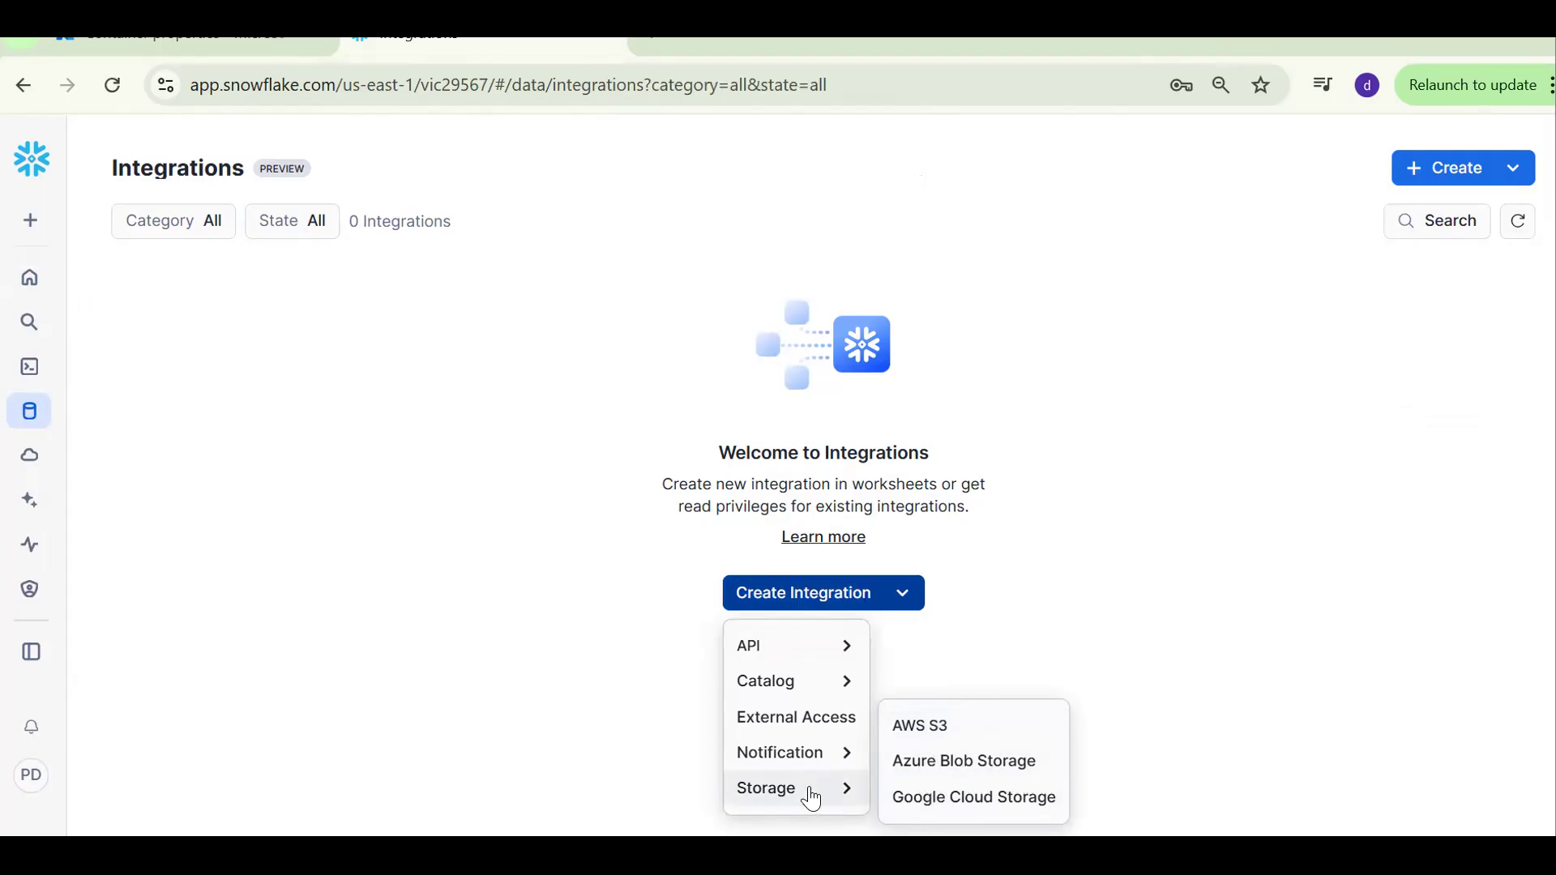
left_click(824, 597)
left_click(827, 598)
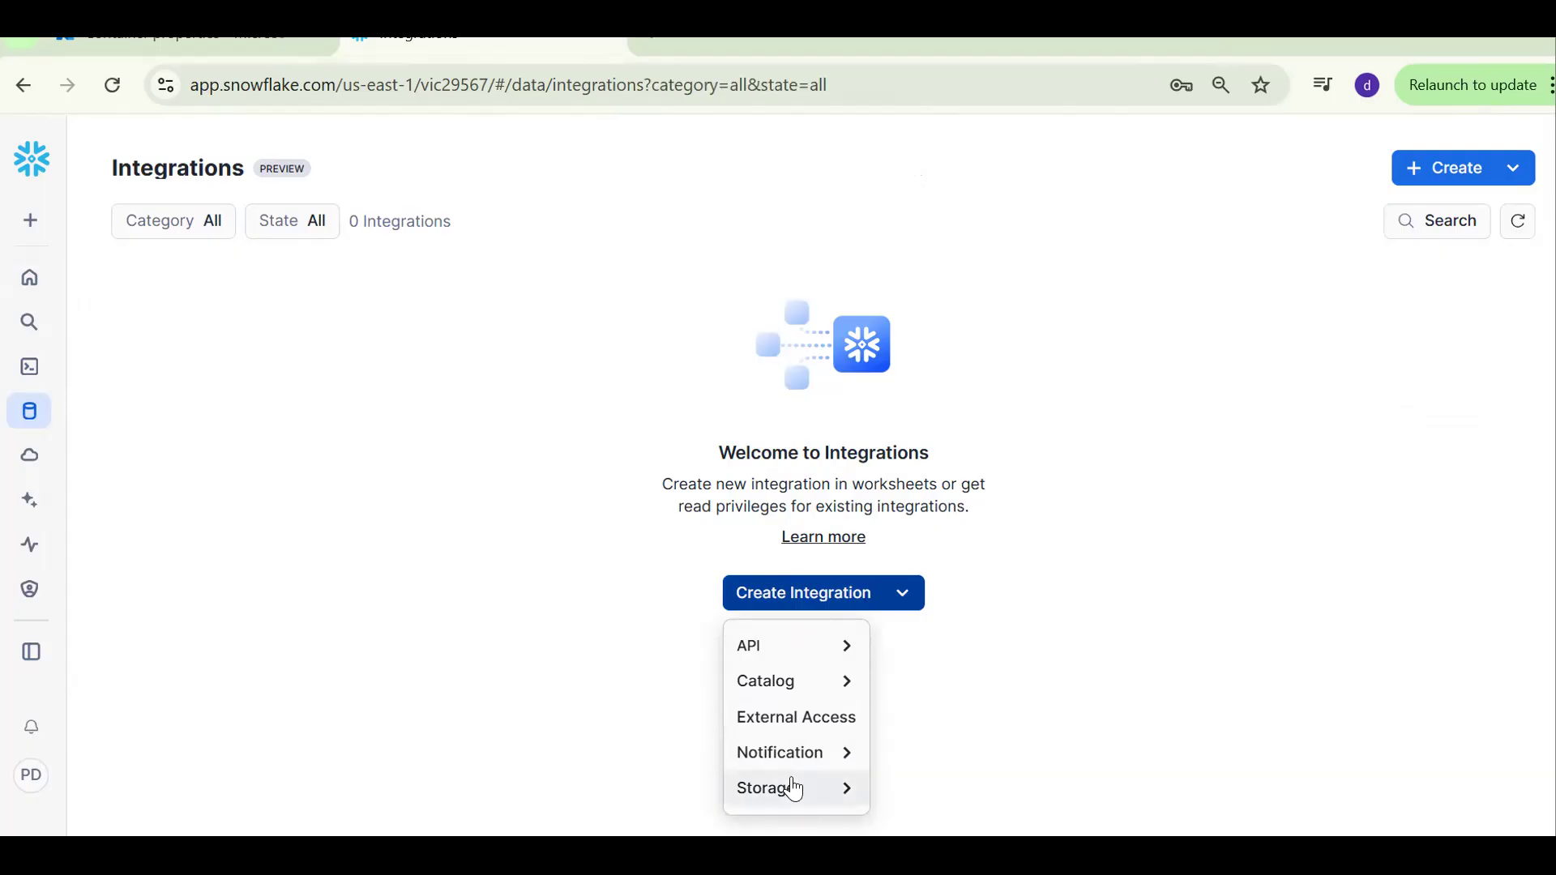
left_click(971, 768)
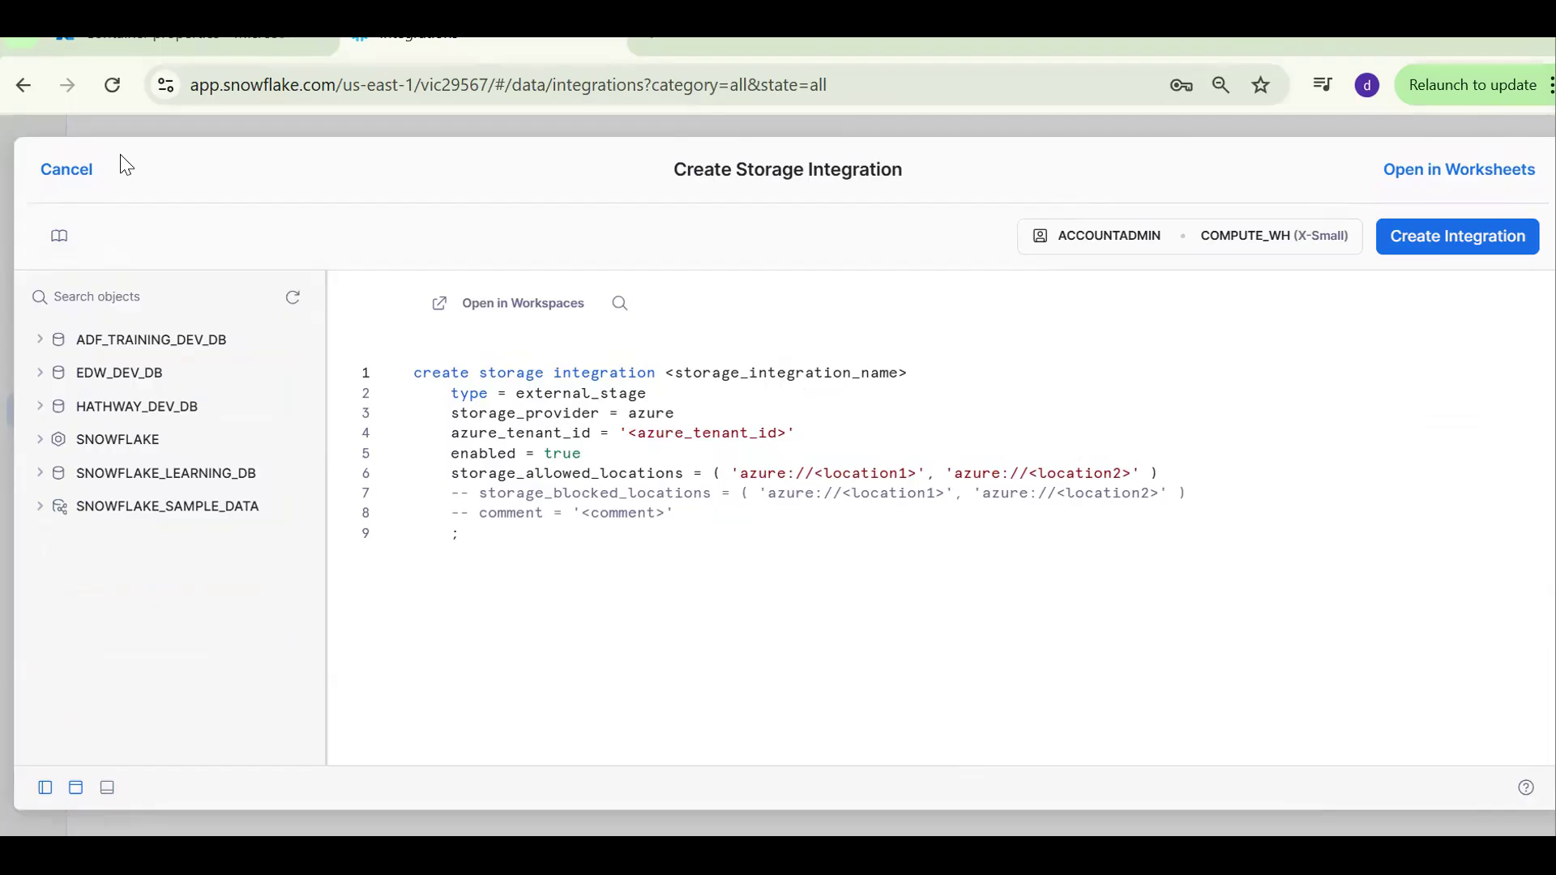
left_click(75, 167)
- Start a new Azure Blob Storage integration from the Integrations page and copy its entire SQL template
mouse_move(29, 415)
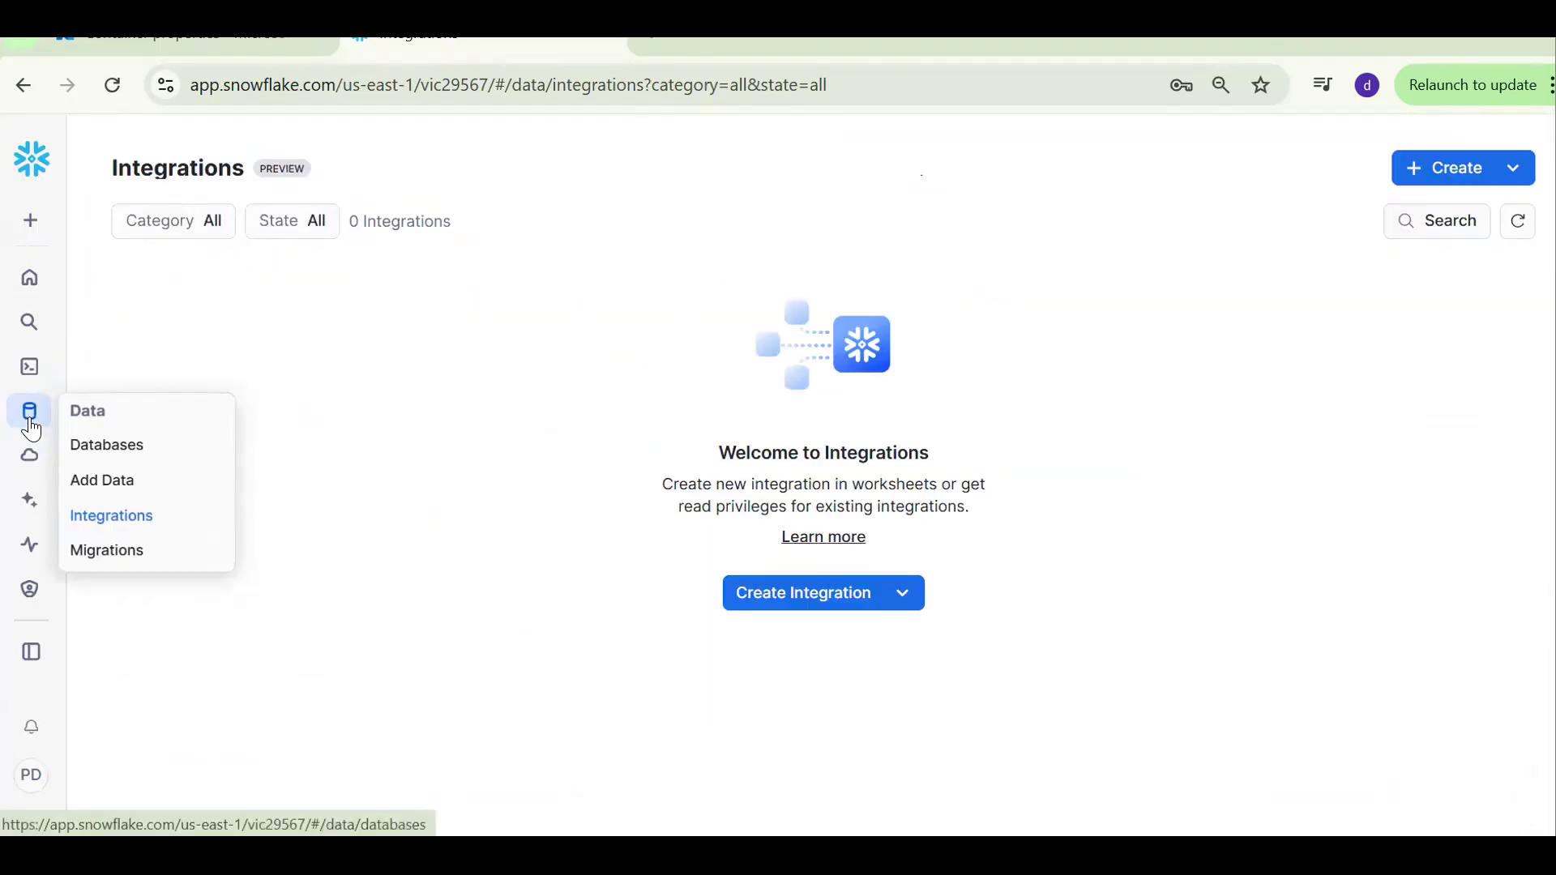
left_click(108, 527)
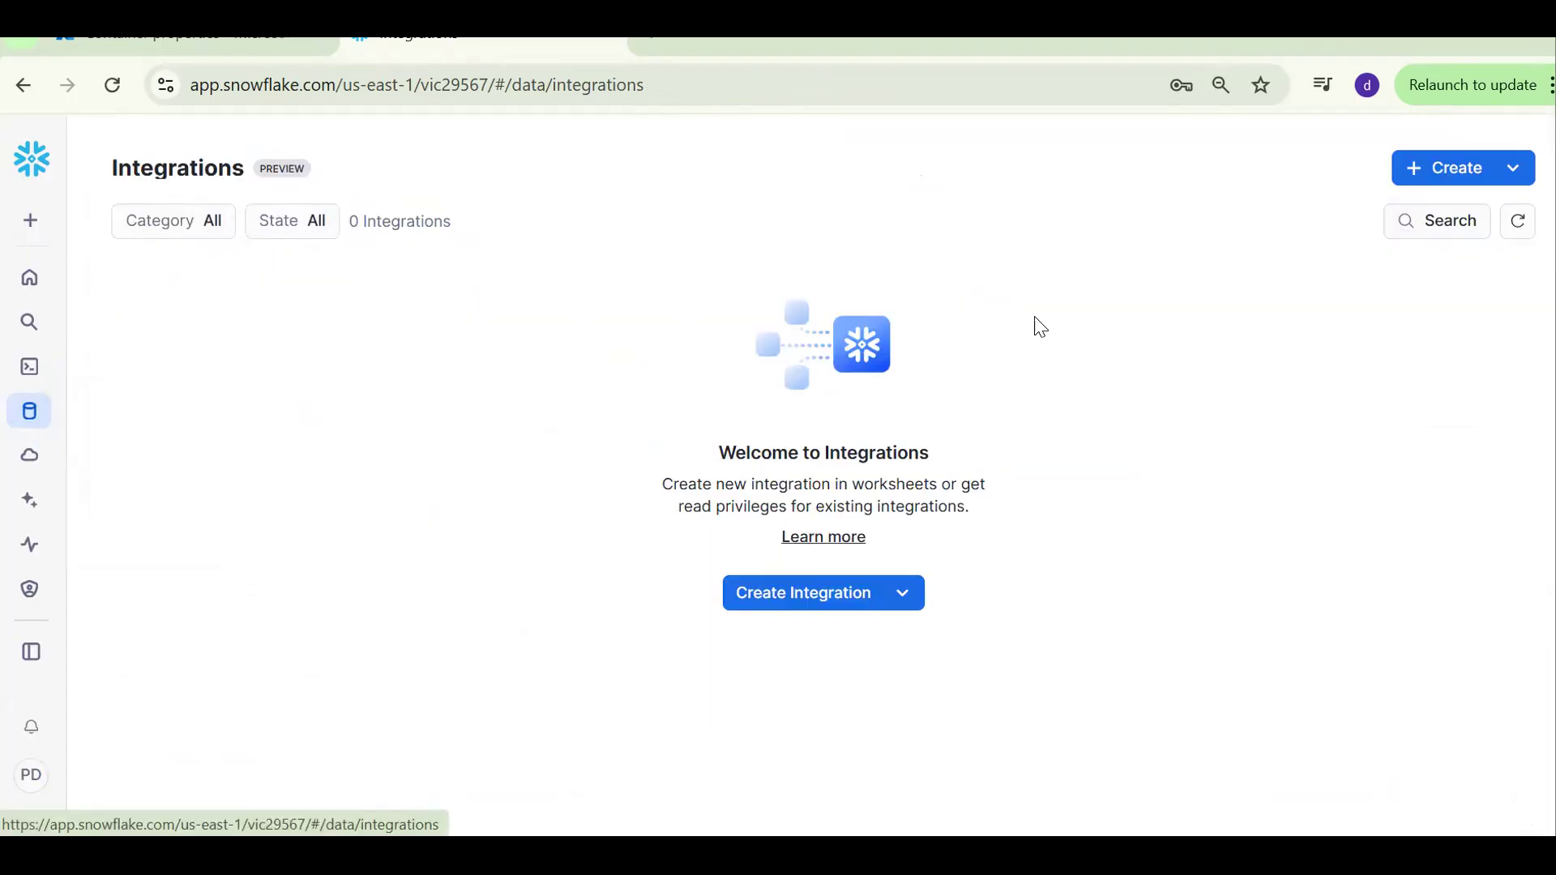
left_click(1493, 174)
mouse_move(1455, 367)
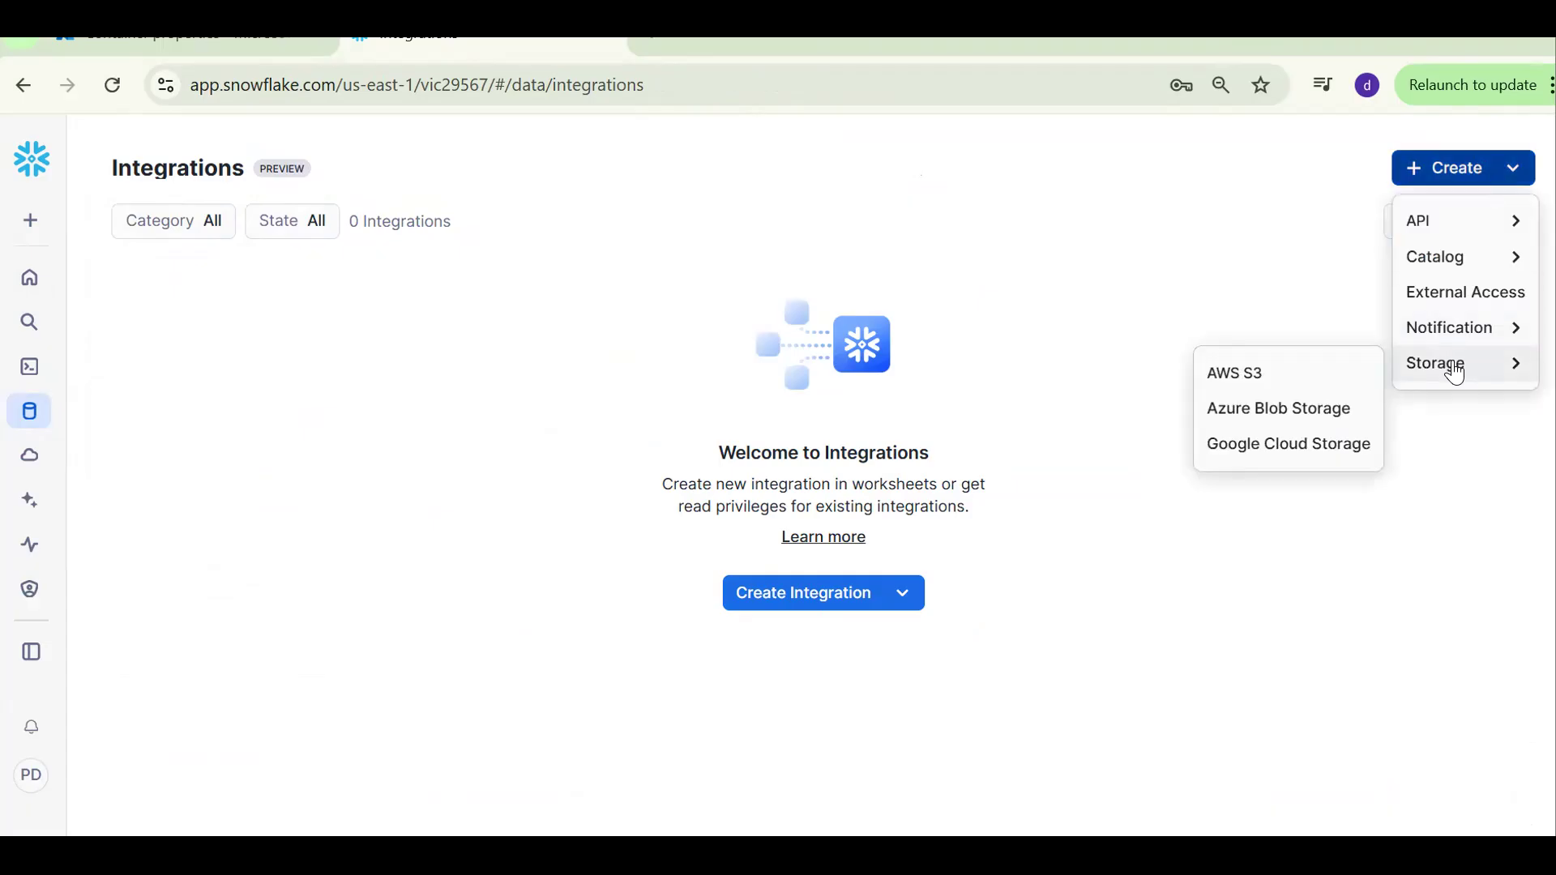
left_click(1283, 409)
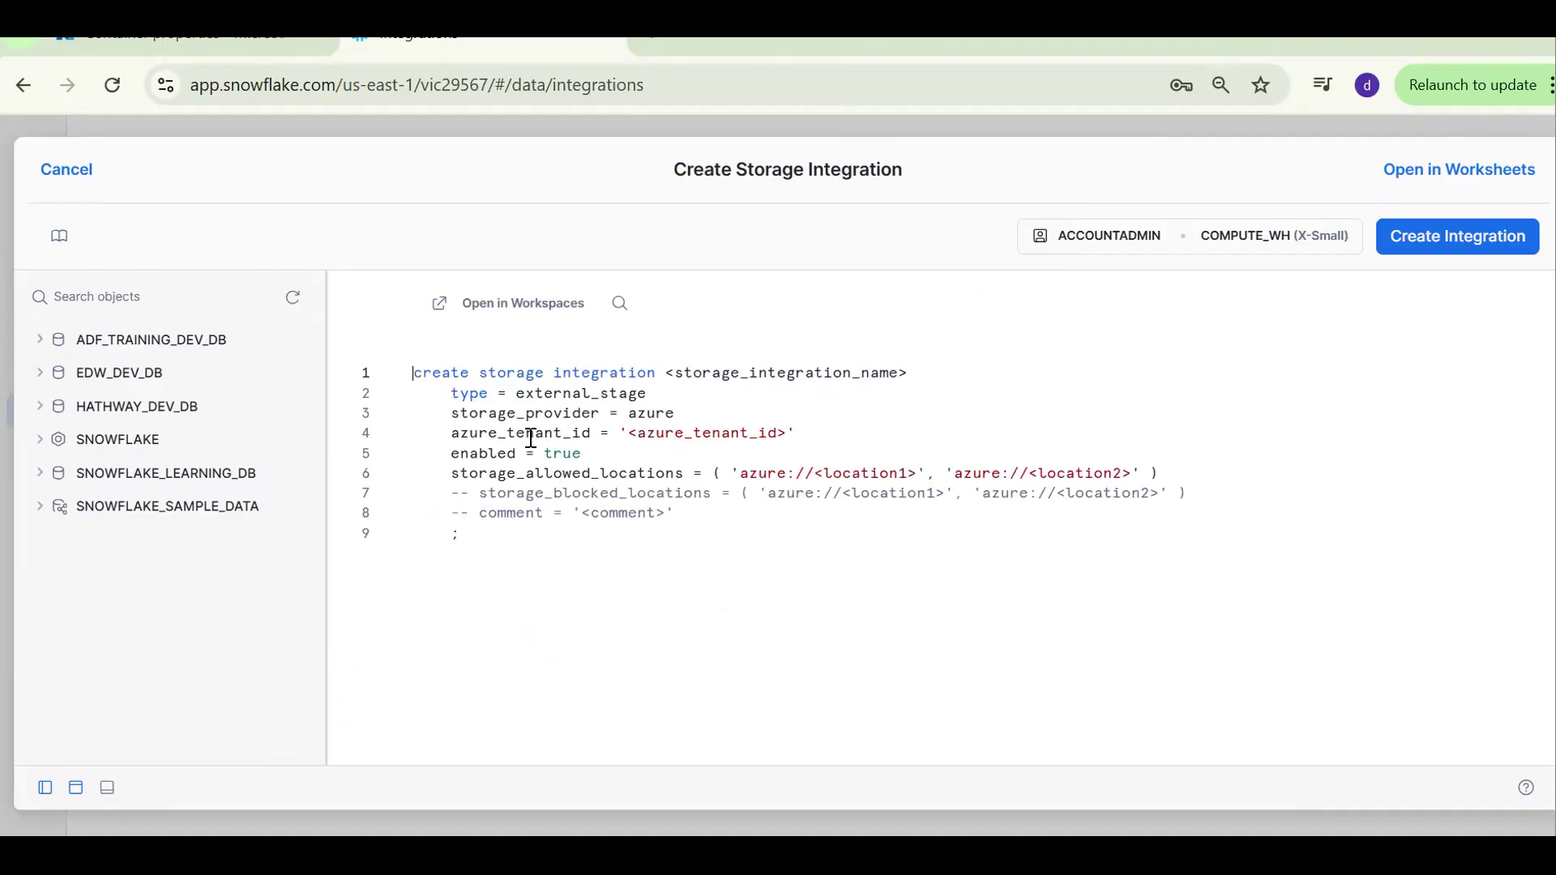
key("ctrl+a")
key("ctrl+c")
- Dismiss the storage integration template without creating it and reopen the worksheet containing the AZURE_EXT_STG statement
left_click(68, 172)
mouse_move(30, 367)
left_click(144, 414)
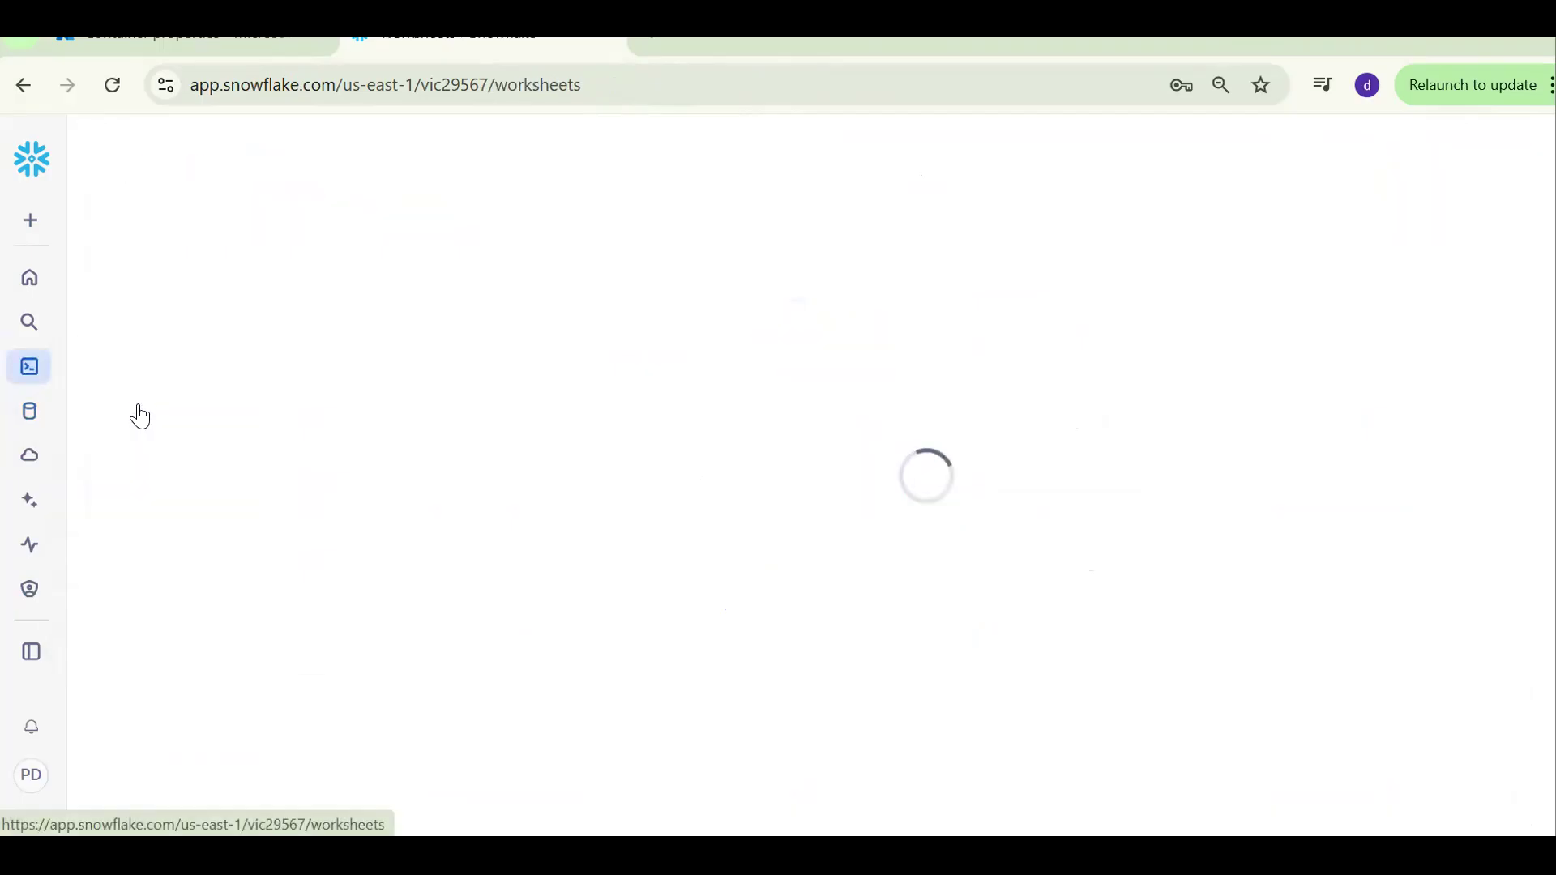
left_click(554, 536)
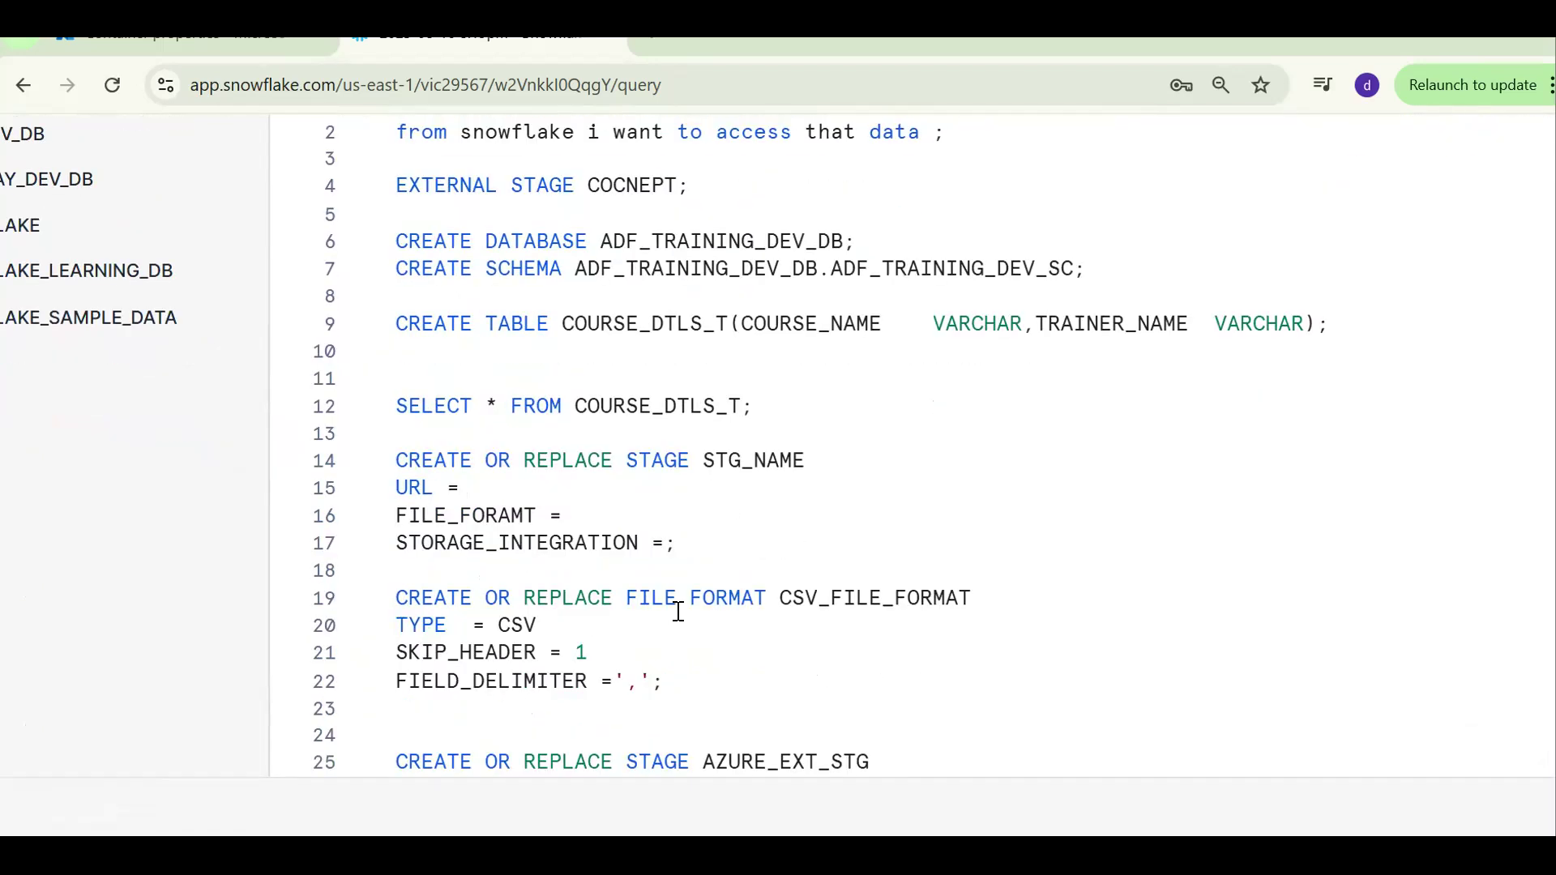
- Paste the storage integration template above the CSV_FILE_FORMAT statement, with blank lines after it
left_click(556, 567)
key("Return")
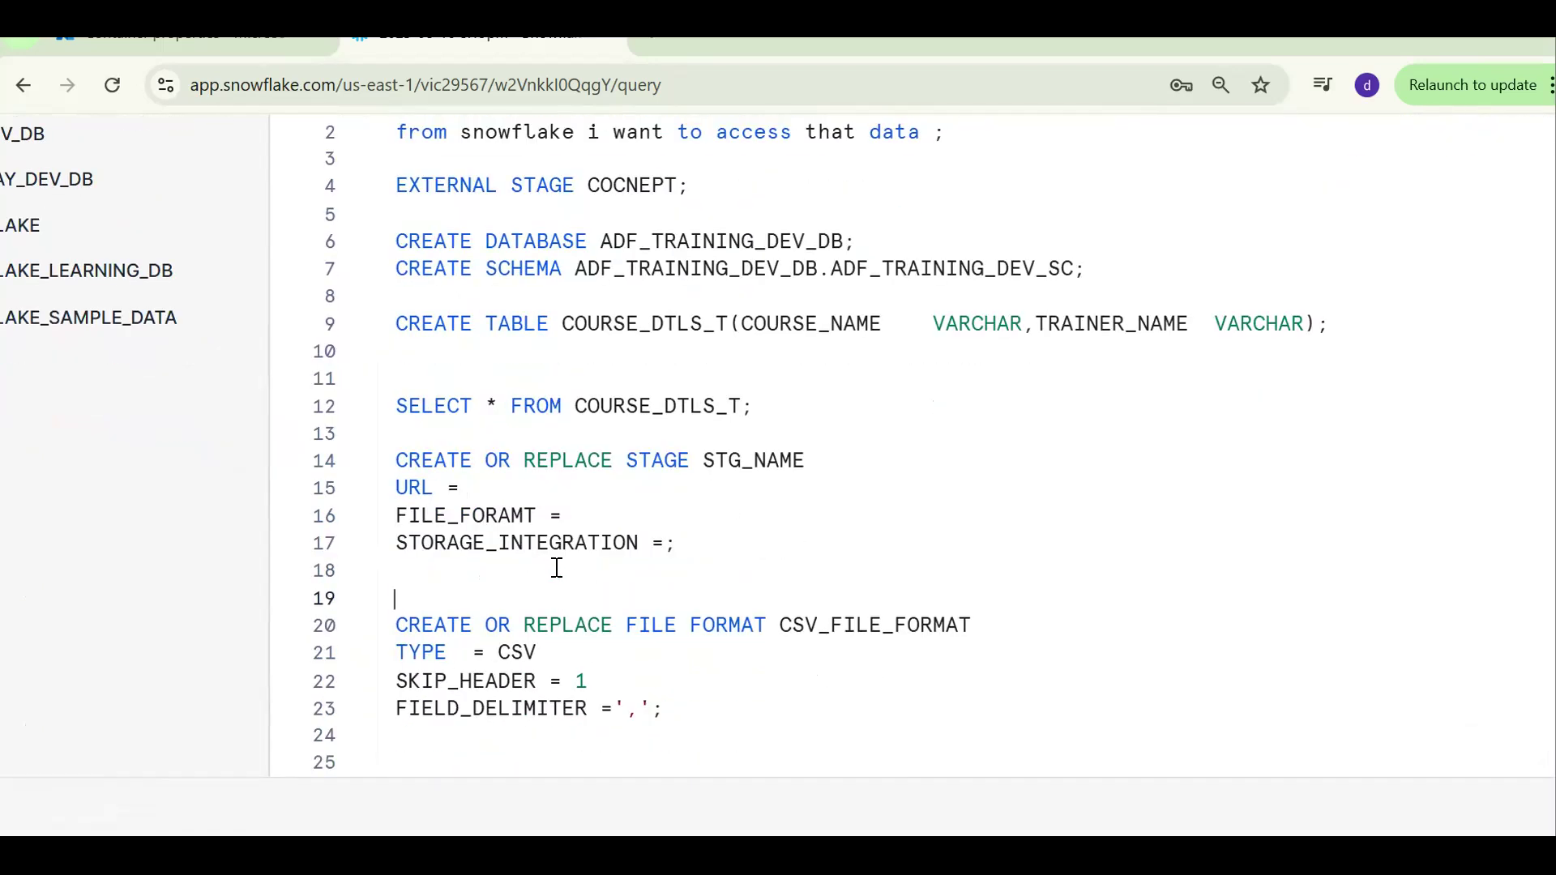
key("ctrl+v")
key("Return")
key("Return")
key("Return")
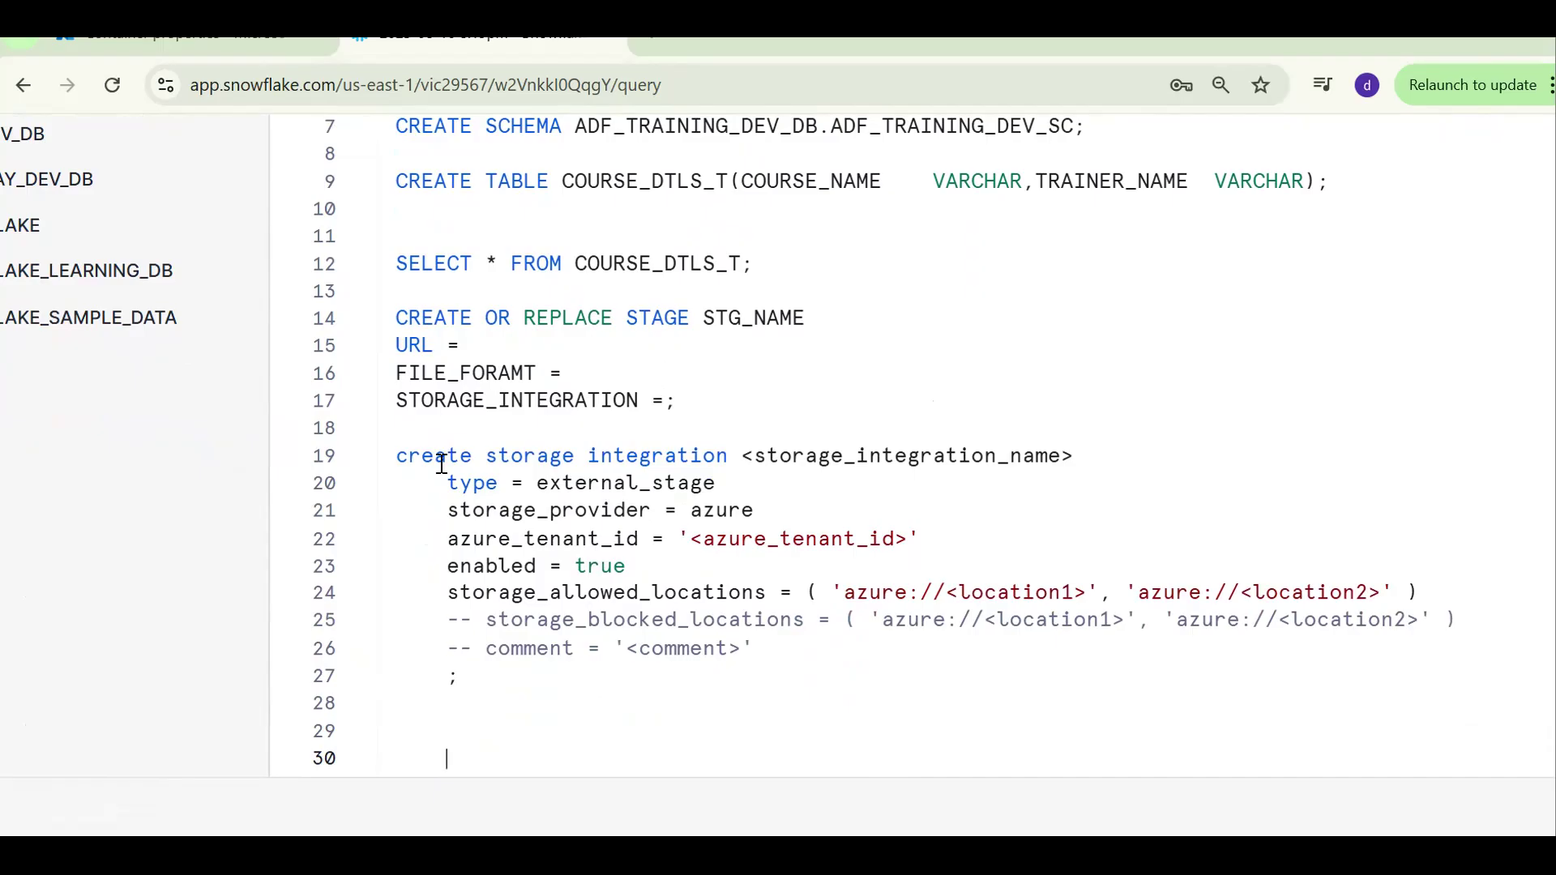
- Replace the <storage_integration_name> placeholder with AZURE_EXT_STG, copied from the stage statement
left_click(612, 662)
key("Down")
key("Down")
key("Down")
key("Down")
key("Down")
key("Down")
key("Down")
key("Down")
key("Down")
key("Down")
key("Down")
key("Down")
key("Down")
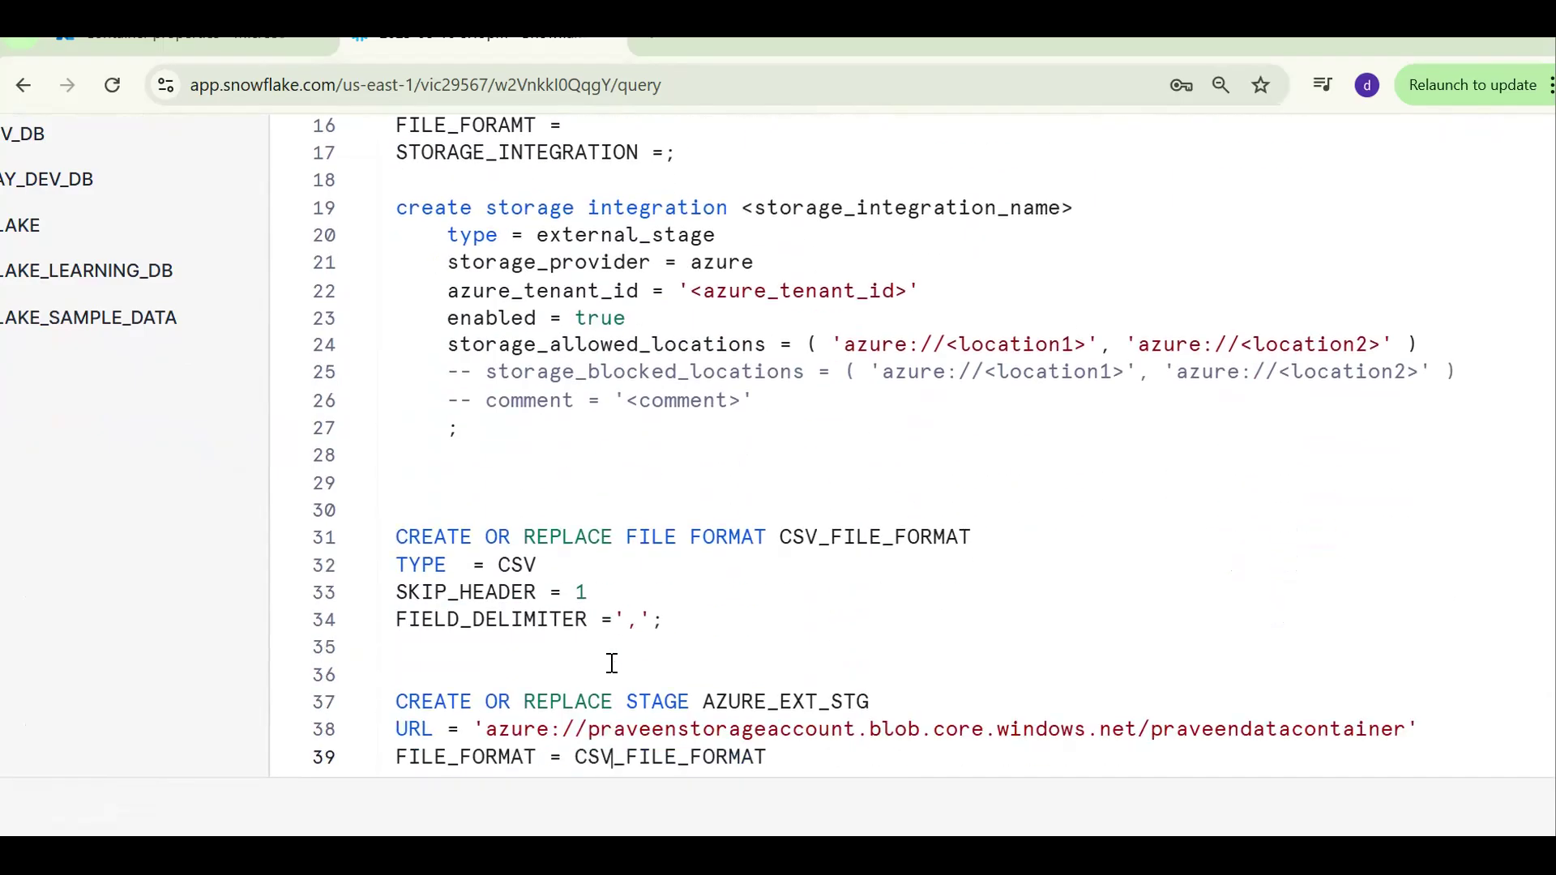
double_click(755, 705)
key("ctrl+c")
left_click(743, 209)
left_click(1093, 208, "shift")
key("ctrl+v")
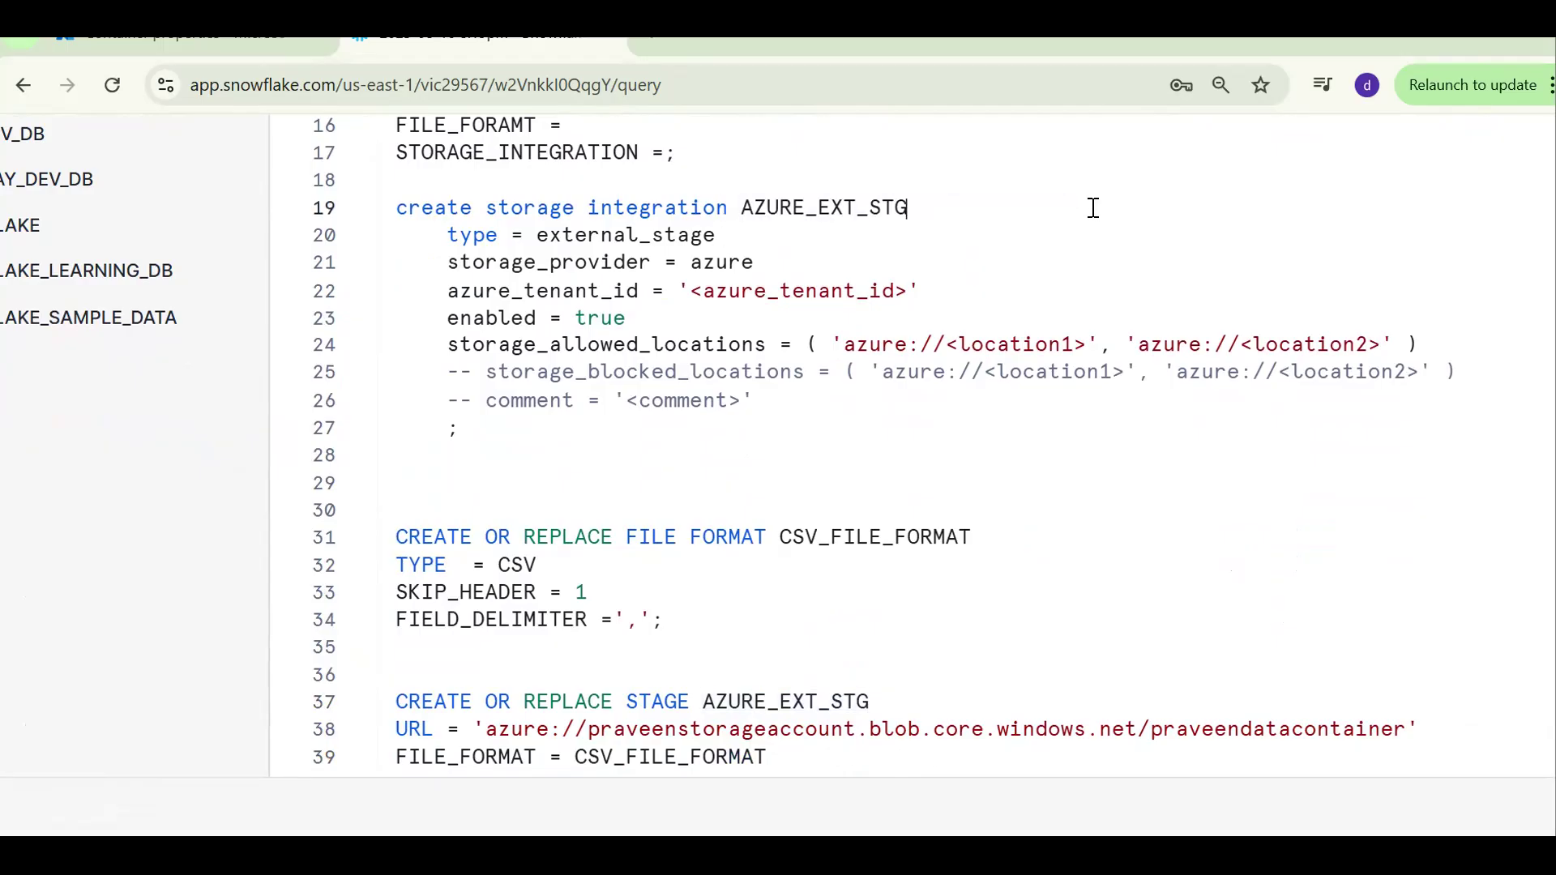
double_click(855, 209)
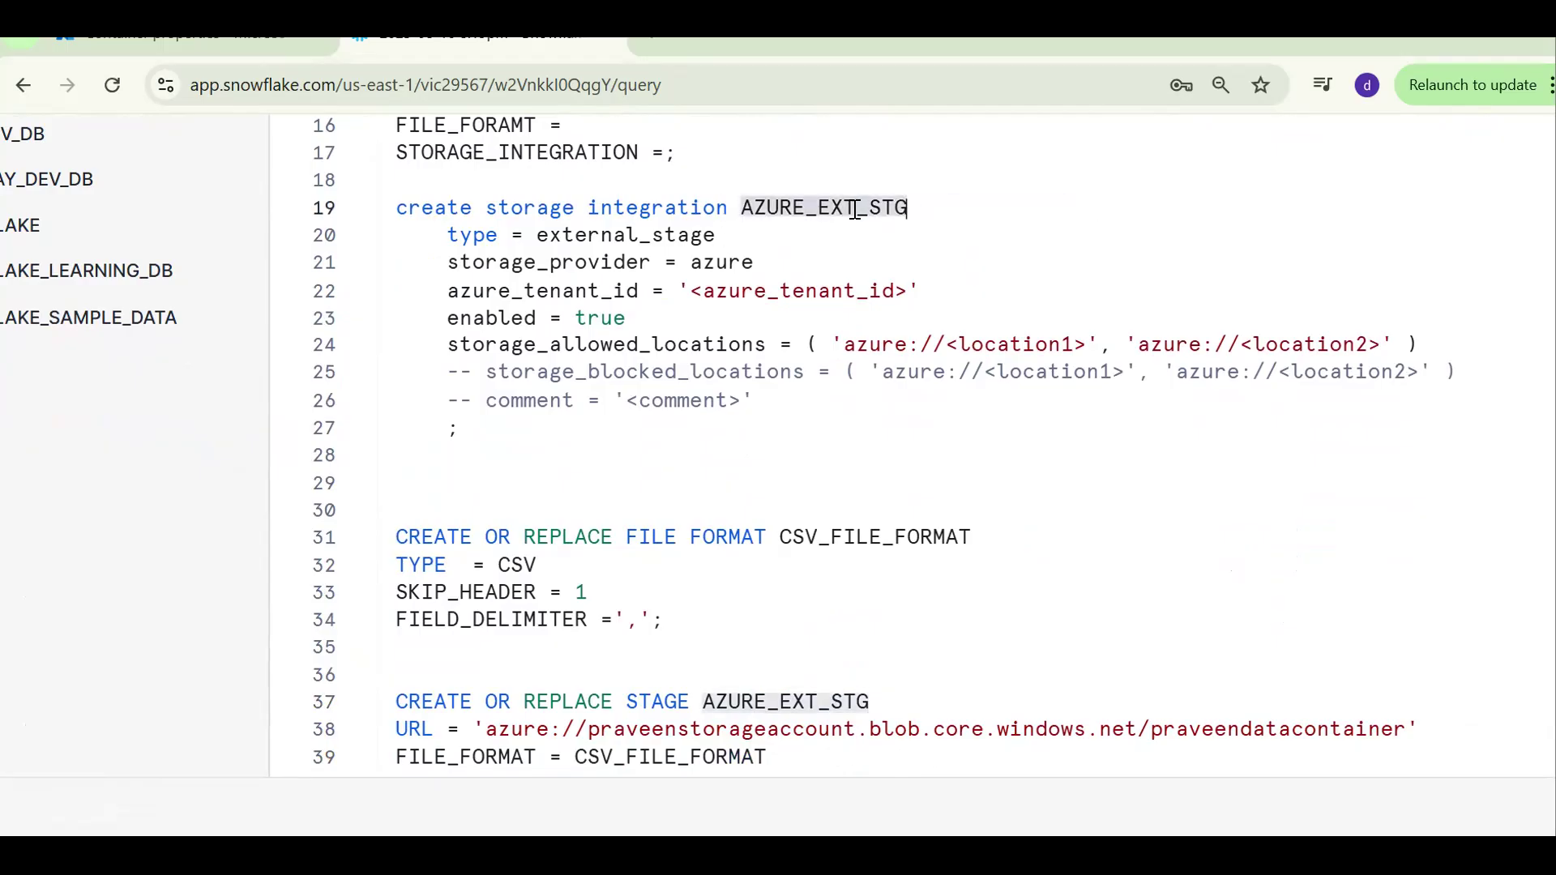
double_click(598, 233)
double_click(541, 261)
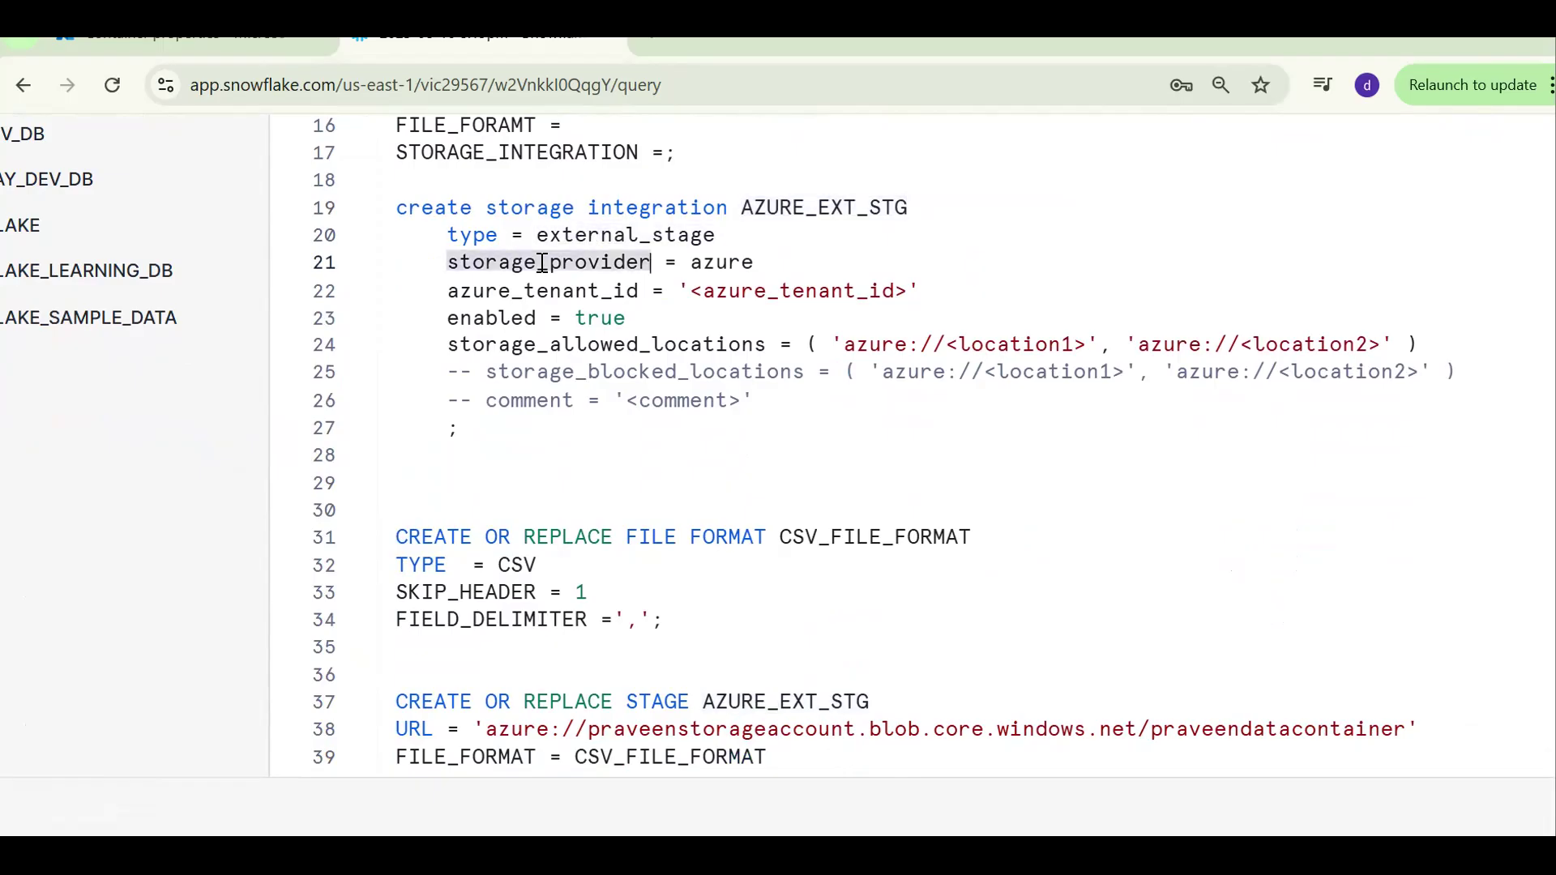
double_click(696, 262)
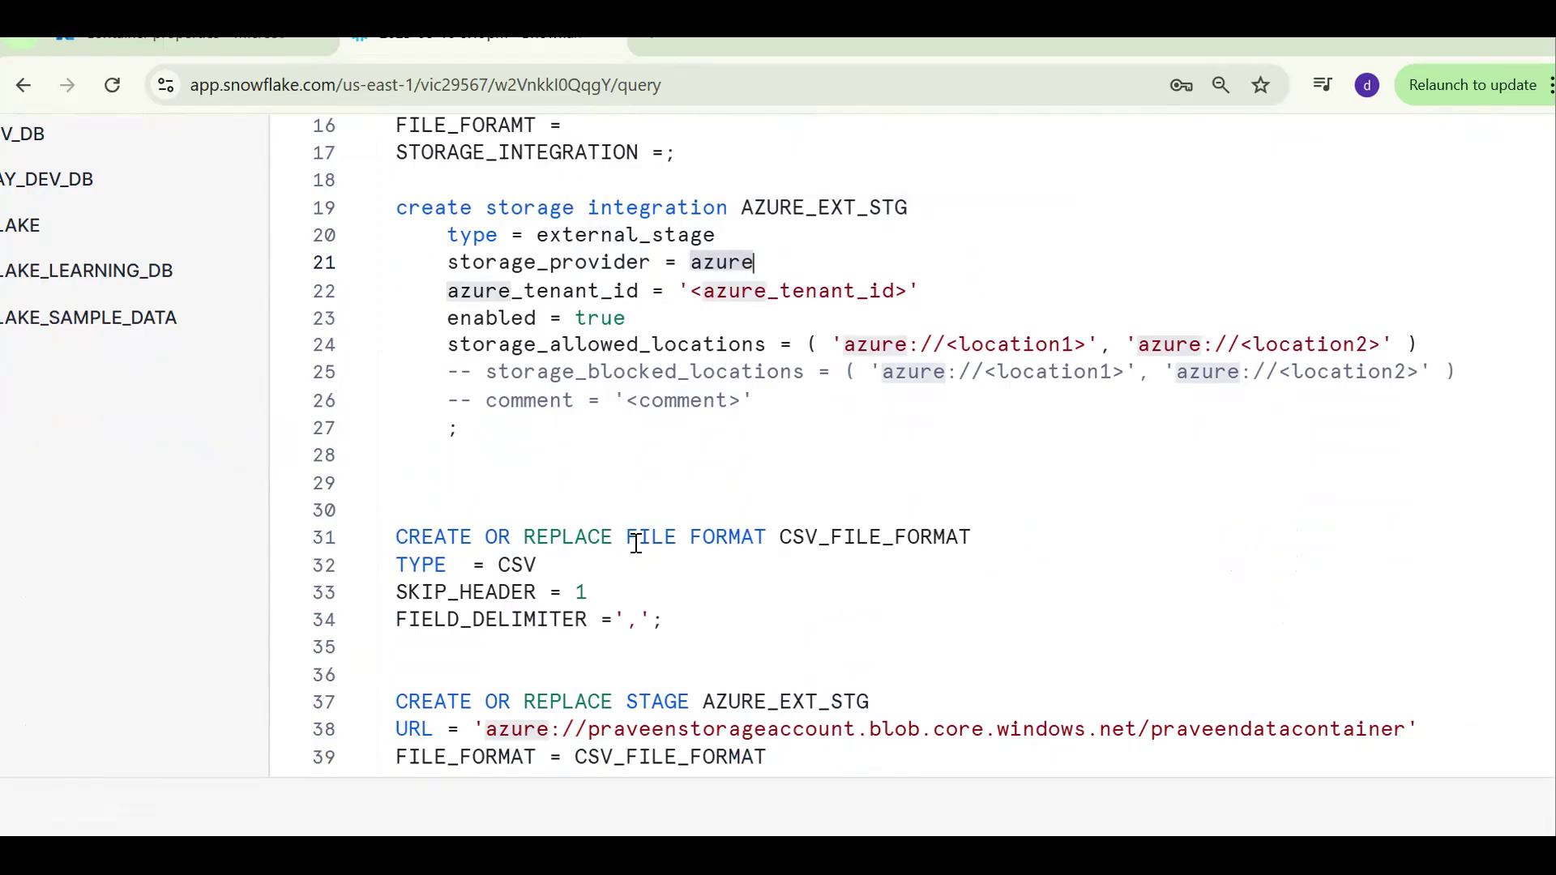
- Replace the storage_allowed_locations placeholders and the commented lines below with the container URL copied from the stage statement, closing the quote and parenthesis
left_click(489, 729)
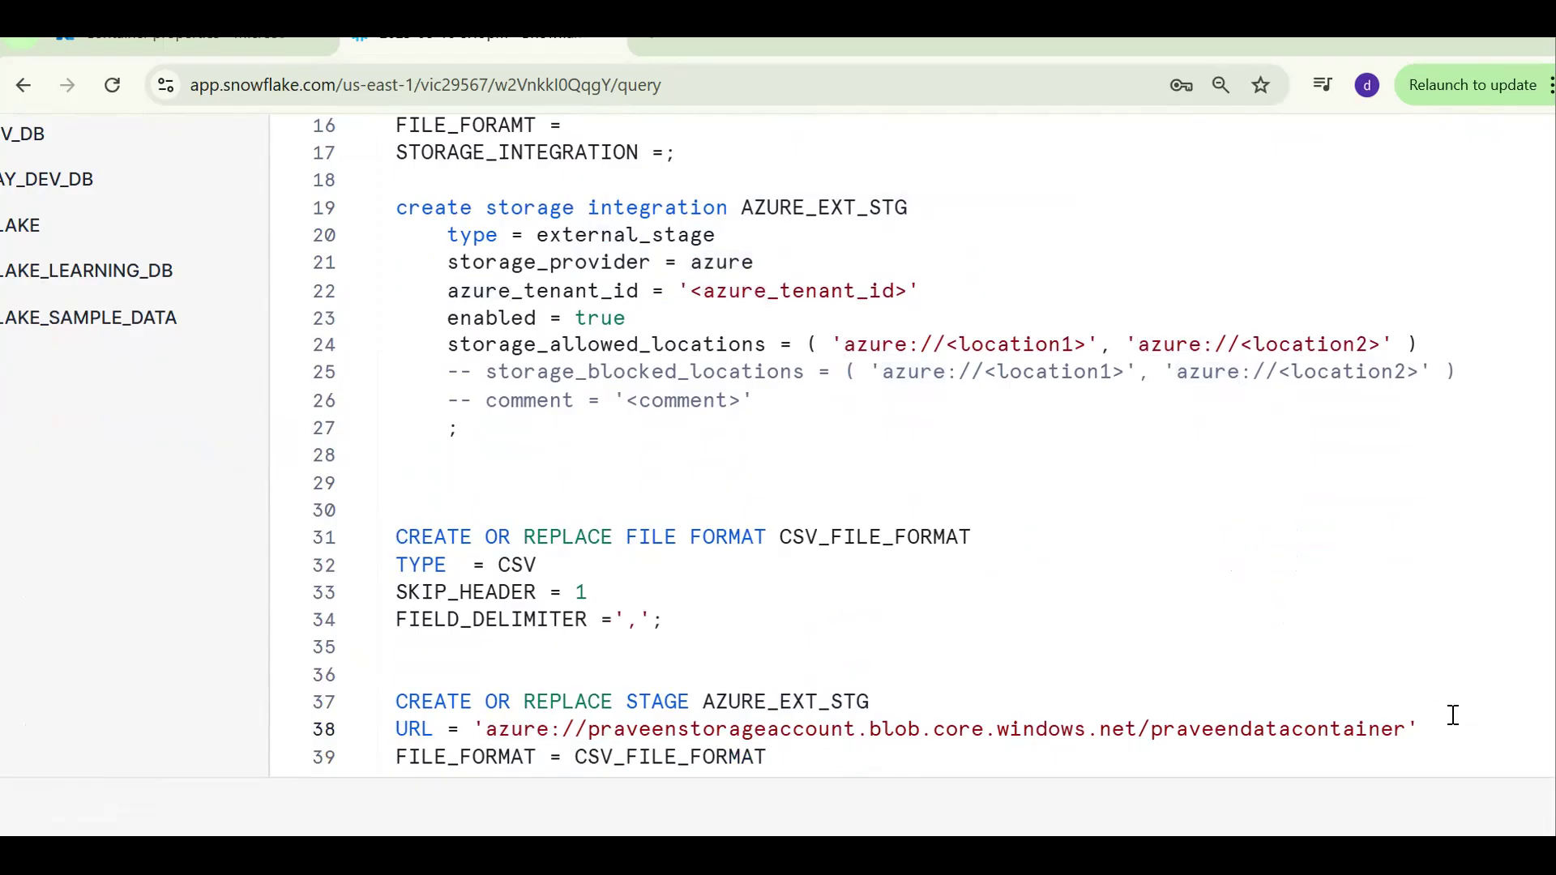
left_click(1407, 727, "shift")
key("ctrl+c")
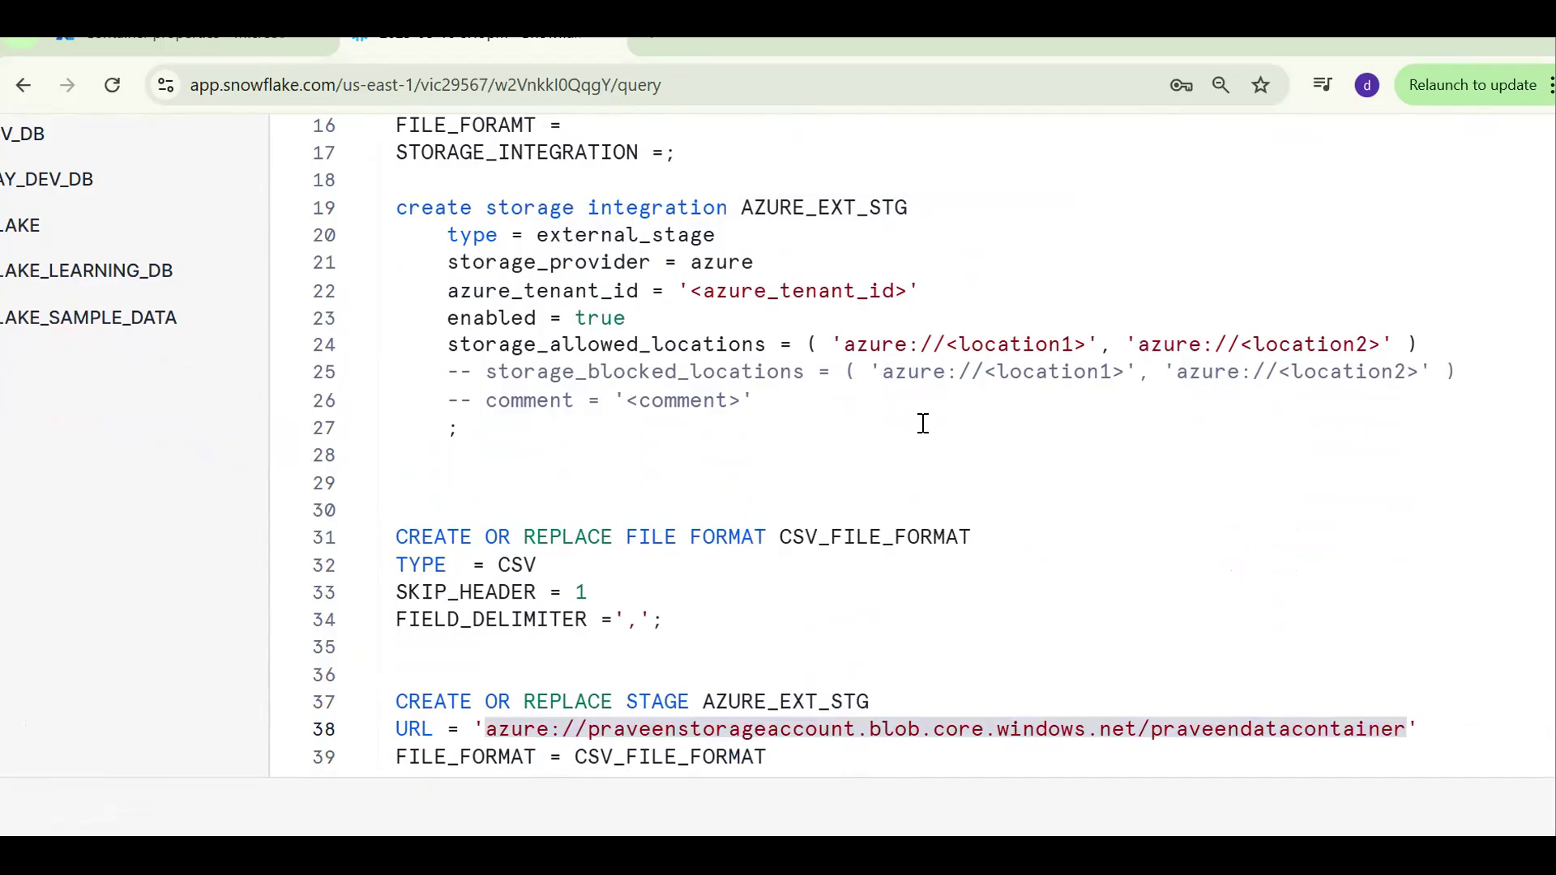
left_click(843, 343)
left_click(881, 399, "shift")
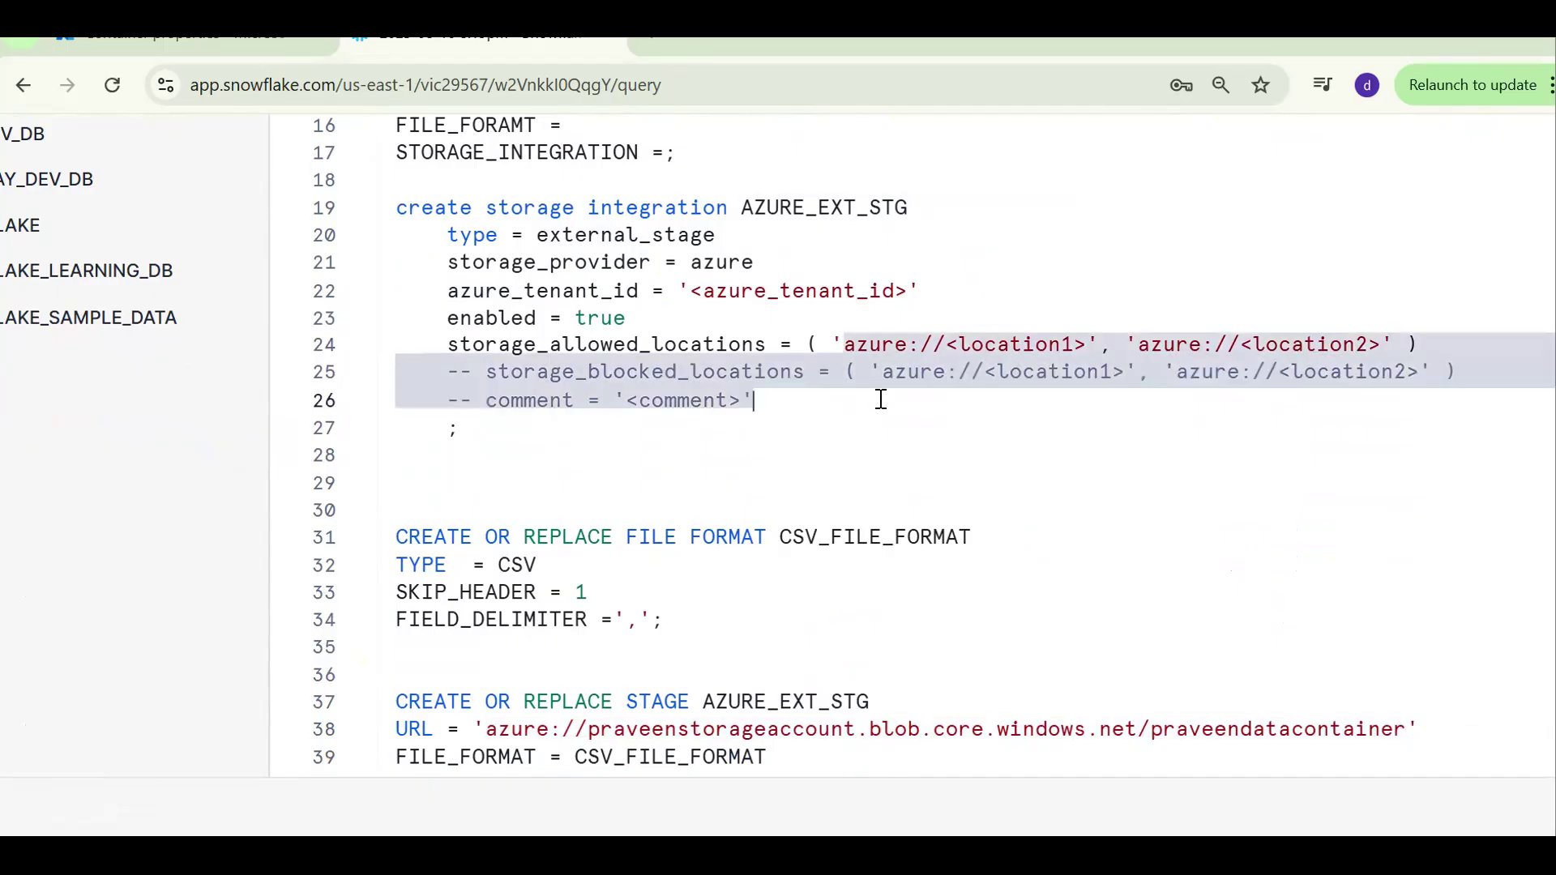
key("ctrl+v")
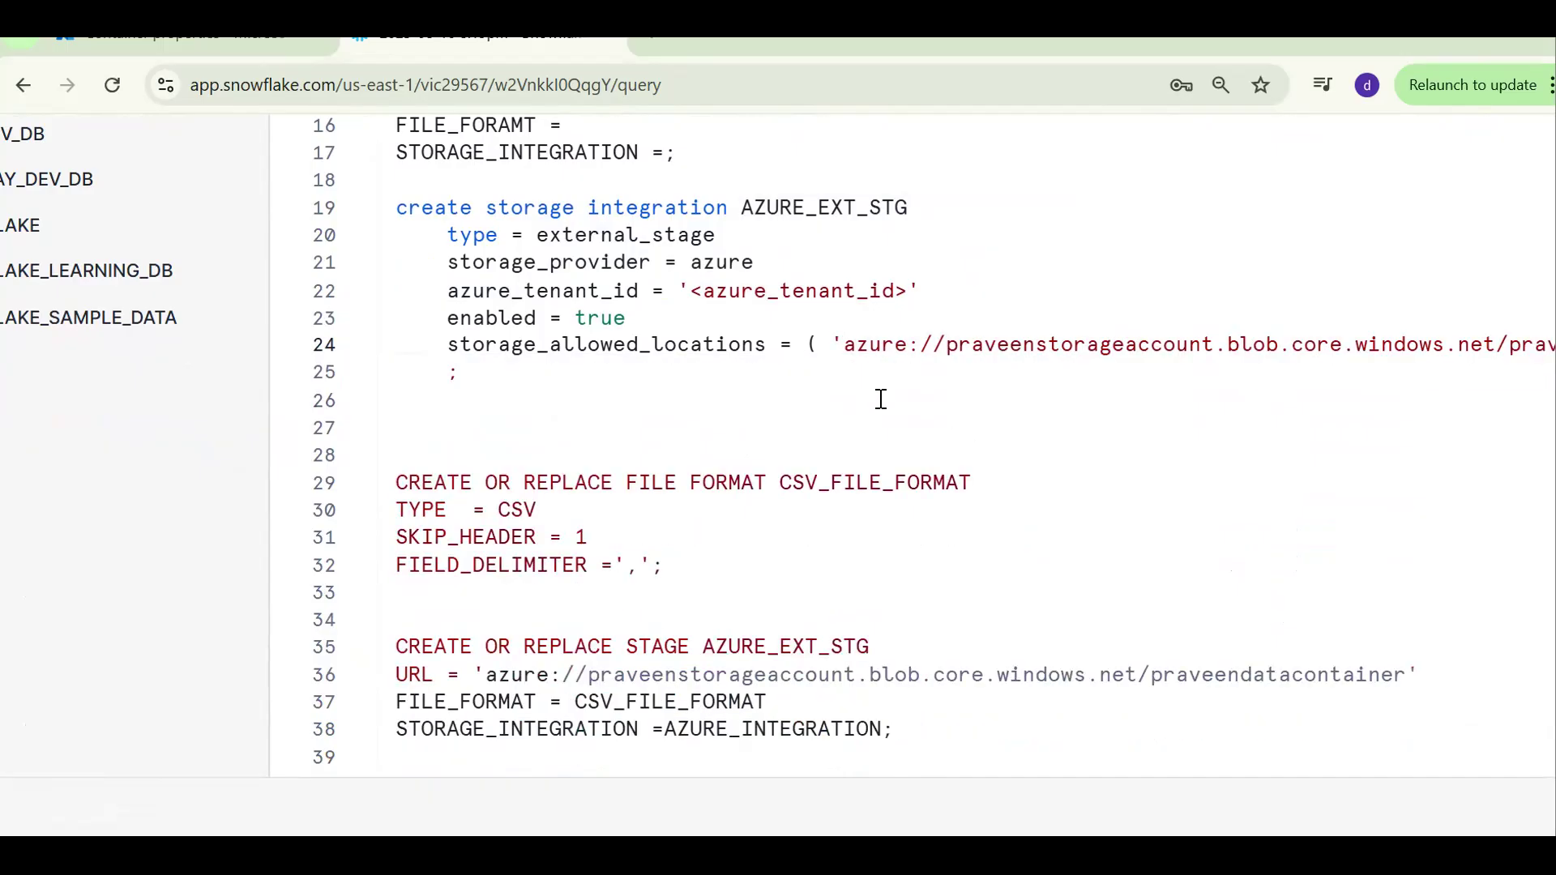
type("'")
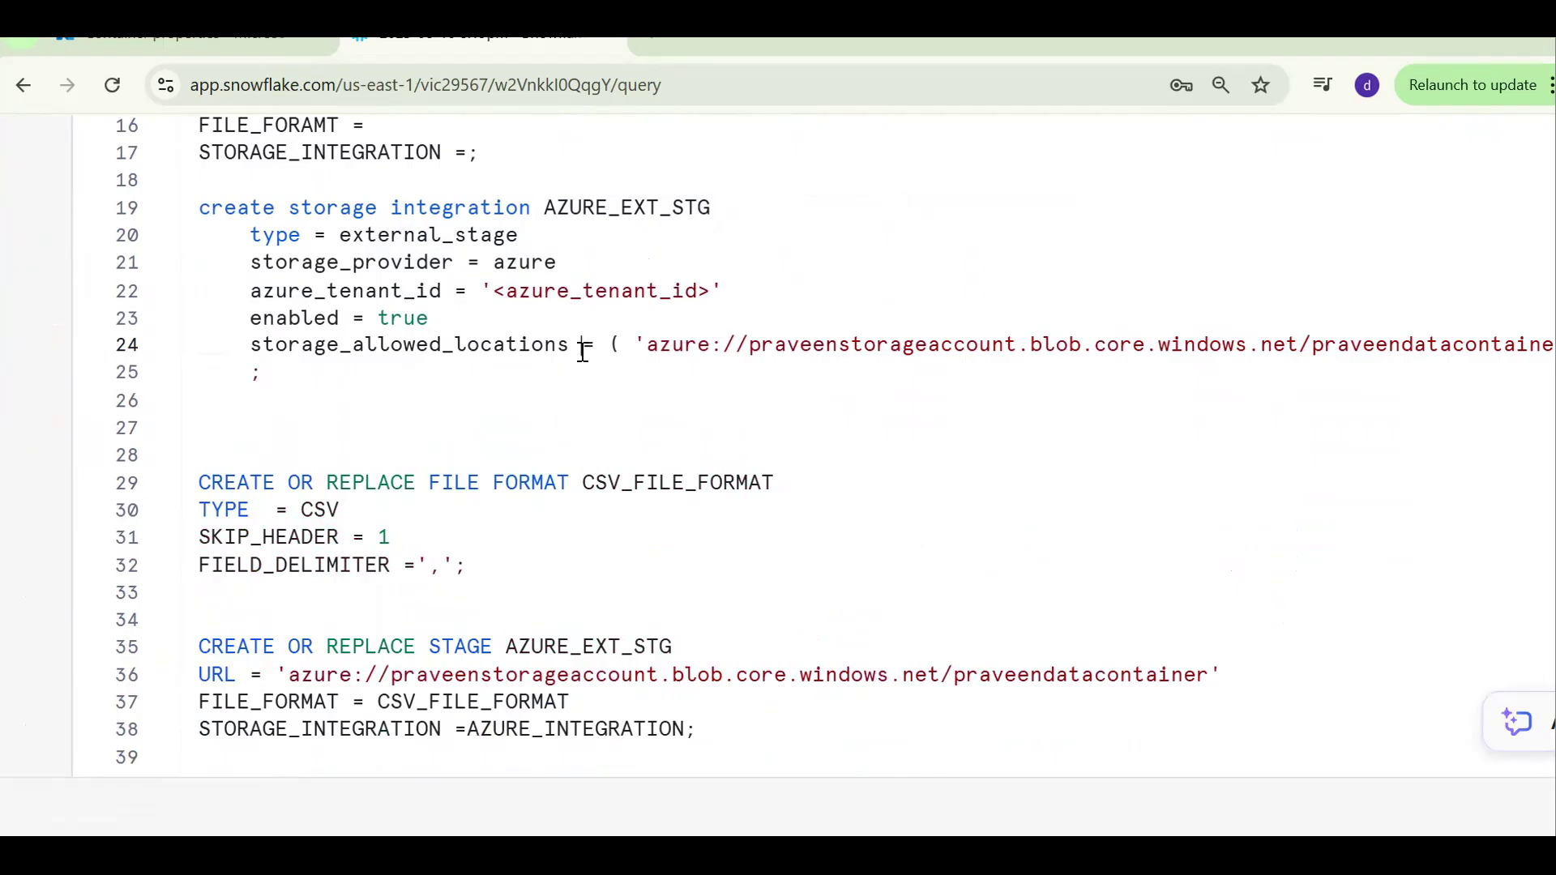
key("Return")
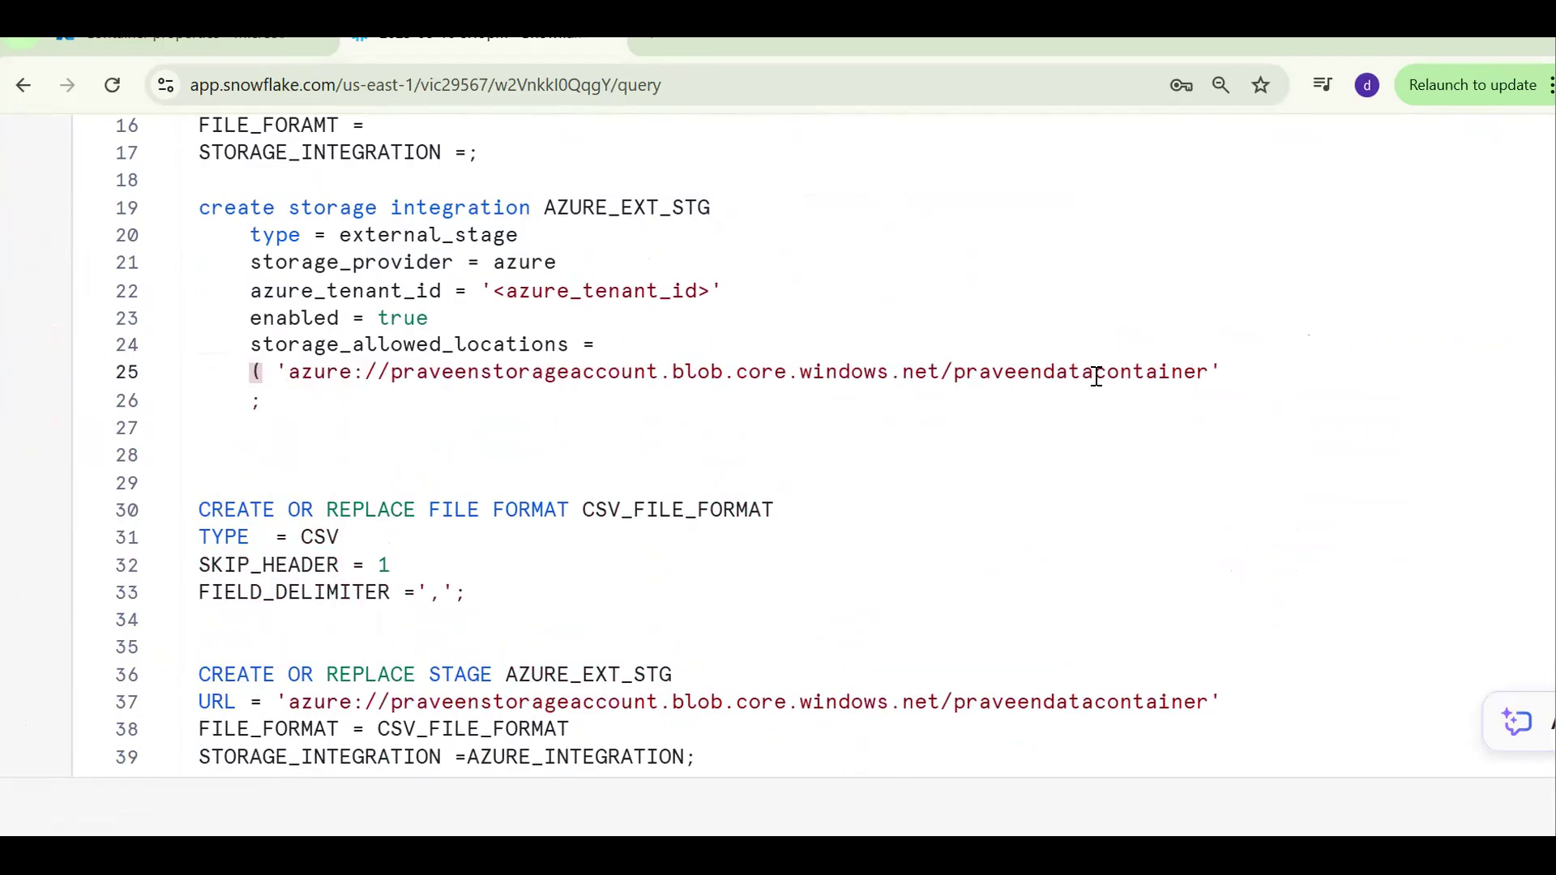
left_click(1242, 371)
type(")")
- Try running the storage integration statement with the tenant placeholder, hide the results and select the <azure_tenant_id> placeholder
left_click(405, 320)
key("ctrl+Return")
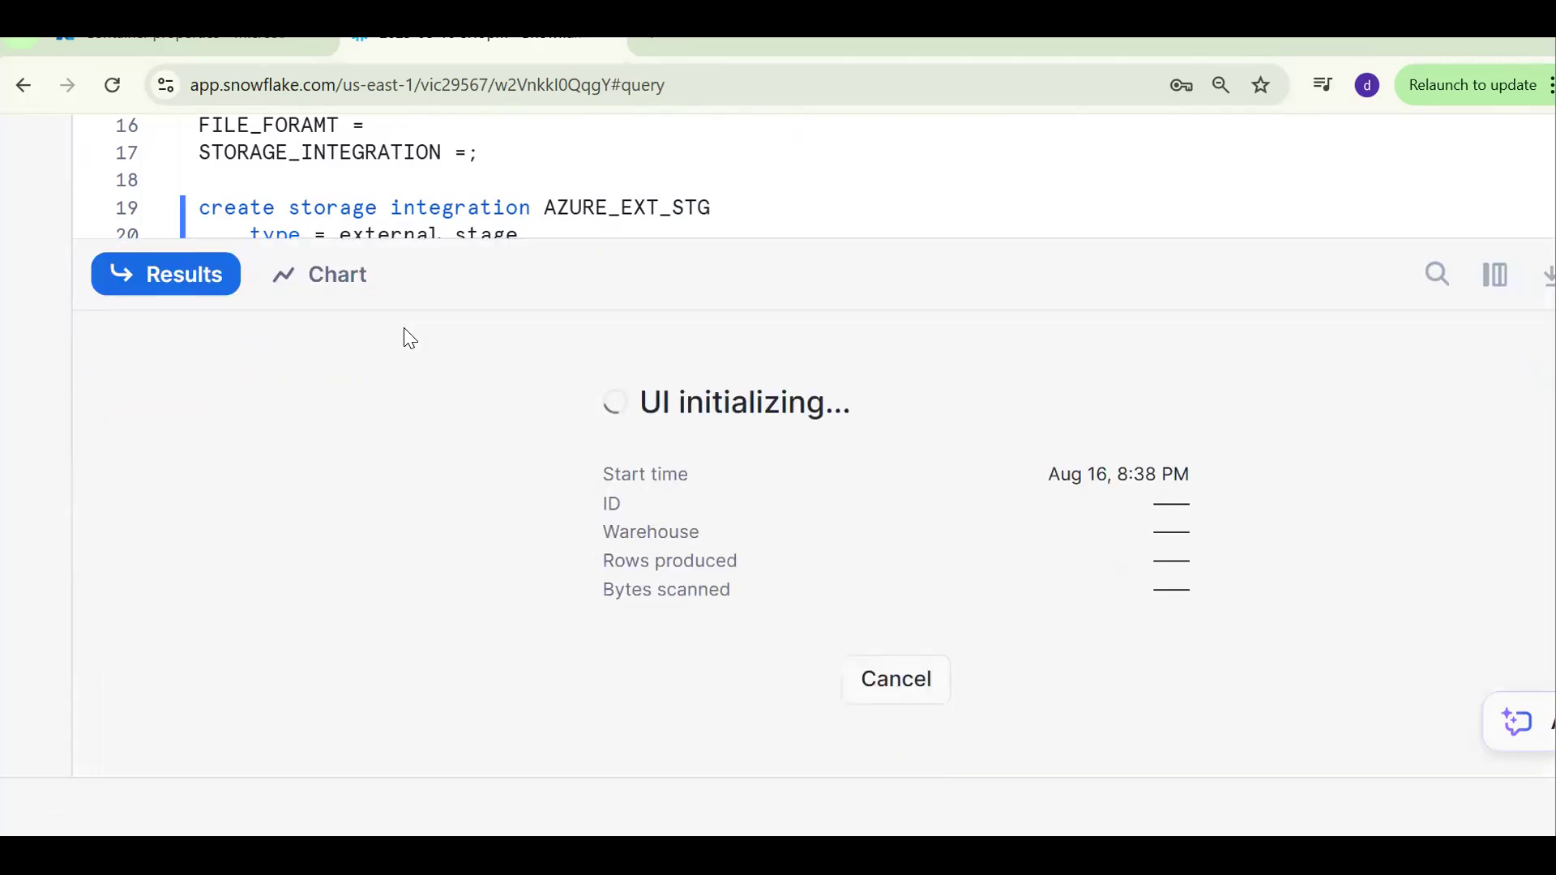
left_click(199, 288)
left_click(502, 292)
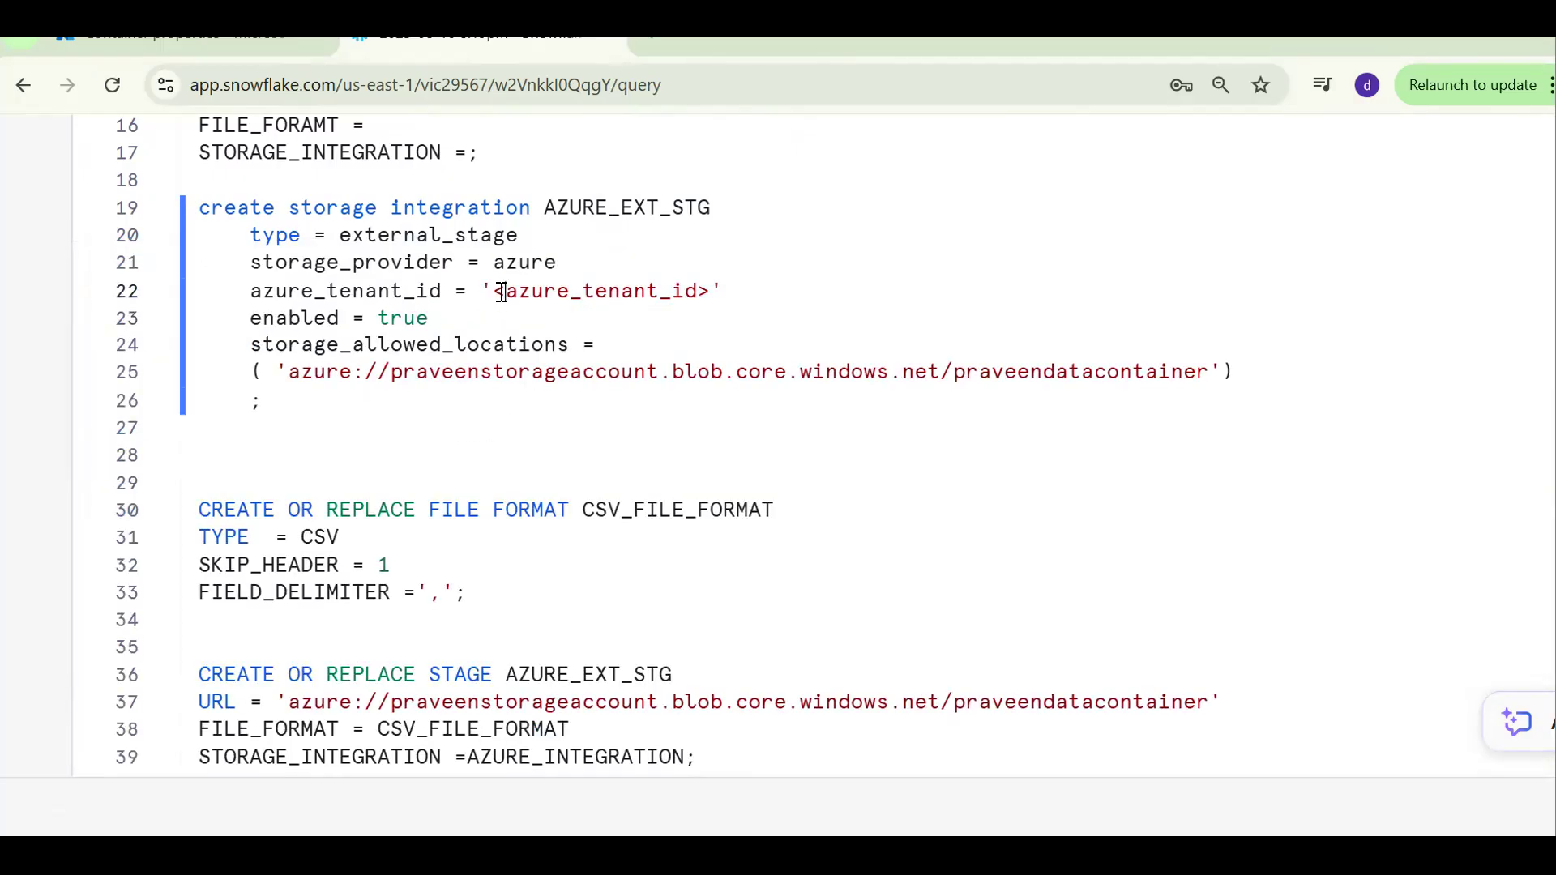
left_click(713, 292)
left_click(500, 293, "shift")
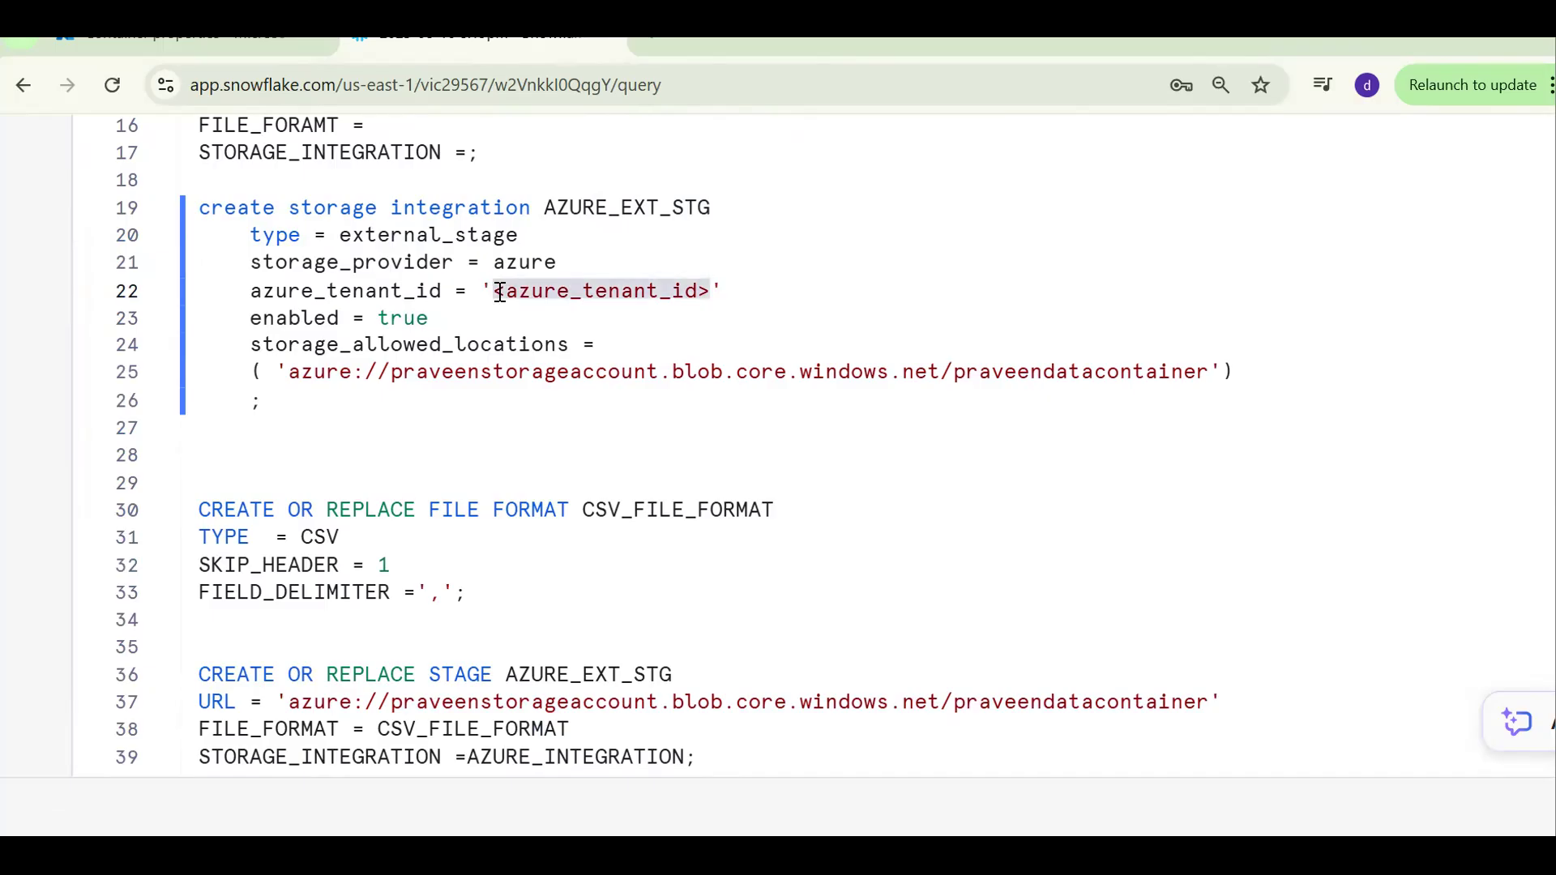
- Add the comment "---STI => TENANT ID(AZURE)" above the storage integration statement, preceded by blank lines
left_click(470, 190)
key("Return")
key("Return")
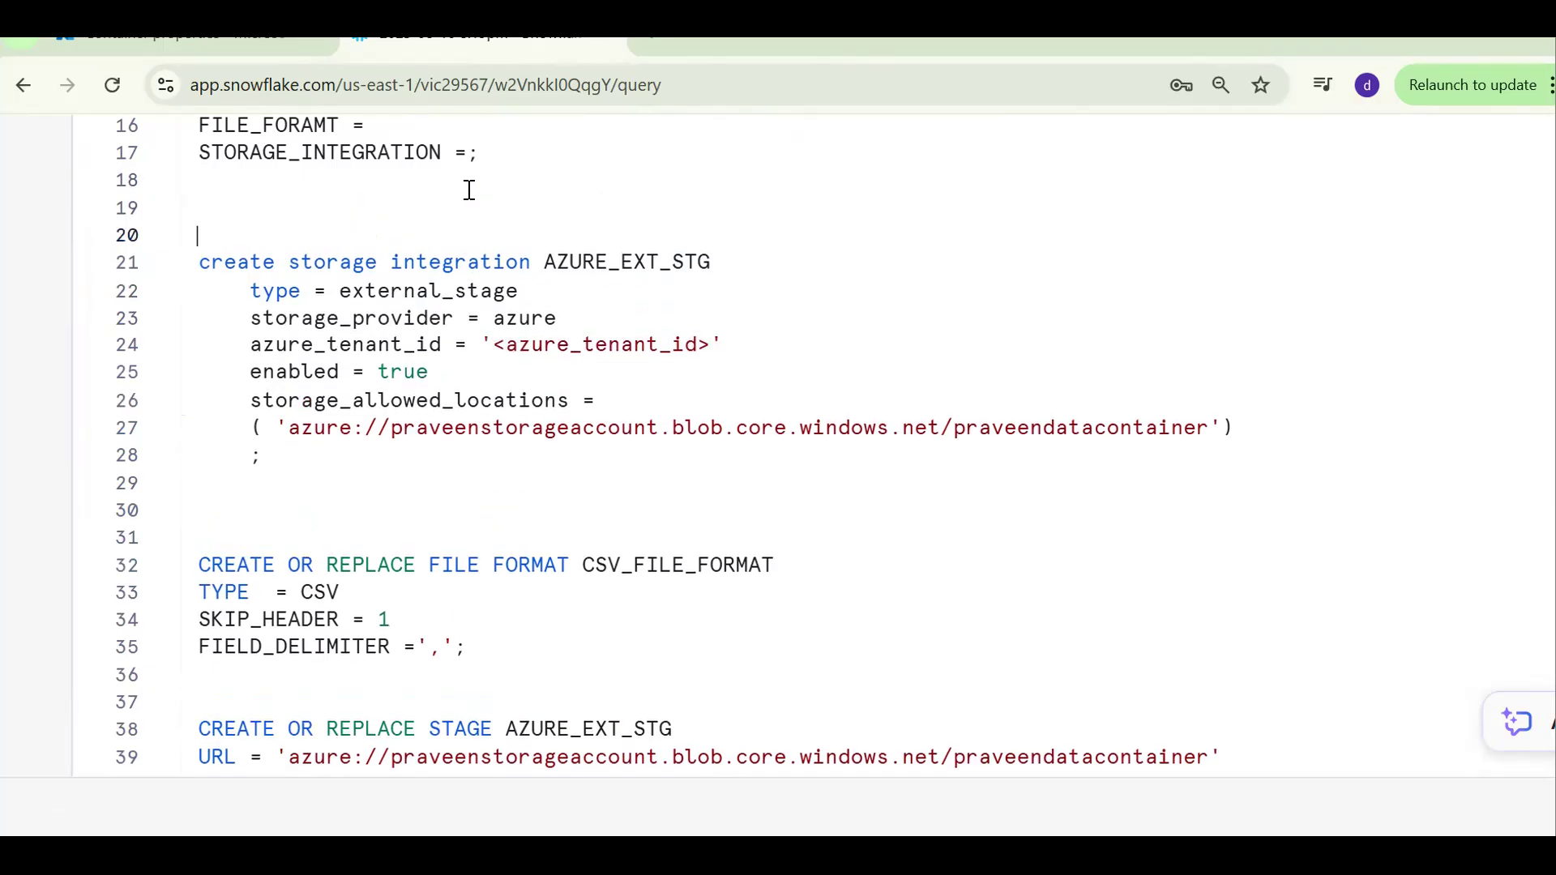
type("---STI ")
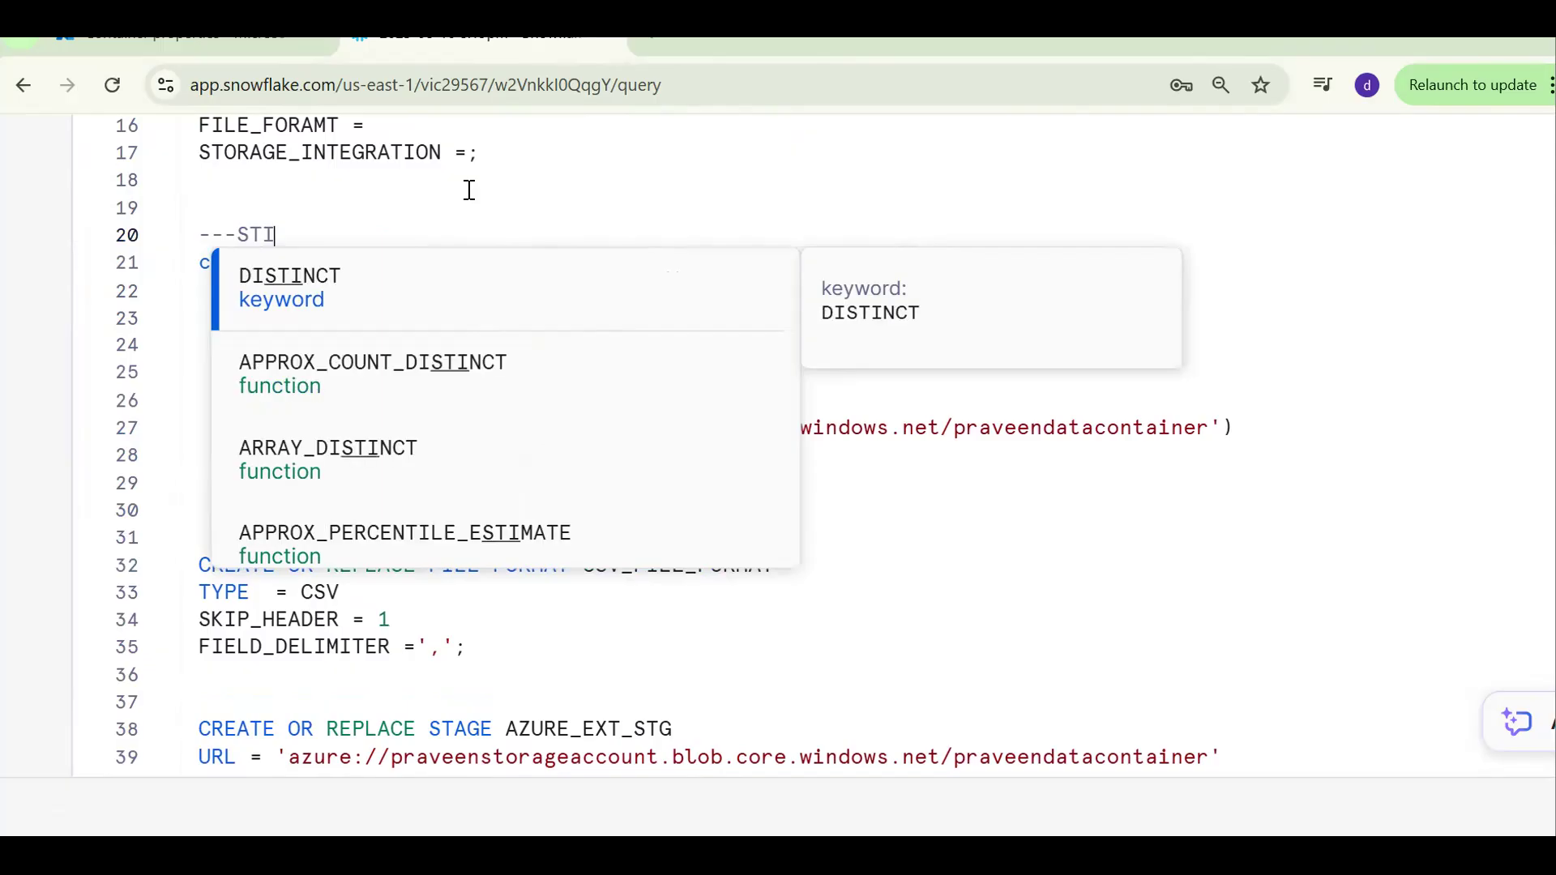
type("=> ")
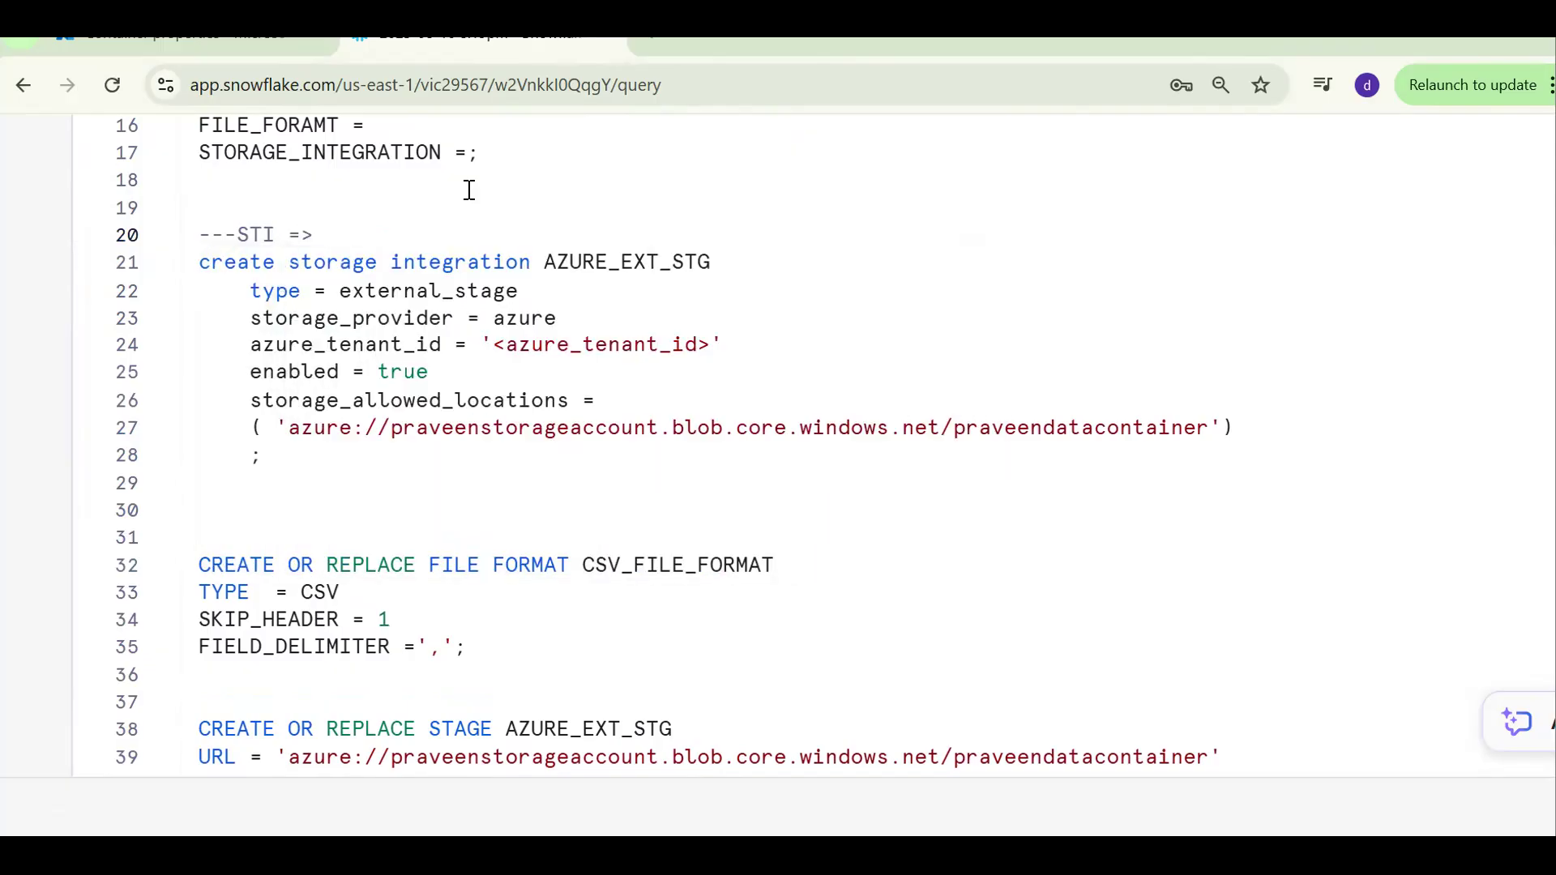
type("TENANT ID")
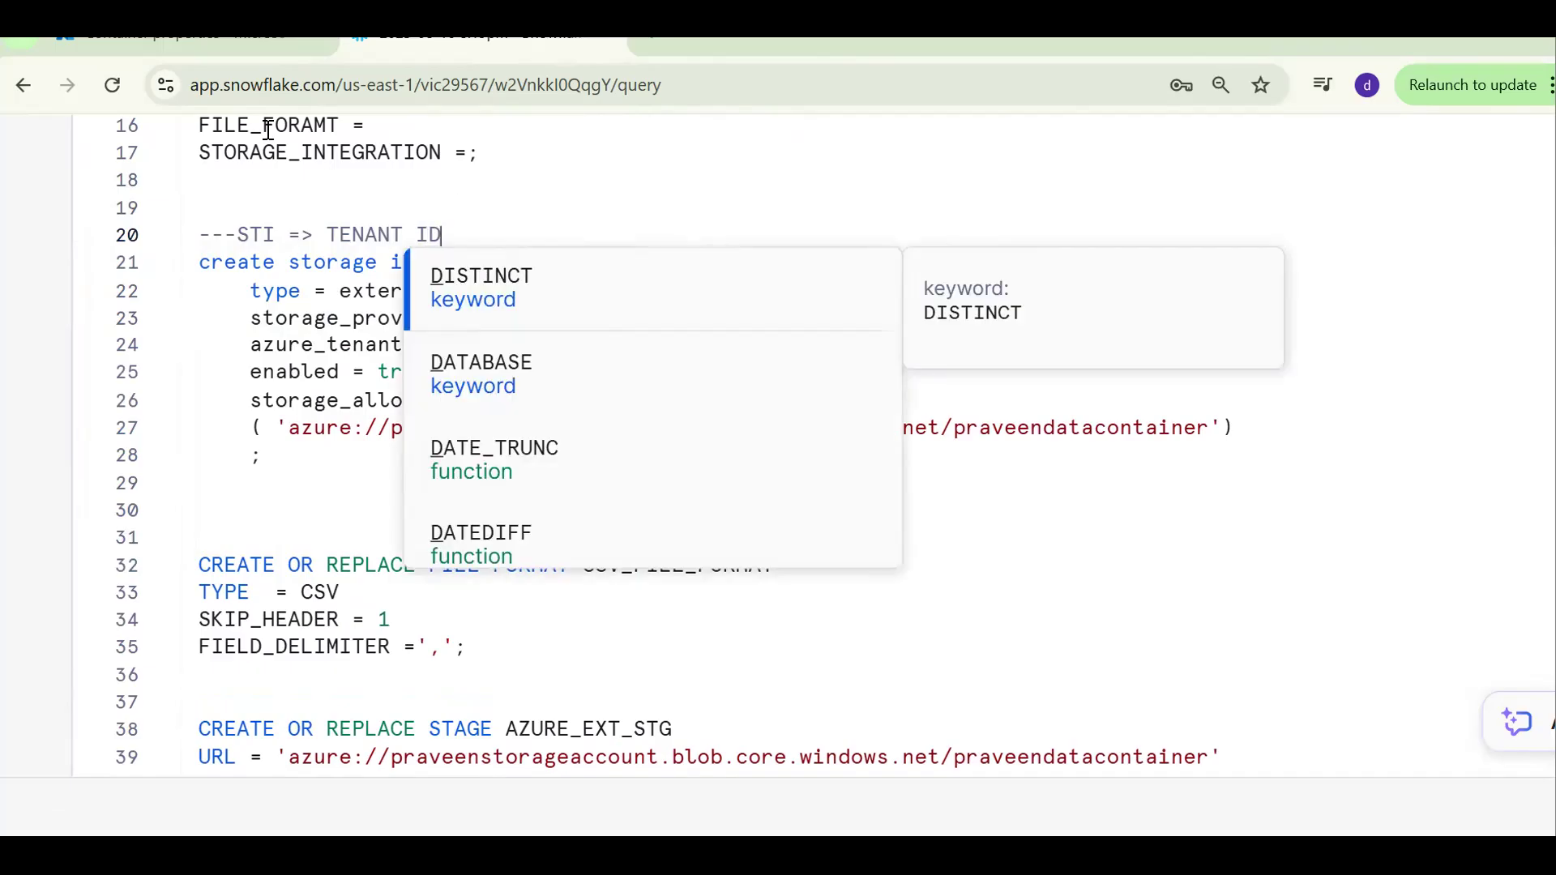
left_click(355, 289)
left_click(501, 222)
type("(AZURE")
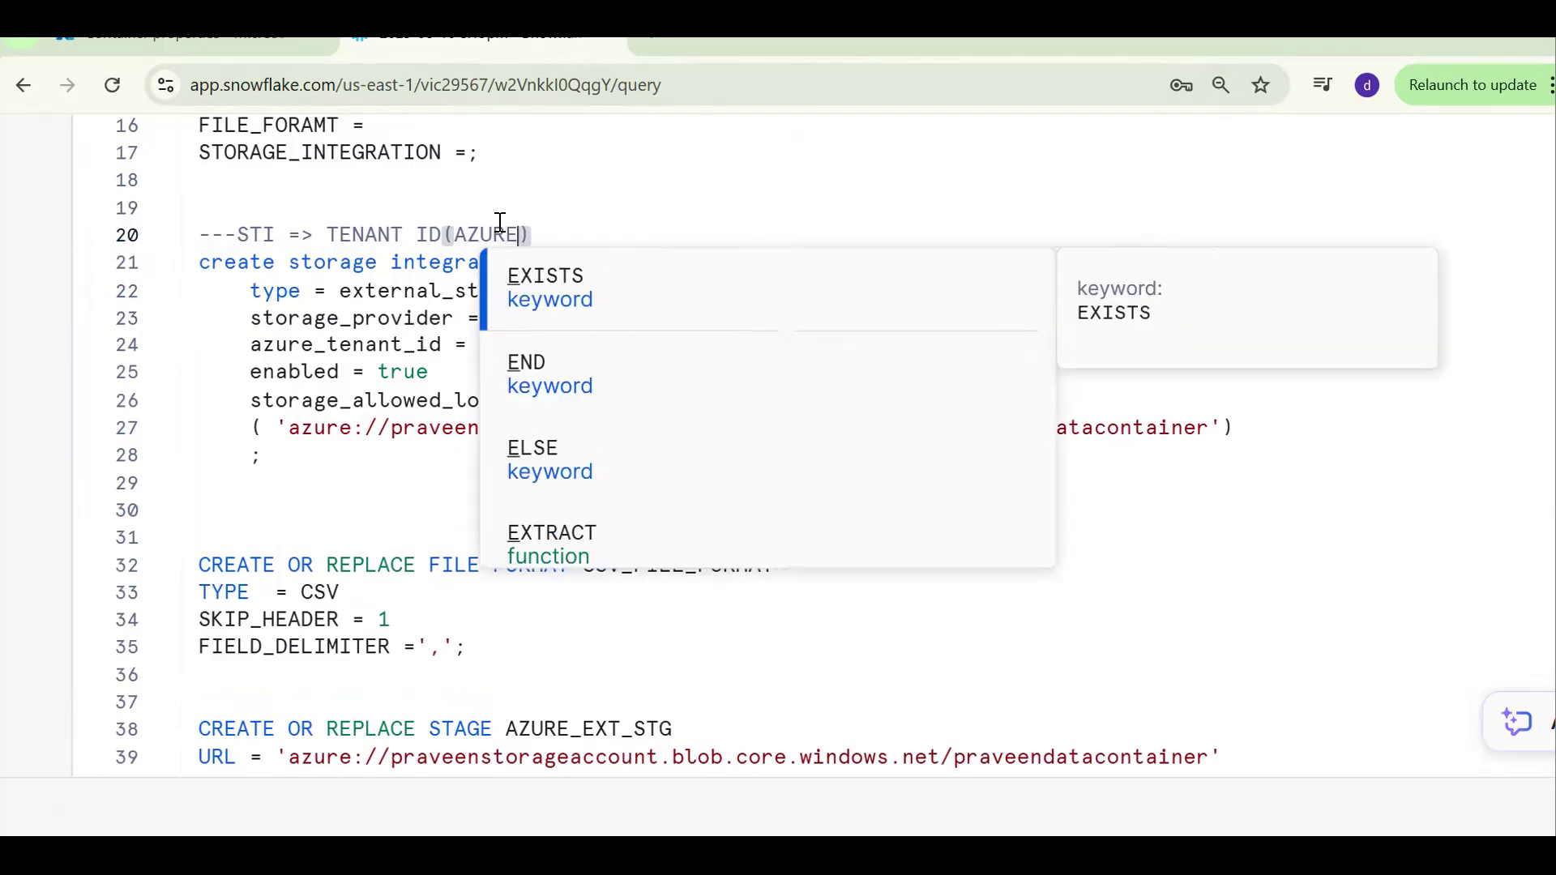
- Switch to the Azure portal, find Tenant properties with a search for TENANT, and copy the tenant ID
left_click(237, 44)
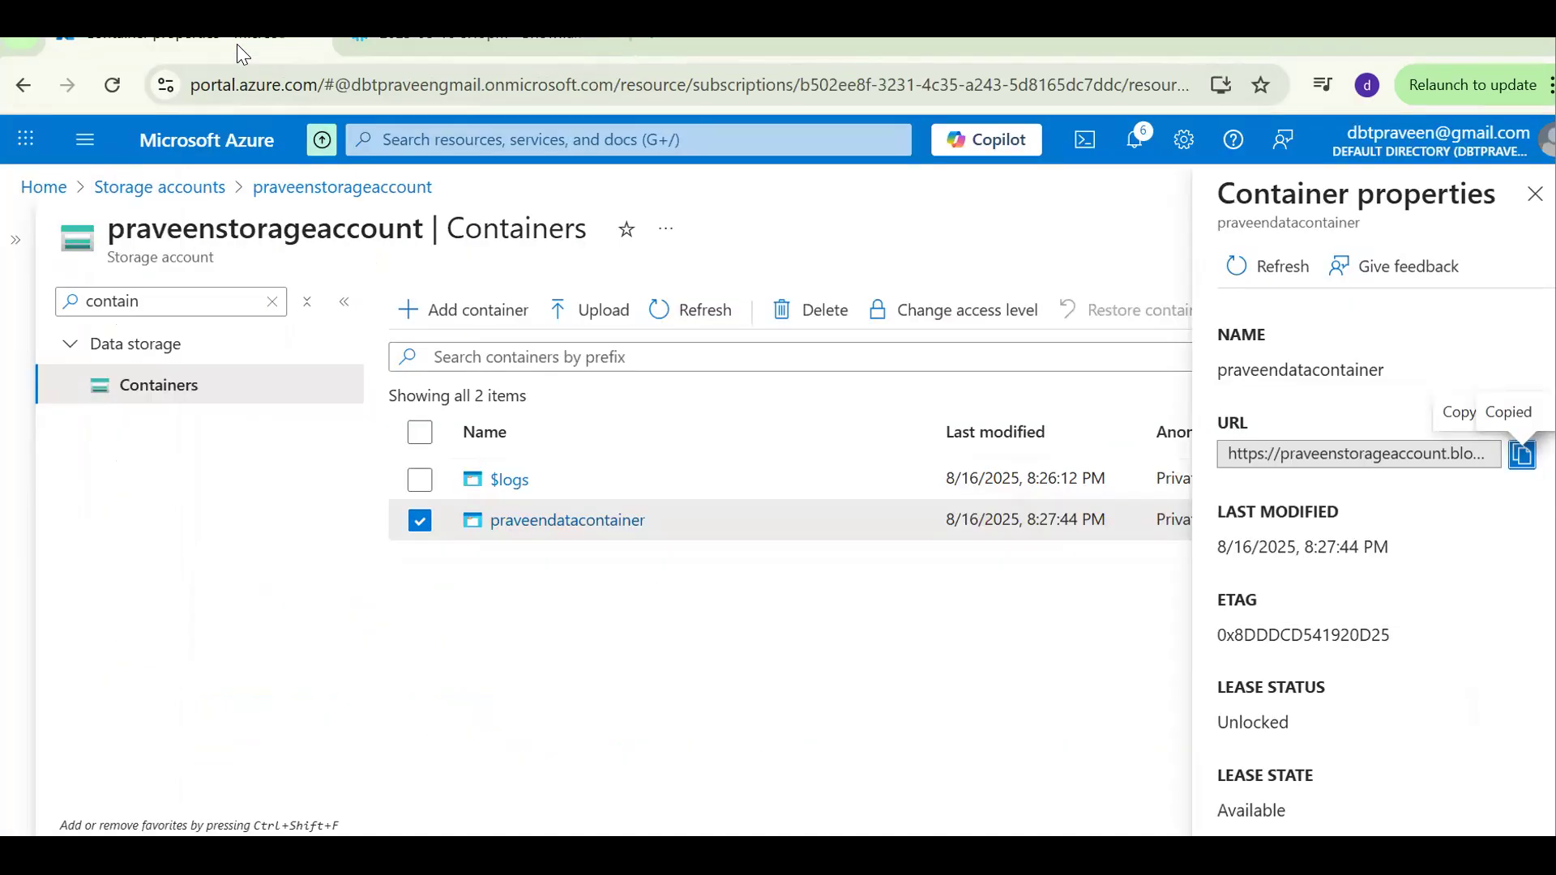
left_click(435, 141)
type("TENAN")
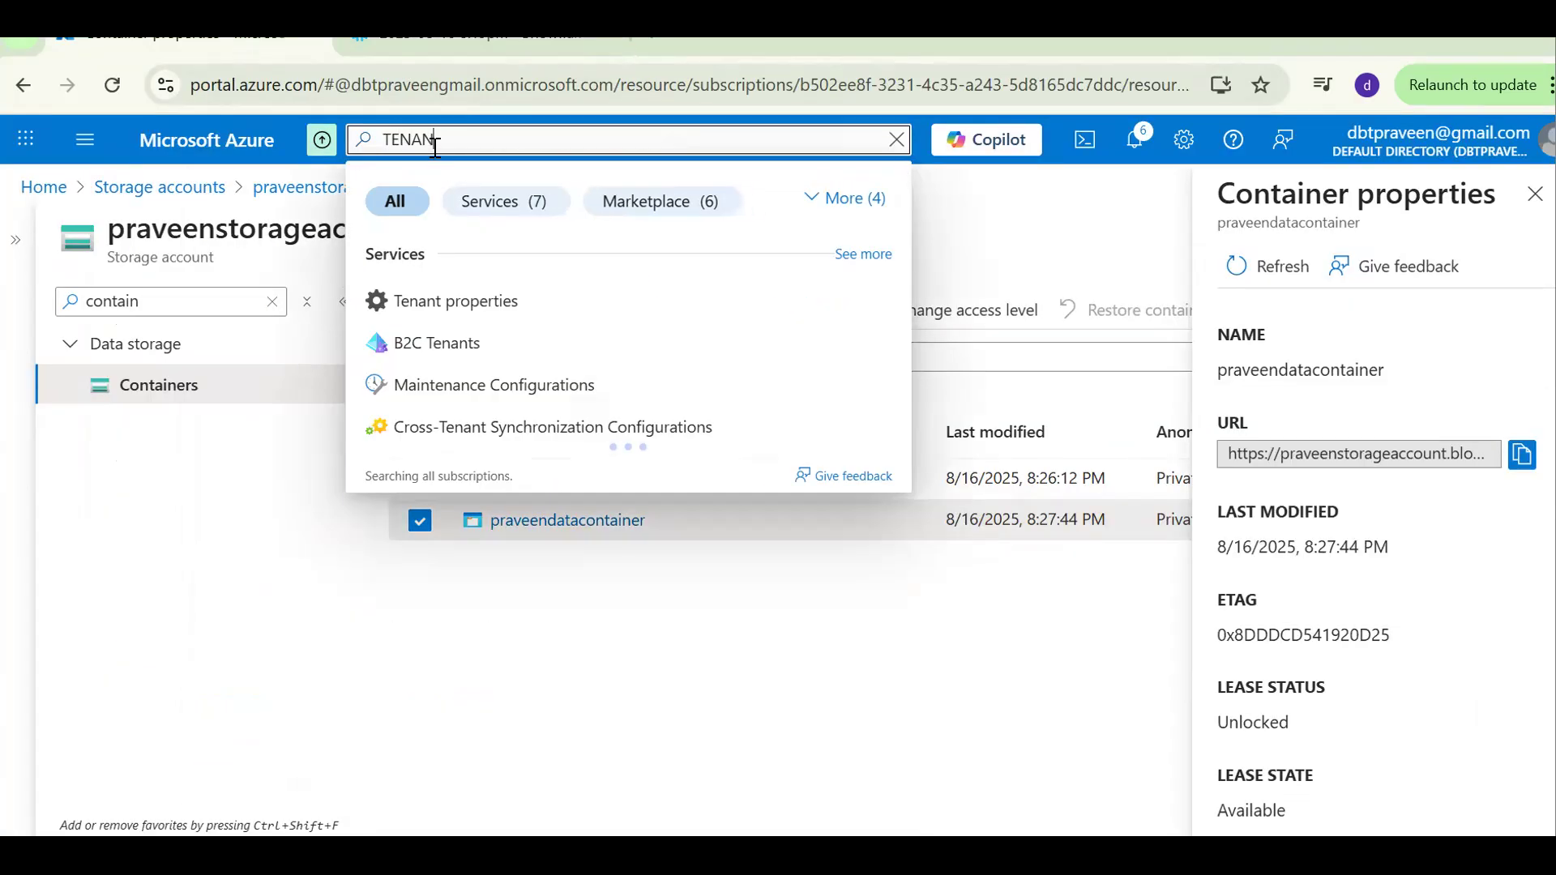
left_click(454, 306)
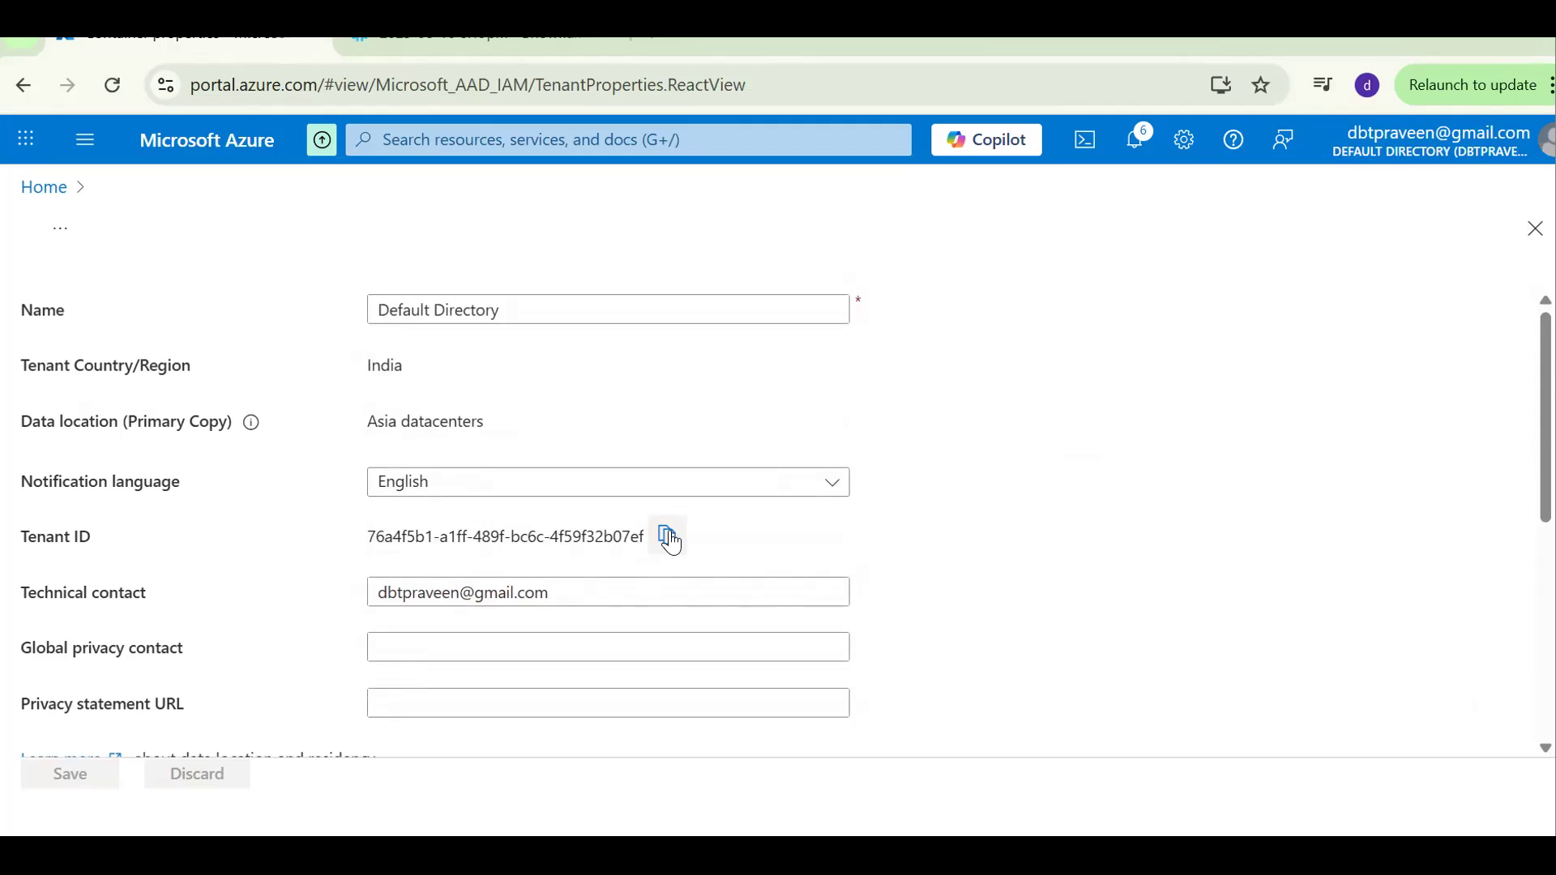
left_click(451, 139)
type("T")
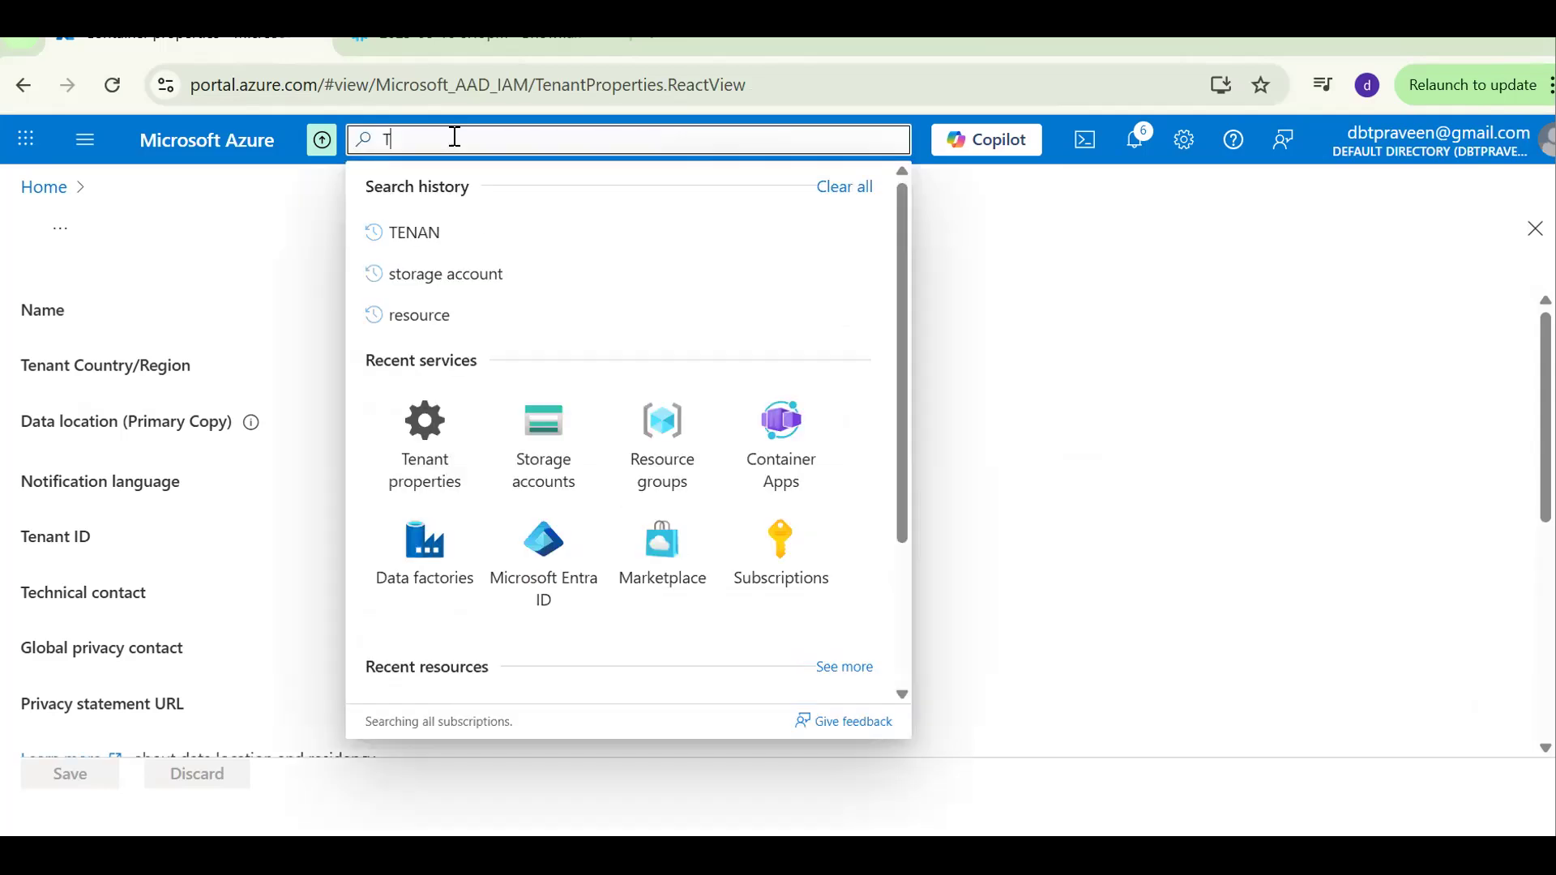
type("ENANT")
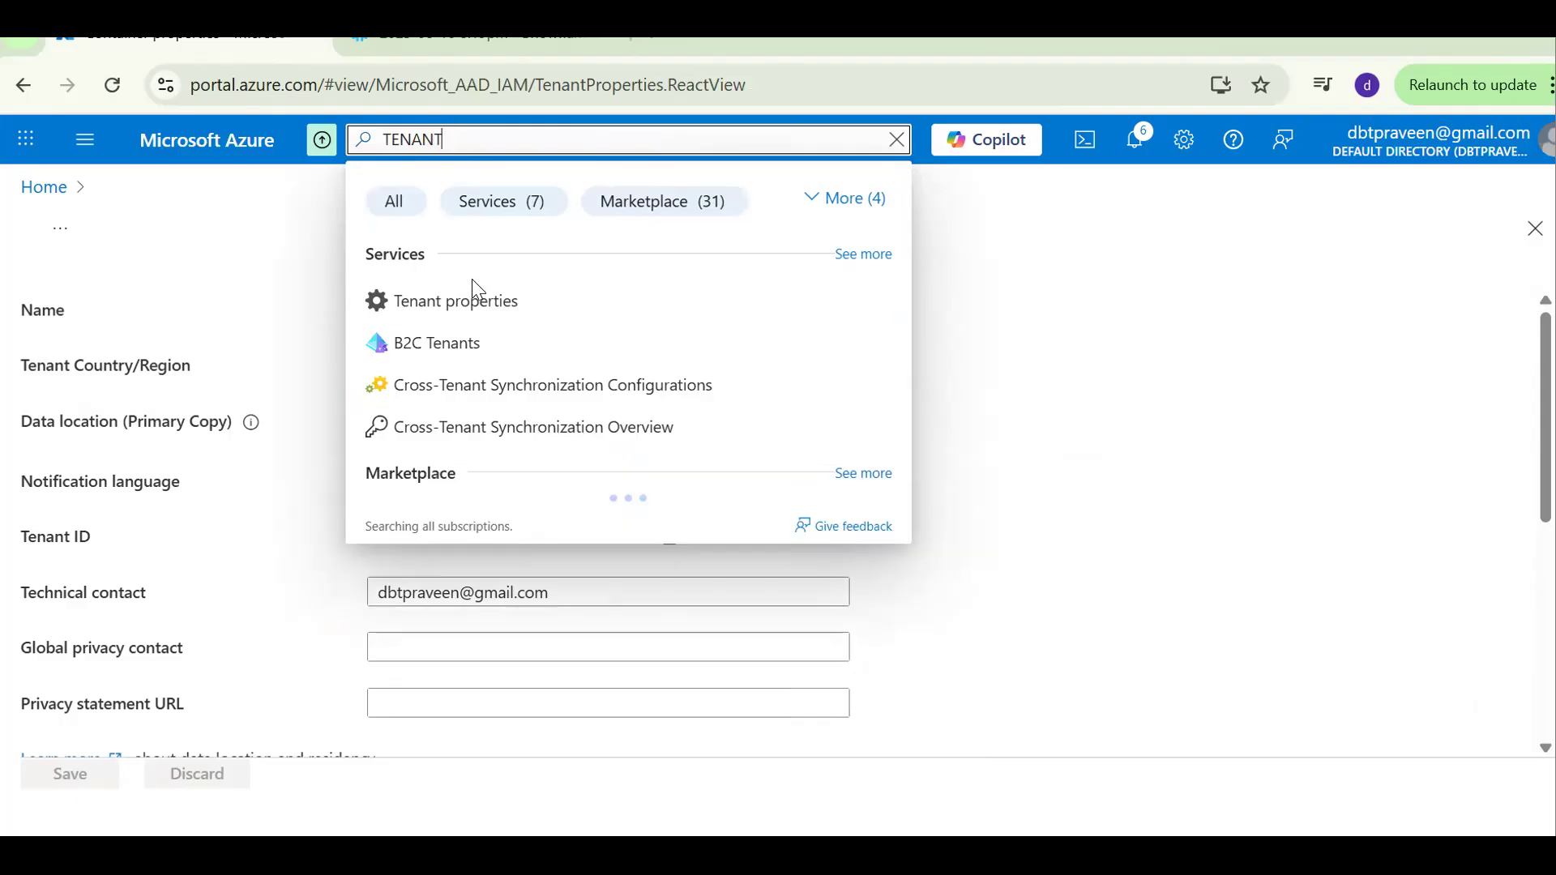
left_click(481, 299)
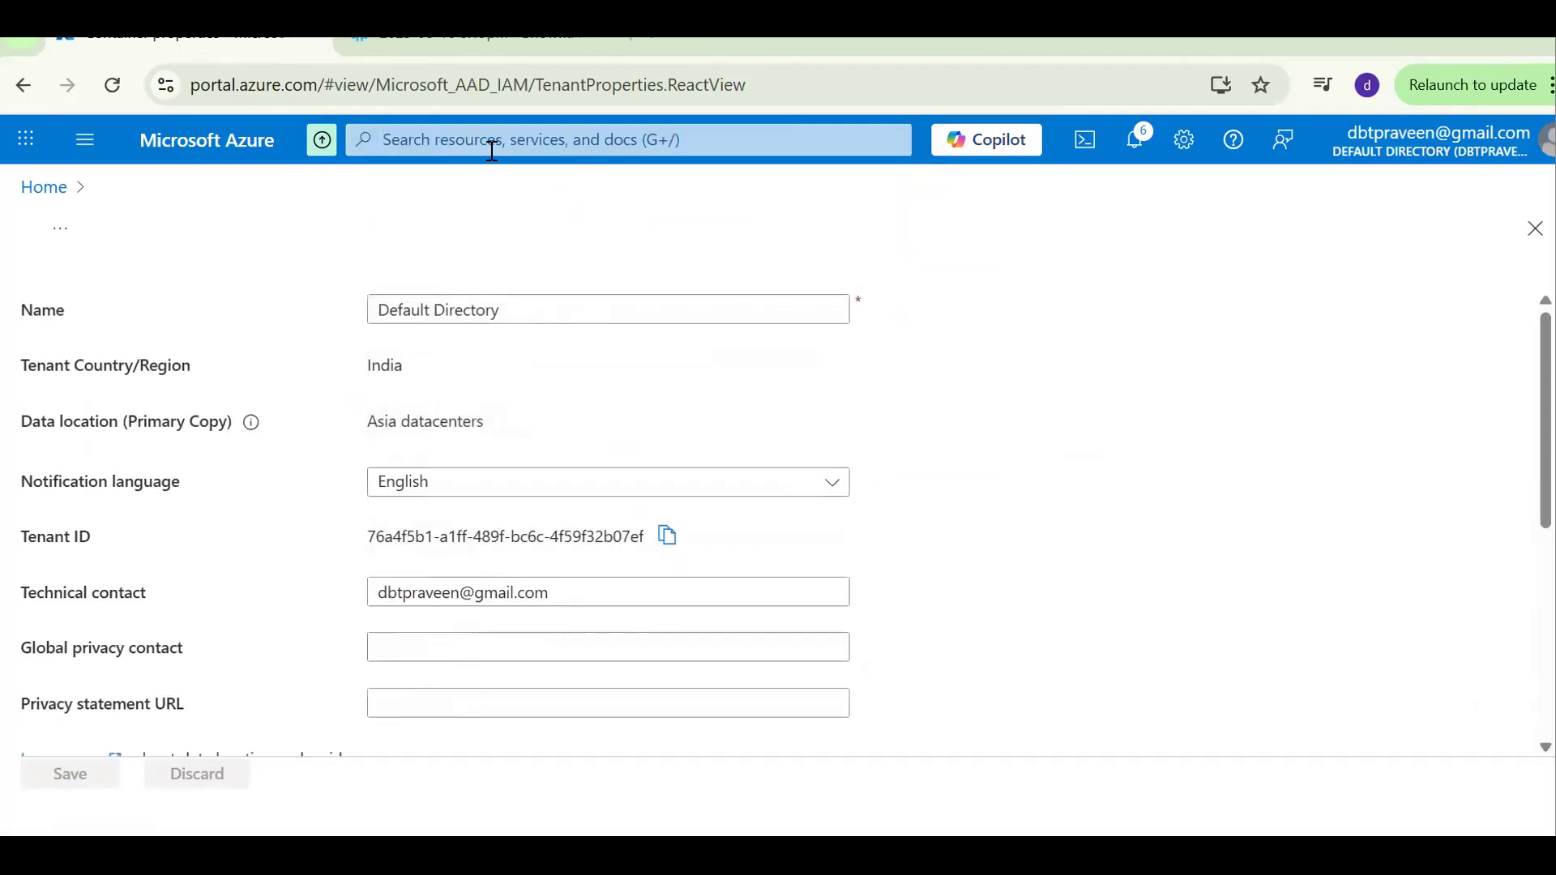
left_click(667, 536)
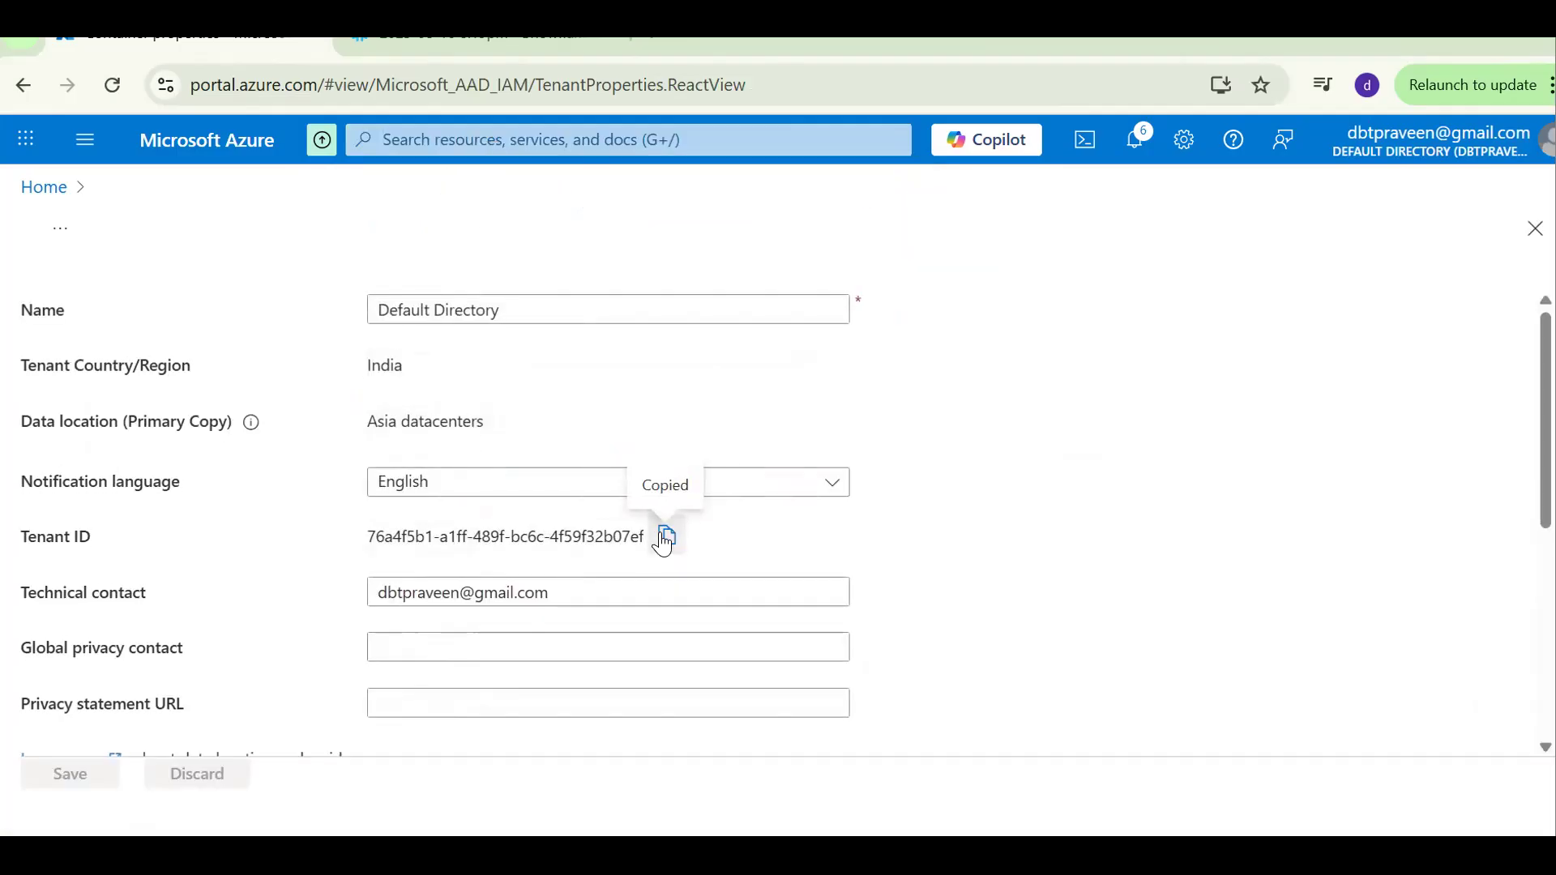
- Return to the Snowflake worksheet, replace the <azure_tenant_id> placeholder with the copied tenant ID, and run the storage integration statement
left_click(354, 54)
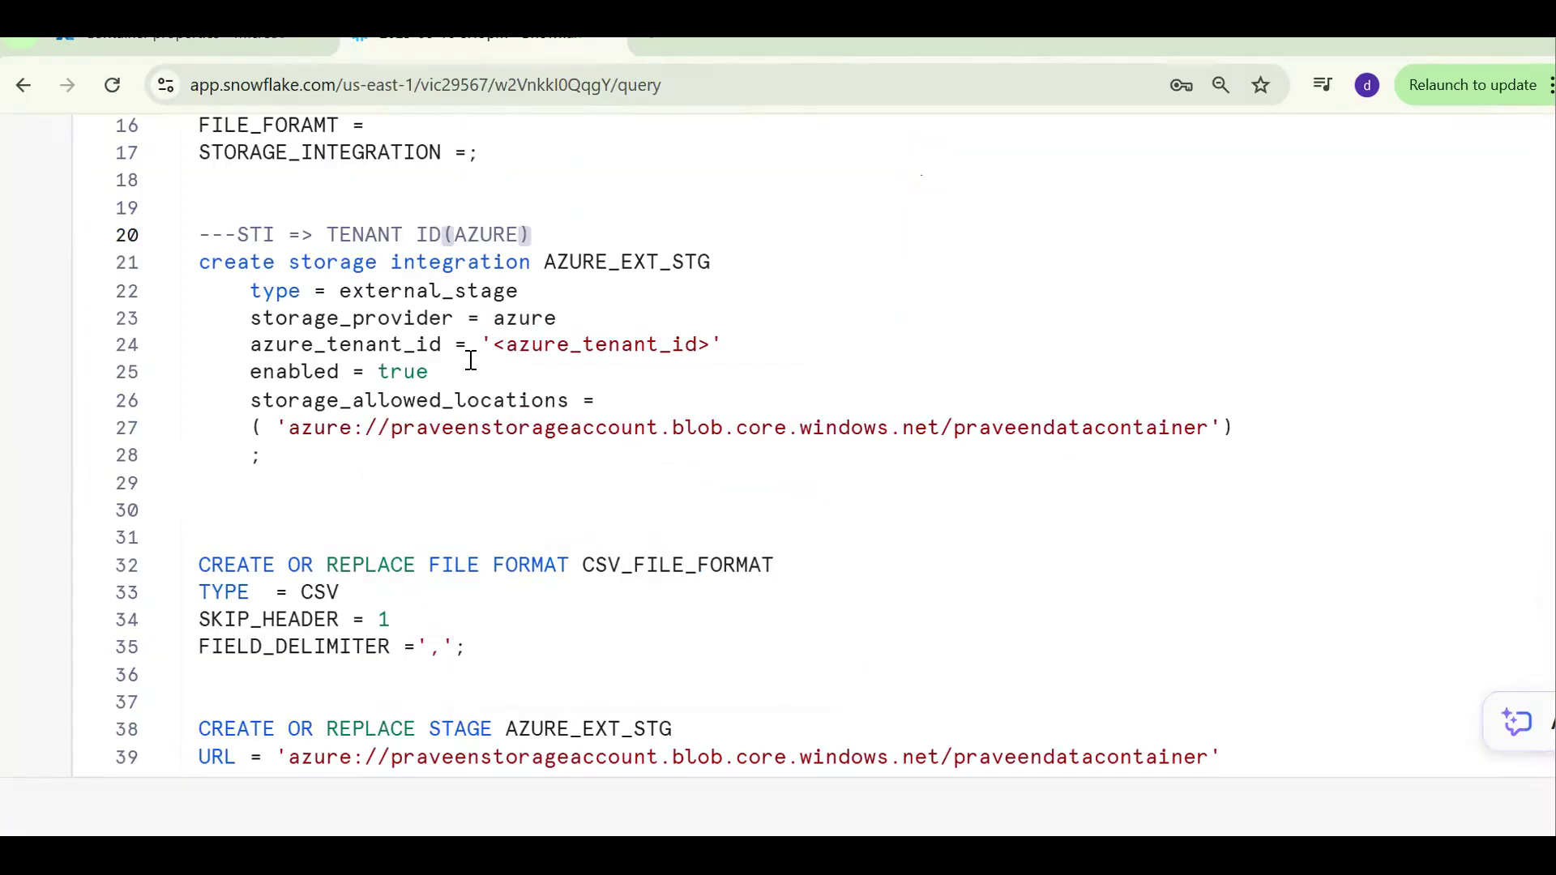
left_click(496, 347)
left_click(709, 347, "shift")
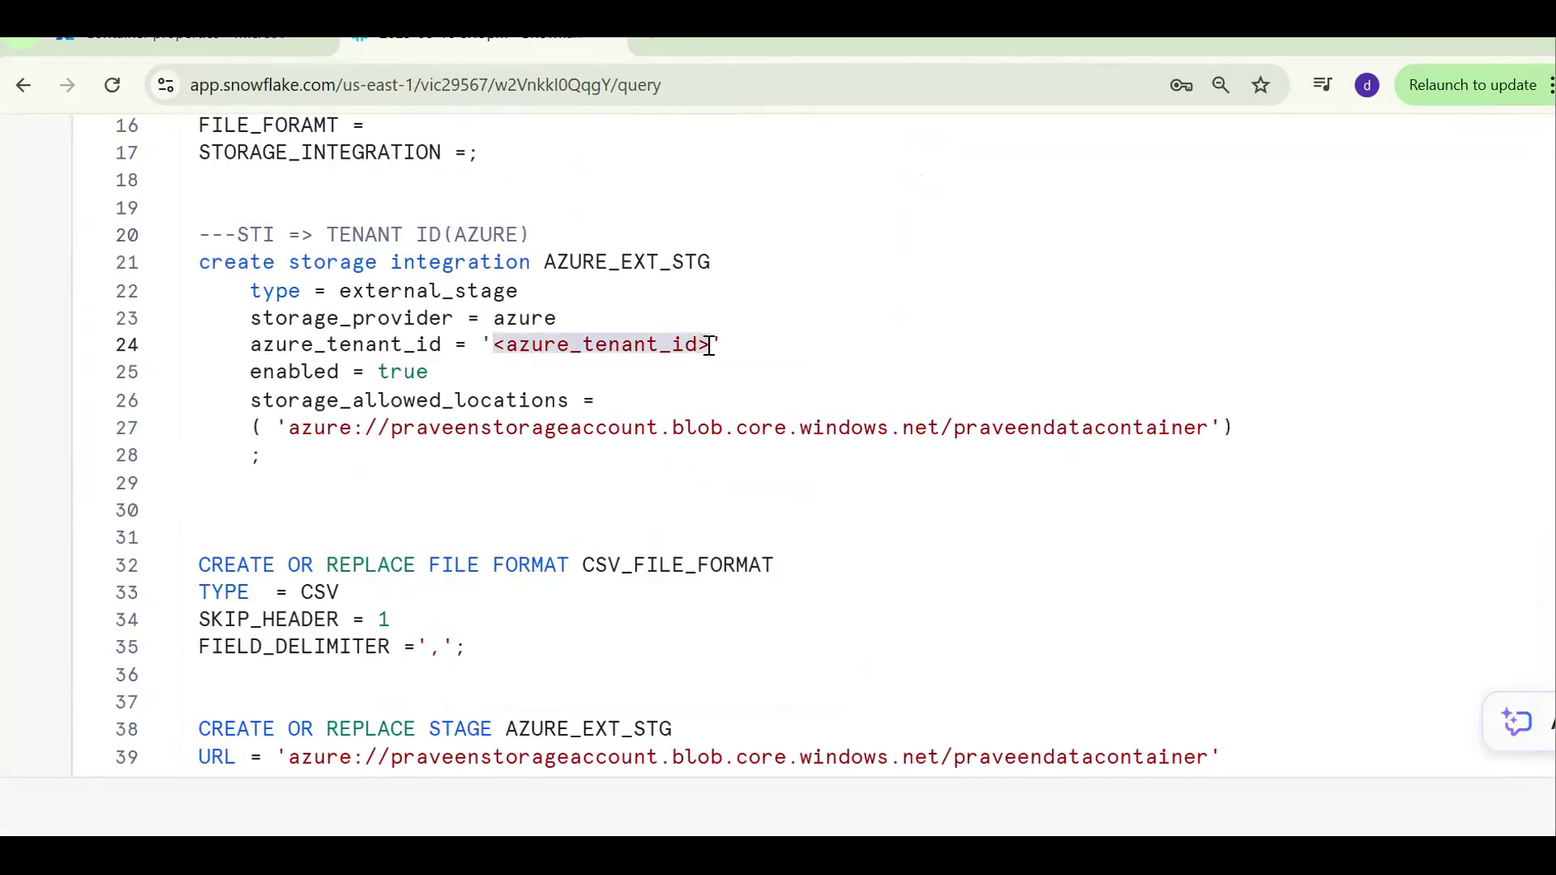
key("ctrl+v")
key("ctrl+Return")
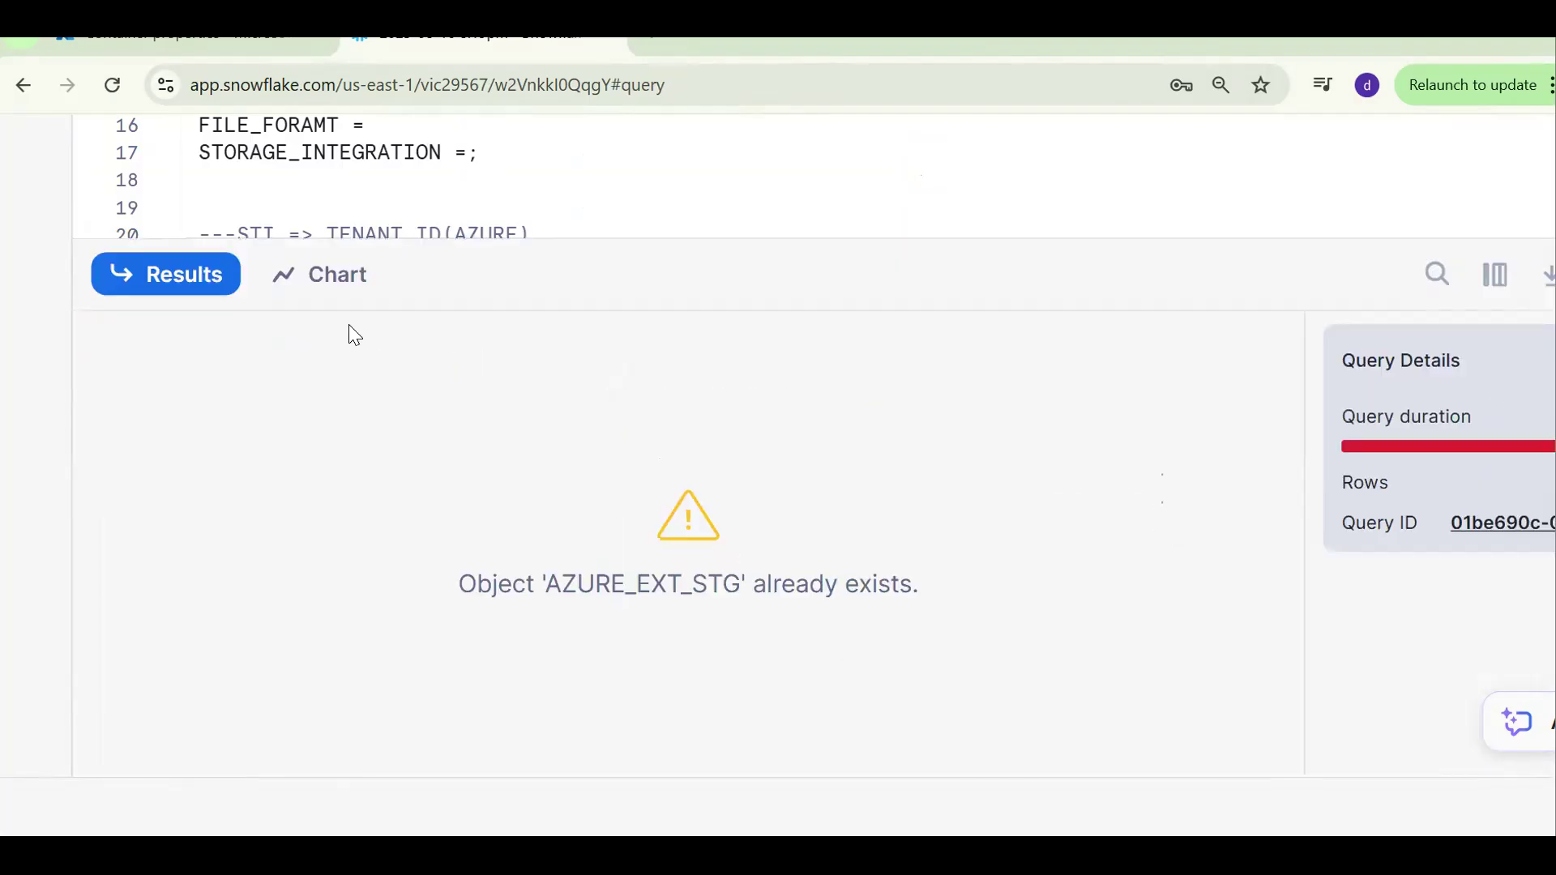
- Change the storage integration statement to create OR REPLACE, run it, and hide the results
left_click(159, 277)
left_click(285, 258)
type("OR REPLACE storage integration AZURE_EXT_STG")
key("ctrl+Return")
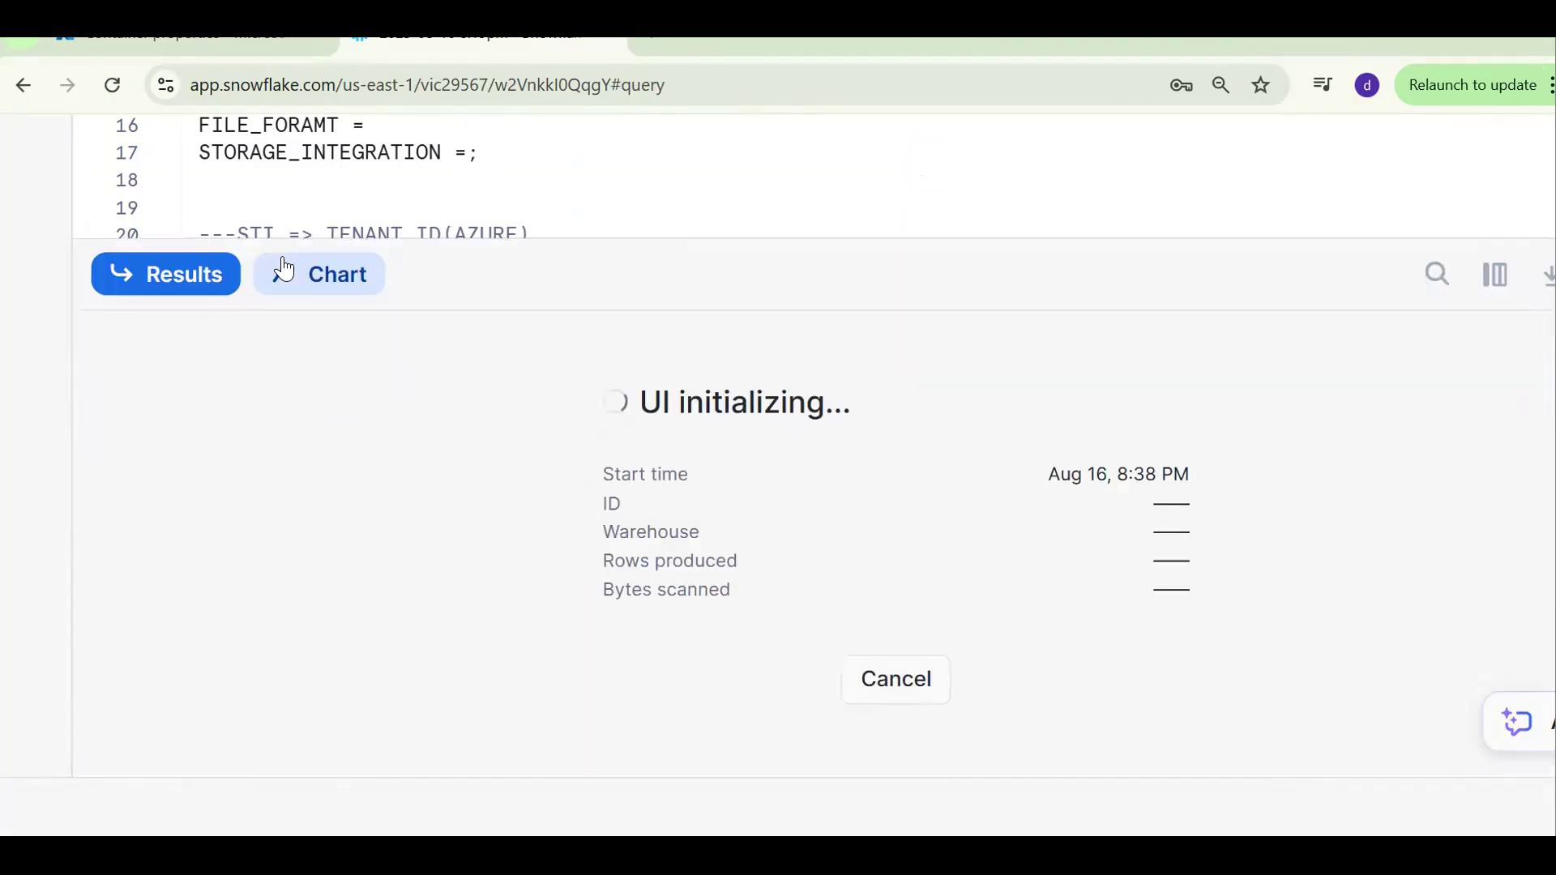
left_click_drag(470, 271, 411, 438)
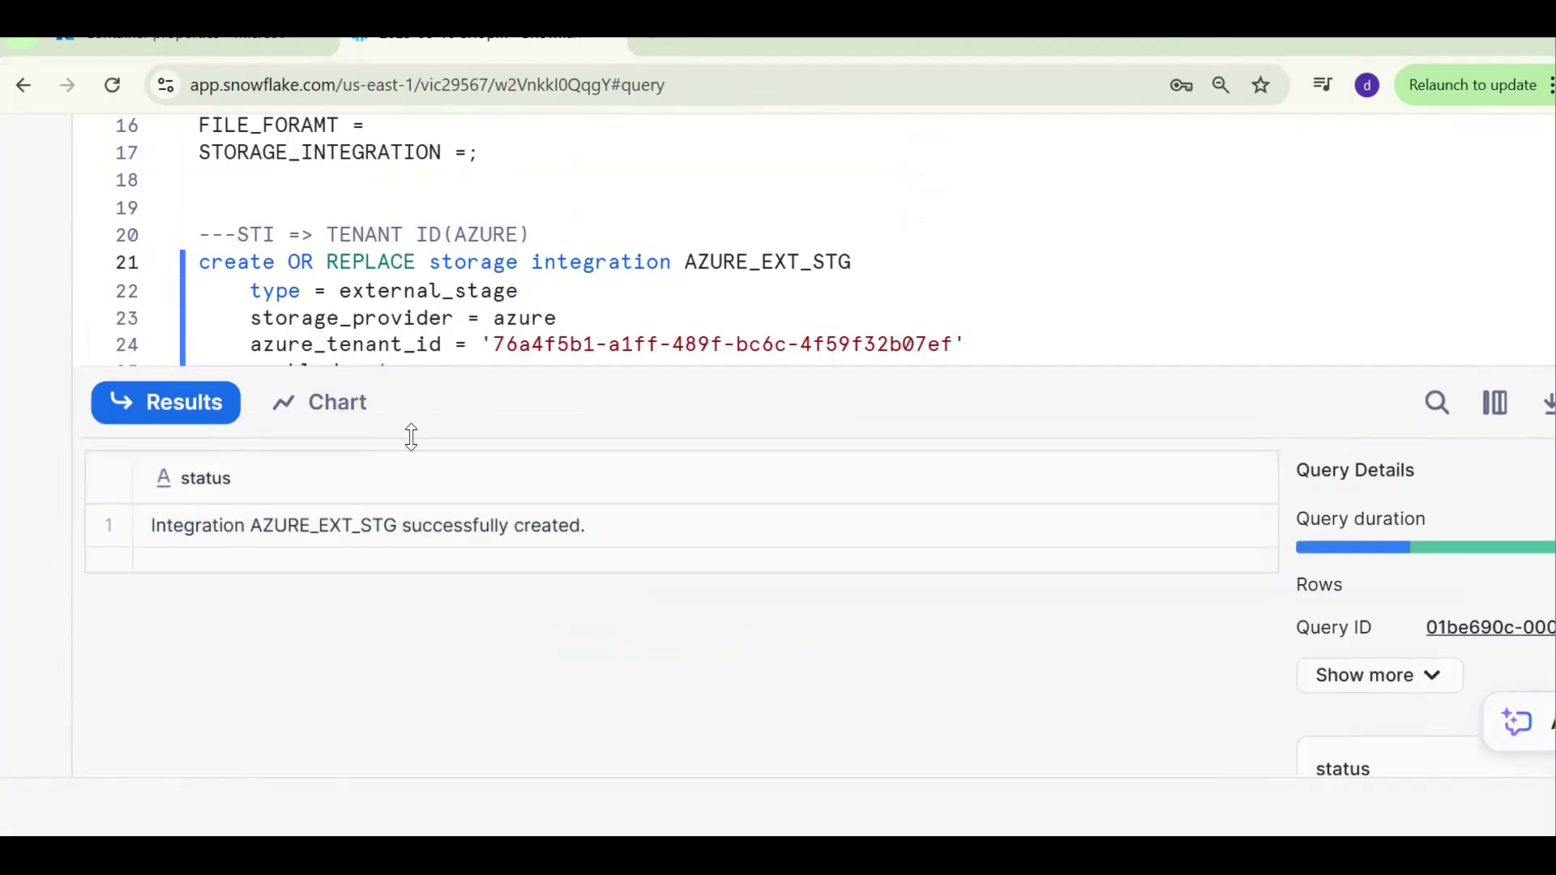
left_click(218, 415)
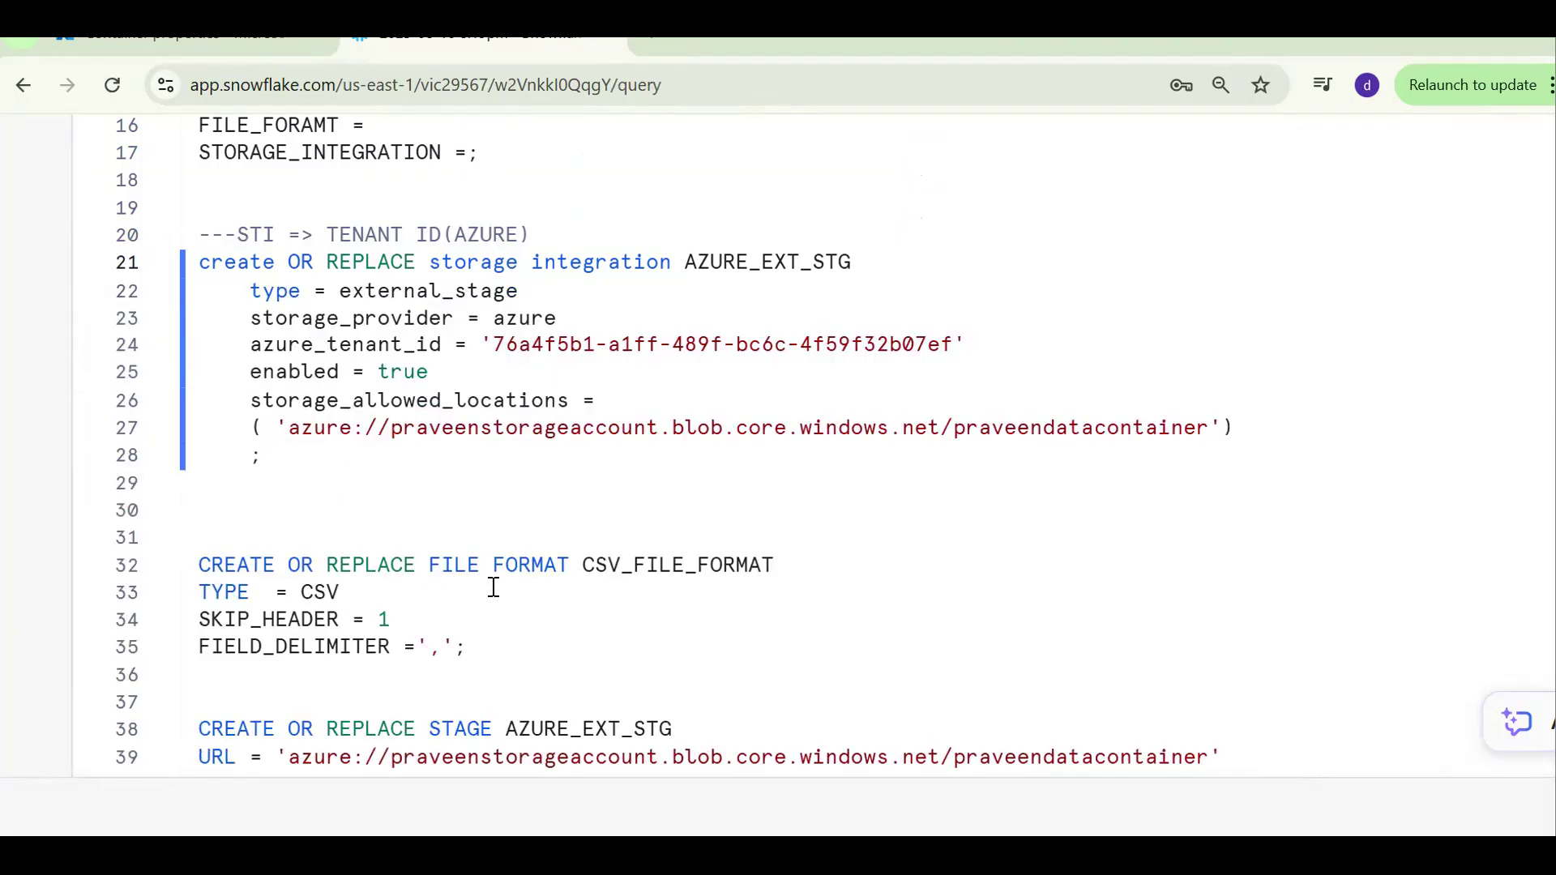
- Examine the stage statement's URL, file format and storage integration, and compare them with the name in the integration statement
left_click(474, 702)
key("Down")
key("Down")
key("Down")
key("Down")
key("Down")
key("Down")
left_click(218, 648)
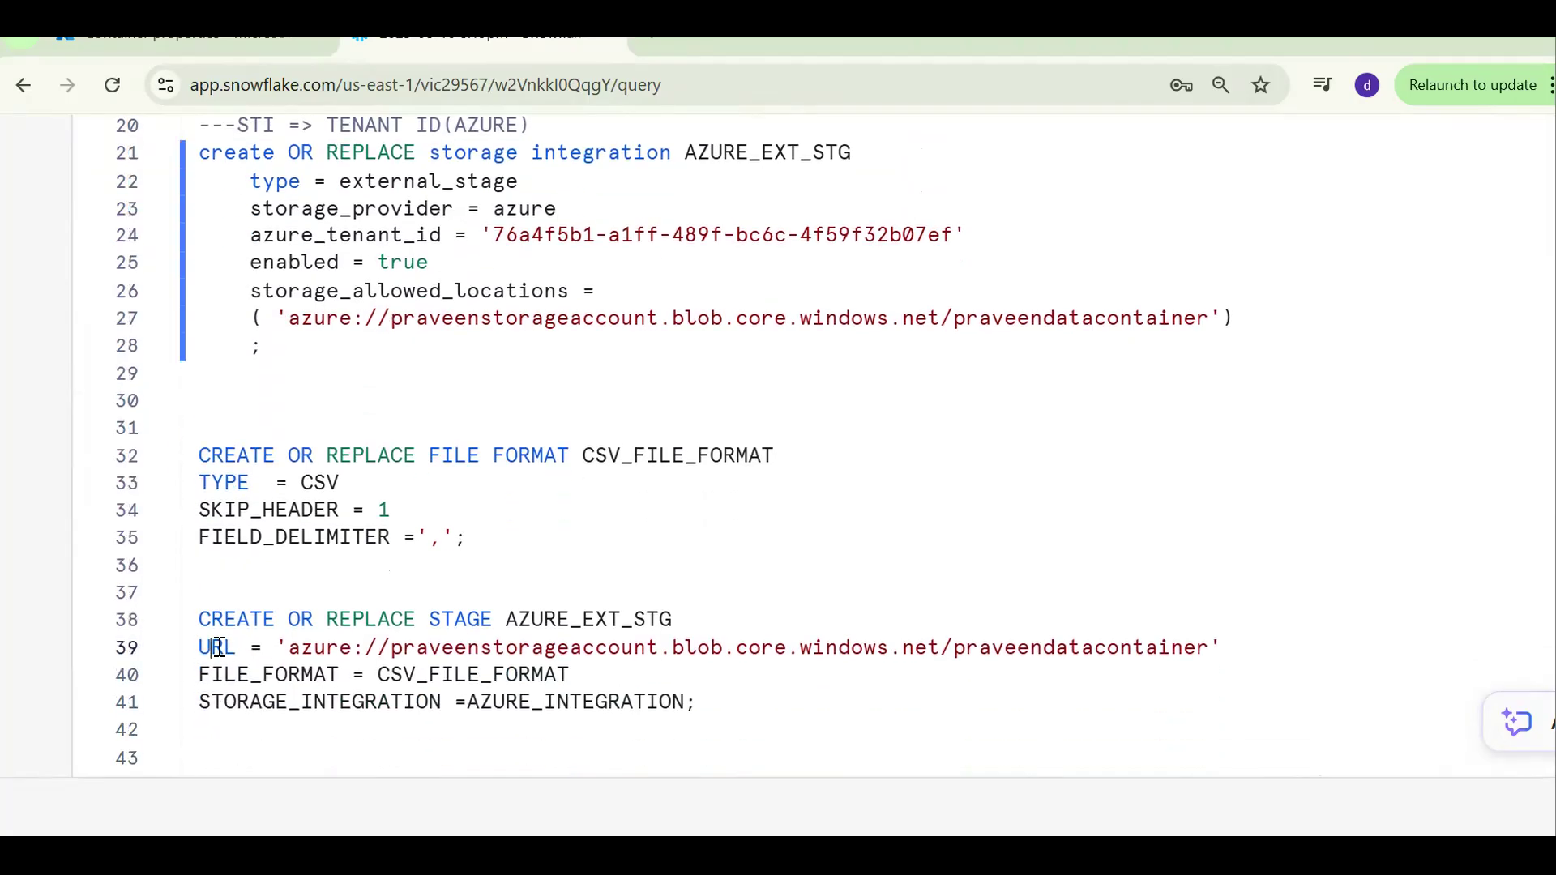
left_click(272, 648)
double_click(406, 676)
double_click(527, 702)
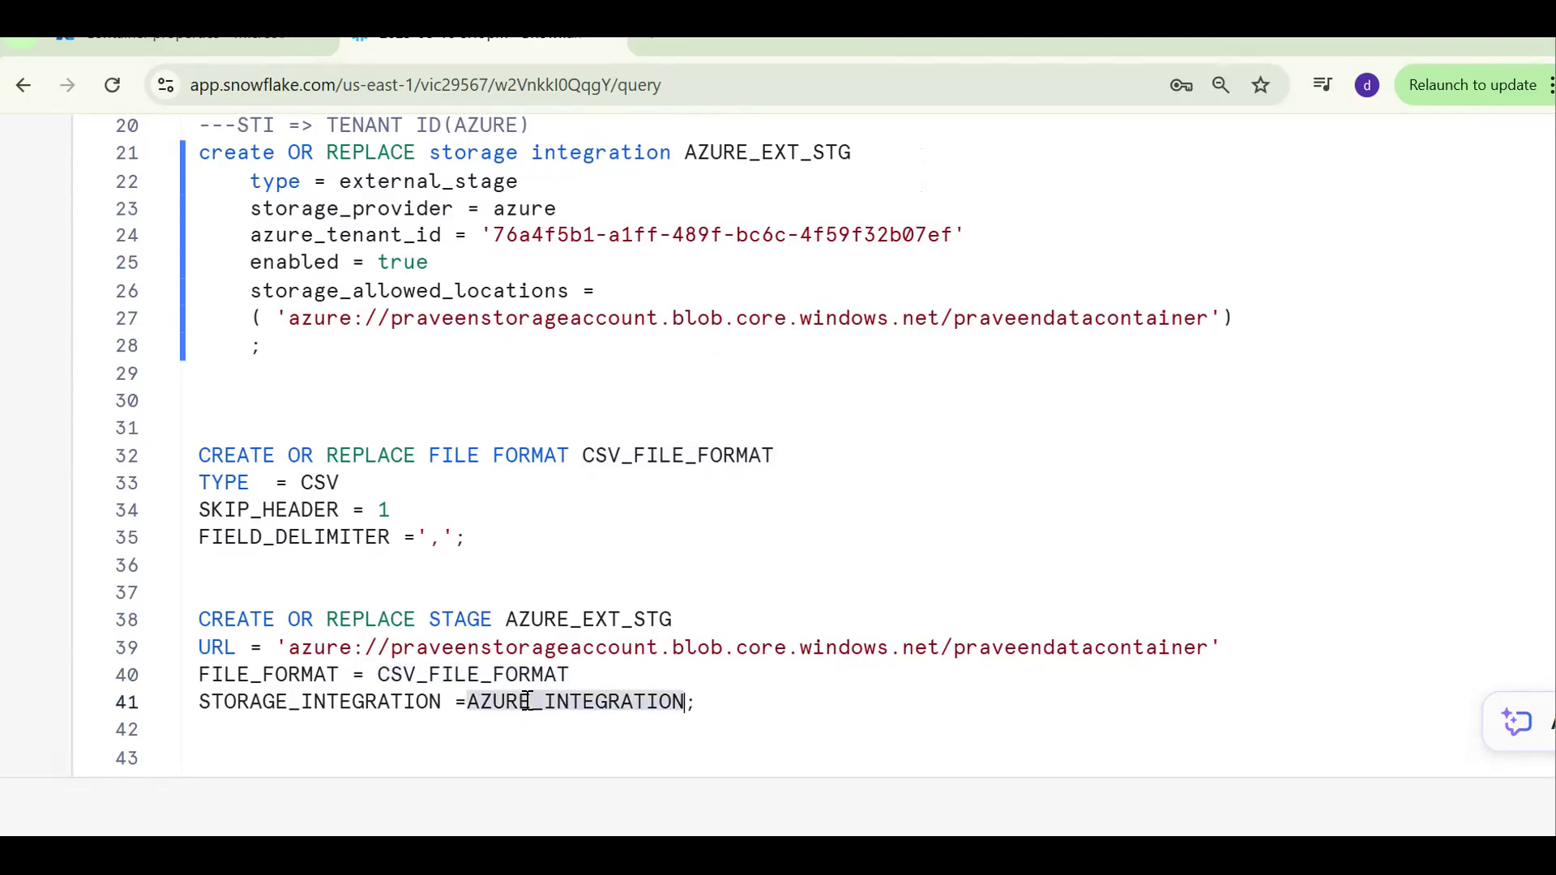
left_click(439, 358)
left_click(312, 503)
double_click(597, 156)
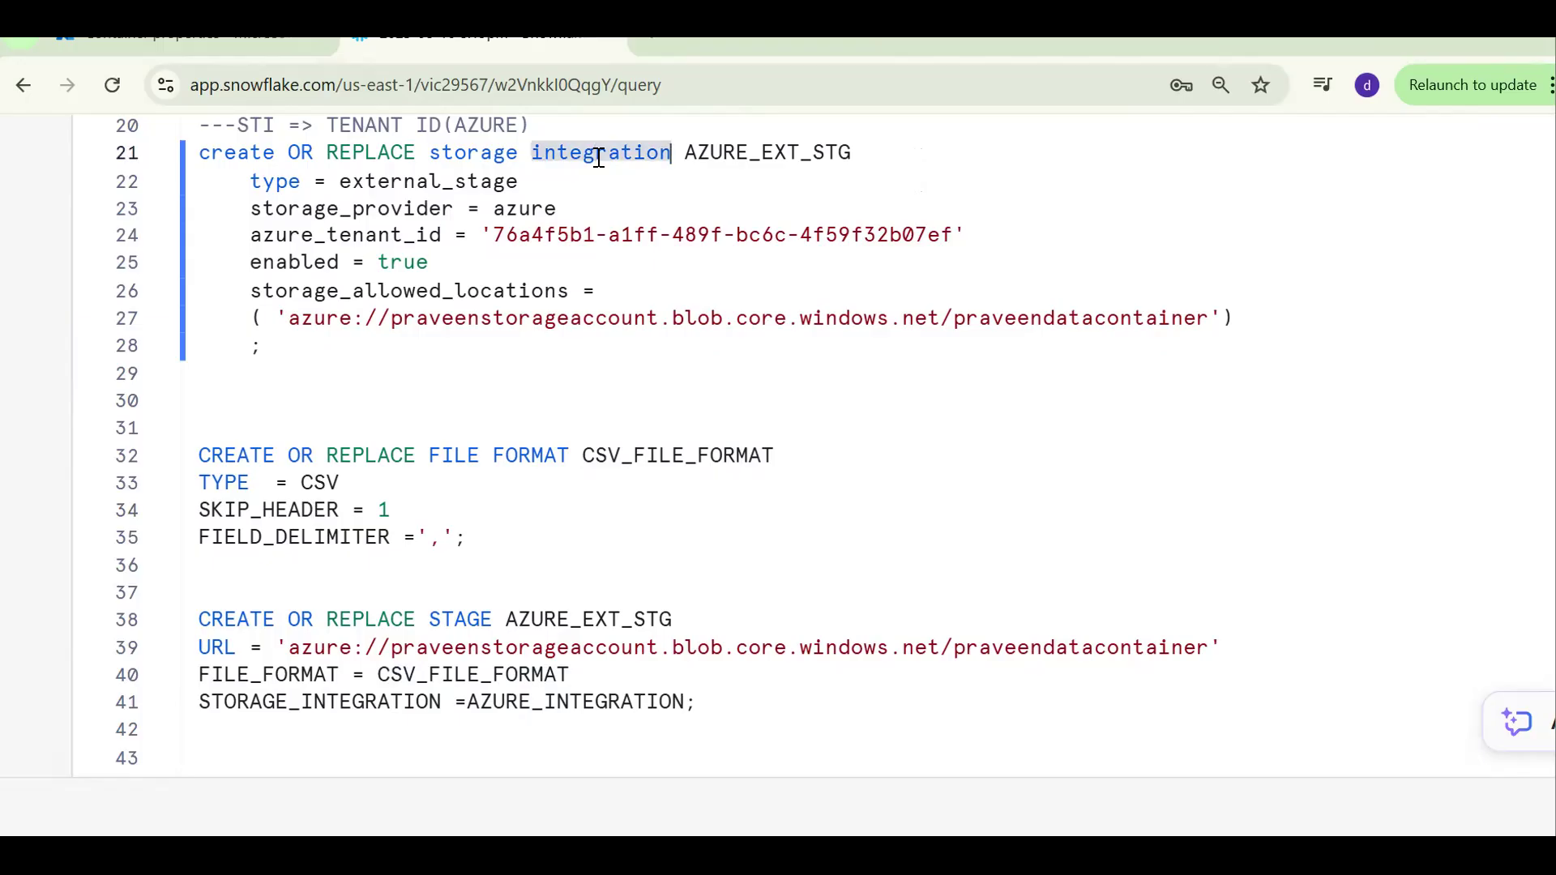
double_click(735, 155)
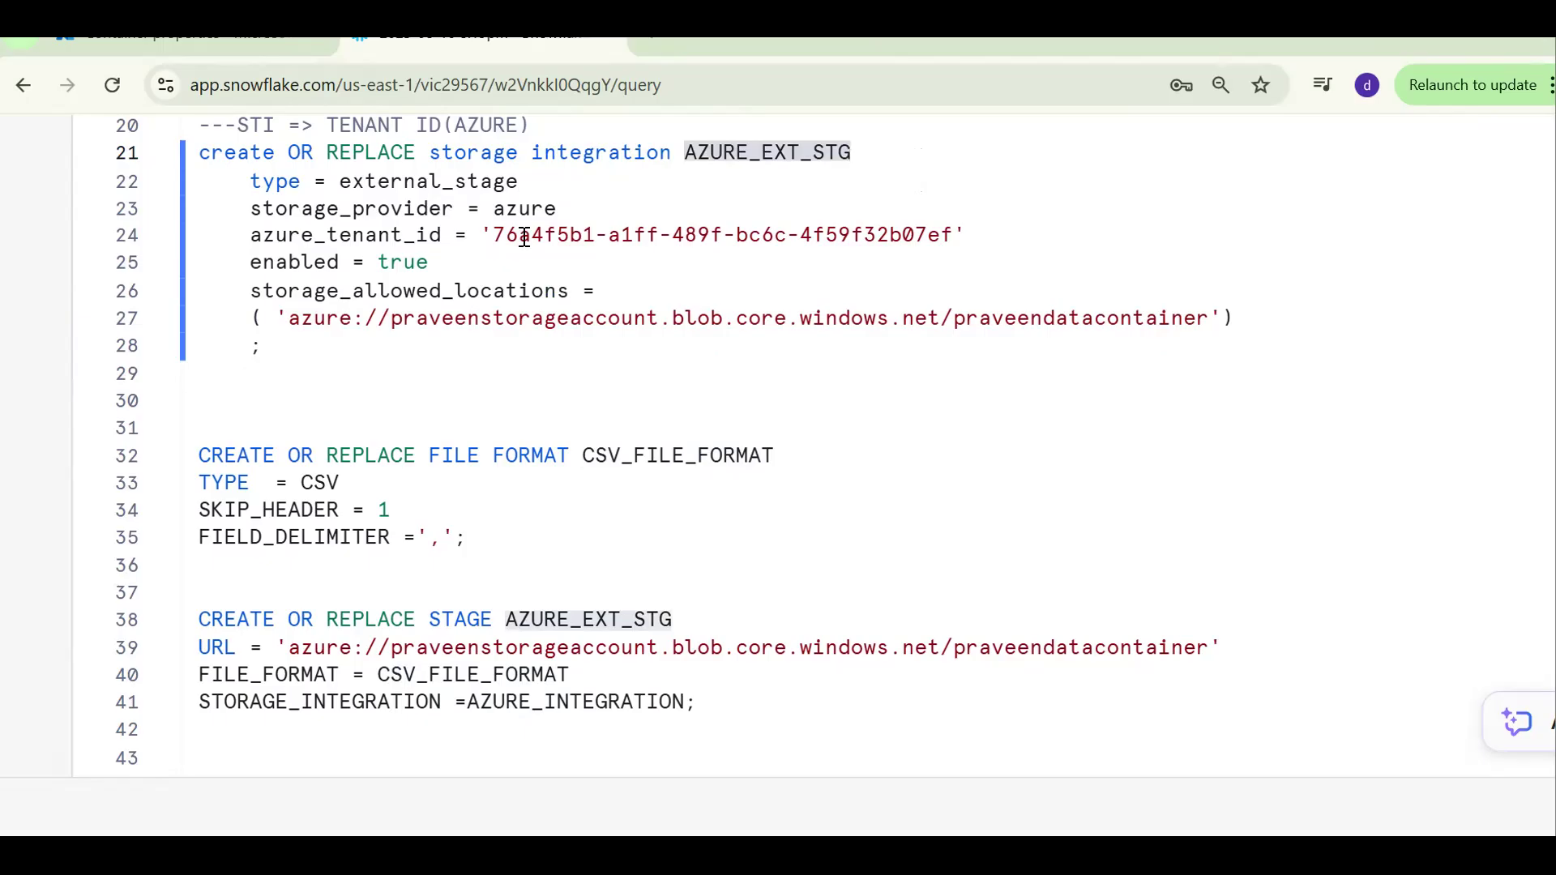
- Try to create the AZURE_EXT_STG stage with AZURE_INTEGRATION as its storage integration, and hide the results
key("Down")
key("Down")
key("Down")
key("Down")
key("Down")
key("Down")
key("Down")
key("Down")
key("Down")
key("Down")
key("Down")
key("Down")
key("Down")
key("Down")
key("Down")
key("Down")
key("Down")
key("Down")
key("Down")
key("Down")
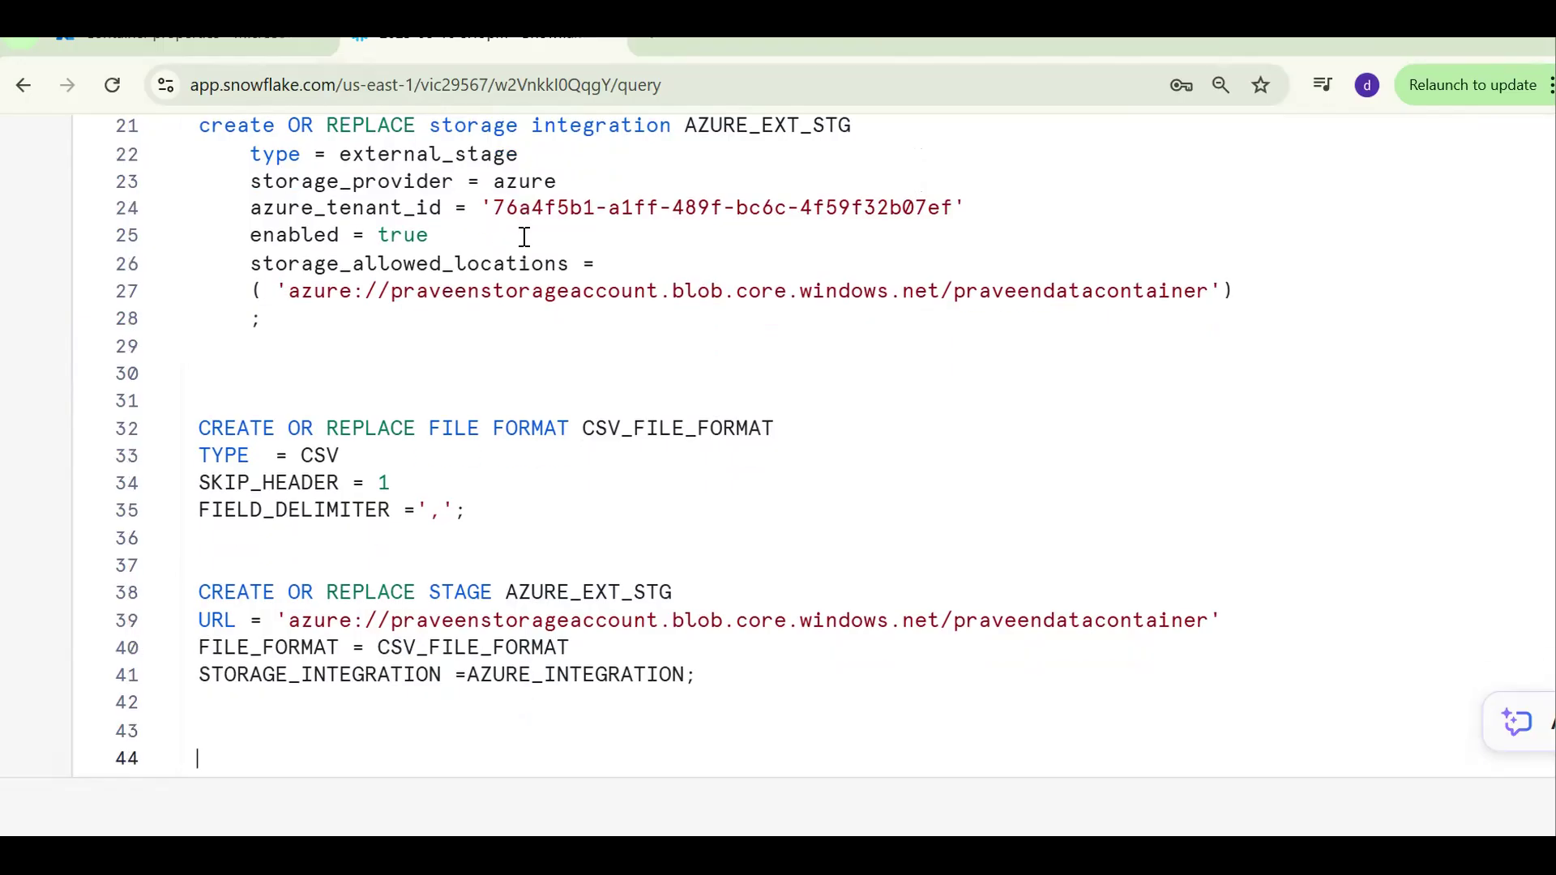
key("Down")
key("Down")
key("Down")
key("Down")
left_click(664, 528)
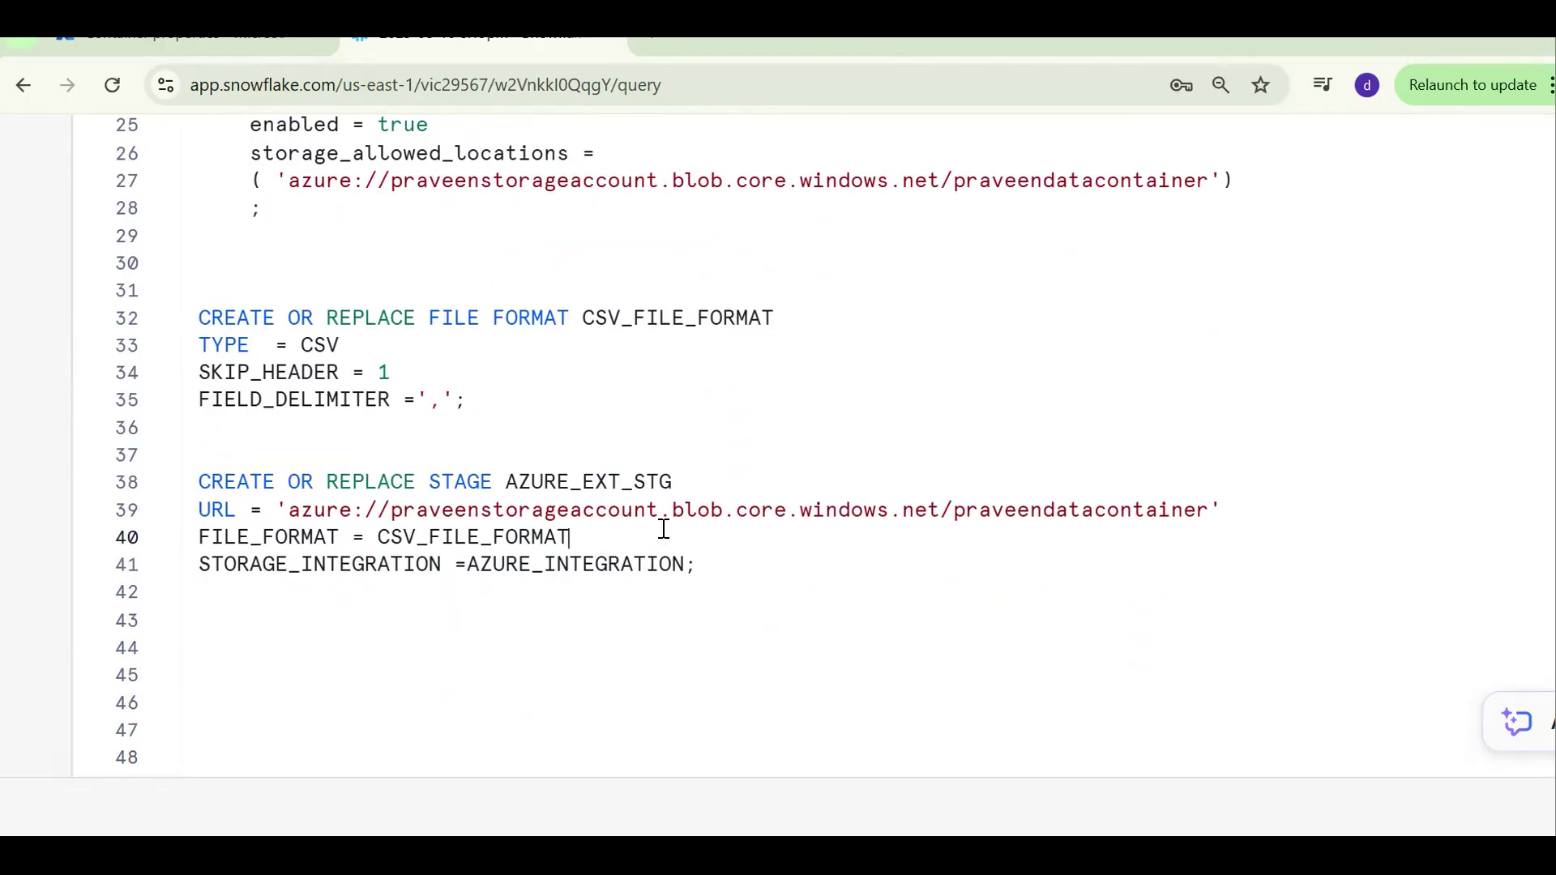
key("ctrl+Return")
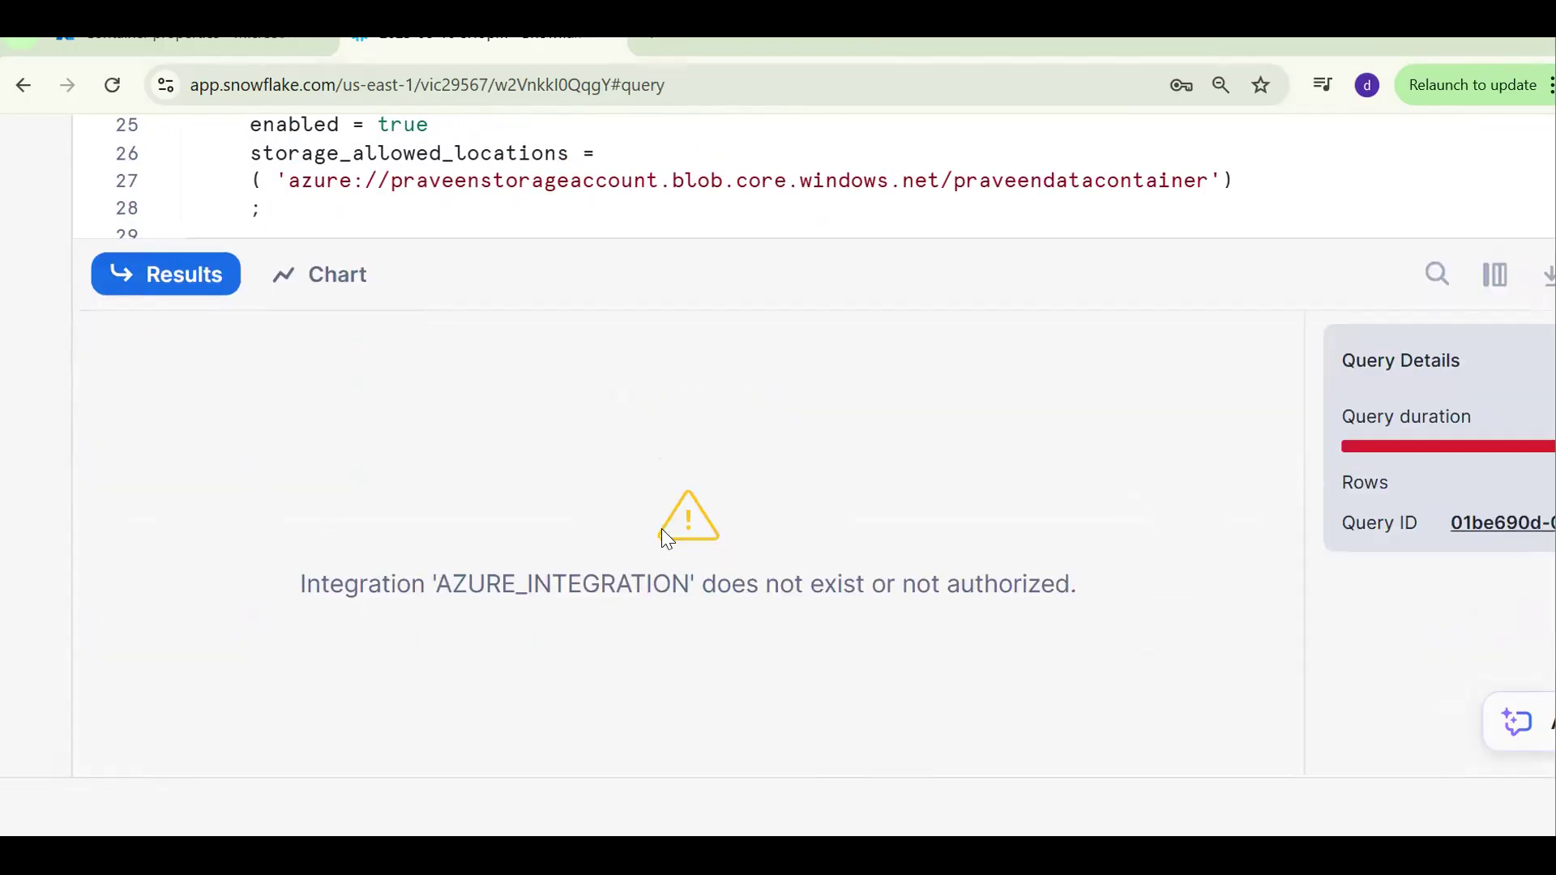
left_click(198, 278)
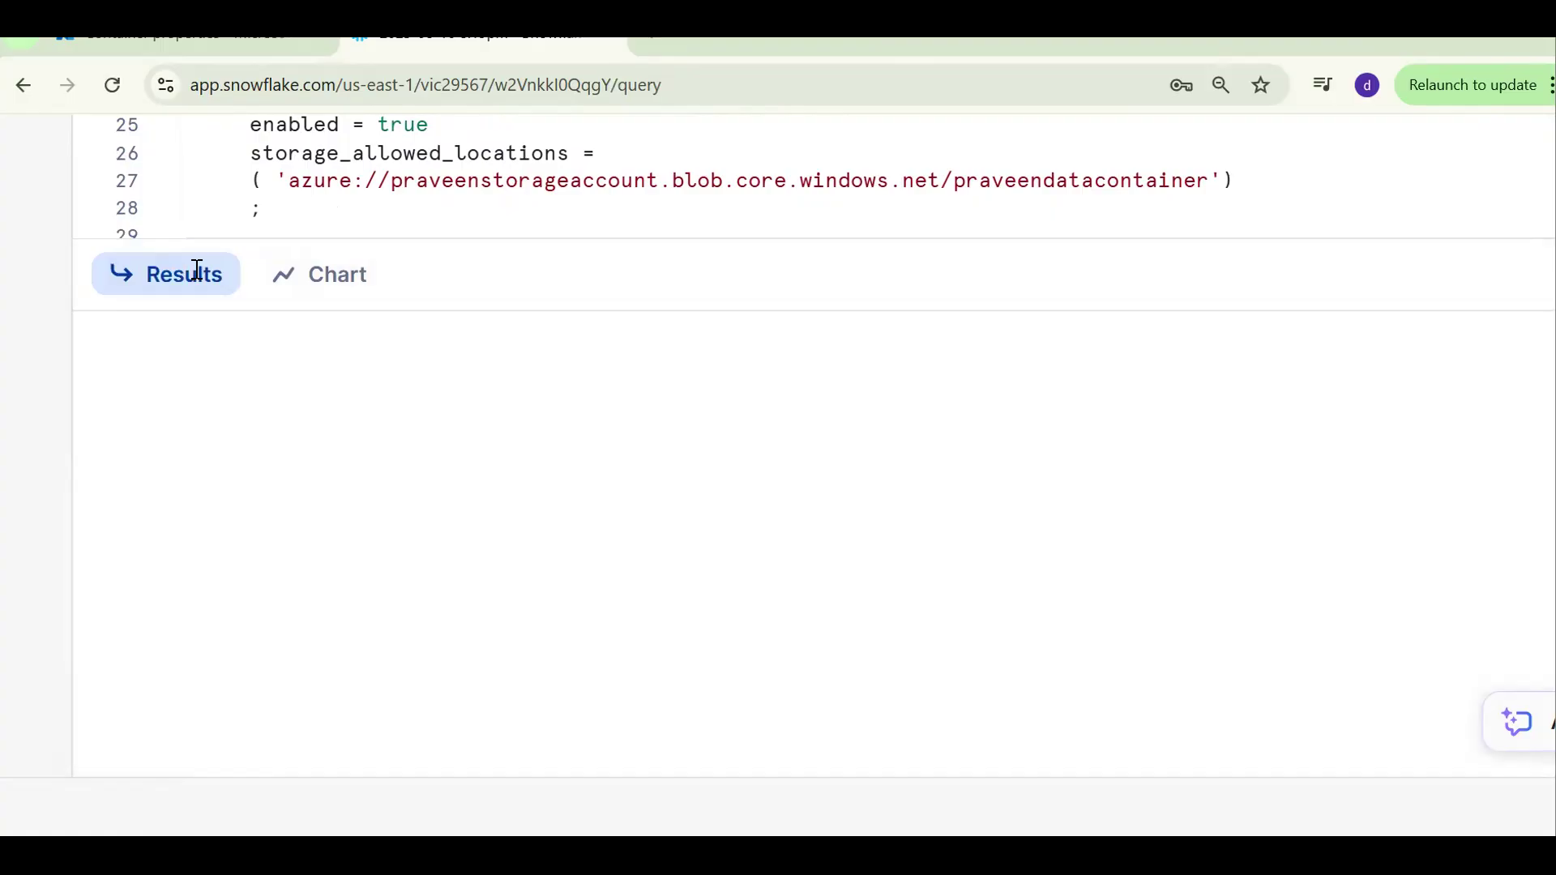
- Rename the storage integration in its create statement to AZURE_INTEGRATION, copied from the stage statement, run it, and hide the results
left_click(508, 387)
key("Up")
key("Up")
key("Up")
key("Up")
key("Up")
key("Up")
key("Up")
key("Up")
key("Up")
key("Up")
key("Up")
key("Up")
key("Up")
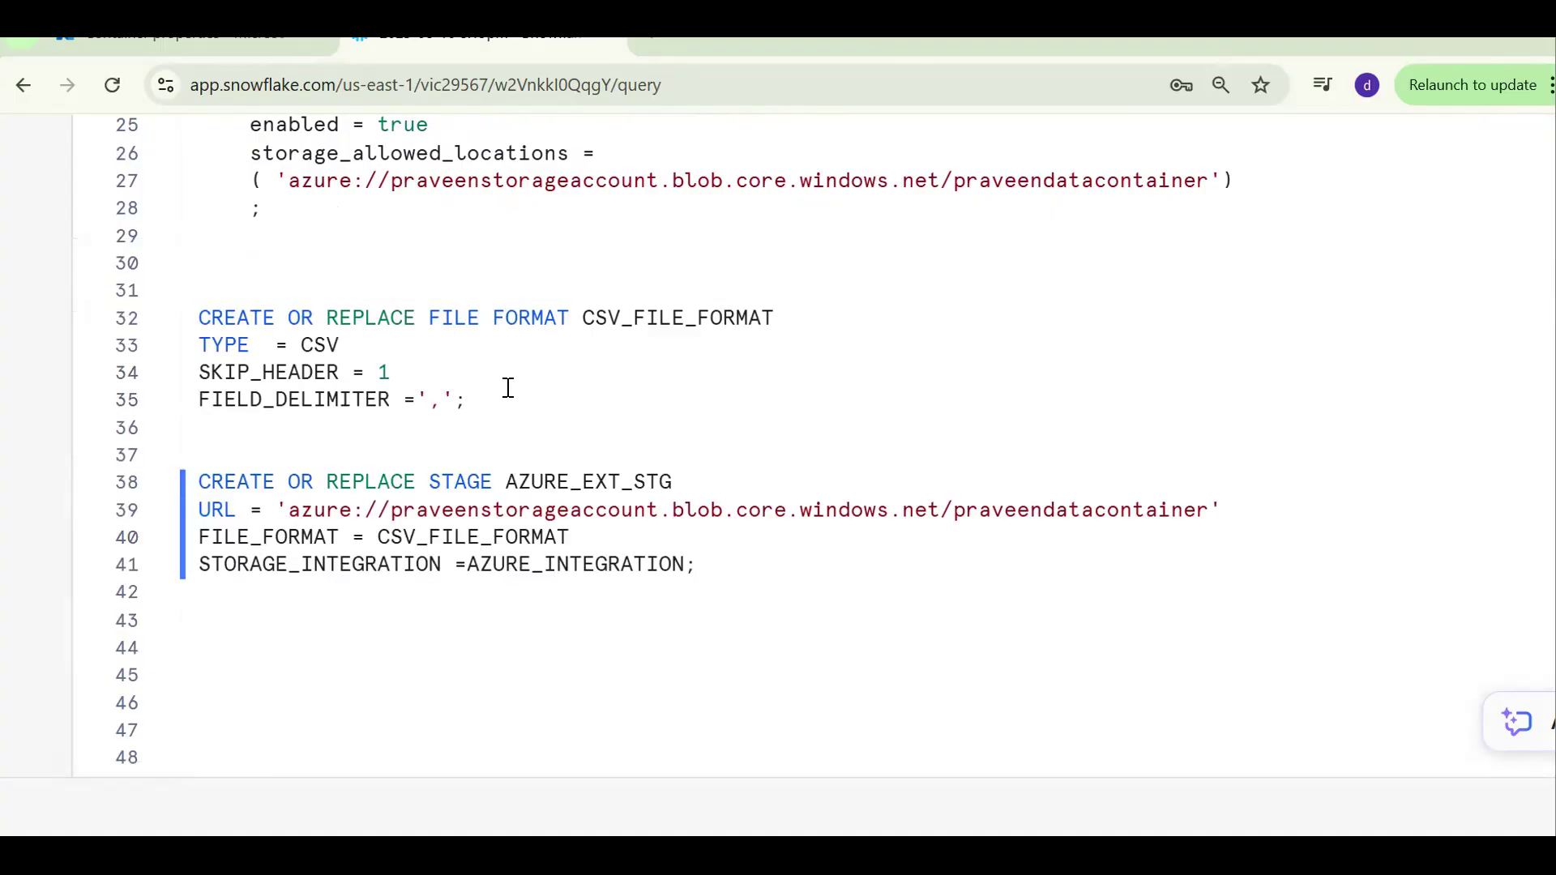
key("Up")
key("Up")
key("Up")
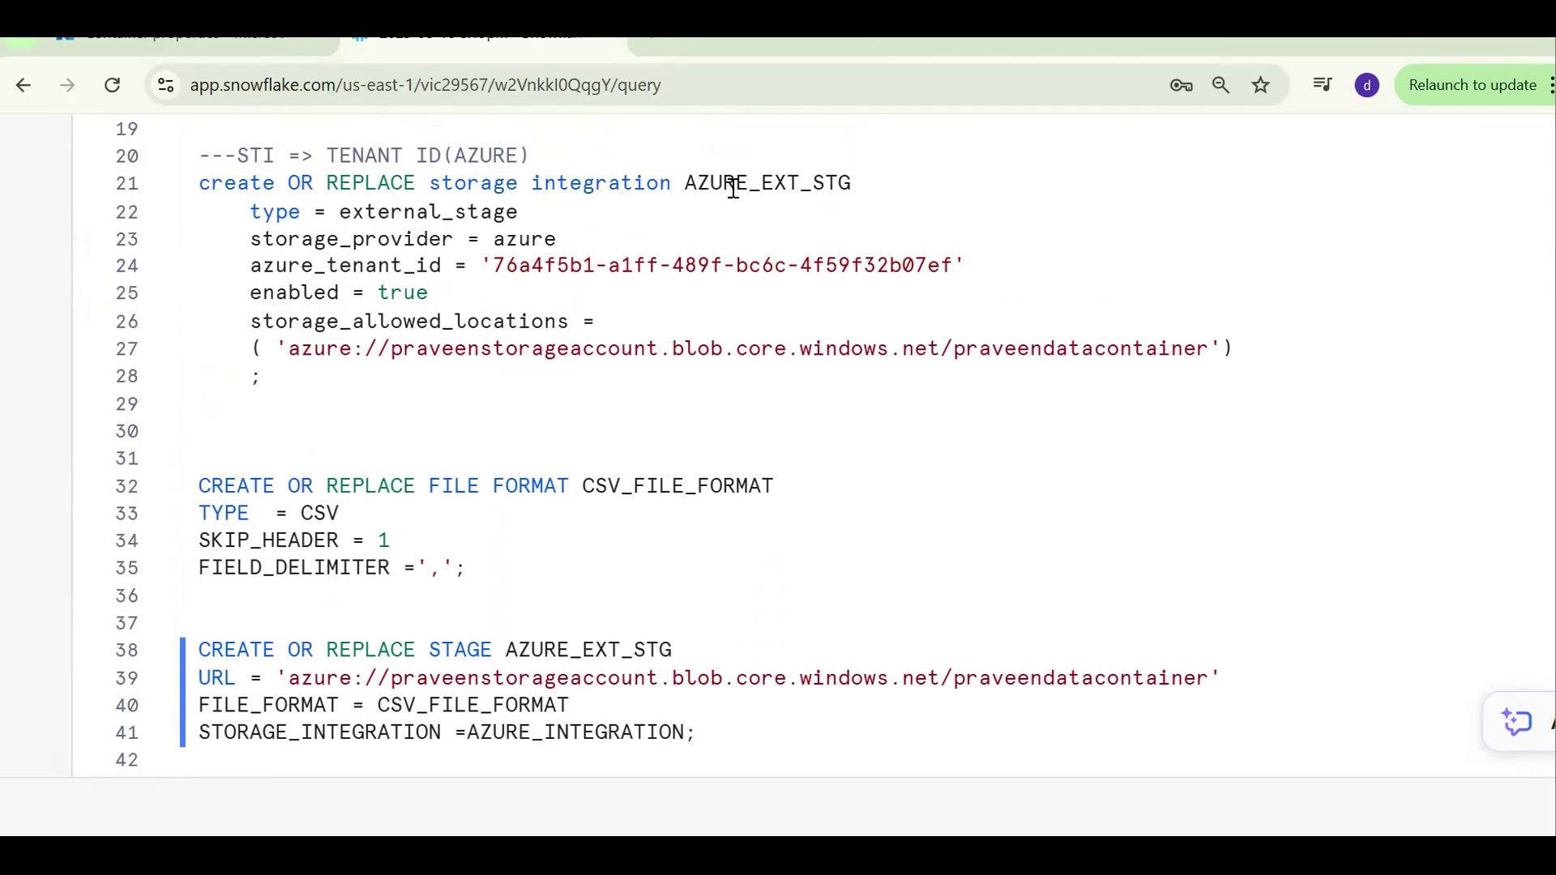
key("Up")
key("Up")
key("Up")
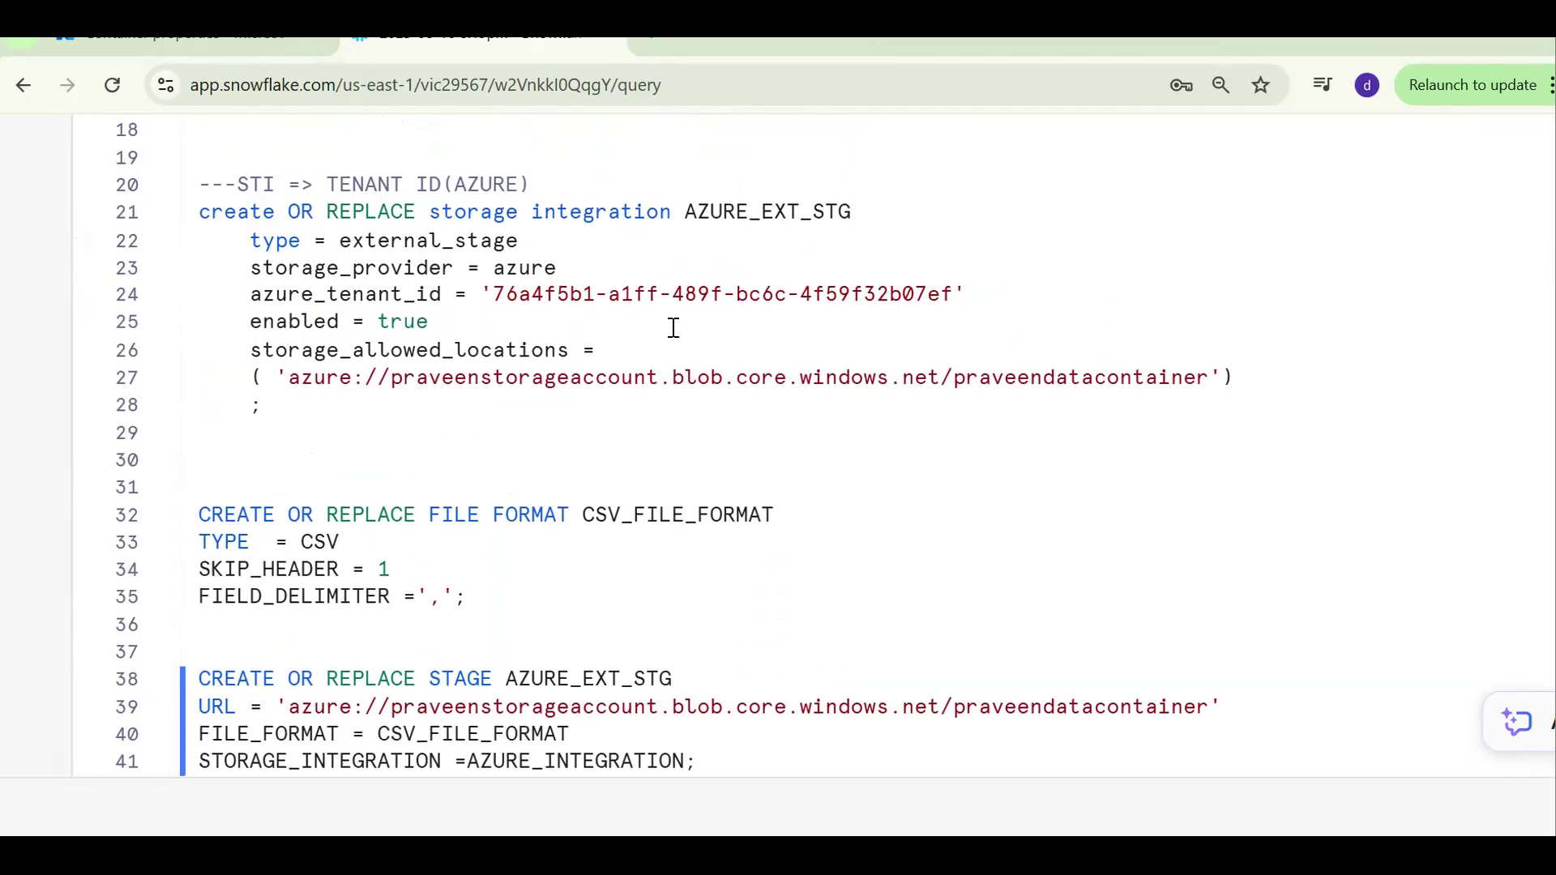
double_click(607, 761)
key("ctrl+c")
double_click(755, 212)
key("ctrl+v")
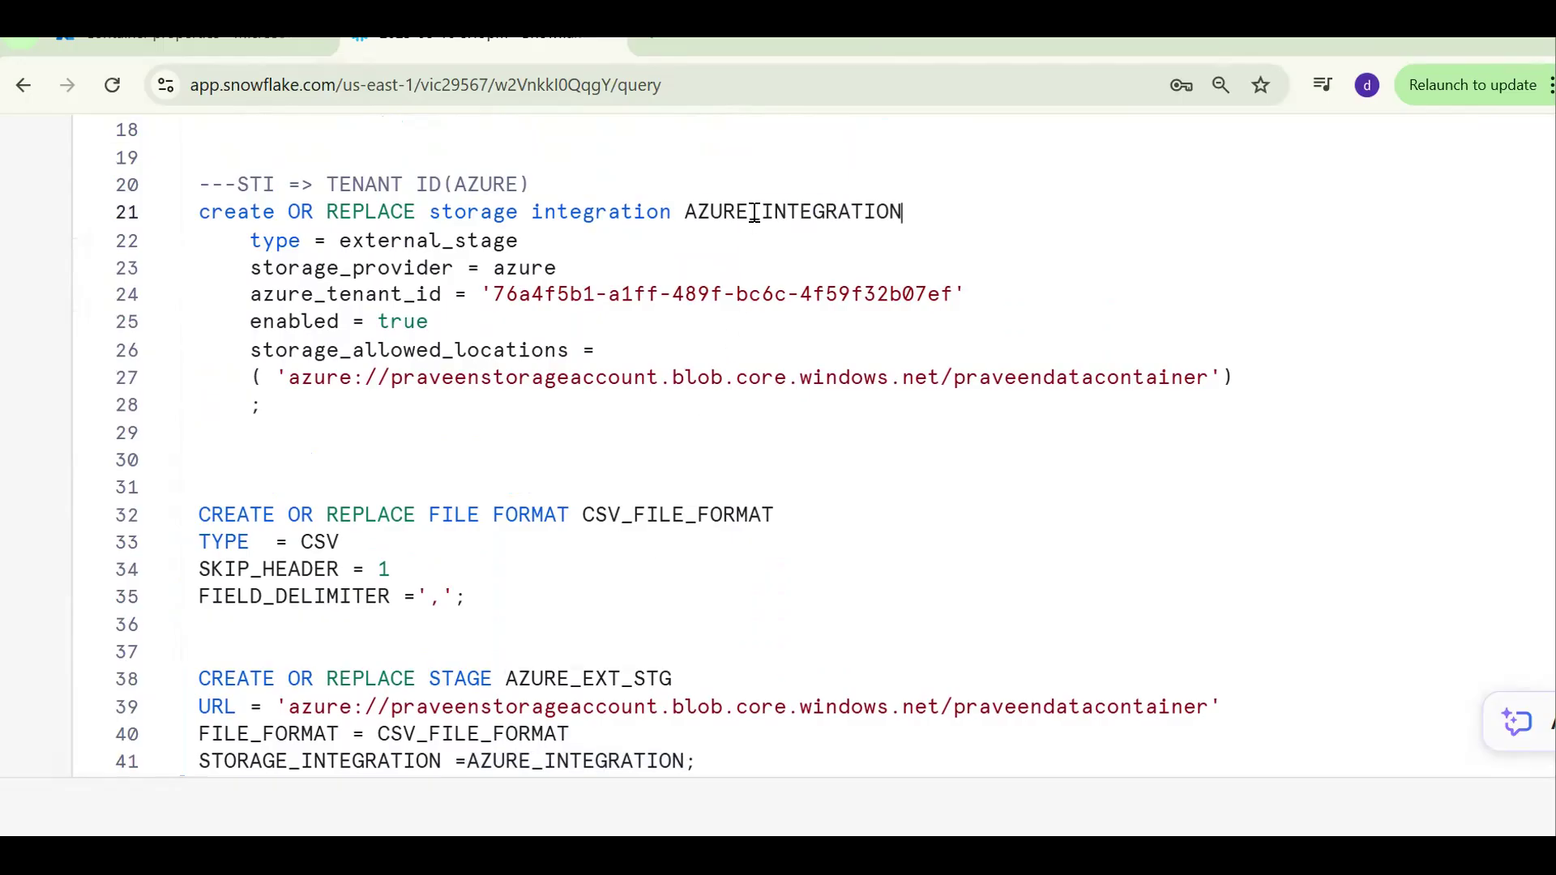
key("ctrl+Return")
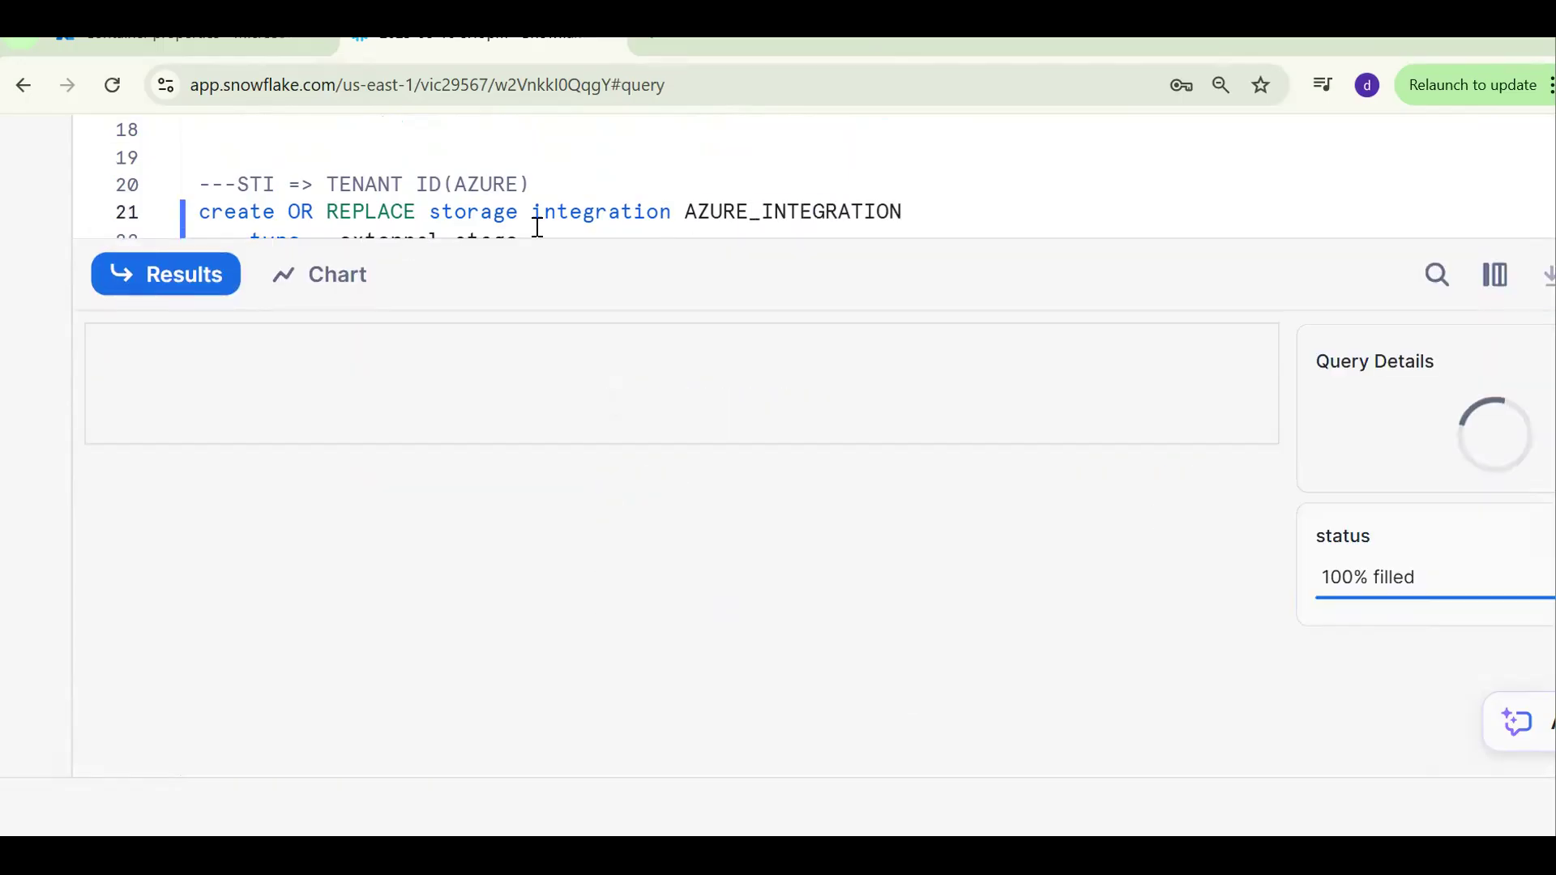
left_click(194, 291)
- Run the CREATE OR REPLACE STAGE statement for AZURE_EXT_STG and hide the results
left_click(616, 709)
key("ctrl+End")
left_click(535, 563)
key("ctrl+Return")
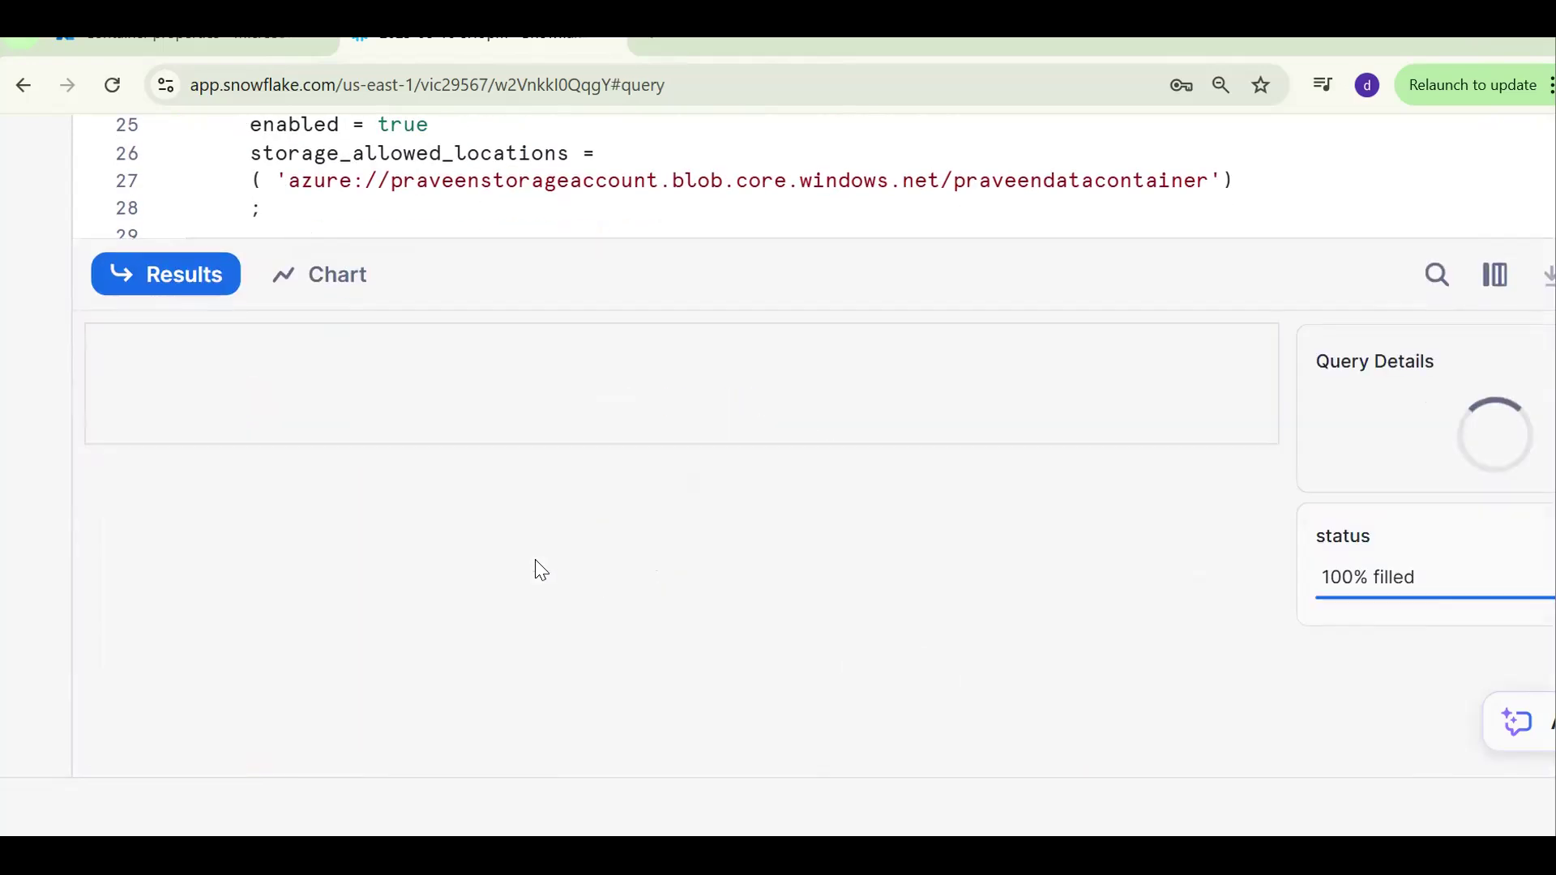
left_click(164, 282)
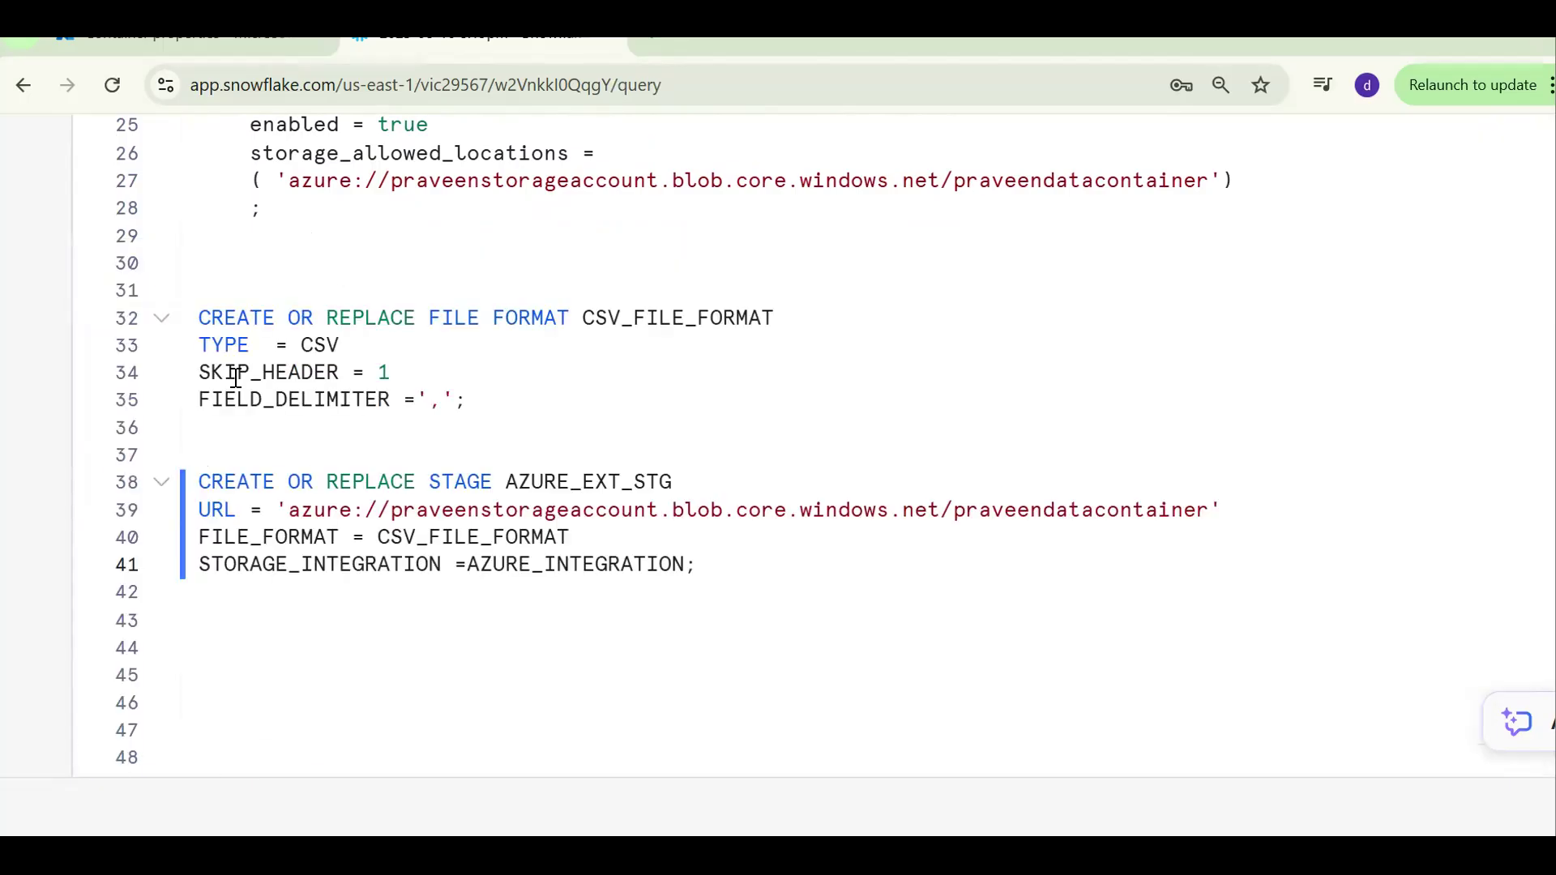
left_click(798, 600)
key("Return")
key("Return")
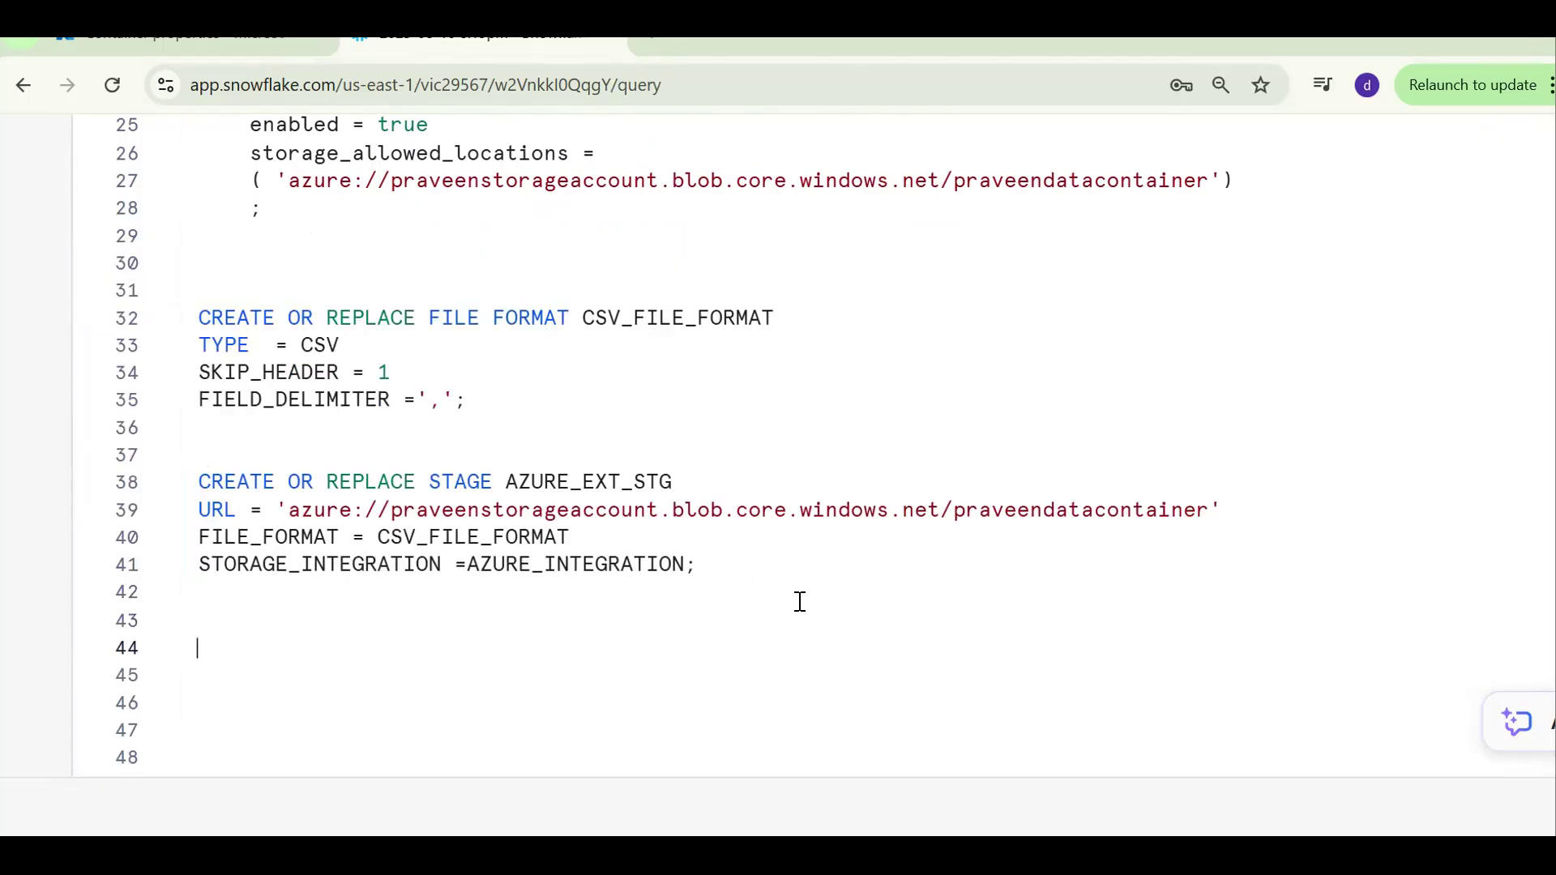
type("LIST @")
double_click(621, 482)
key("ctrl+c")
left_click(314, 647)
key("ctrl+v")
key("ctrl+Return")
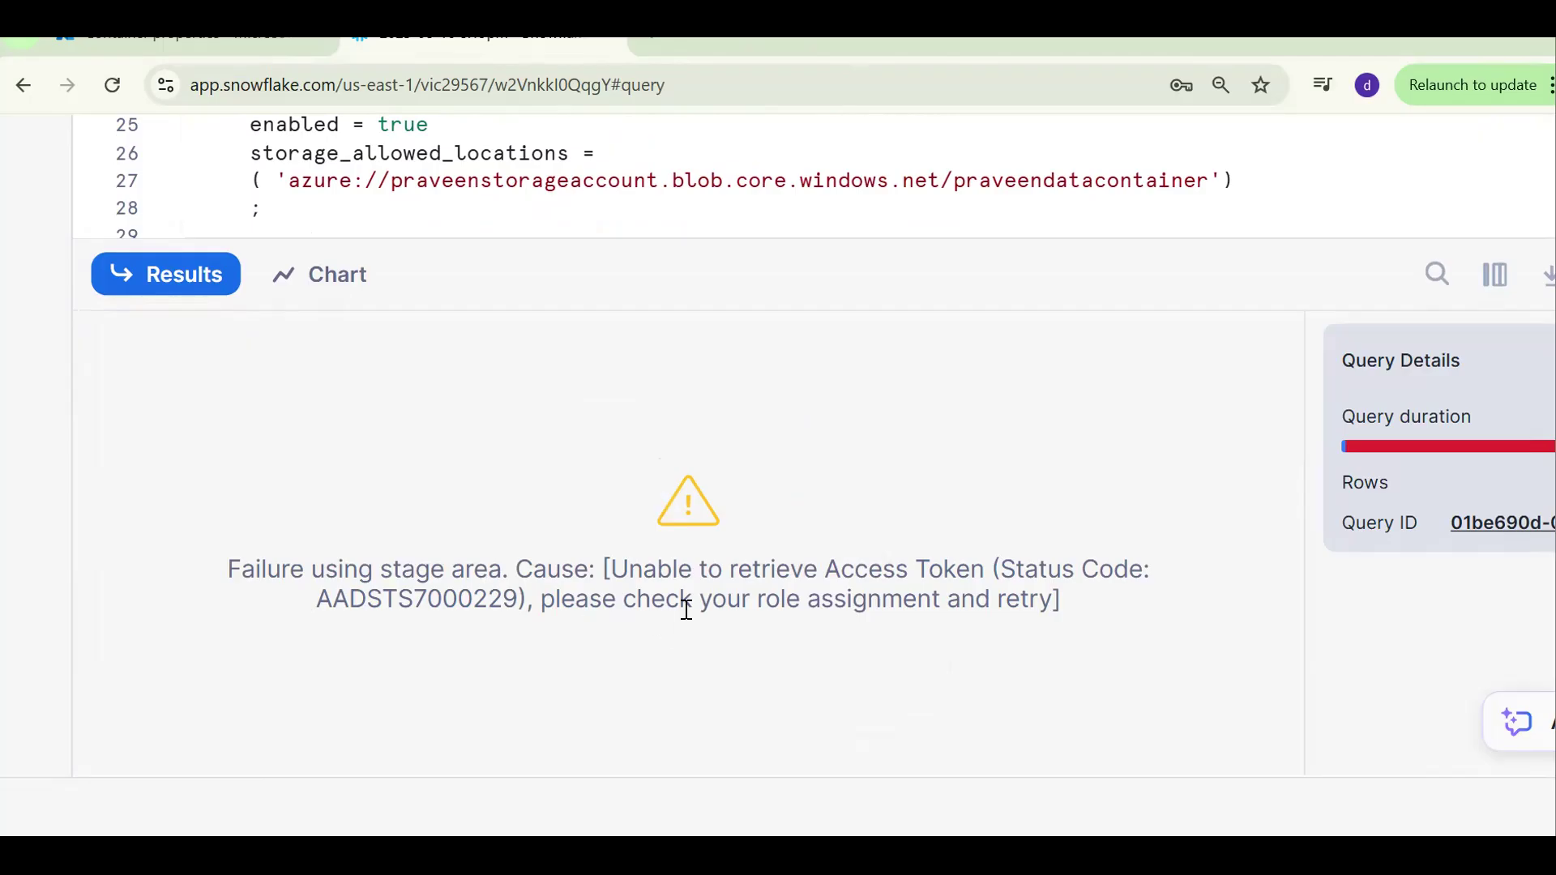
left_click(215, 276)
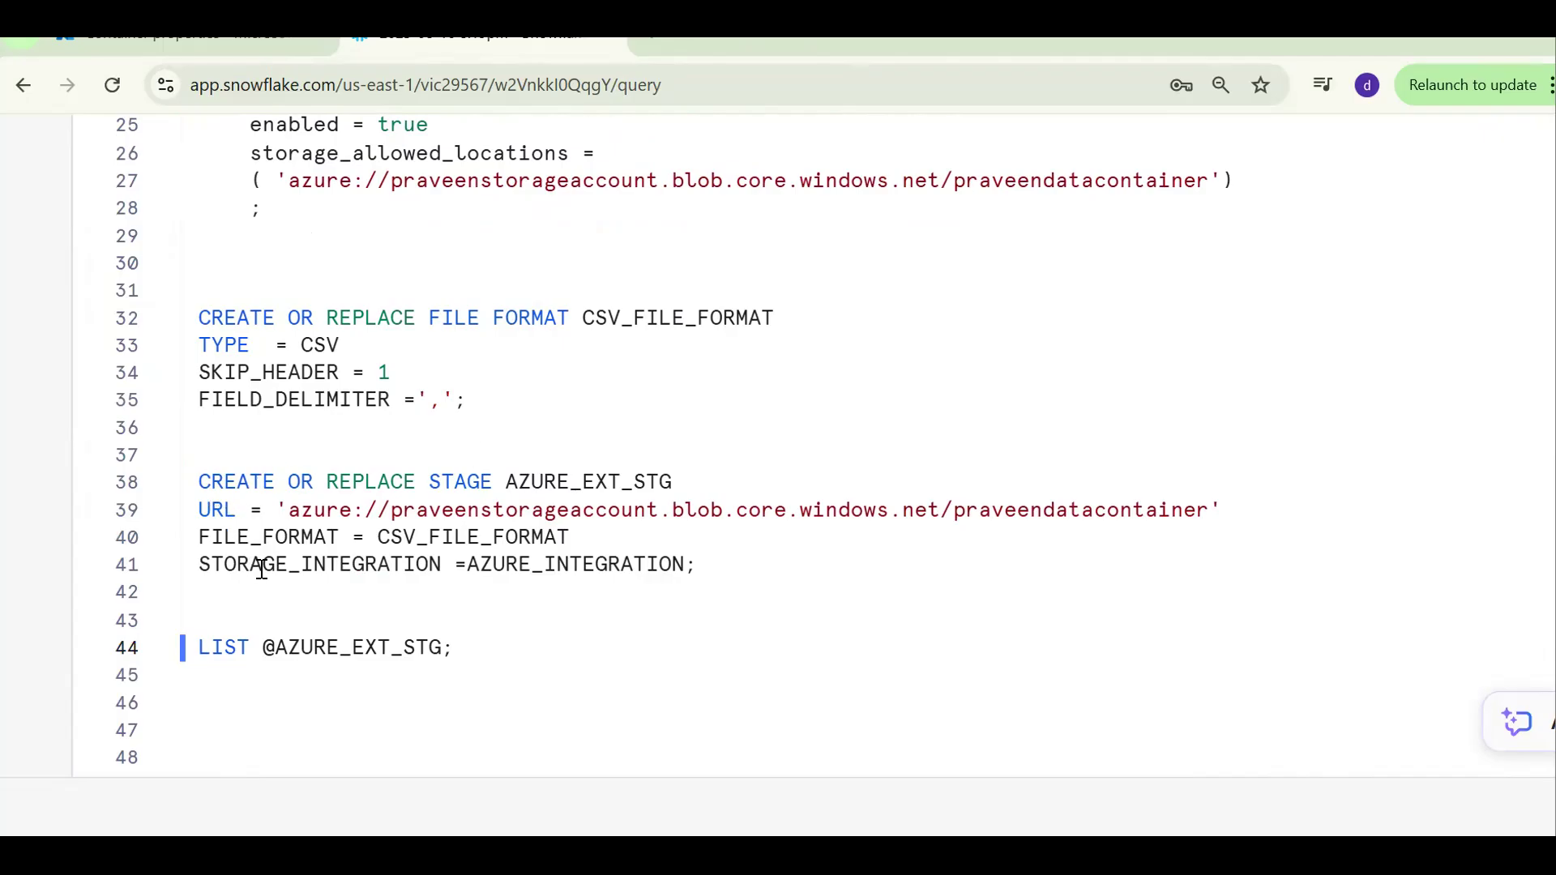
key("ctrl+Return")
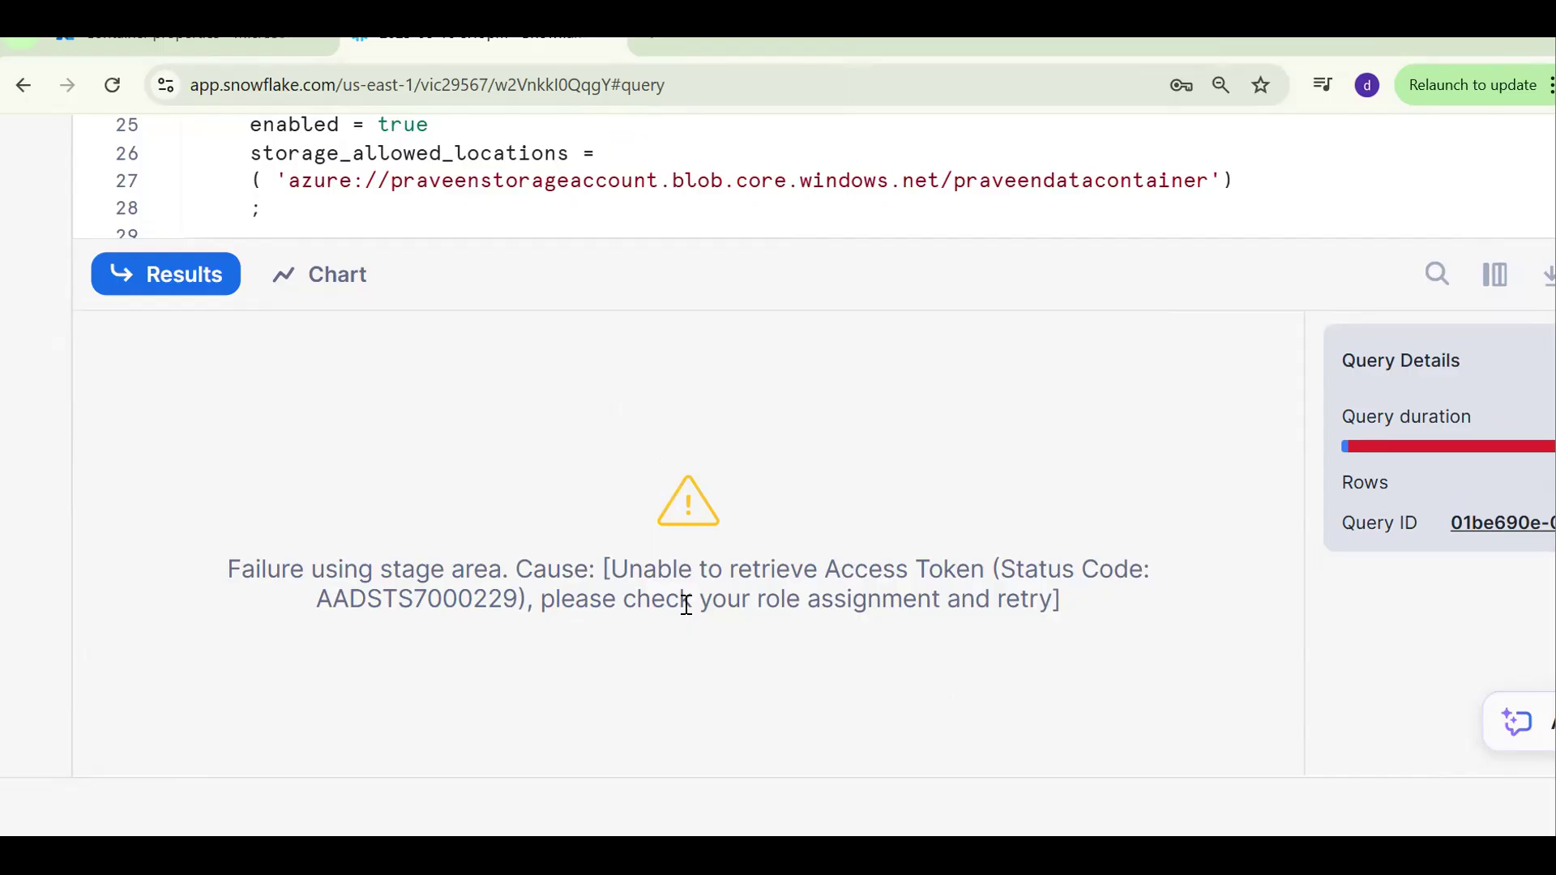
- Switch to Paint and draw two black rounded rectangles side by side, about 107 × 139 px and 86 × 131 px
key("super")
type("PAIN")
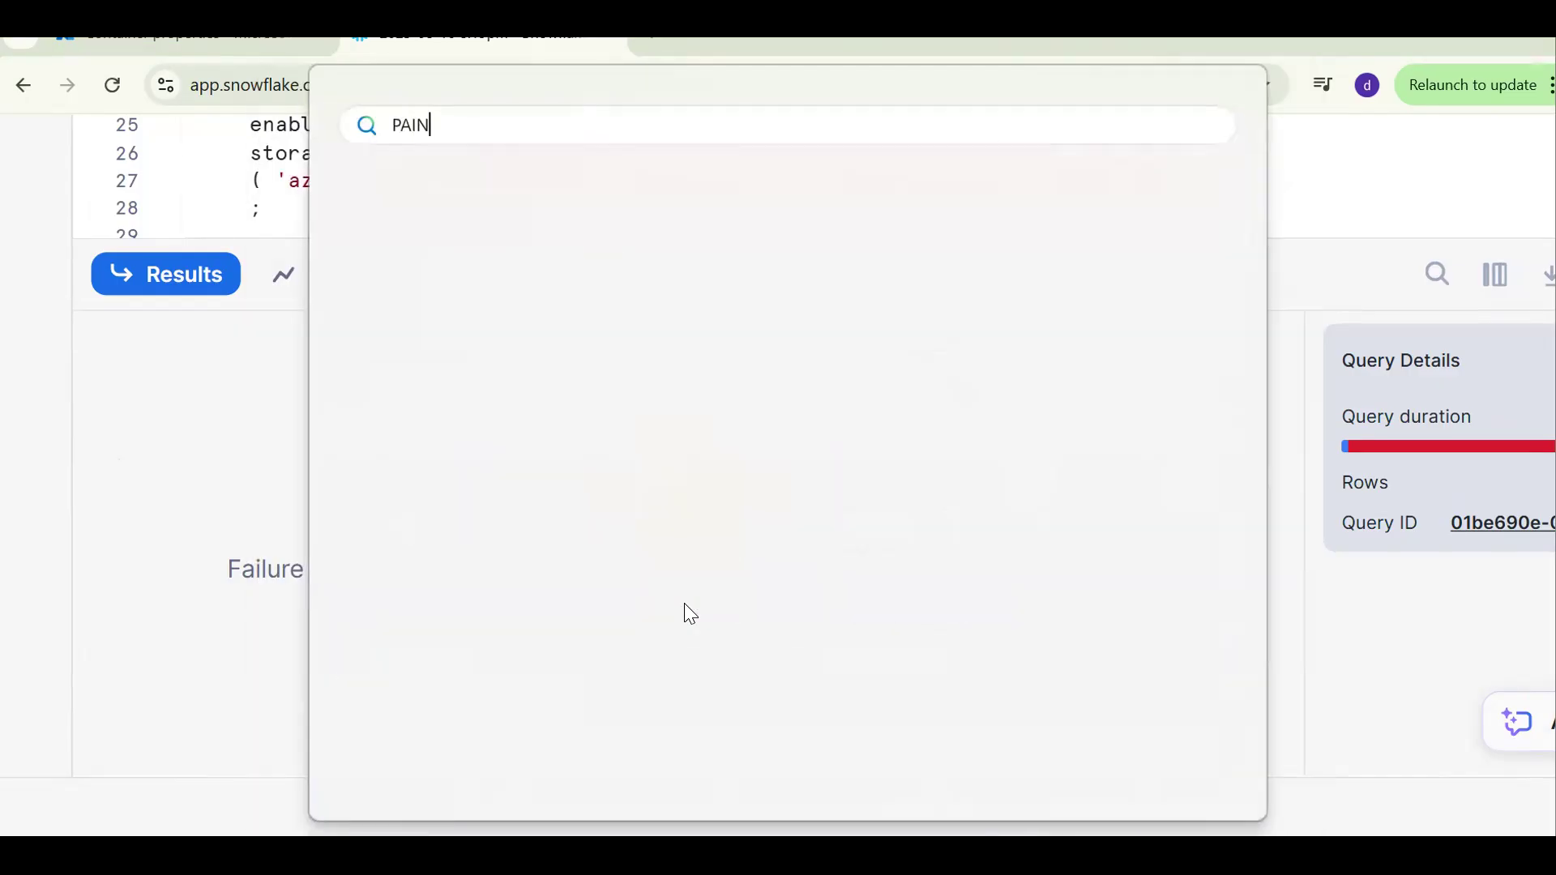
key("Escape")
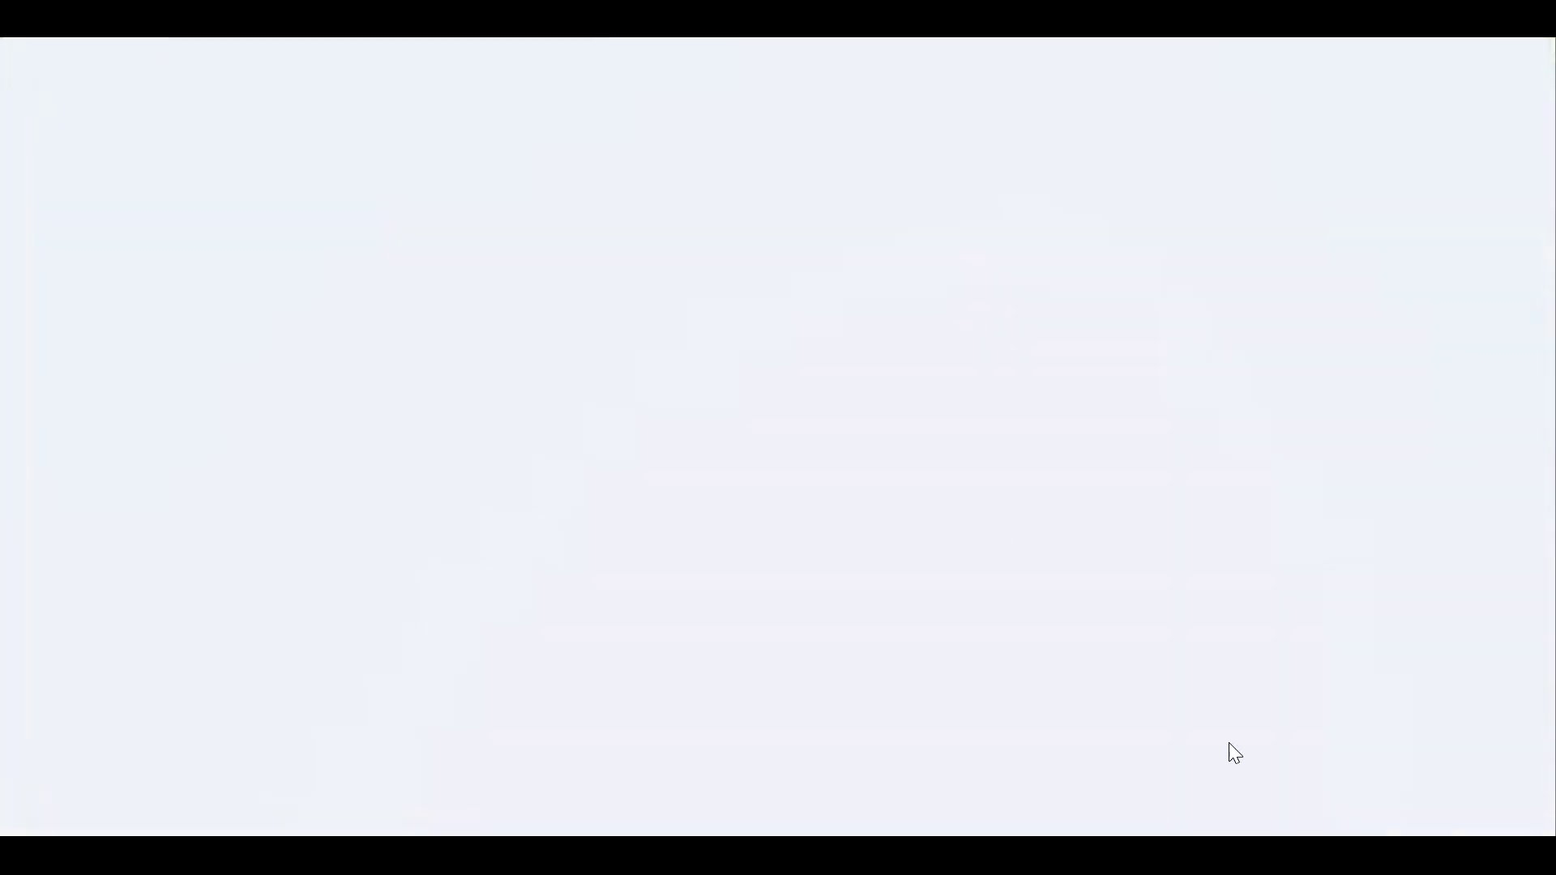
left_click(1418, 813)
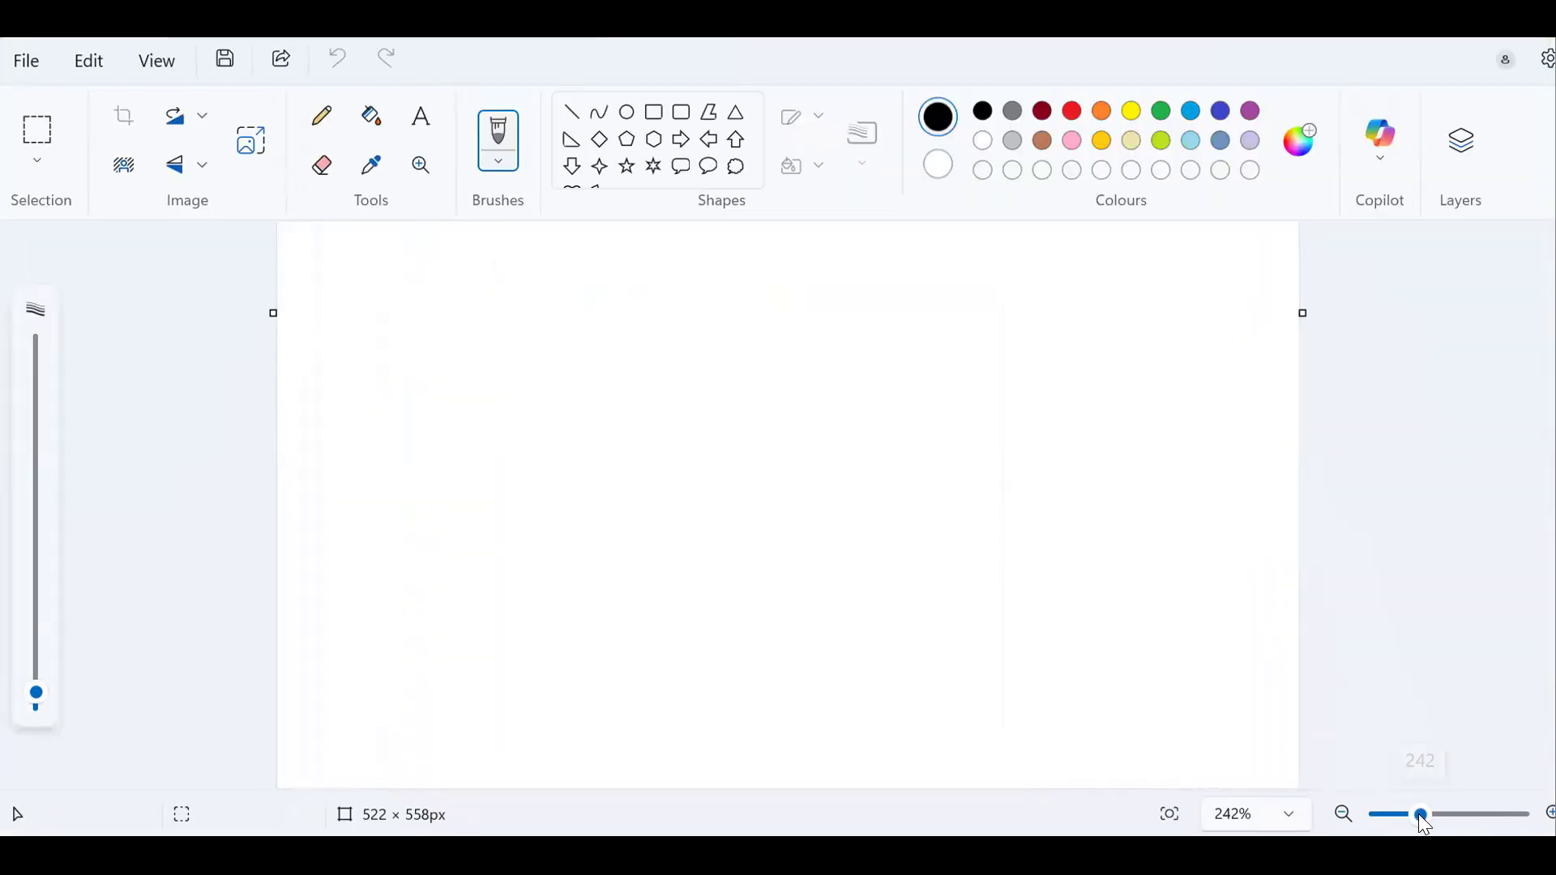
left_click(682, 118)
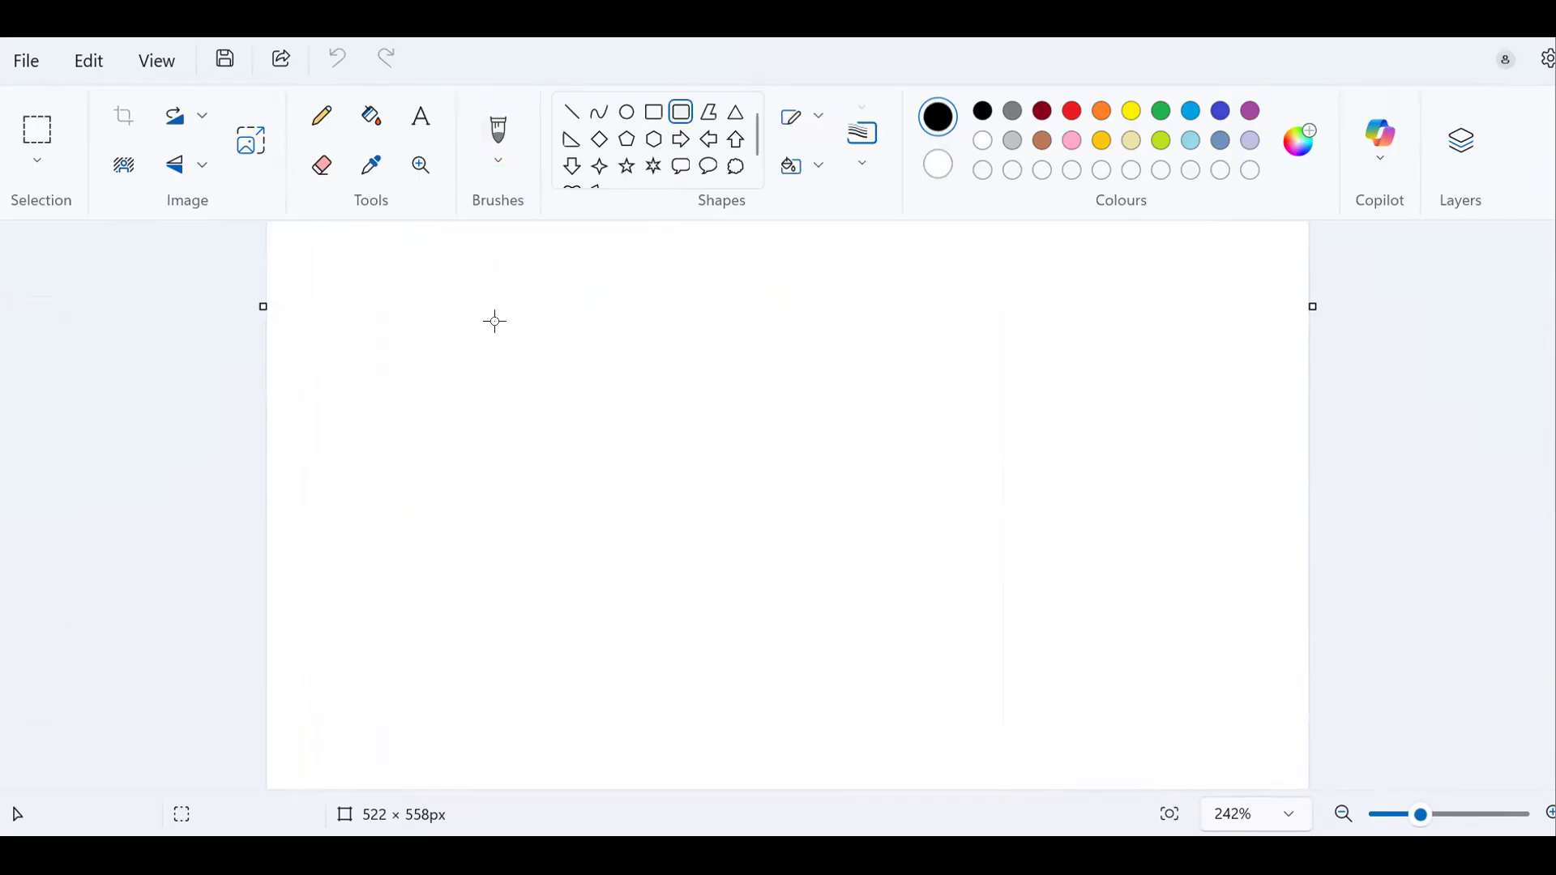
left_click_drag(344, 322, 559, 604)
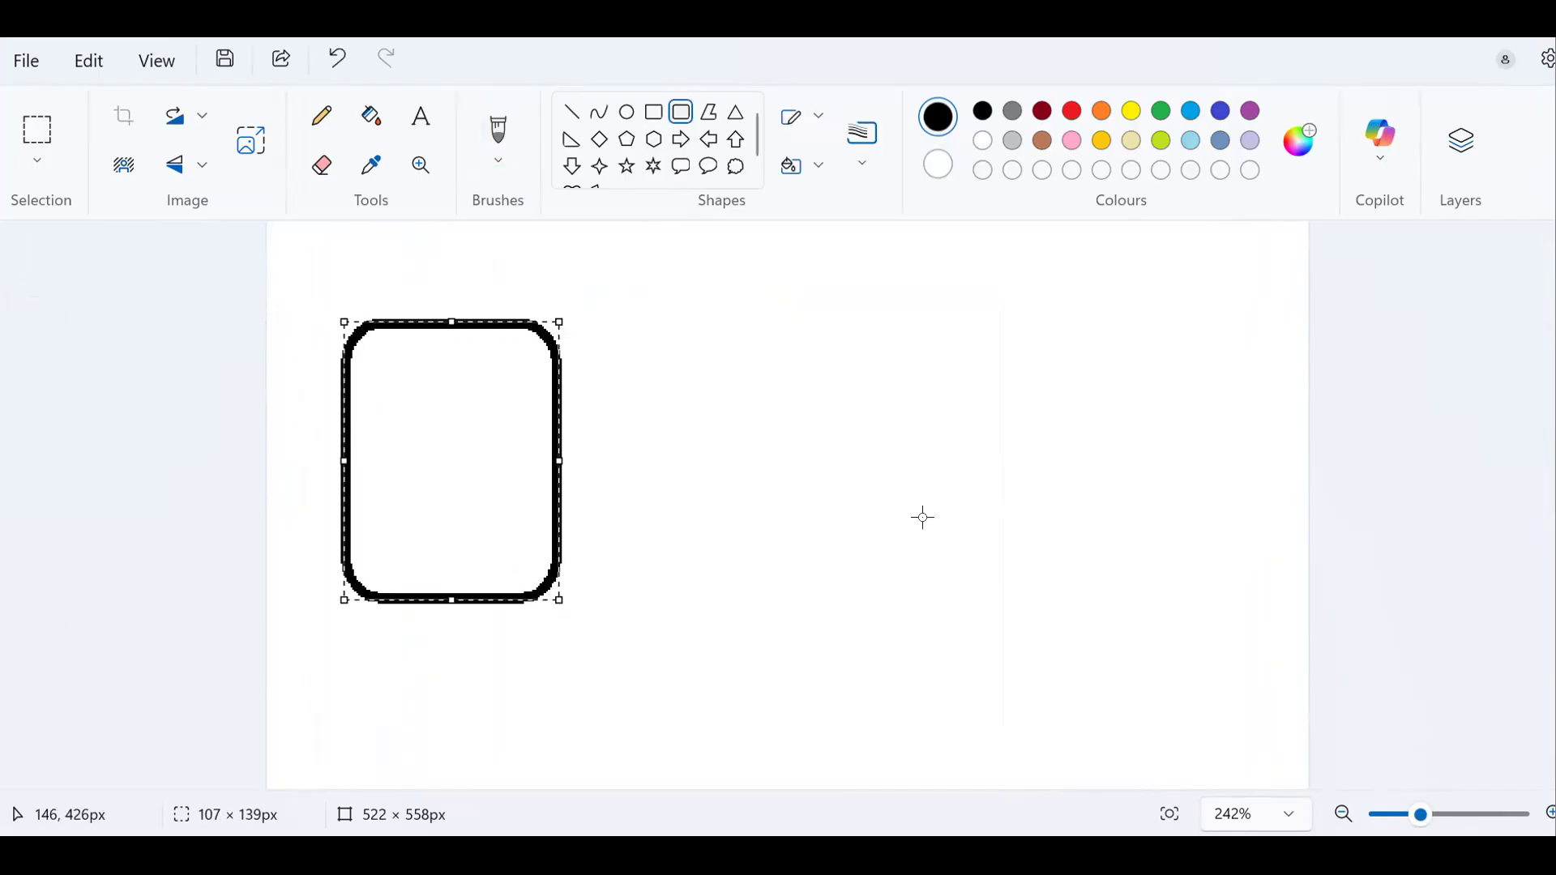
left_click_drag(1043, 333, 1221, 599)
- Label the first rectangle AZURE BLOB and the second SNOWFLAKE with text beneath each
left_click(419, 117)
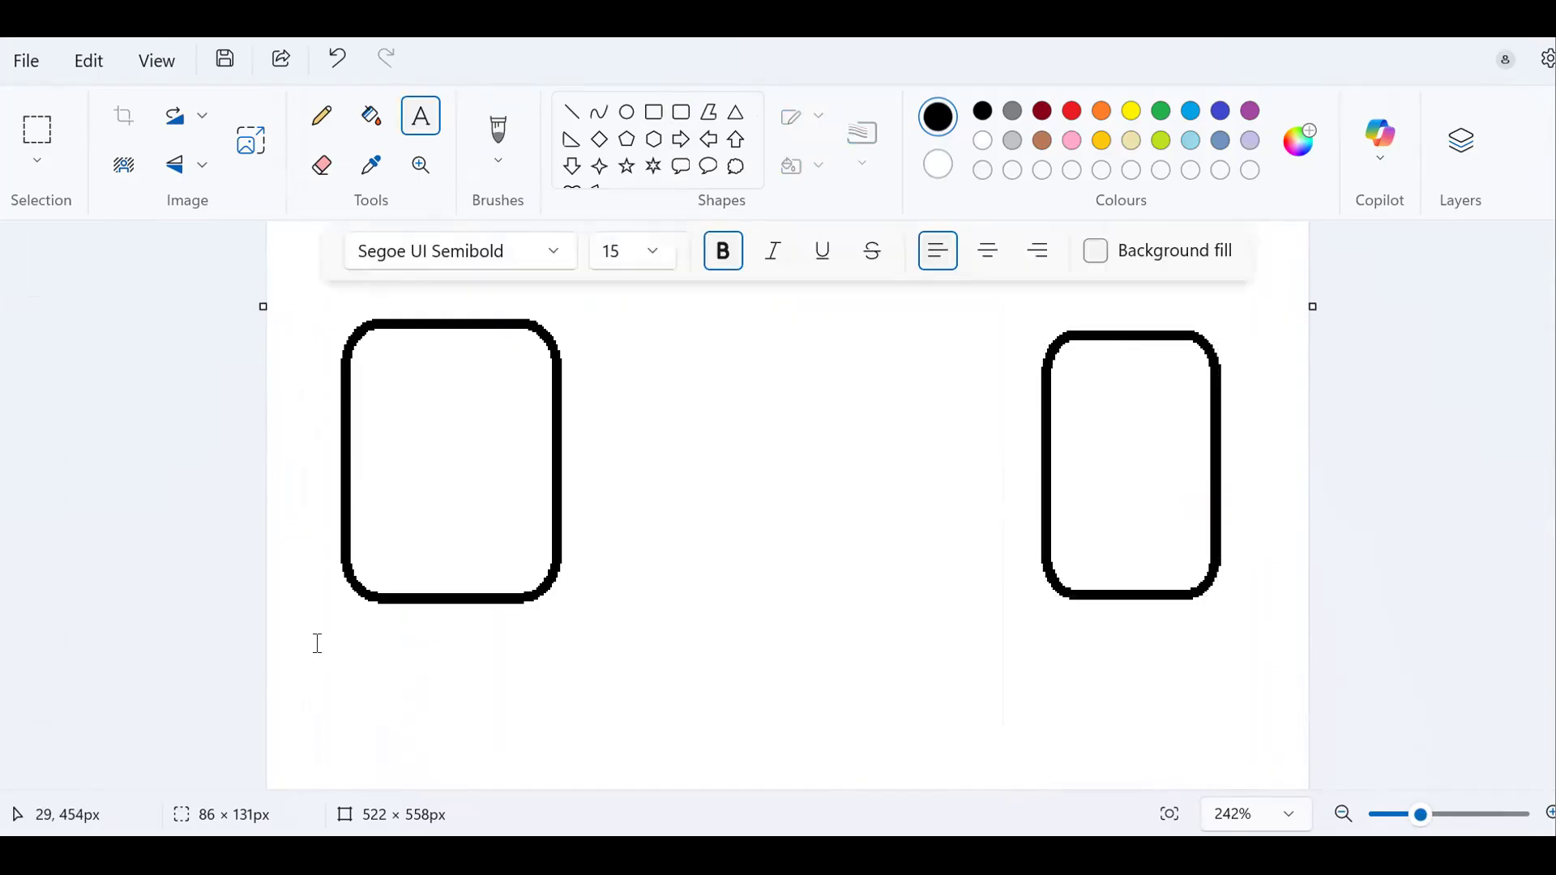
left_click_drag(308, 631, 524, 709)
type("AZURE BLOB")
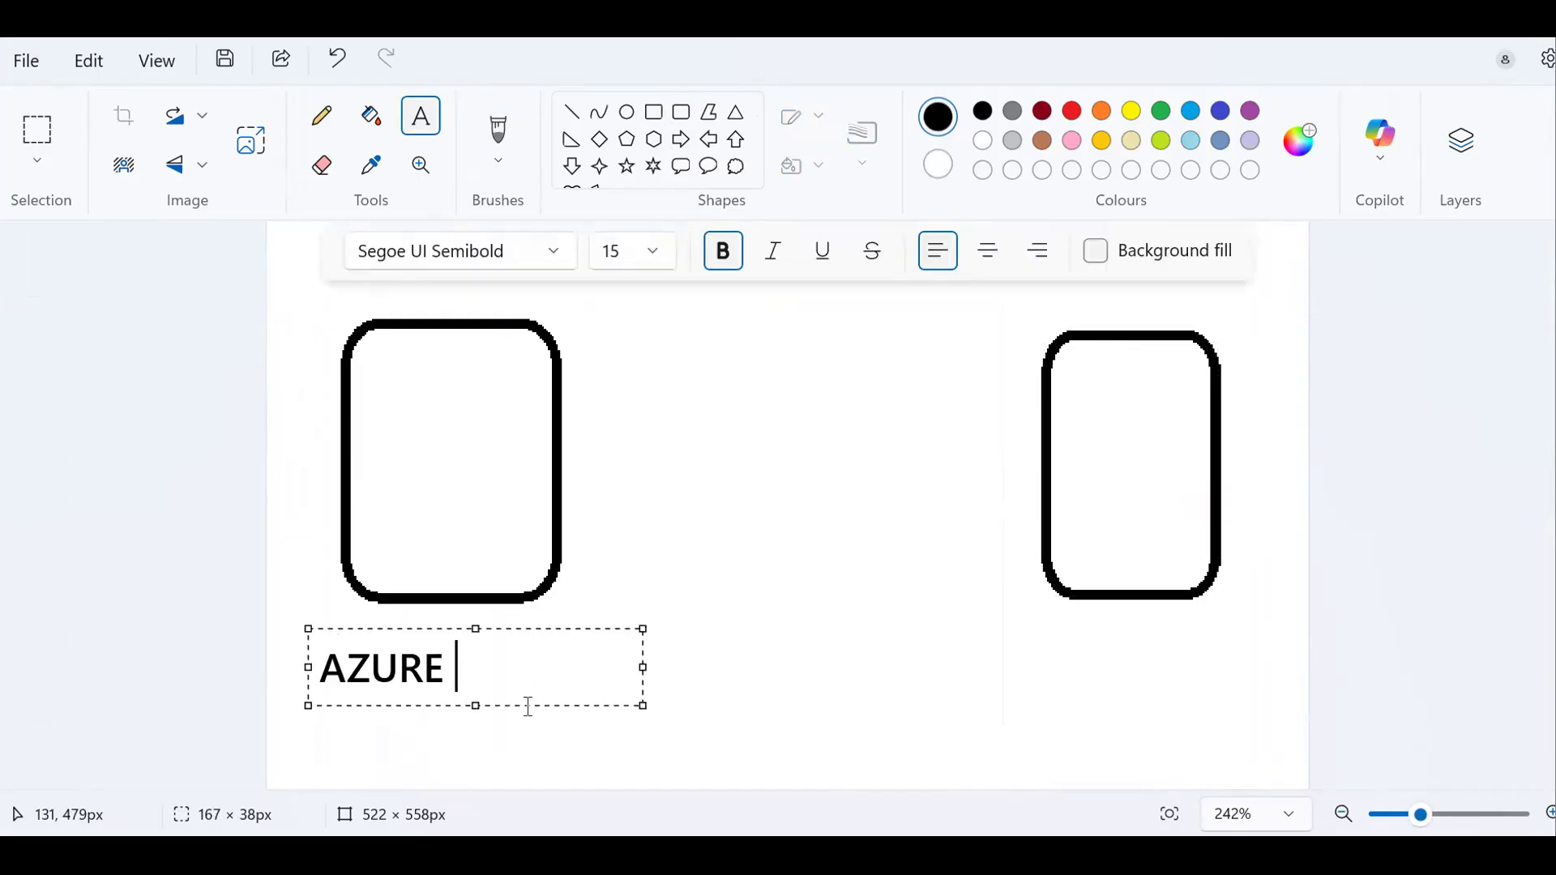
left_click_drag(963, 634, 1298, 707)
type("SNOWFLAKE")
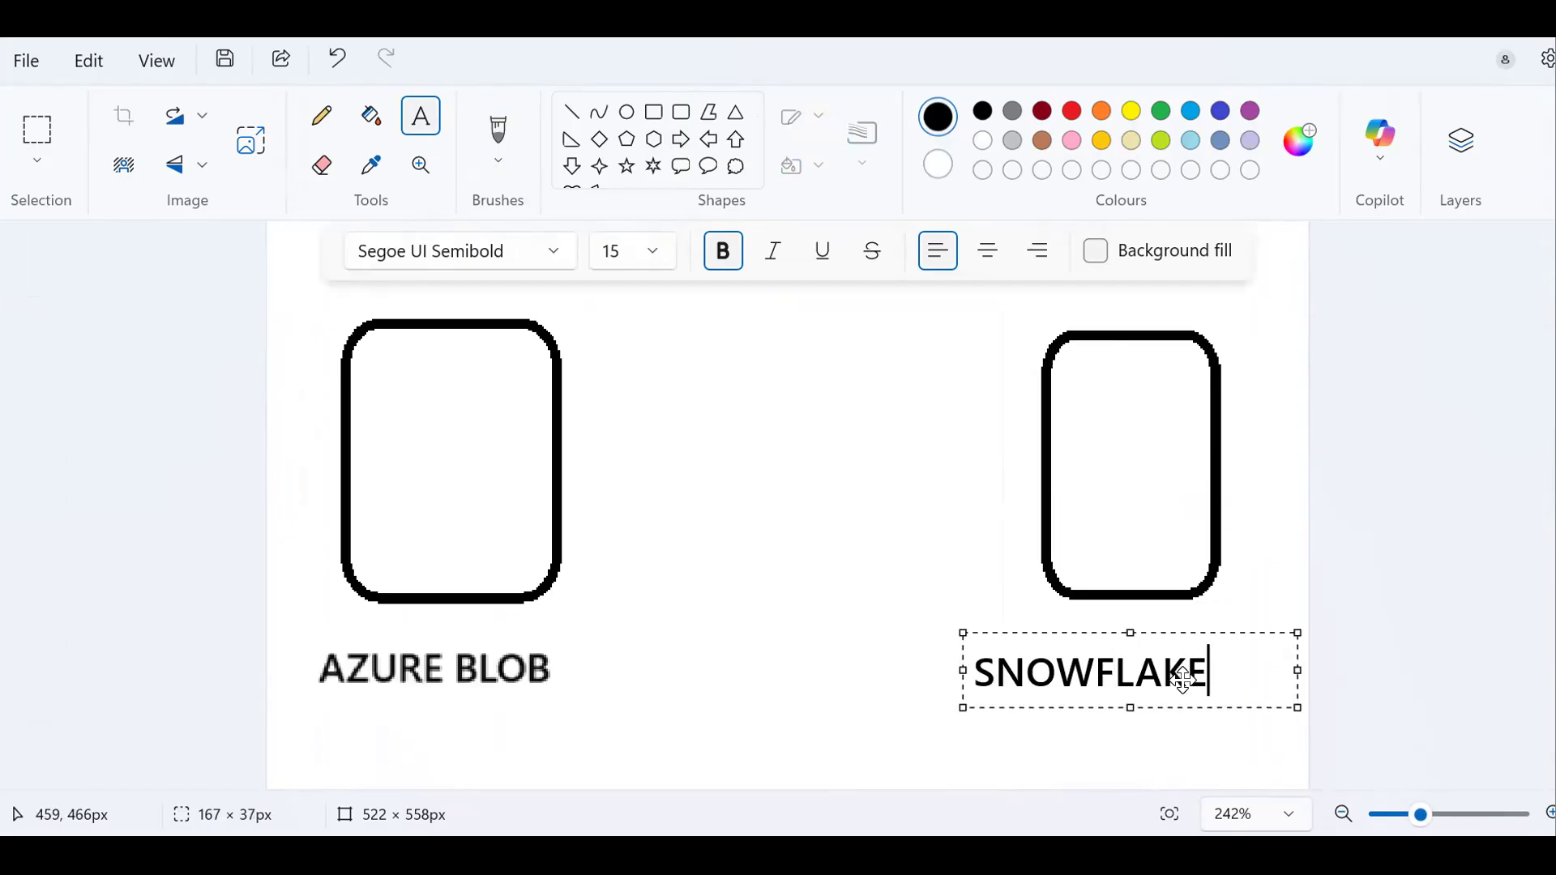
left_click(1003, 482)
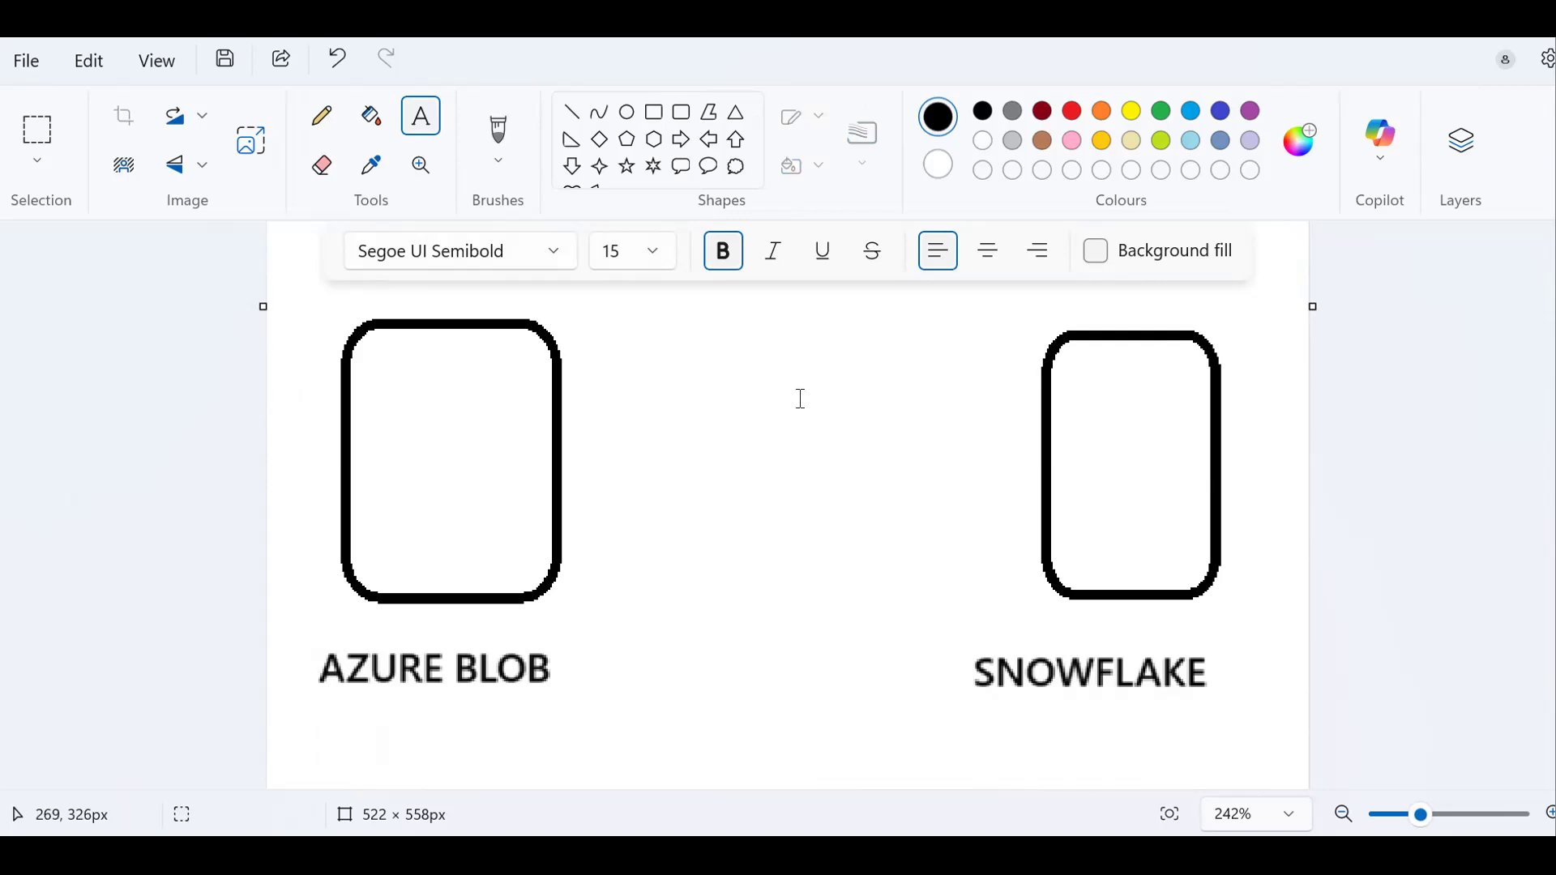
- Switch to the Snowflake worksheet, enlarge the code area, and copy the azure_tenant_id value from the storage integration statement
left_click_drag(706, 354, 1042, 415)
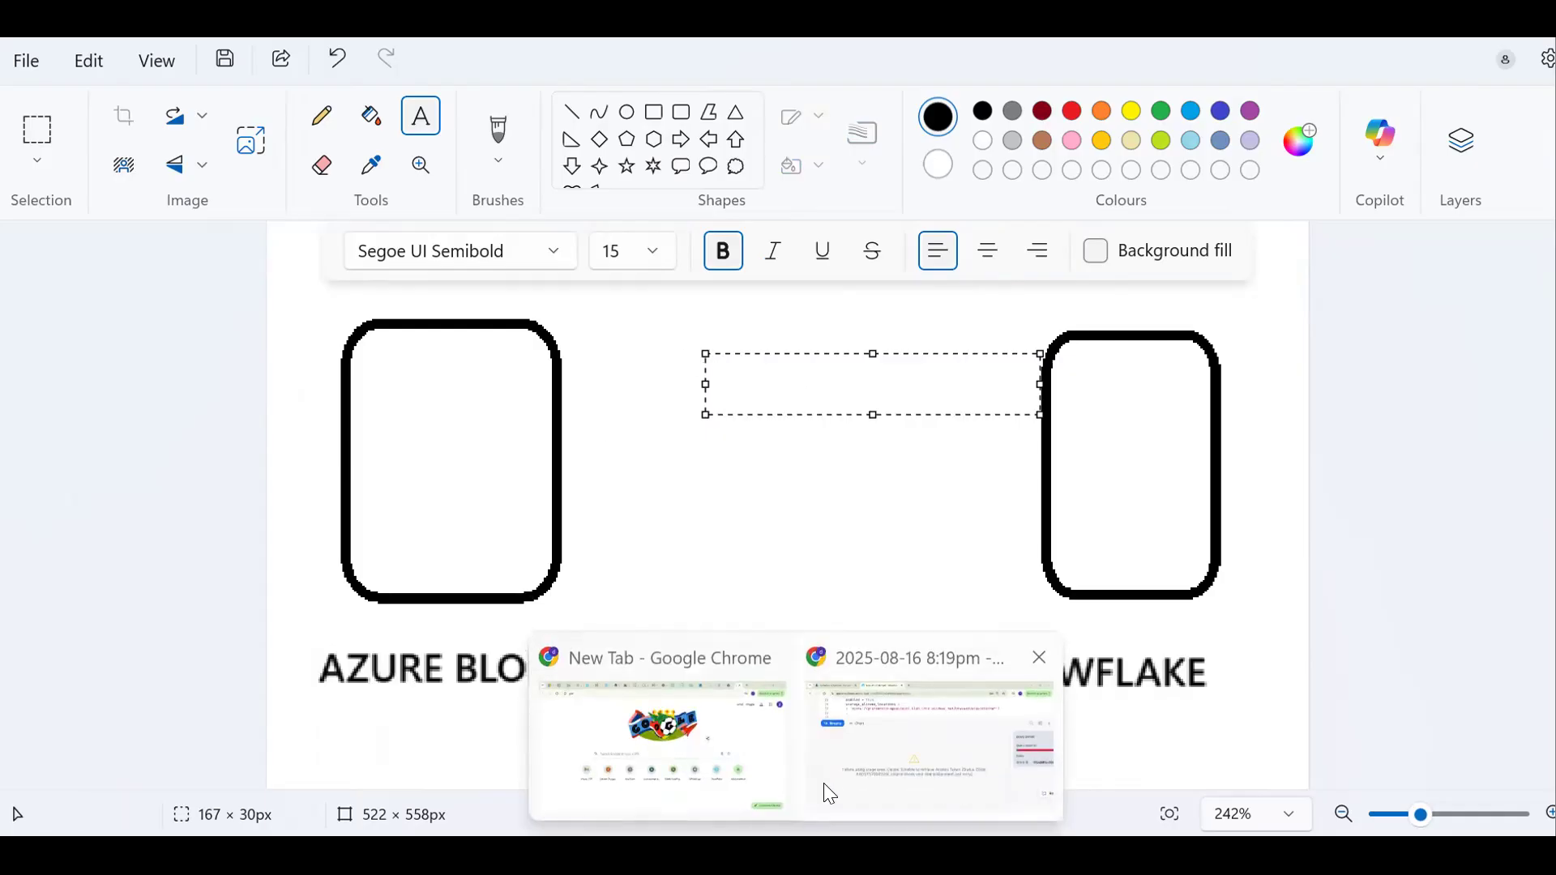
left_click(830, 778)
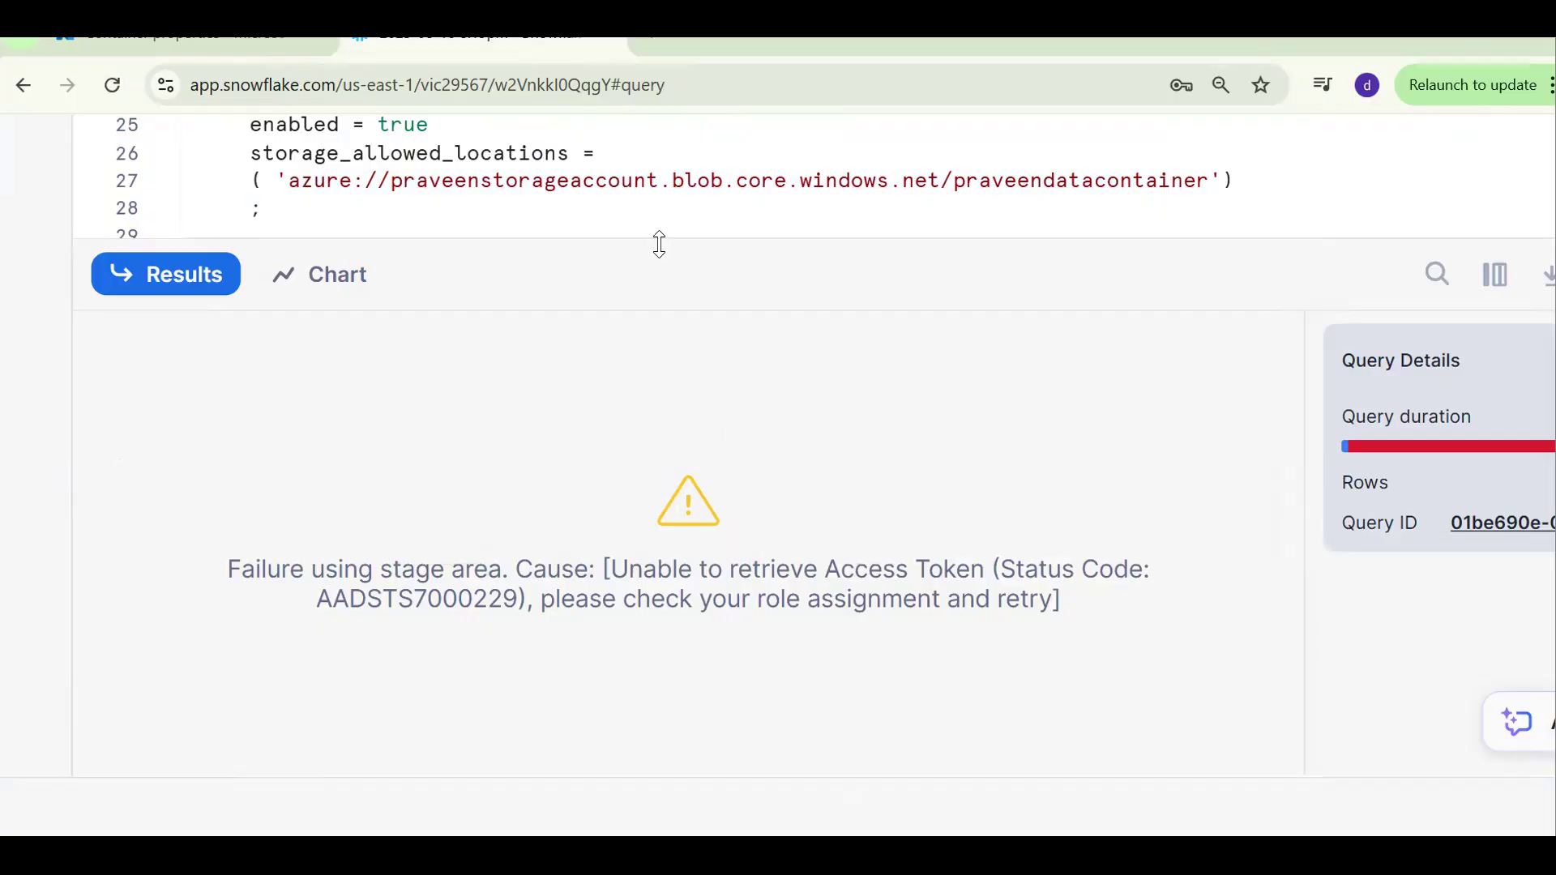
left_click_drag(659, 244, 616, 472)
key("Up")
scroll(565, 290, "up", 3)
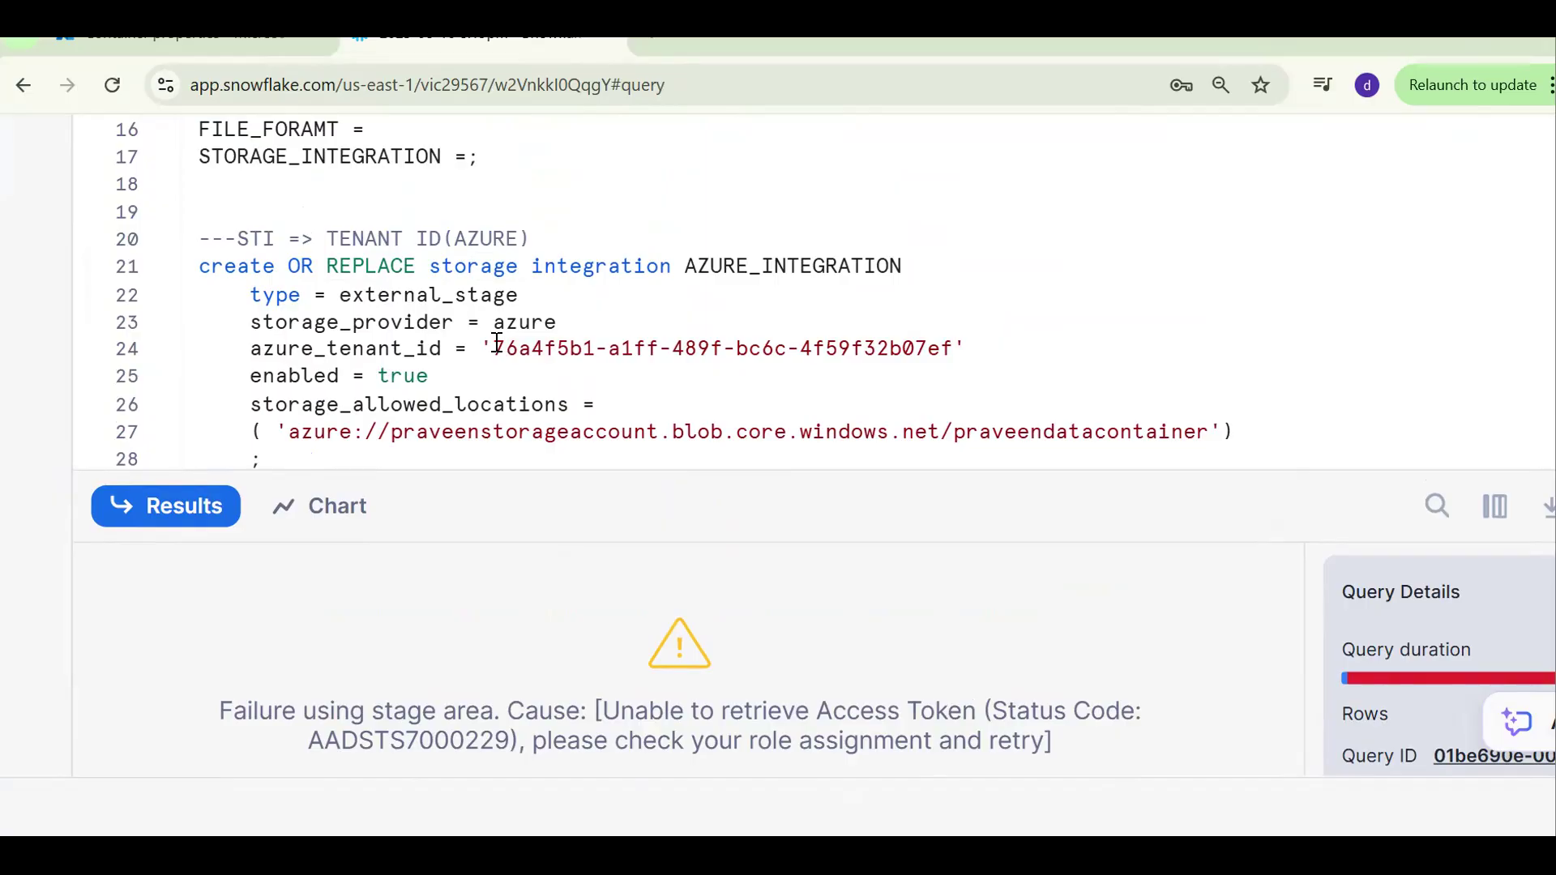
double_click(953, 348)
key("ctrl+c")
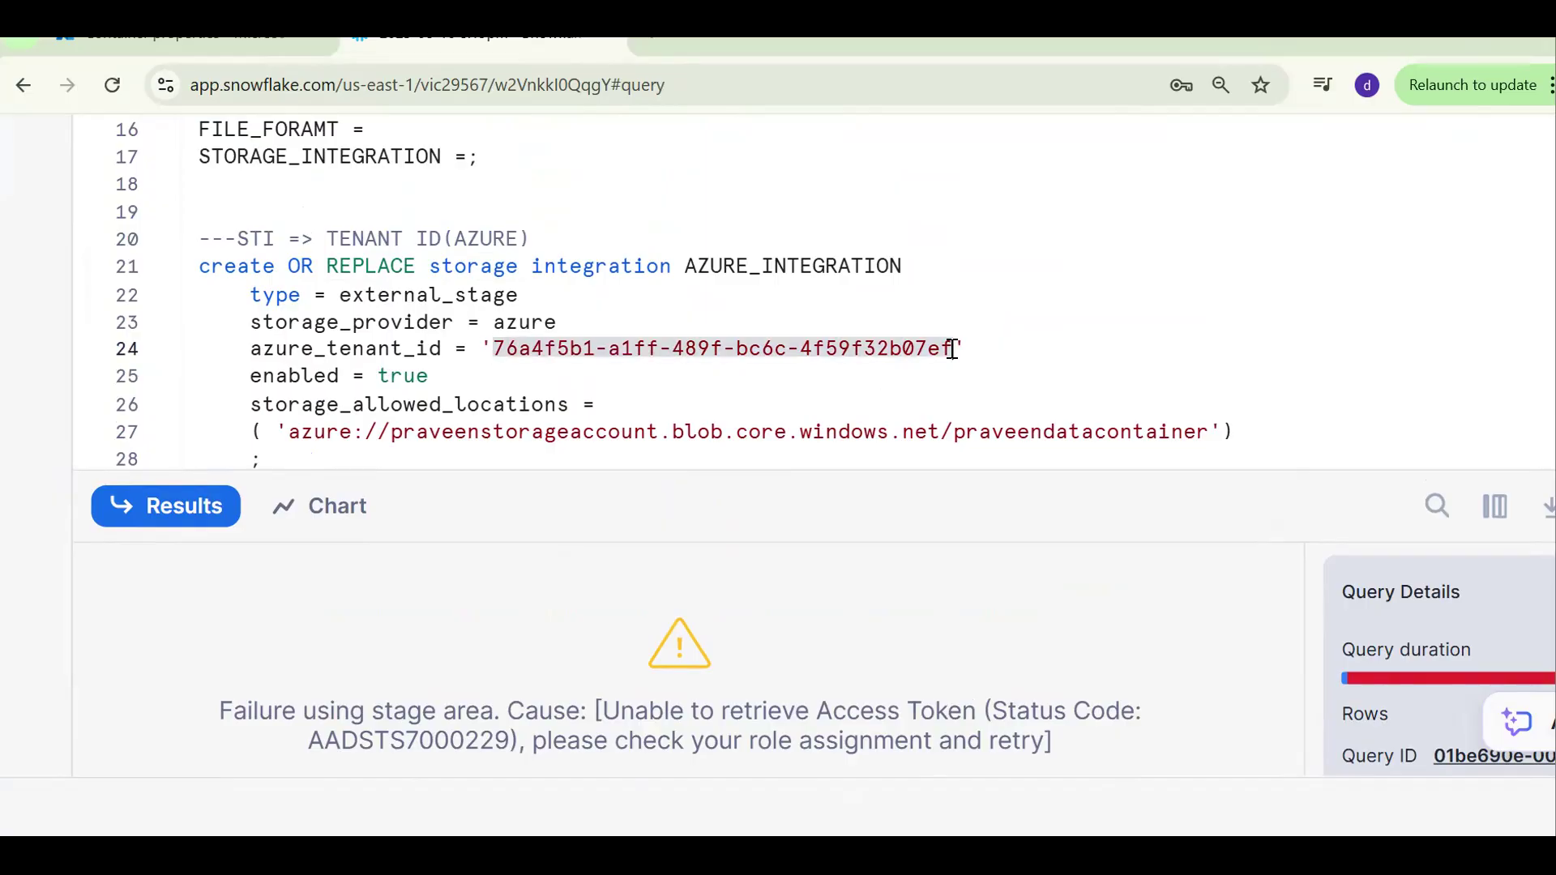
- Return to Paint and paste the copied tenant ID into a new text box over the AZURE BLOB rectangle
key("alt+Tab")
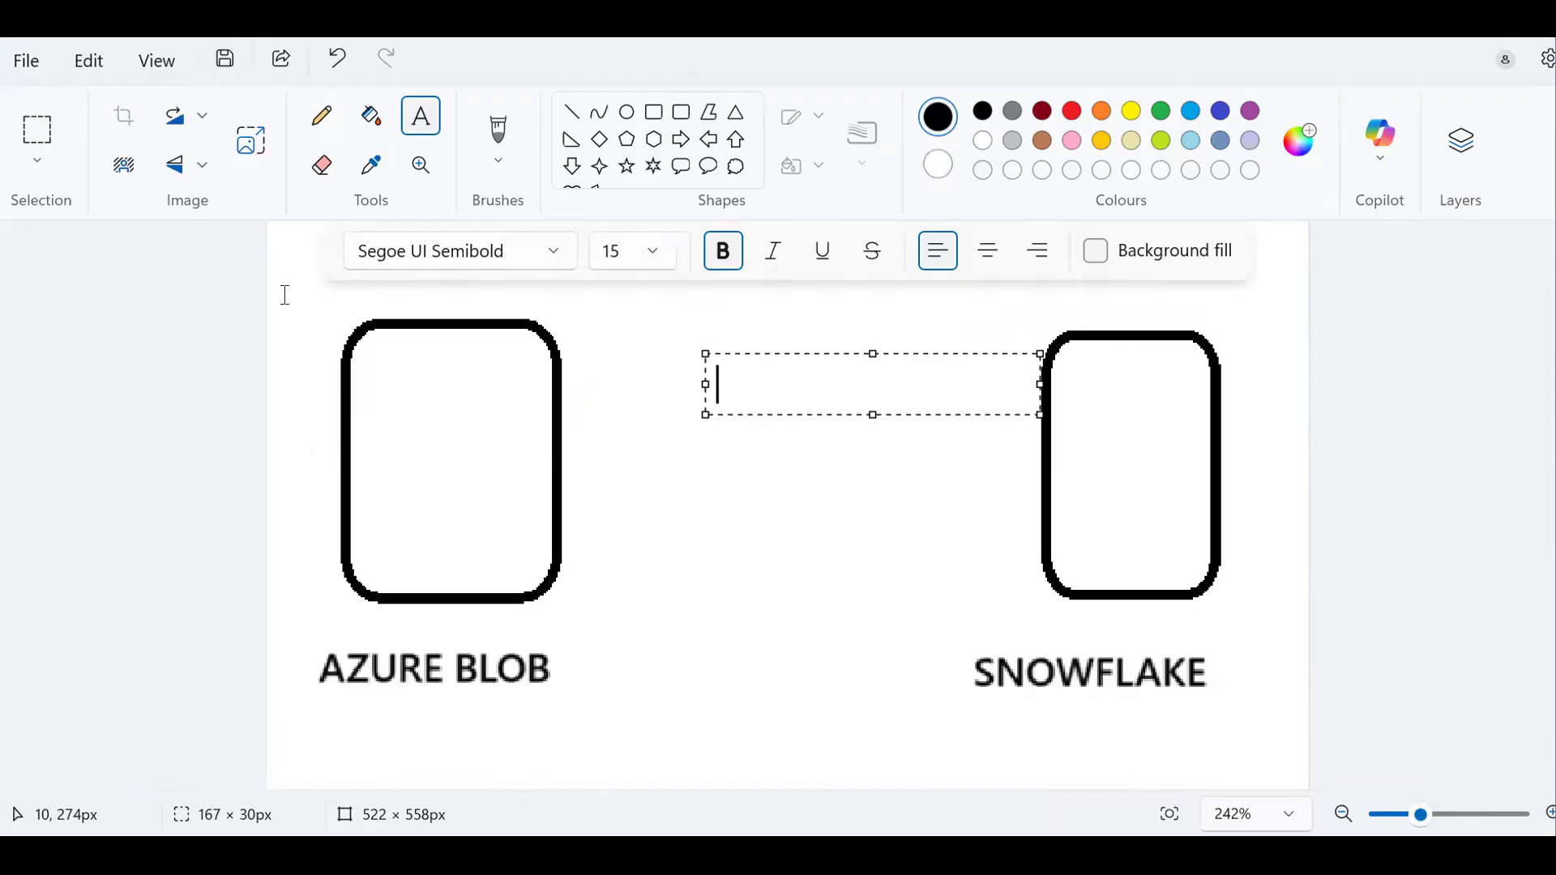
left_click_drag(280, 296, 515, 362)
key("ctrl+v")
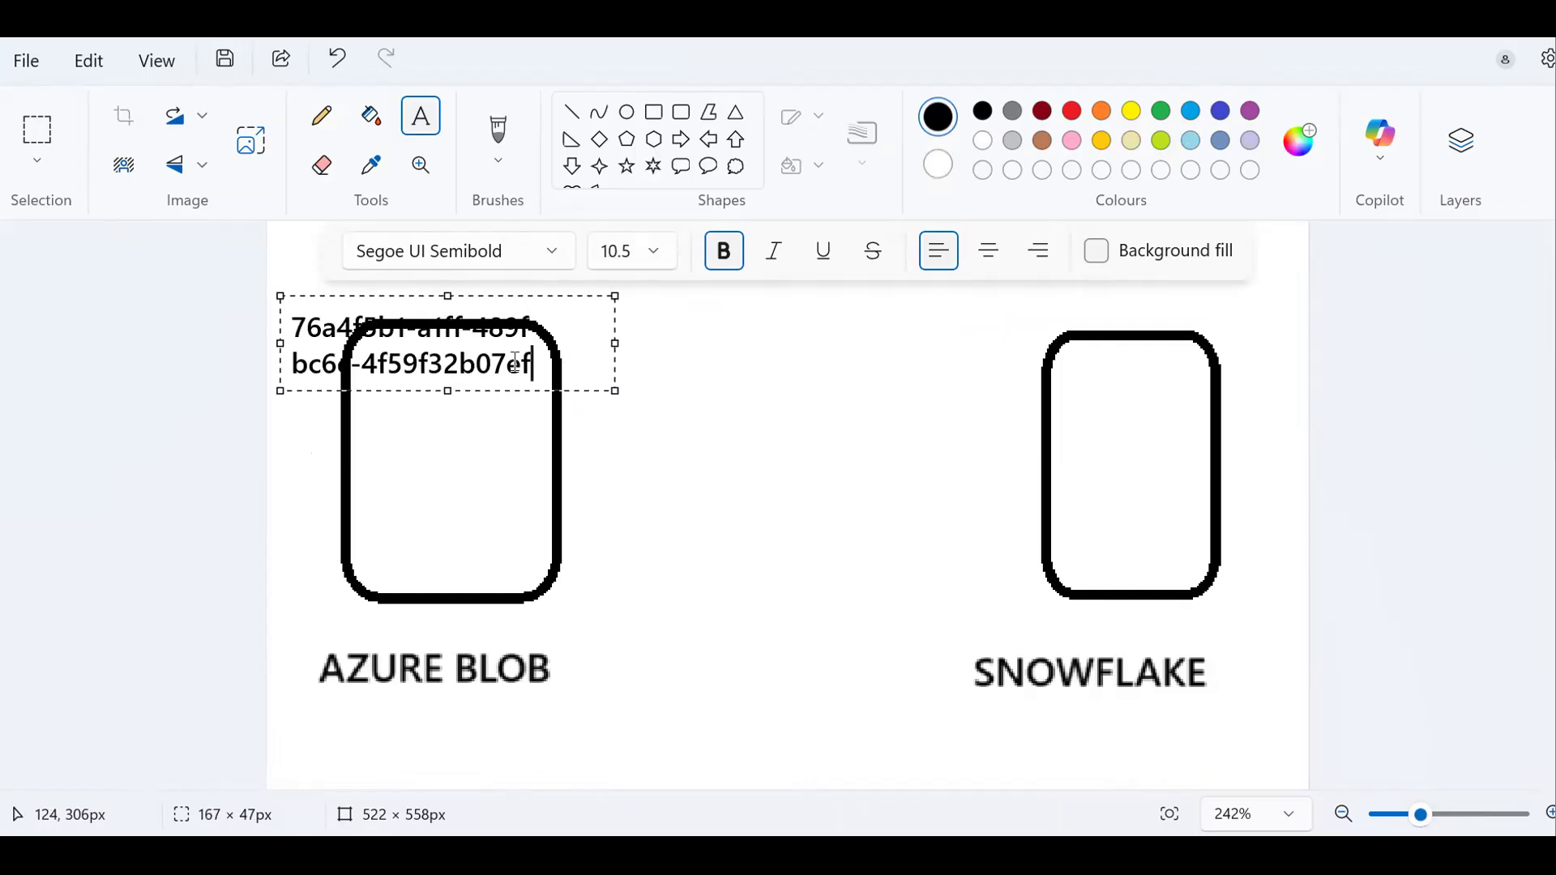
- Set the tenant ID text to size 16, bold and blue, and widen its text box to about 274 px
key("ctrl+a")
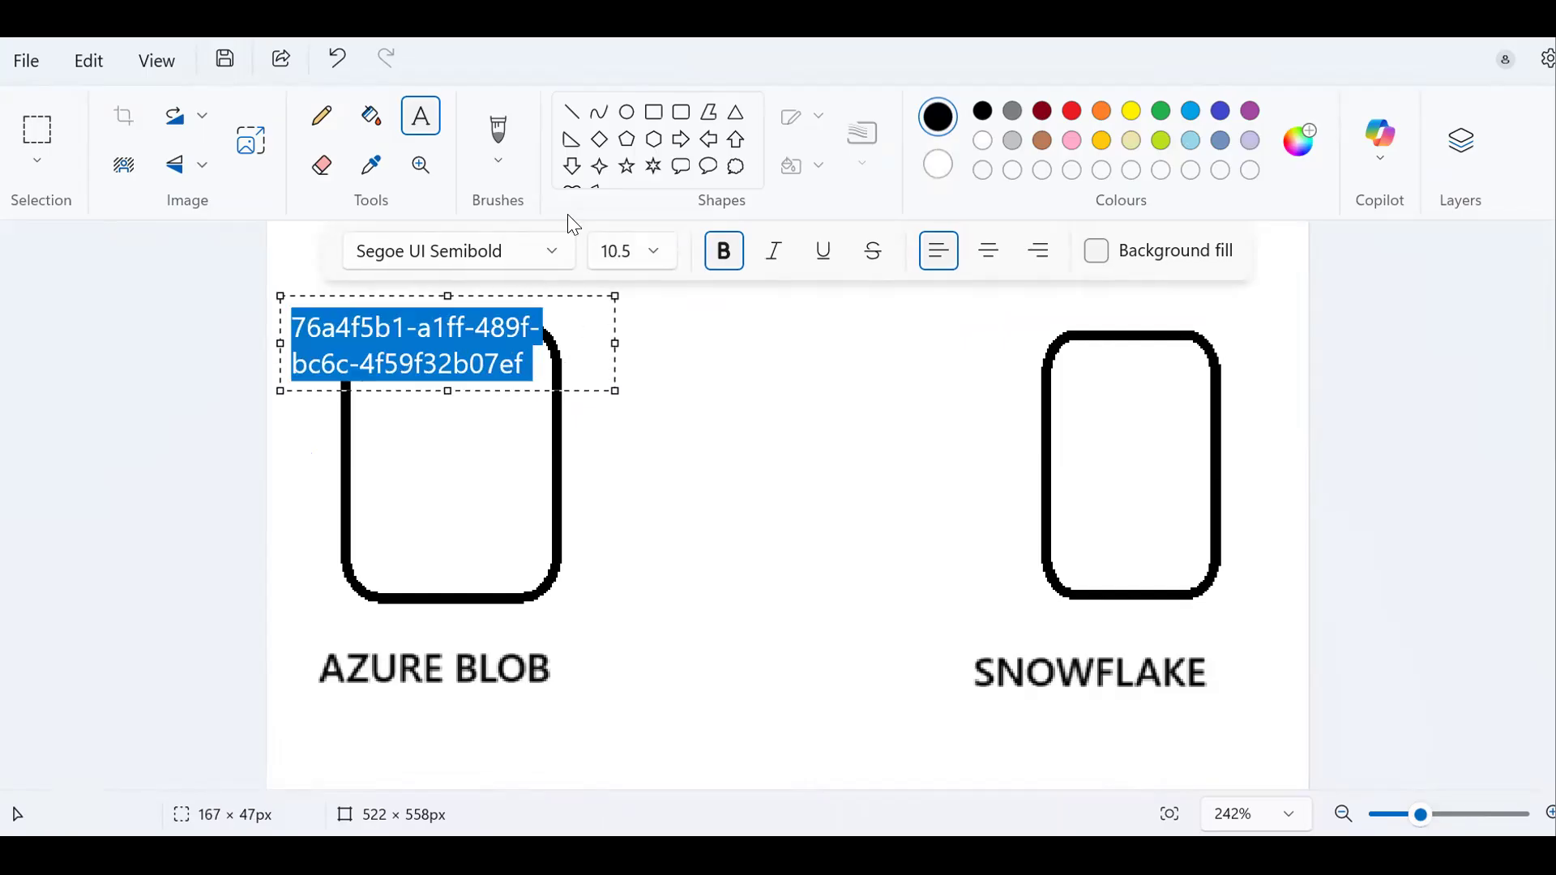
left_click(627, 250)
type("16")
key("Return")
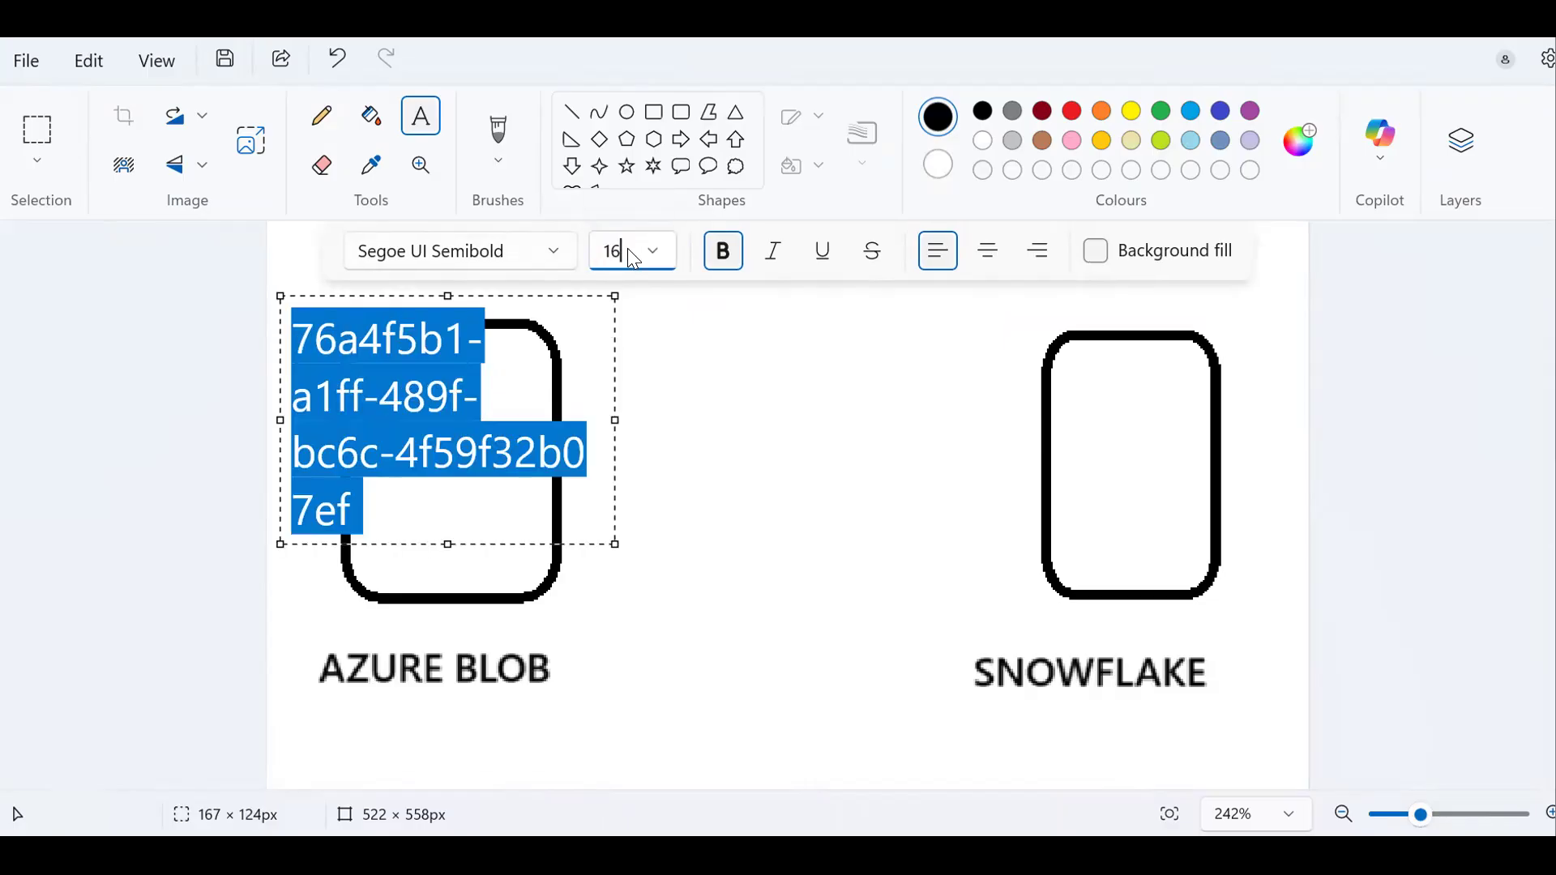
left_click_drag(623, 421, 829, 421)
left_click(653, 393)
key("ctrl+a")
key("ctrl+b")
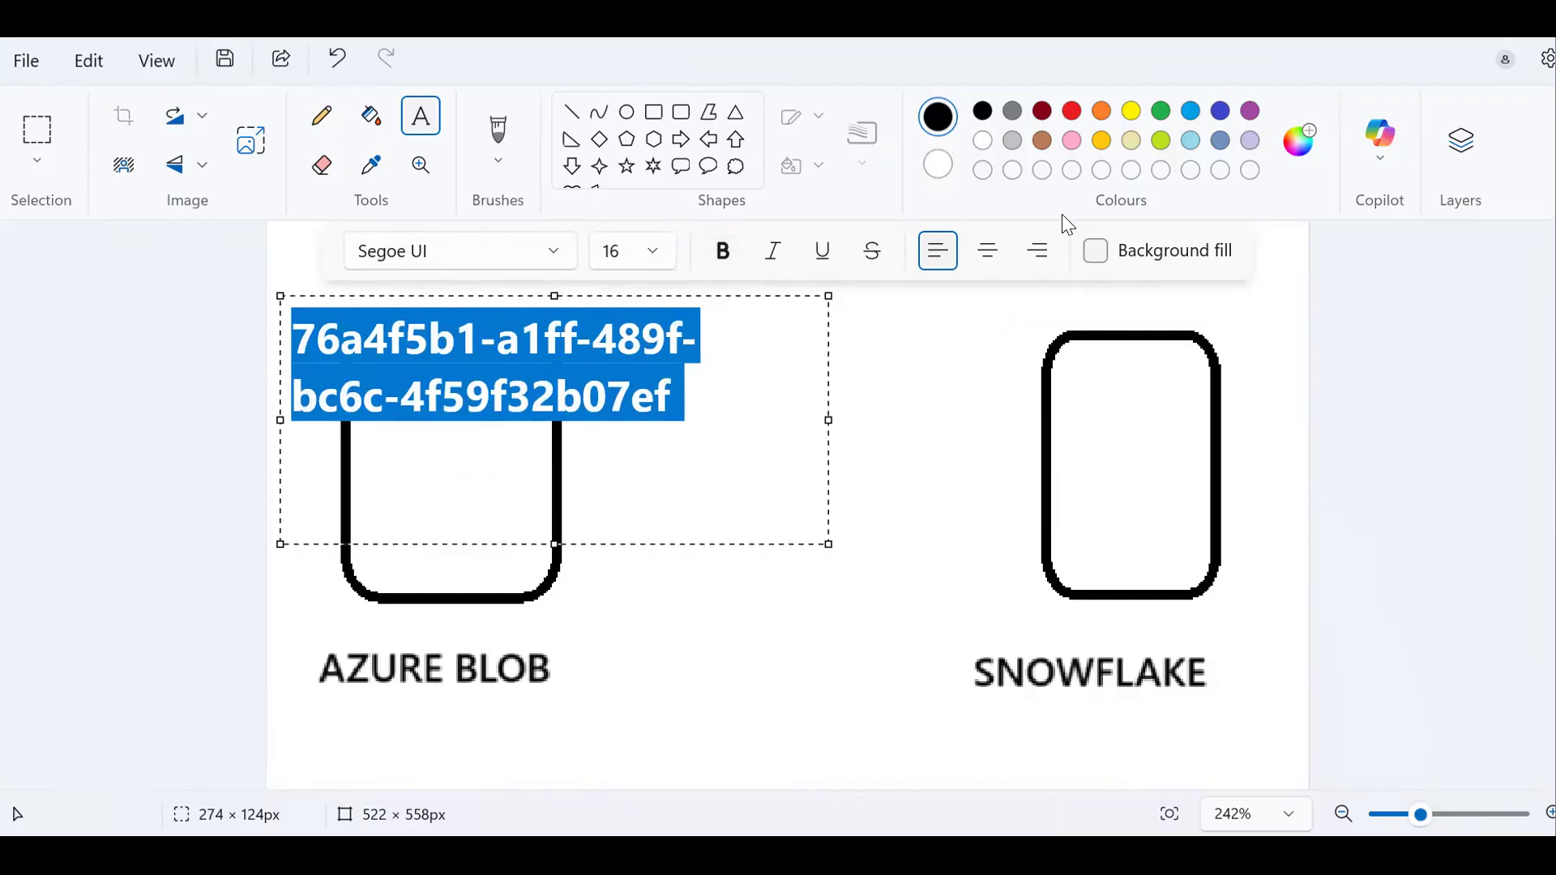
left_click(1190, 121)
left_click(945, 365)
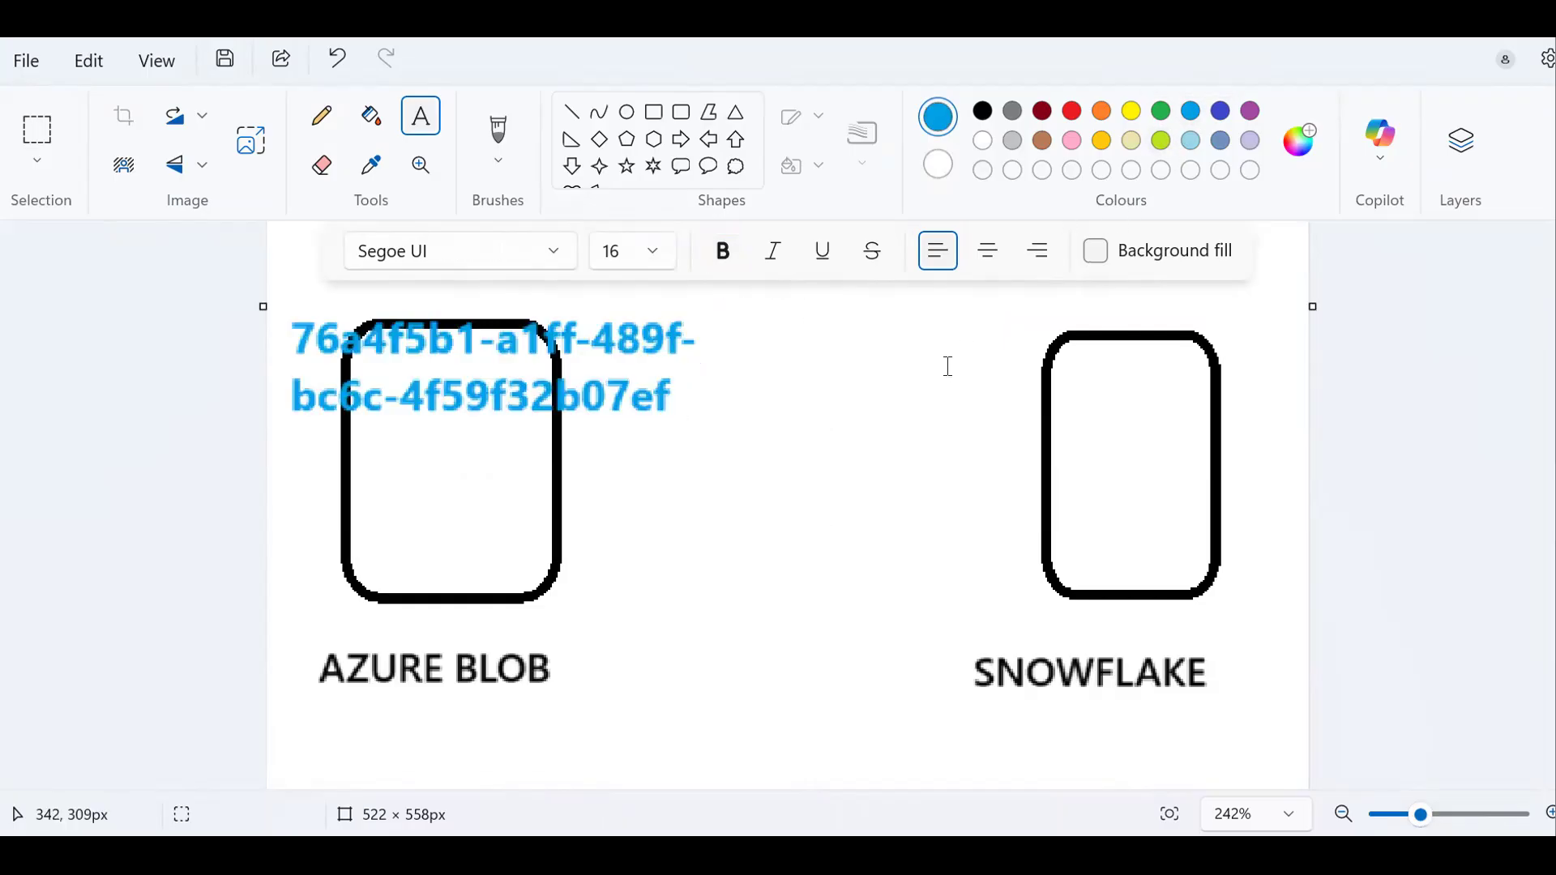
- Draw a blue arrow from the tenant ID text to the SNOWFLAKE rectangle, with a shaft spanning about 184 × 54 px
left_click(564, 115)
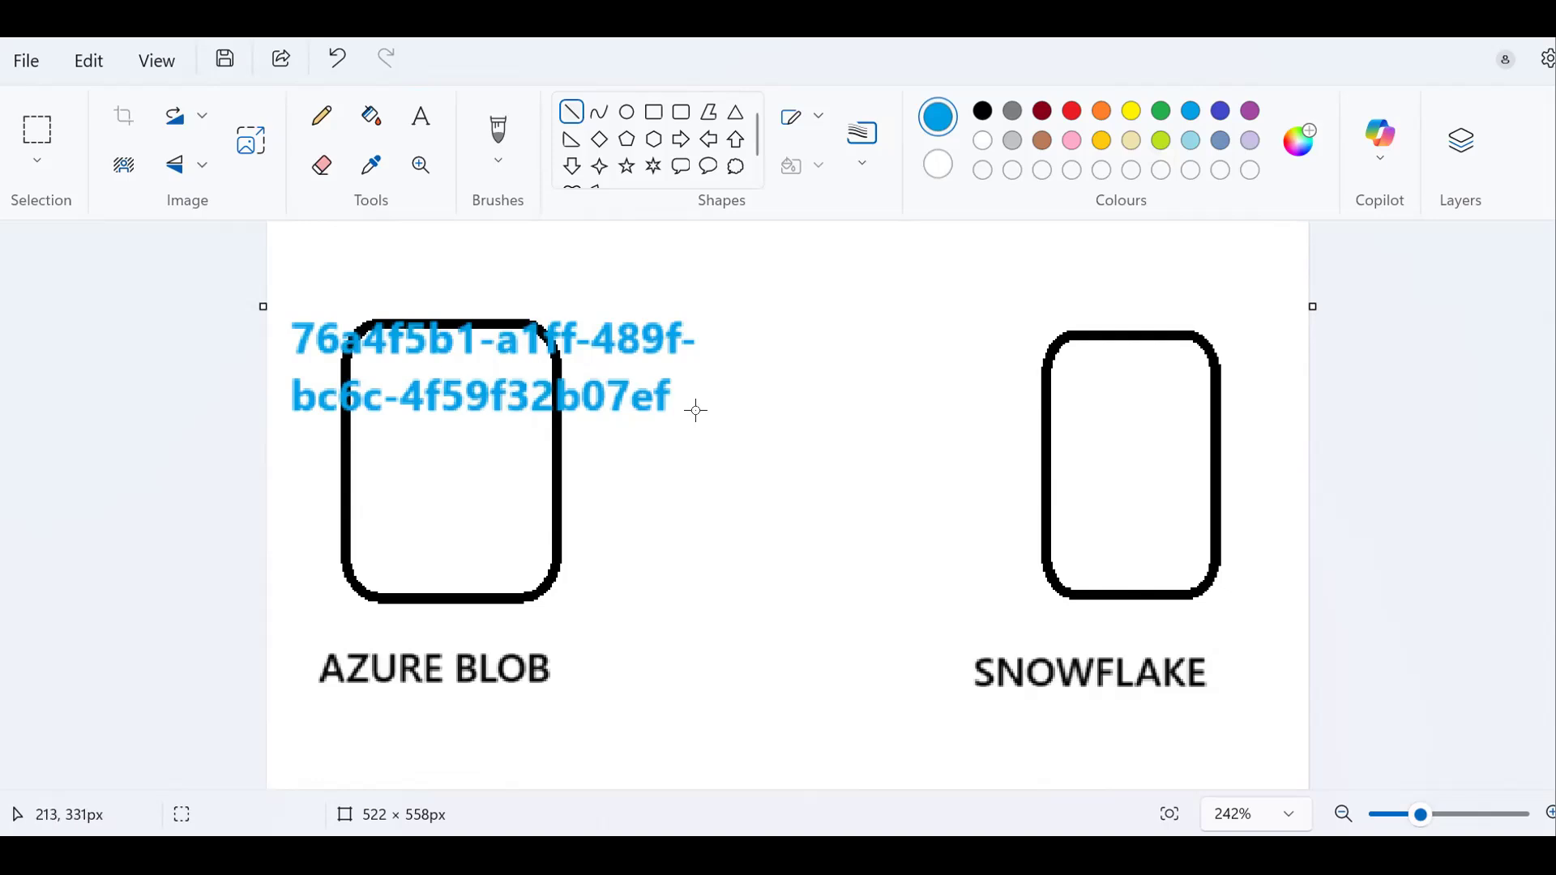
left_click_drag(677, 387, 1043, 490)
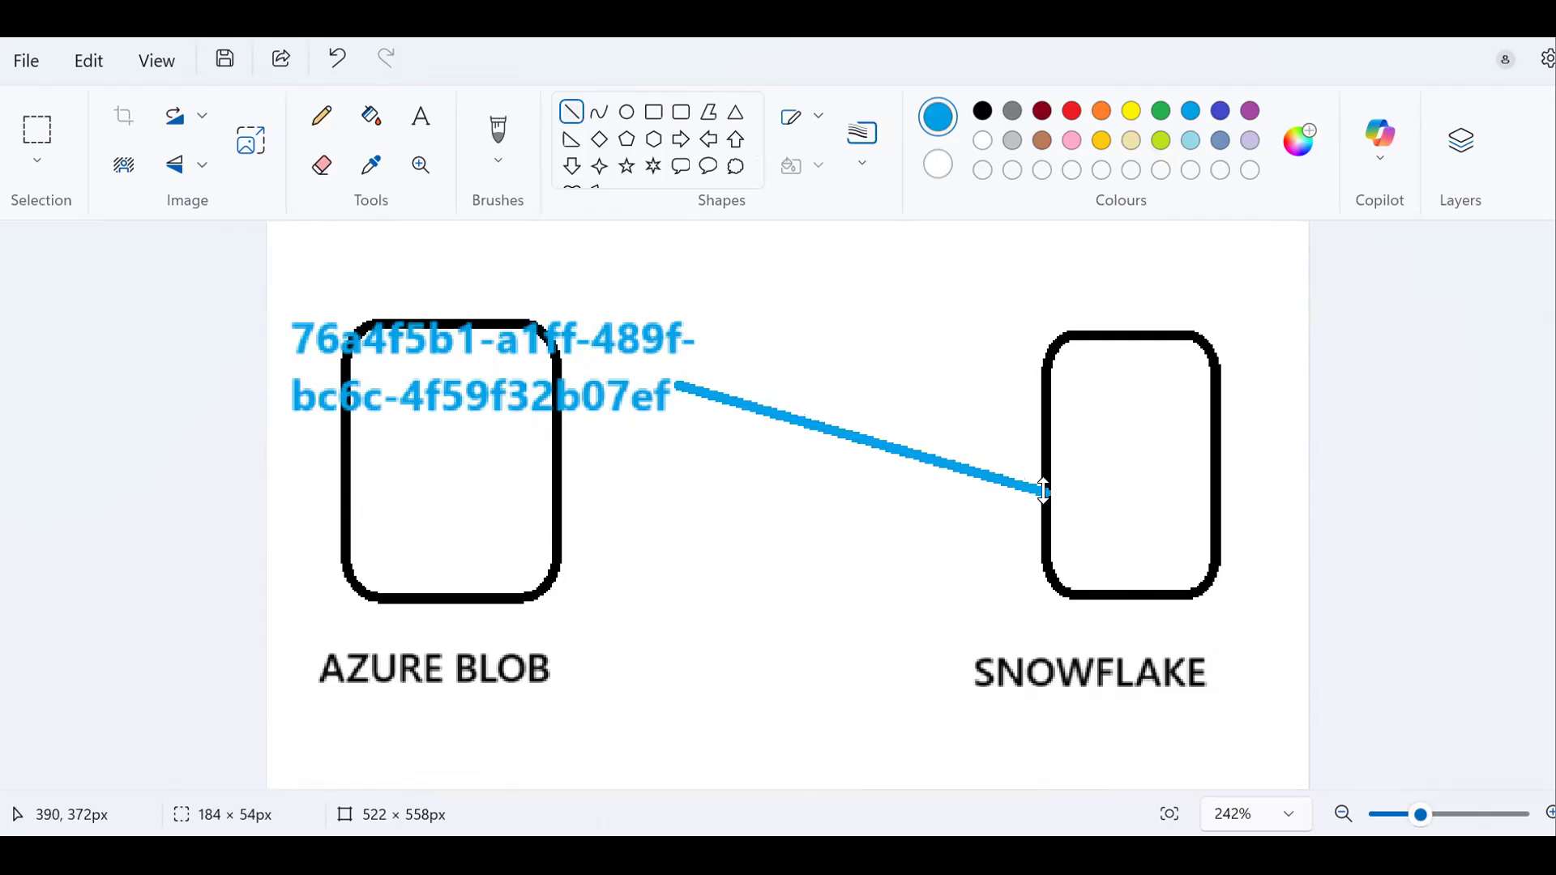
mouse_move(982, 433)
left_mouse_down()
mouse_move(1044, 491)
mouse_move(1005, 512)
mouse_move(1031, 493)
left_mouse_up()
- Switch back to the Snowflake worksheet showing the storage integration statement, briefly revisiting the Paint diagram
mouse_move(819, 835)
left_click(821, 801)
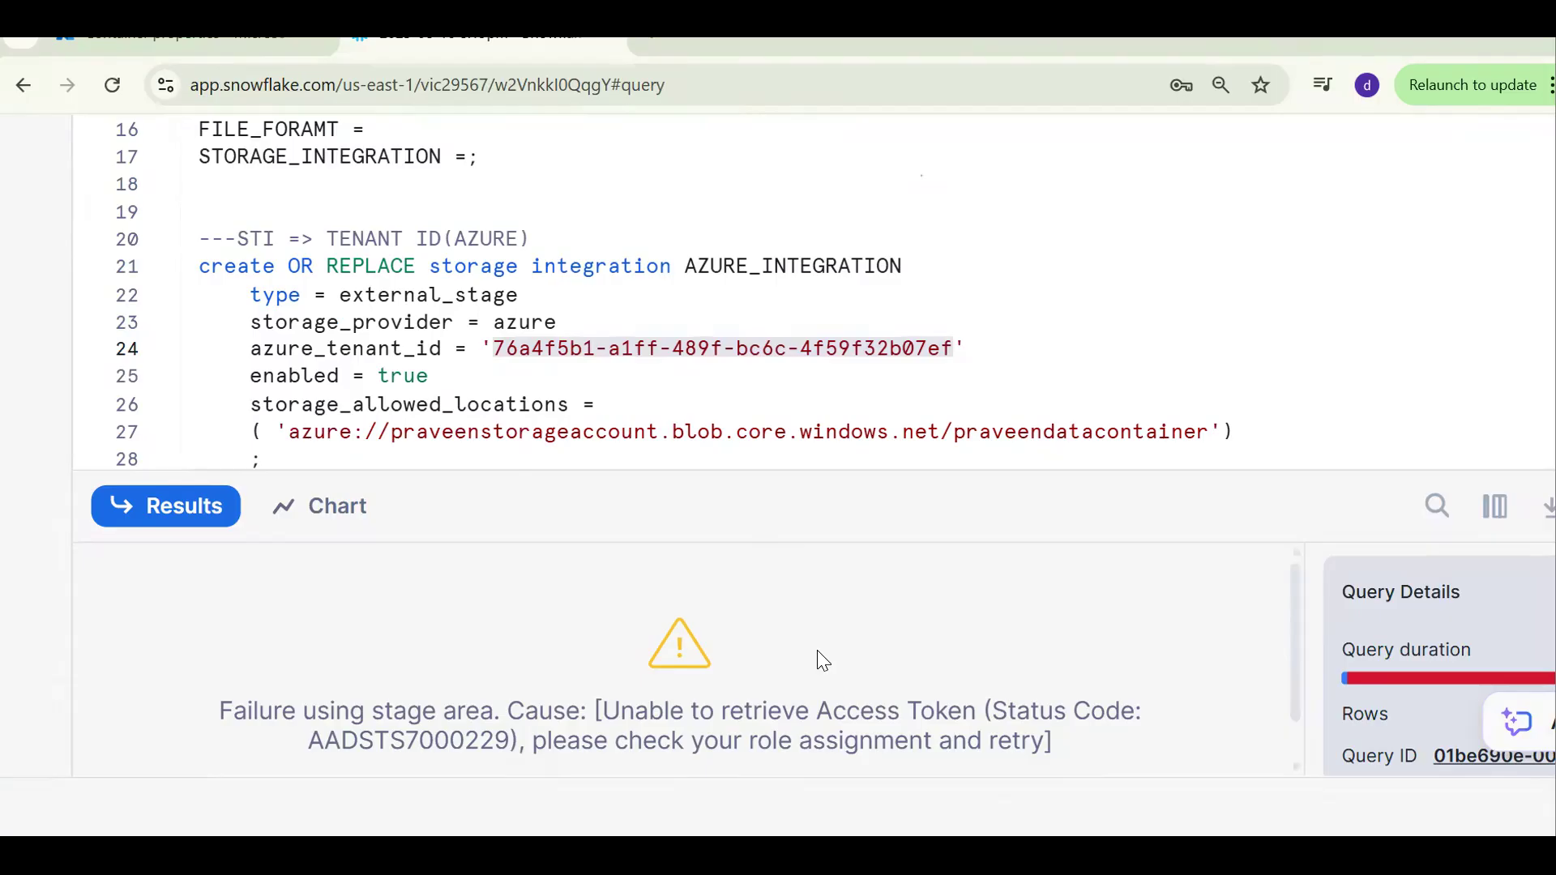
key("alt+Tab")
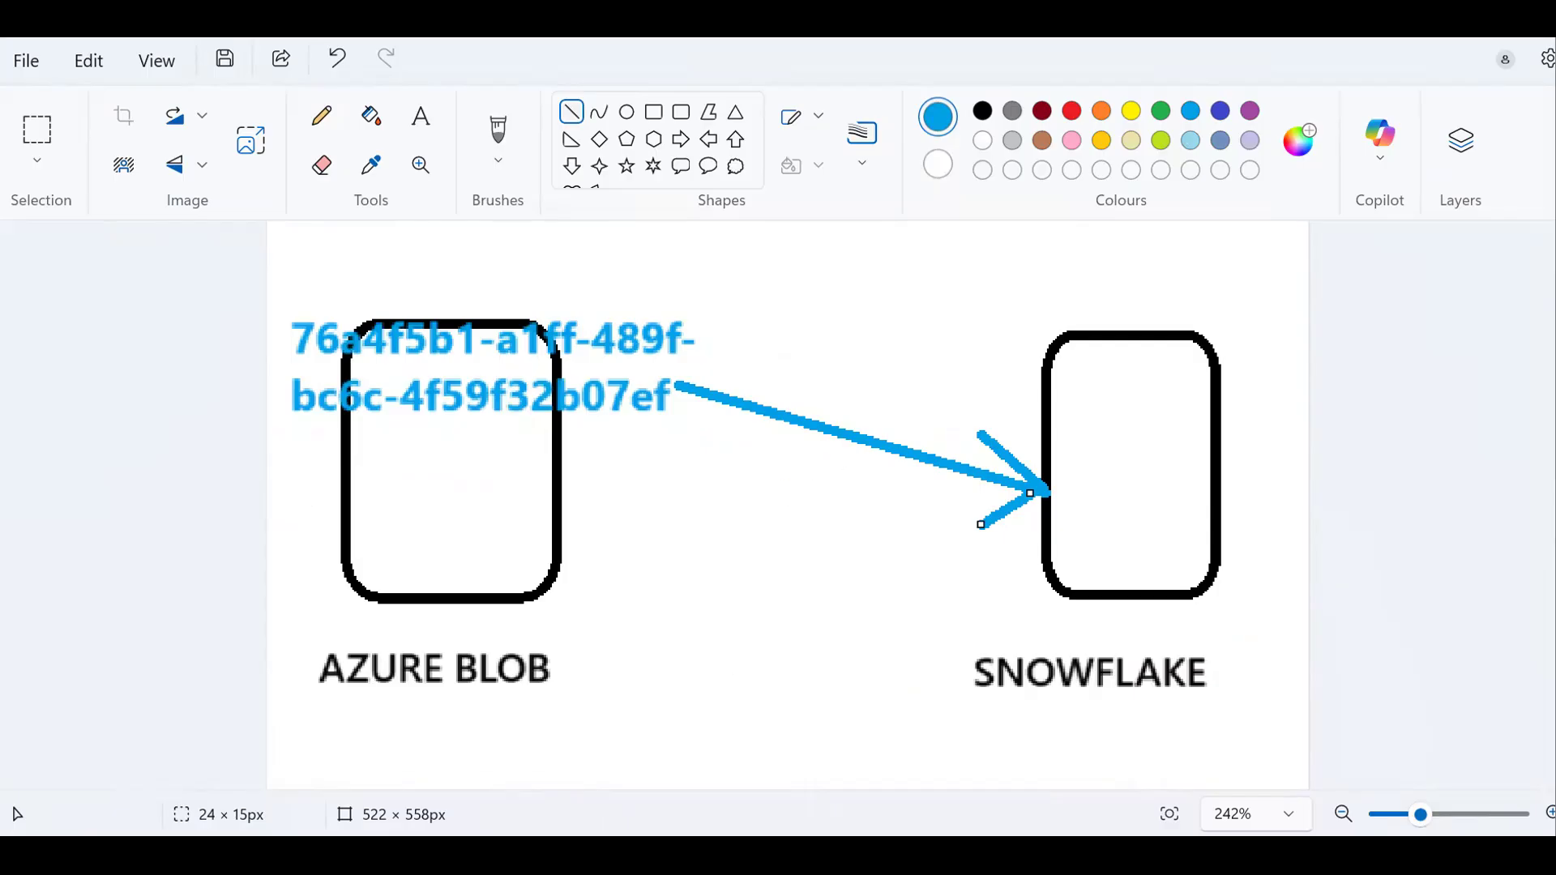
left_click(866, 714)
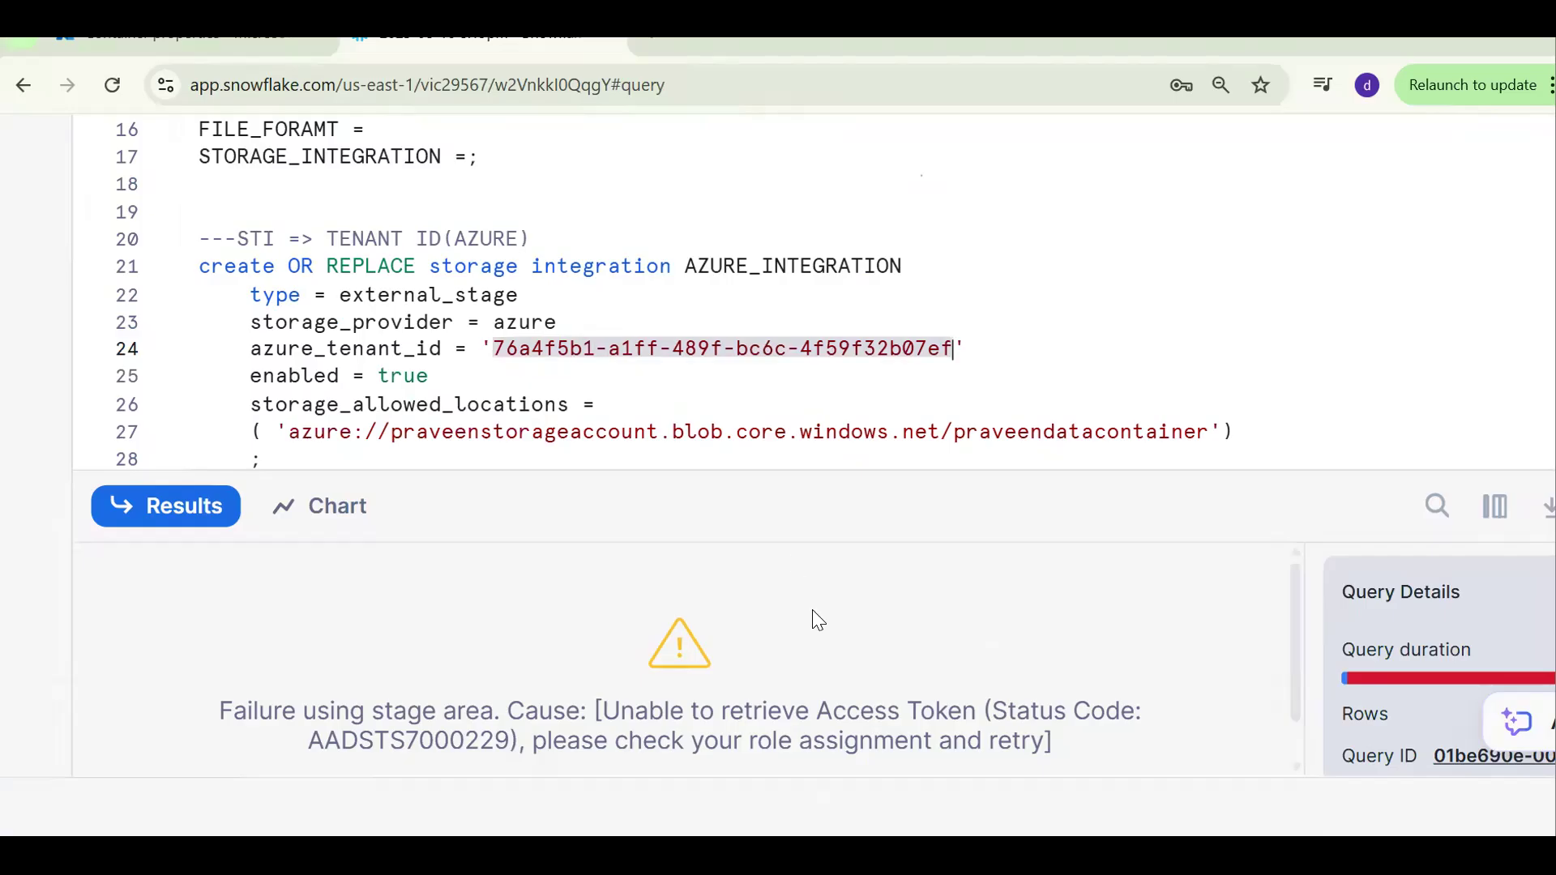
- Add the statement "DESC integration AZURE_INTEGRATION;" below the storage integration statement and run it
left_click(1110, 443)
key("Return")
key("Return")
type("DESC ")
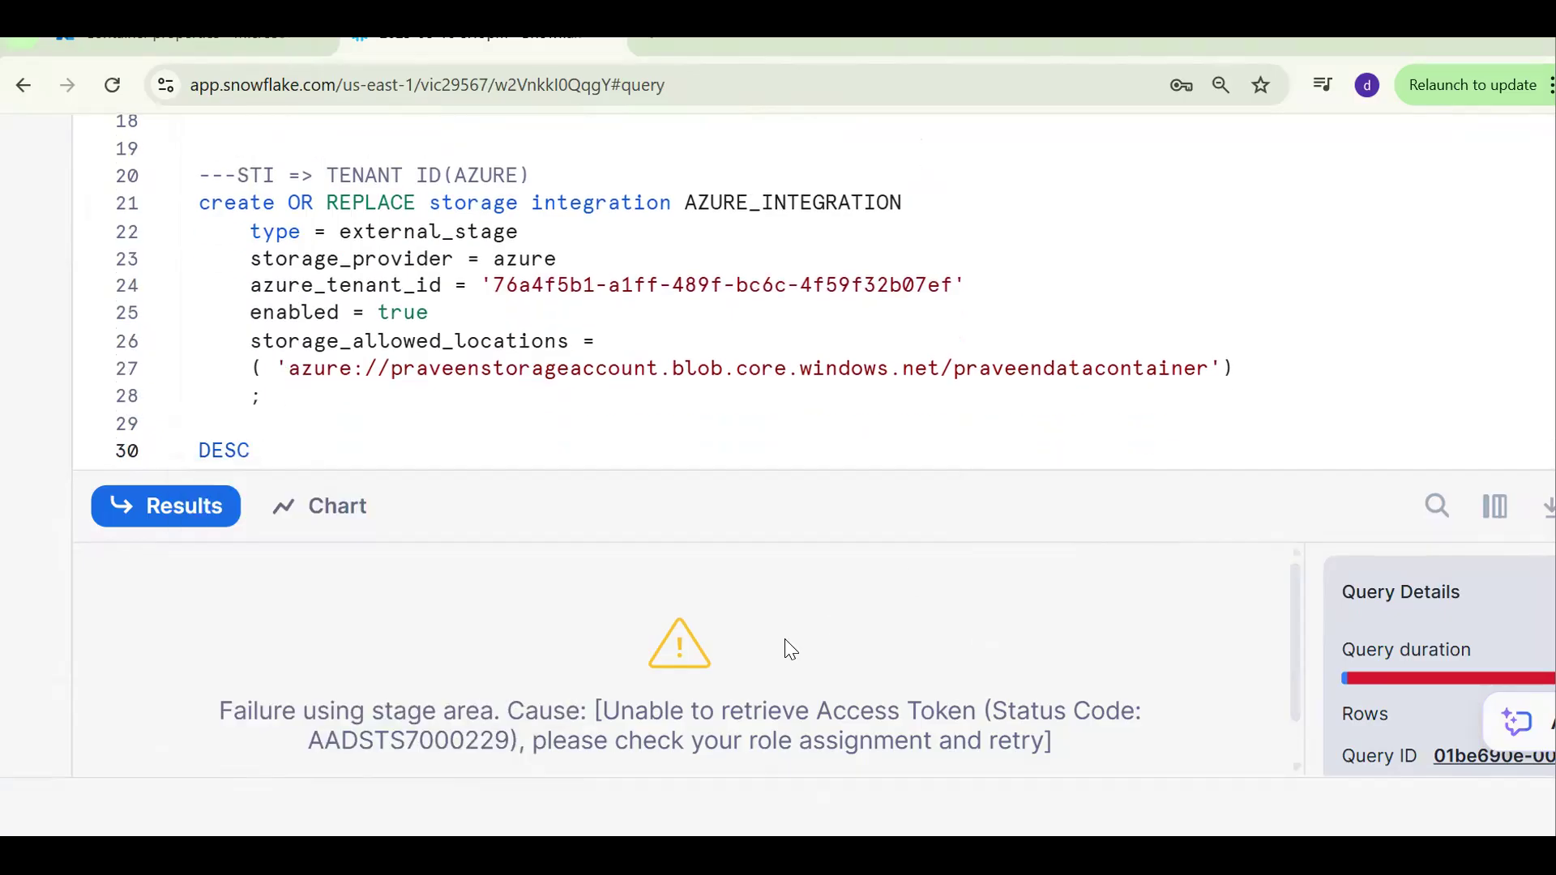
type("INT")
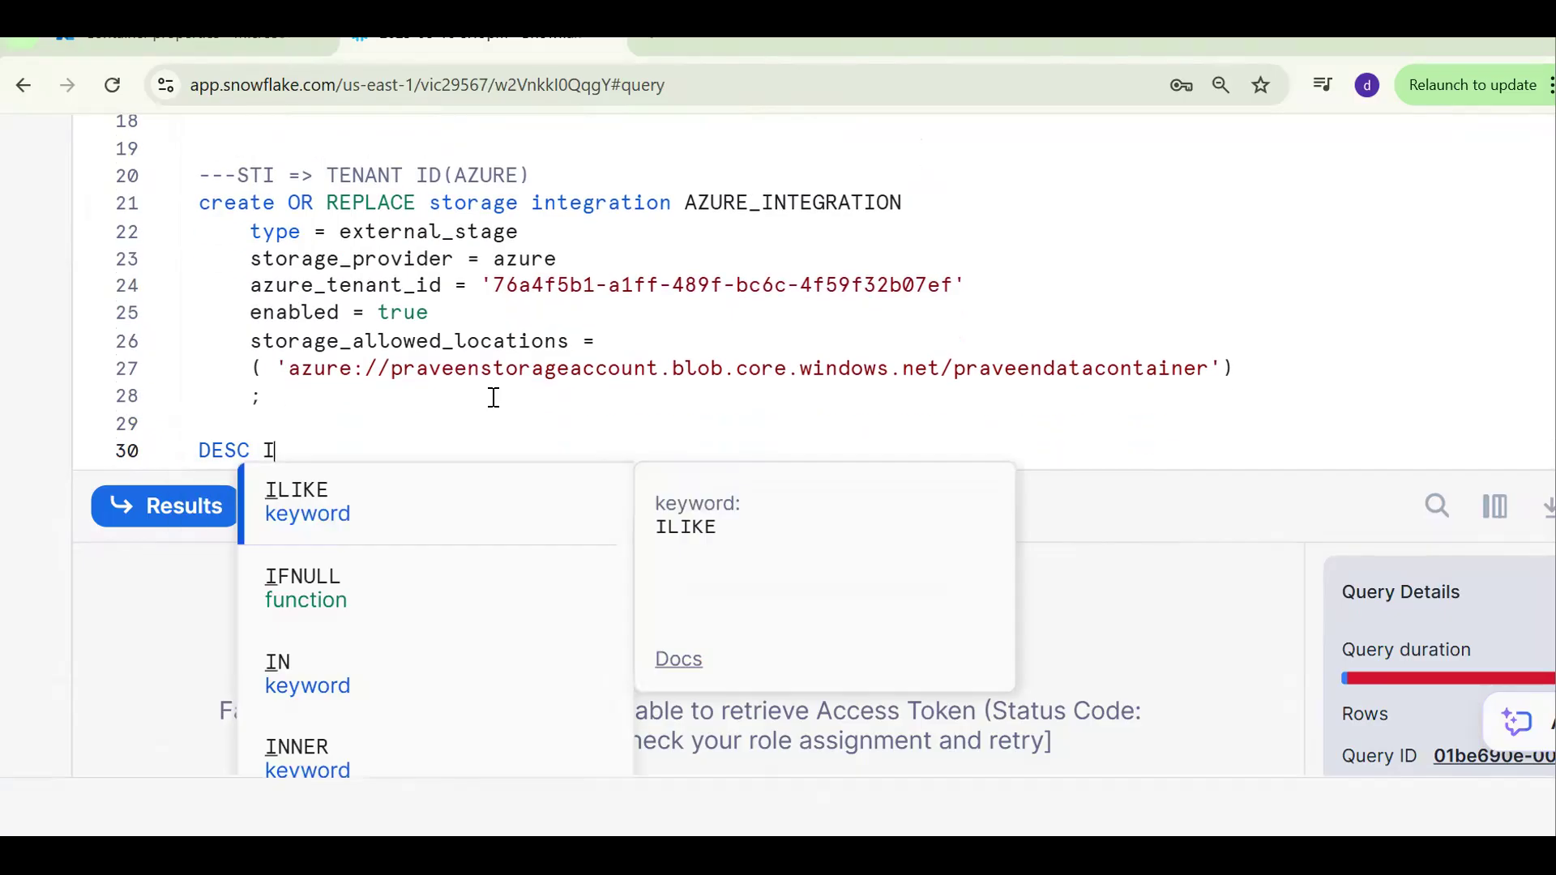
left_click(525, 202)
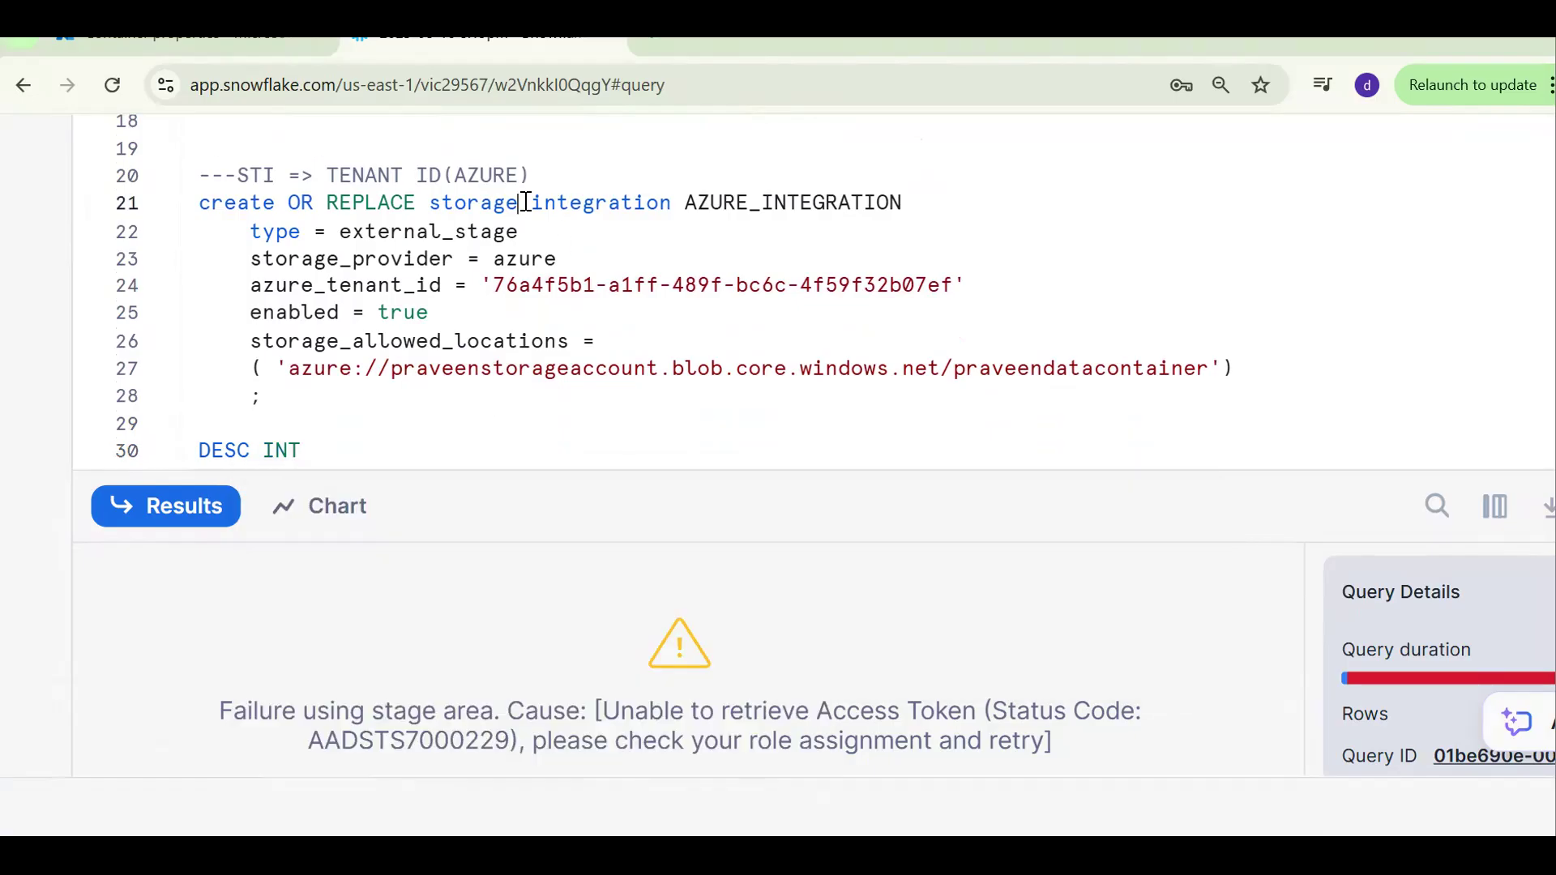
left_click(902, 203, "shift")
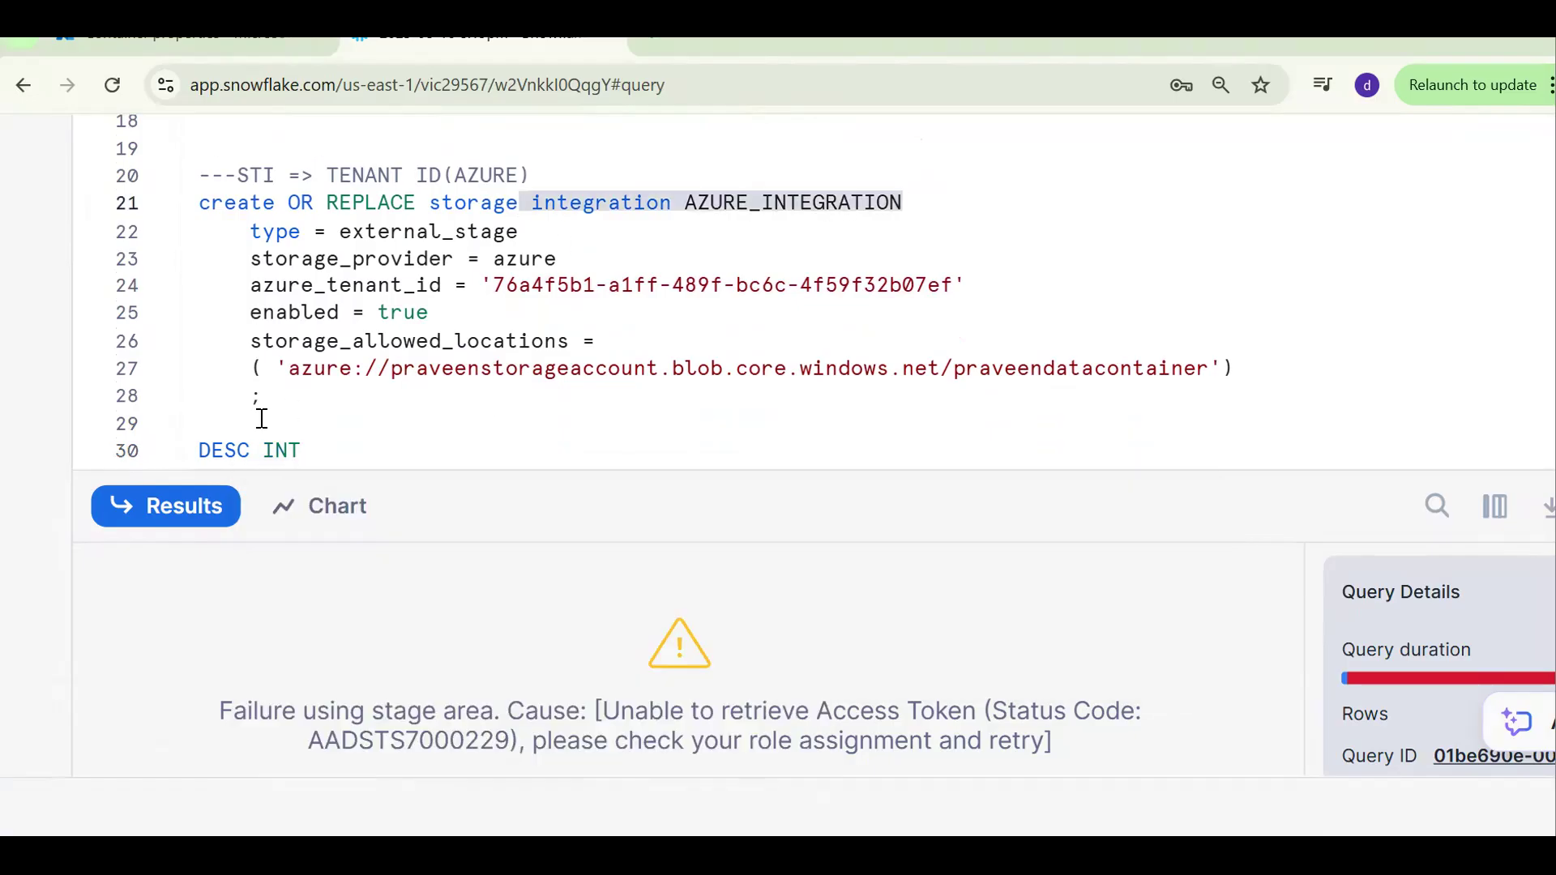
key("ctrl+c")
left_click(295, 441)
double_click(293, 442)
key("ctrl+v")
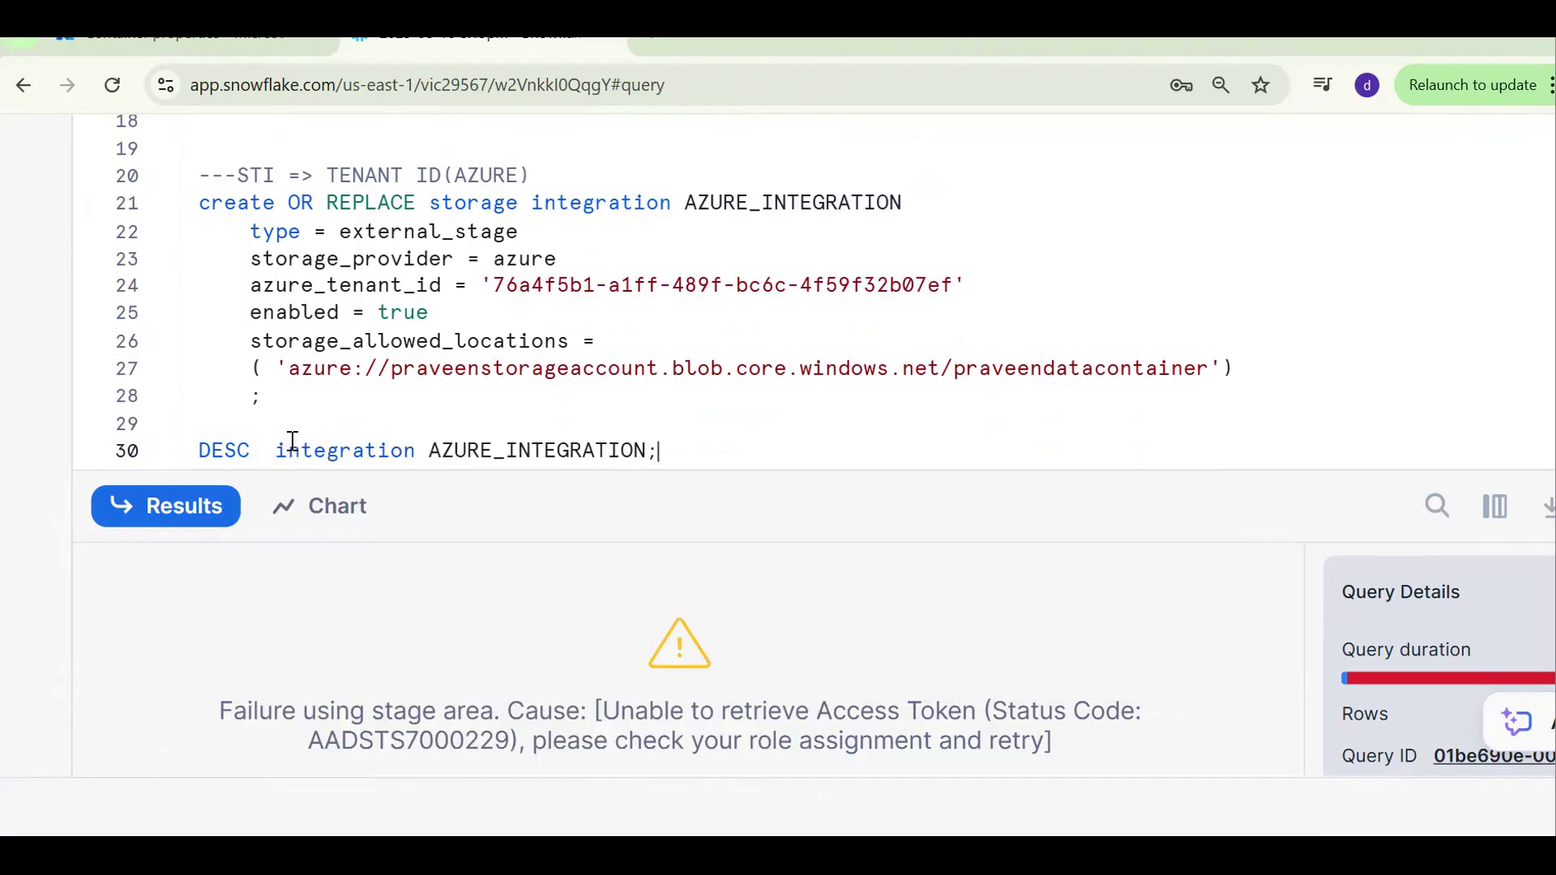
key("ctrl+Return")
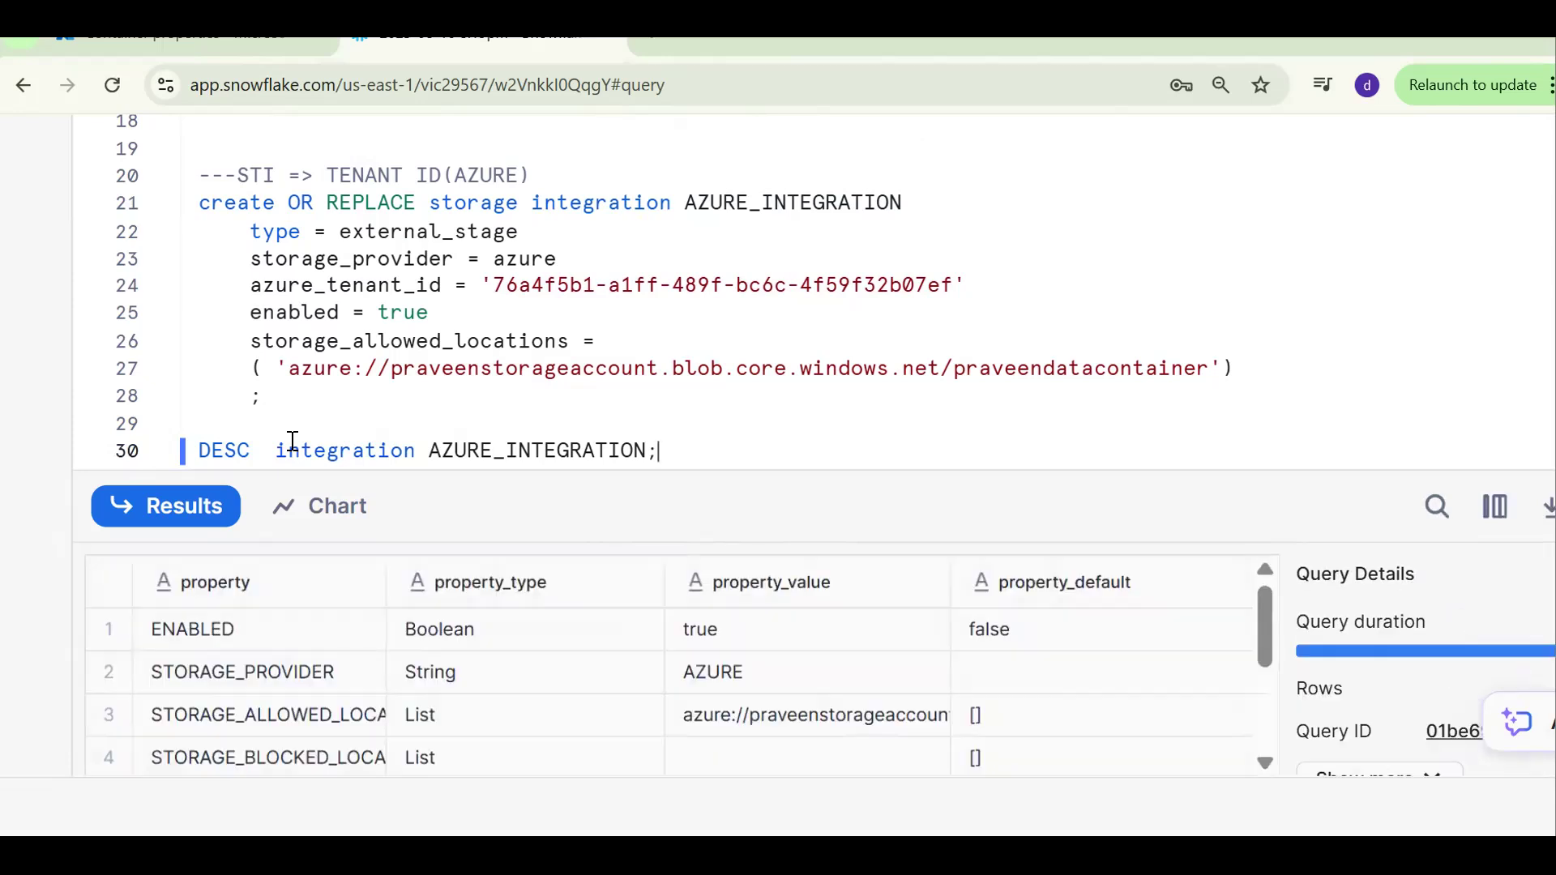
- Examine the integration's listed properties down to AZURE_MULTI_TENANT_APP_NAME, hiding the cell details to give the results table its full width
left_click(1007, 667)
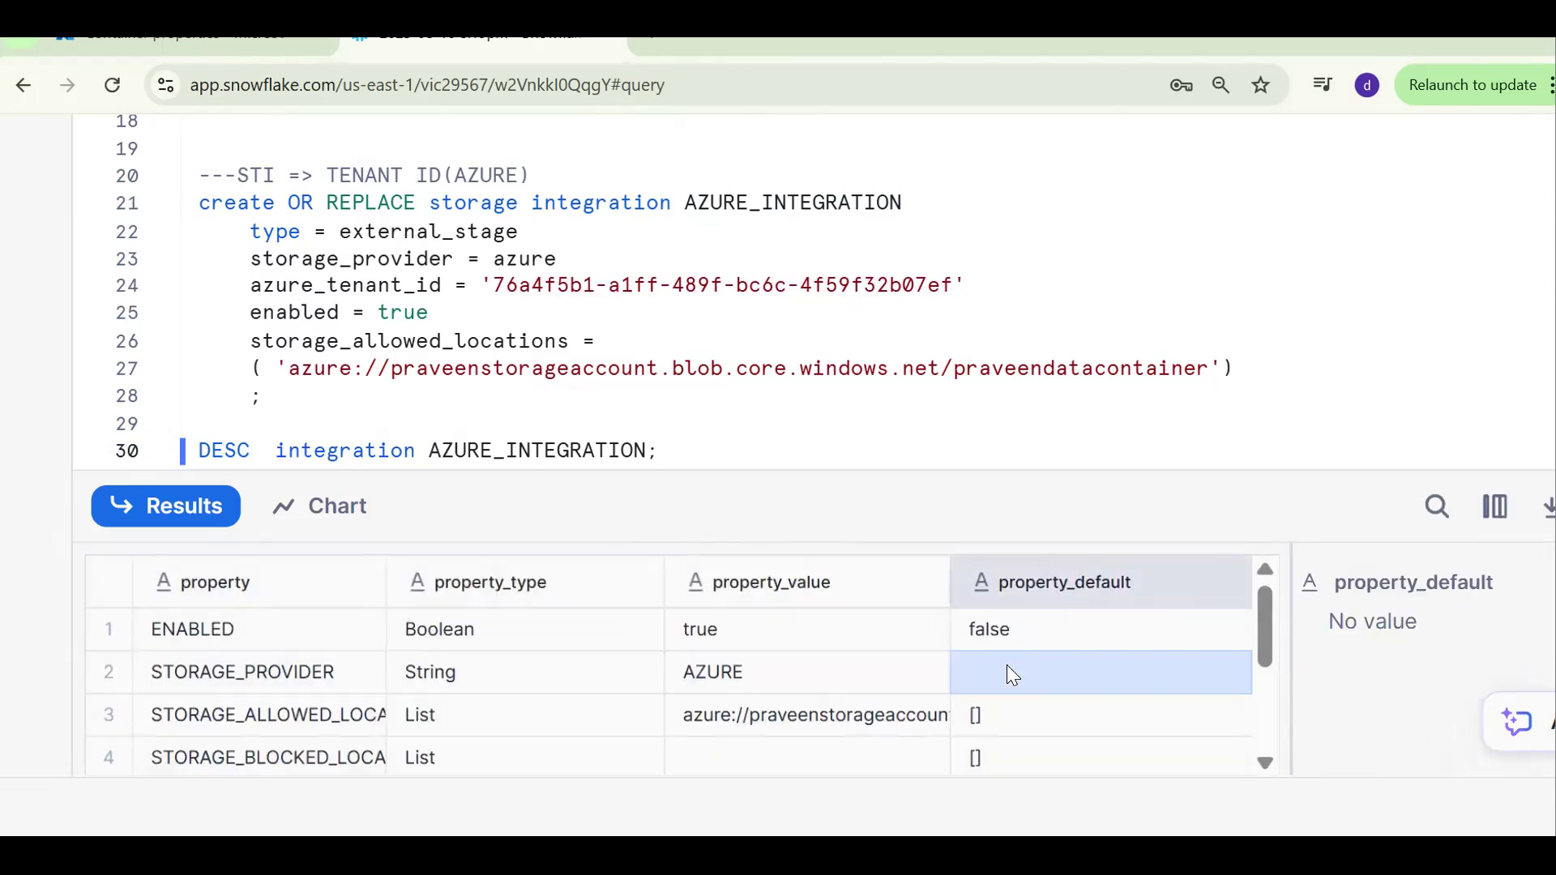
key("Down")
key("Down")
key("Down")
key("Down")
key("Down")
key("Down")
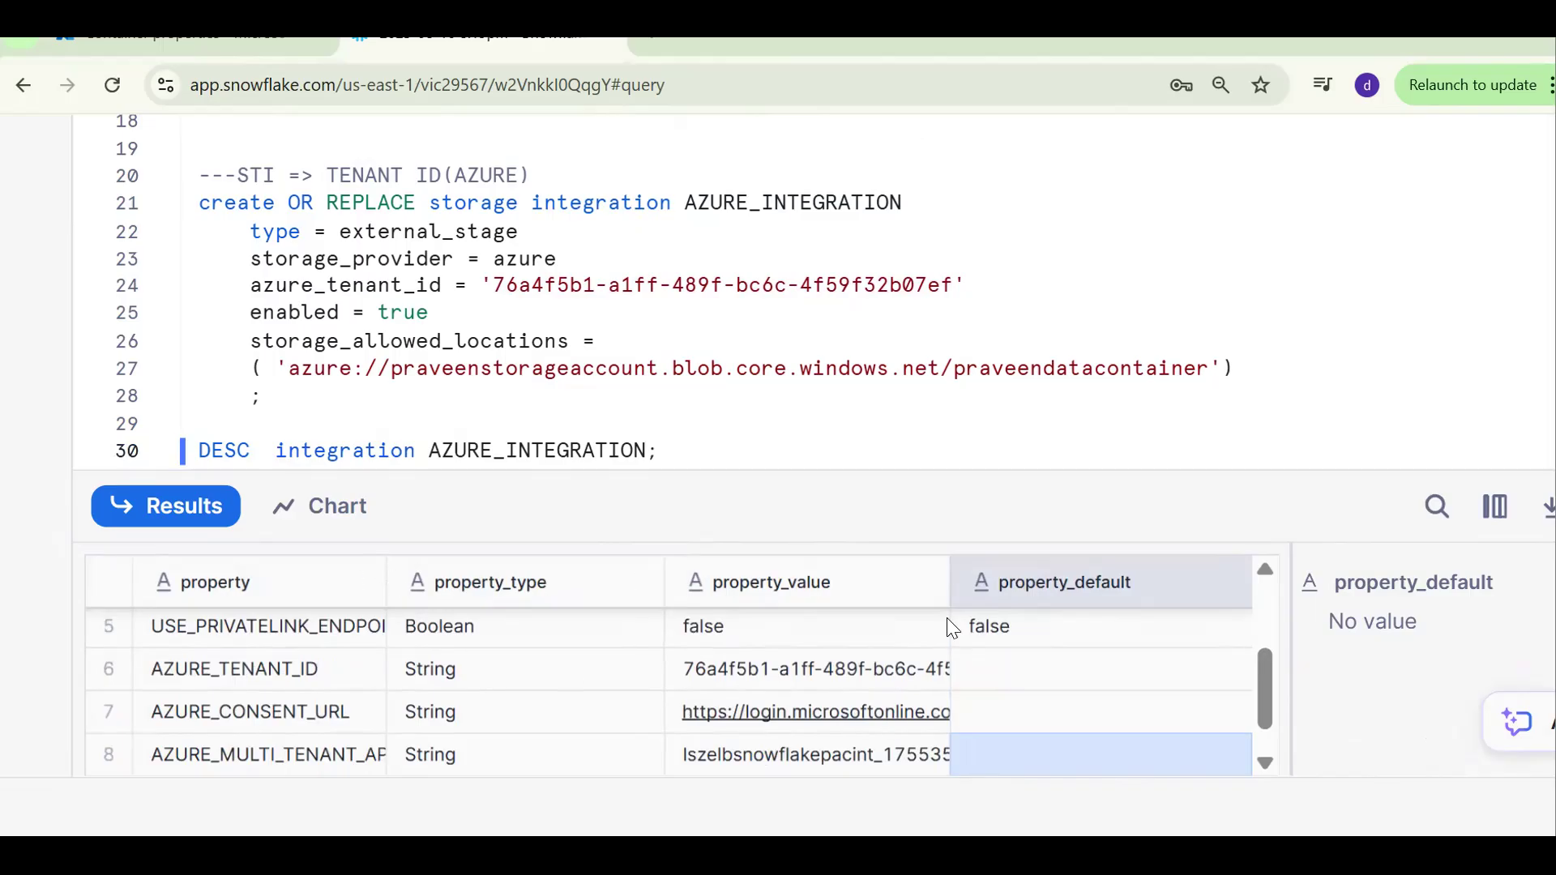
scroll(1262, 590, "down", 4)
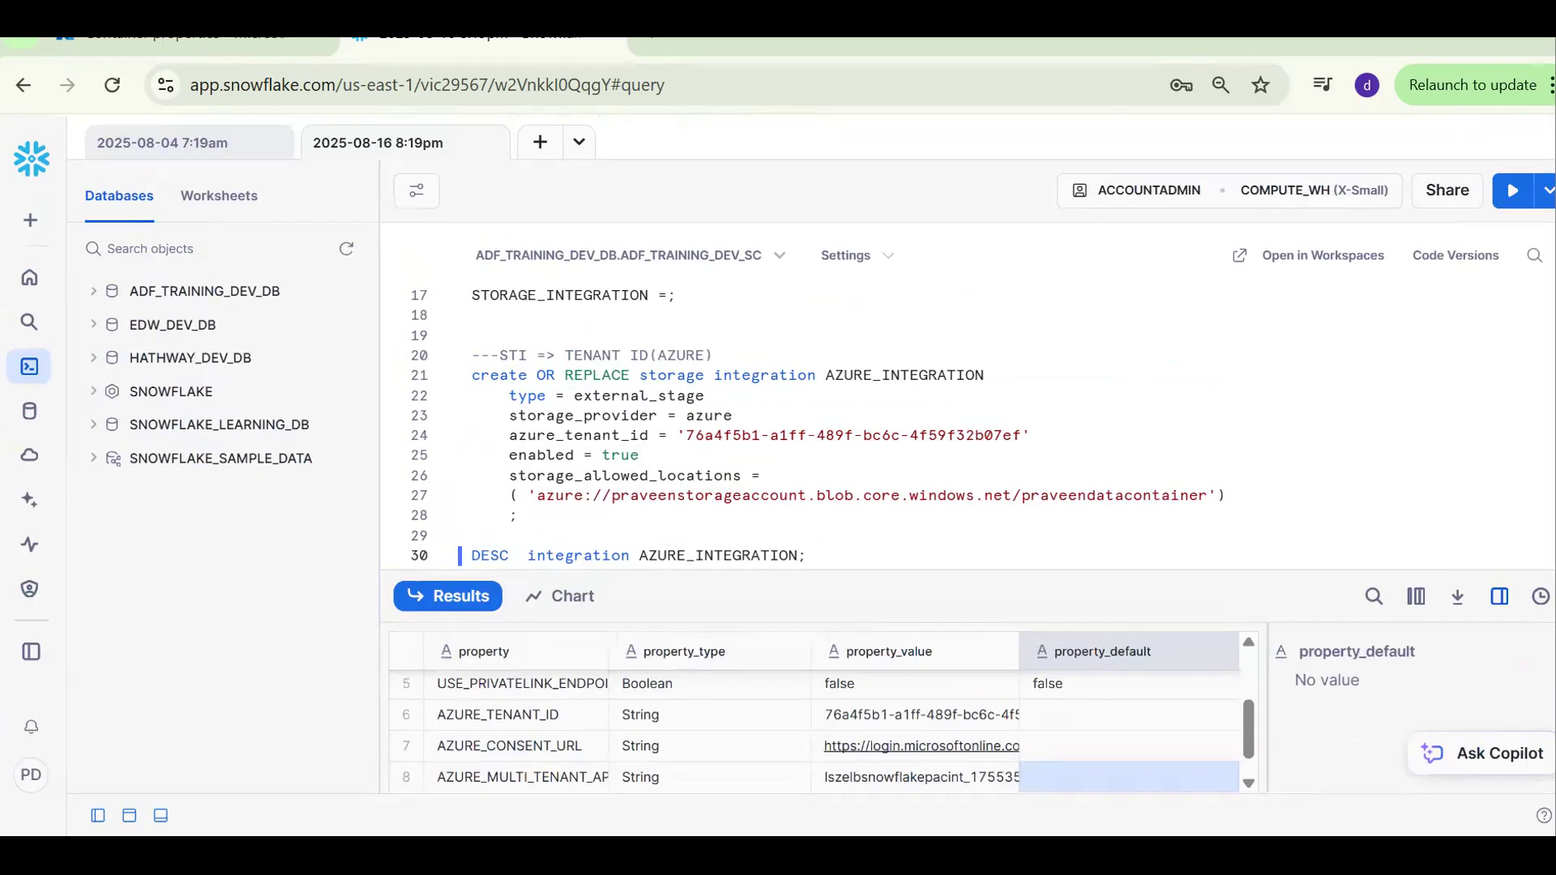
left_click(1542, 598)
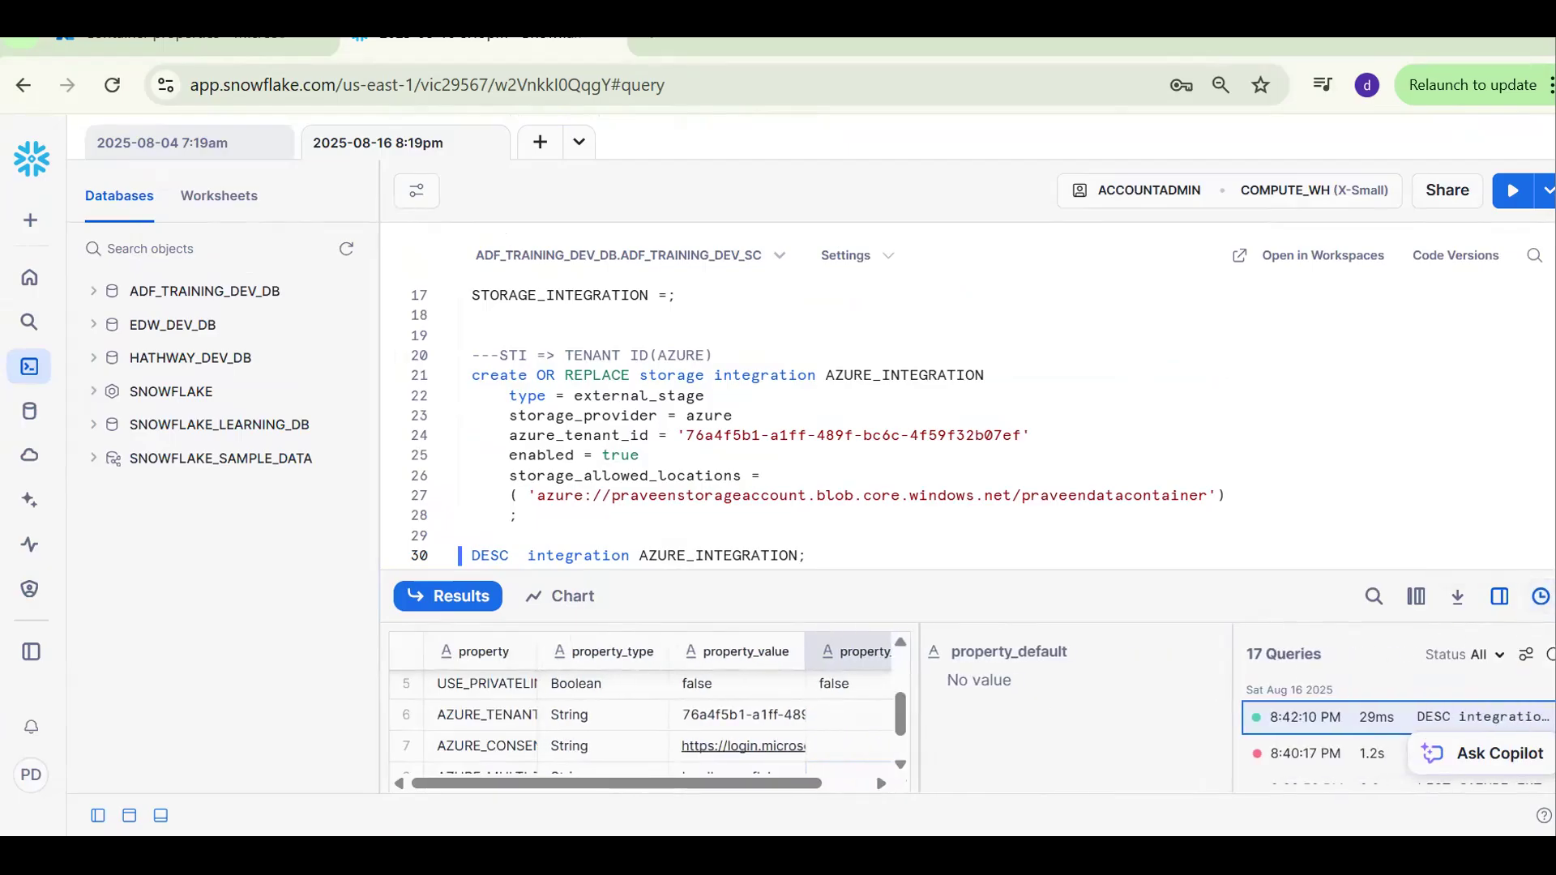
left_click(1541, 598)
left_click(1500, 598)
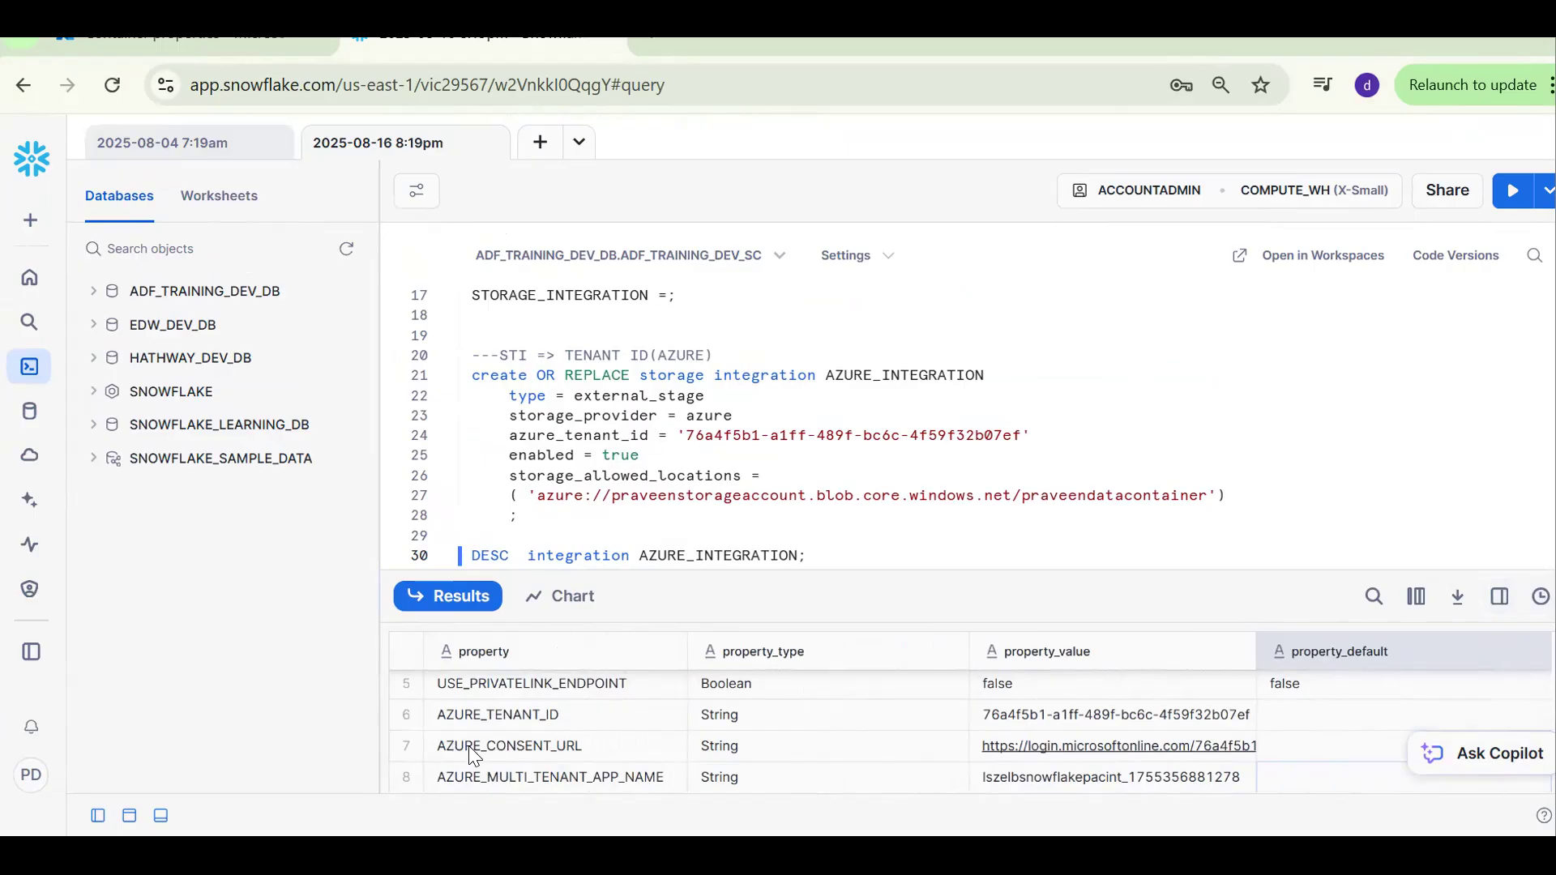
- Open the AZURE_CONSENT_URL link, consent on behalf of the organization and accept the requested Microsoft permissions
left_click(479, 751)
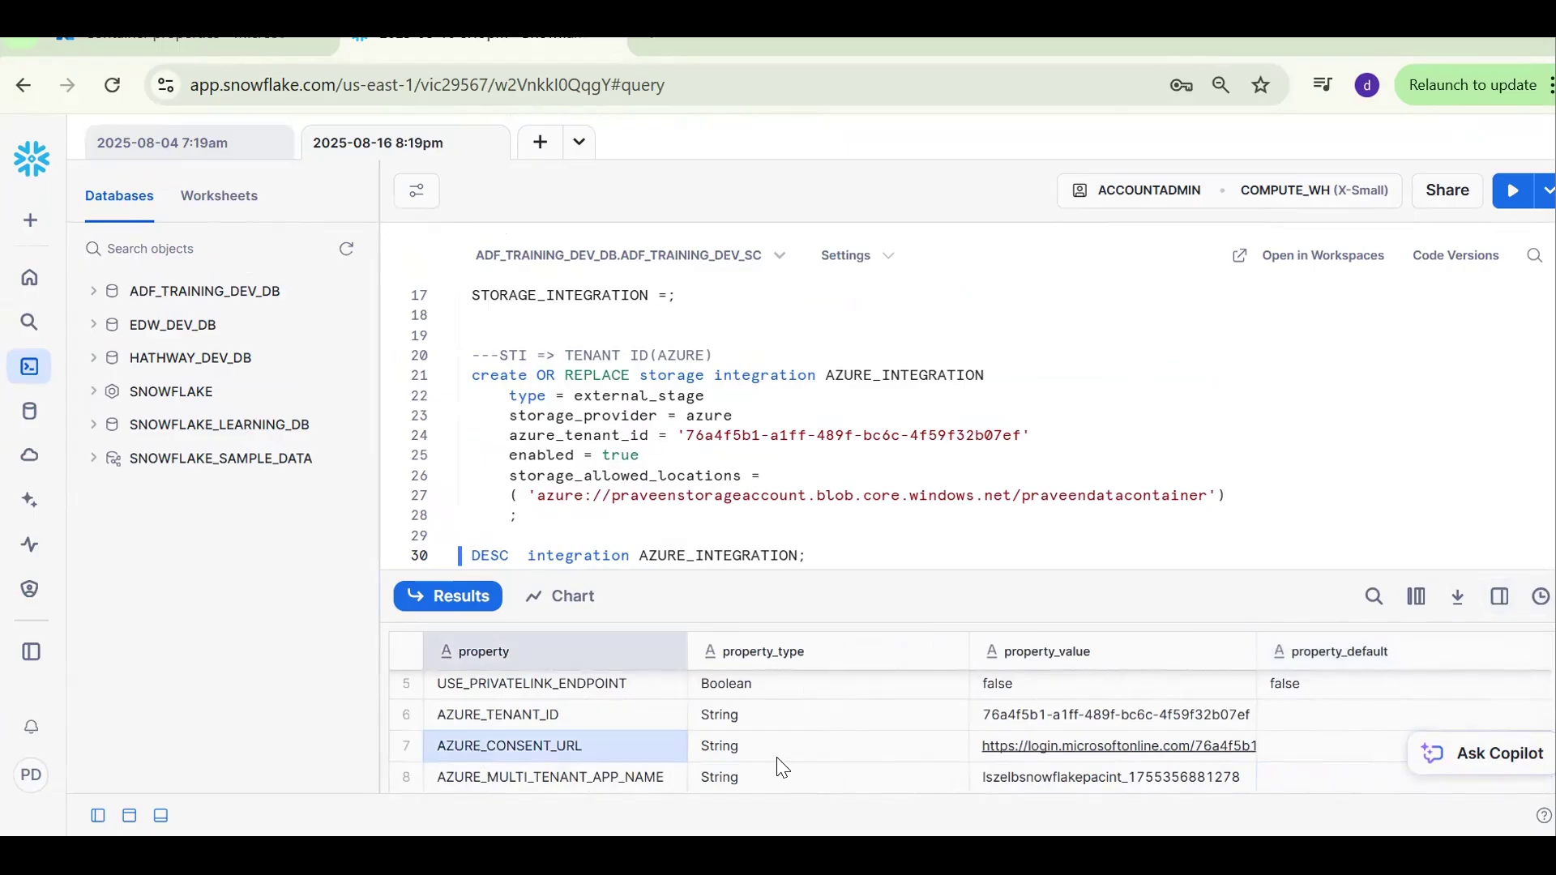
left_click(1186, 750)
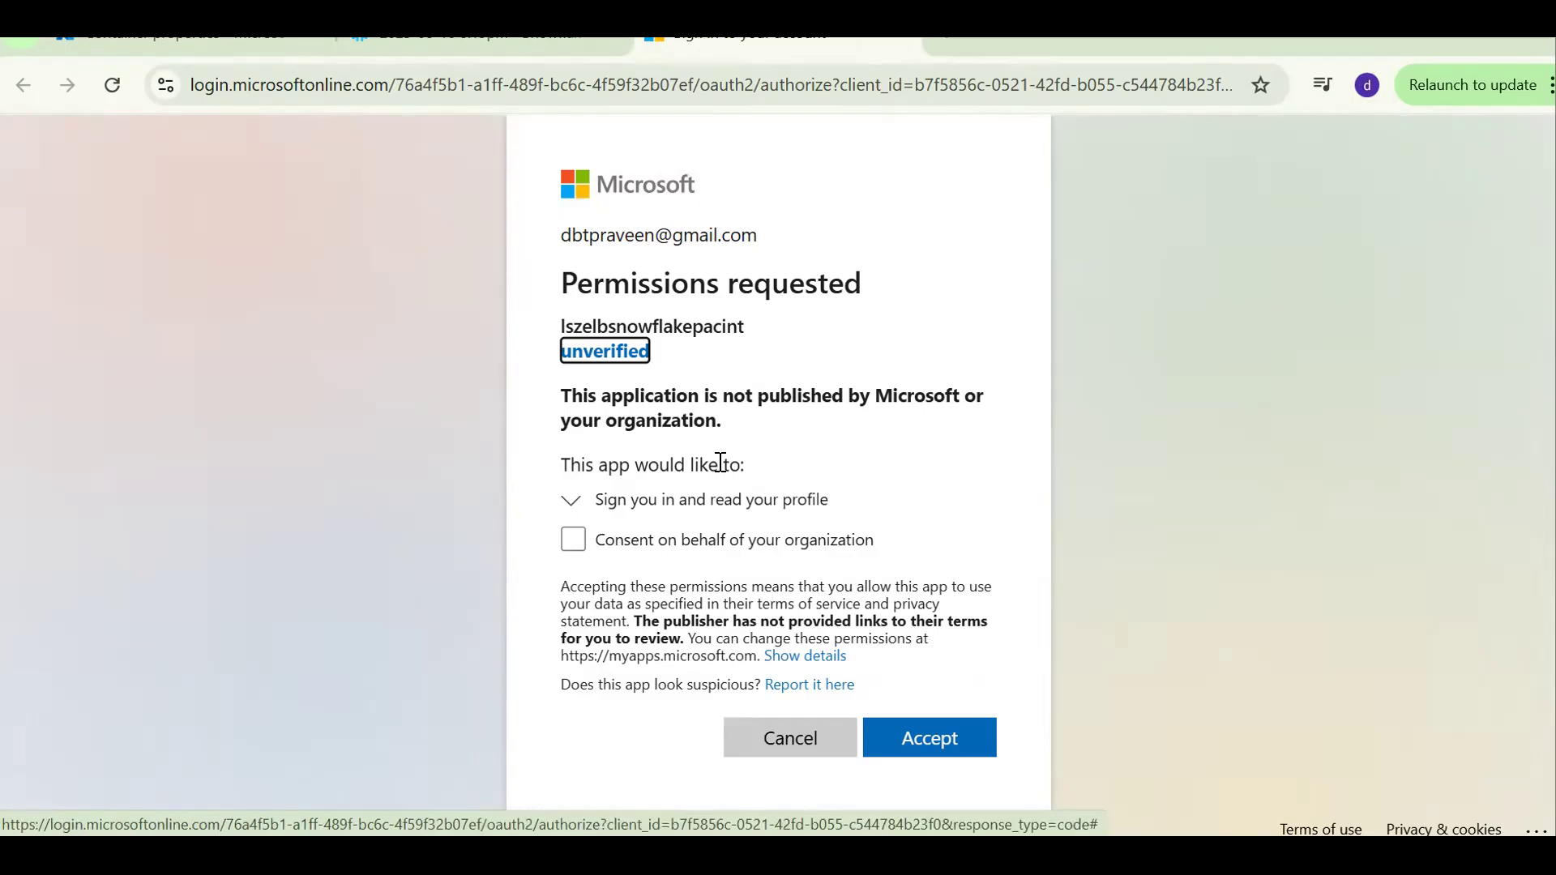
left_click(573, 538)
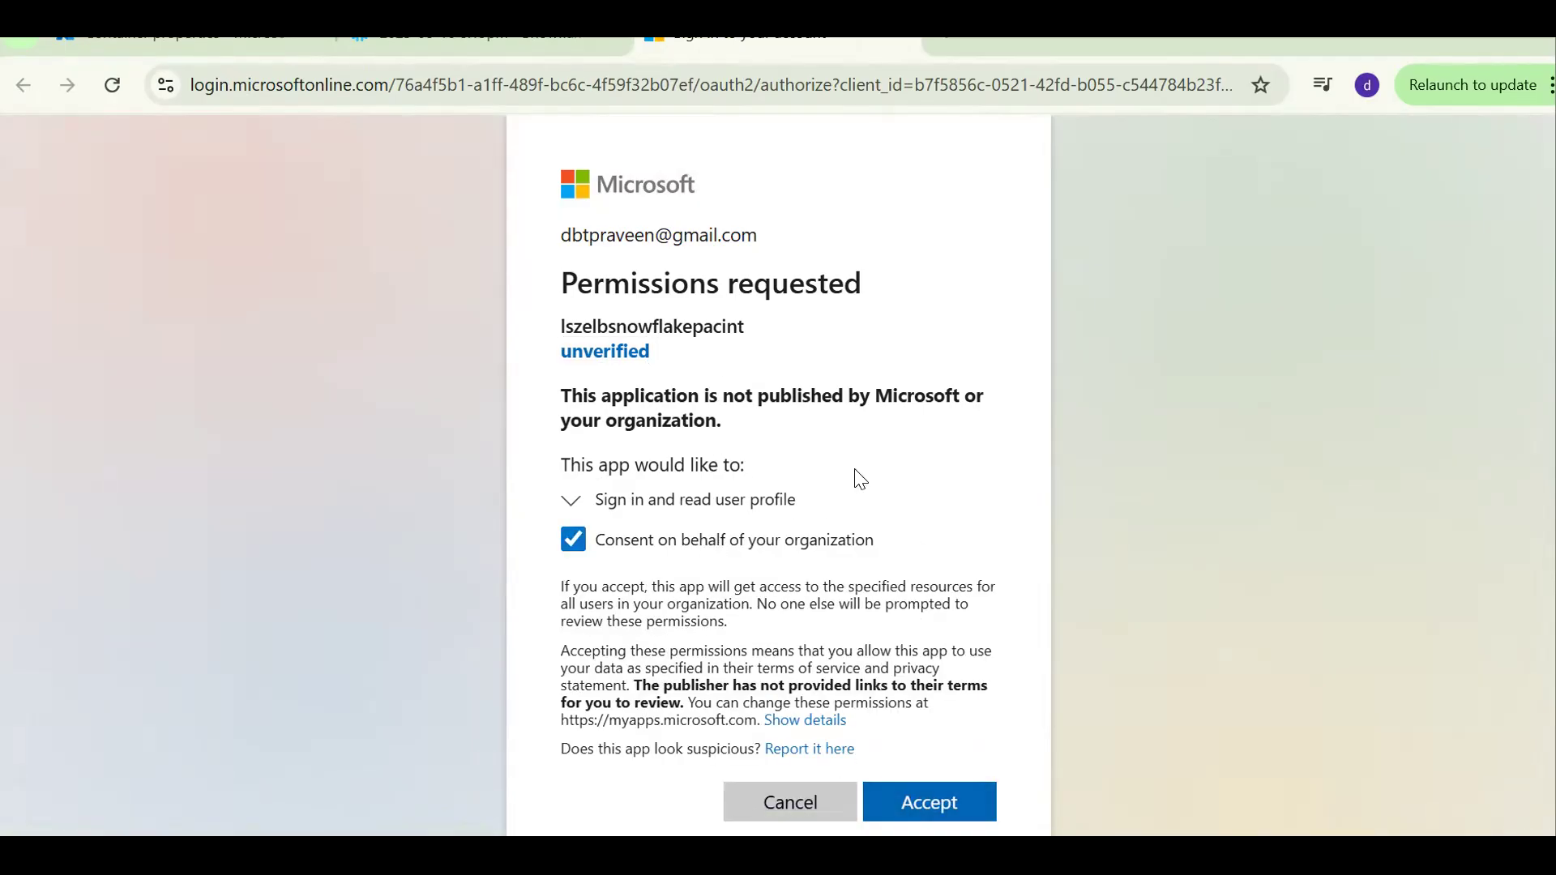
left_click(930, 804)
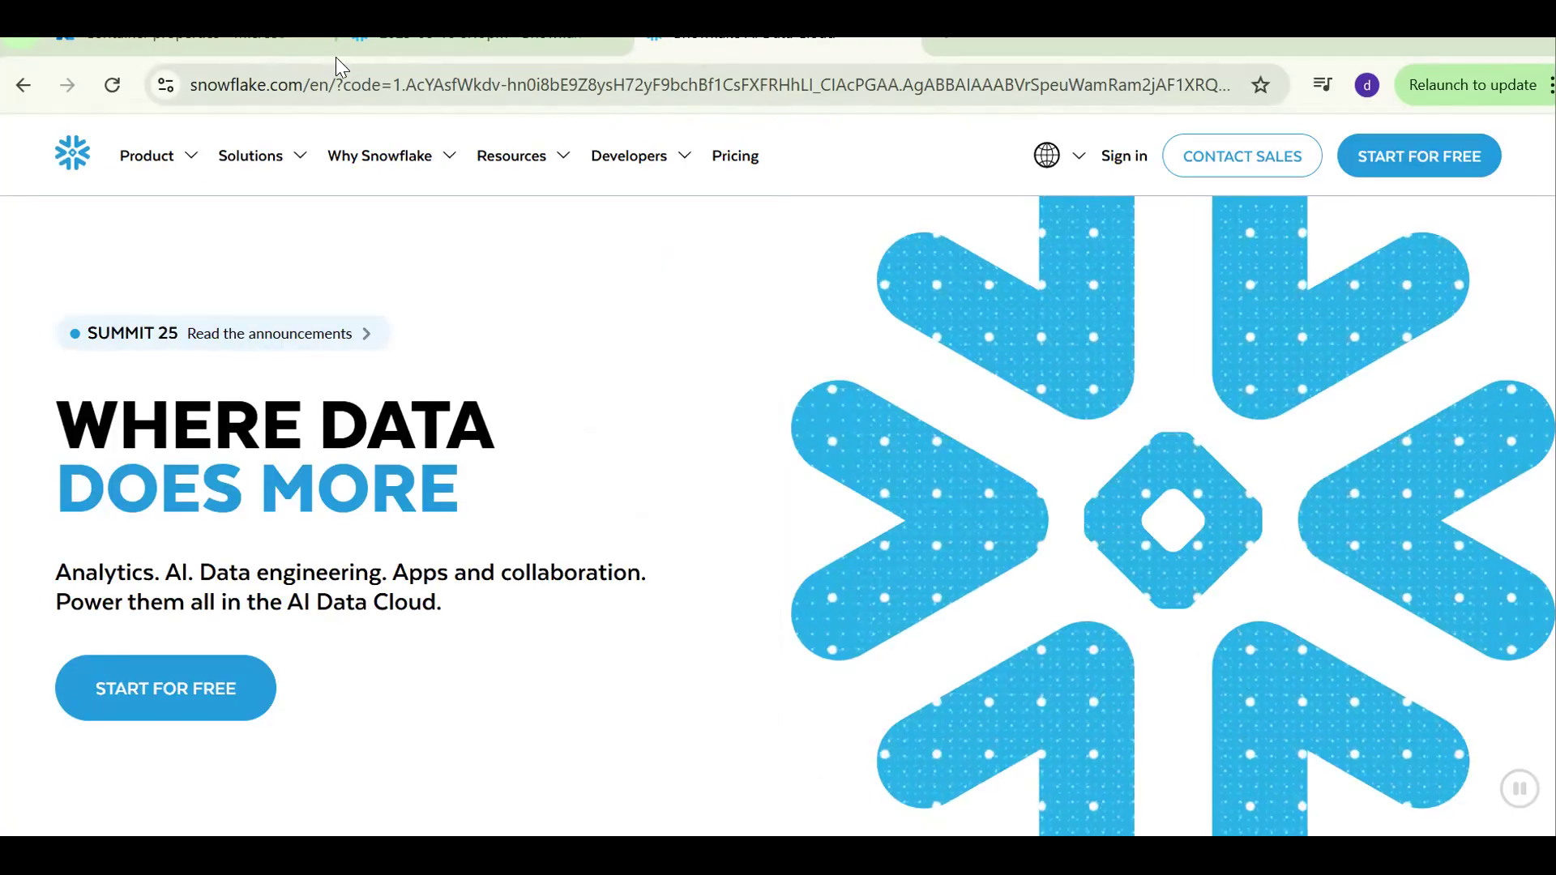
- Return to the Snowflake worksheet and add the note "7TH => CONSENT_URL => GIVE CONSENT" below the DESC statement
left_click(503, 40)
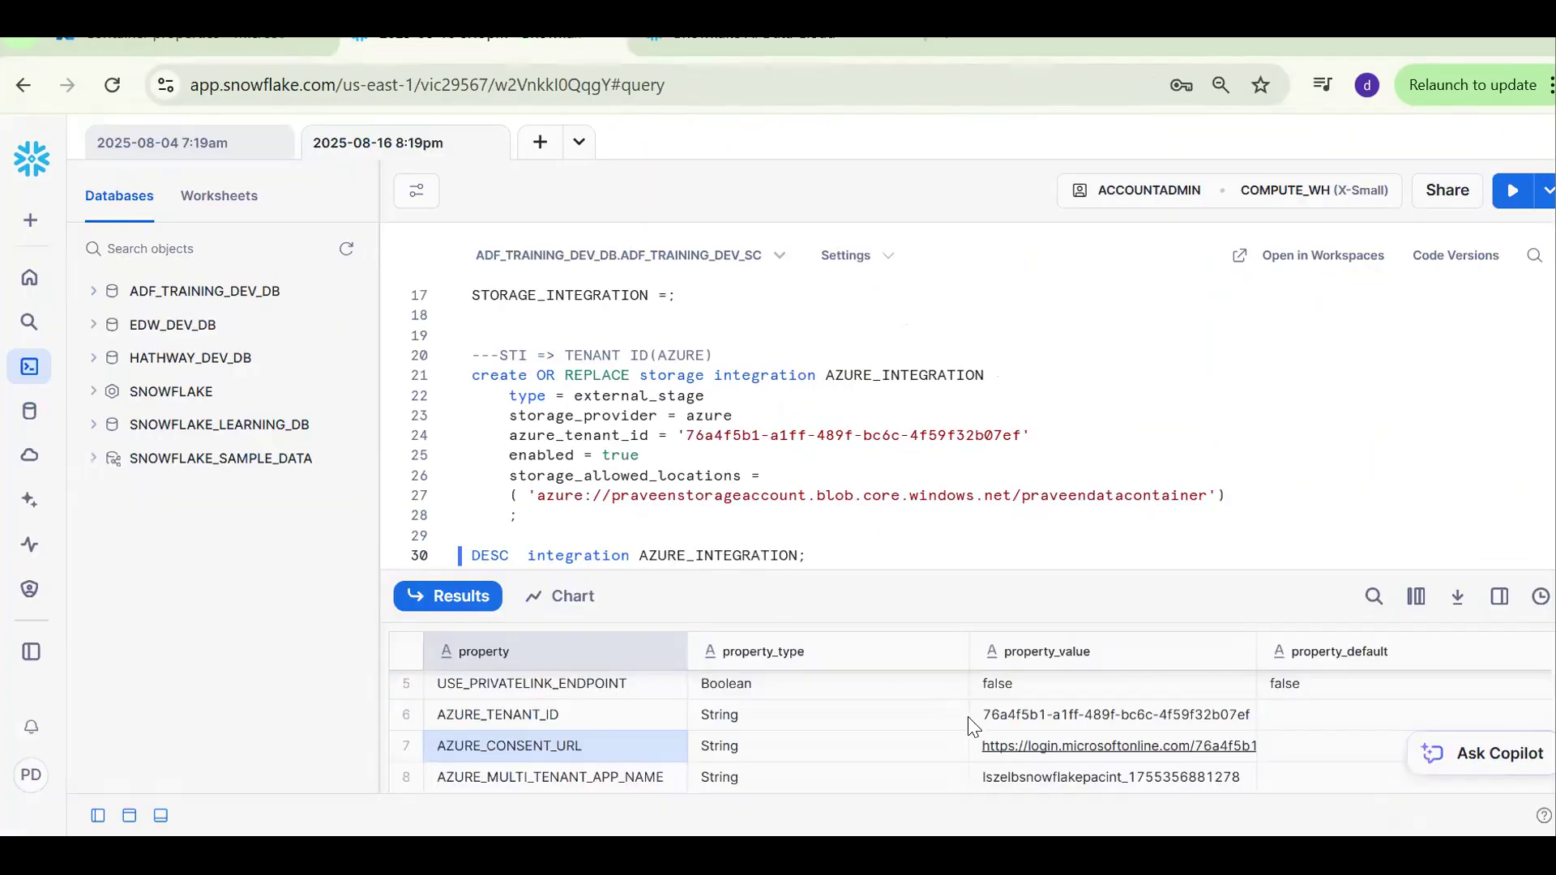
left_click(712, 523)
key("Down")
key("Down")
key("Down")
key("Down")
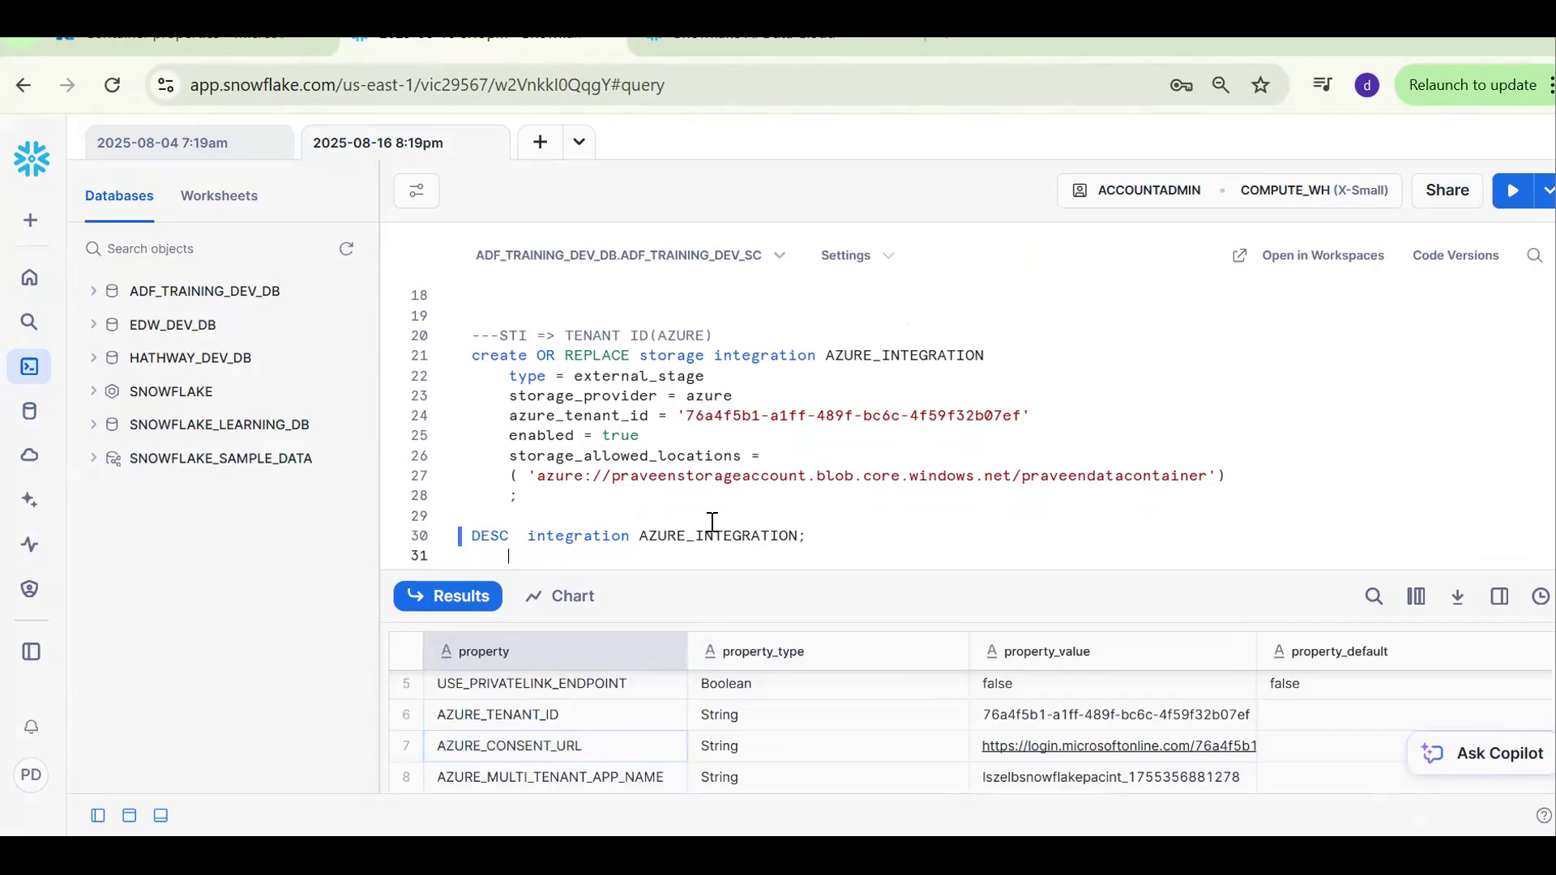
type("7TH ")
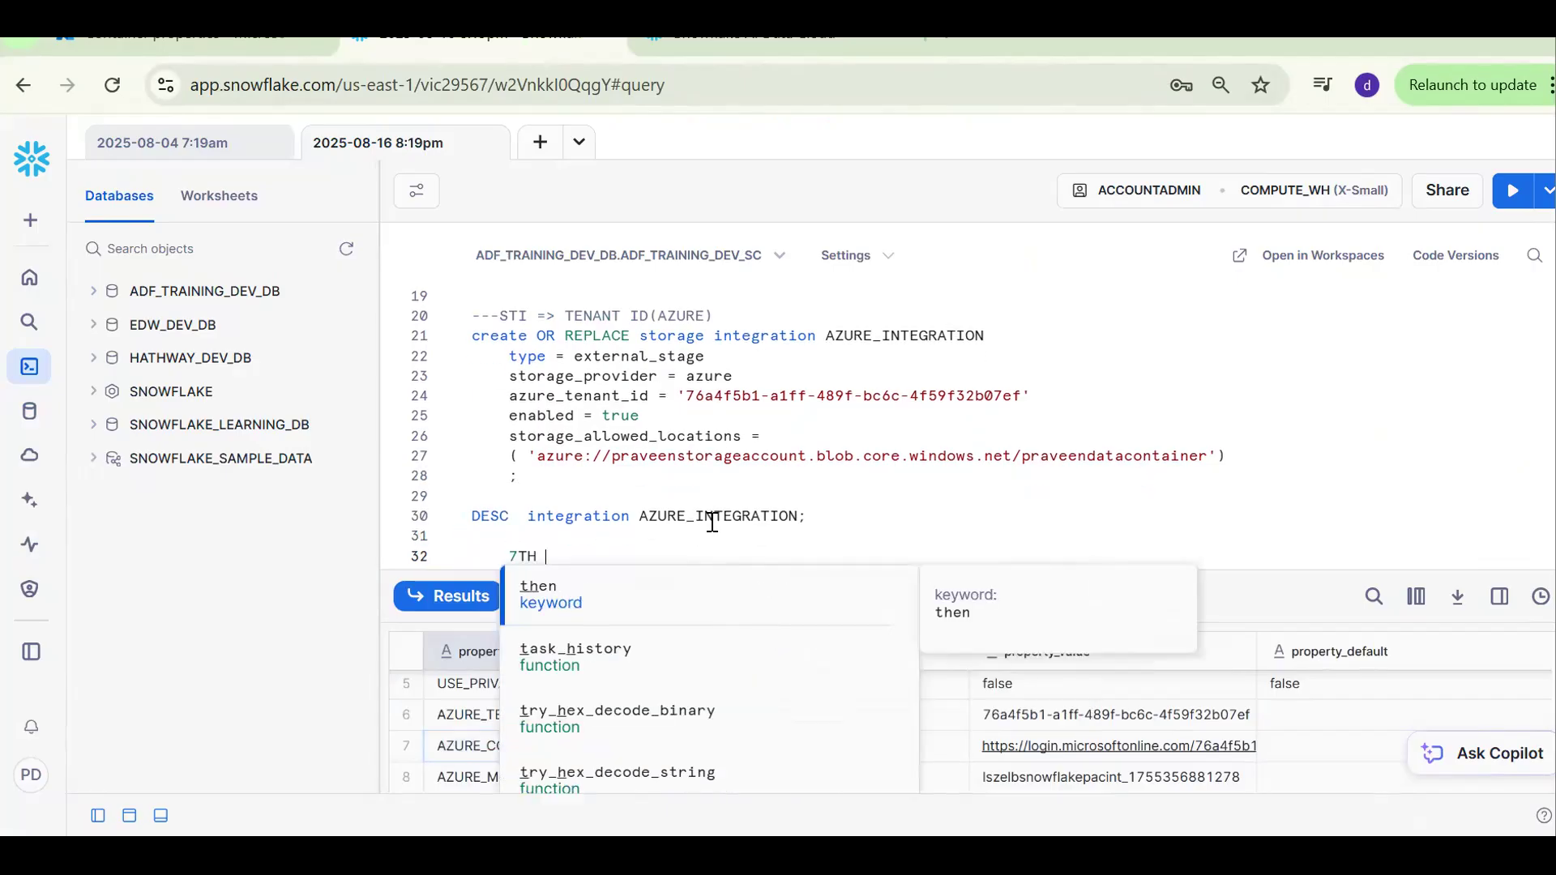
type("=> C")
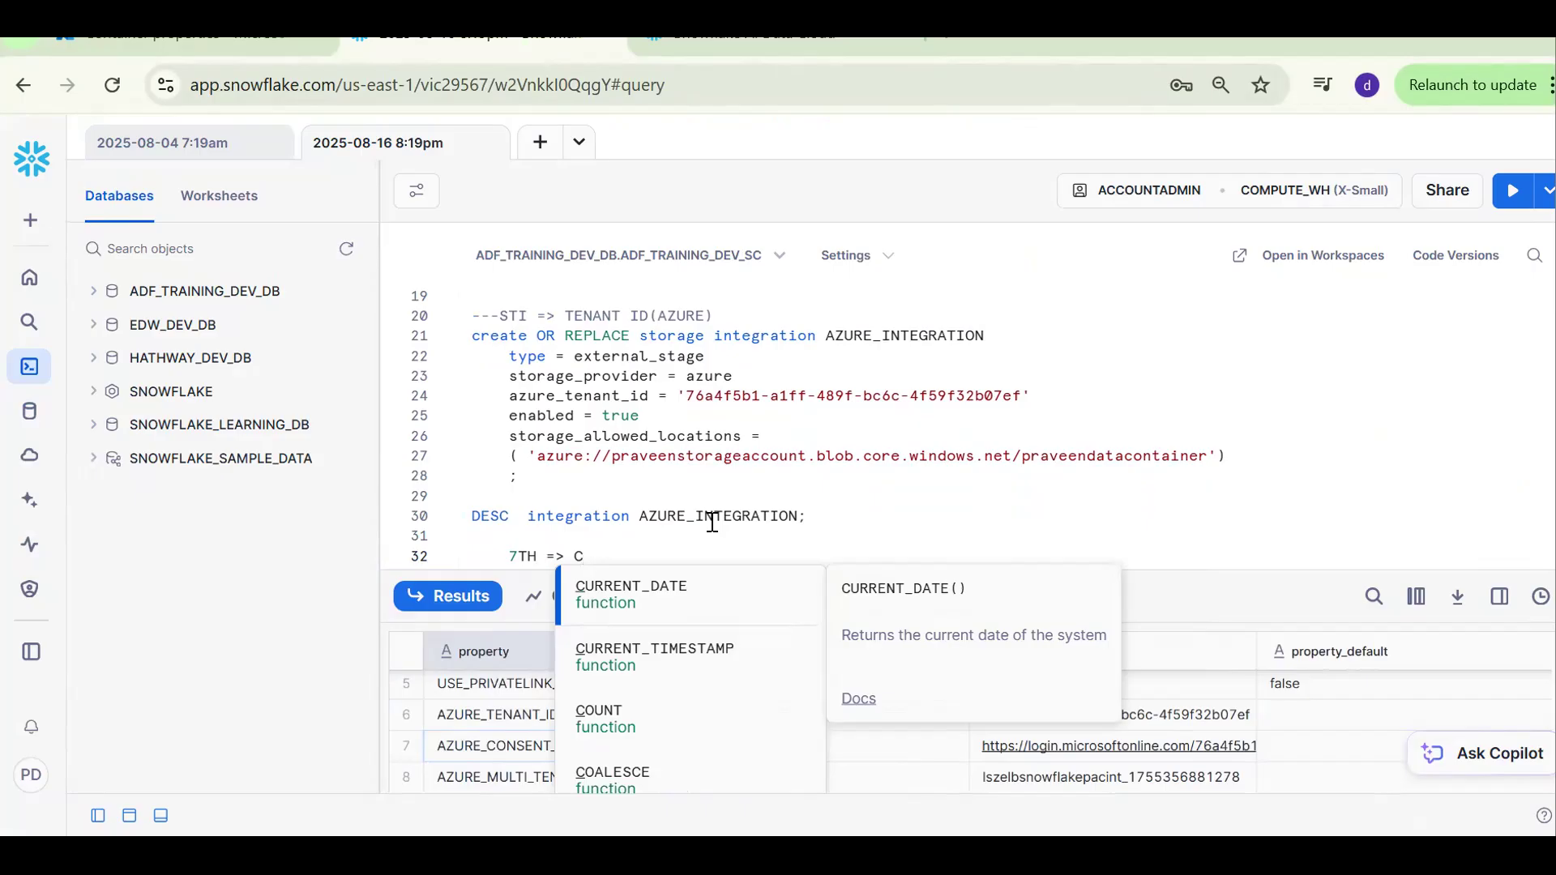
type("ONSET")
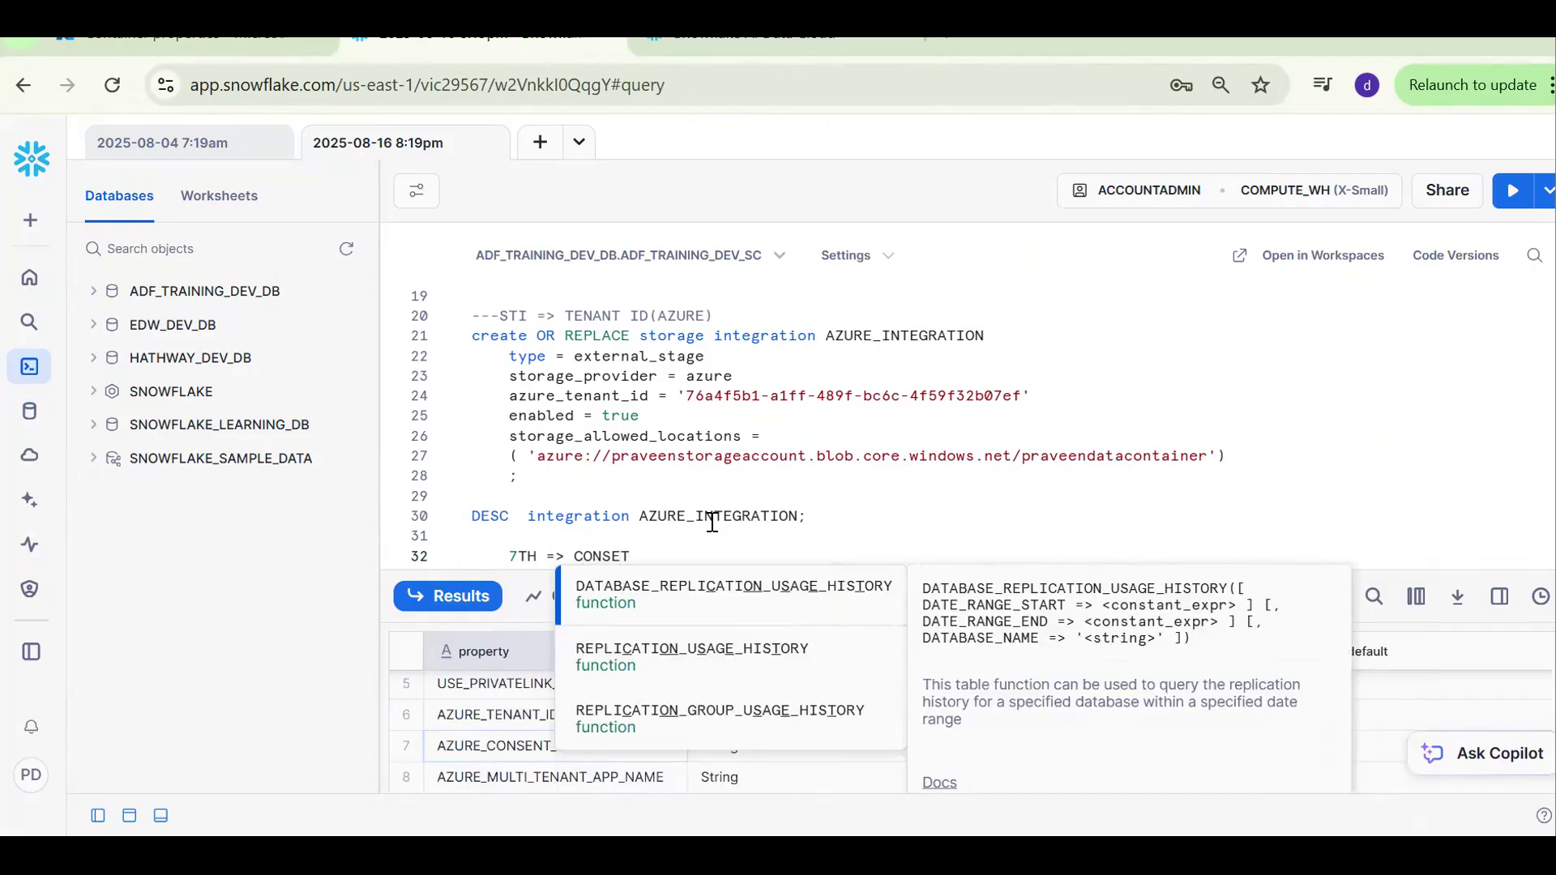
key("BackSpace")
key("BackSpace")
type("ENT_URL")
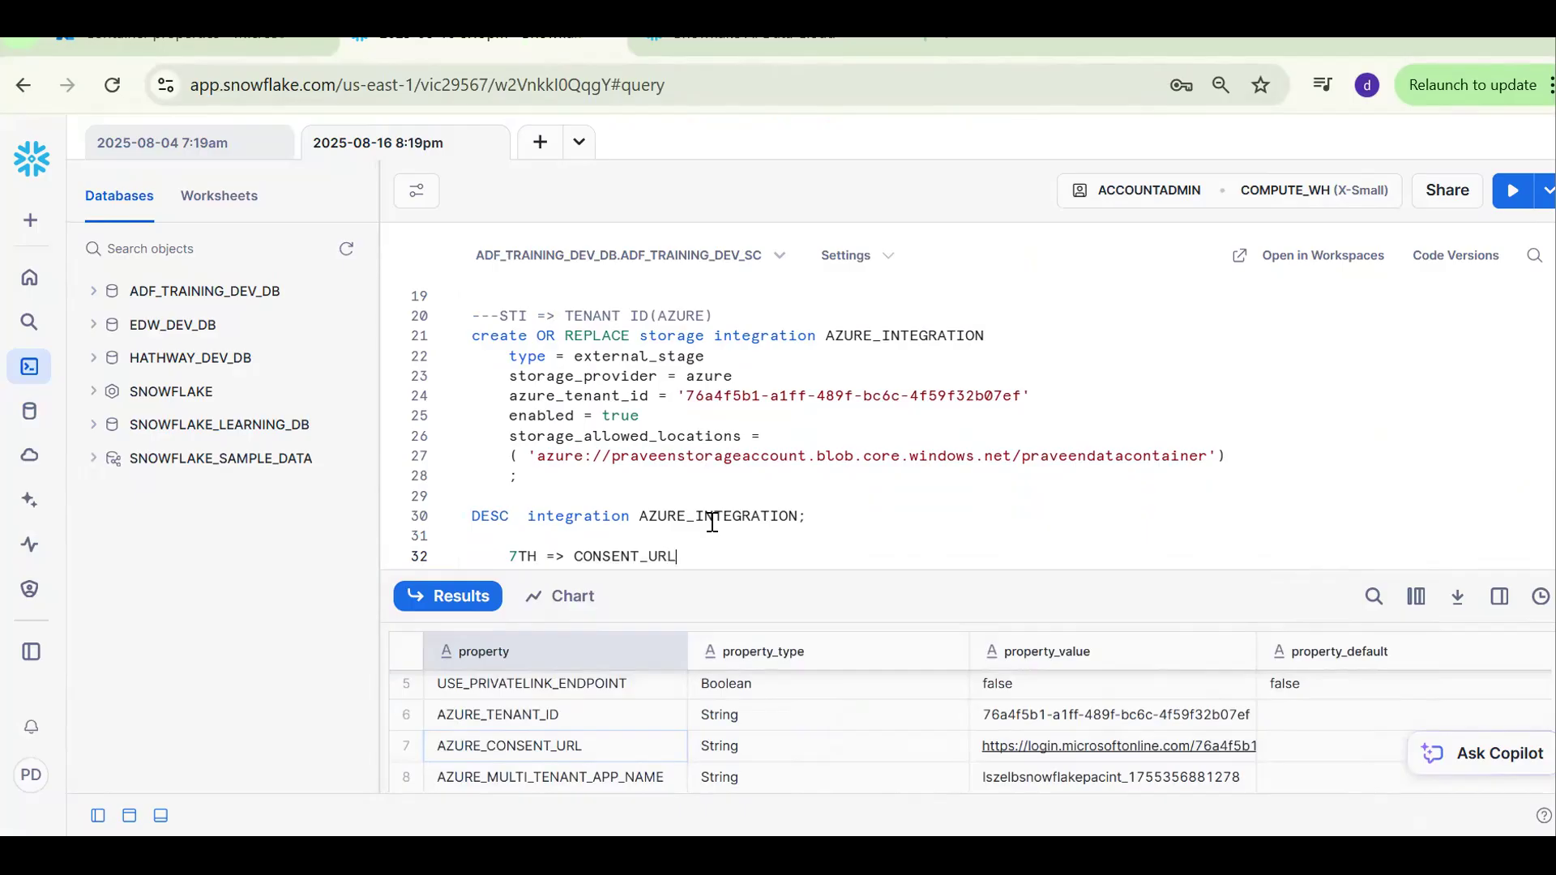
type(" => GIVE ")
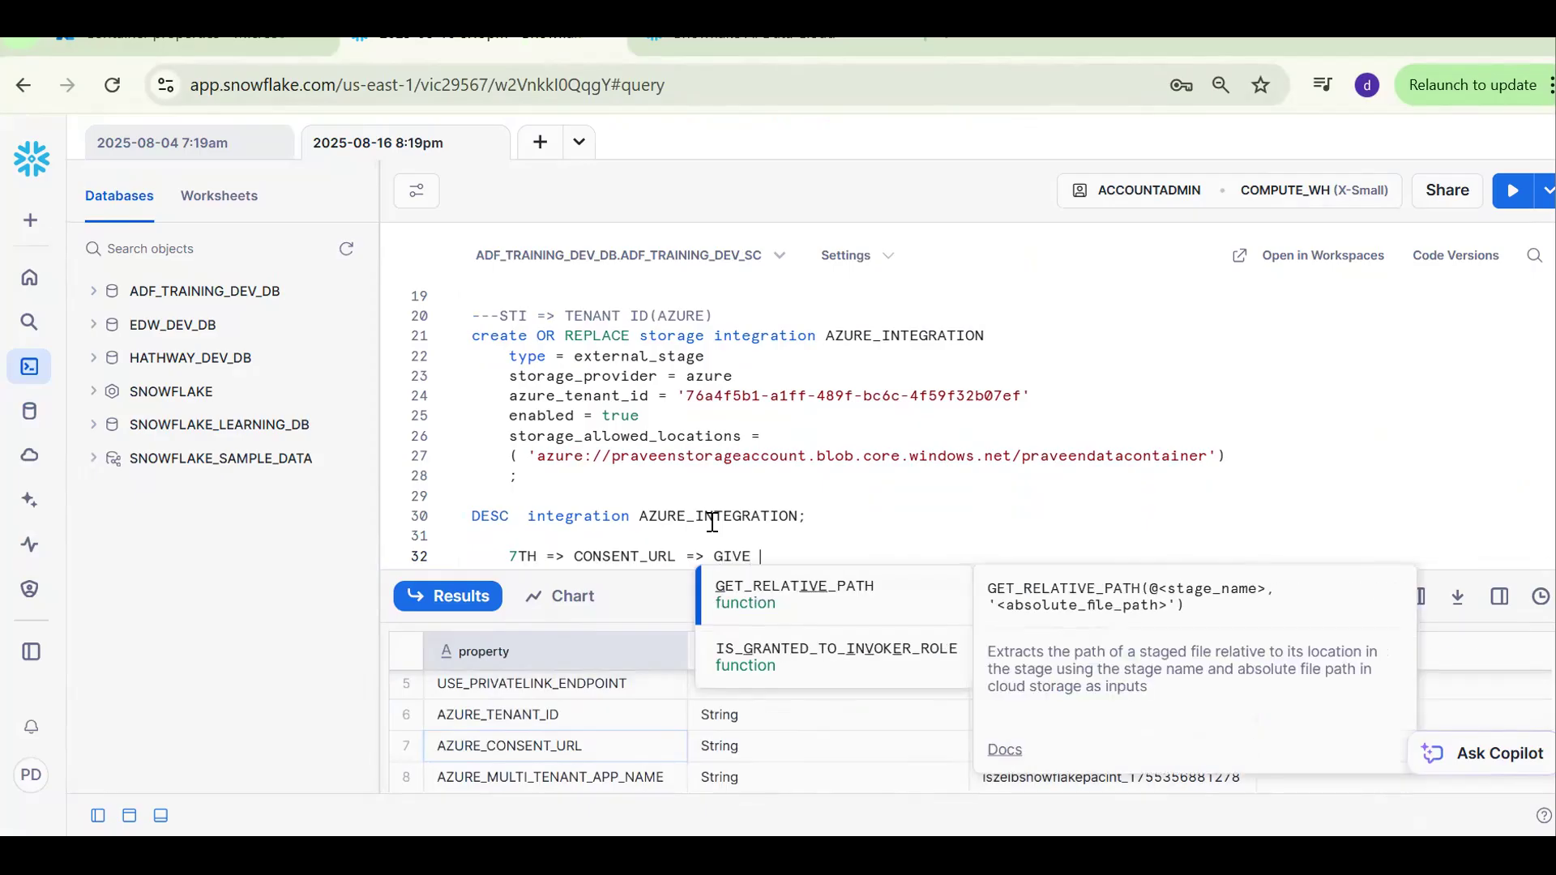
type("CONSENT")
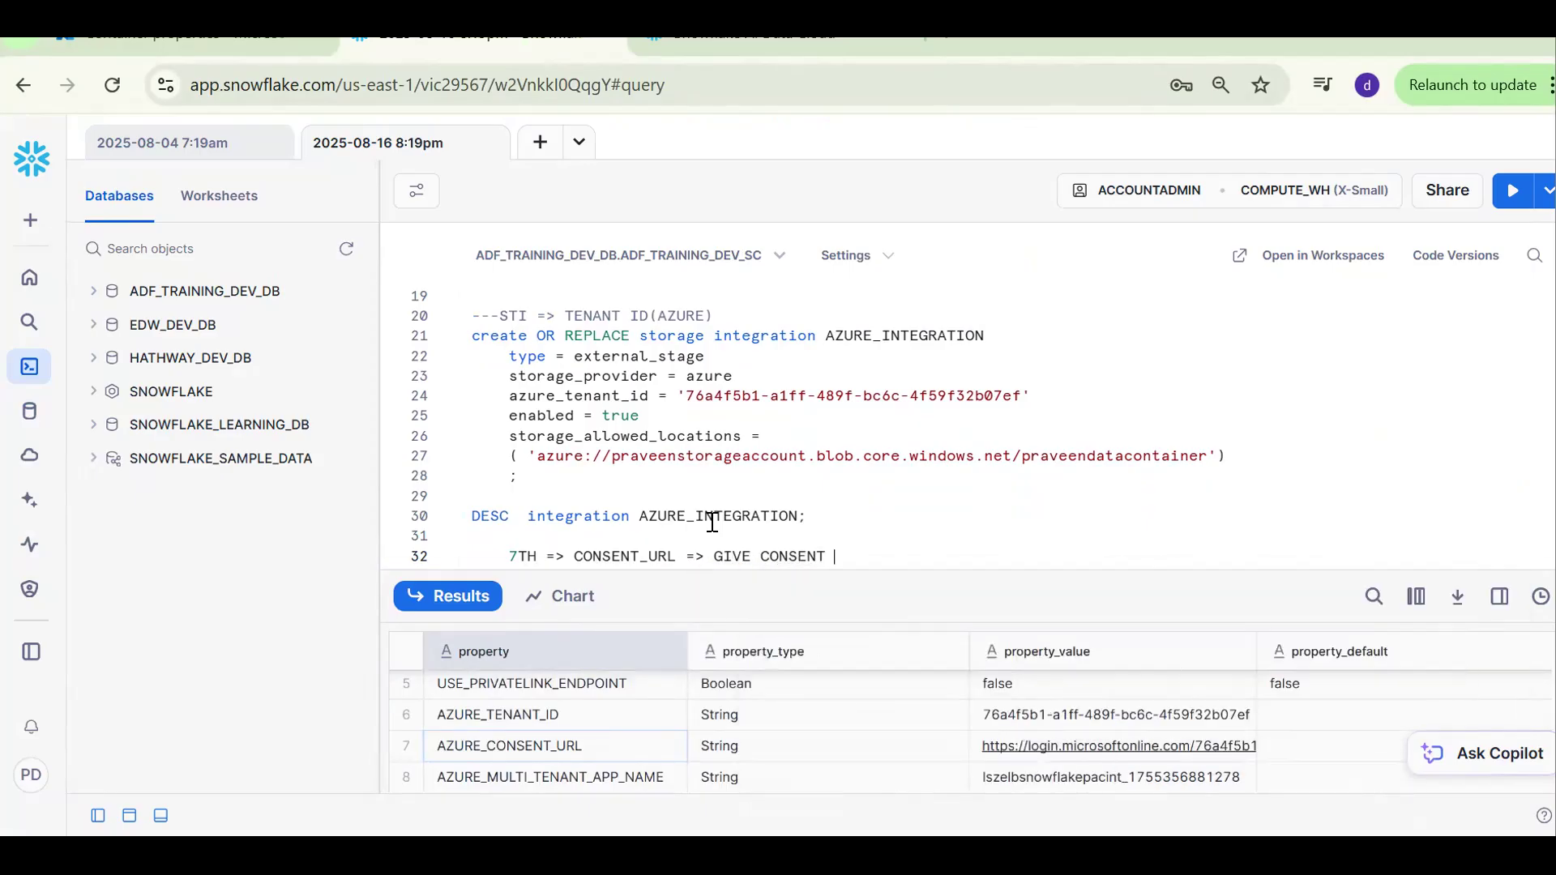
- Add the property name AZURE_MULTI_TENANT_APP_NAME on a new line under the consent note
left_click(491, 780)
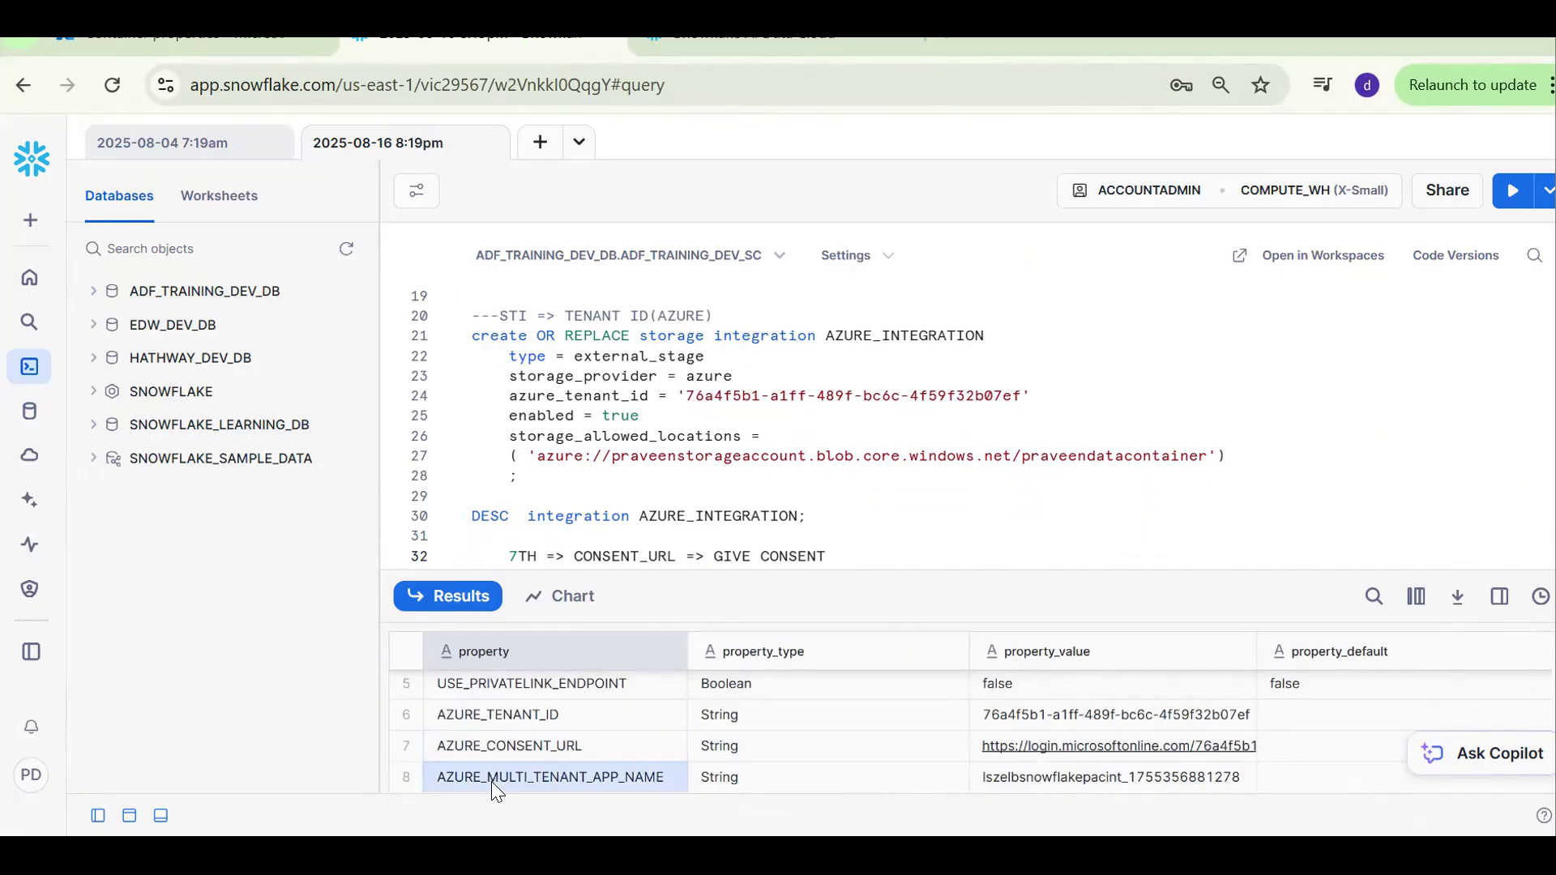
left_click(902, 562)
key("Return")
type("AZURE_MULTI_TENANT_APP_NAME")
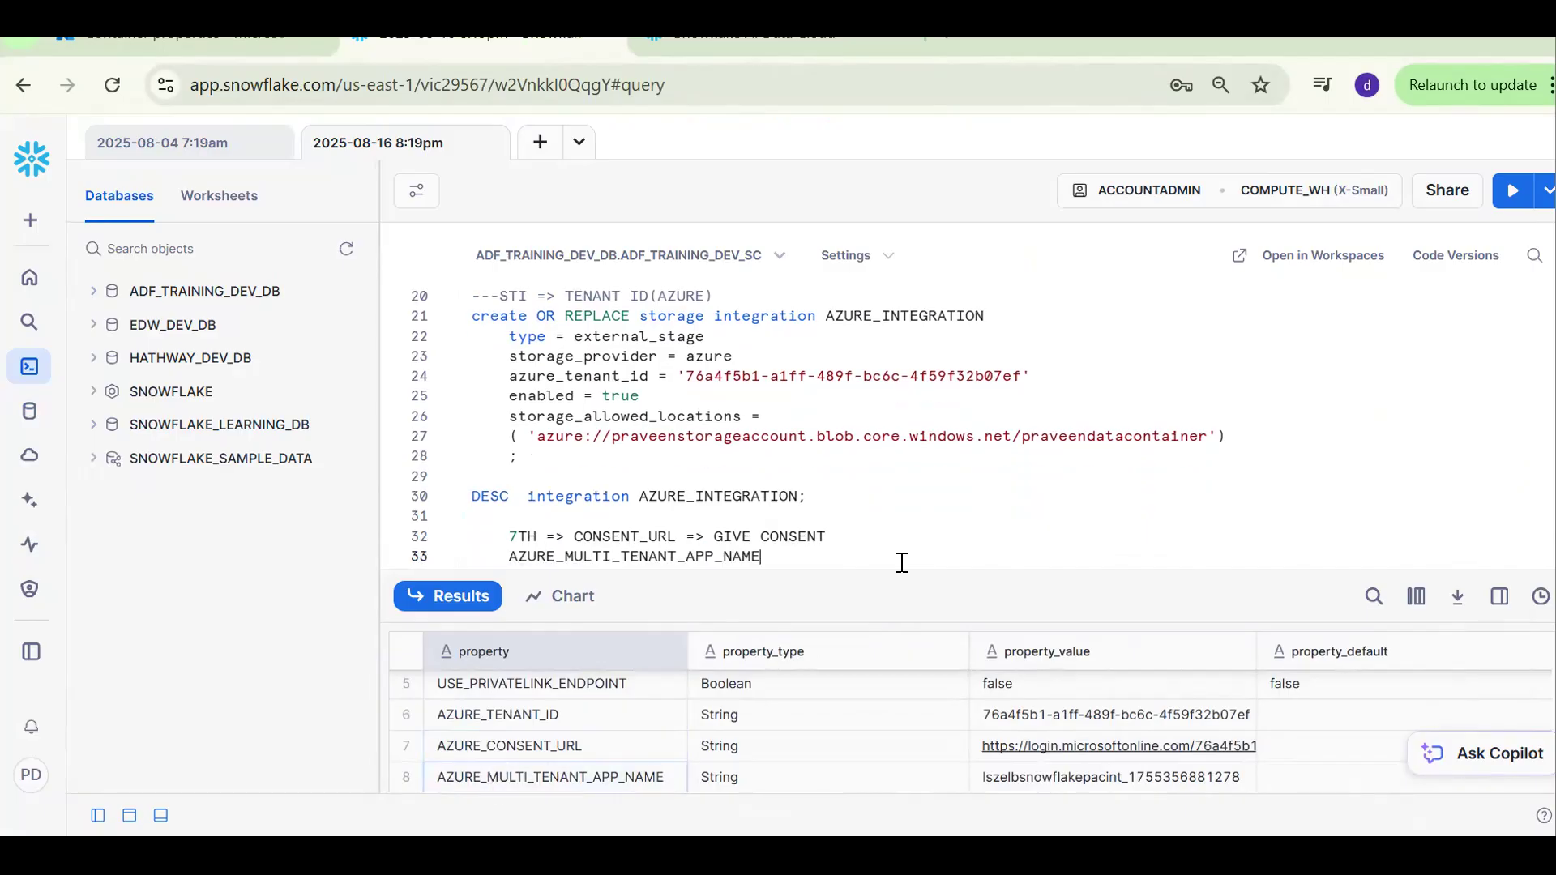
- Show the full AZURE_MULTI_TENANT_APP_NAME value beside the results and copy it, leaving the query history hidden
left_click(1141, 776)
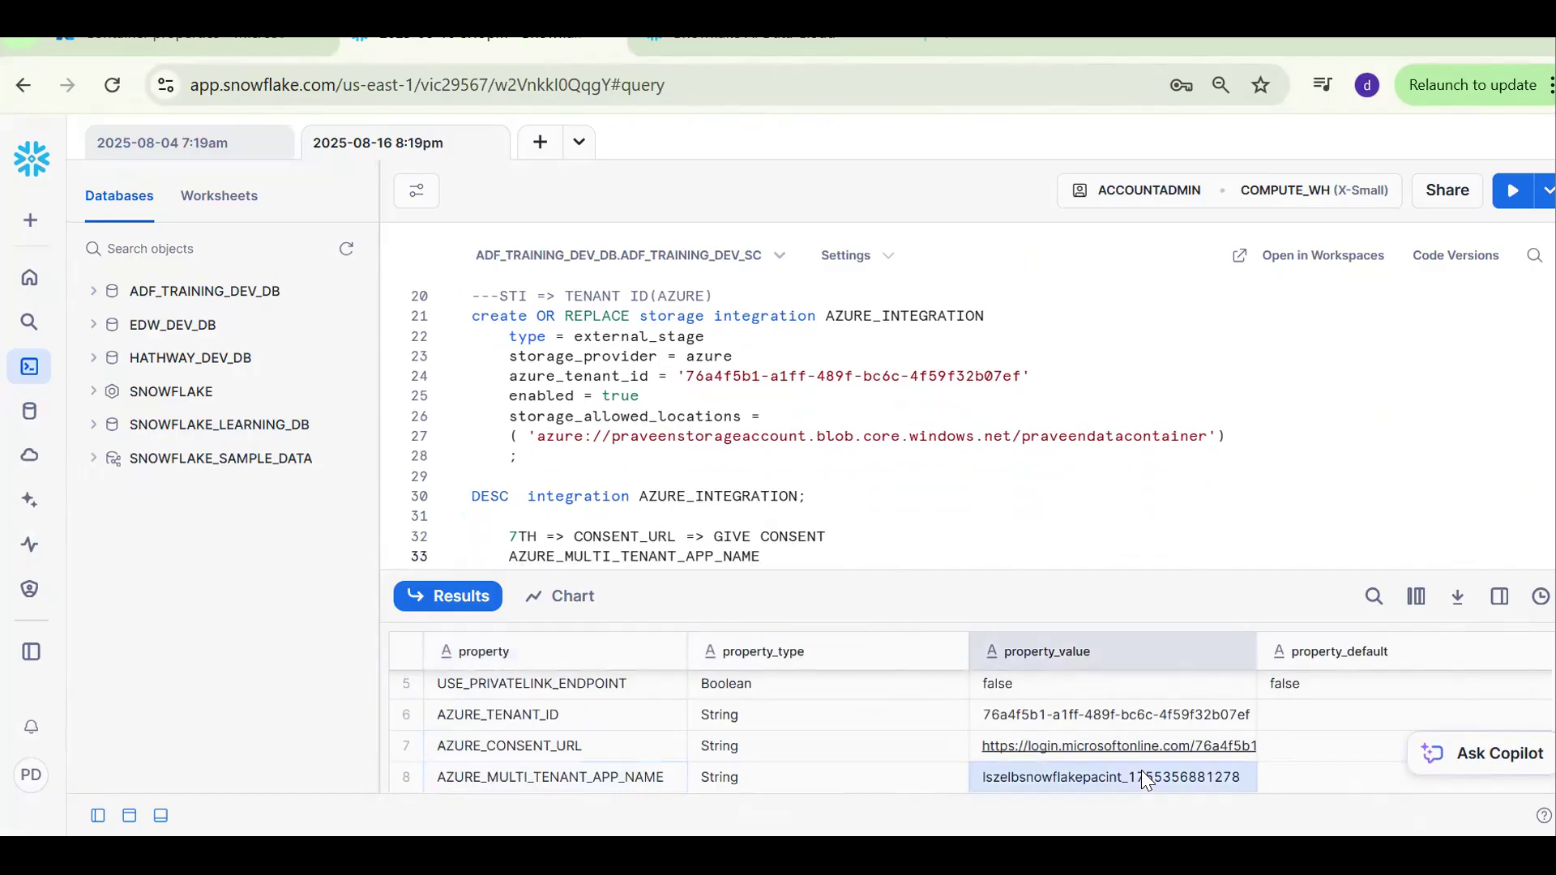
left_click(1541, 597)
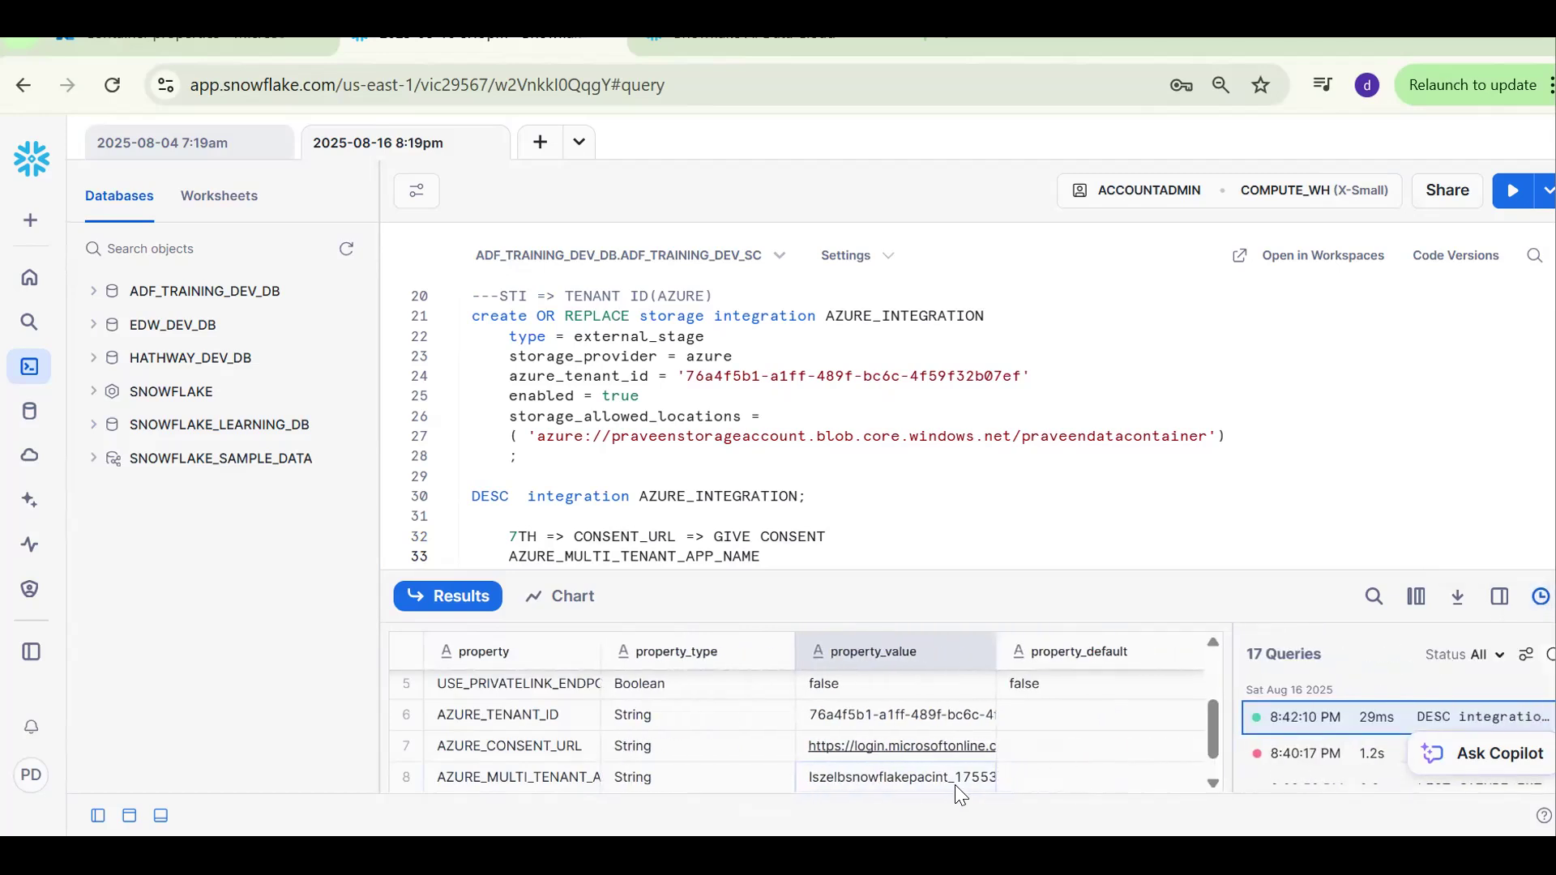
left_click(1499, 597)
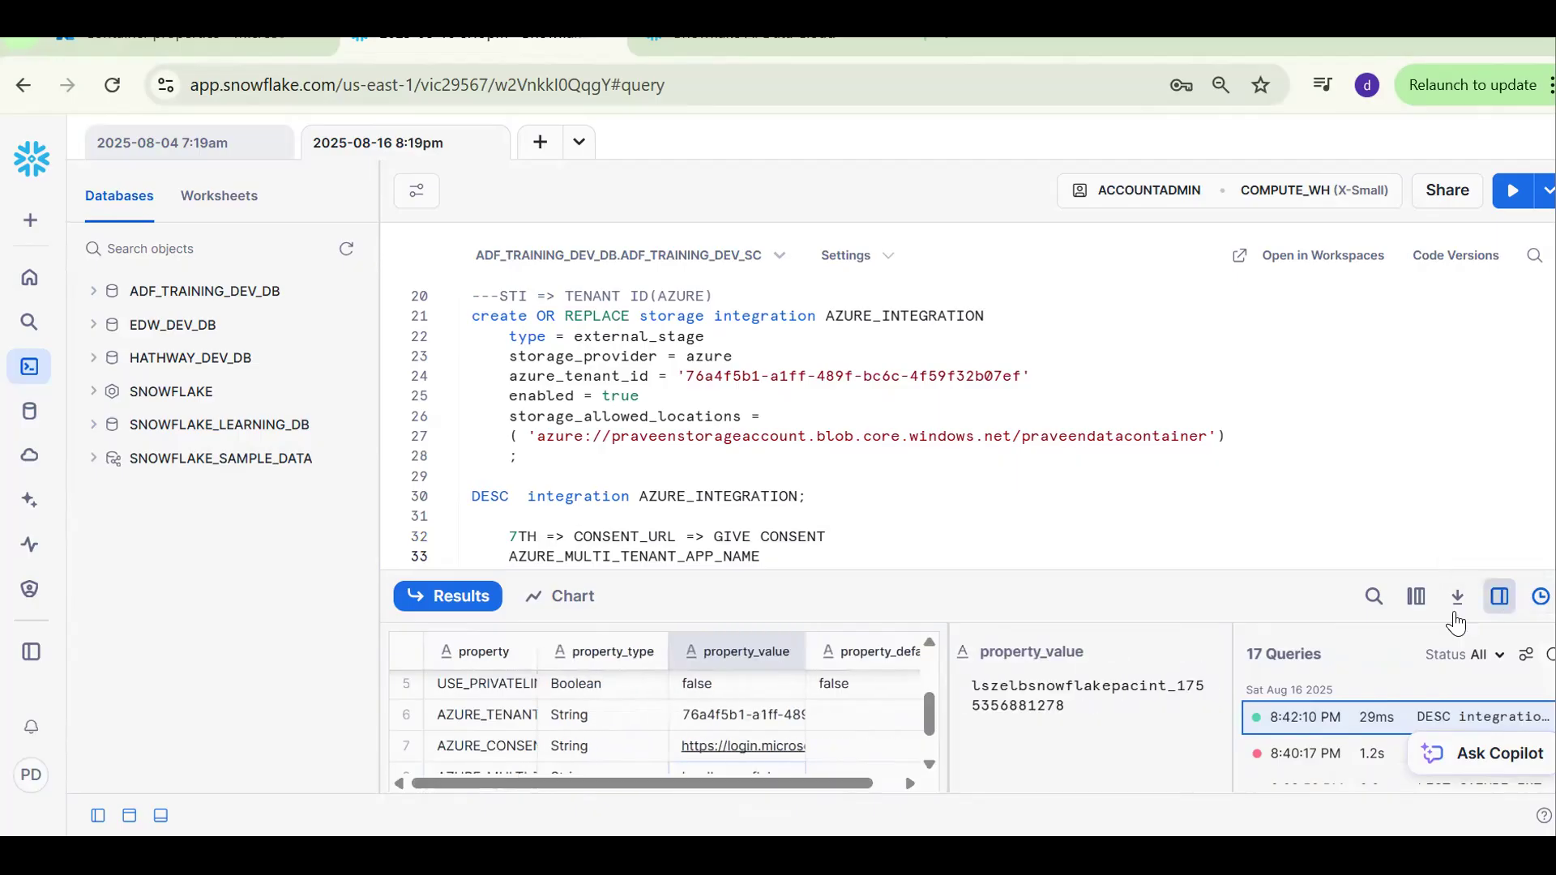
left_click(1145, 654)
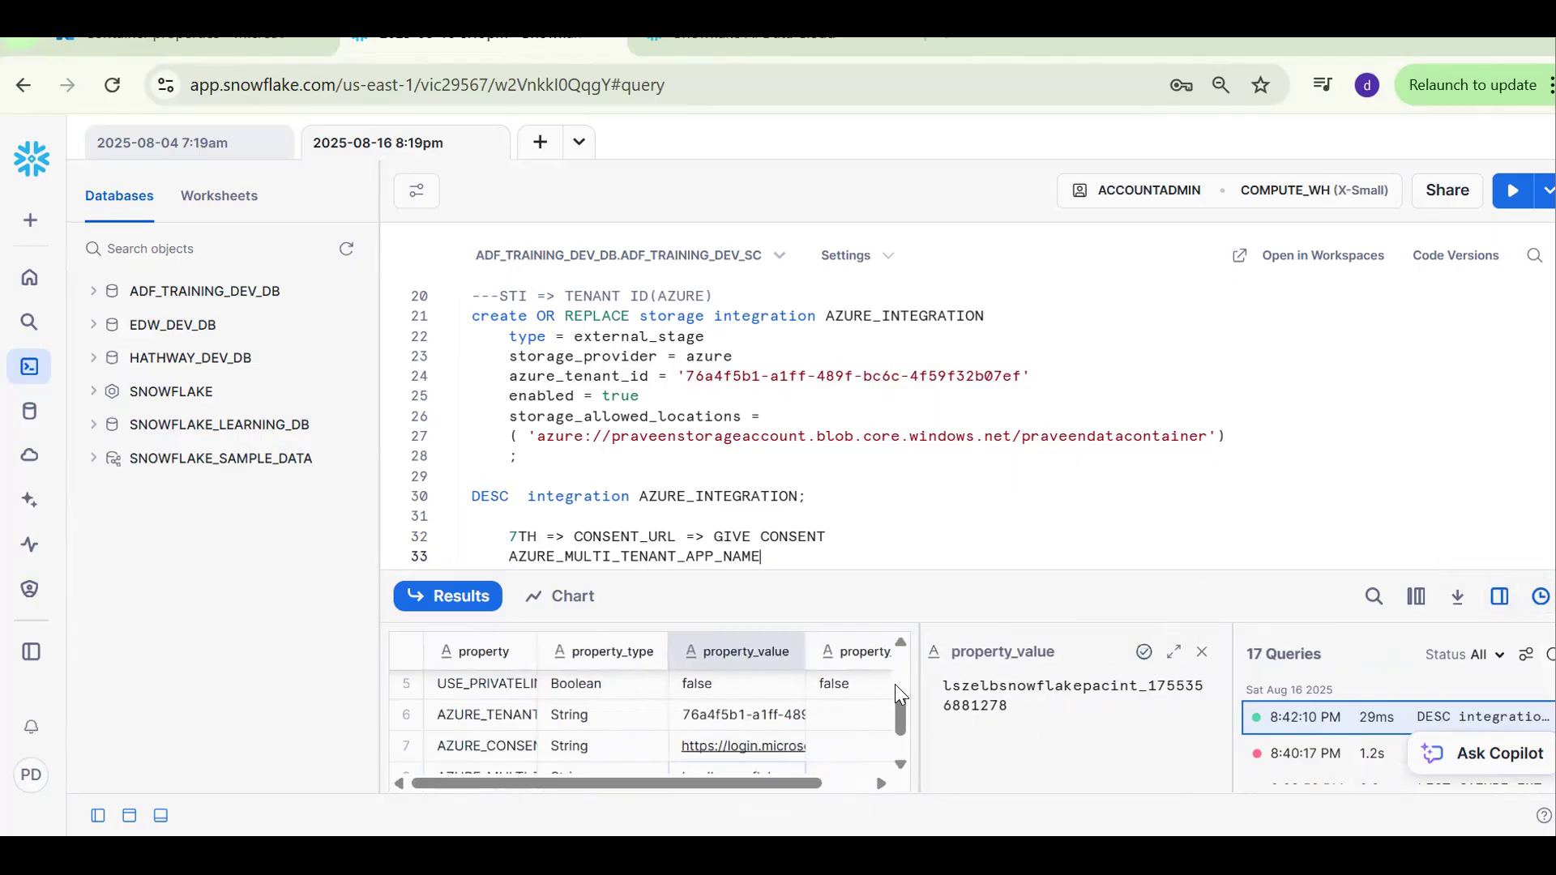
left_click(1514, 565)
left_click(1541, 597)
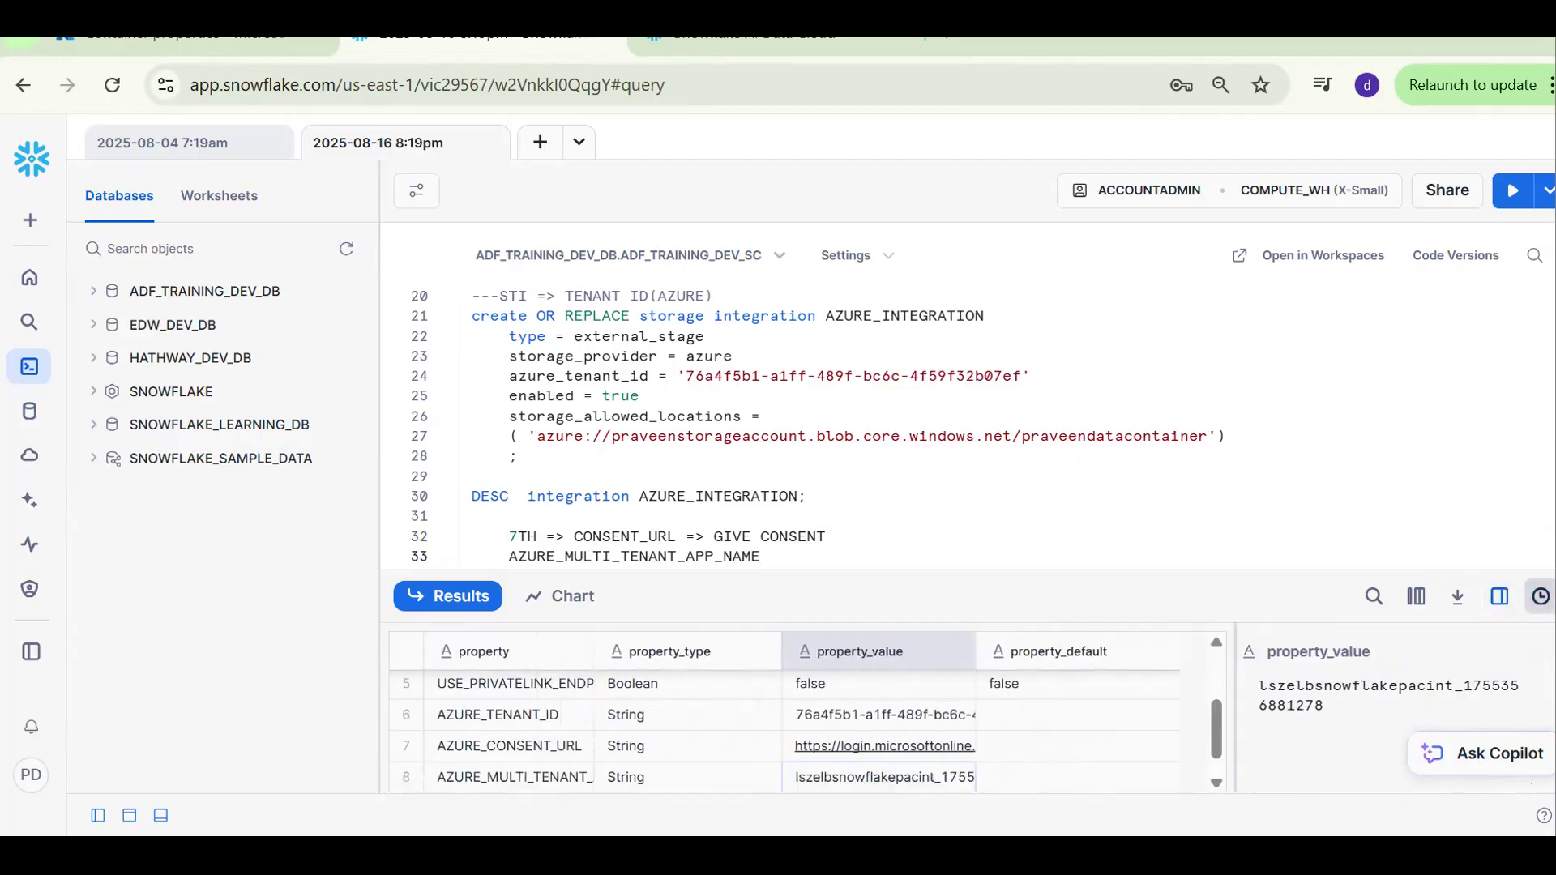
left_click(808, 561)
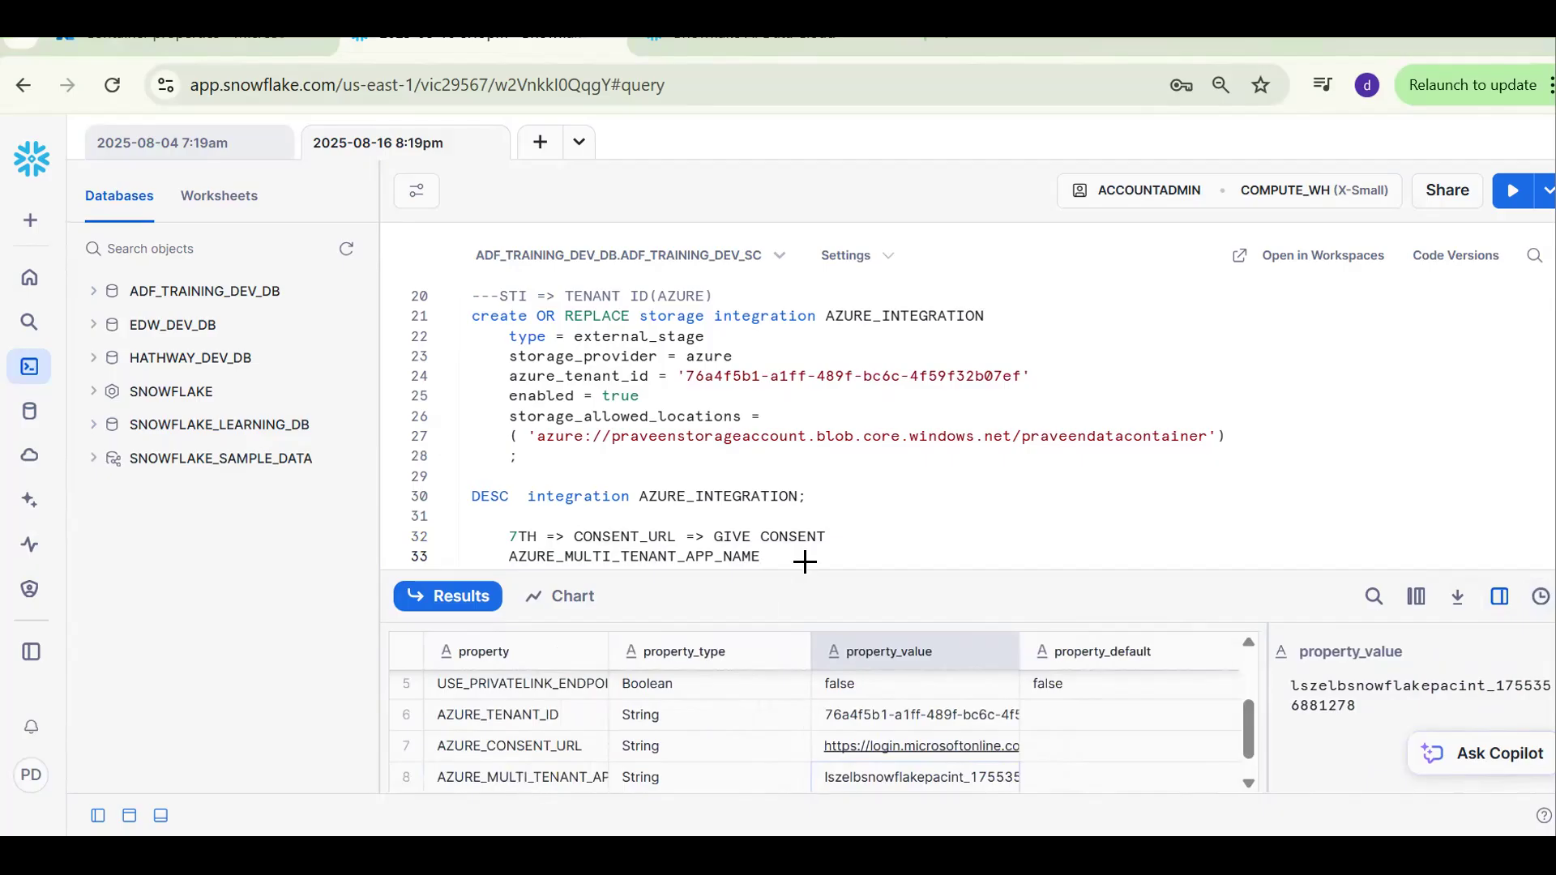
- Switch to Paint and paste the copied app name into a new text box, about 178 × 95 px, over the SNOWFLAKE rectangle
key("alt+Tab")
left_click(421, 116)
left_click(983, 304)
left_click_drag(858, 317, 1136, 379)
key("ctrl+v")
- Make the multi-tenant app name text dark red and bold, and place it on the canvas
key("ctrl+a")
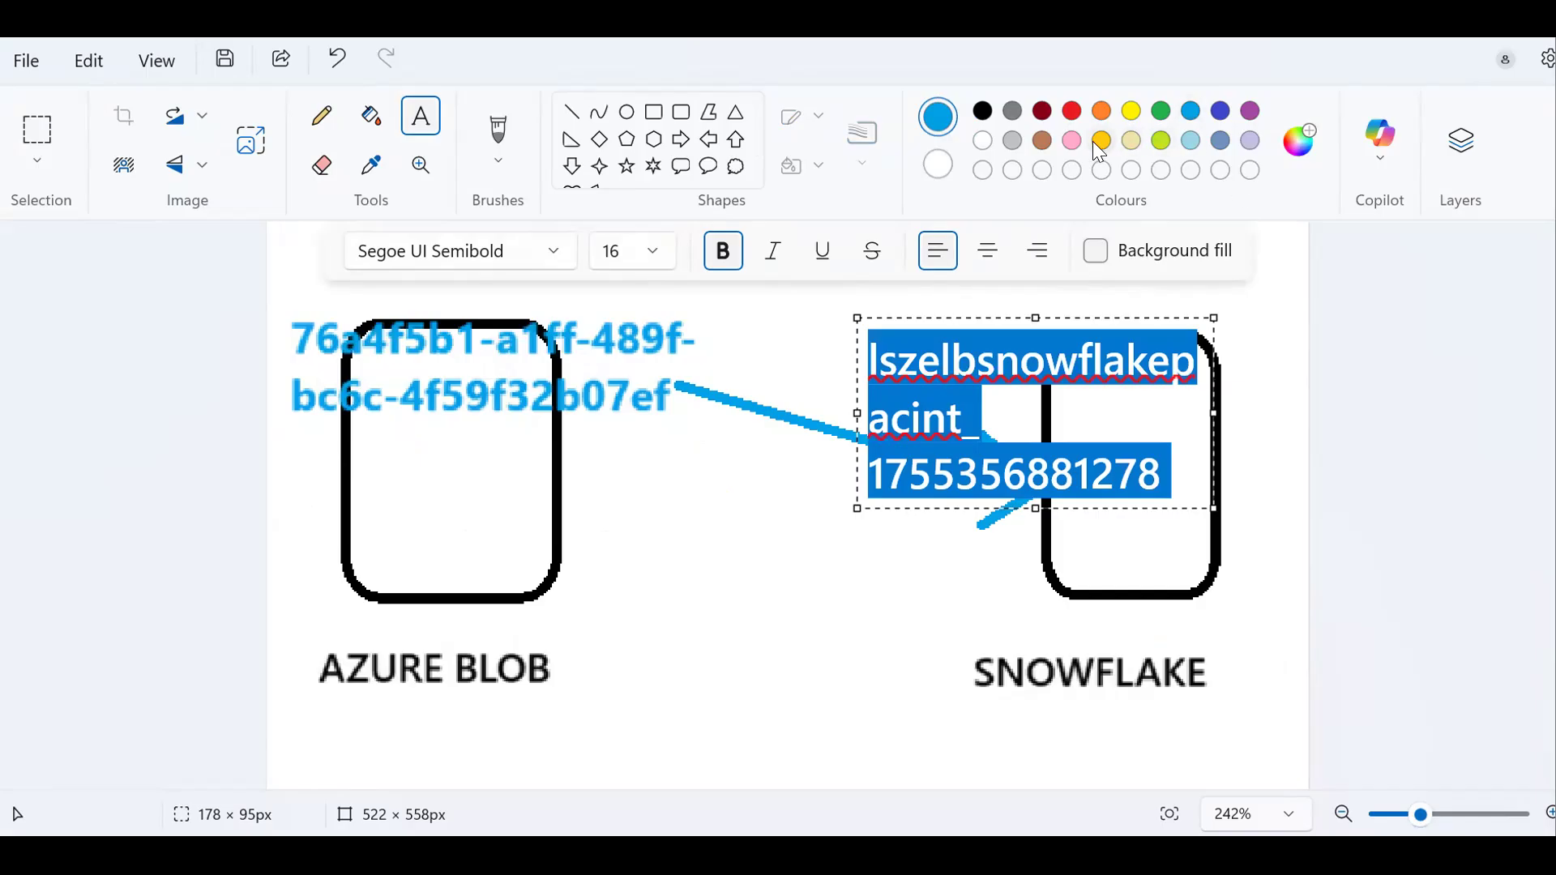
left_click(1044, 110)
left_click(997, 369)
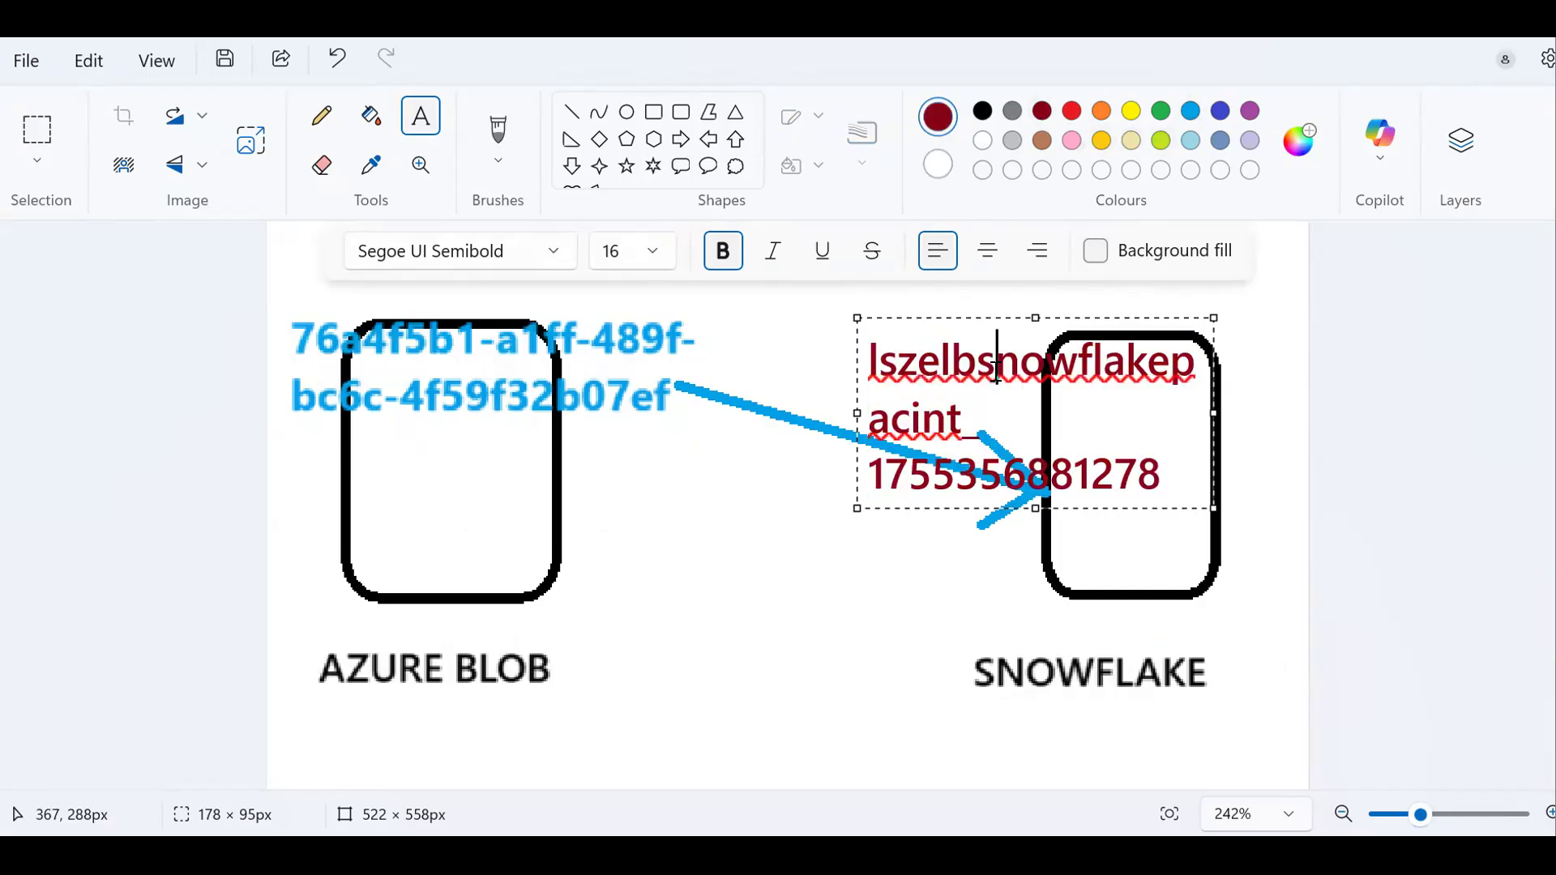
key("ctrl+a")
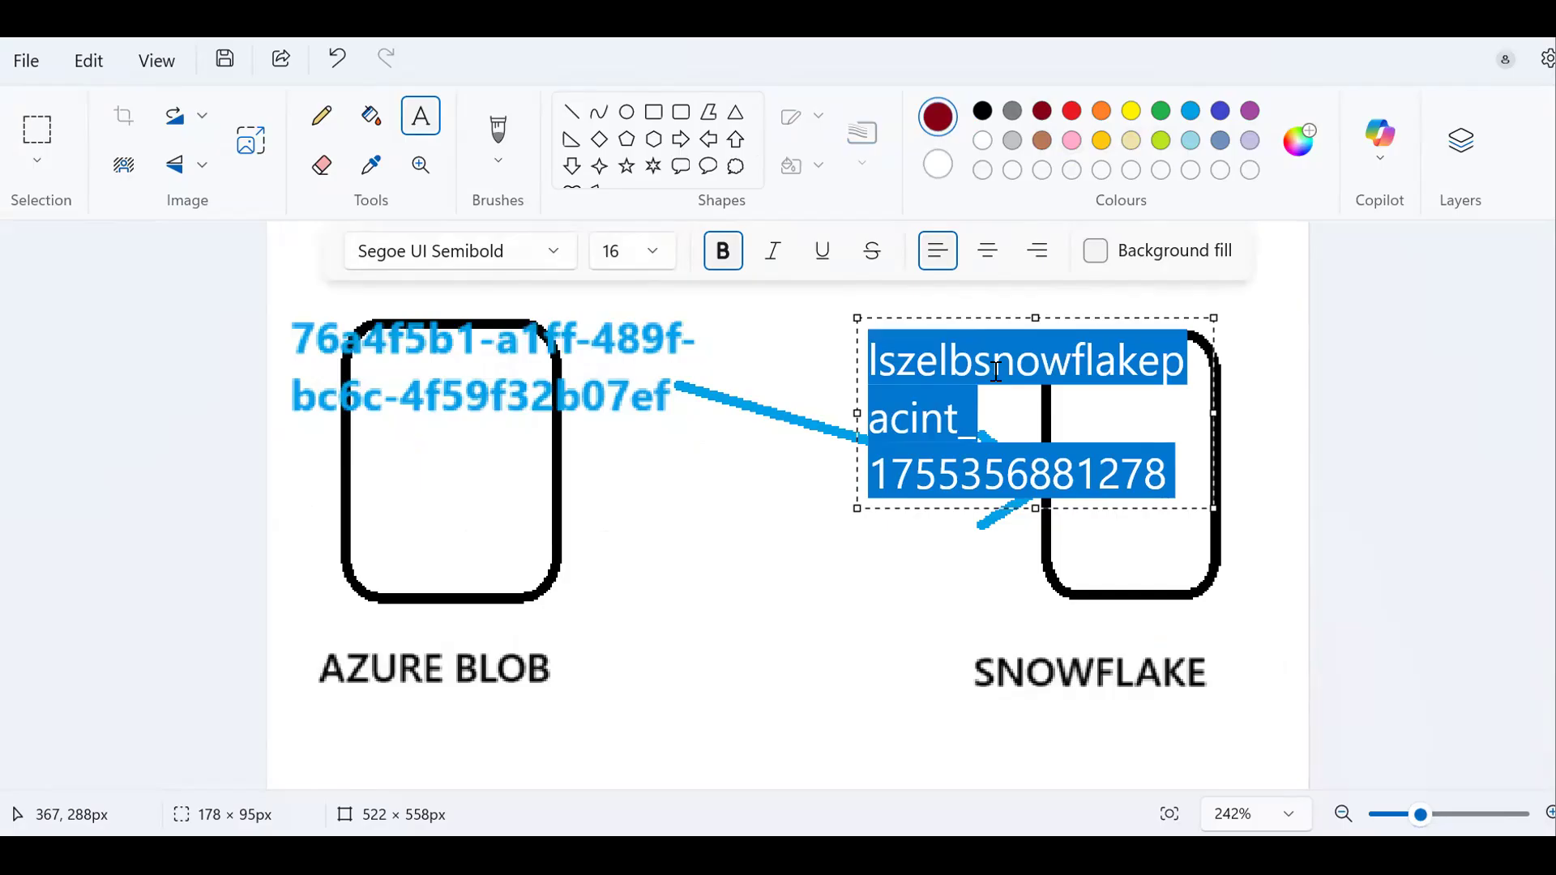
key("ctrl+b")
left_click(729, 493)
- Draw a dark red line arrow from the app name text to the AZURE BLOB rectangle, with a lower head stroke about 35 × 16 px
left_click(572, 111)
left_click_drag(566, 531, 869, 425)
mouse_move(630, 476)
left_mouse_down()
mouse_move(578, 510)
mouse_move(565, 532)
mouse_move(588, 544)
mouse_move(565, 533)
left_mouse_up()
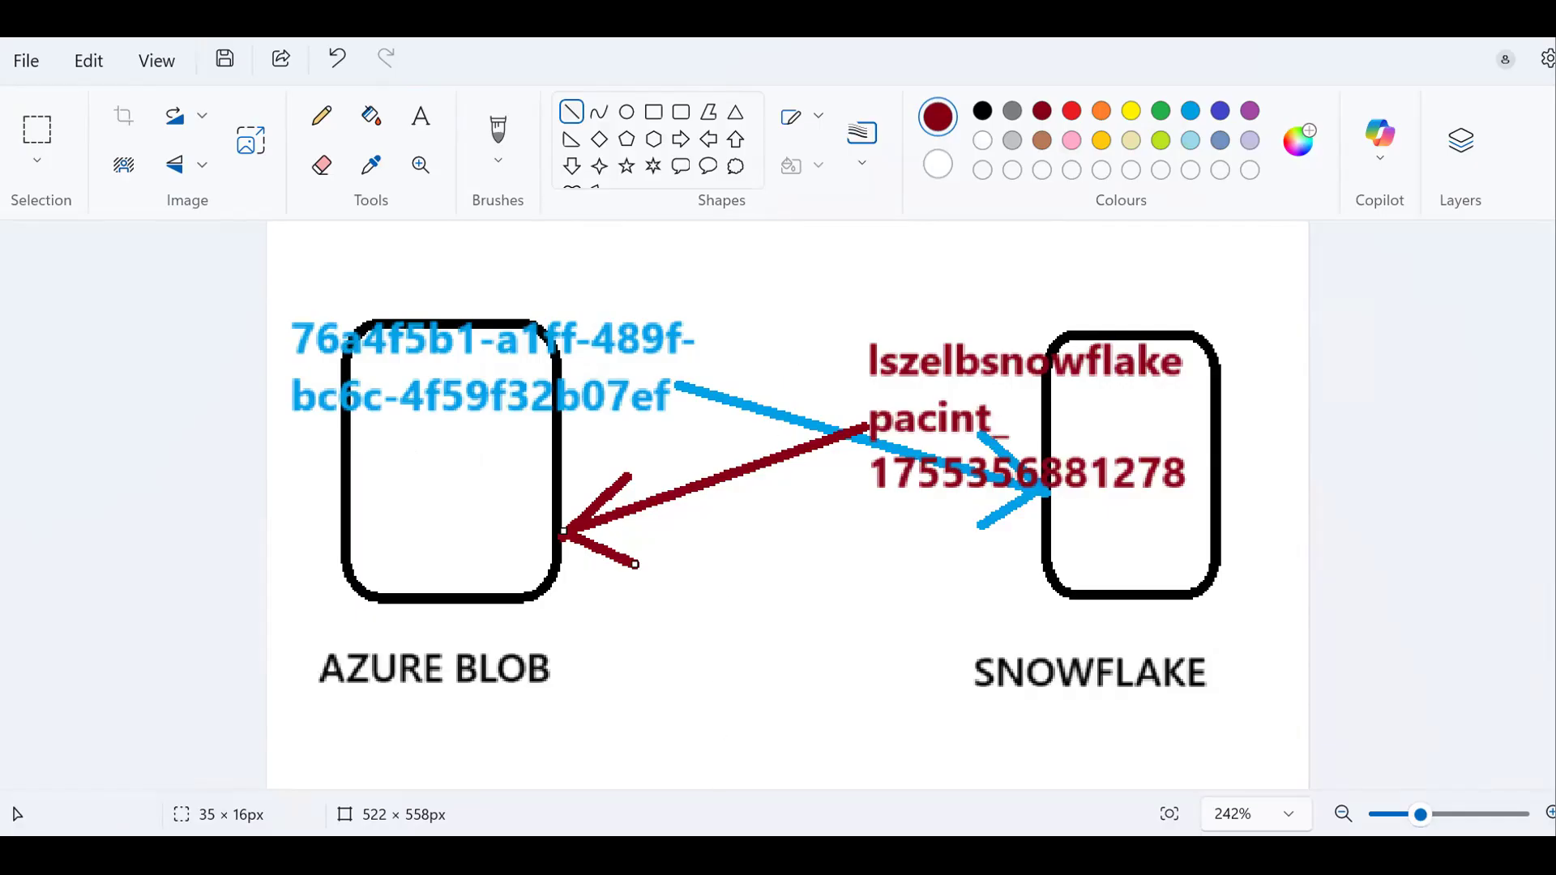
left_click(868, 738)
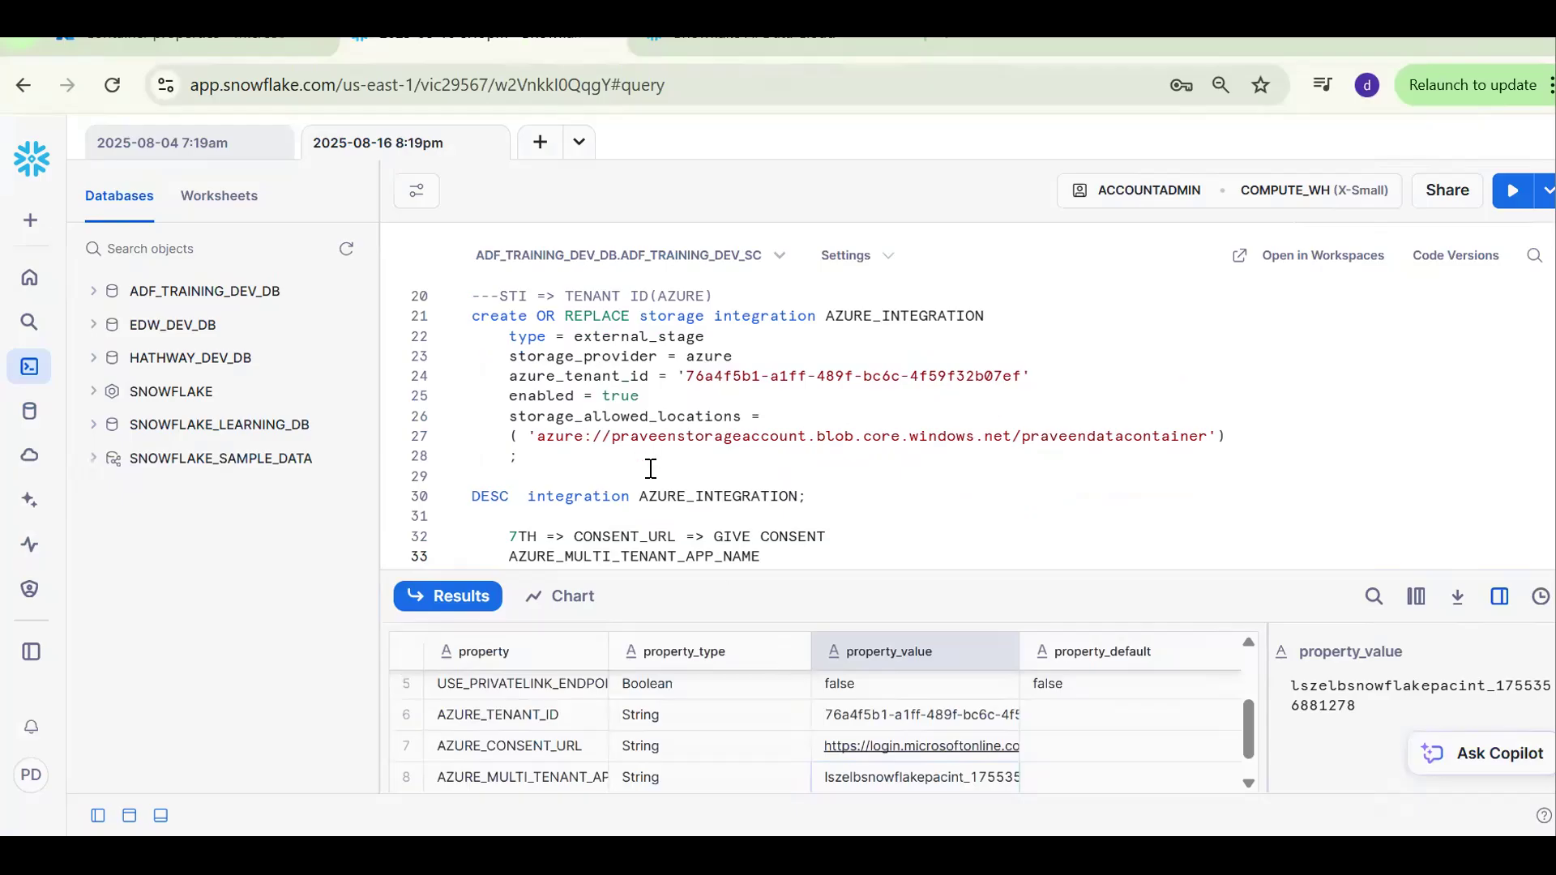
key("Down")
key("Down")
key("Down")
key("Down")
key("Down")
key("Down")
key("Down")
key("Down")
key("Down")
key("Down")
key("Down")
key("Down")
key("Down")
key("Down")
key("Down")
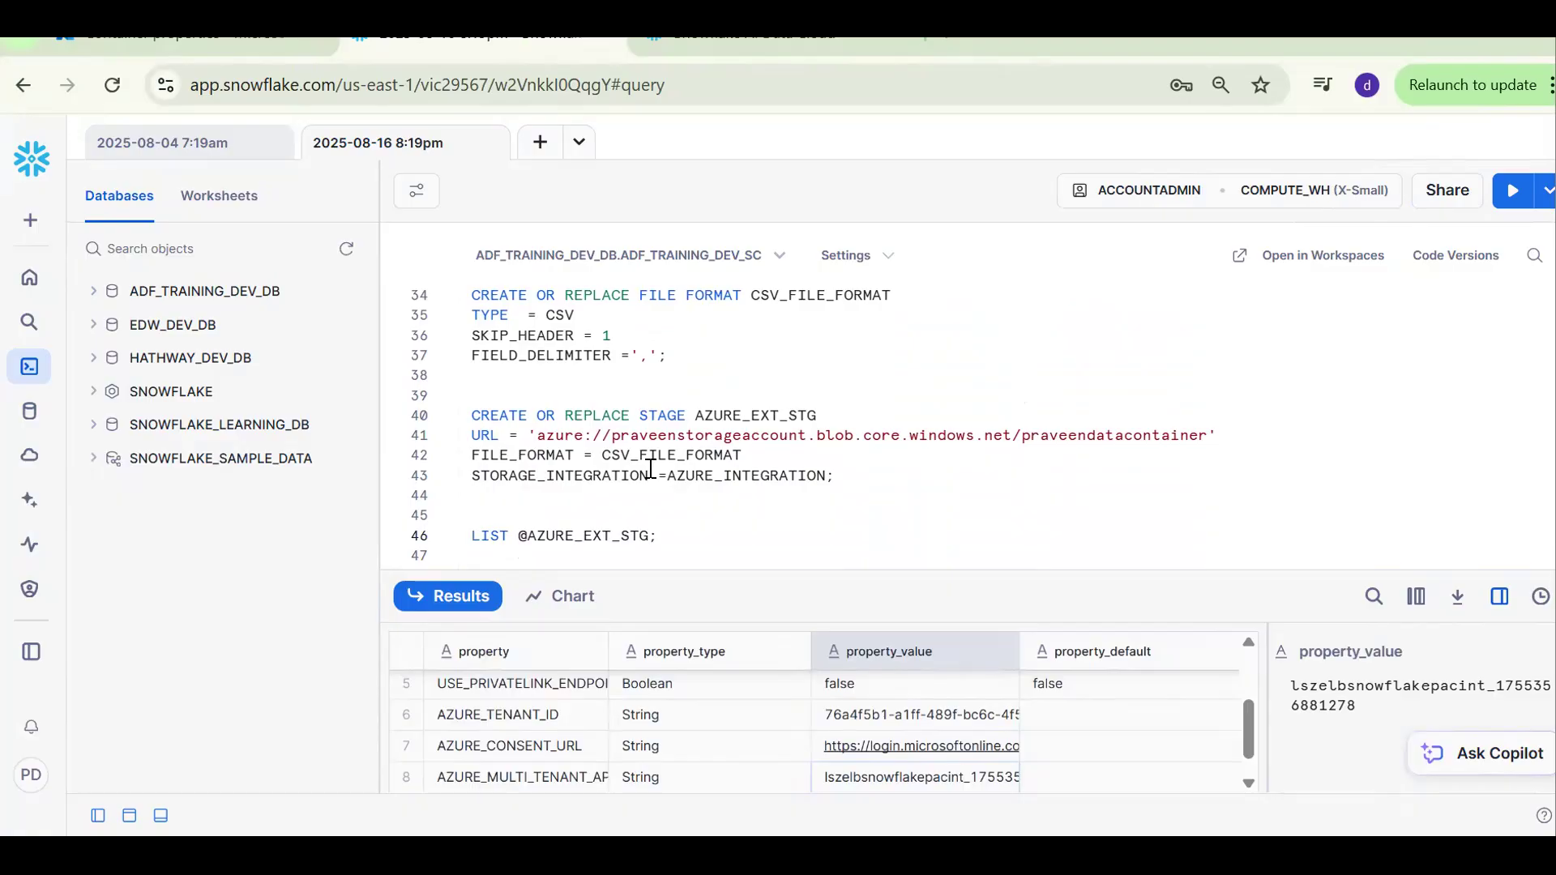
key("ctrl+Return")
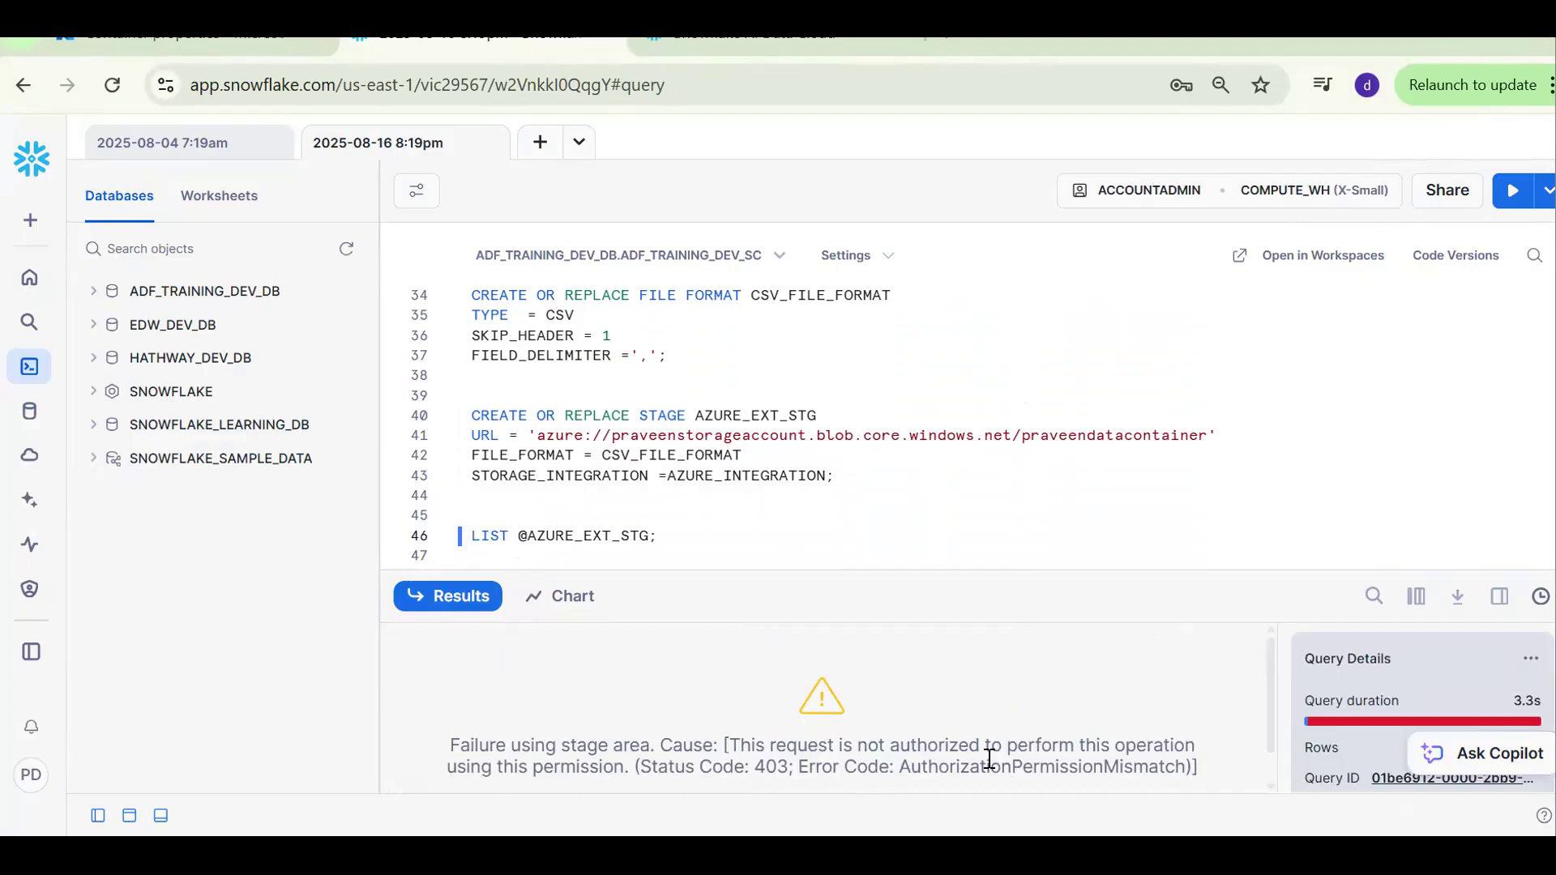
- Copy the stage failure message and paste it as a --- comment below the LIST statement, with blank lines after it
triple_click(1097, 746)
key("ctrl+c")
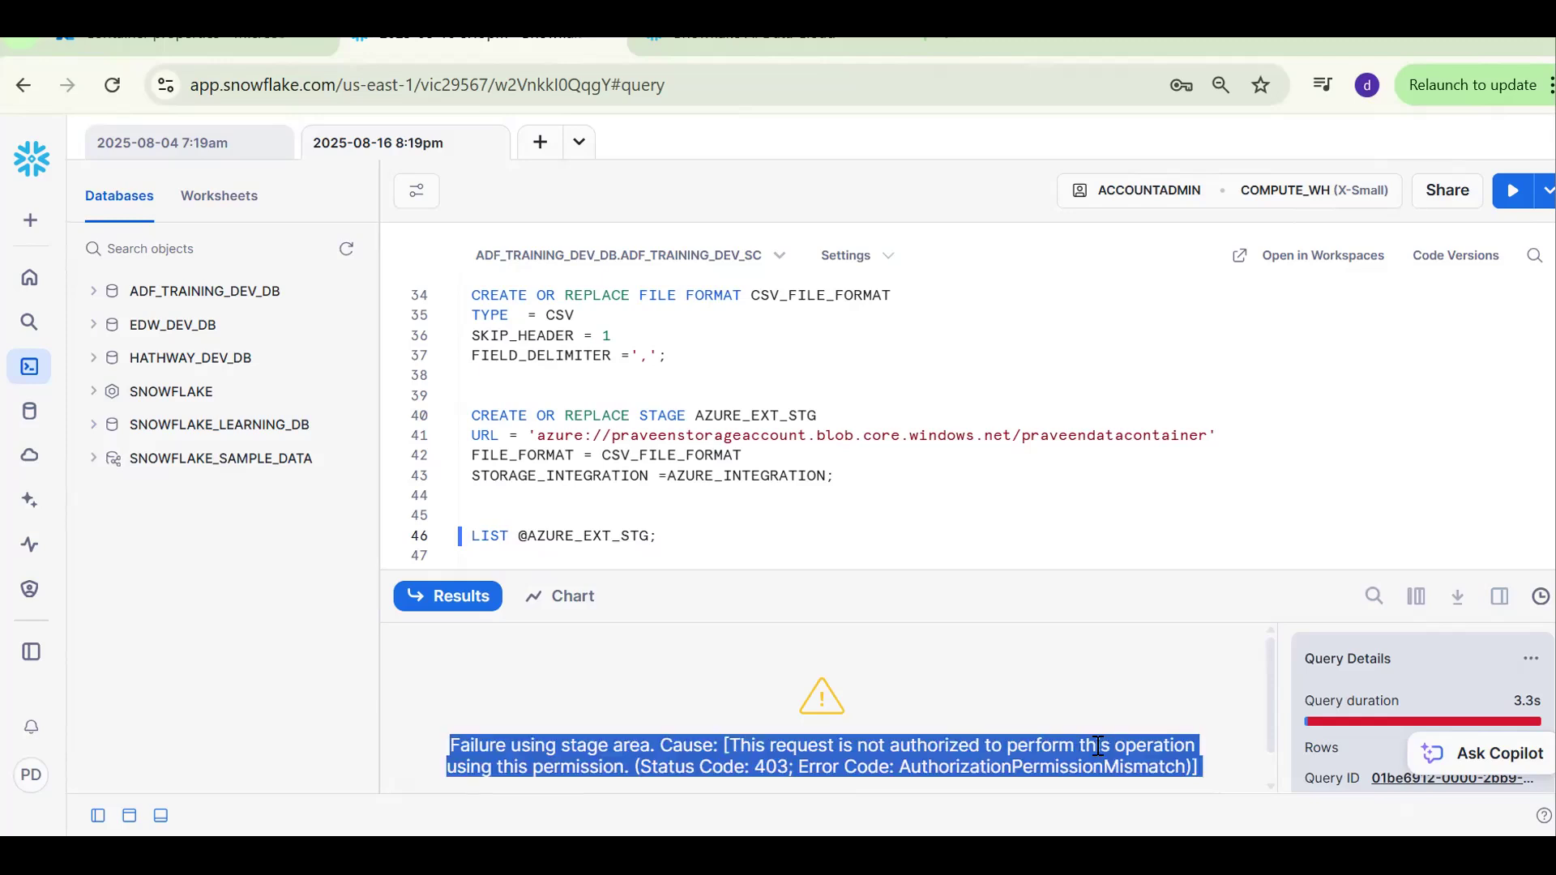
left_click(660, 556)
key("Return")
type("---")
key("Escape")
key("ctrl+v")
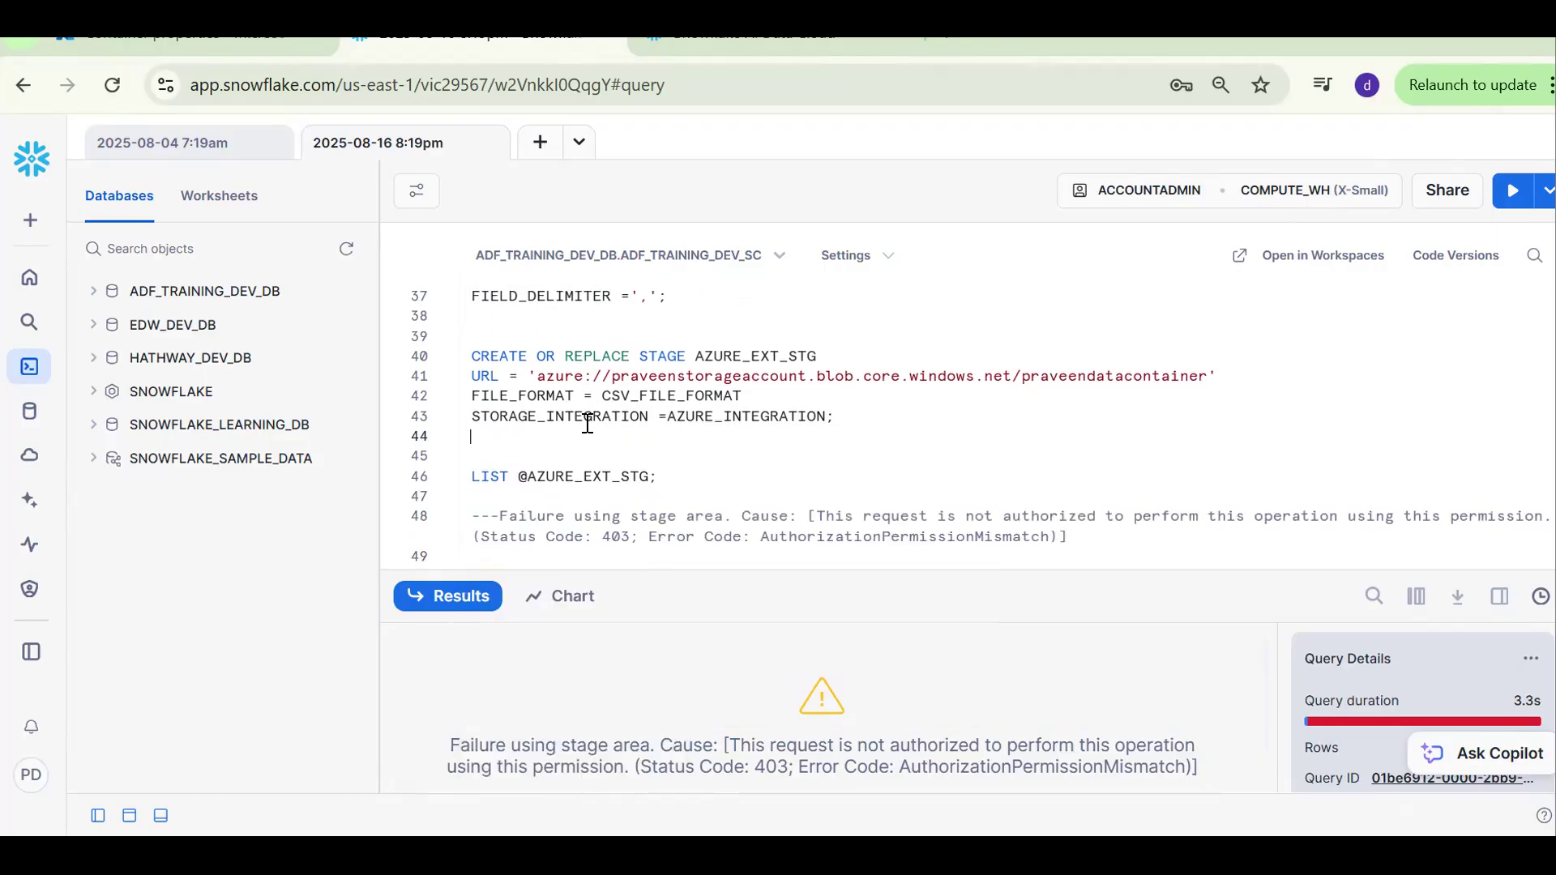
key("Return")
key("Return")
key("Return")
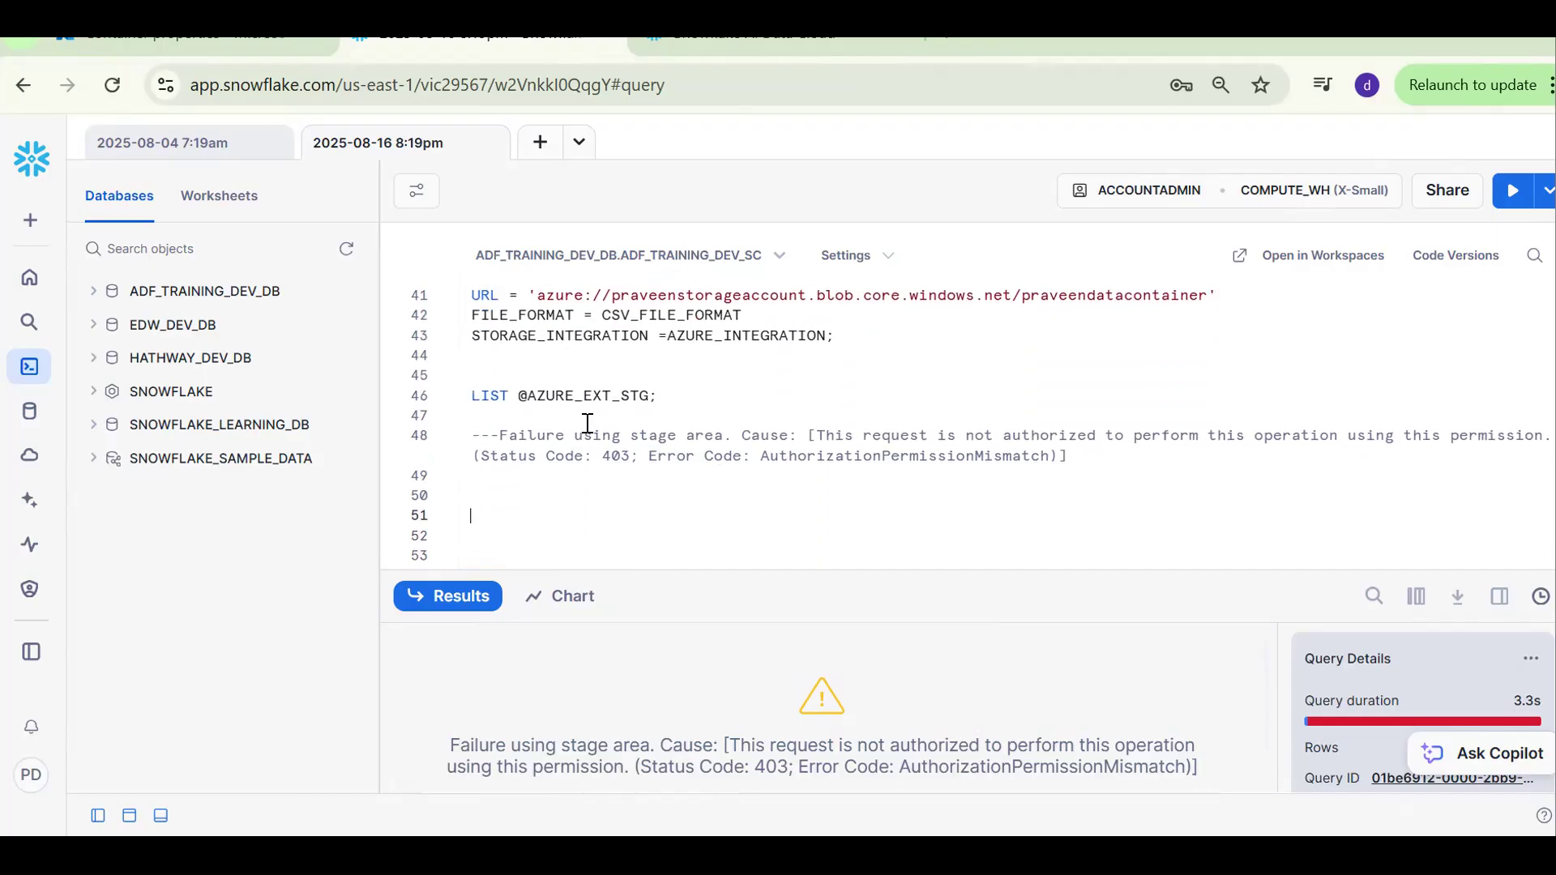
- Run the DESC integration AZURE_INTEGRATION statement again
key("Up")
key("Up")
key("Up")
key("Up")
key("Up")
key("Up")
key("Up")
key("Up")
key("Up")
key("Up")
key("Up")
key("Up")
key("Up")
key("Up")
key("Up")
key("Up")
key("Up")
key("Up")
key("Up")
key("Up")
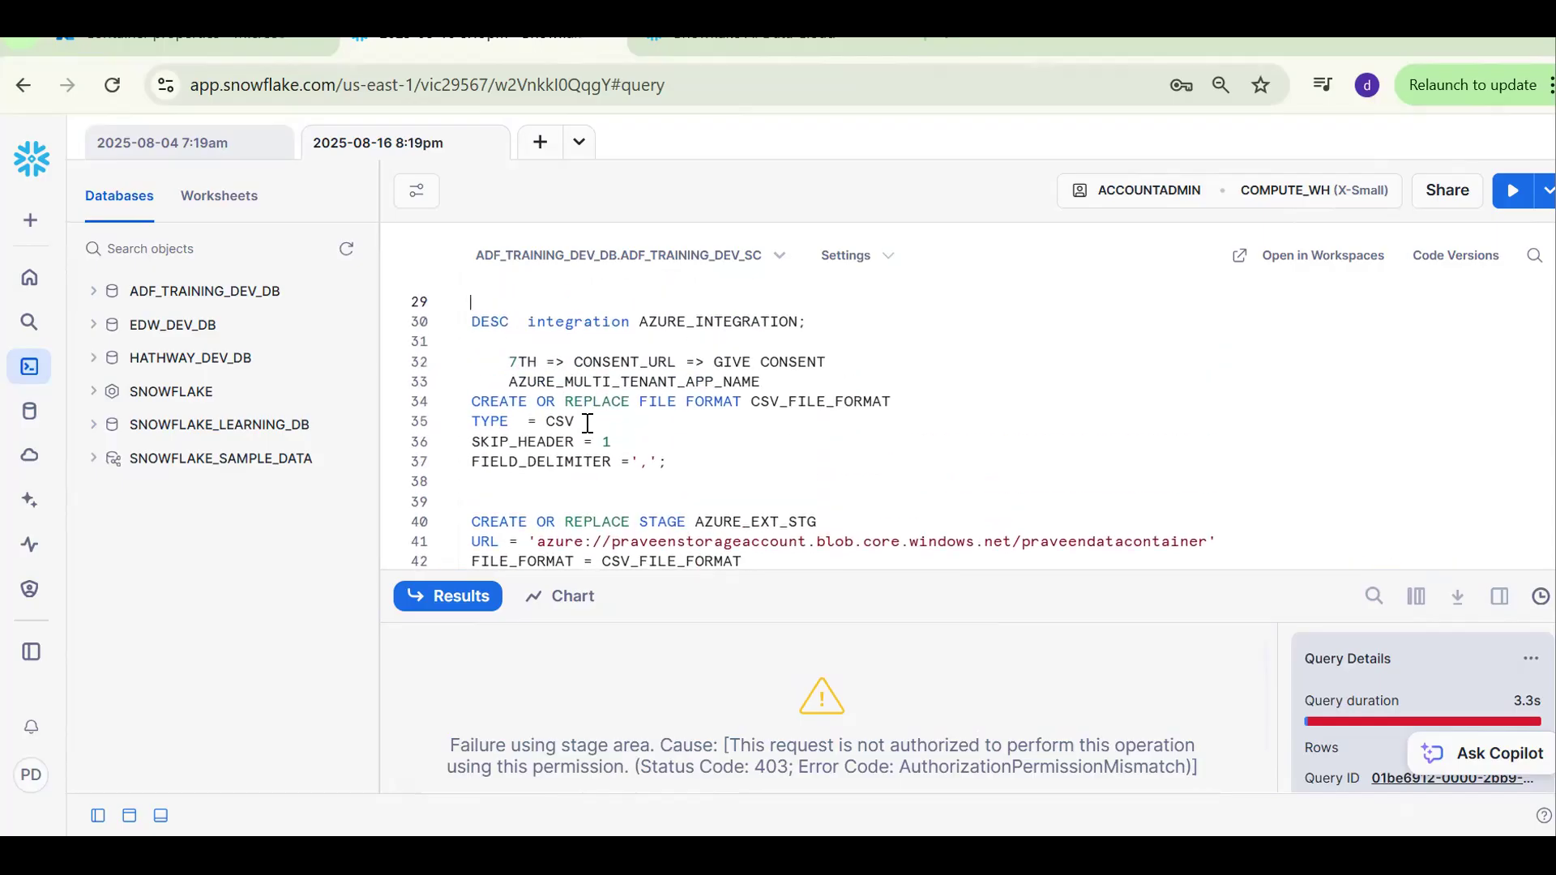
key("ctrl+Return")
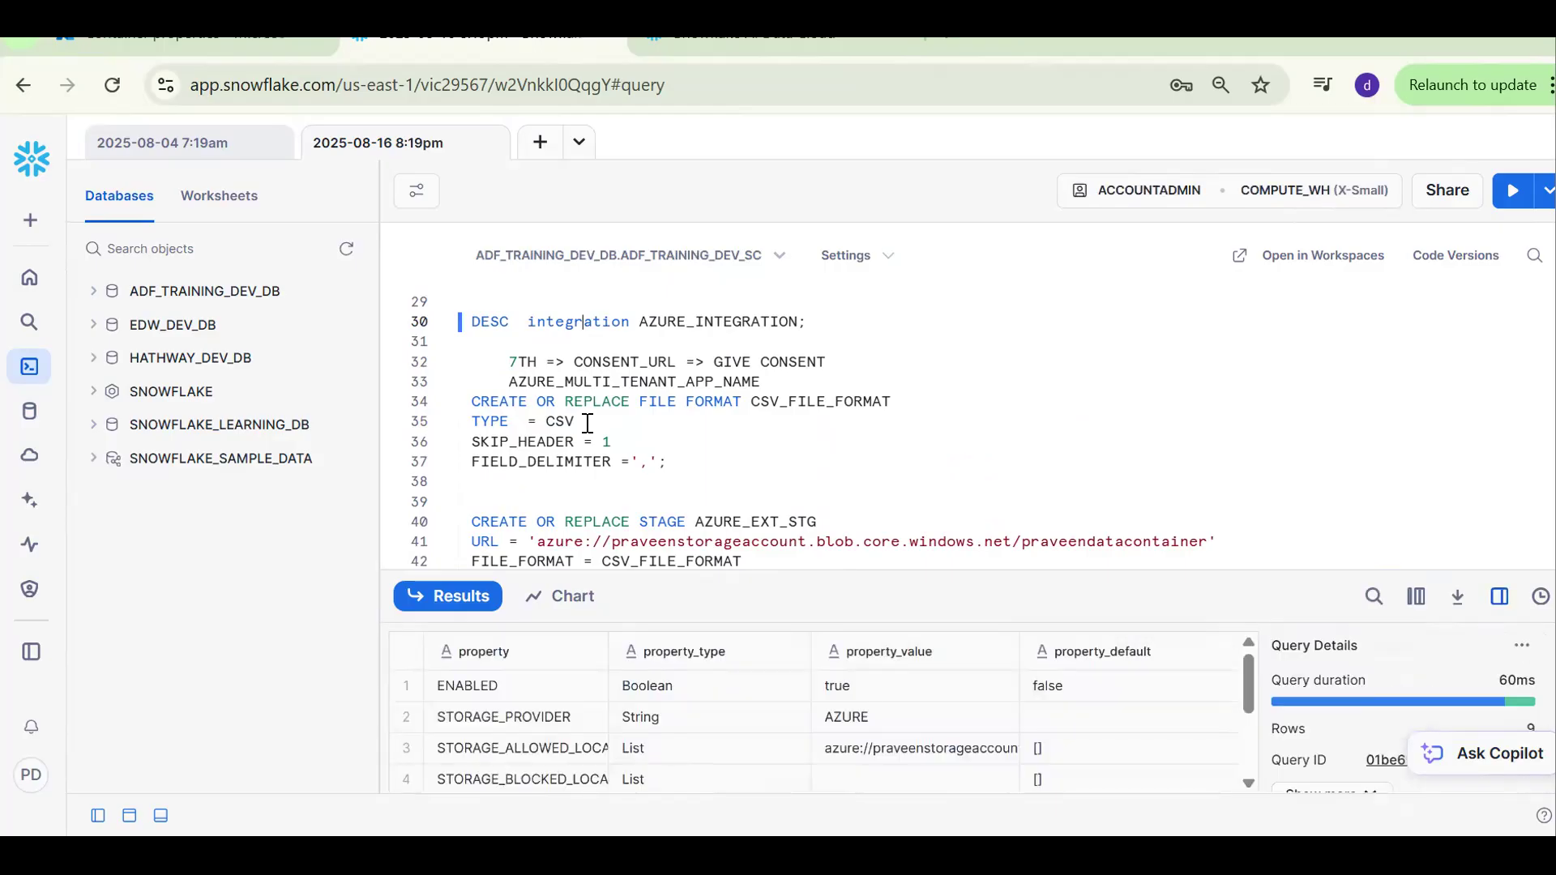
- Copy the AZURE_MULTI_TENANT_APP_NAME property value from the integration's description results
left_click(775, 754)
key("Down")
key("Down")
key("Down")
key("Down")
key("Down")
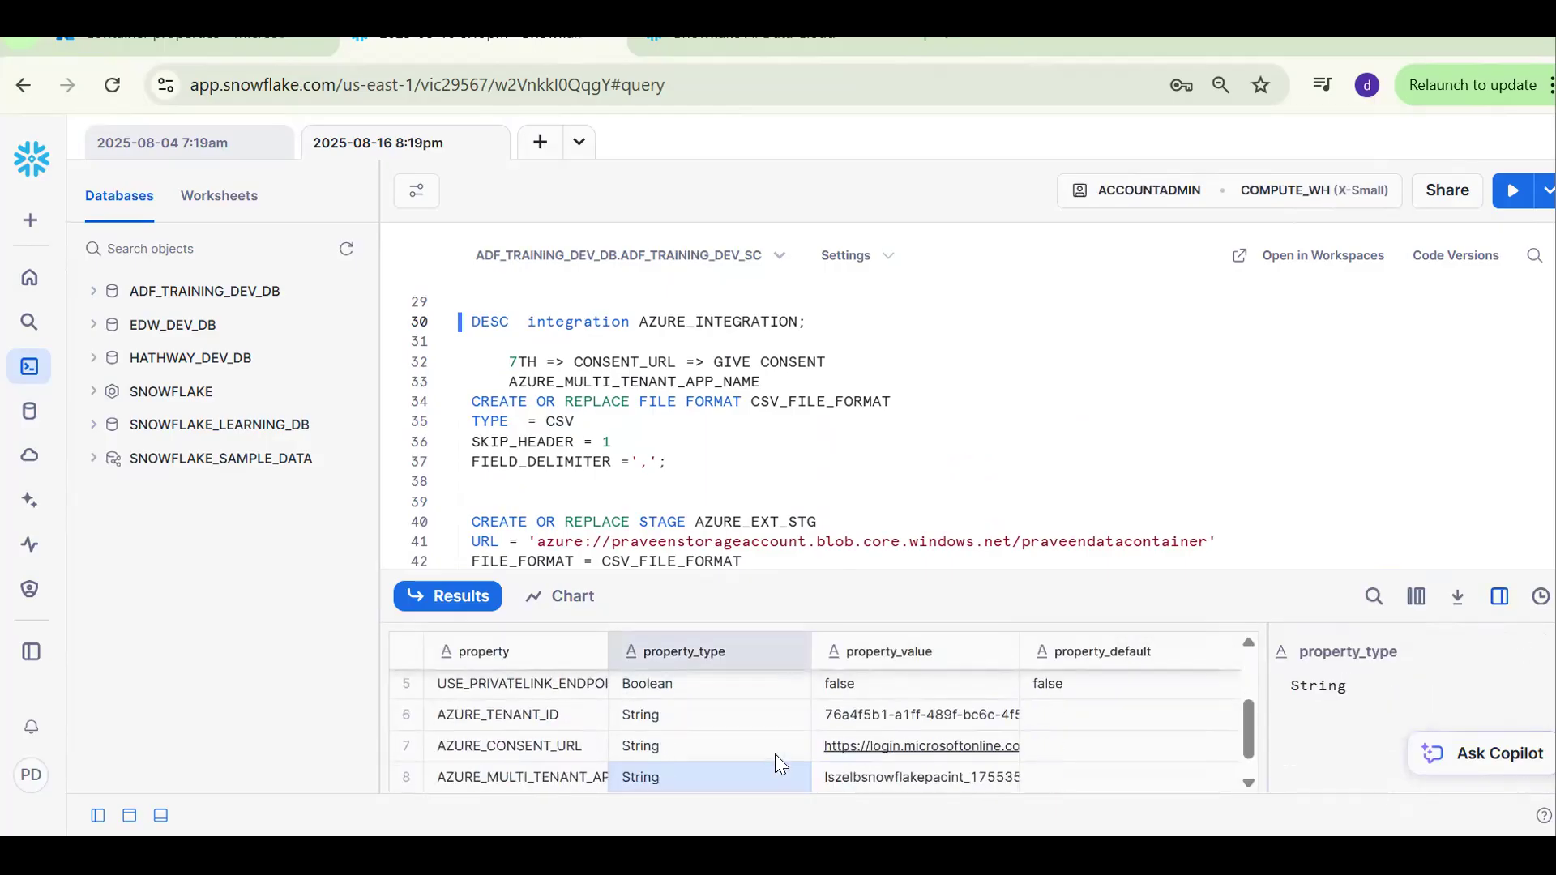
left_click(859, 777)
left_click(1491, 652)
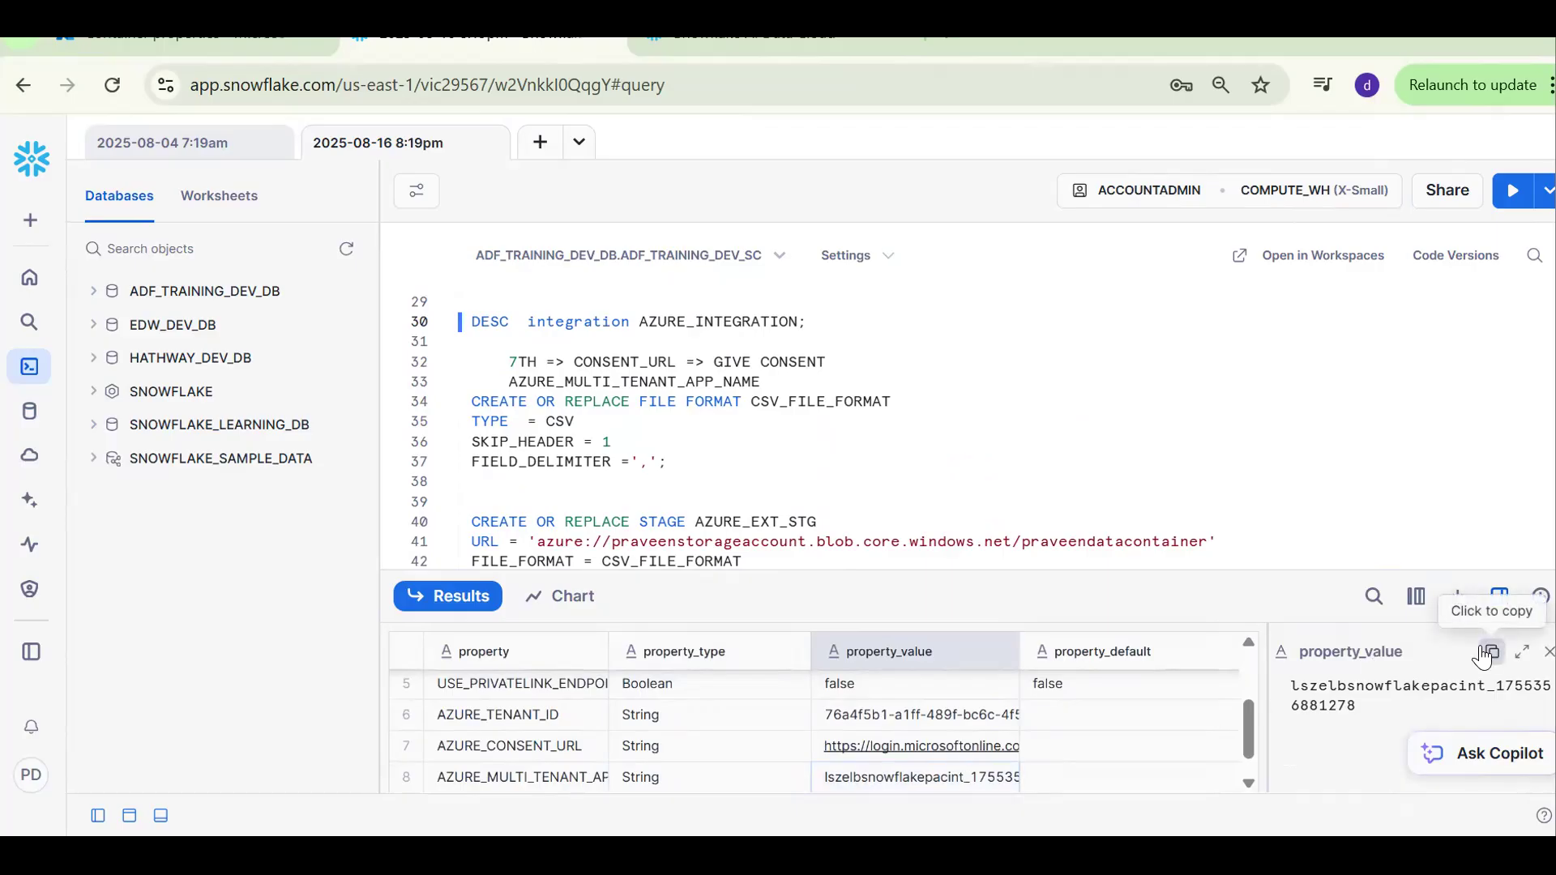
- Switch to the Azure portal and open the praveendatacontainer container of the praveenstorageaccount storage account
left_click(202, 47)
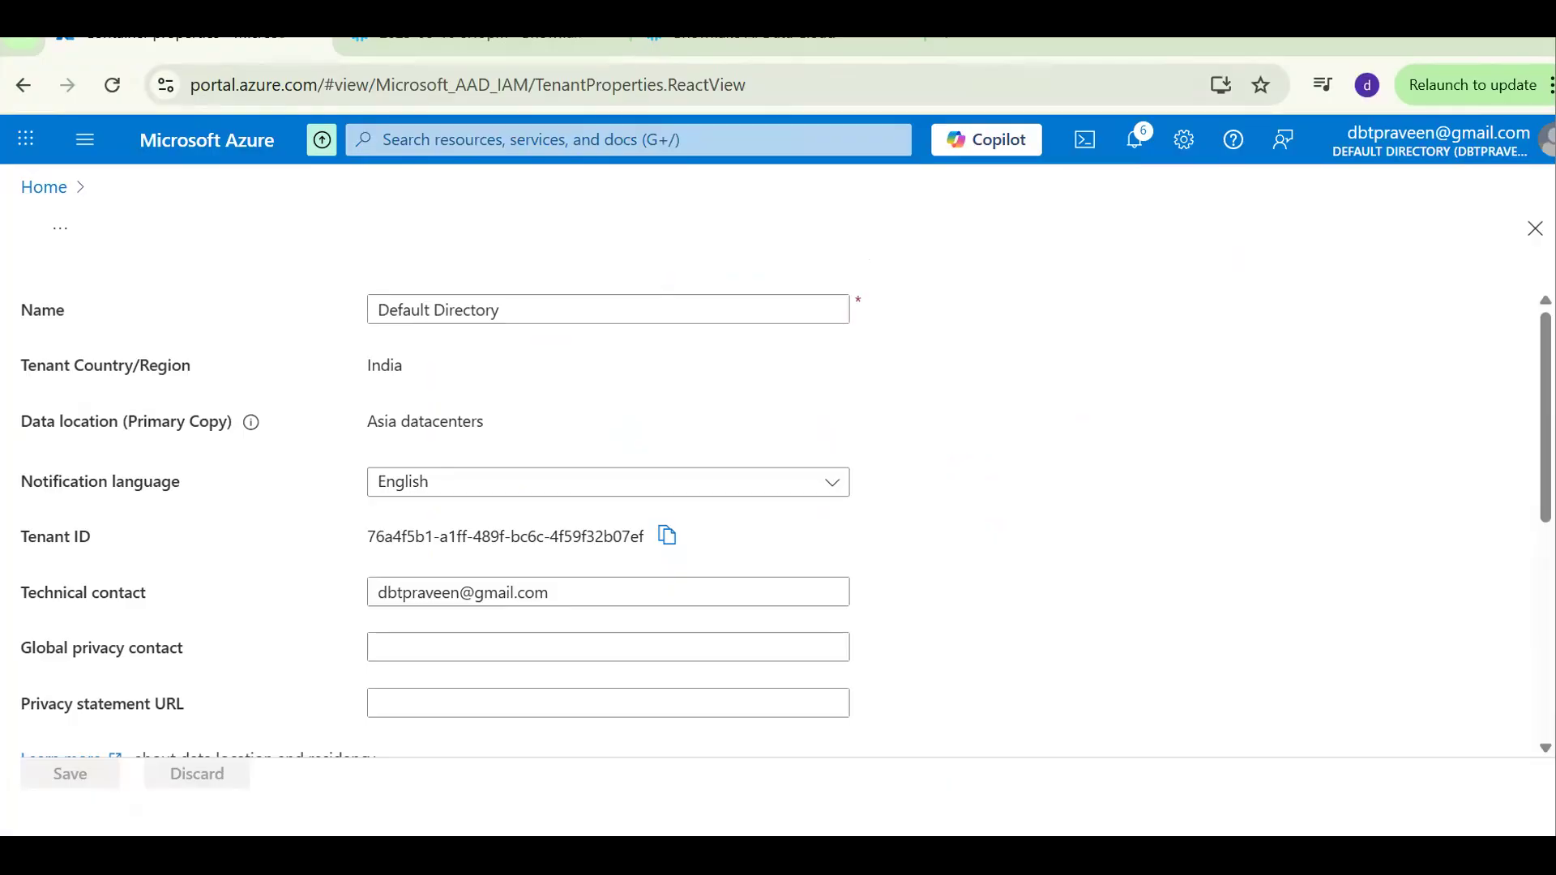
left_click(1535, 229)
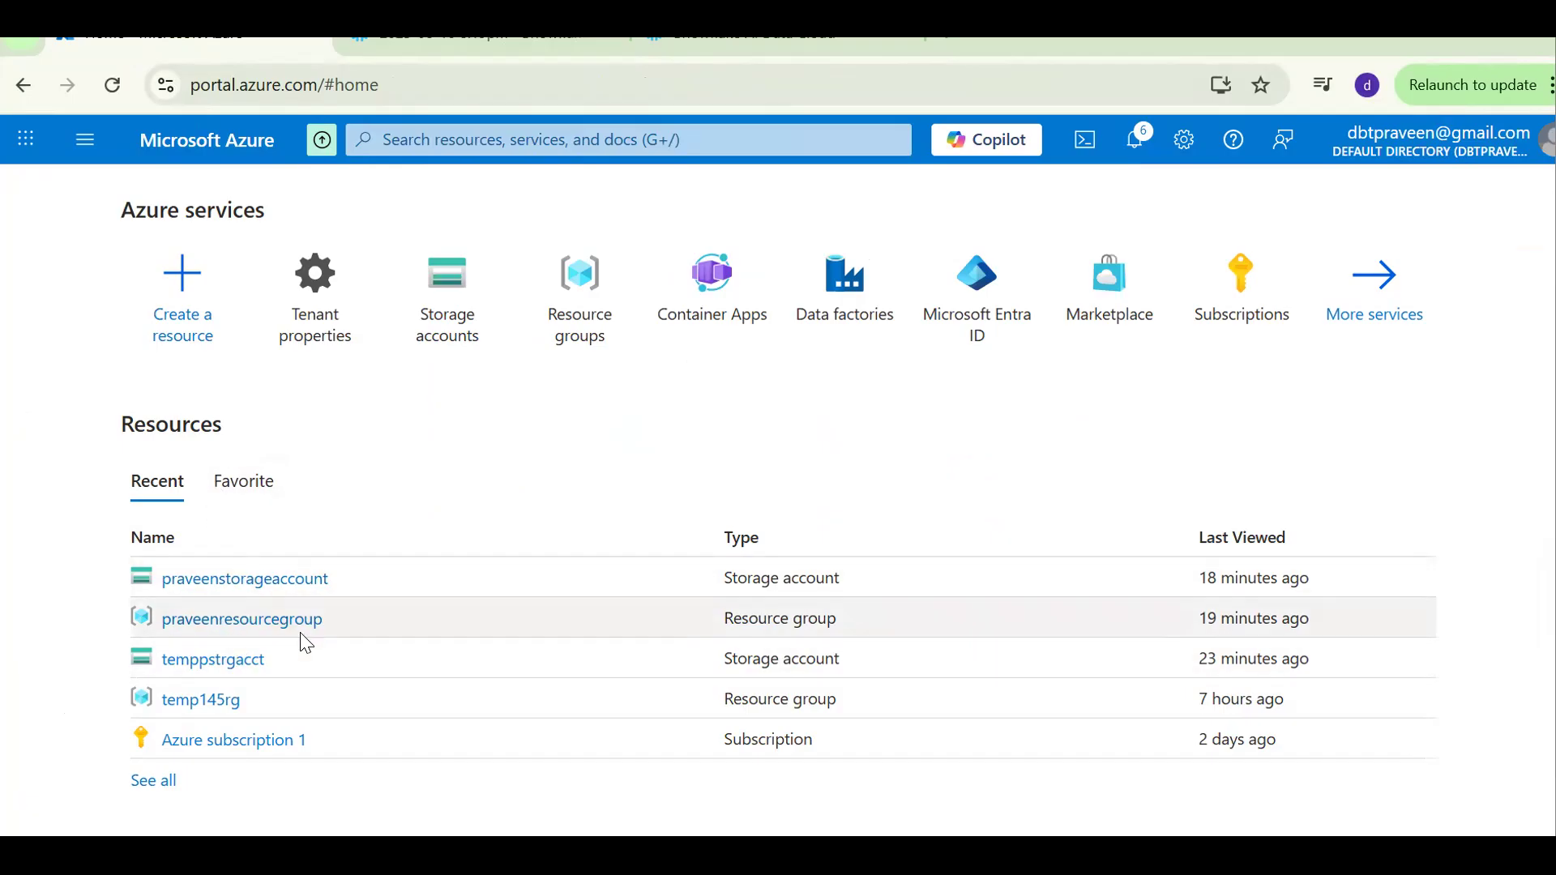
left_click(223, 585)
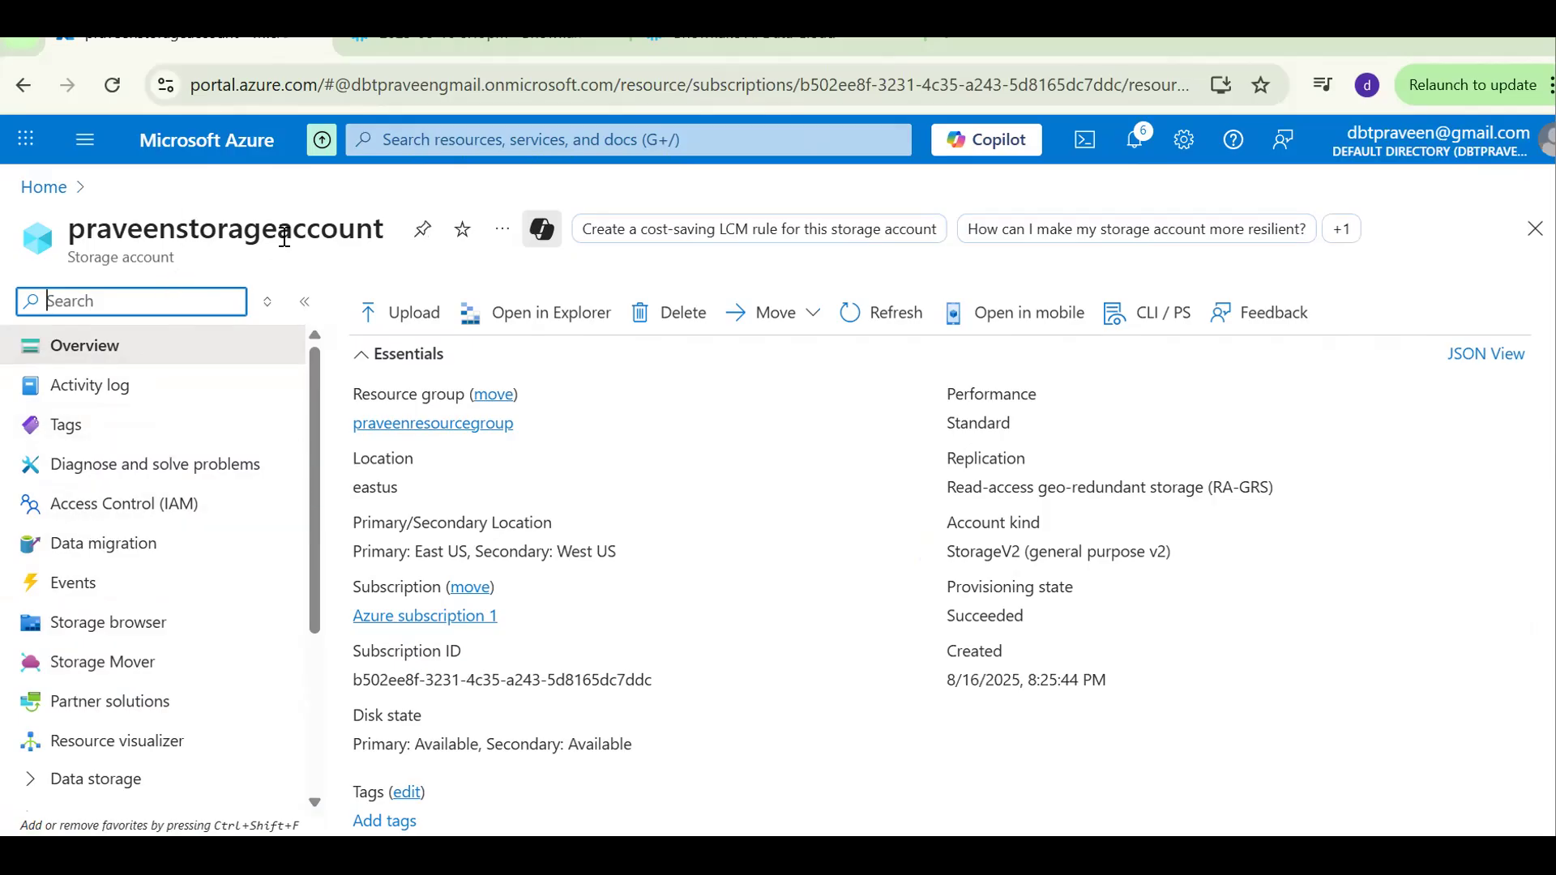
type("CON")
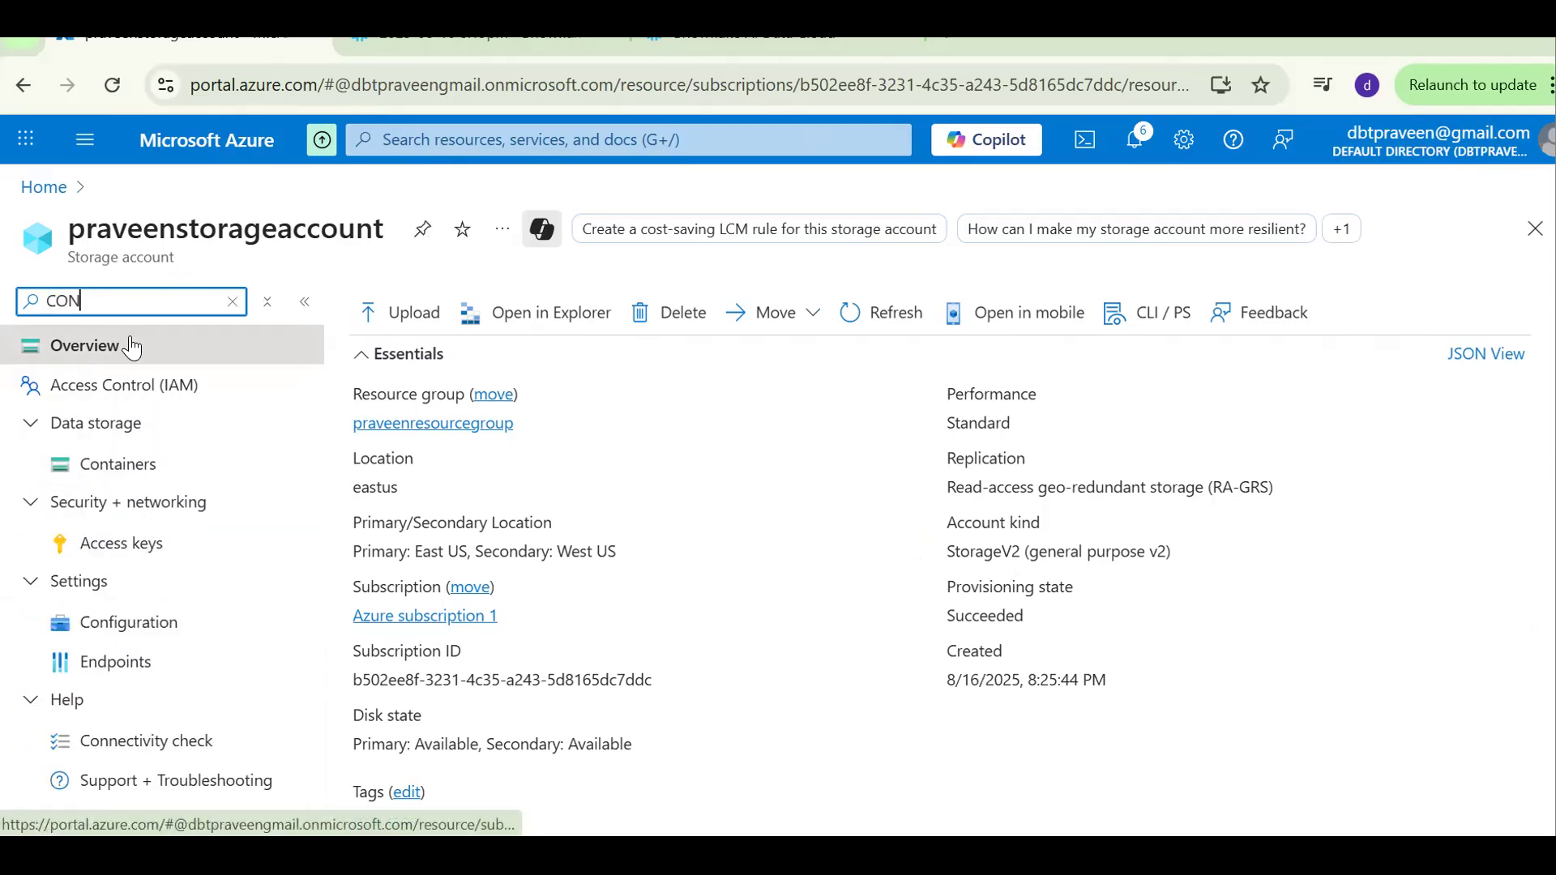
left_click(113, 460)
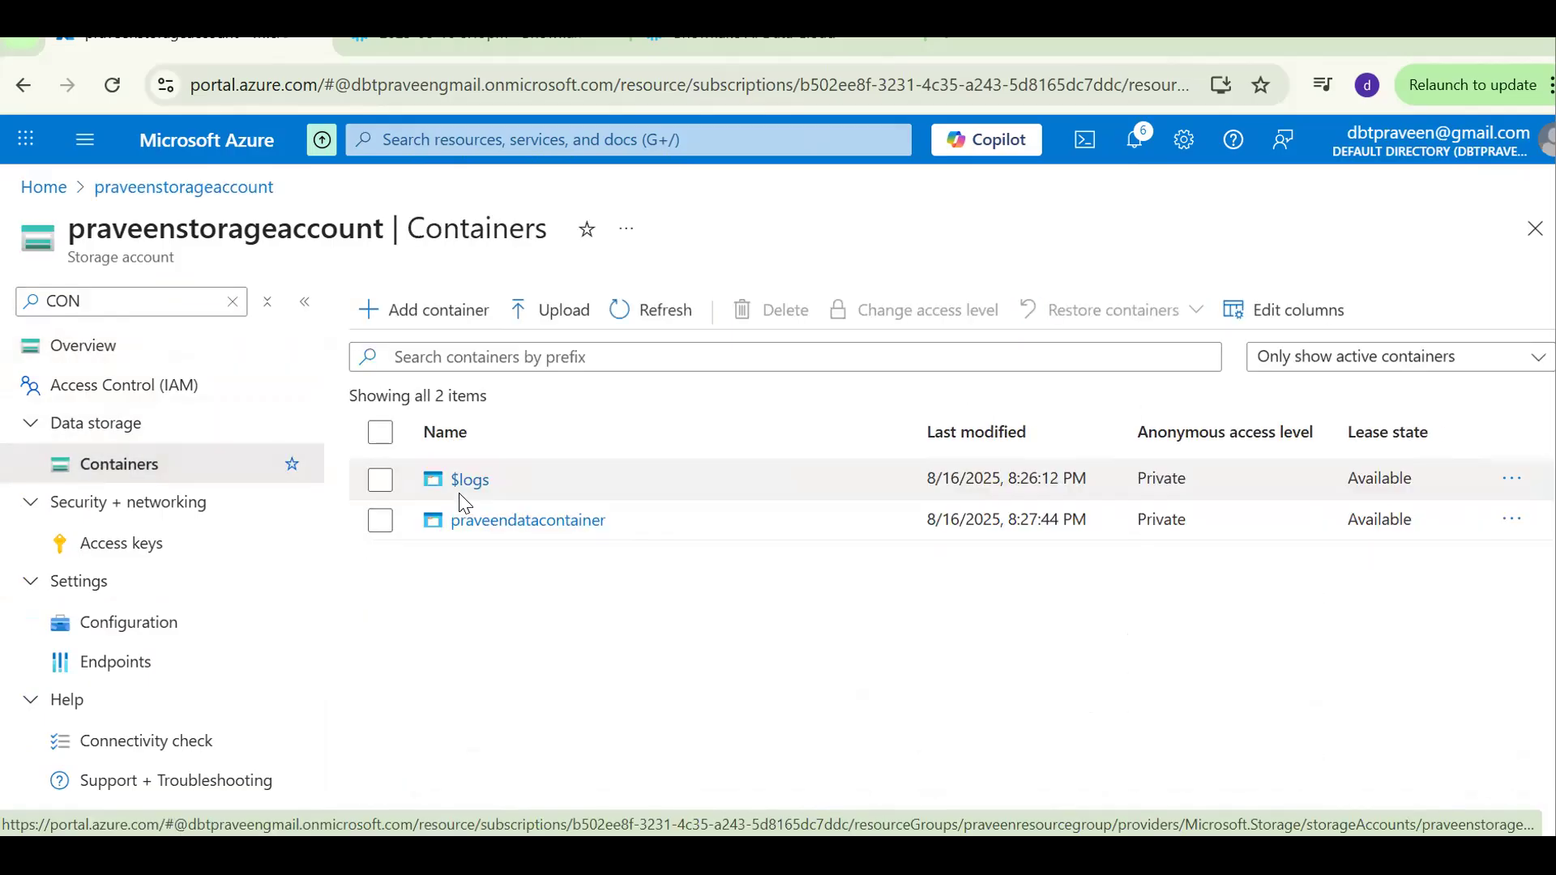
left_click(459, 523)
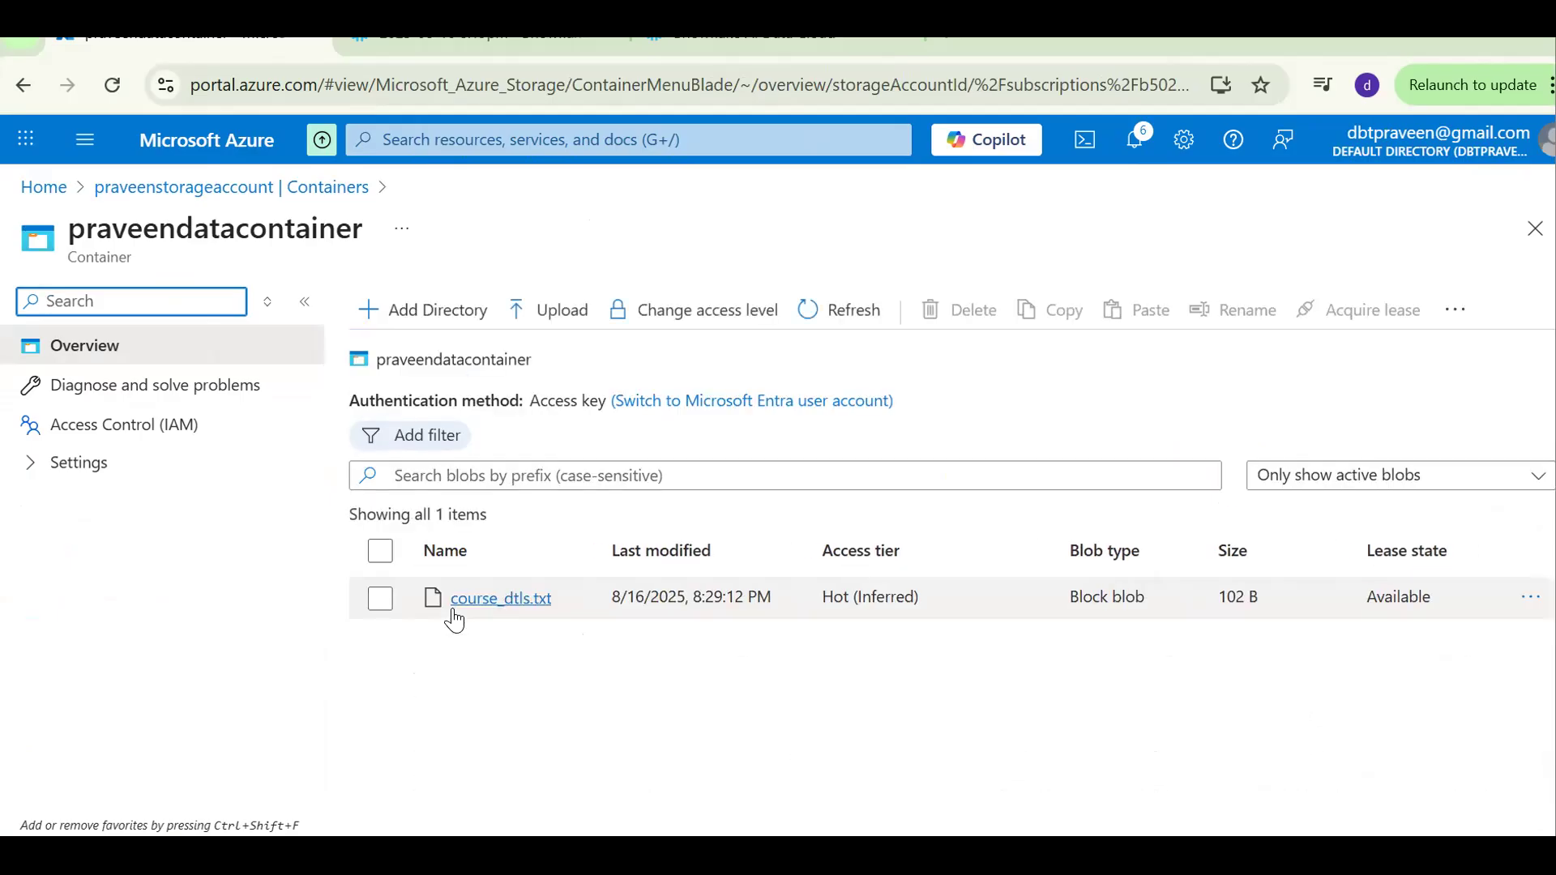
- Return to the storage account and show the role assignments in its Access Control (IAM)
left_click(194, 191)
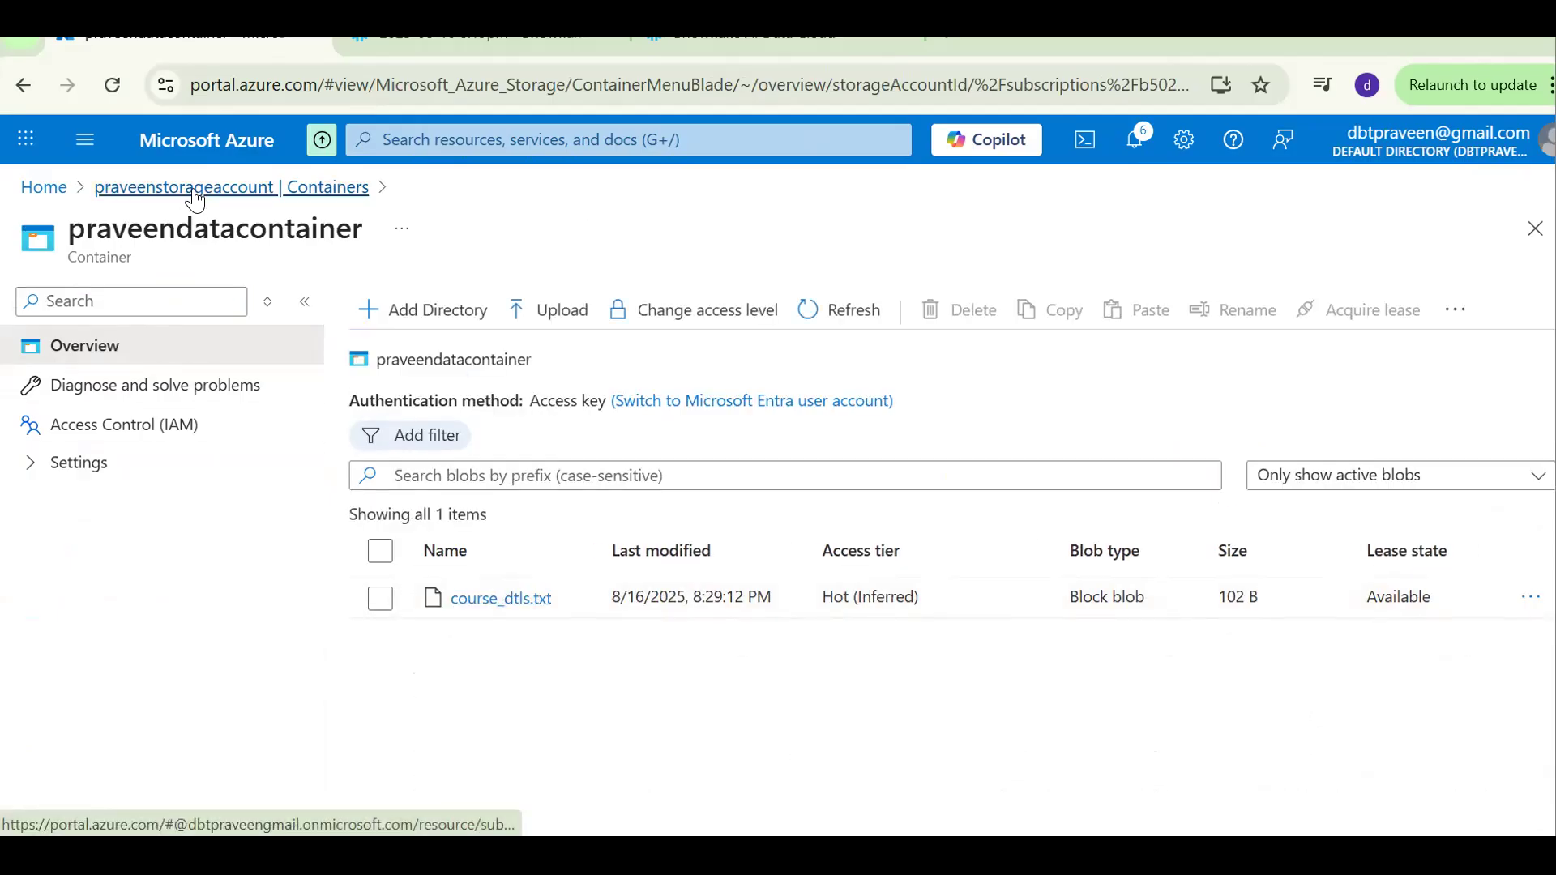
double_click(124, 306)
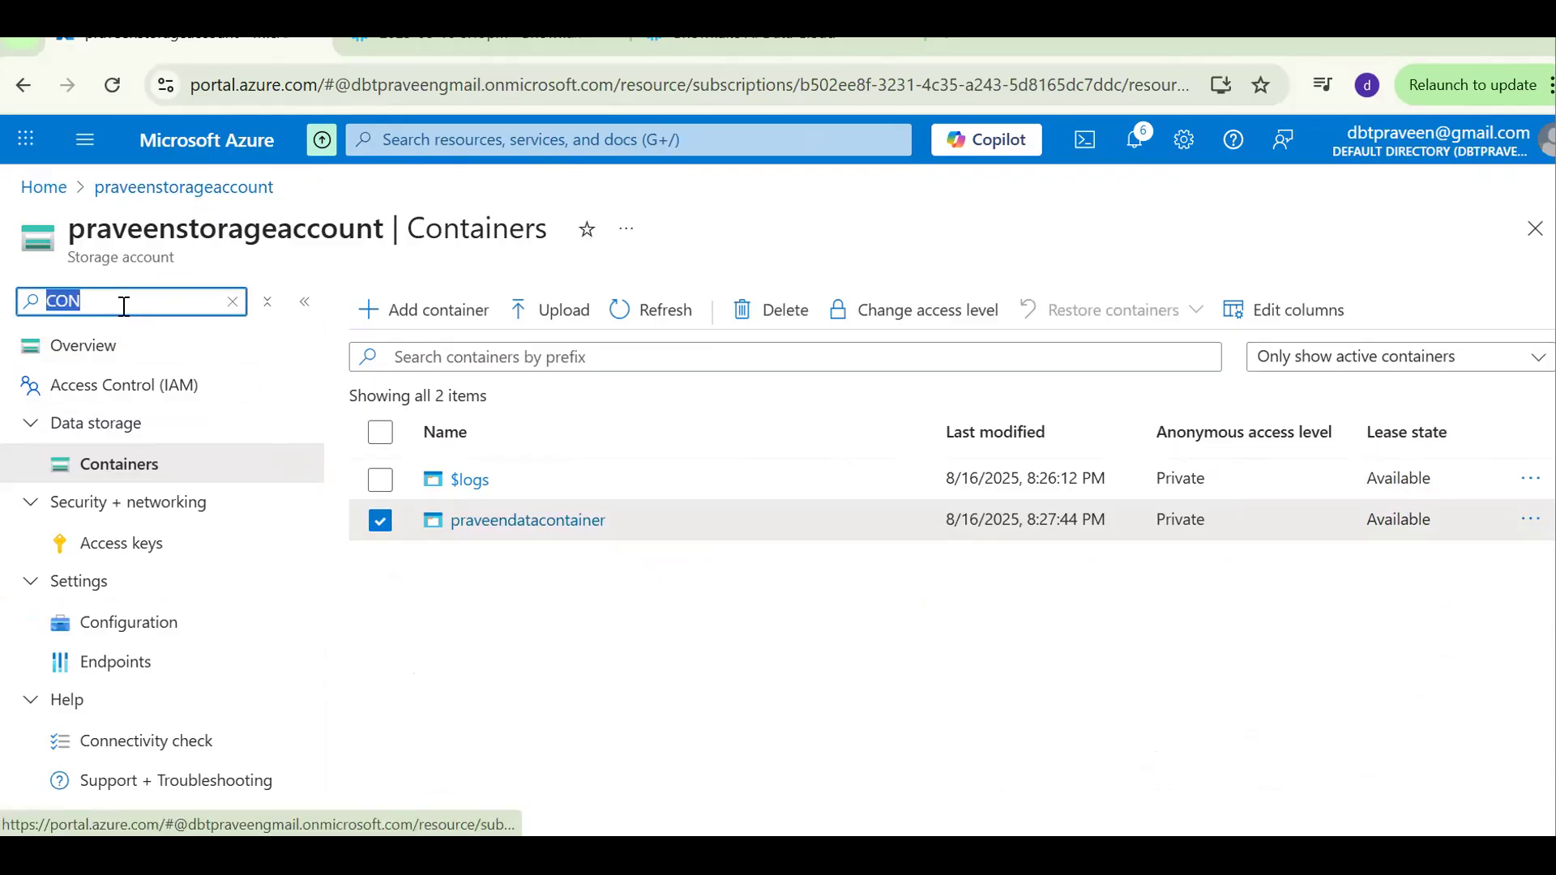
key("BackSpace")
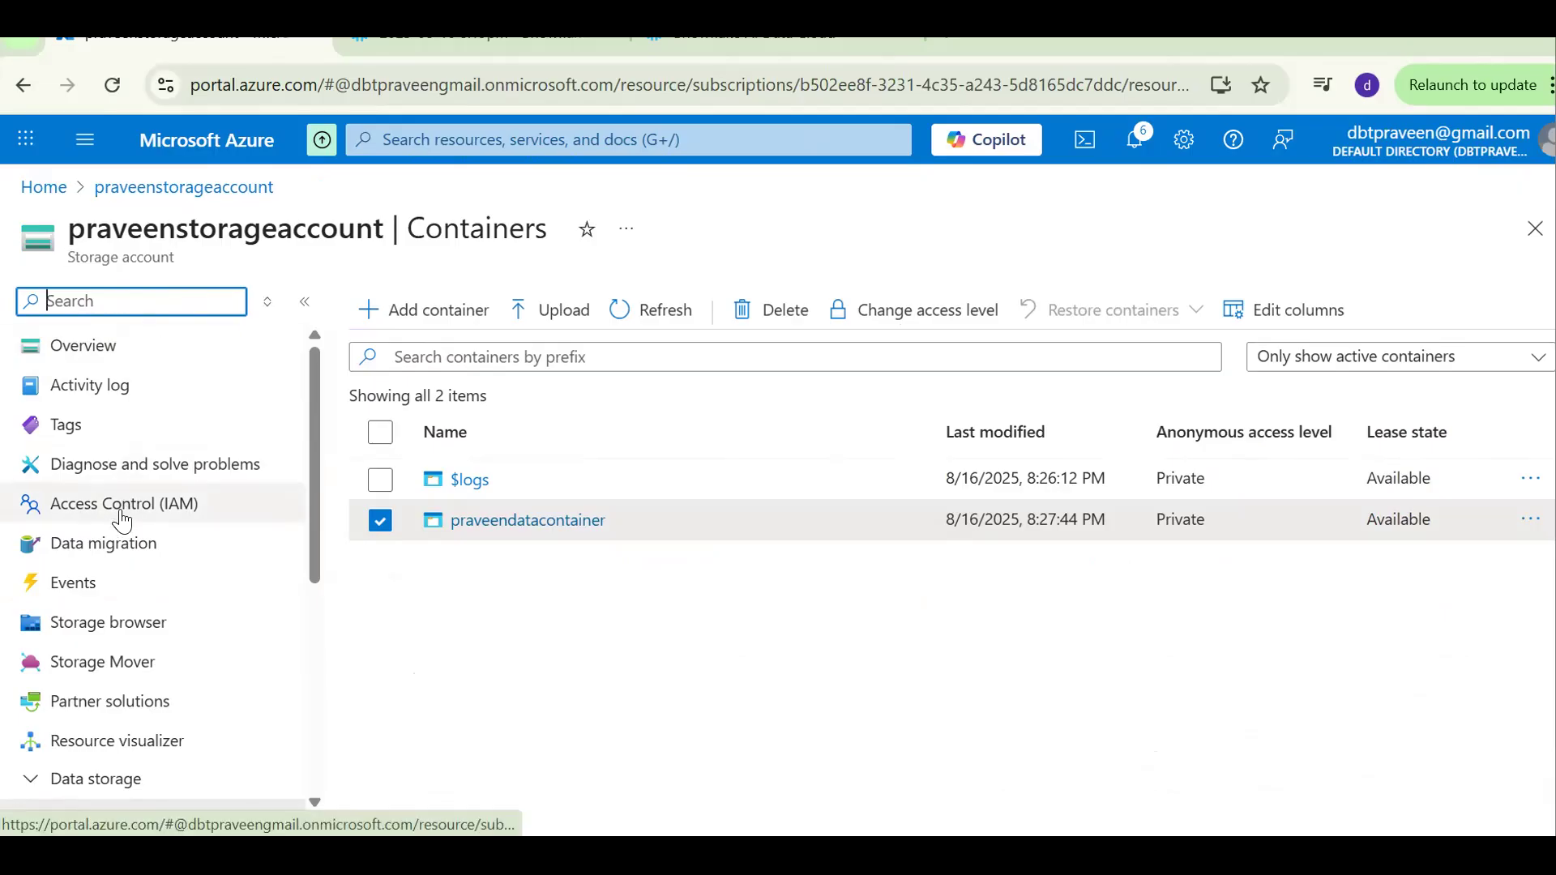
left_click(123, 521)
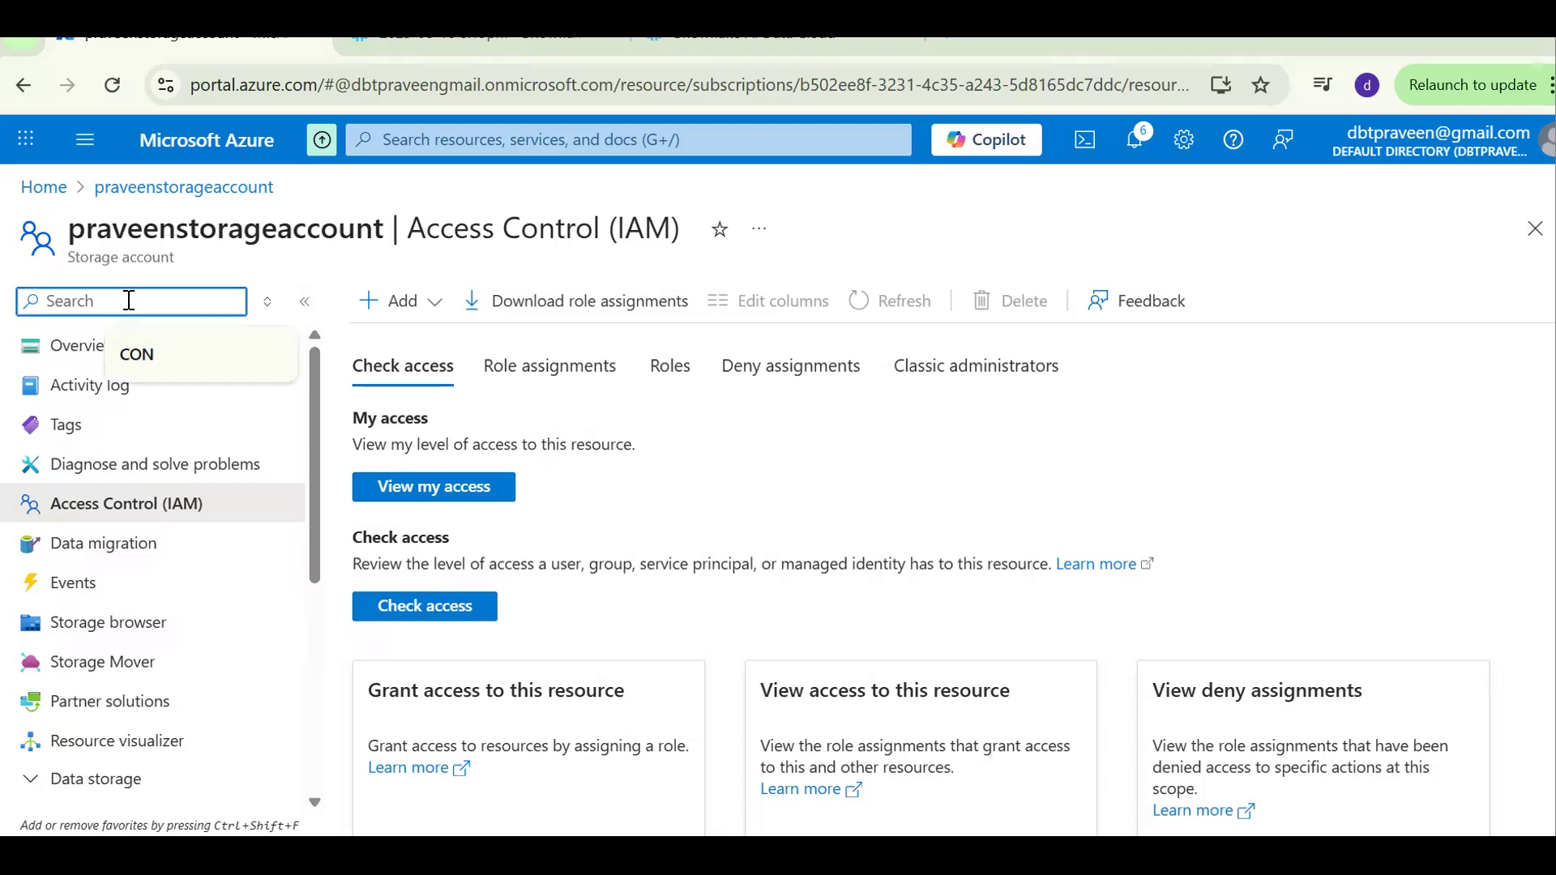
left_click(103, 515)
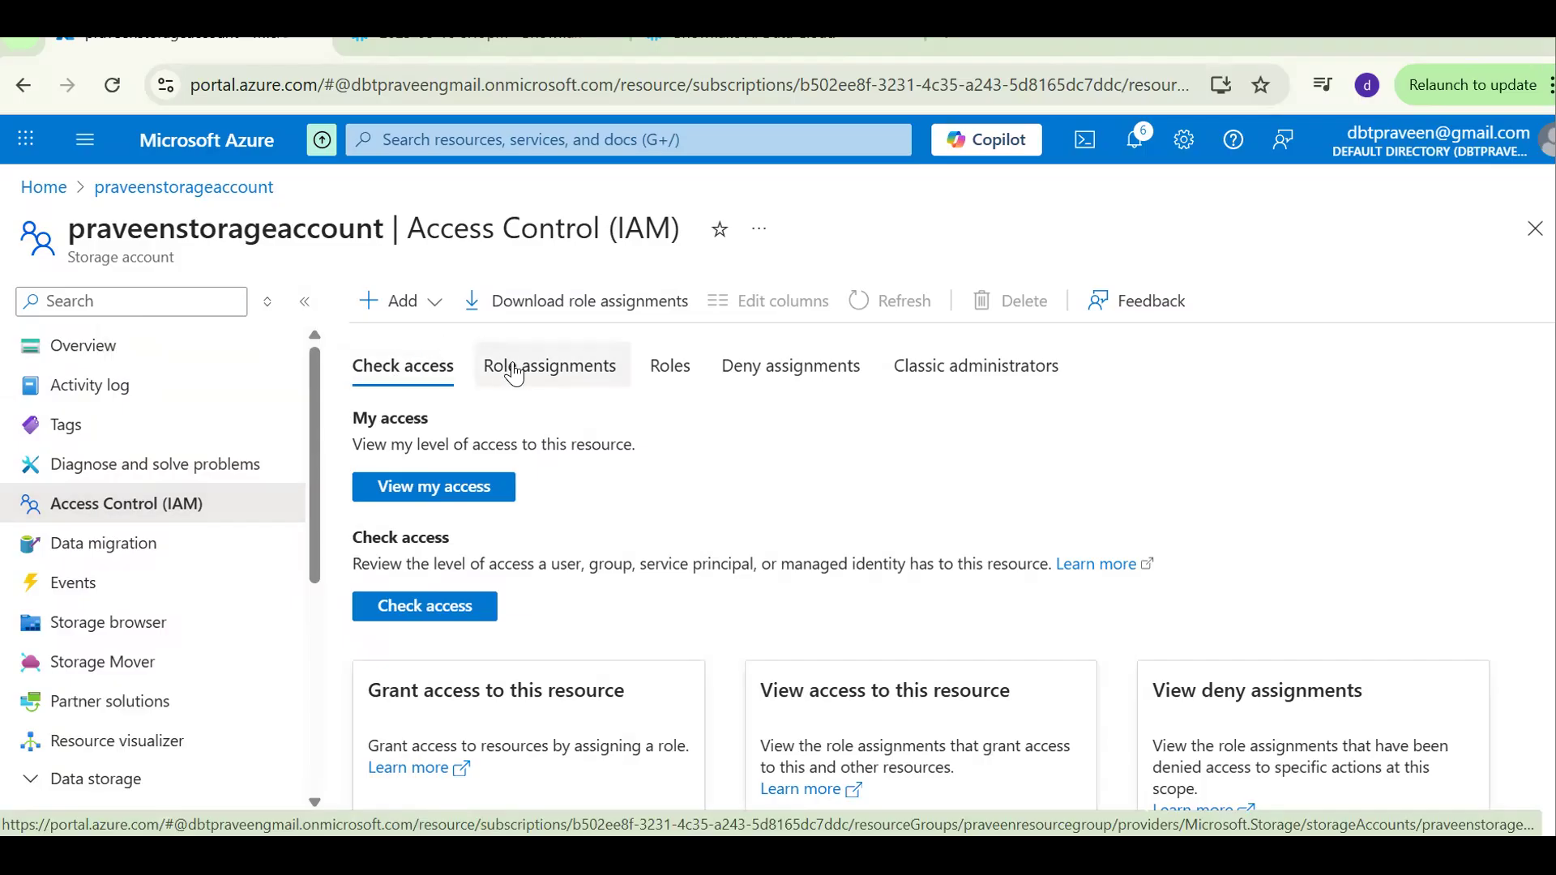
left_click(515, 374)
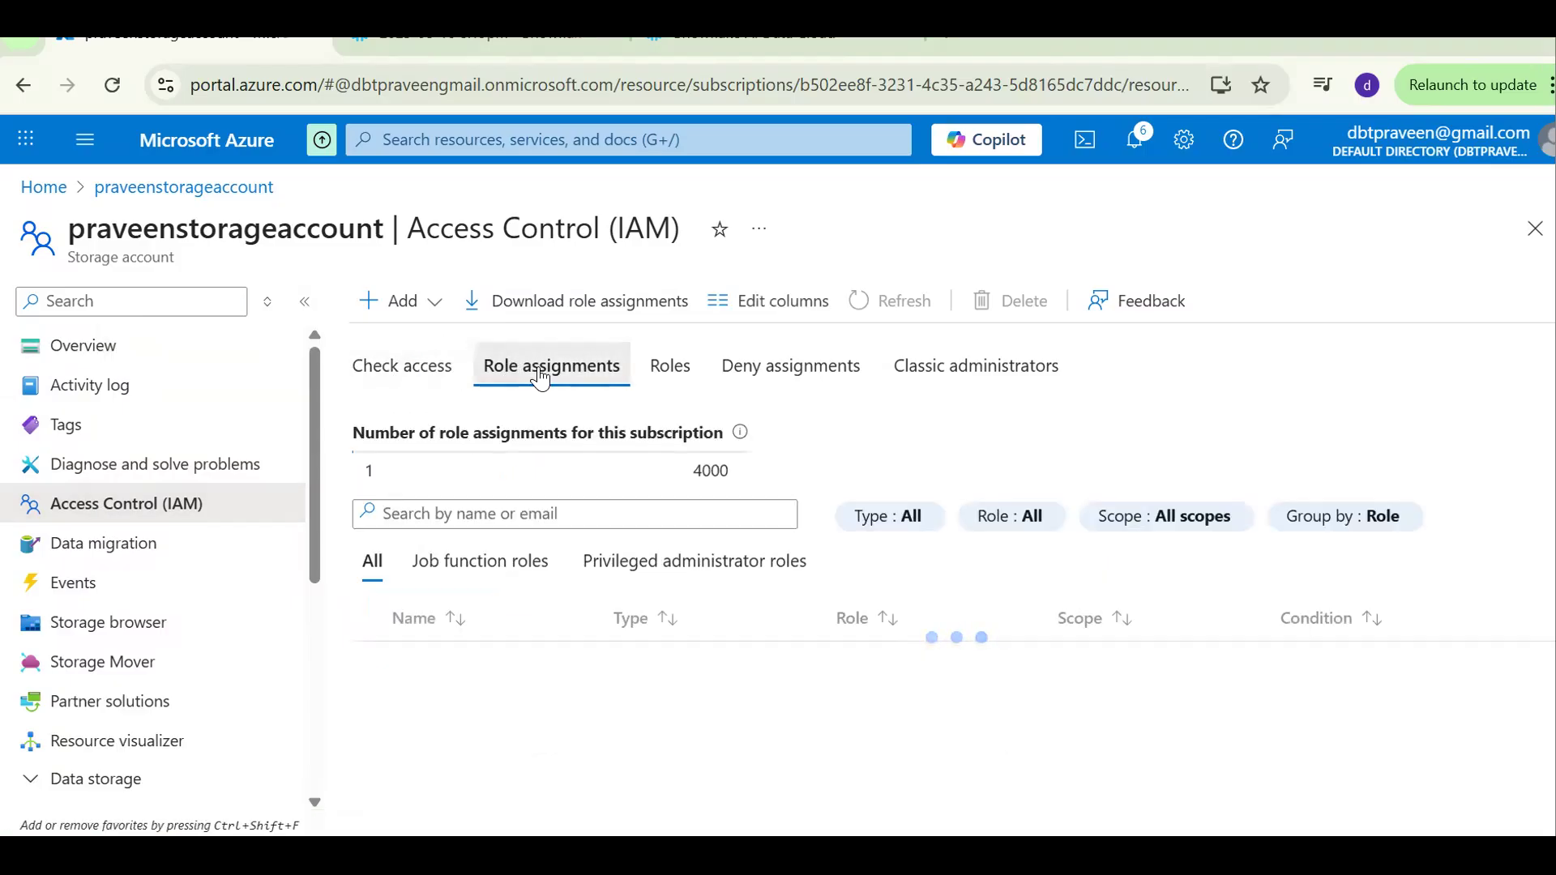
- Start a new role assignment, search the roles for STORAGE BLOB, pick Storage Blob Data Contributor and continue to the members
left_click(404, 303)
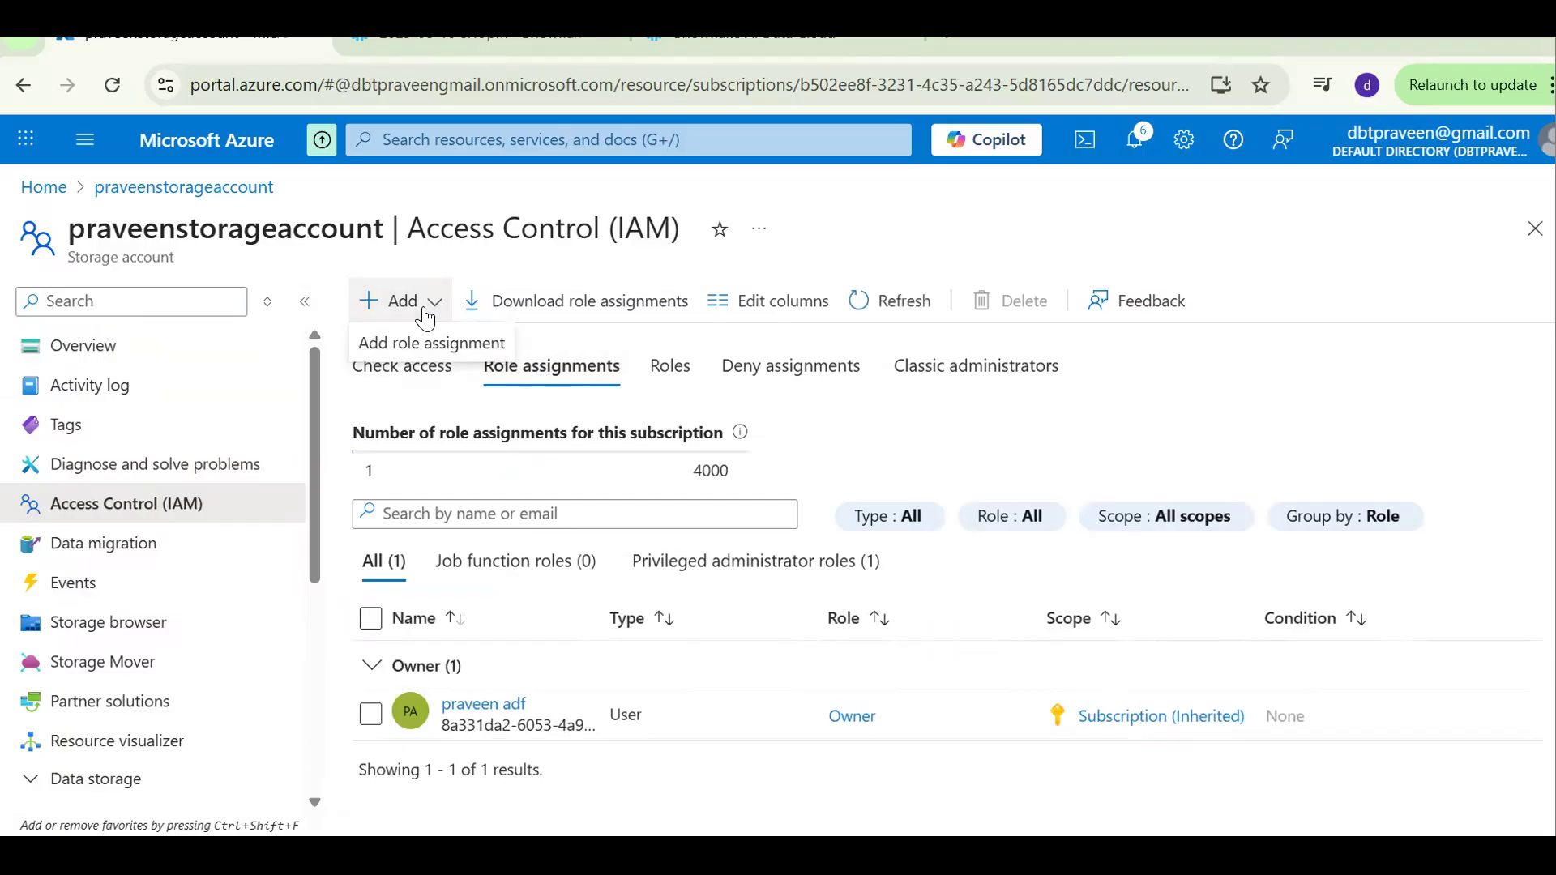
left_click(429, 350)
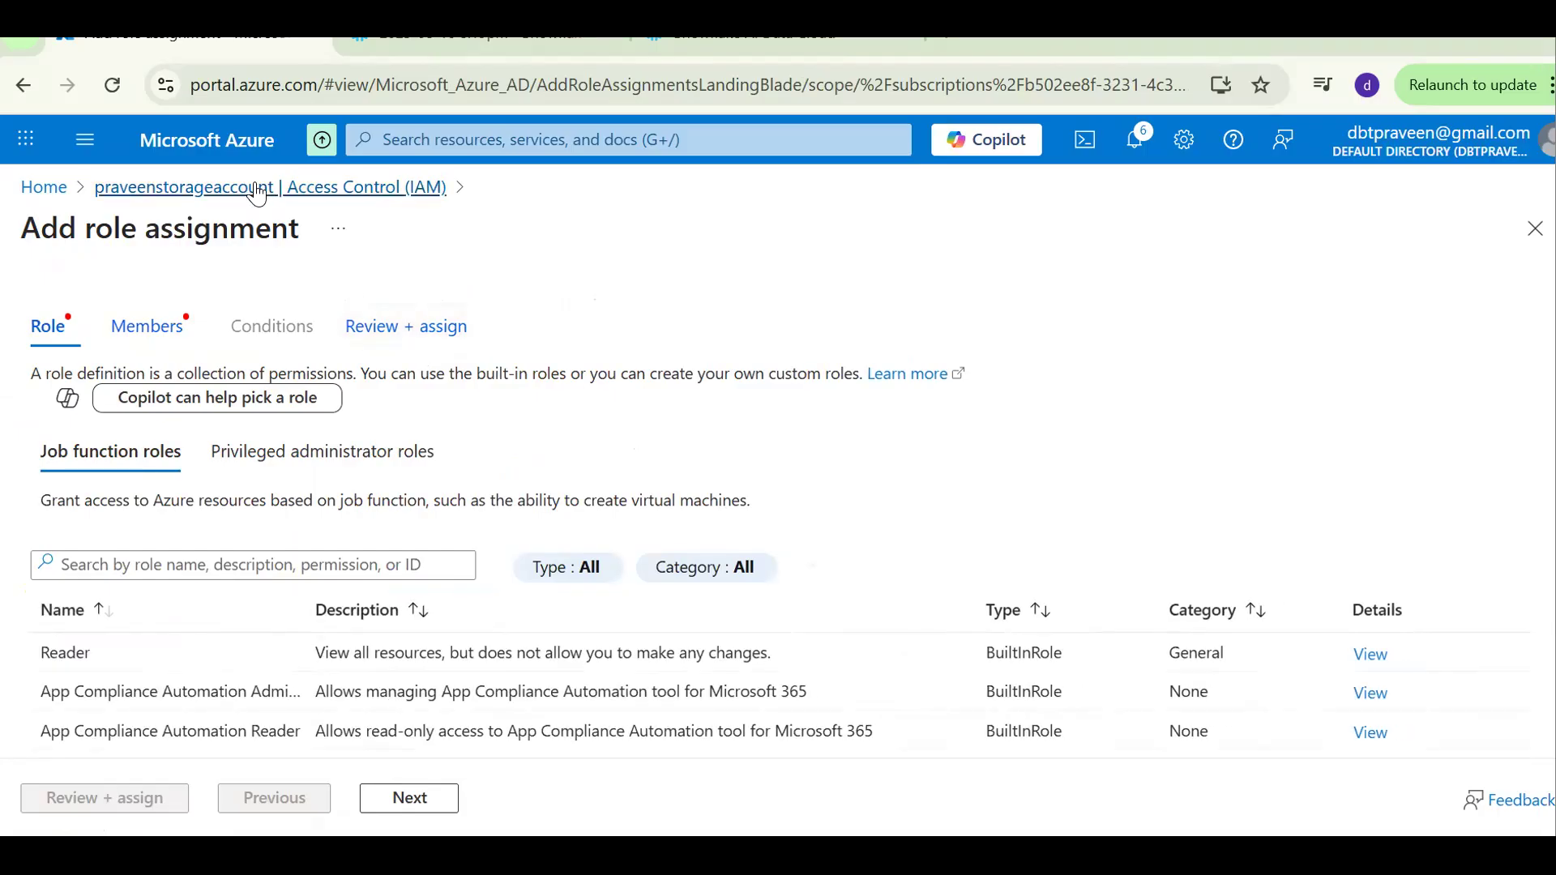
left_click(204, 190)
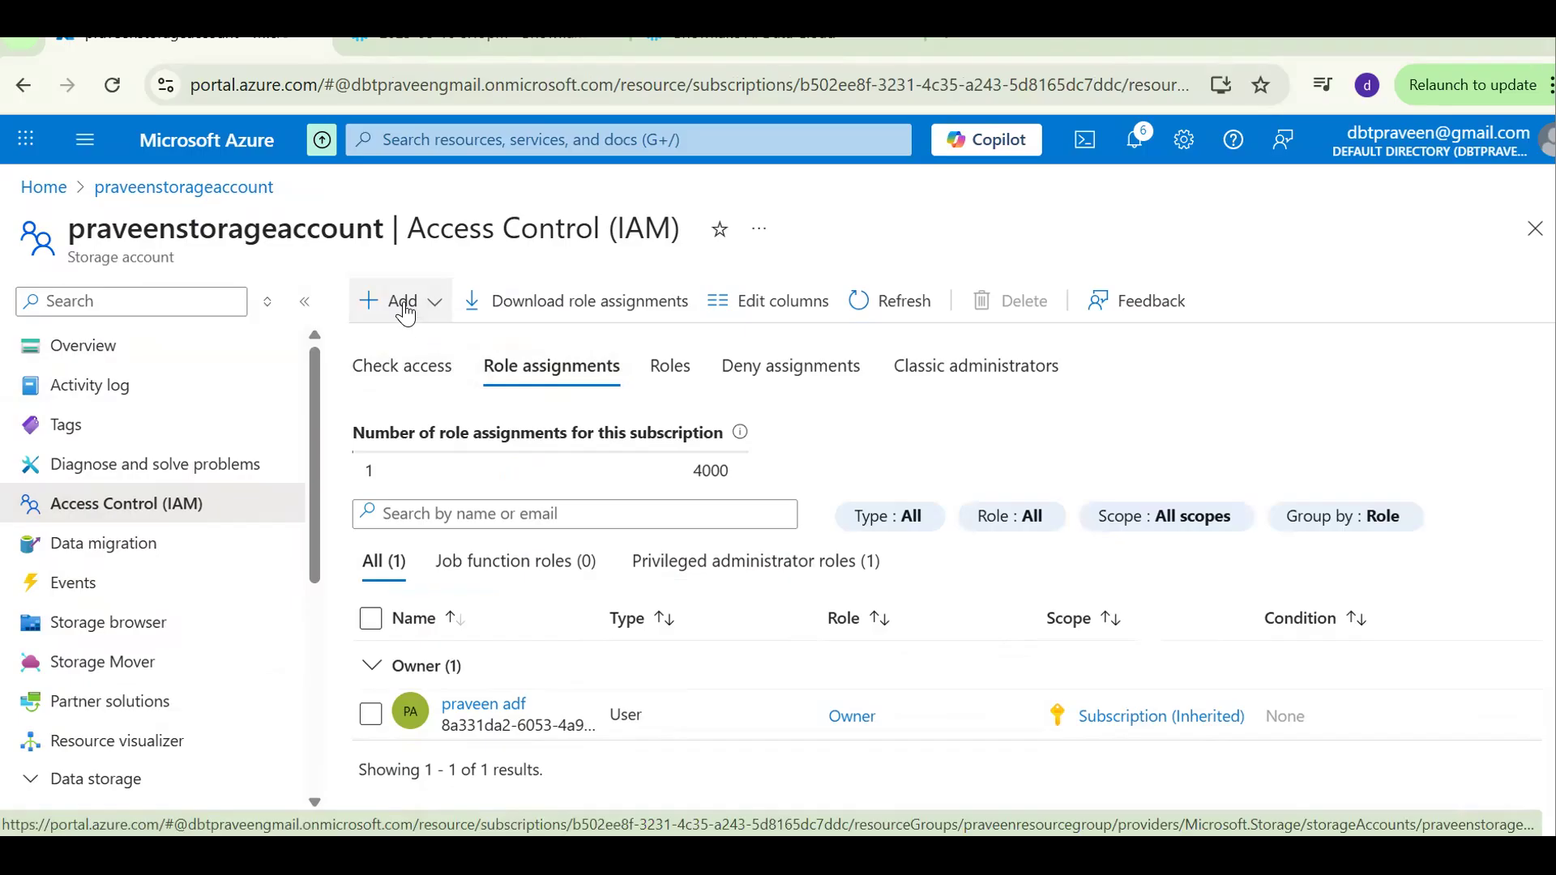
left_click(413, 349)
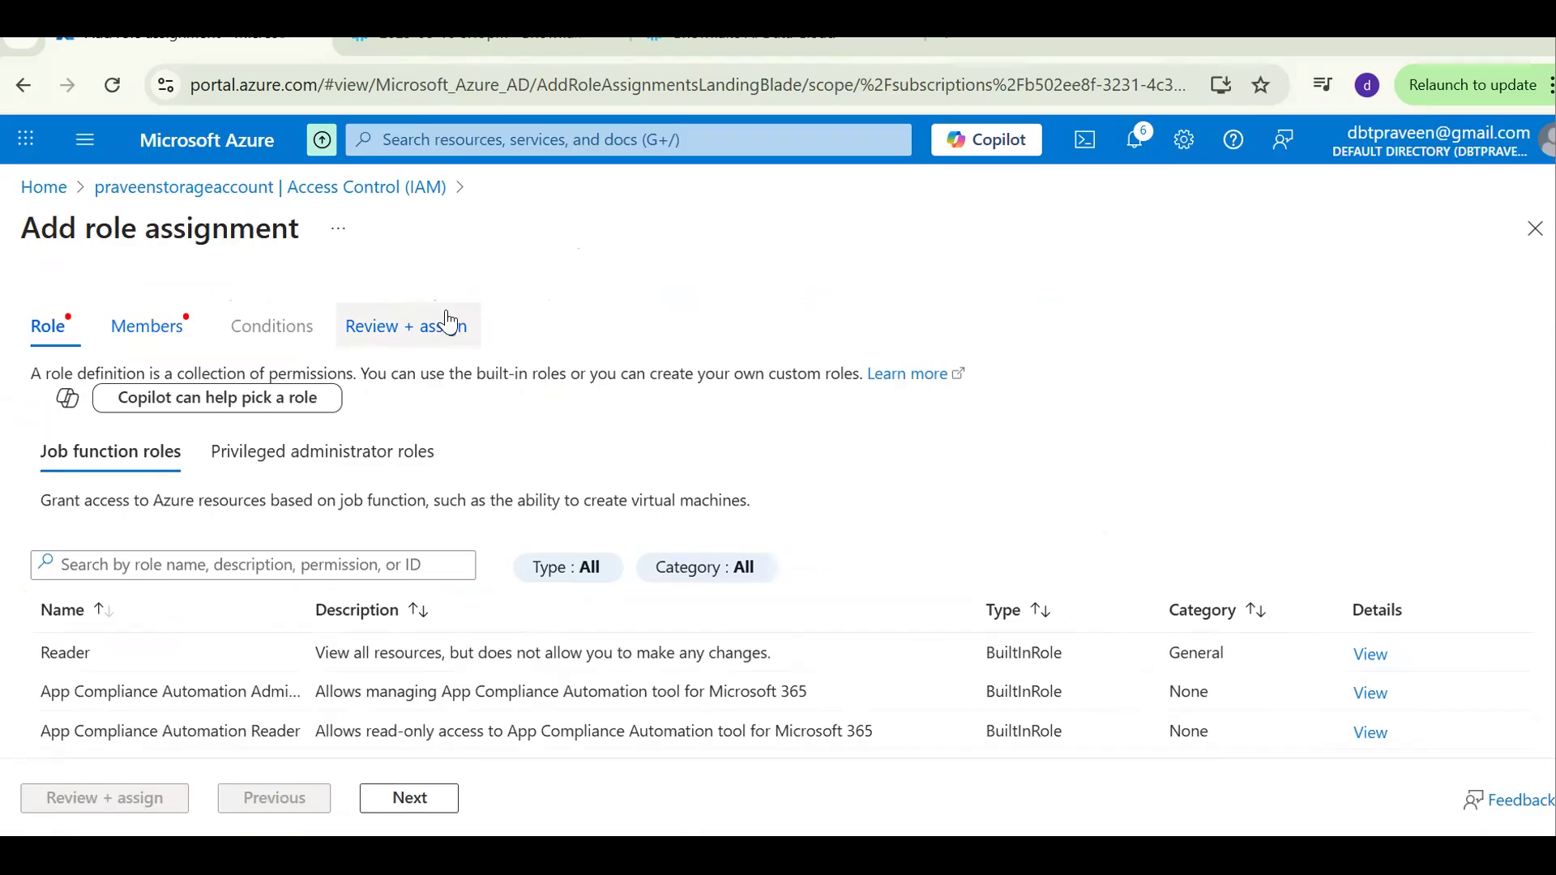
left_click(174, 569)
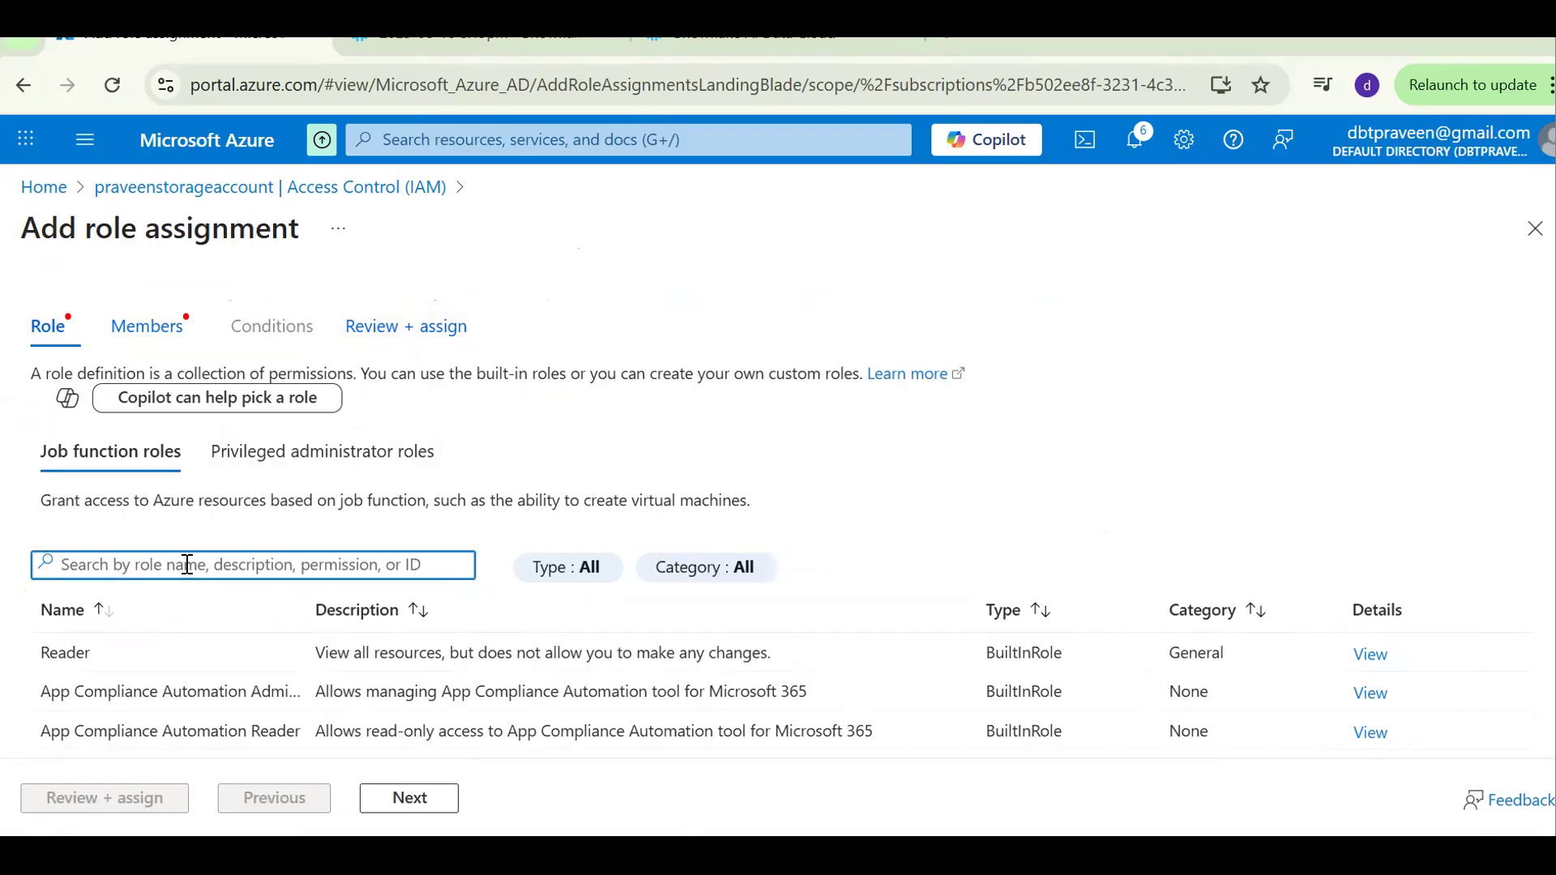
type("STORAGE BLOB")
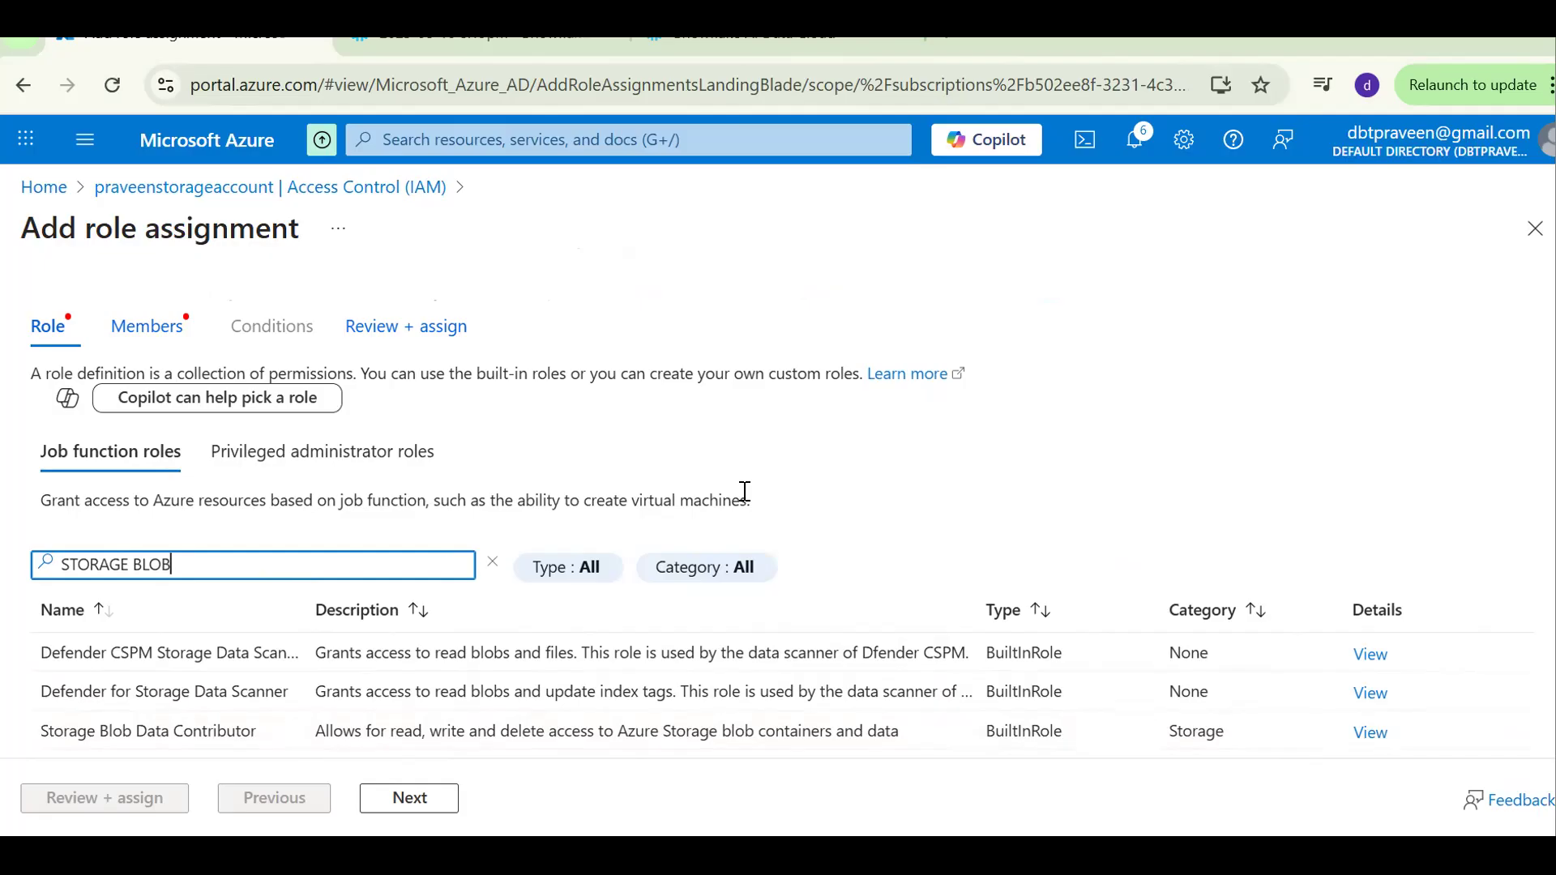
key("alt+Tab")
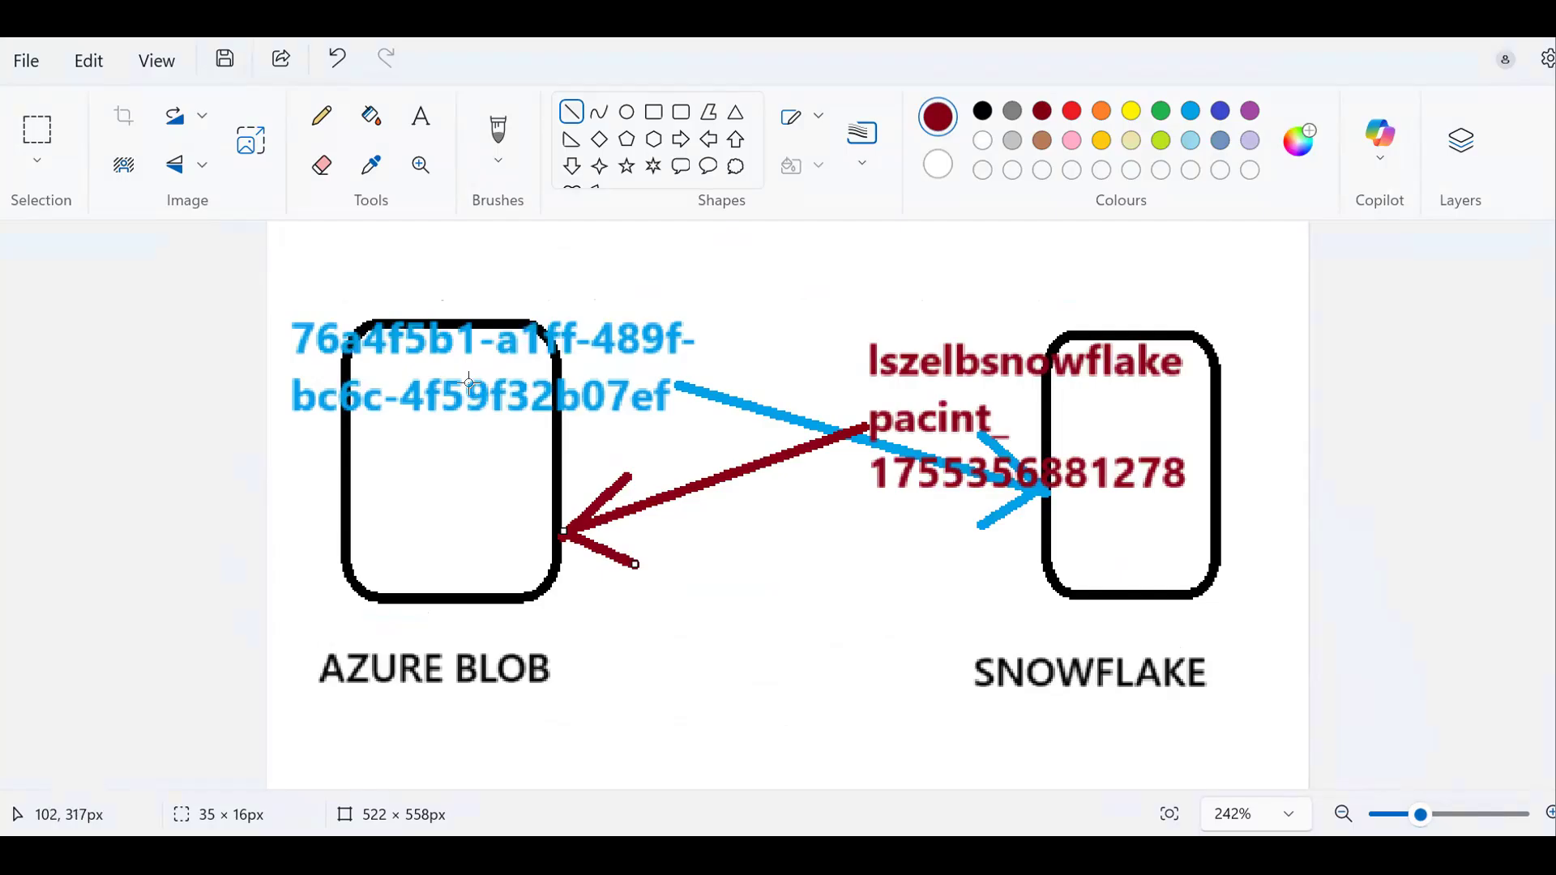
left_click(1069, 855)
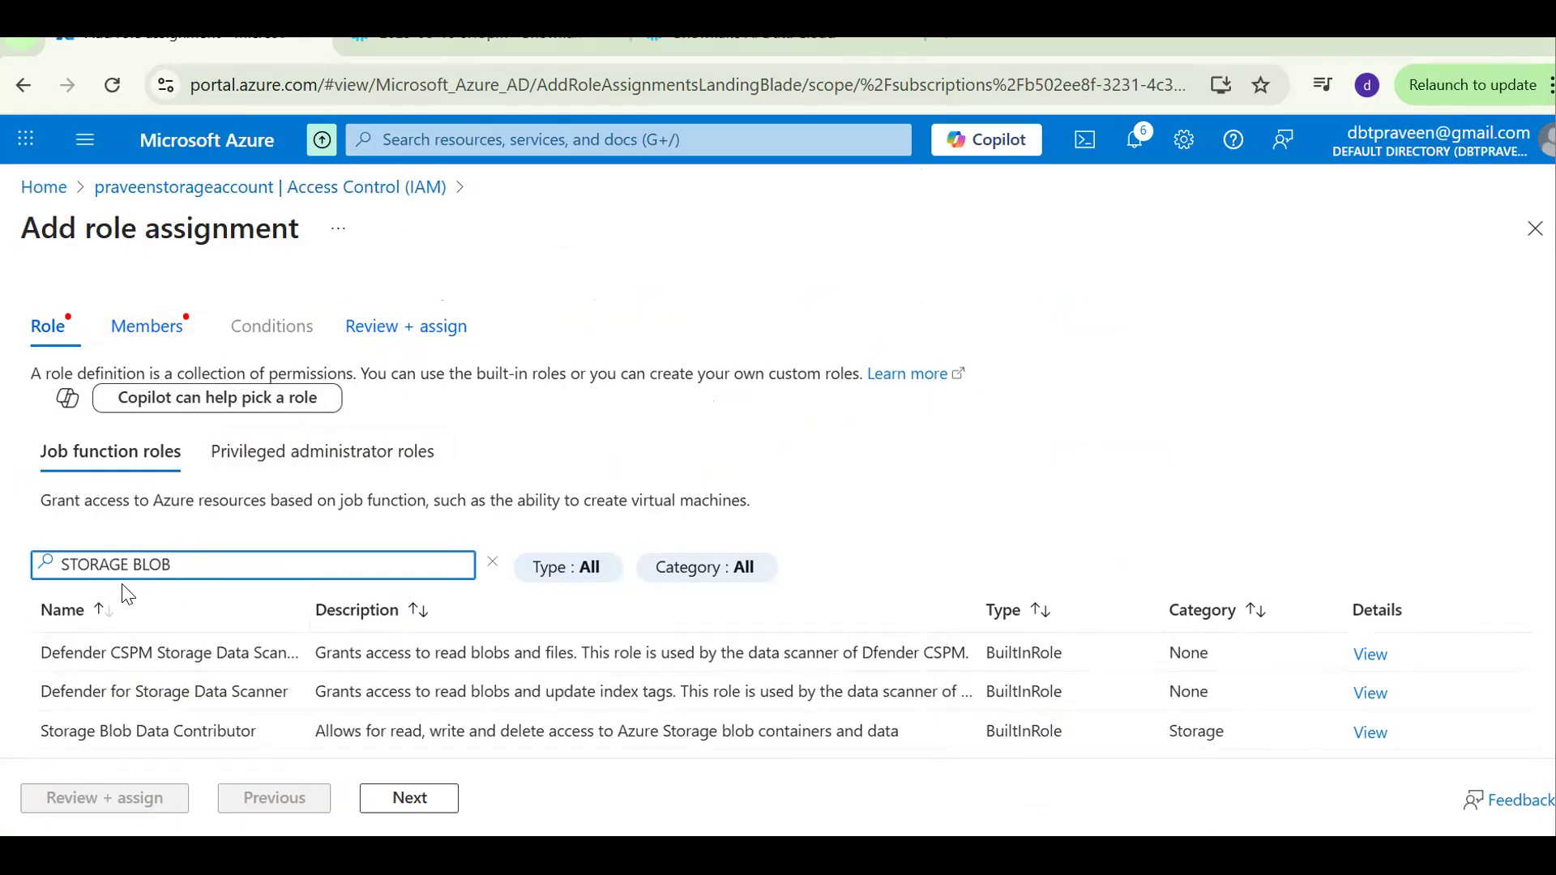
left_click(150, 733)
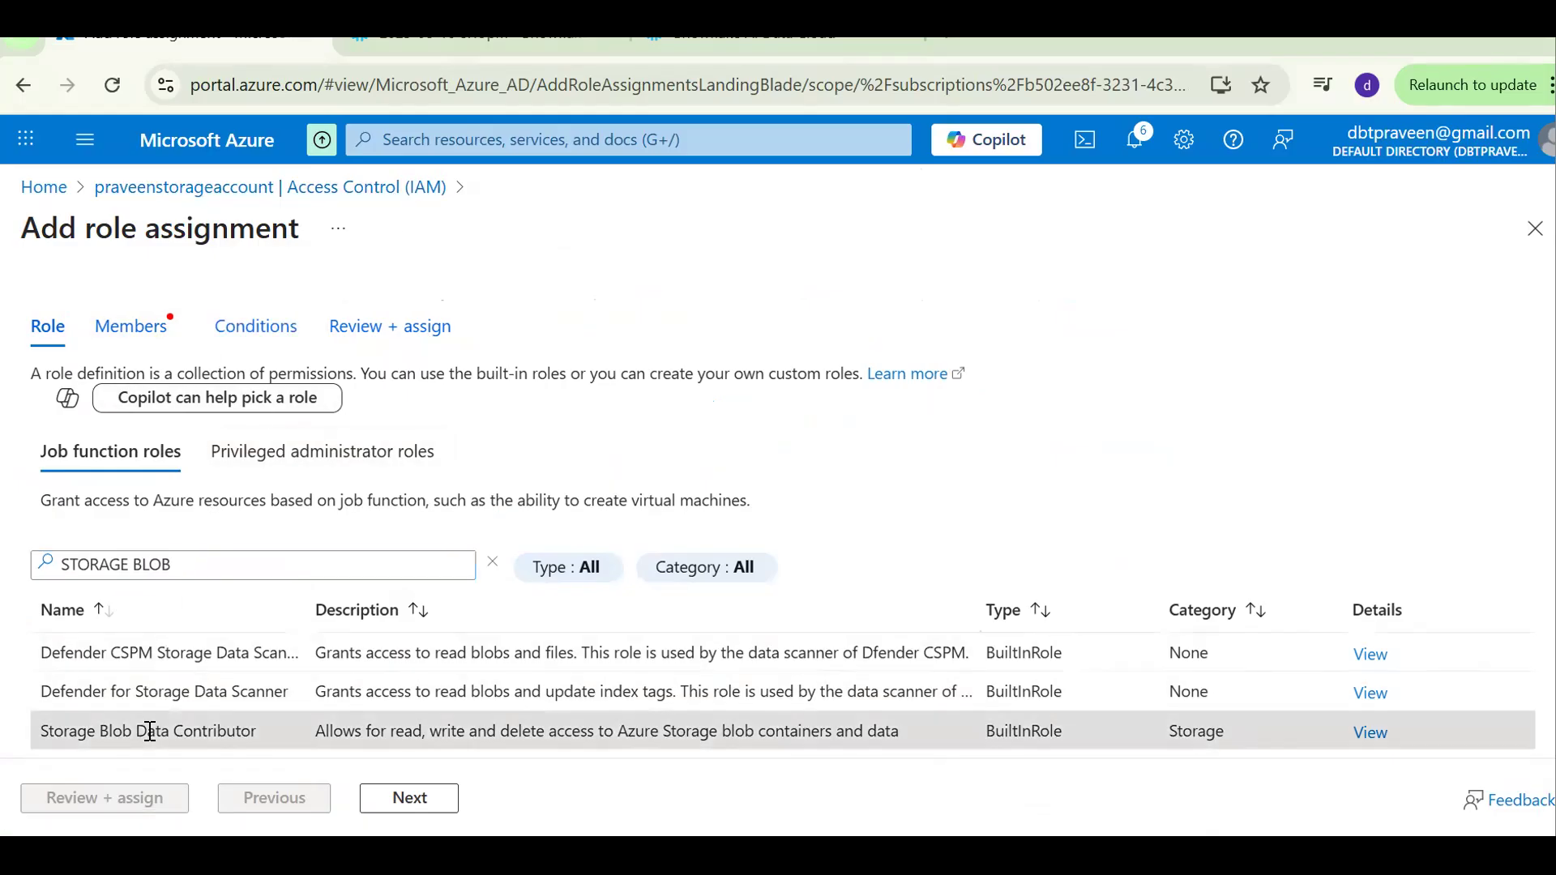
left_click(394, 799)
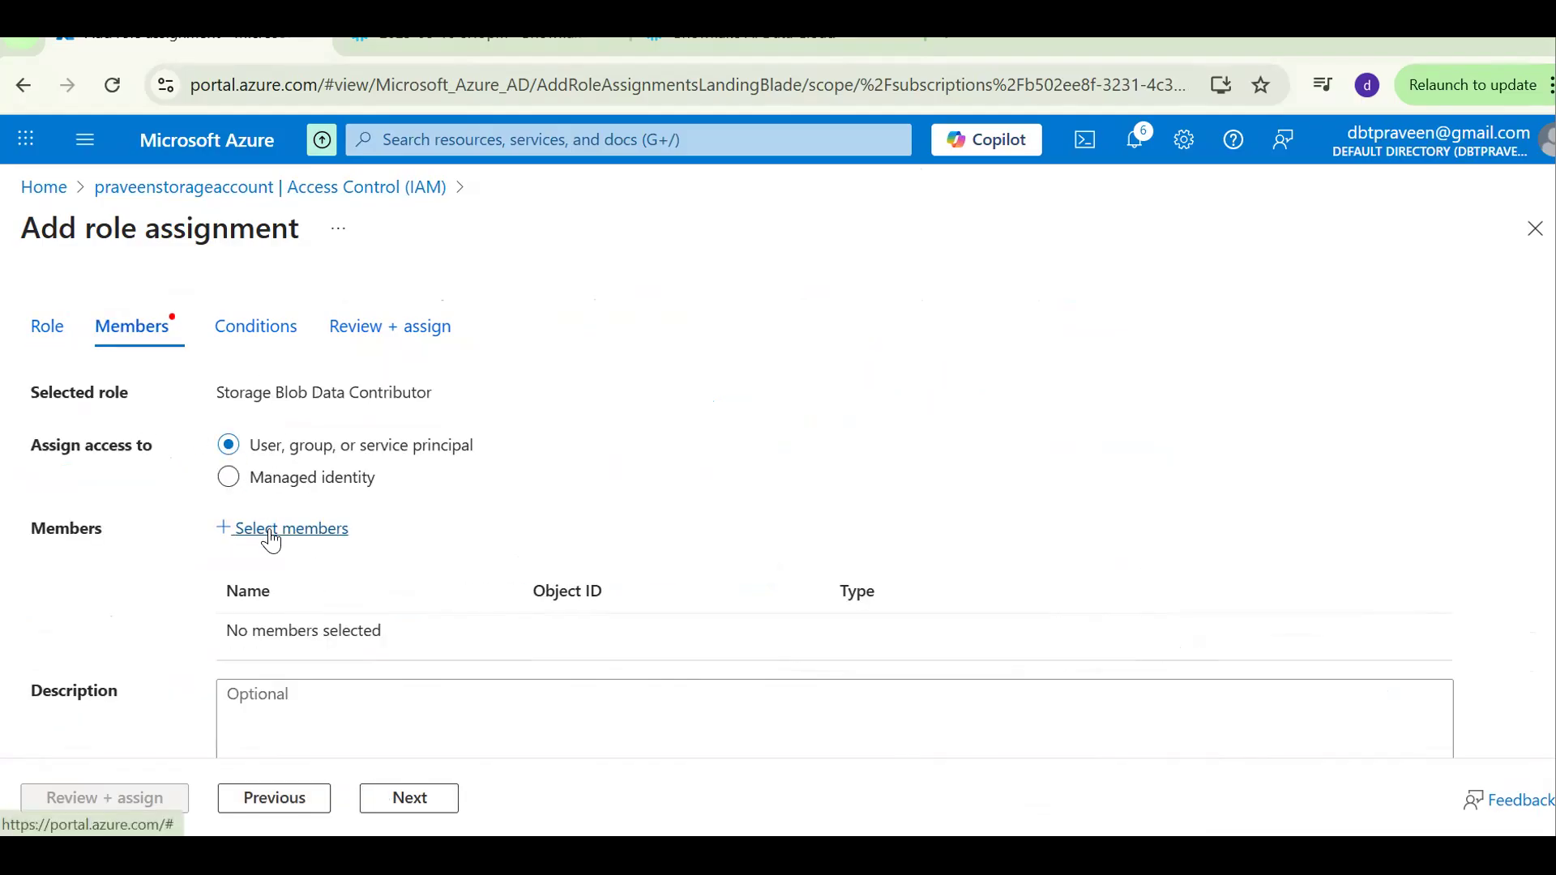
- Search the members for lszelbsnowflakepac using the copied app name without its numeric suffix, and select the lszelbsnowflakepacint application
left_click(273, 531)
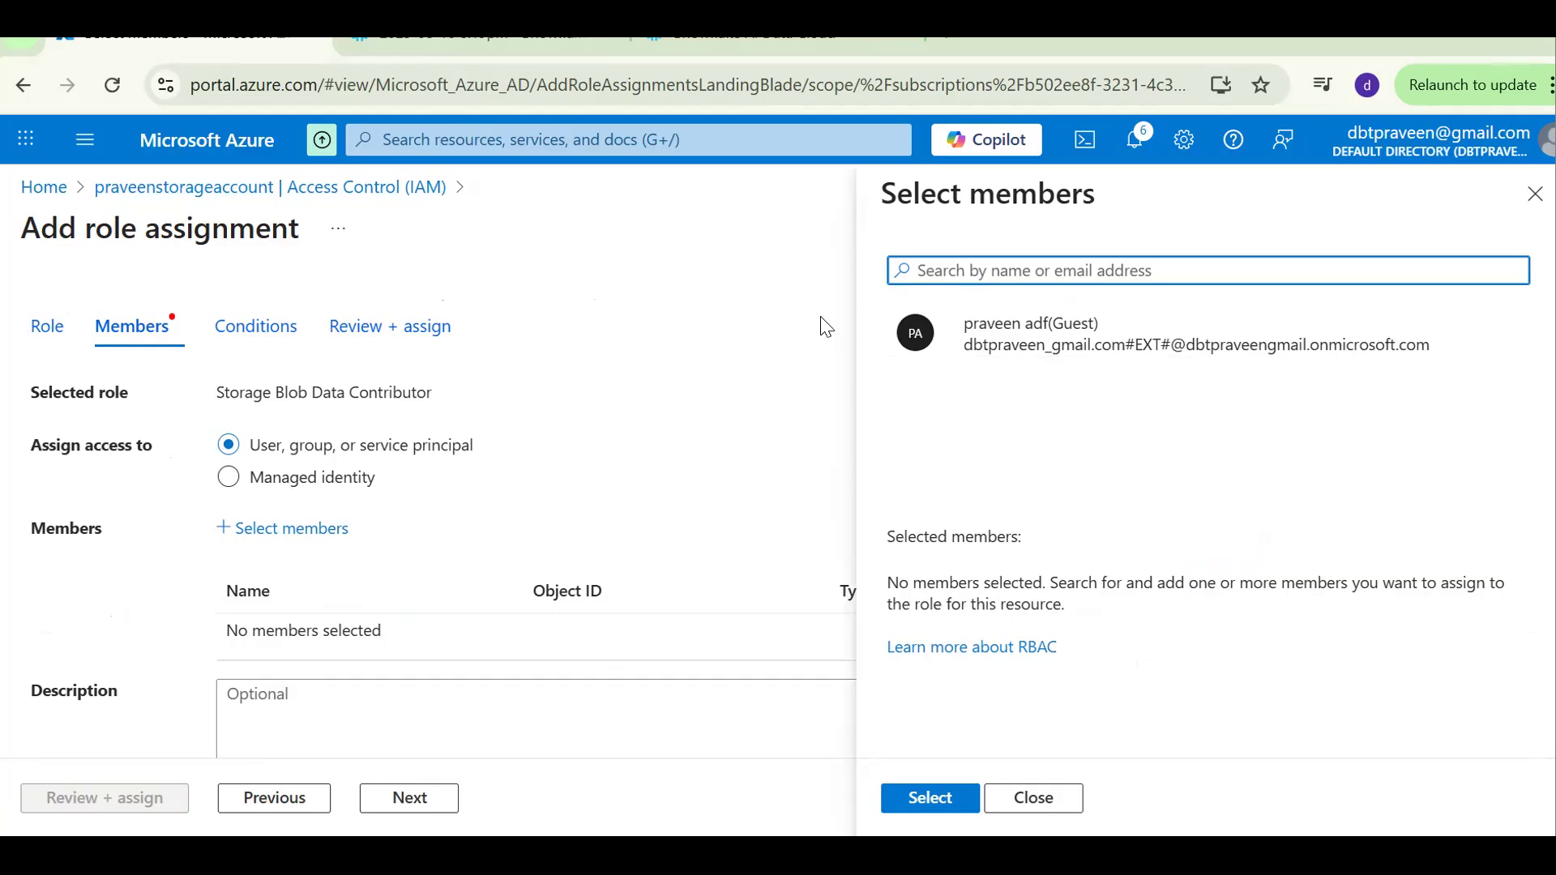
left_click(362, 51)
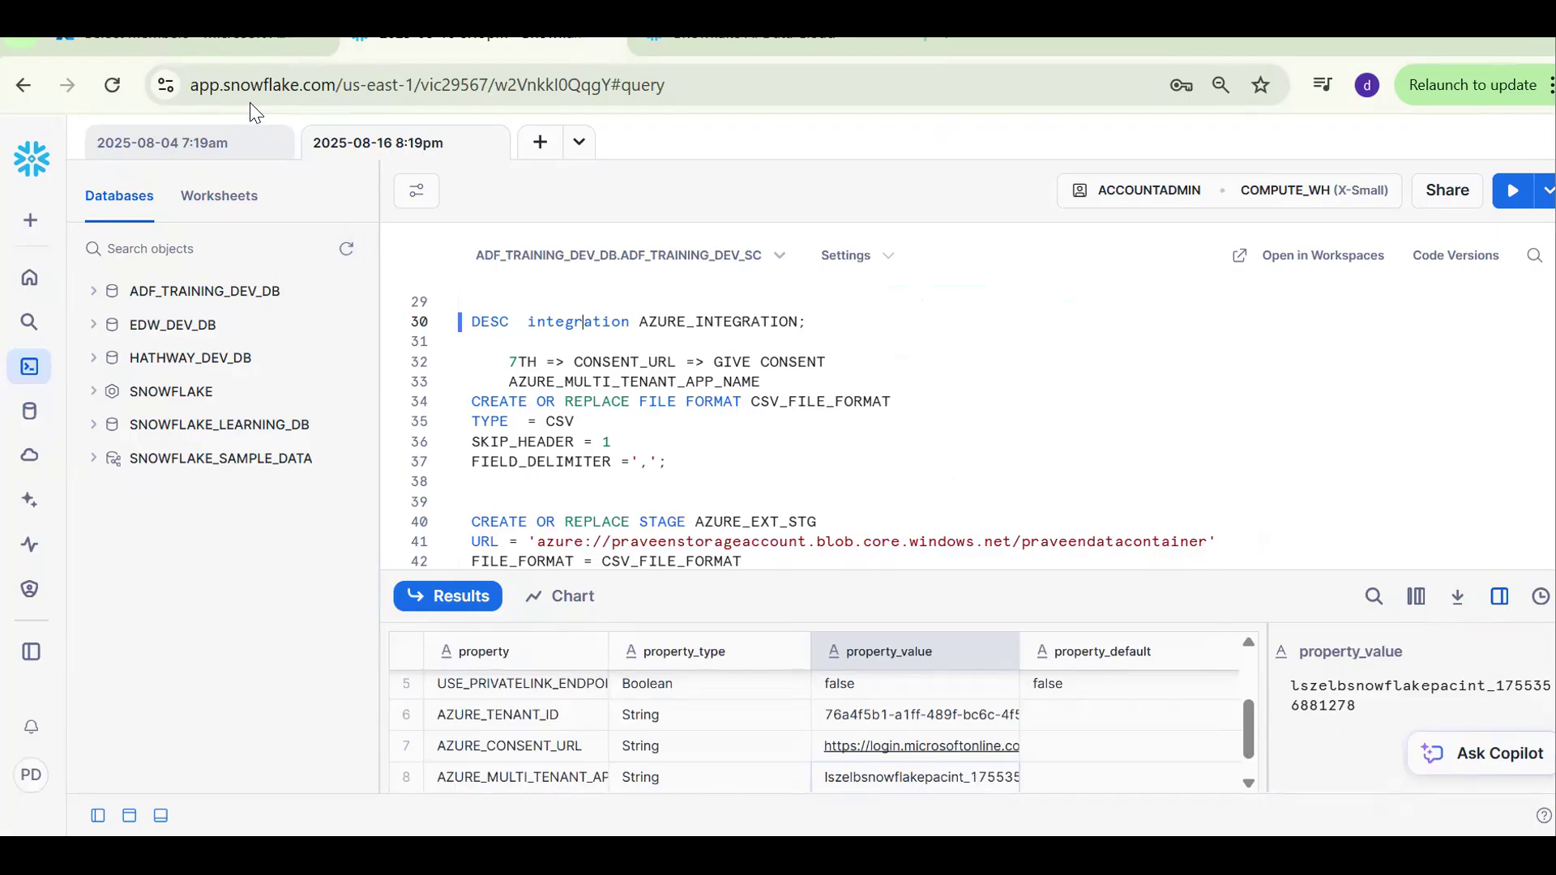
left_click(242, 54)
key("ctrl+v")
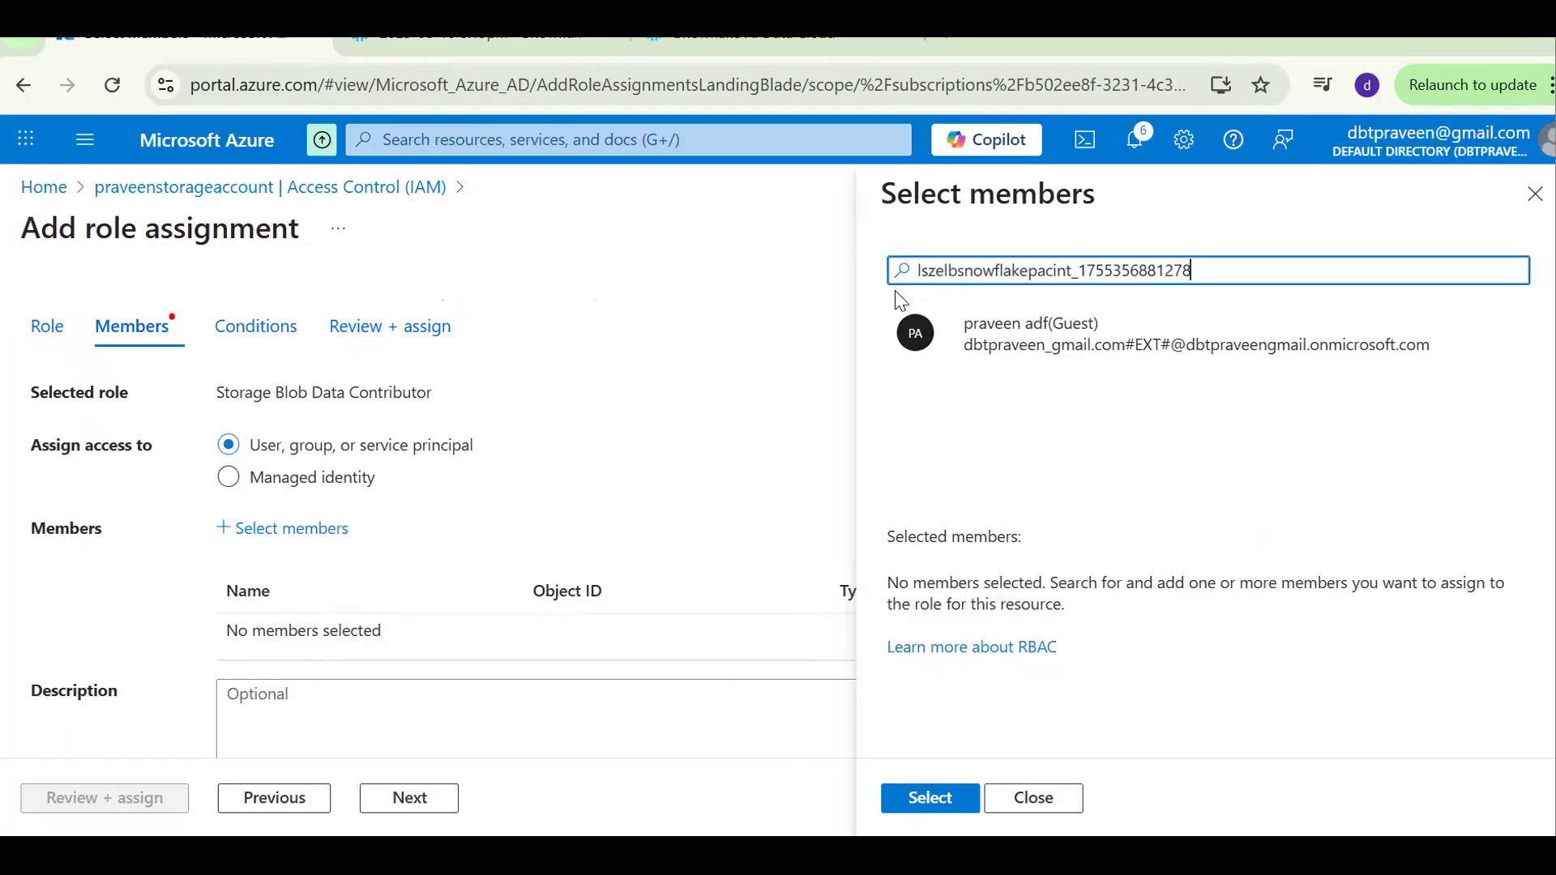
key("BackSpace")
key("BackSpace")
key("BackSpace")
key("BackSpace")
key("BackSpace")
key("BackSpace")
key("BackSpace")
key("BackSpace")
key("BackSpace")
key("BackSpace")
key("BackSpace")
key("BackSpace")
key("BackSpace")
key("BackSpace")
key("BackSpace")
key("BackSpace")
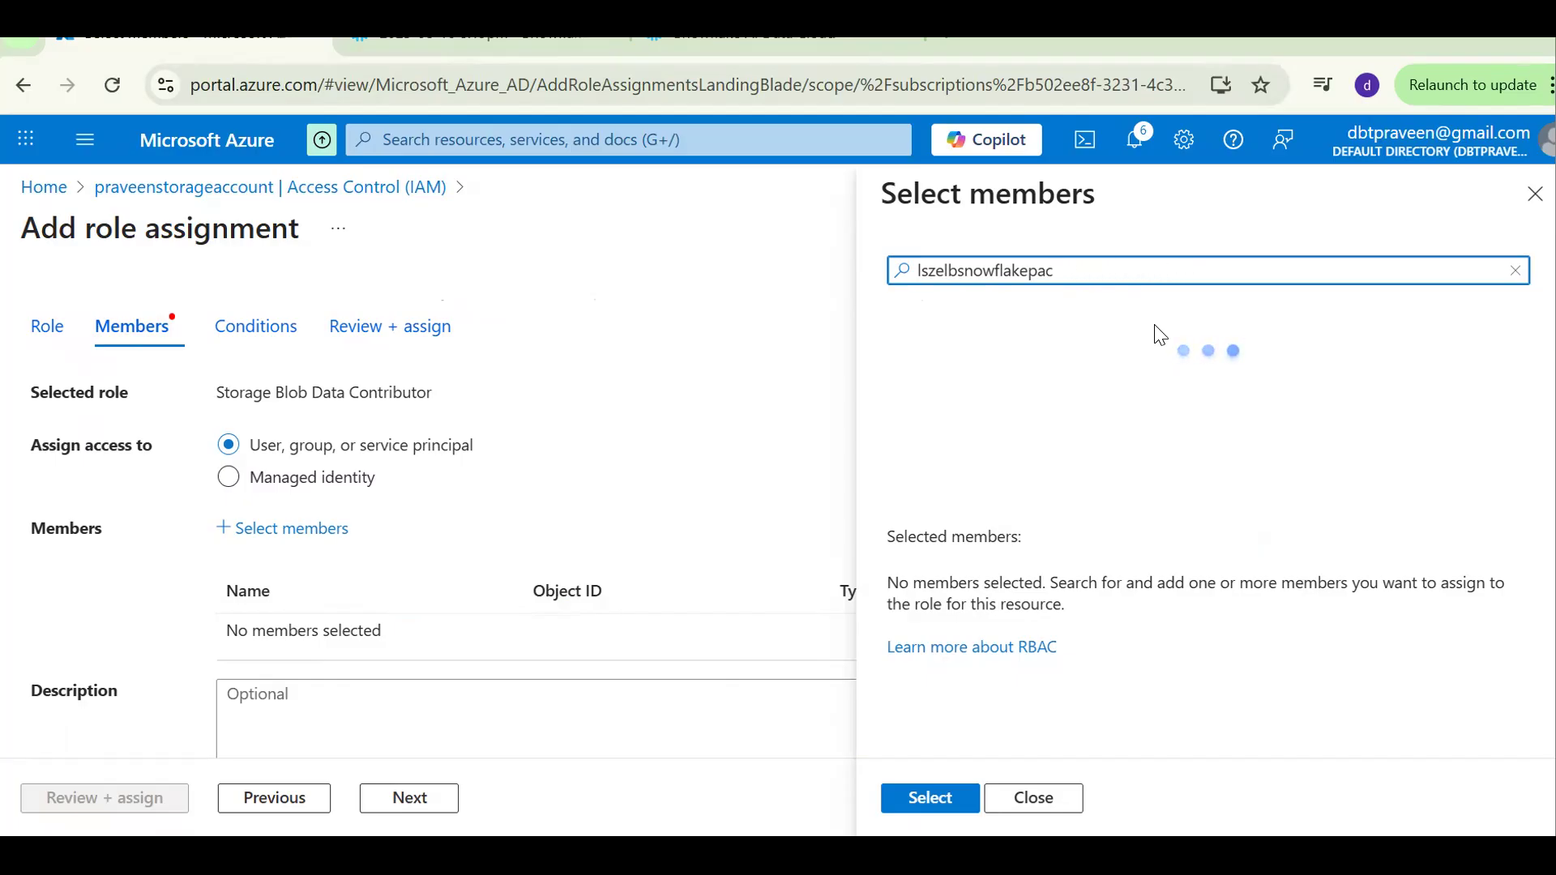
left_click(1073, 325)
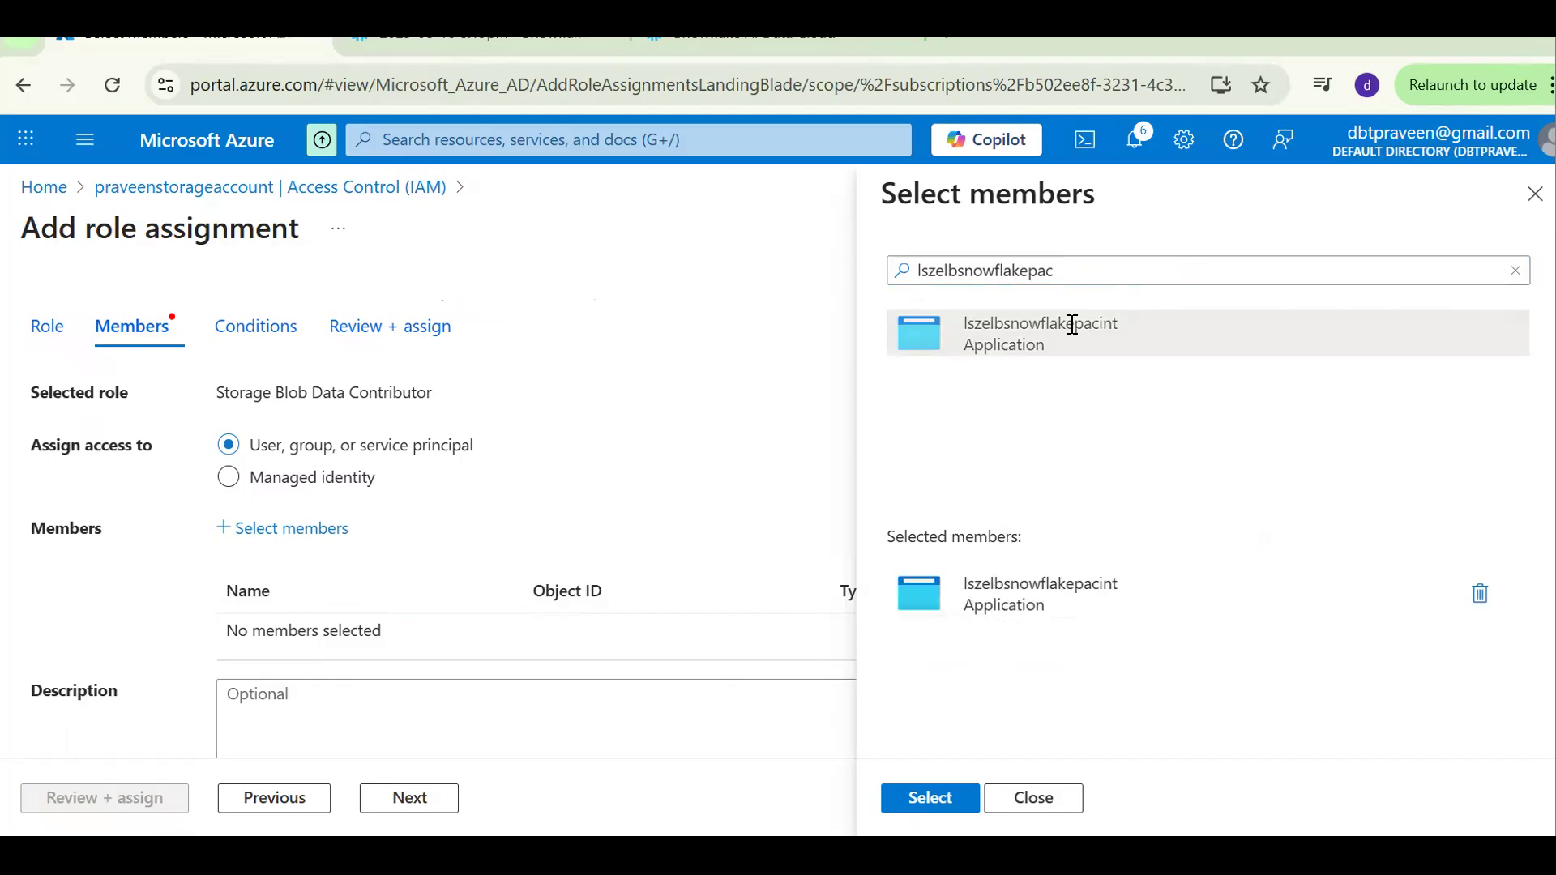
left_click(931, 798)
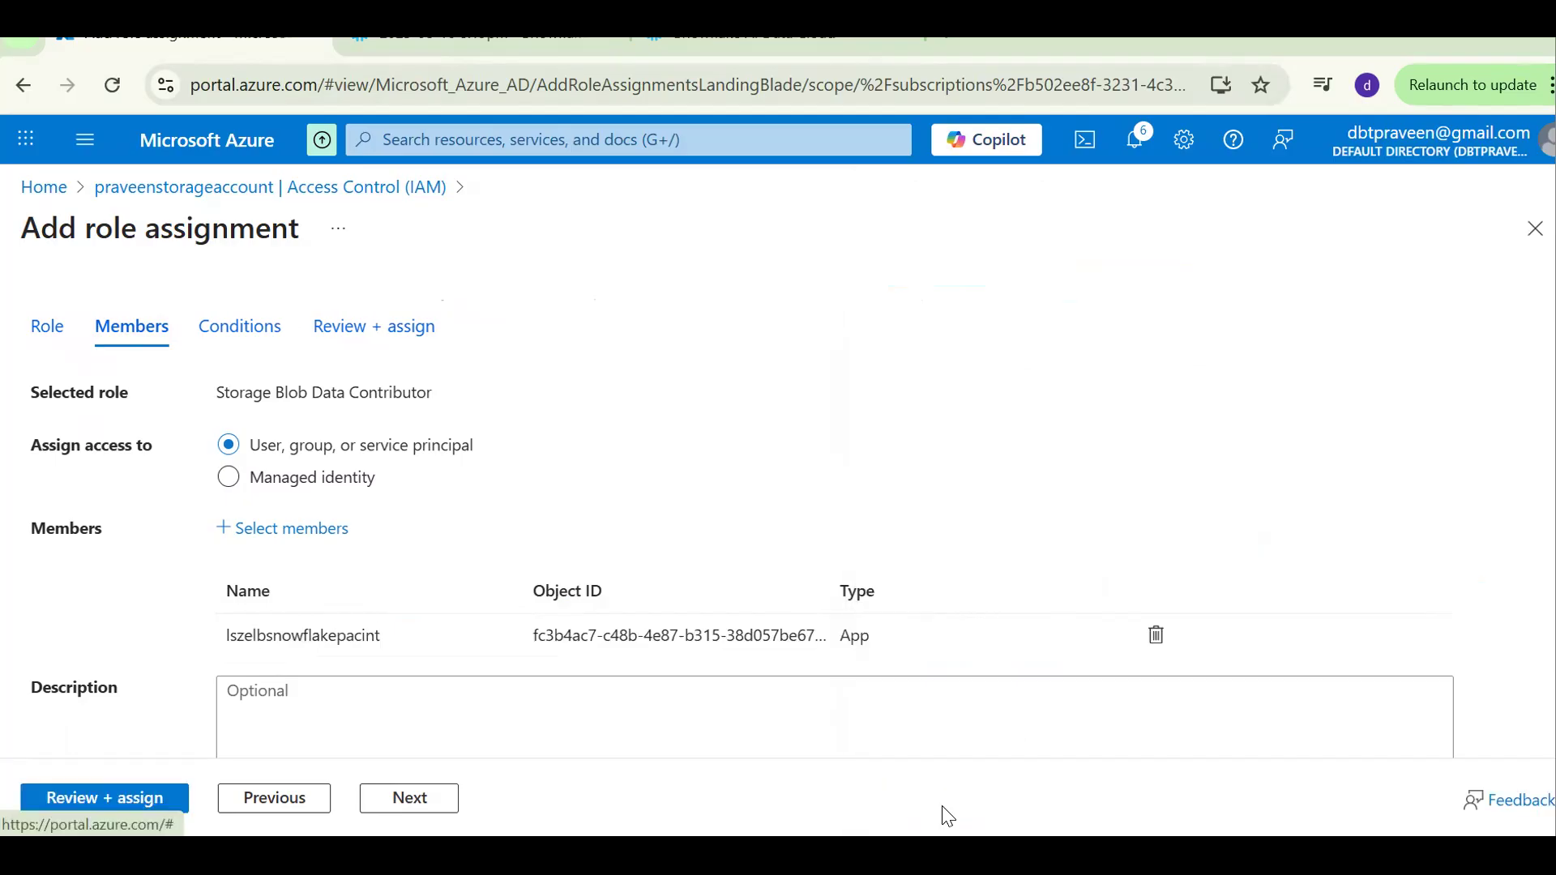
- Continue without adding a condition and submit the Storage Blob Data Contributor role assignment for the application
left_click(398, 804)
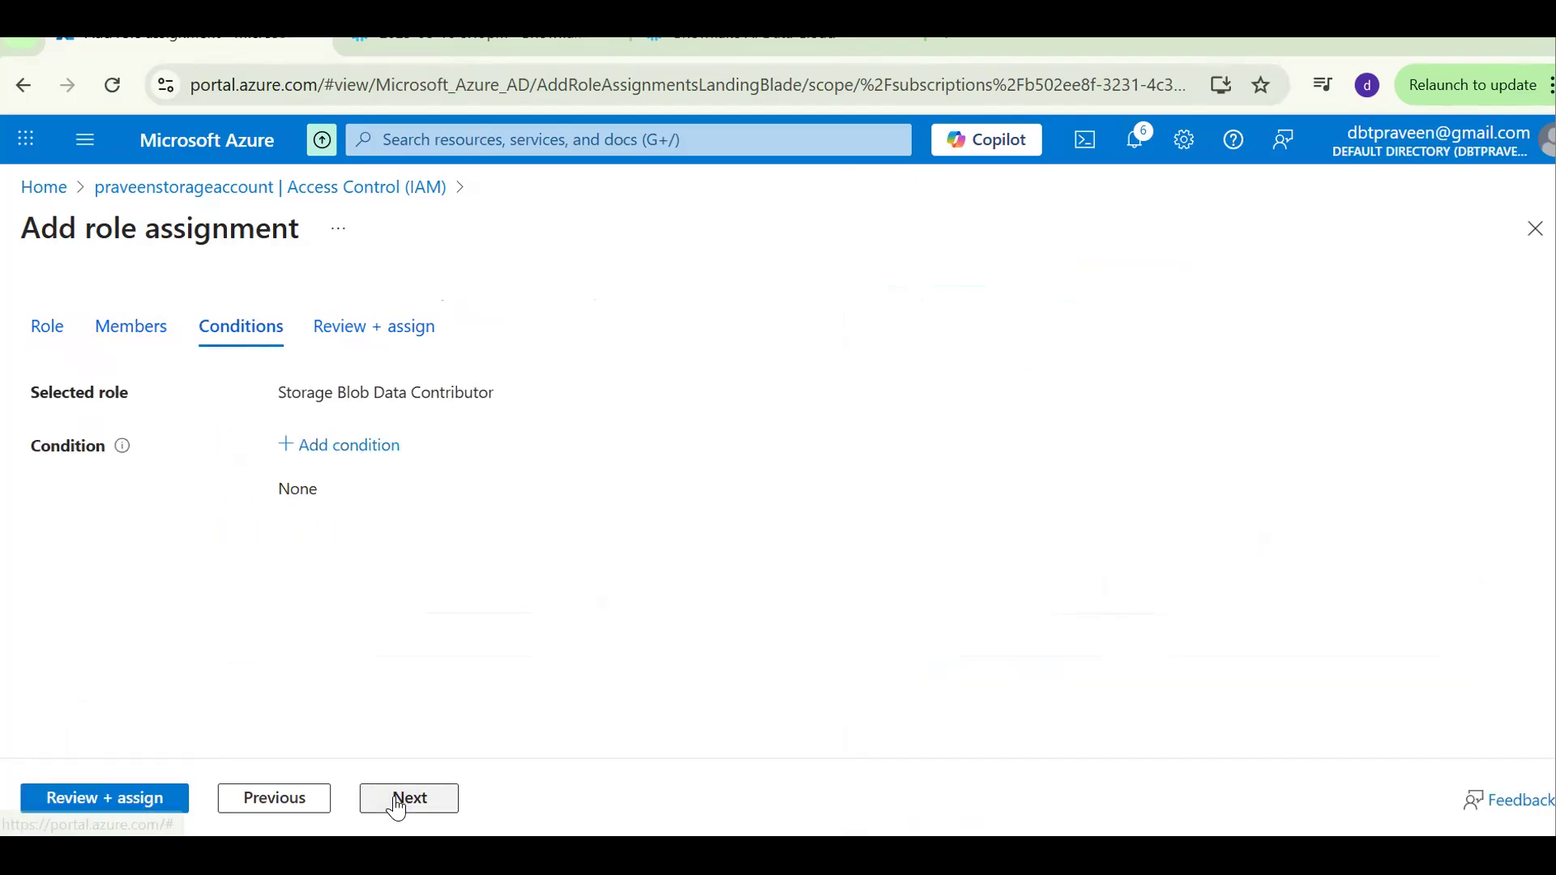
left_click(397, 804)
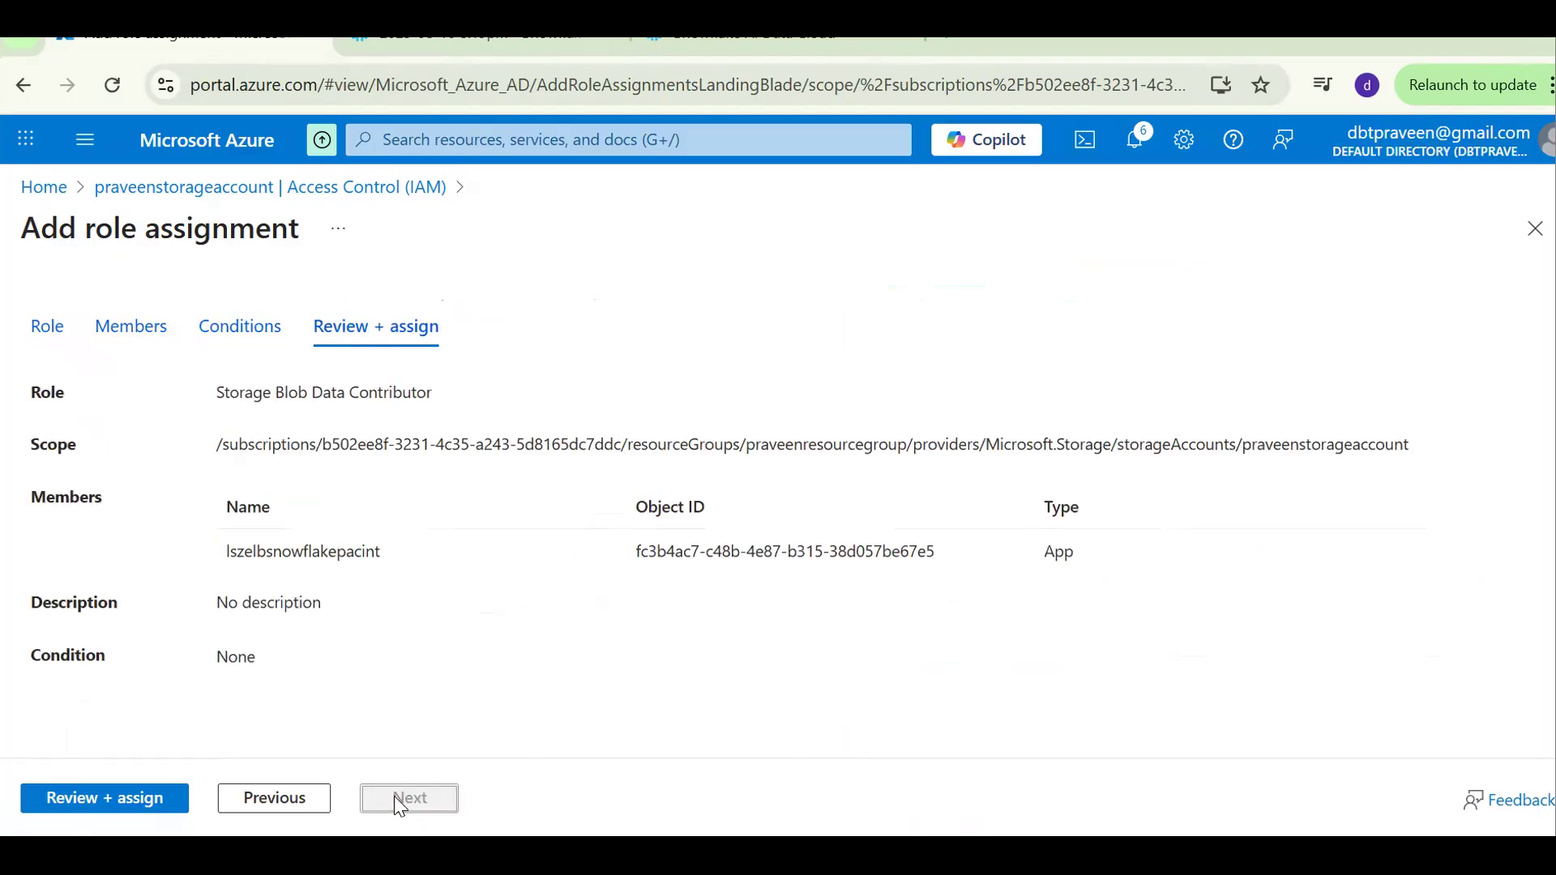
left_click(162, 800)
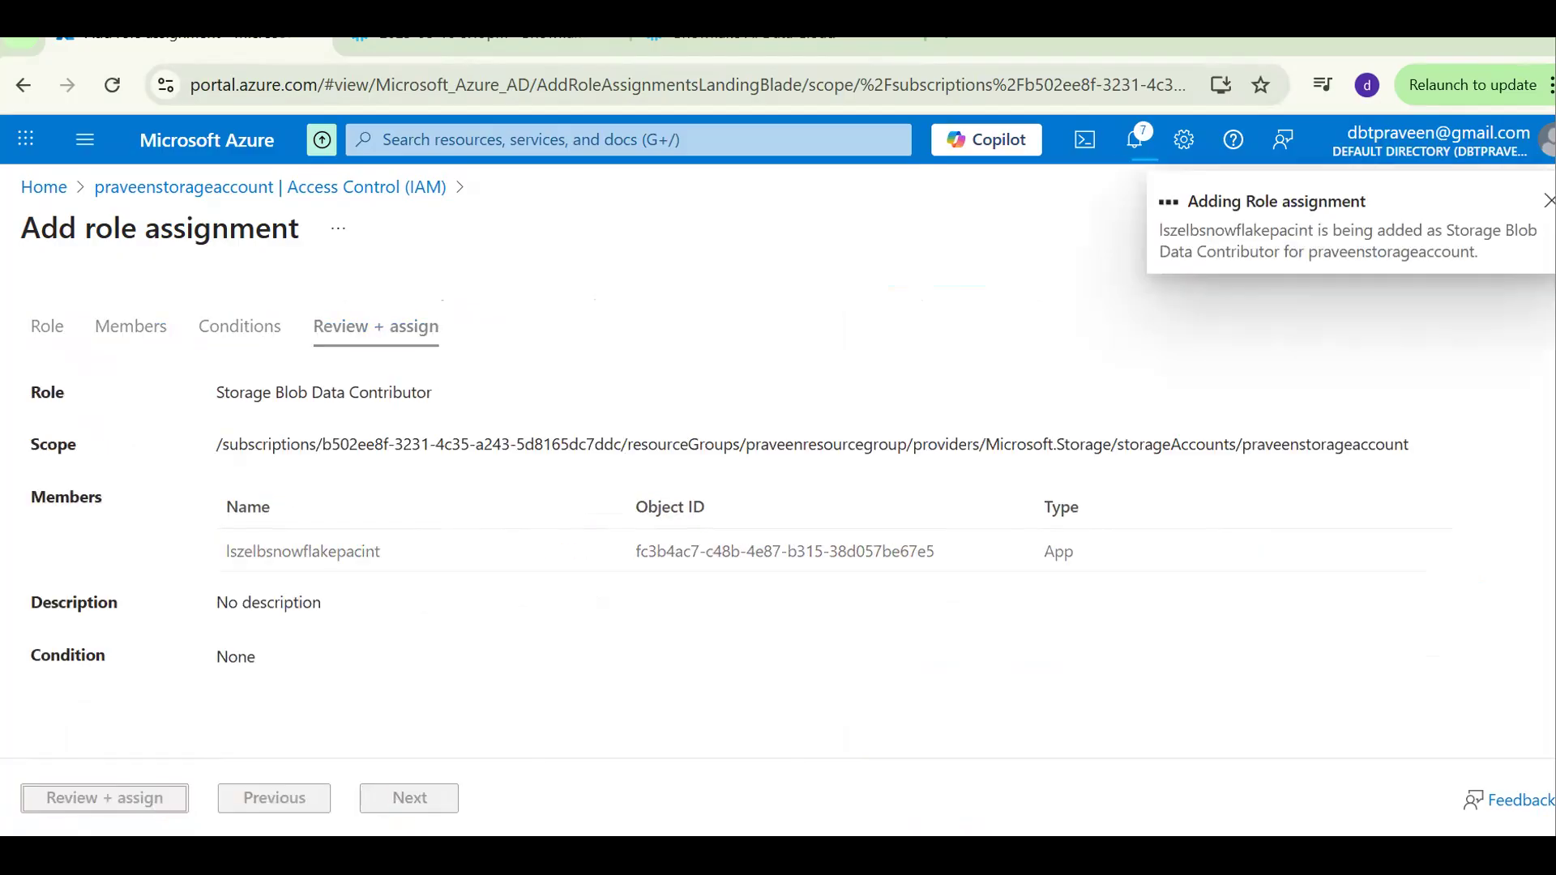
left_click(1094, 856)
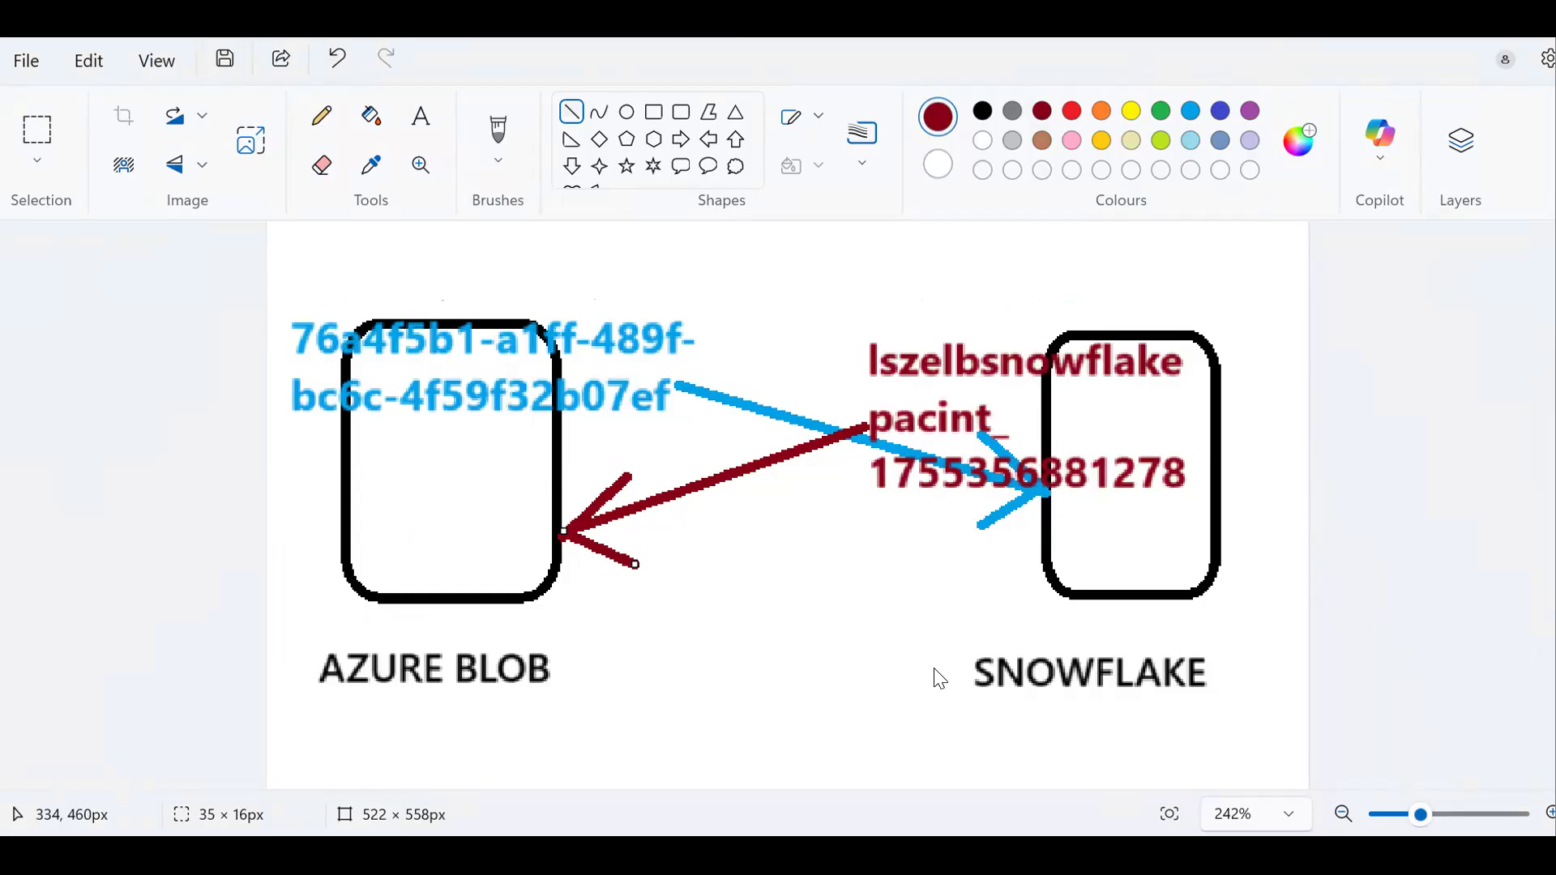
key("alt+Tab")
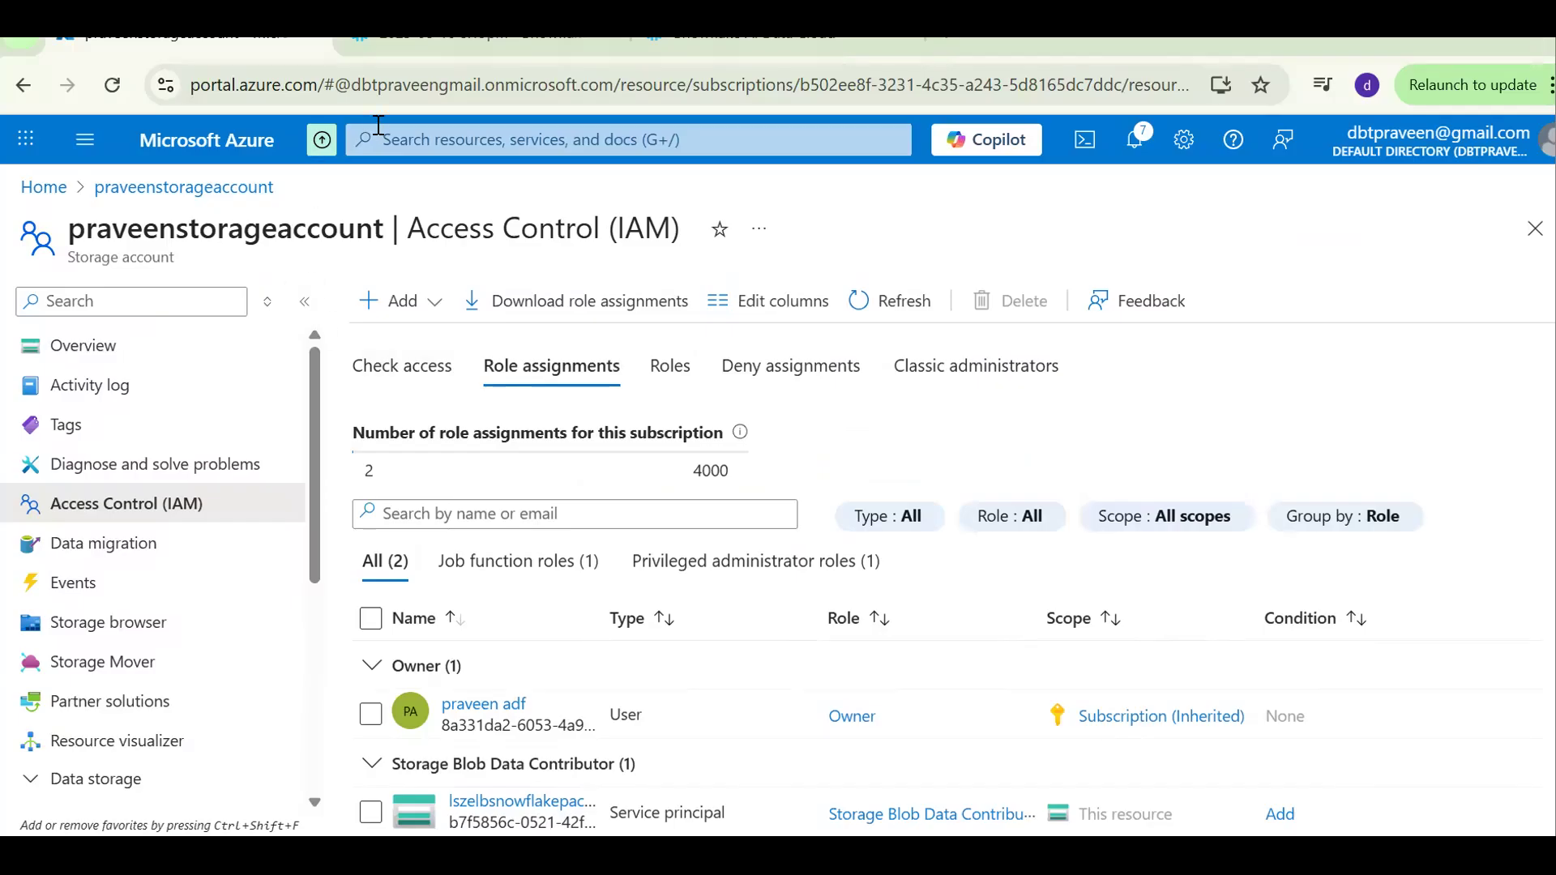
left_click(374, 44)
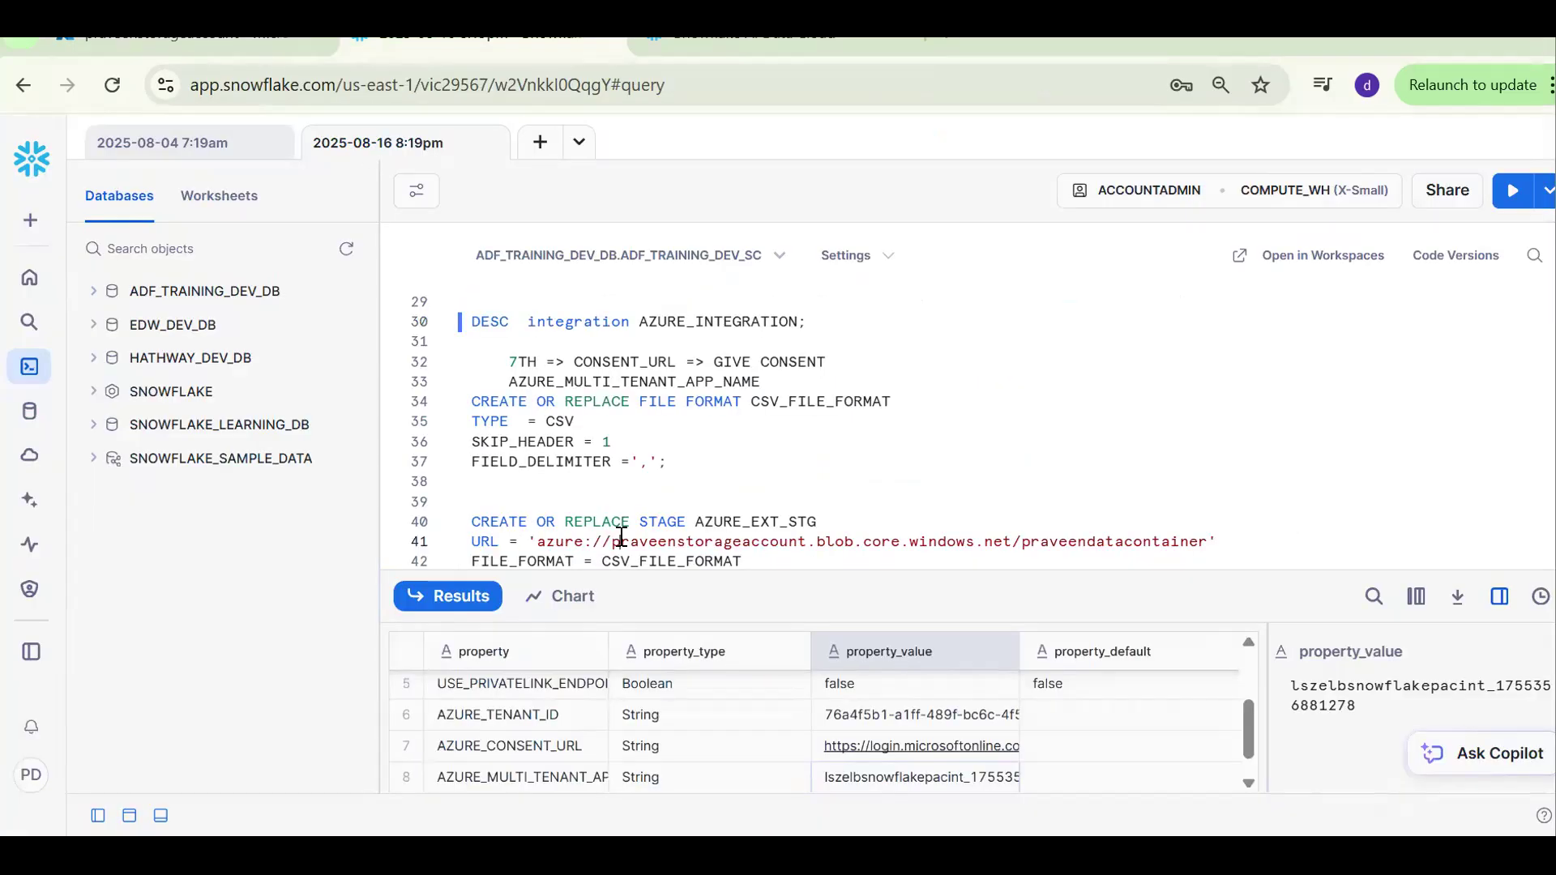
scroll(621, 538, "down", 3)
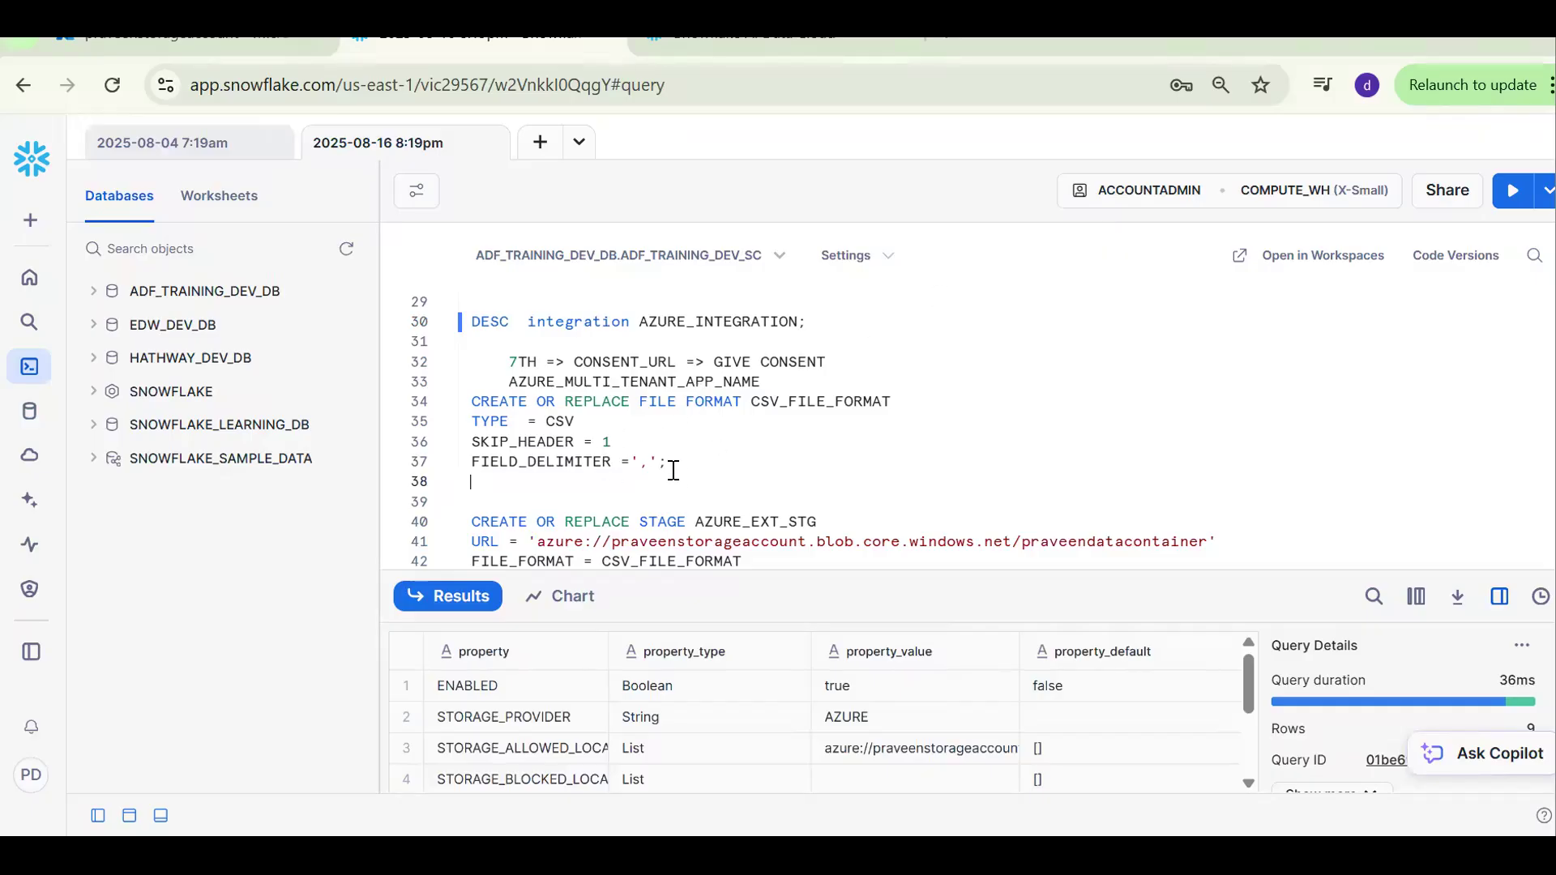
scroll(674, 470, "down", 3)
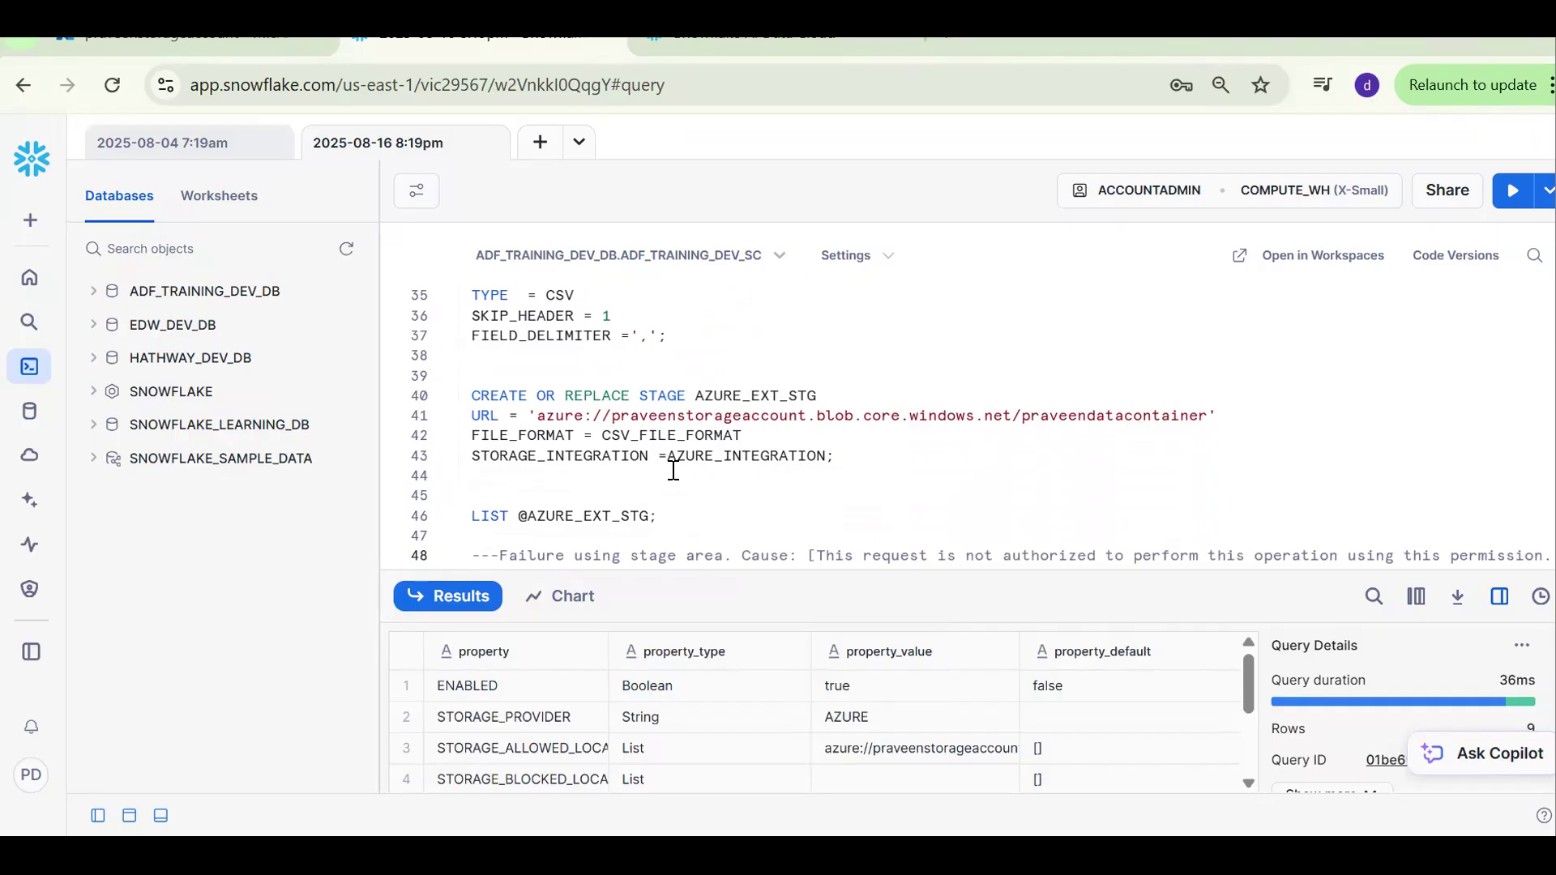
scroll(673, 470, "down", 3)
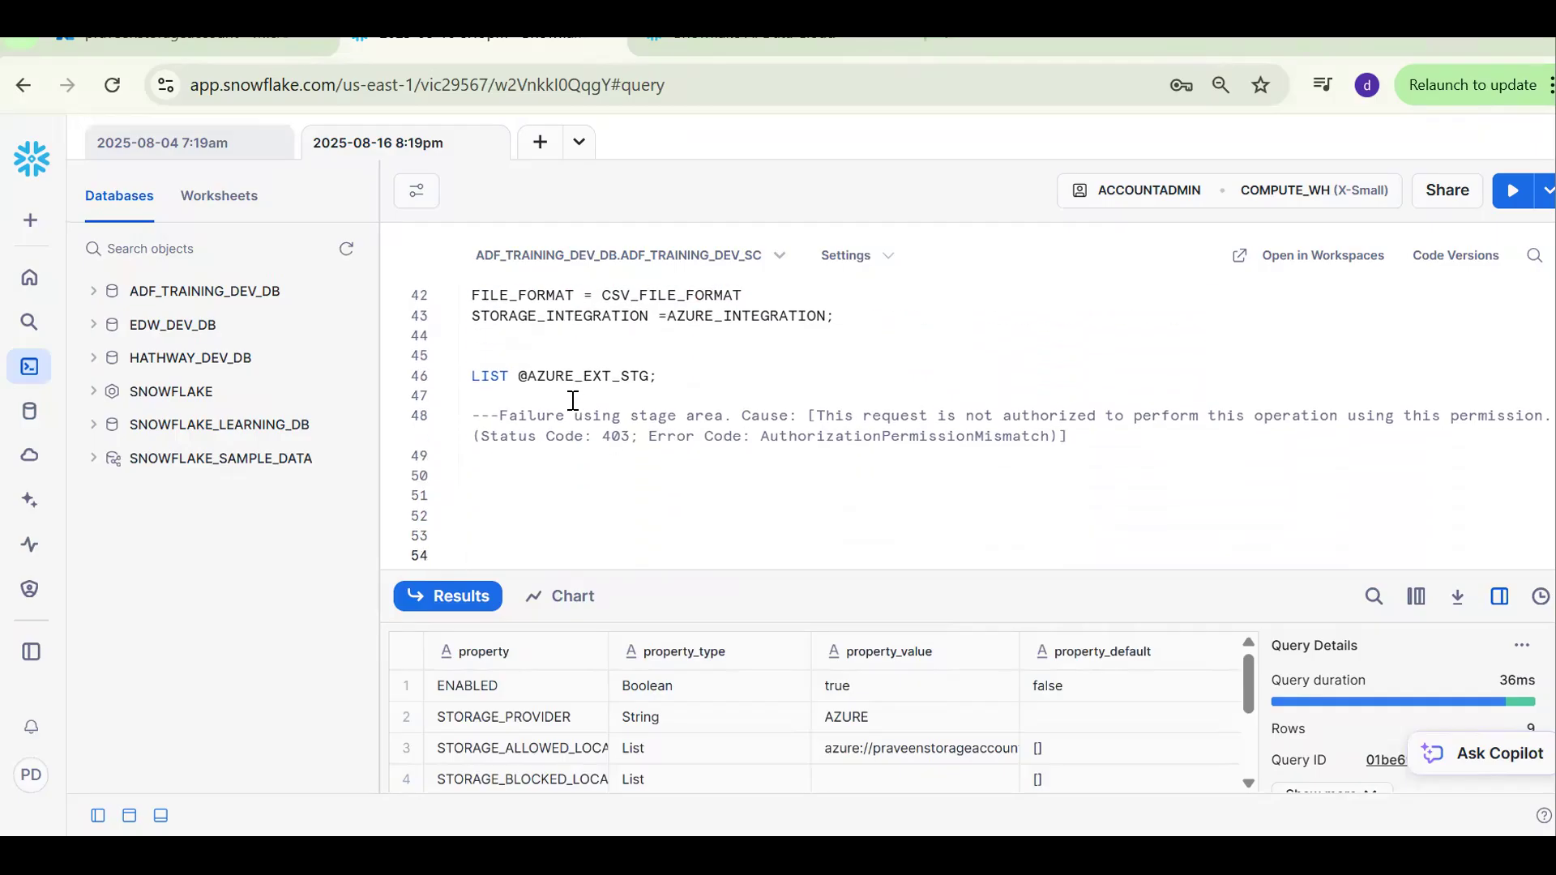
left_click(664, 375)
key("ctrl+Return")
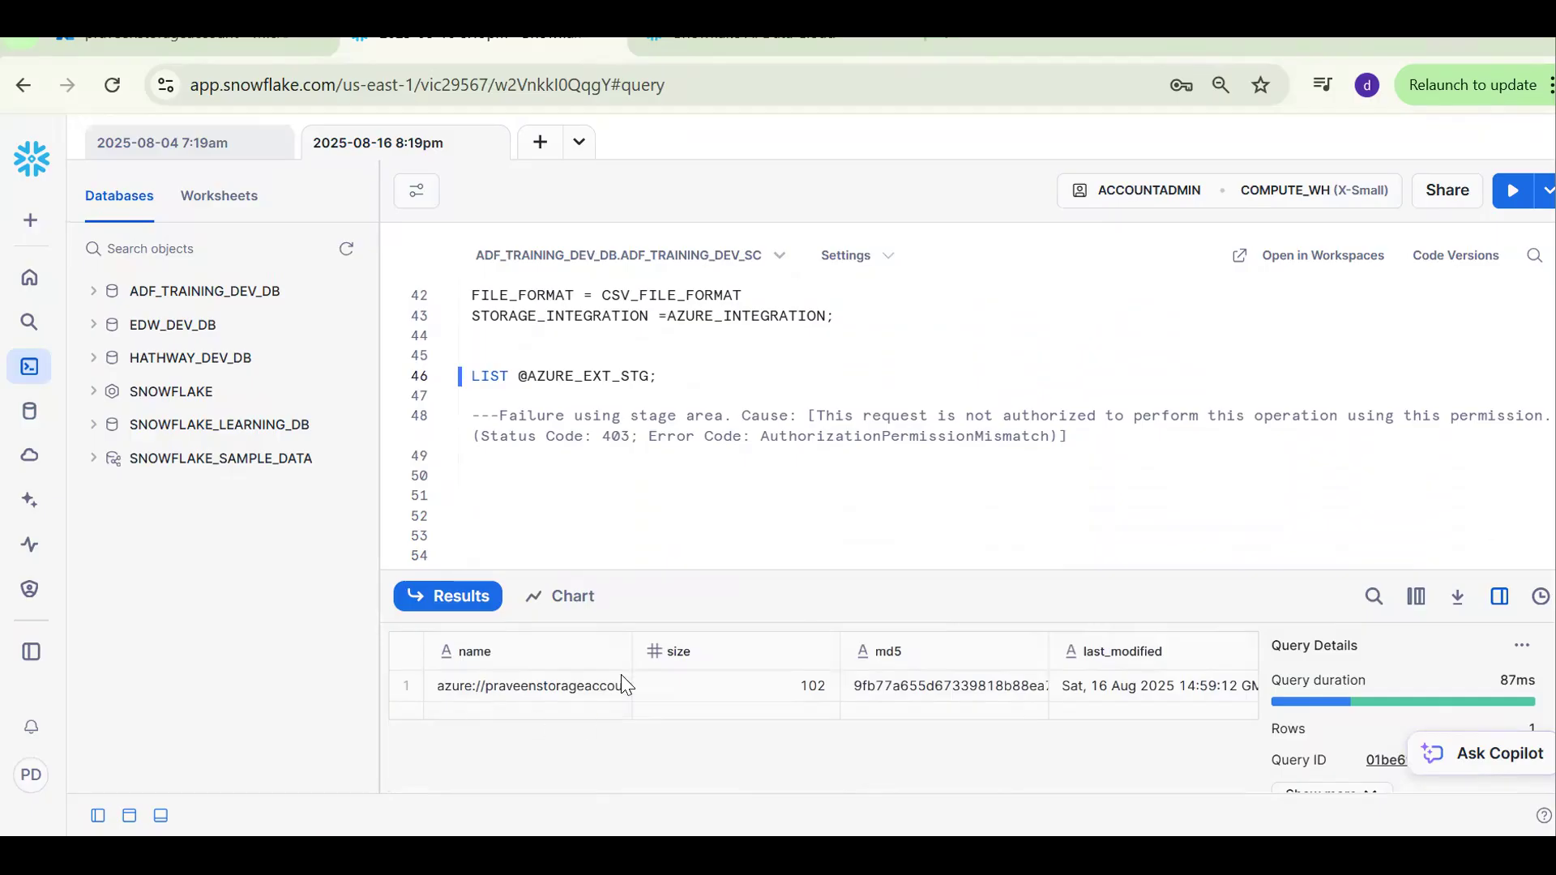
- Widen the name column of the stage listing until the full file path fits
left_click_drag(633, 651, 814, 649)
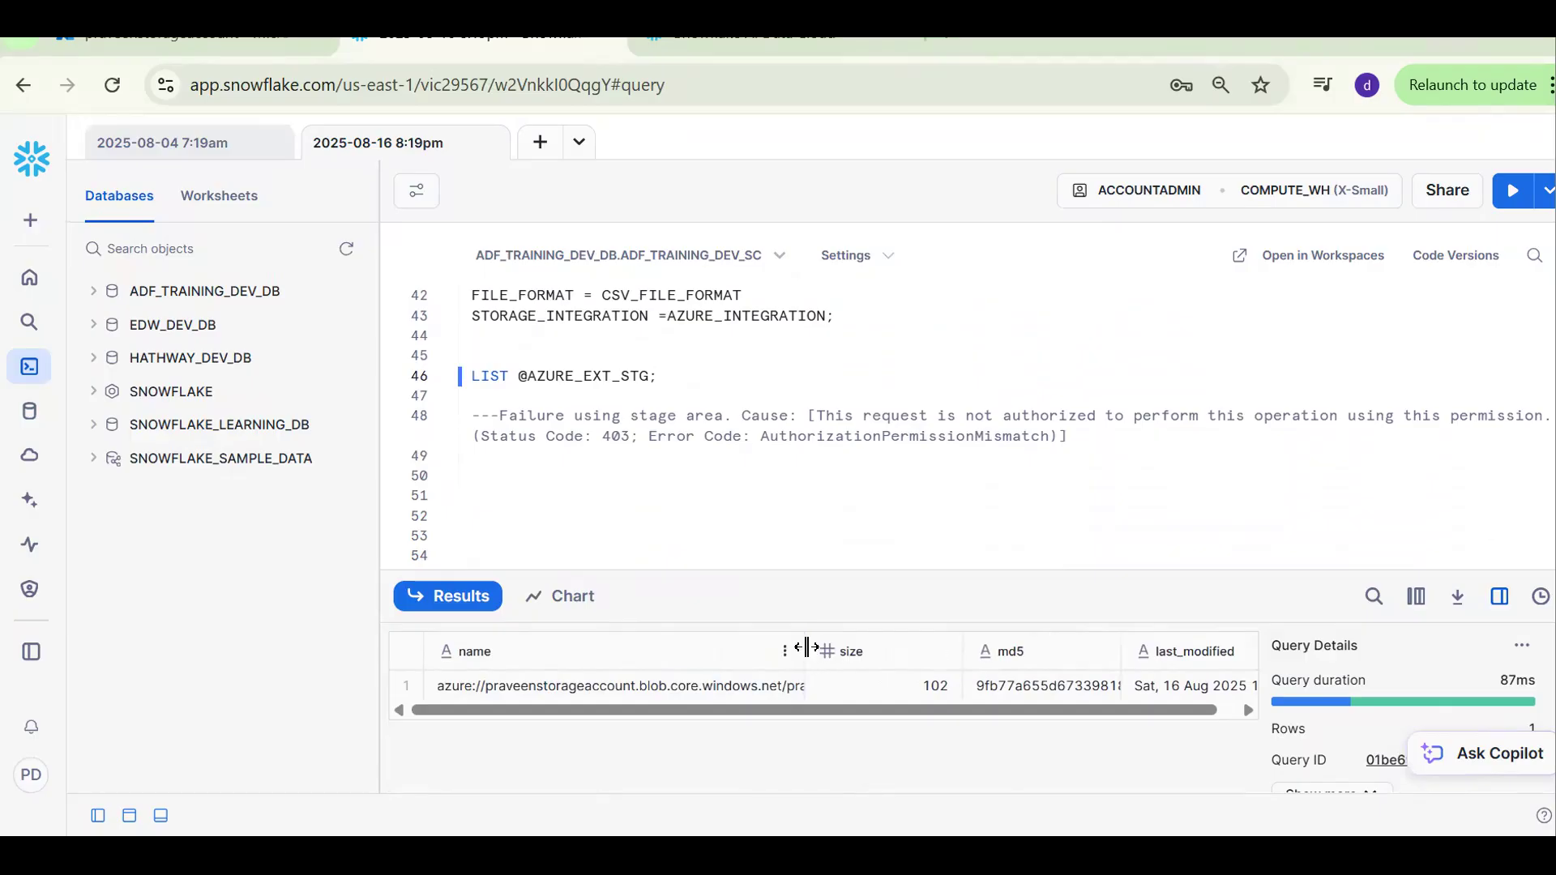
left_click_drag(806, 649, 1005, 641)
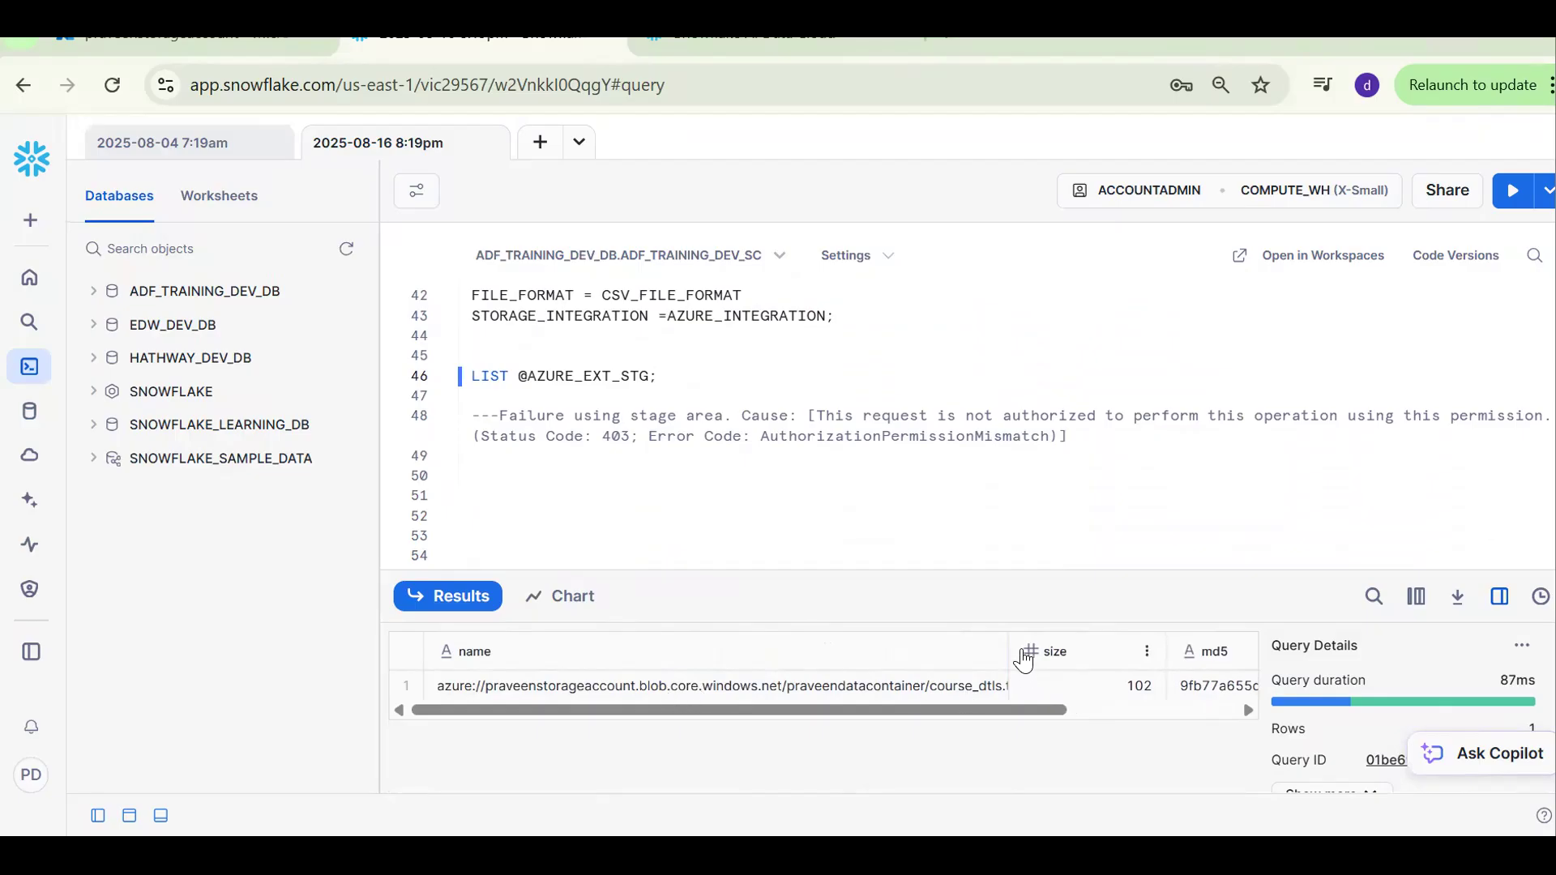
left_click_drag(1008, 639, 1052, 641)
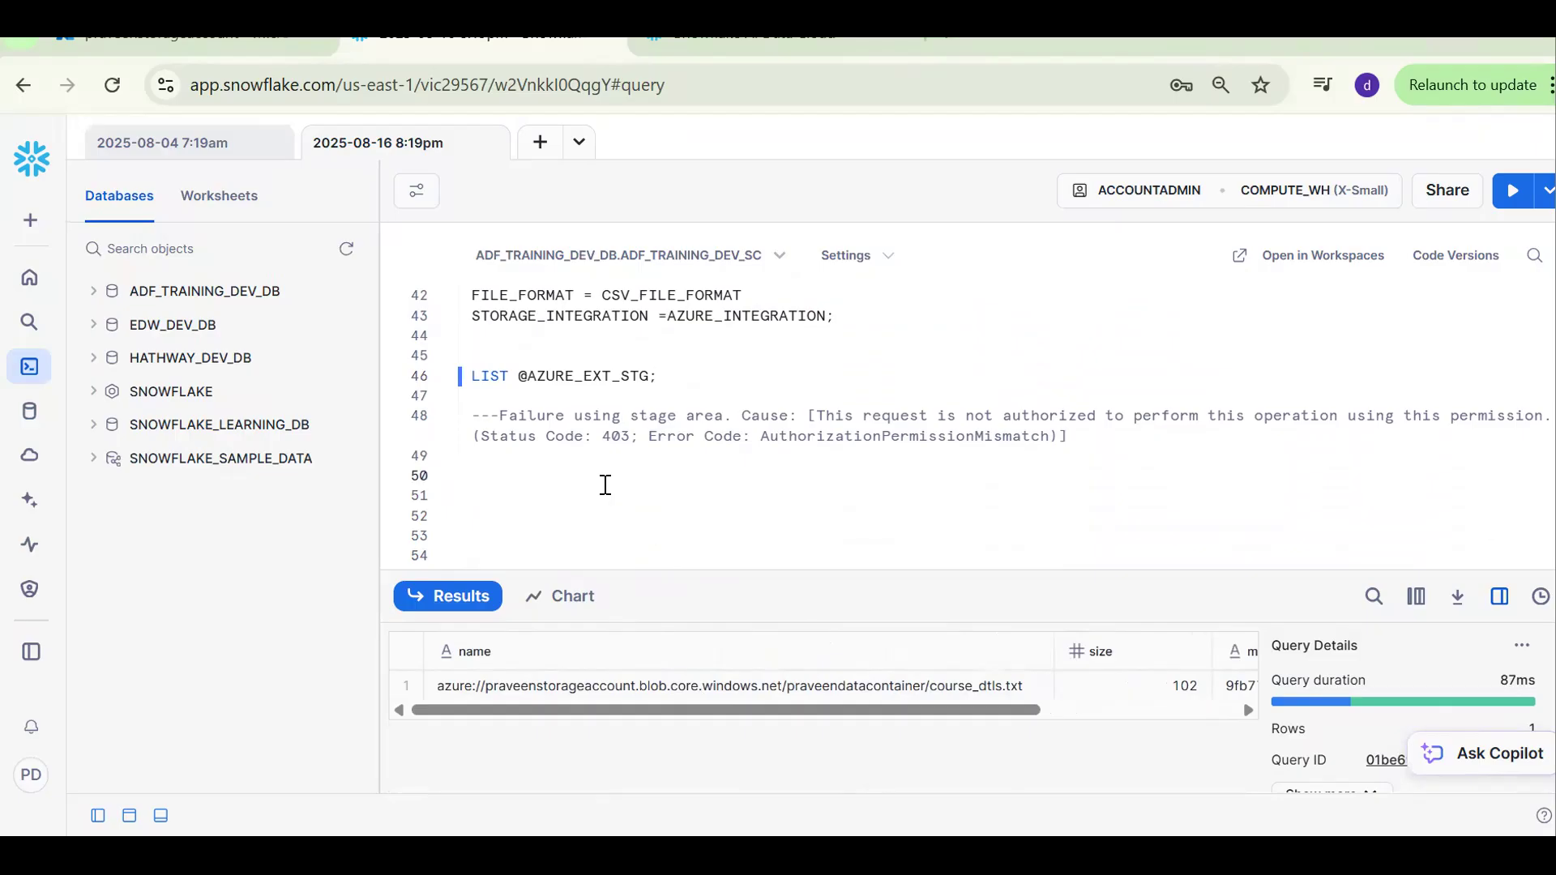
type("SEE")
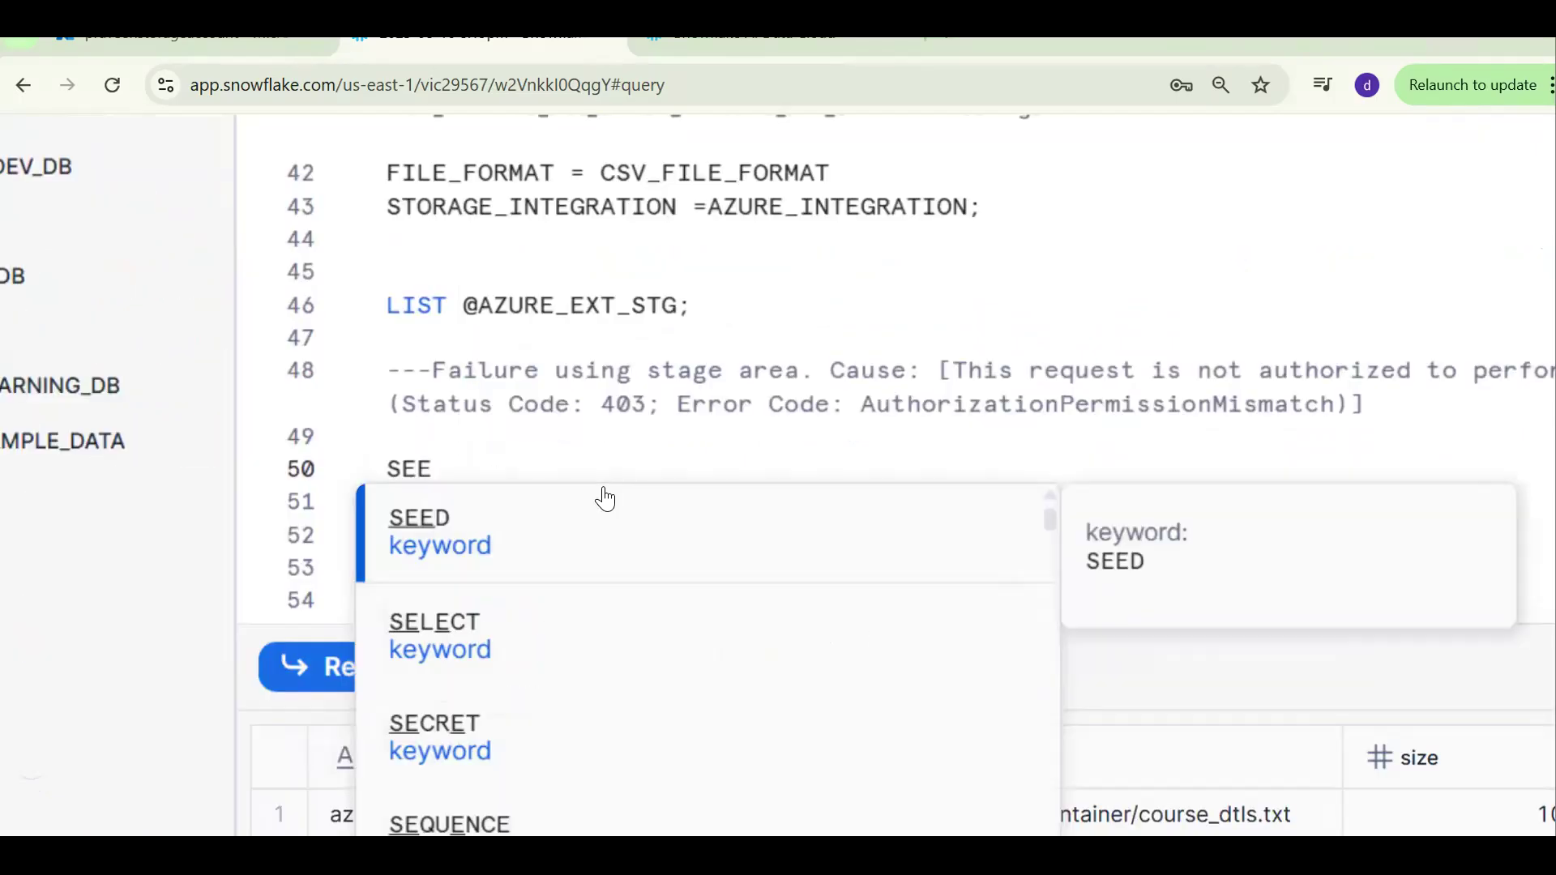
key("BackSpace")
type("LECT $1,$2")
key("Return")
type("FROM @")
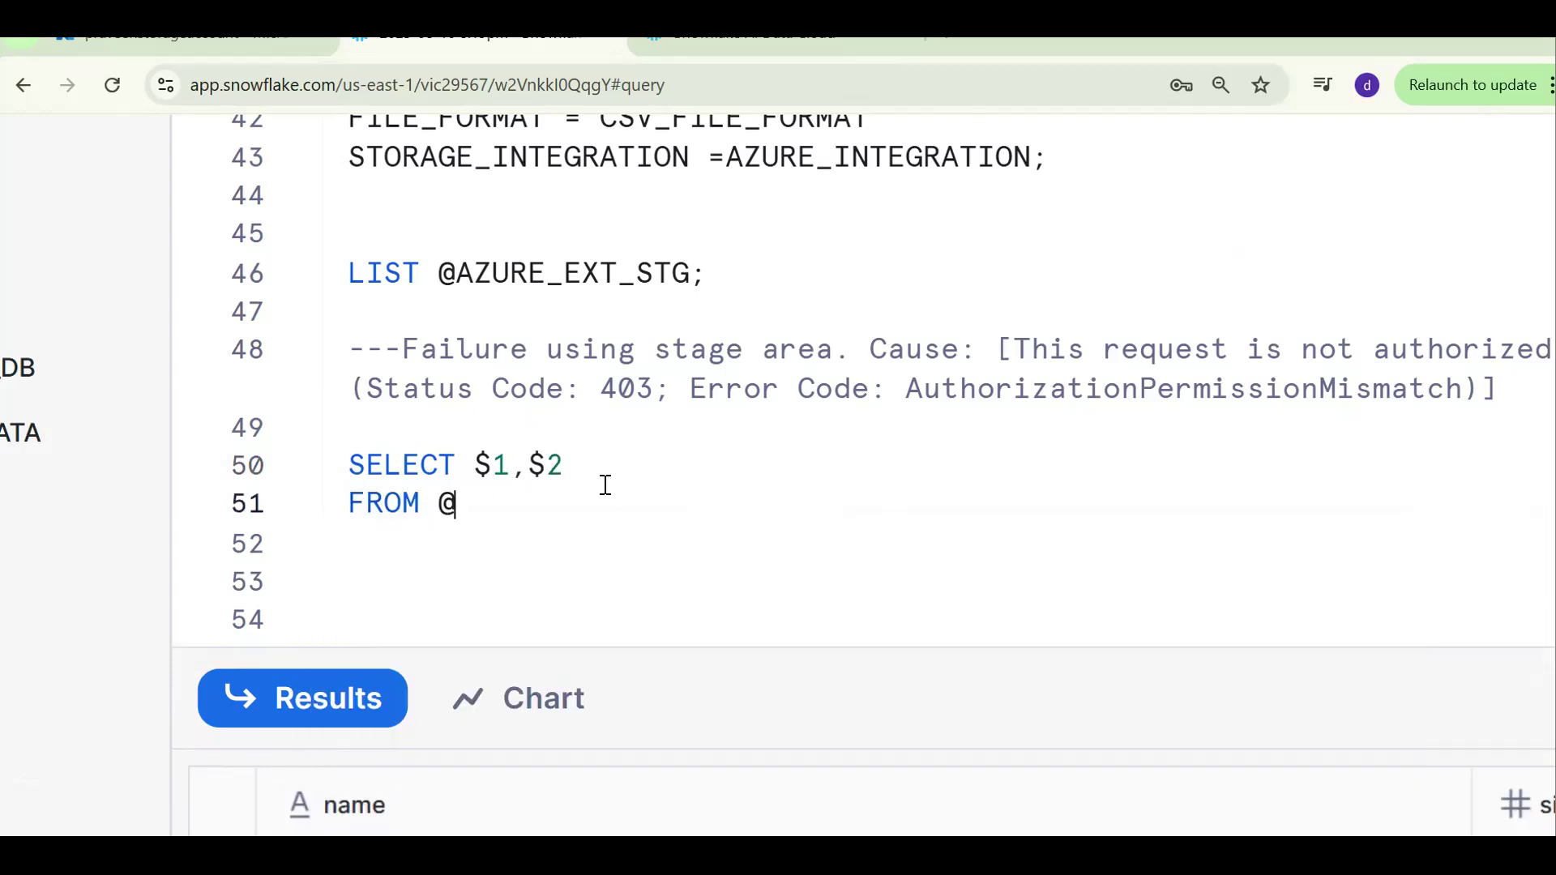
double_click(552, 273)
key("ctrl+c")
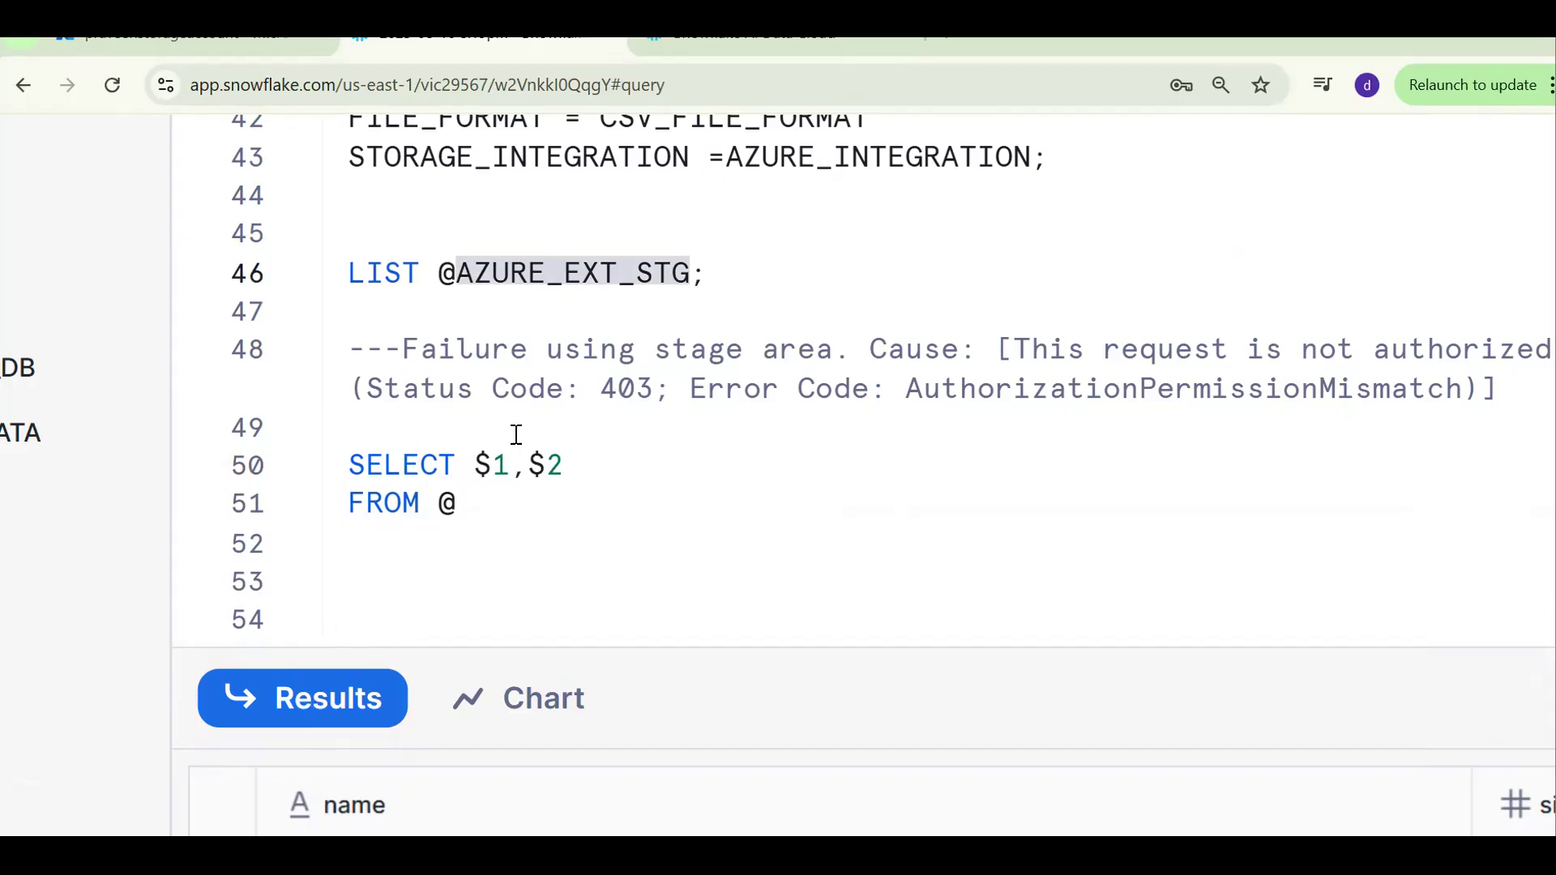
left_click(491, 503)
key("ctrl+v")
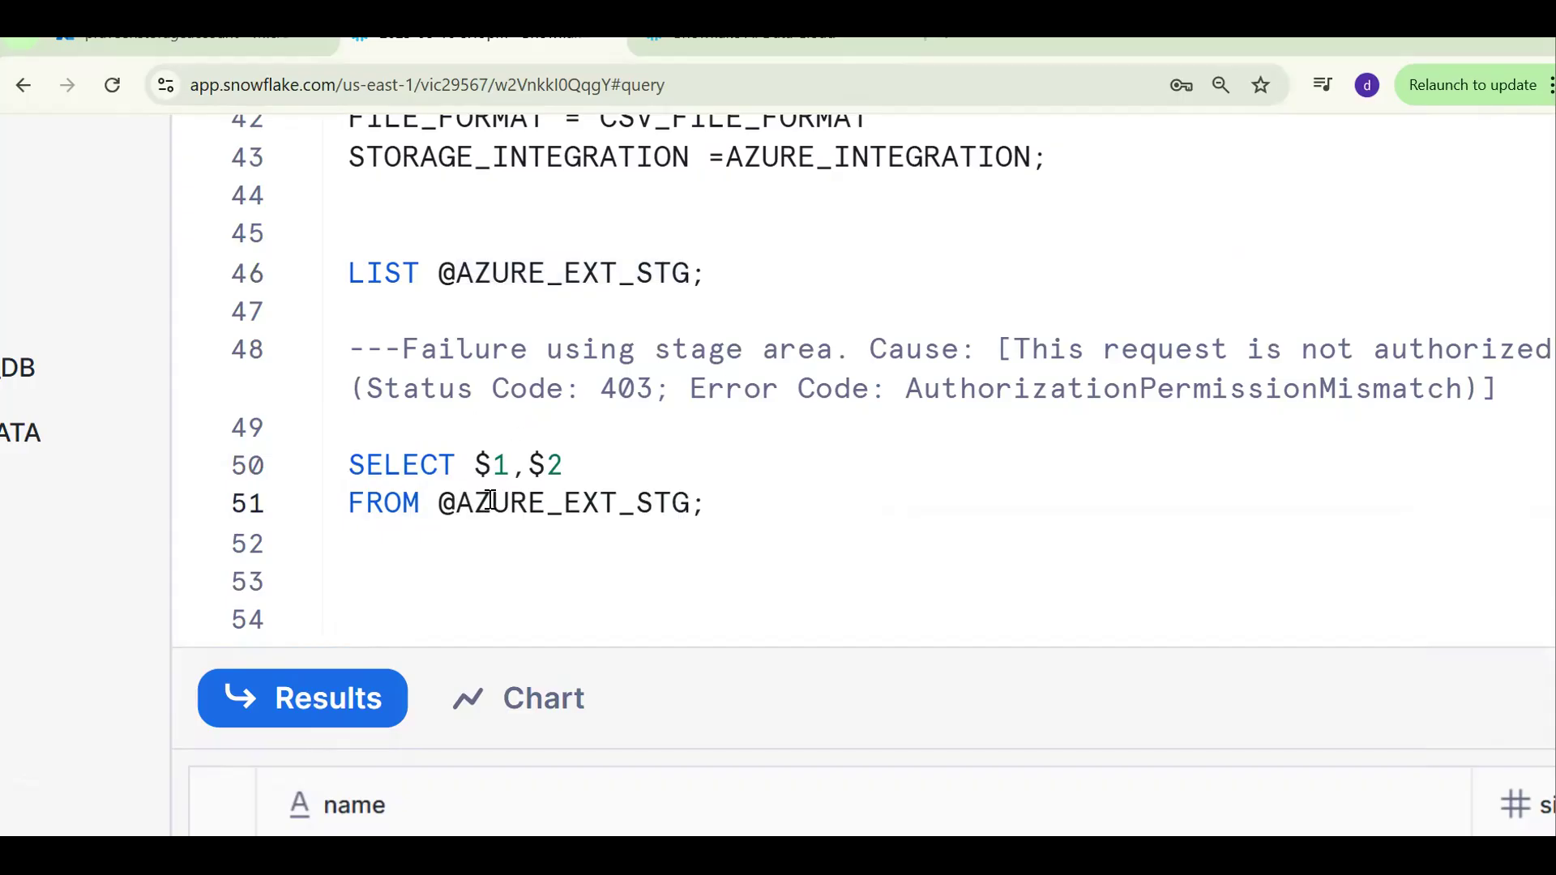
key("ctrl+Return")
scroll(491, 500, "down", 3)
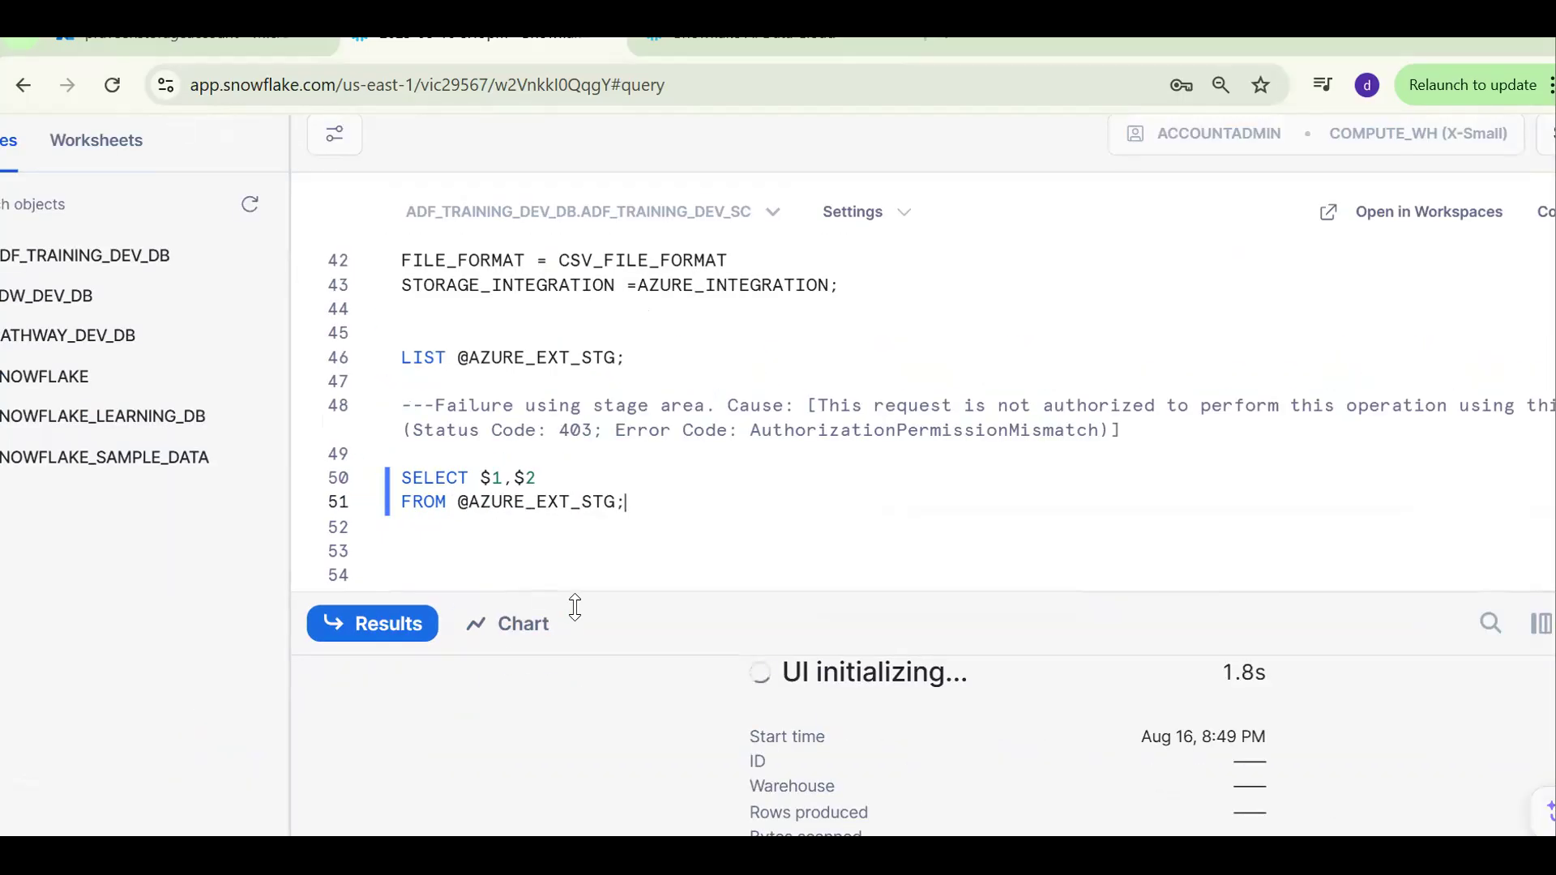
left_click_drag(576, 607, 577, 511)
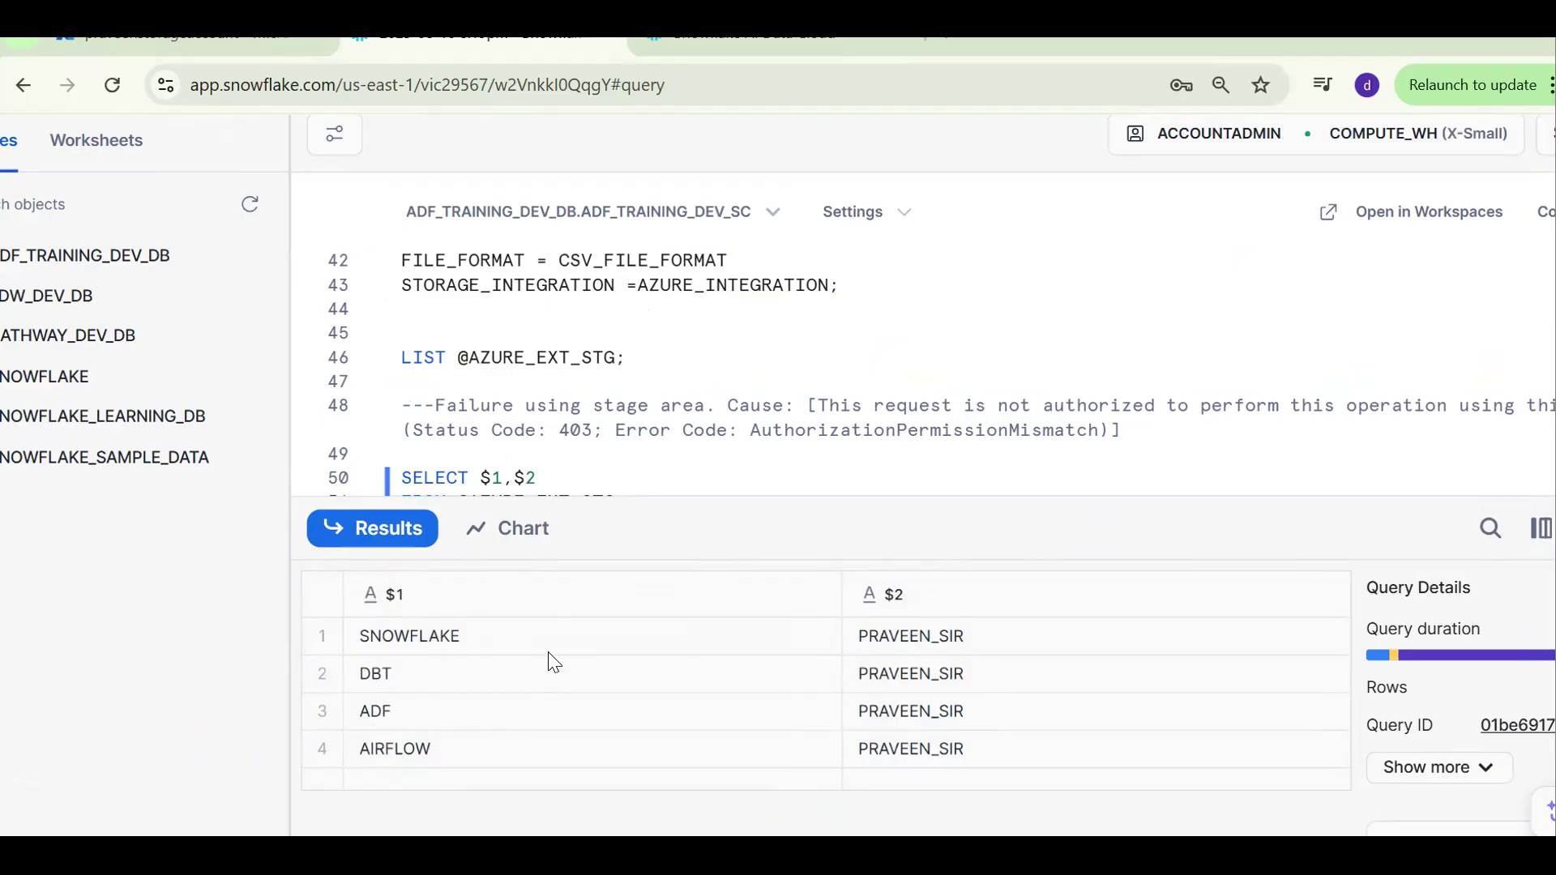
- Add and run SHOW TABLES; below the stage query and select the table's name in the results
left_click(591, 485)
key("Return")
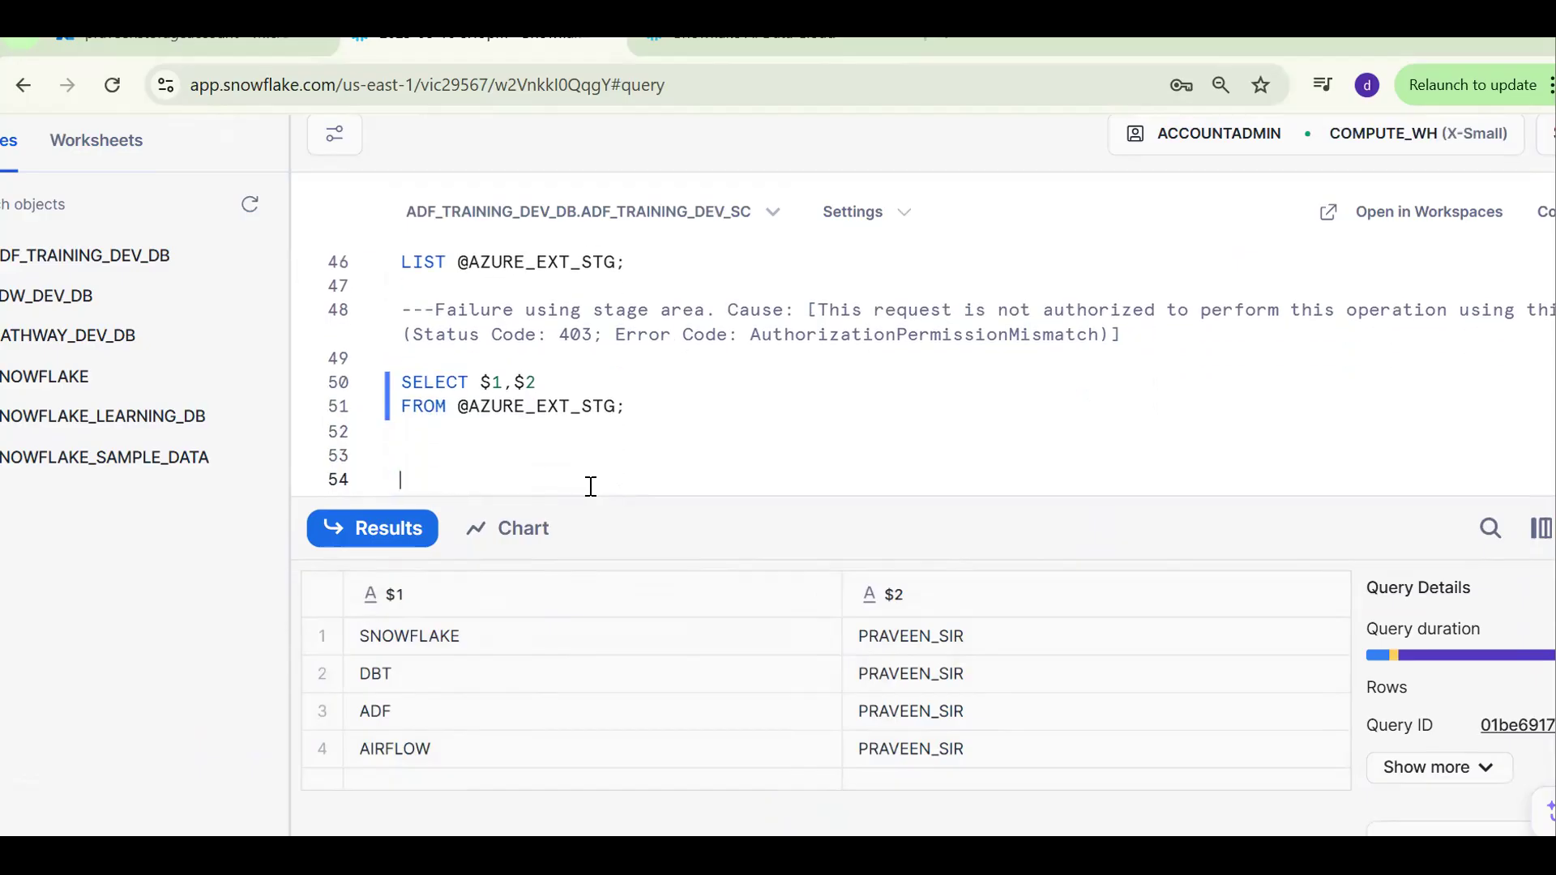
type("SHOW")
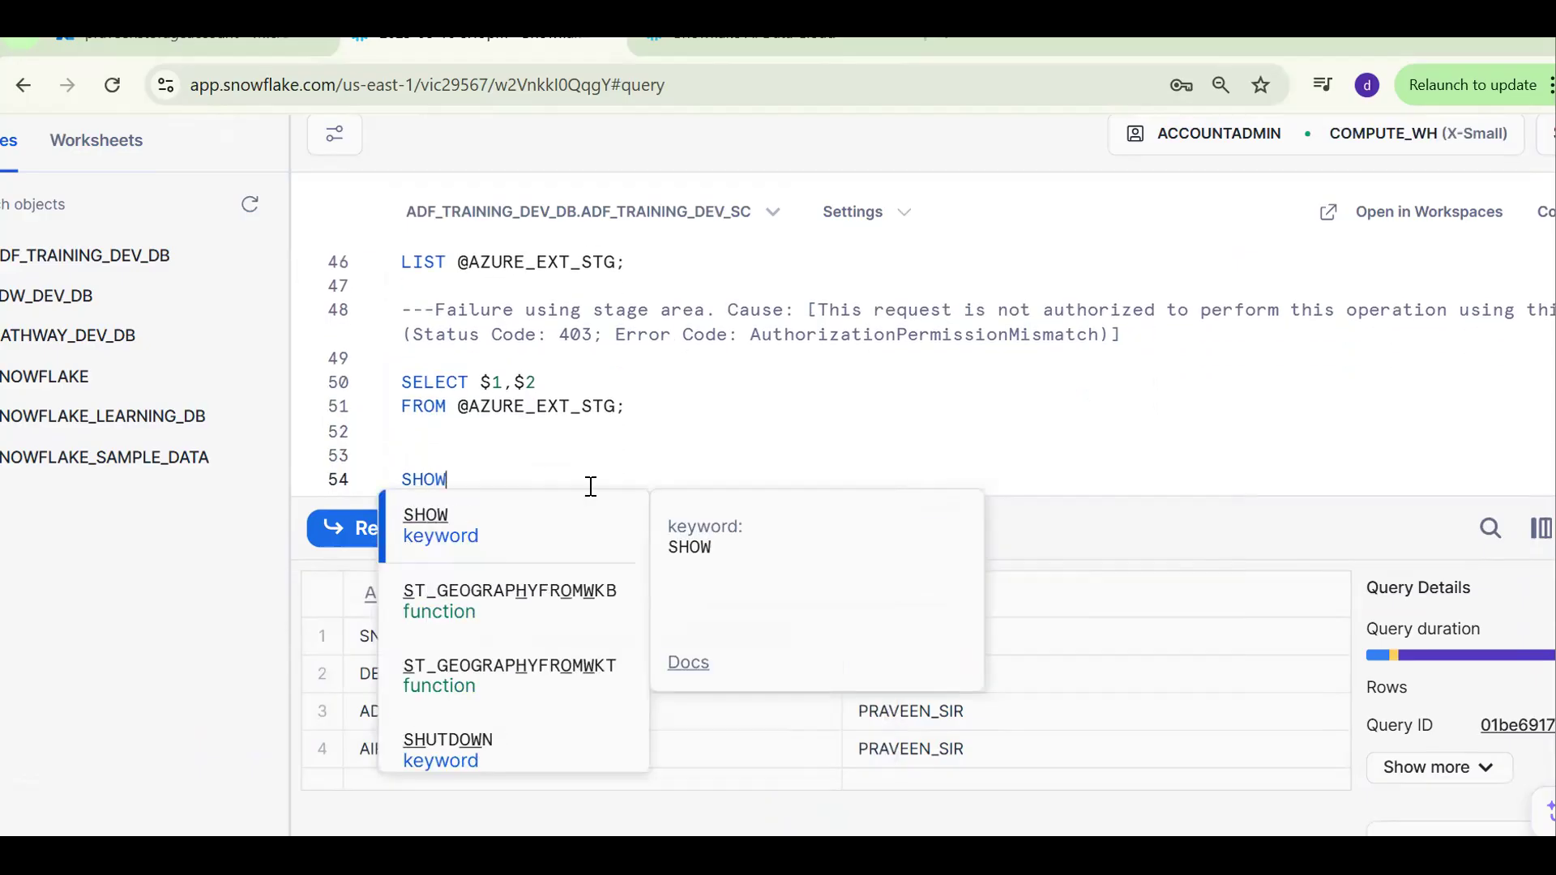
type(" TABLES;")
key("ctrl+Return")
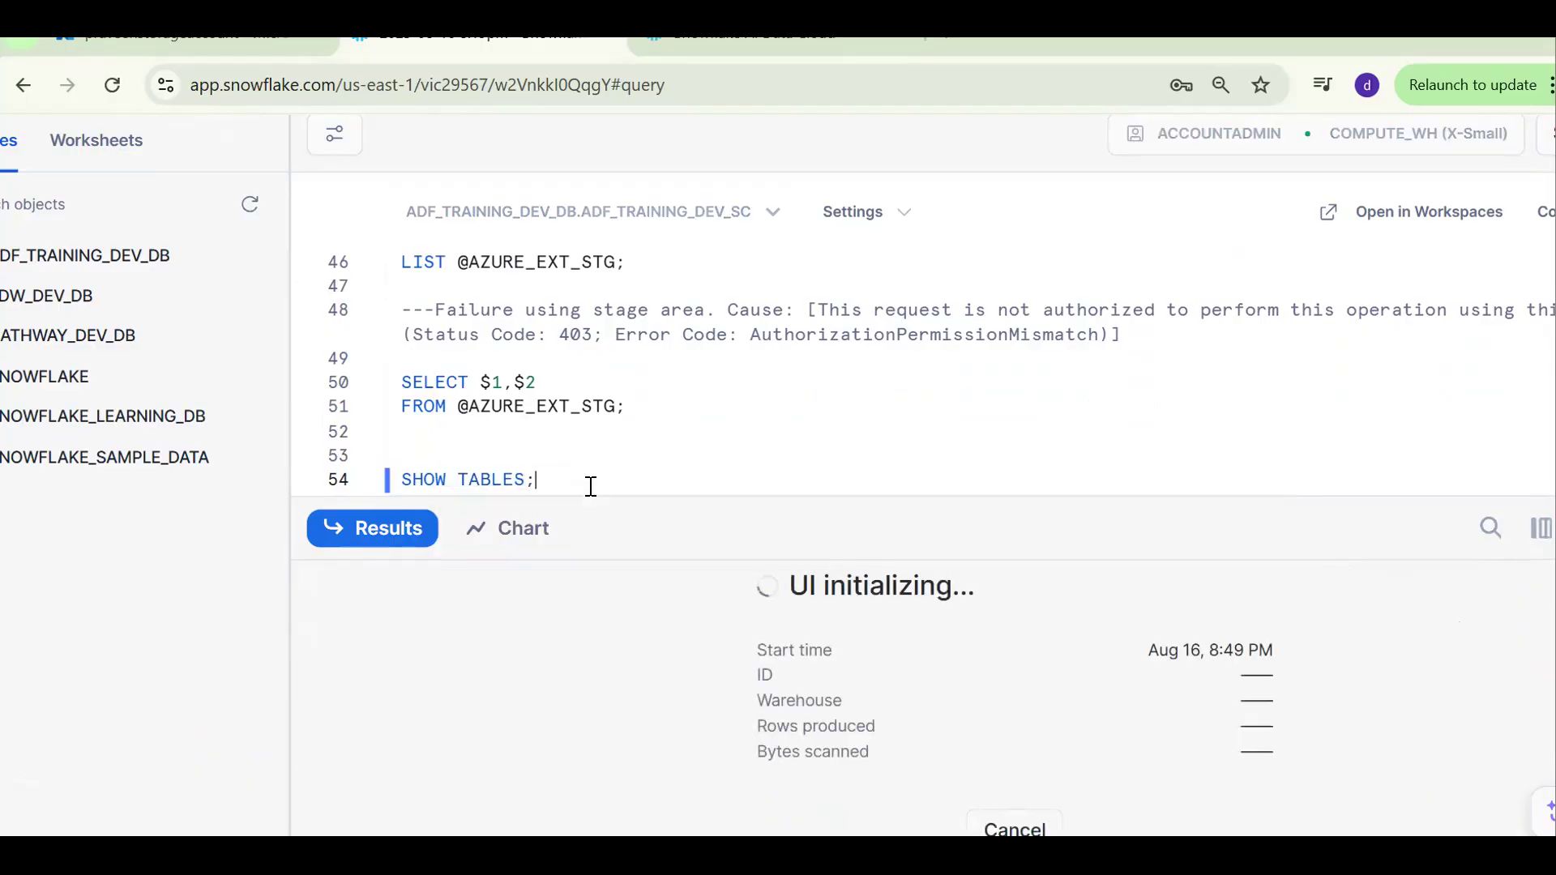
left_click(610, 637)
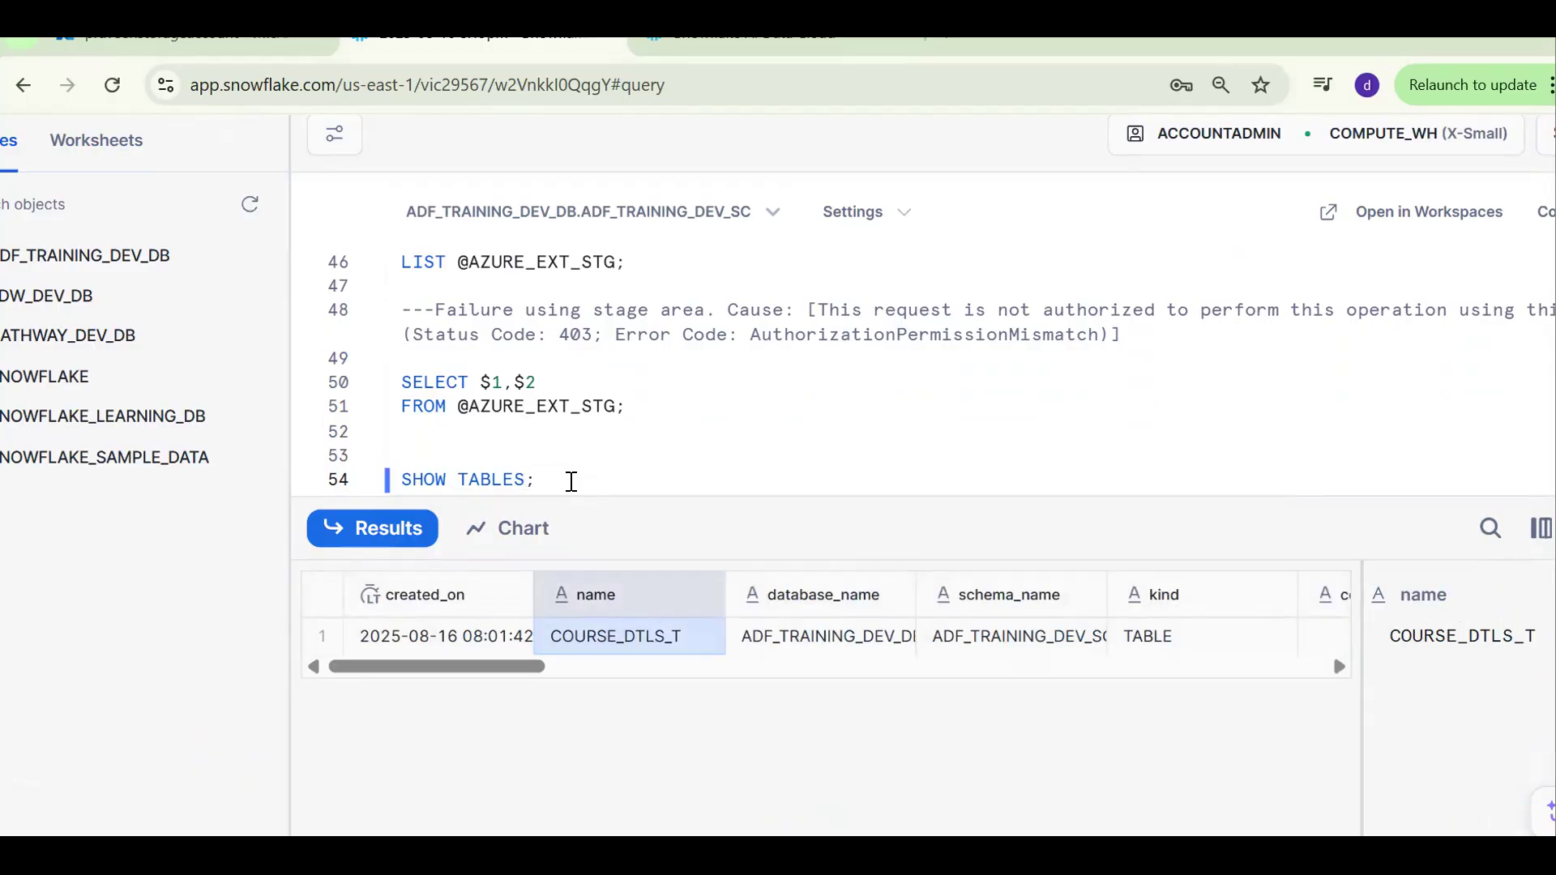
left_click(567, 479)
key("Return")
key("Return")
key("Return")
type("C")
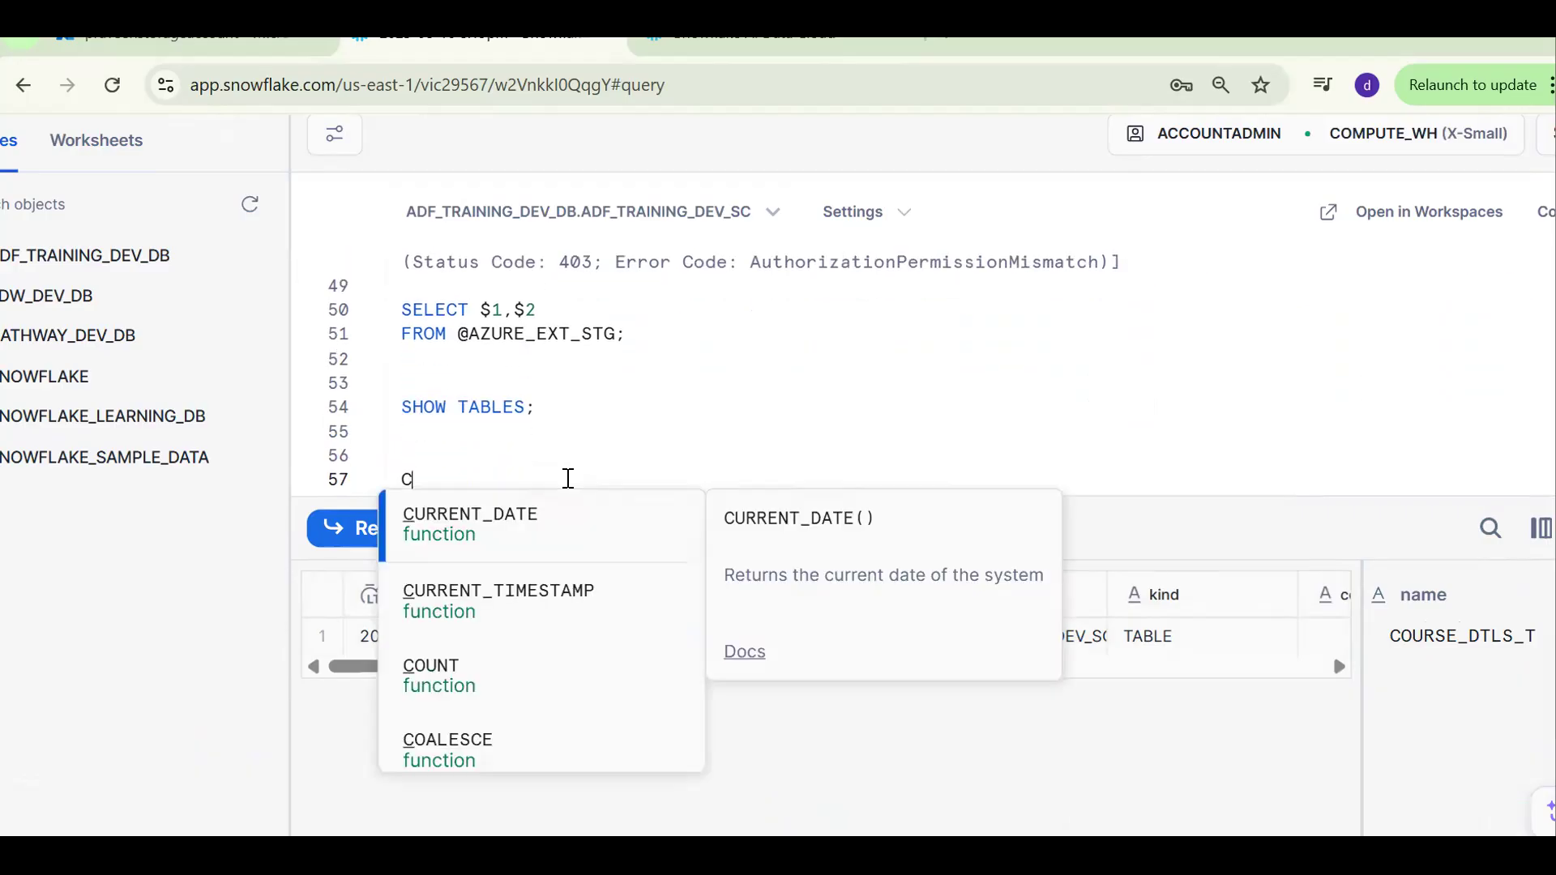
type("OPY INTO COURSE_DTLS_T")
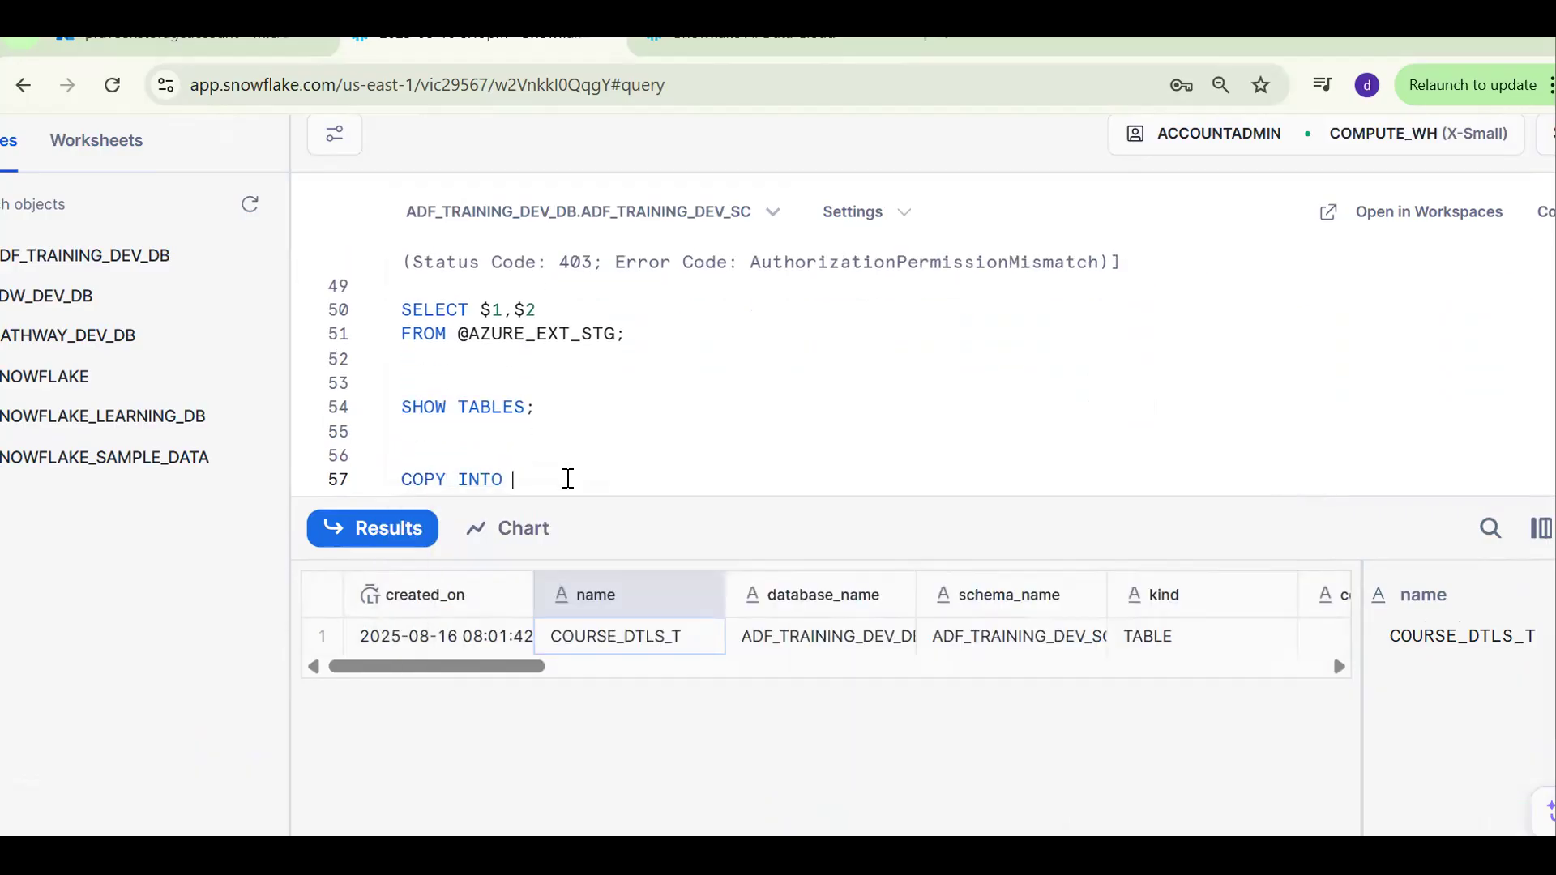
key("Return")
type("FROM @")
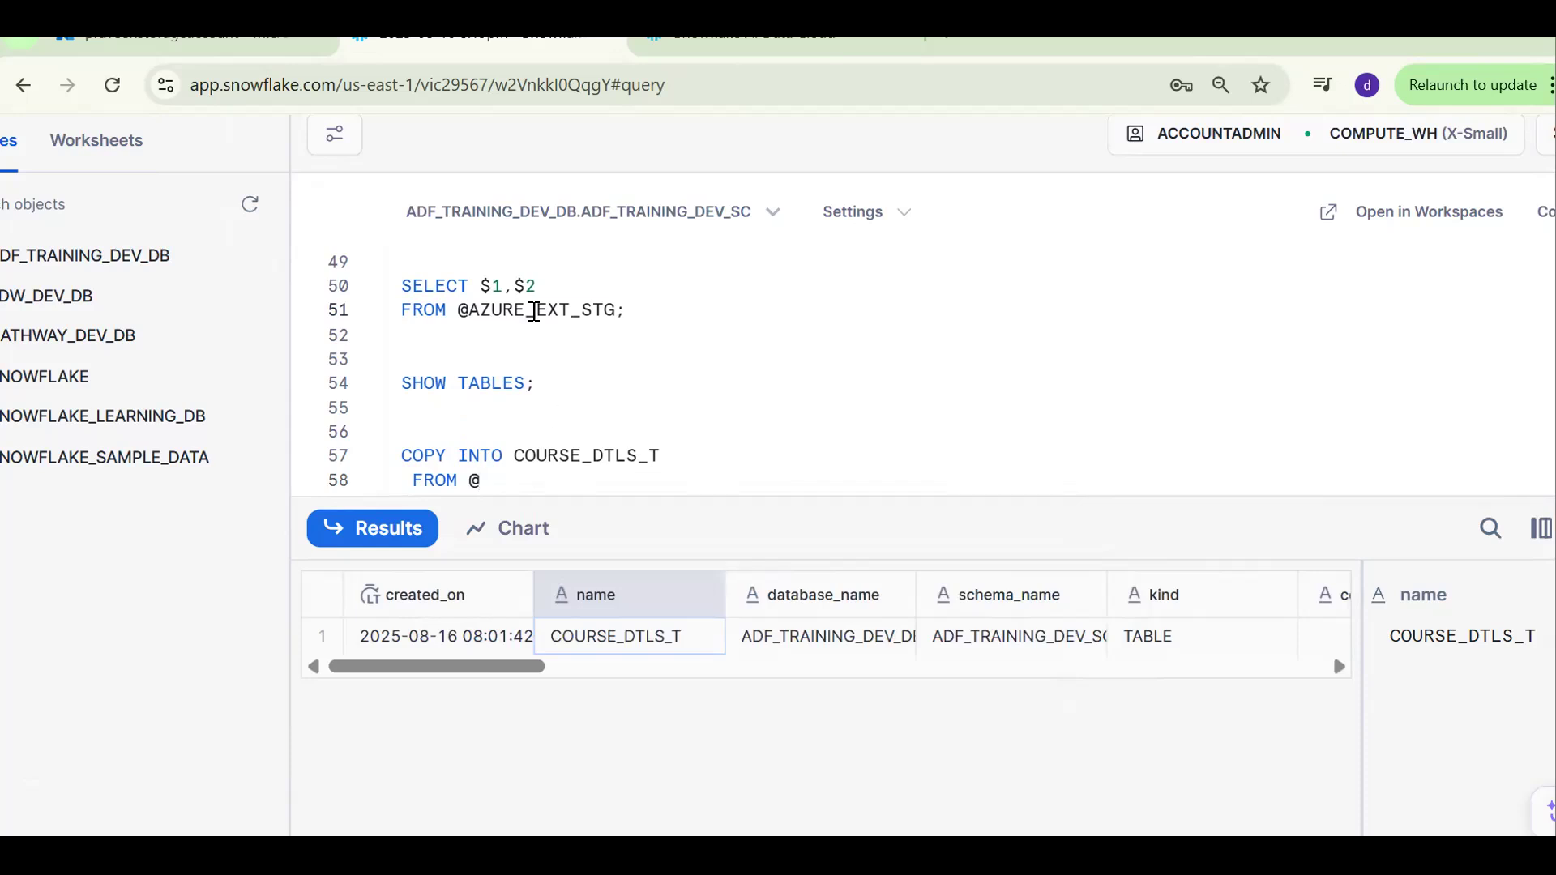
double_click(536, 313)
key("ctrl+c")
left_click(489, 478)
key("ctrl+v")
type(";")
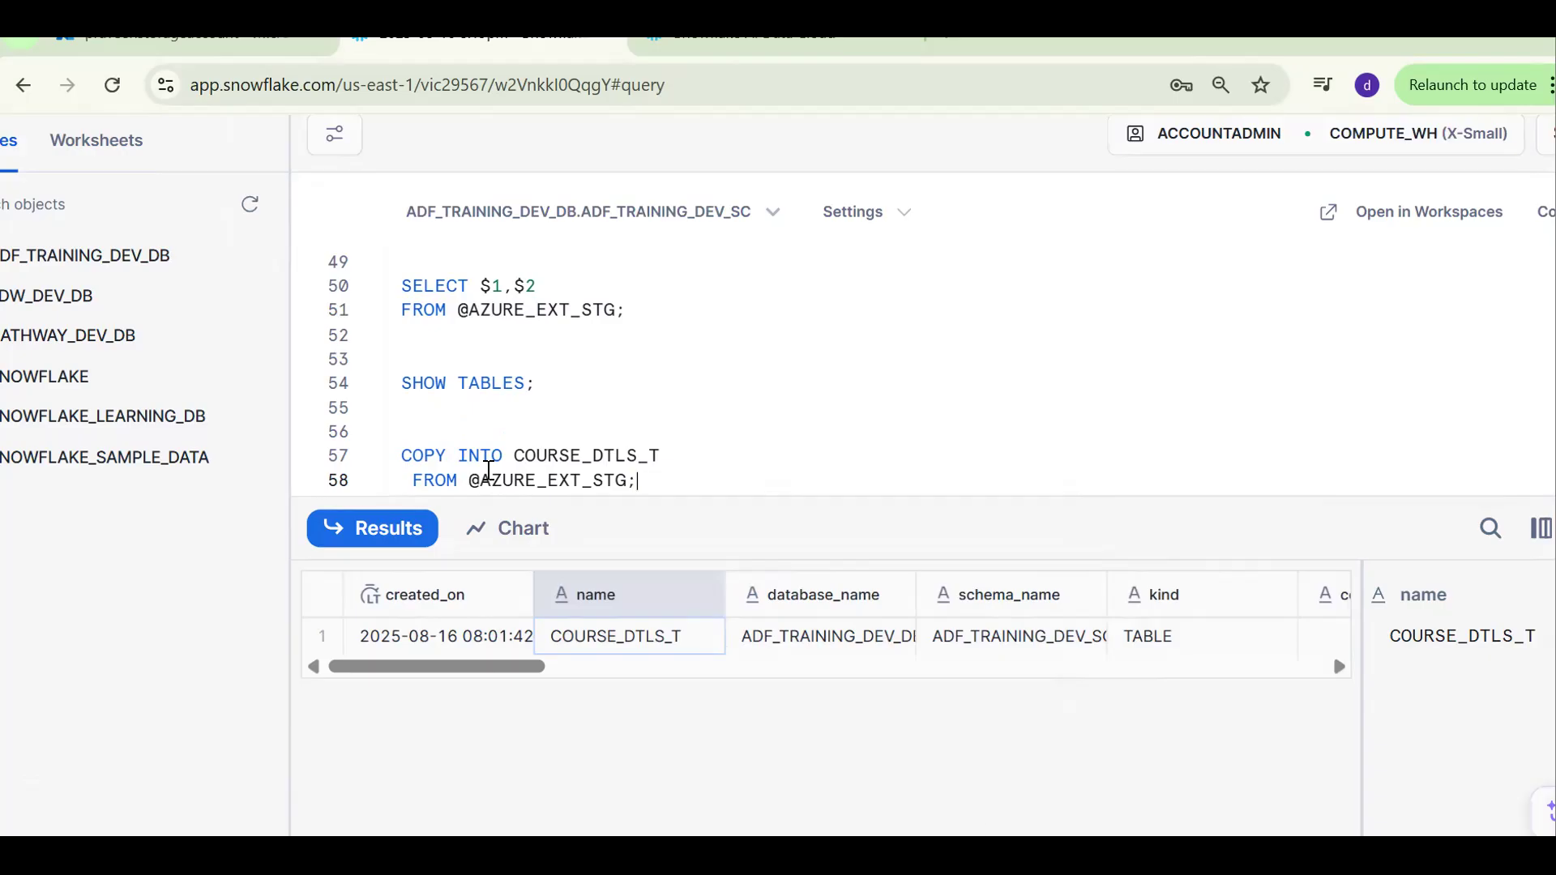
key("ctrl+Return")
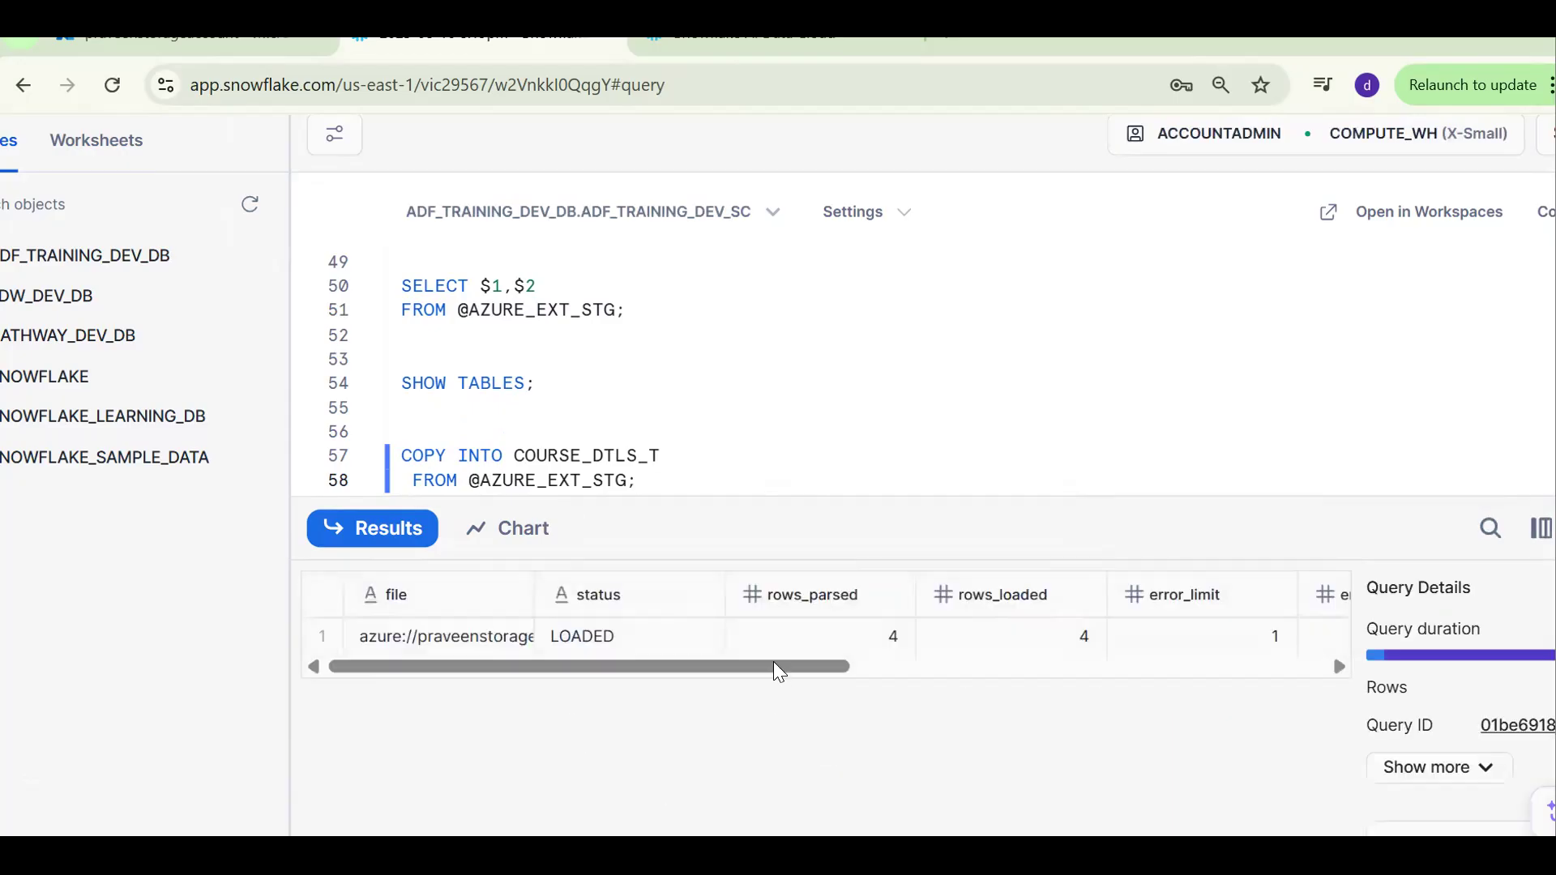
- Add and run SELECT * FROM COURSE_DTLS_T; below the COPY INTO statement
left_click(558, 456)
left_click(684, 487)
key("Return")
key("Return")
type("S")
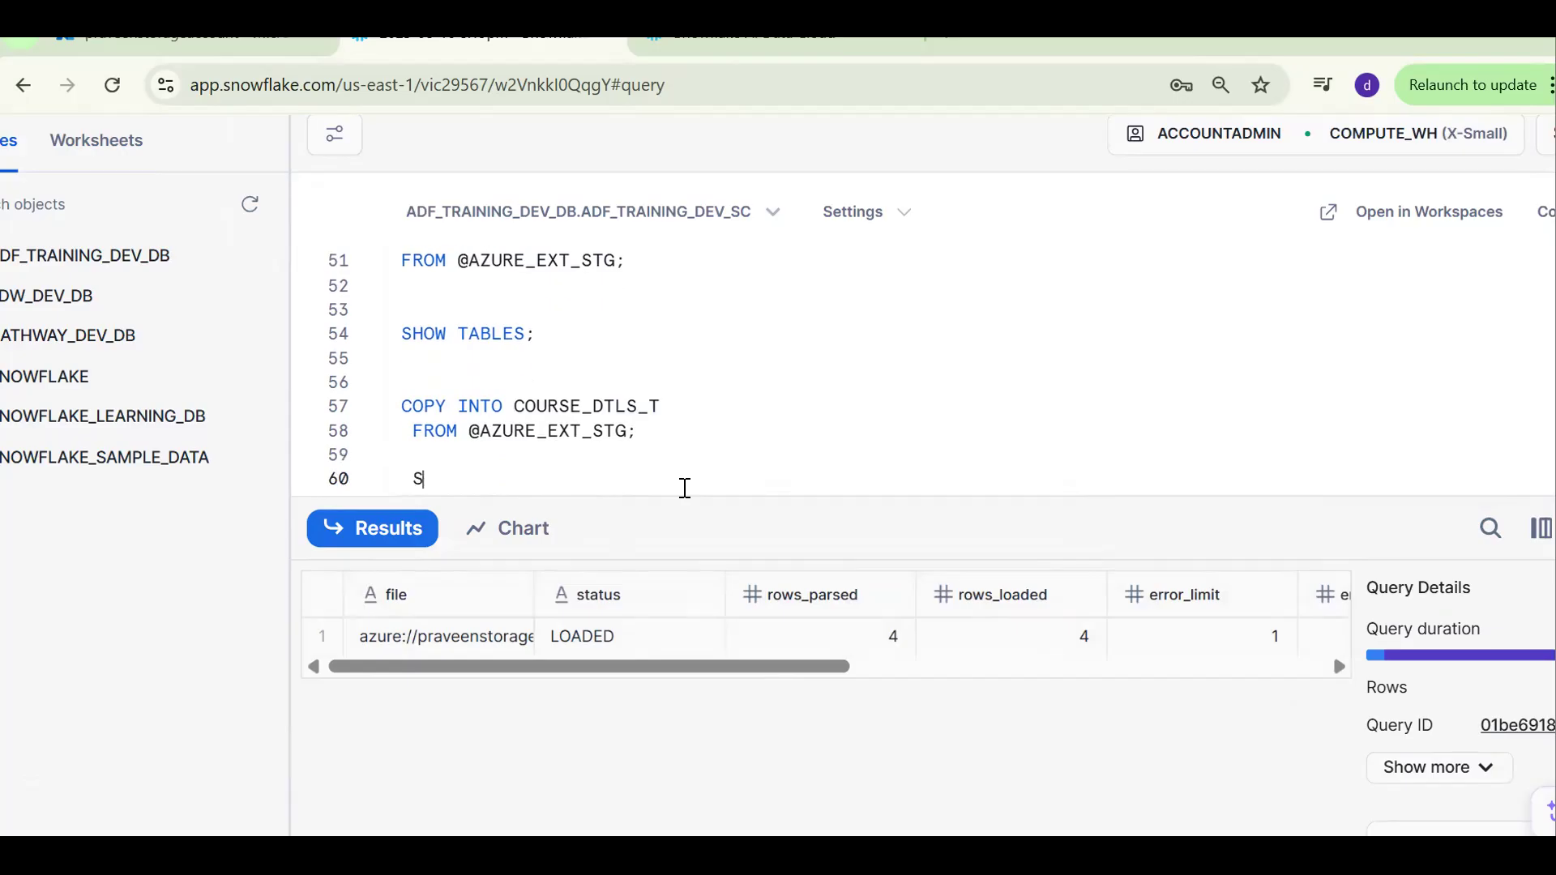
type("ELECT * FROM ")
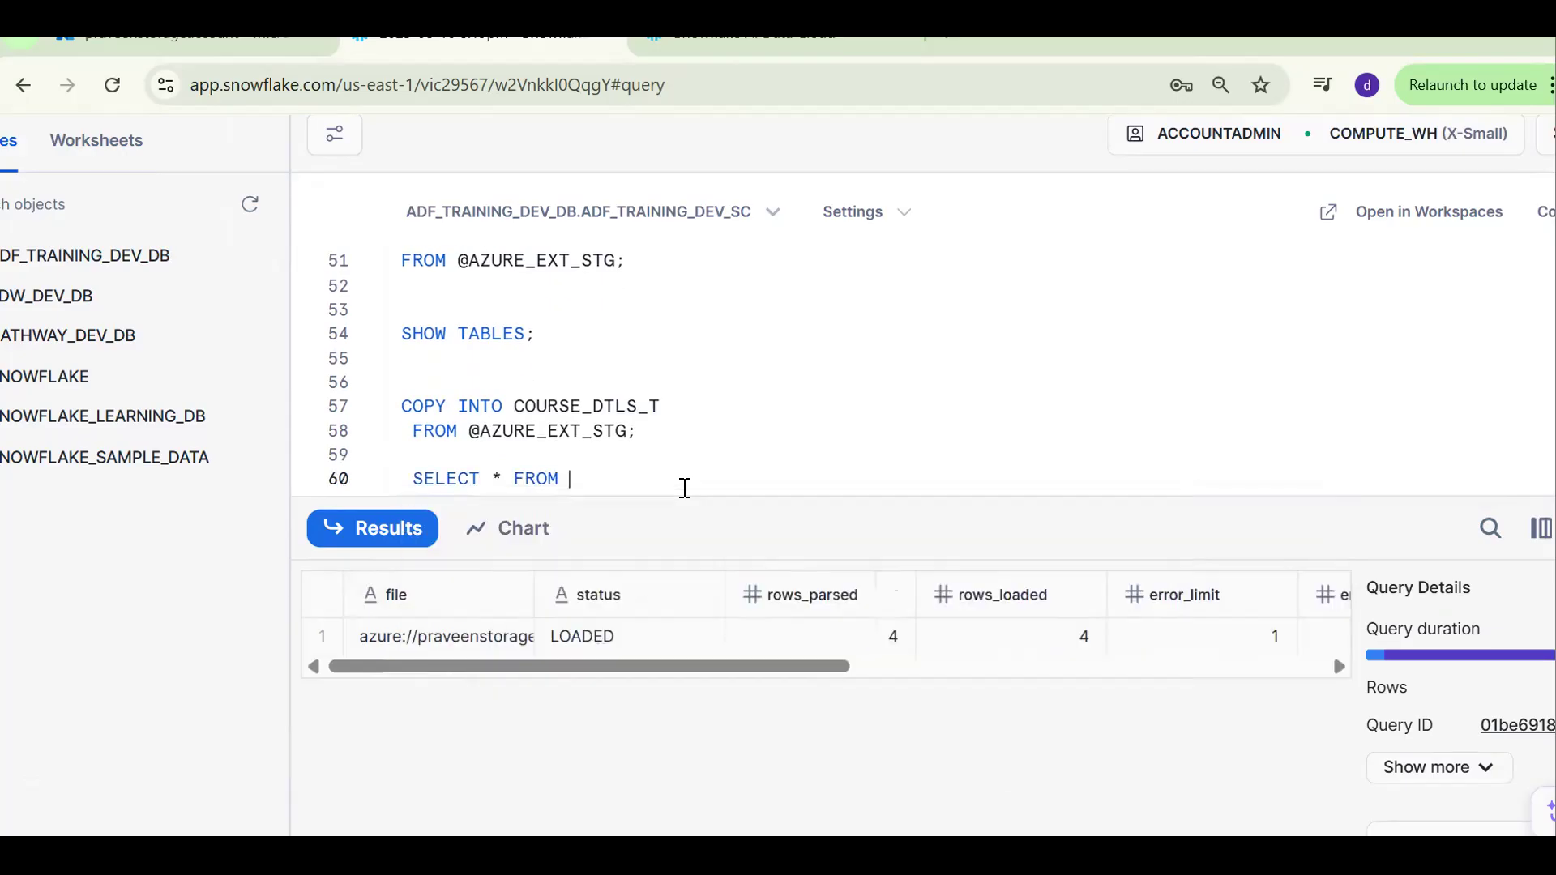
type("COURSE_DTLS_T;")
key("ctrl+Return")
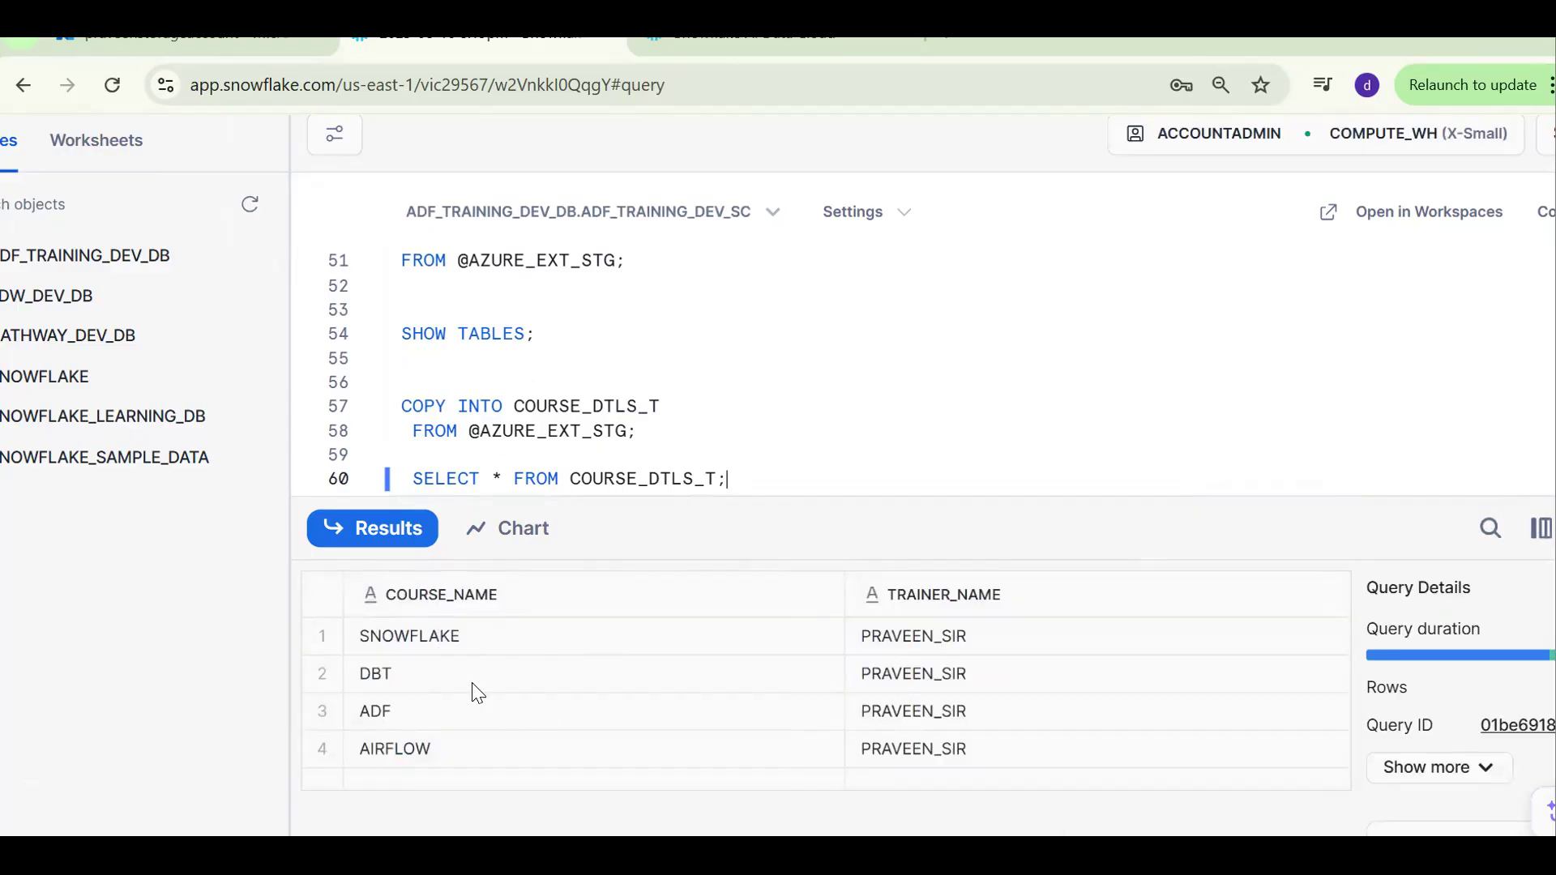
- Switch to the Azure portal and view the contents of course_dtls.txt in the storage account's data container
left_click(250, 54)
left_click(95, 302)
type("CONTA")
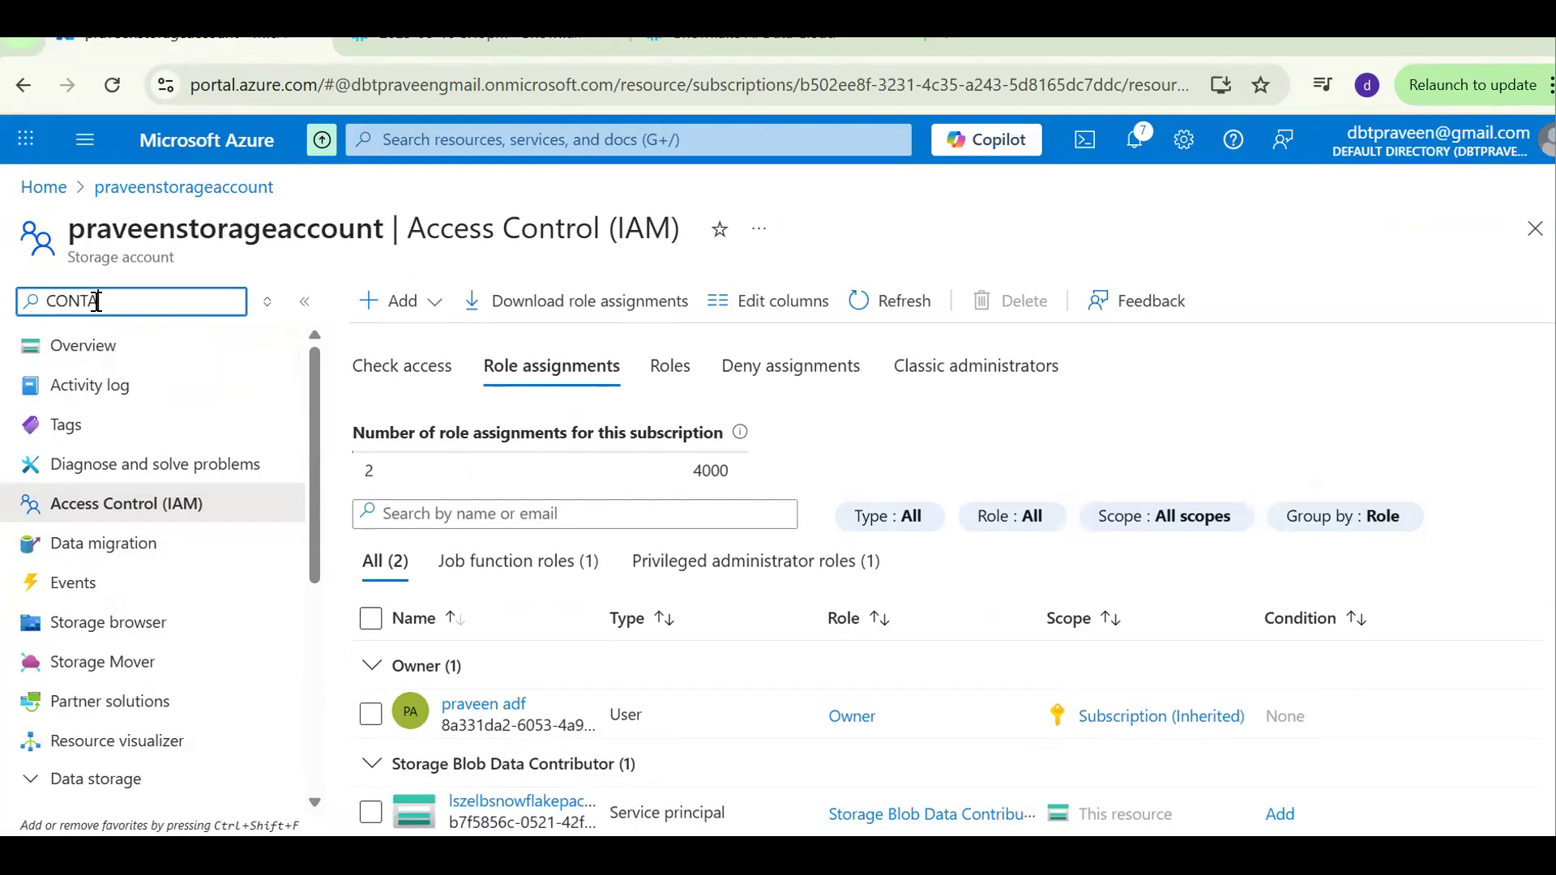
left_click(104, 462)
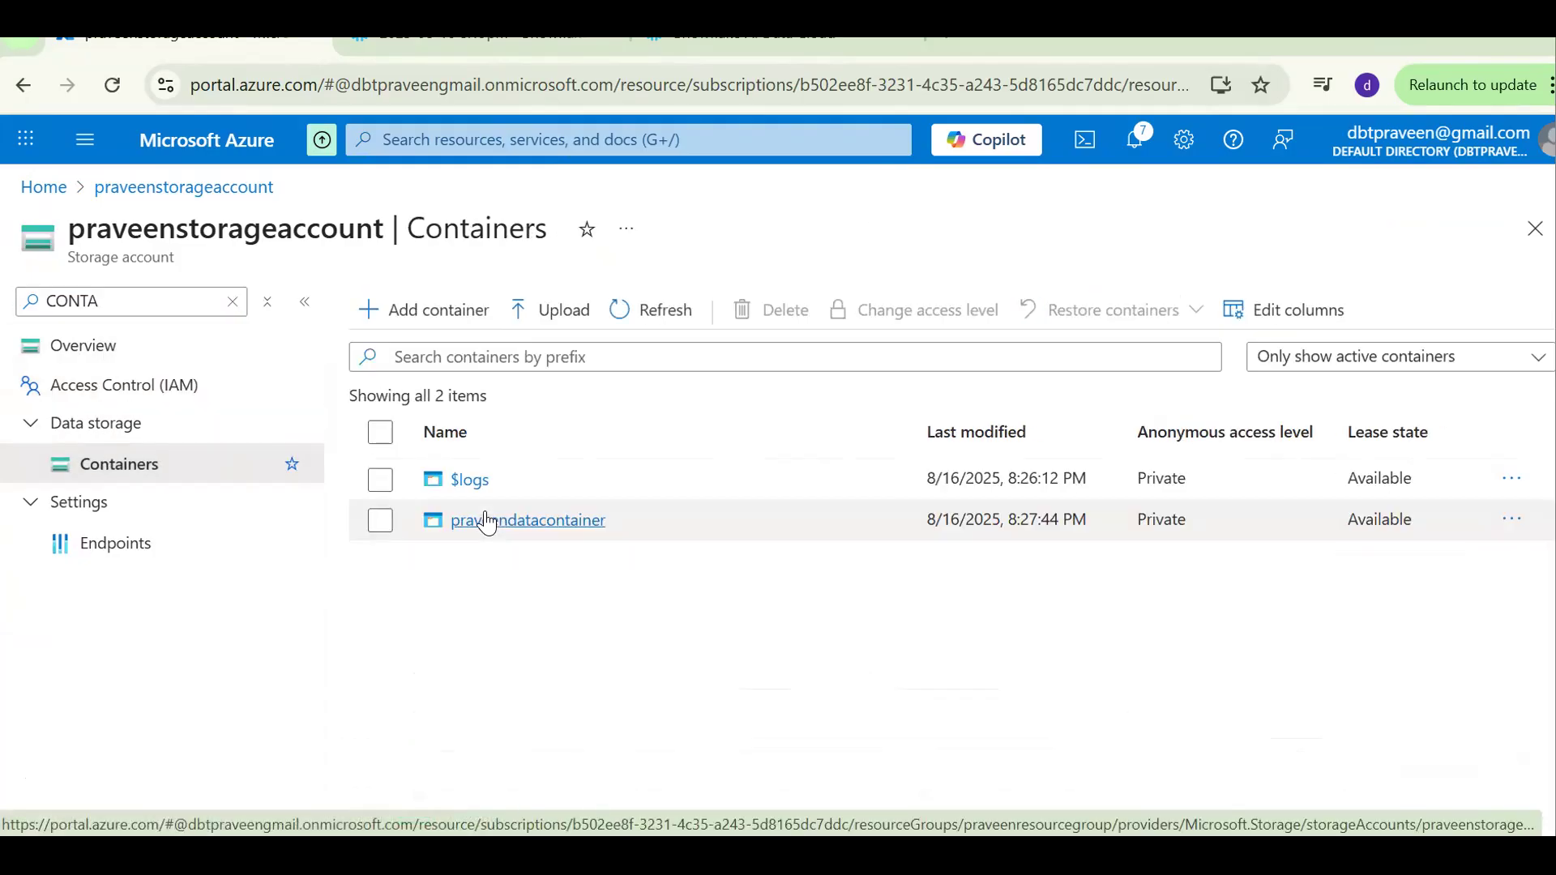
left_click(474, 531)
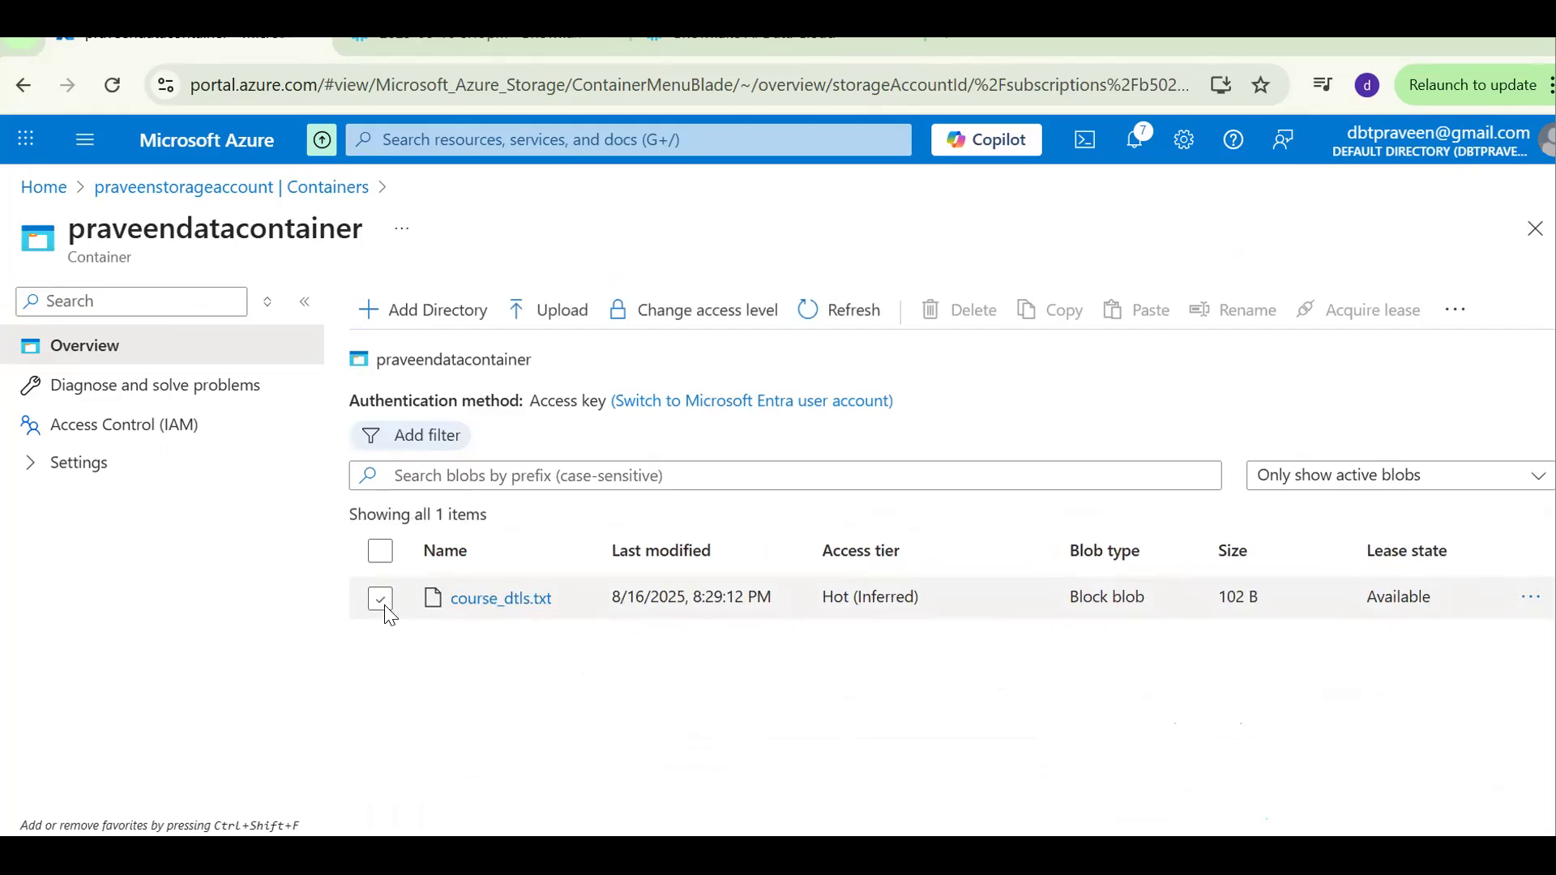
left_click(381, 601)
left_click(466, 608)
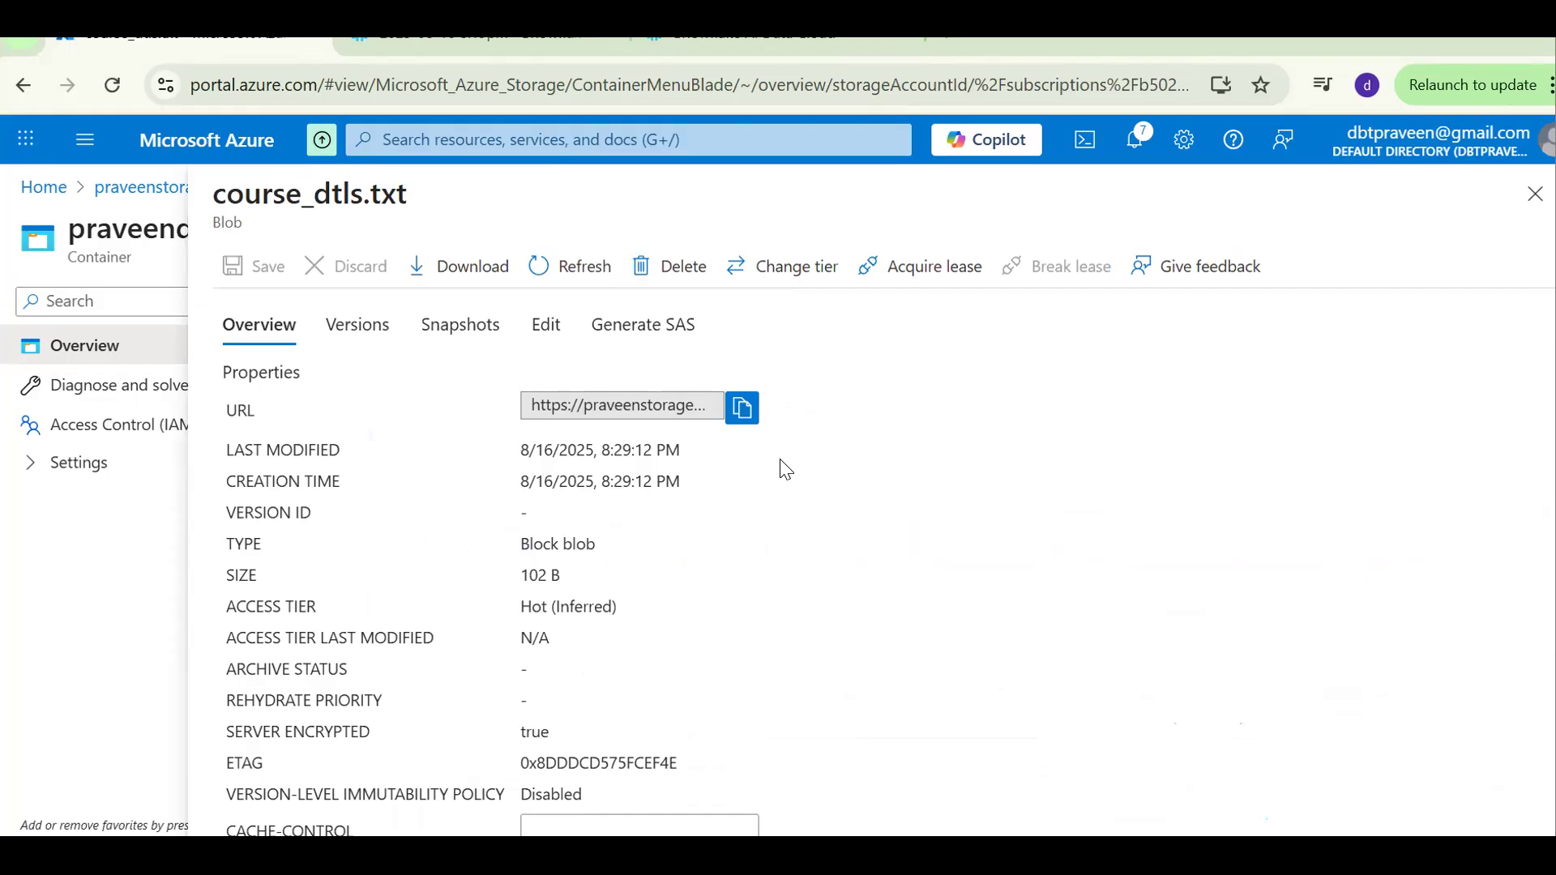
left_click(543, 328)
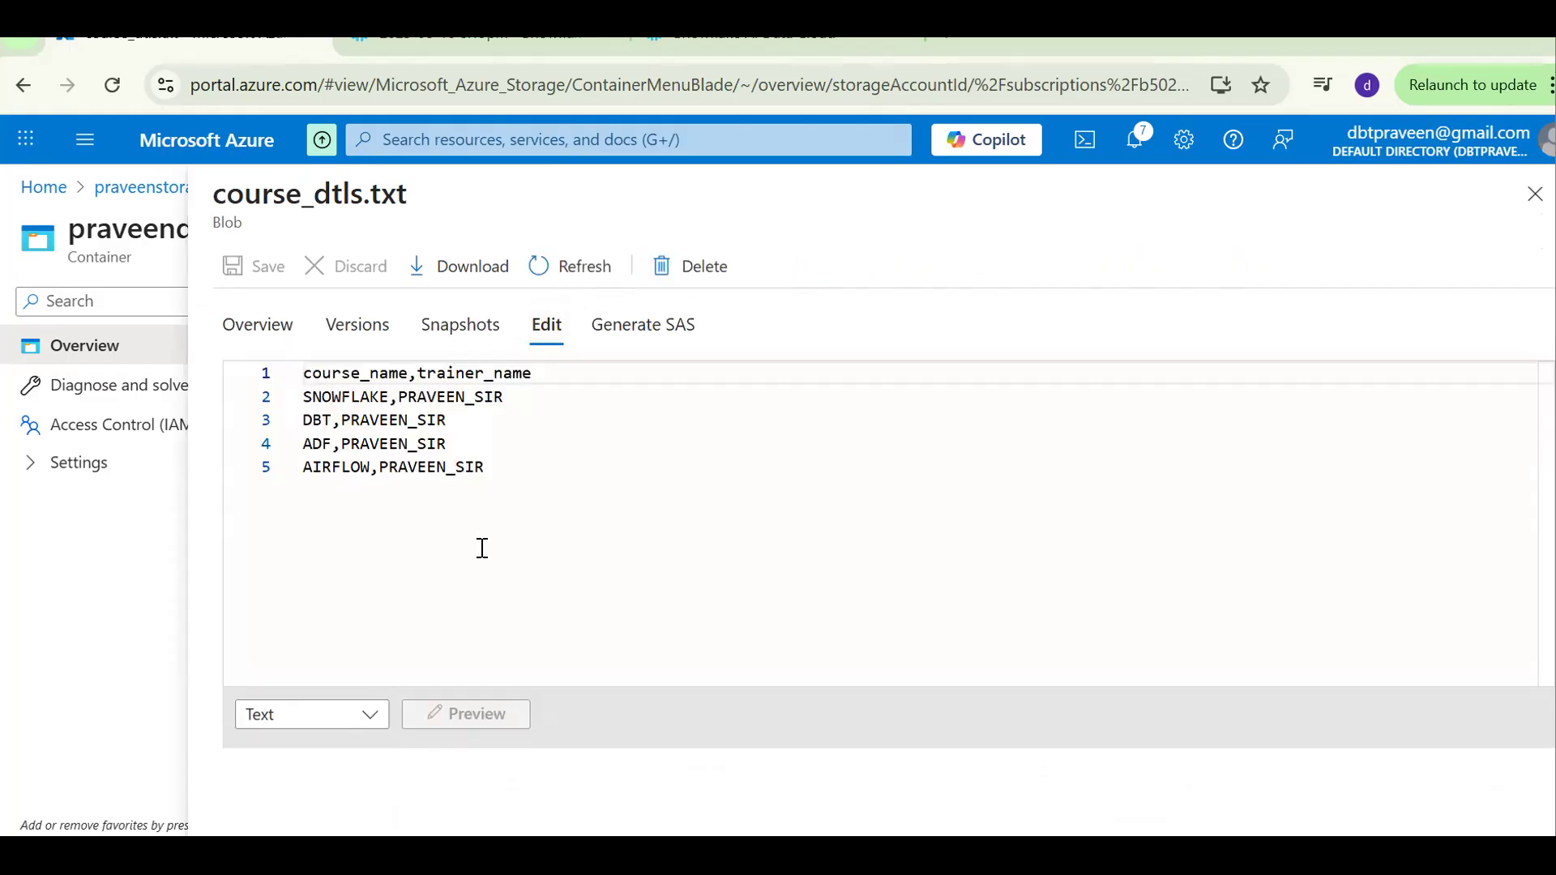
- Return to the Snowflake worksheet and add a ============ divider line a few lines below the COURSE_DTLS_T query
left_click(372, 56)
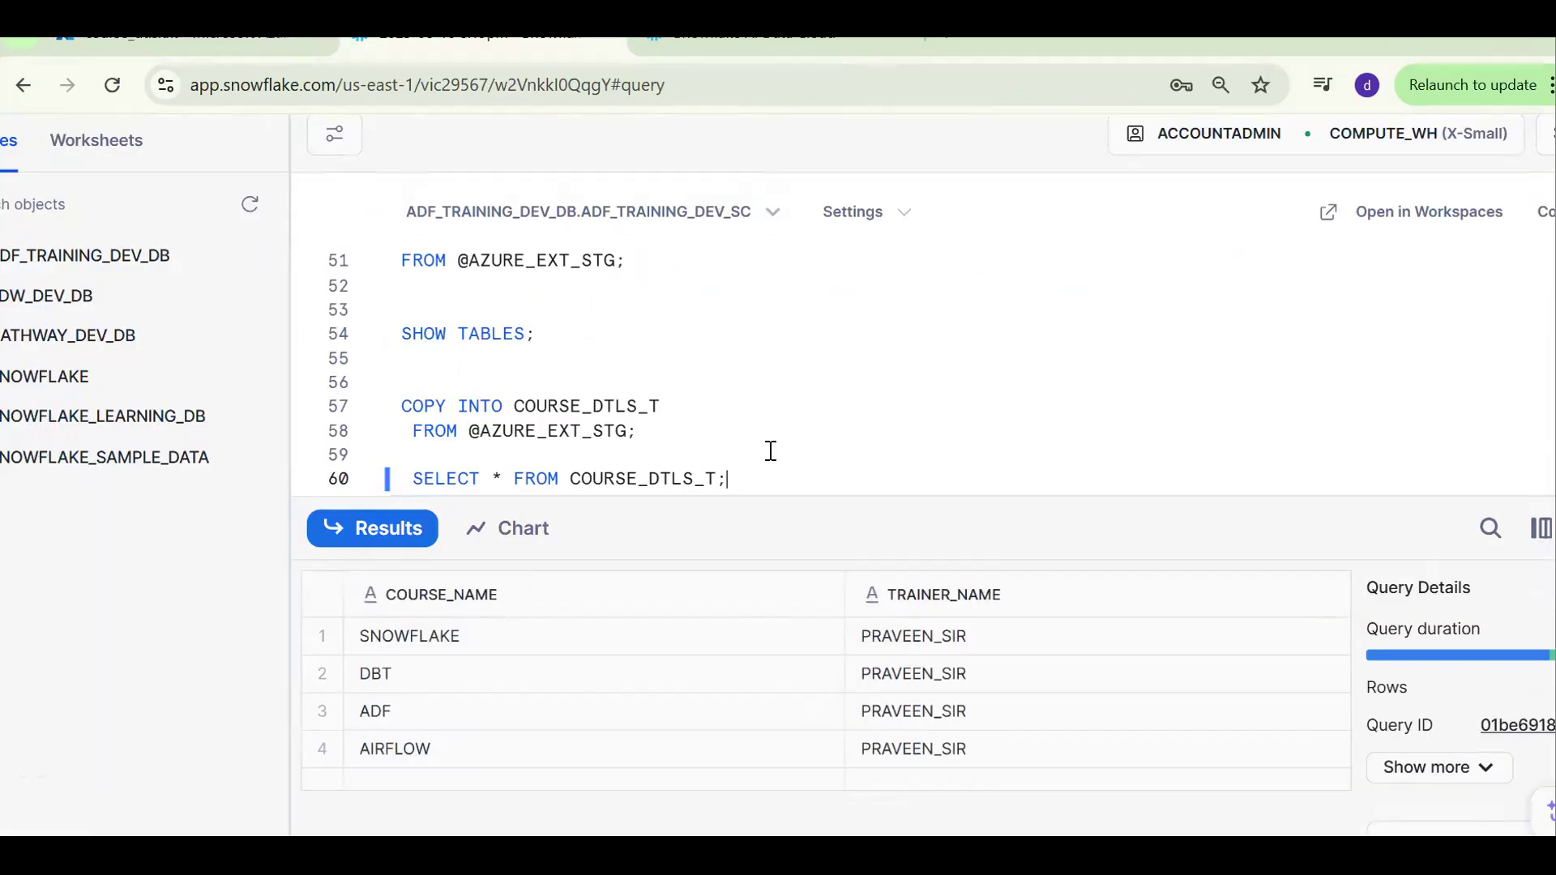
key("Down")
key("End")
key("Return")
key("Return")
key("Return")
key("Return")
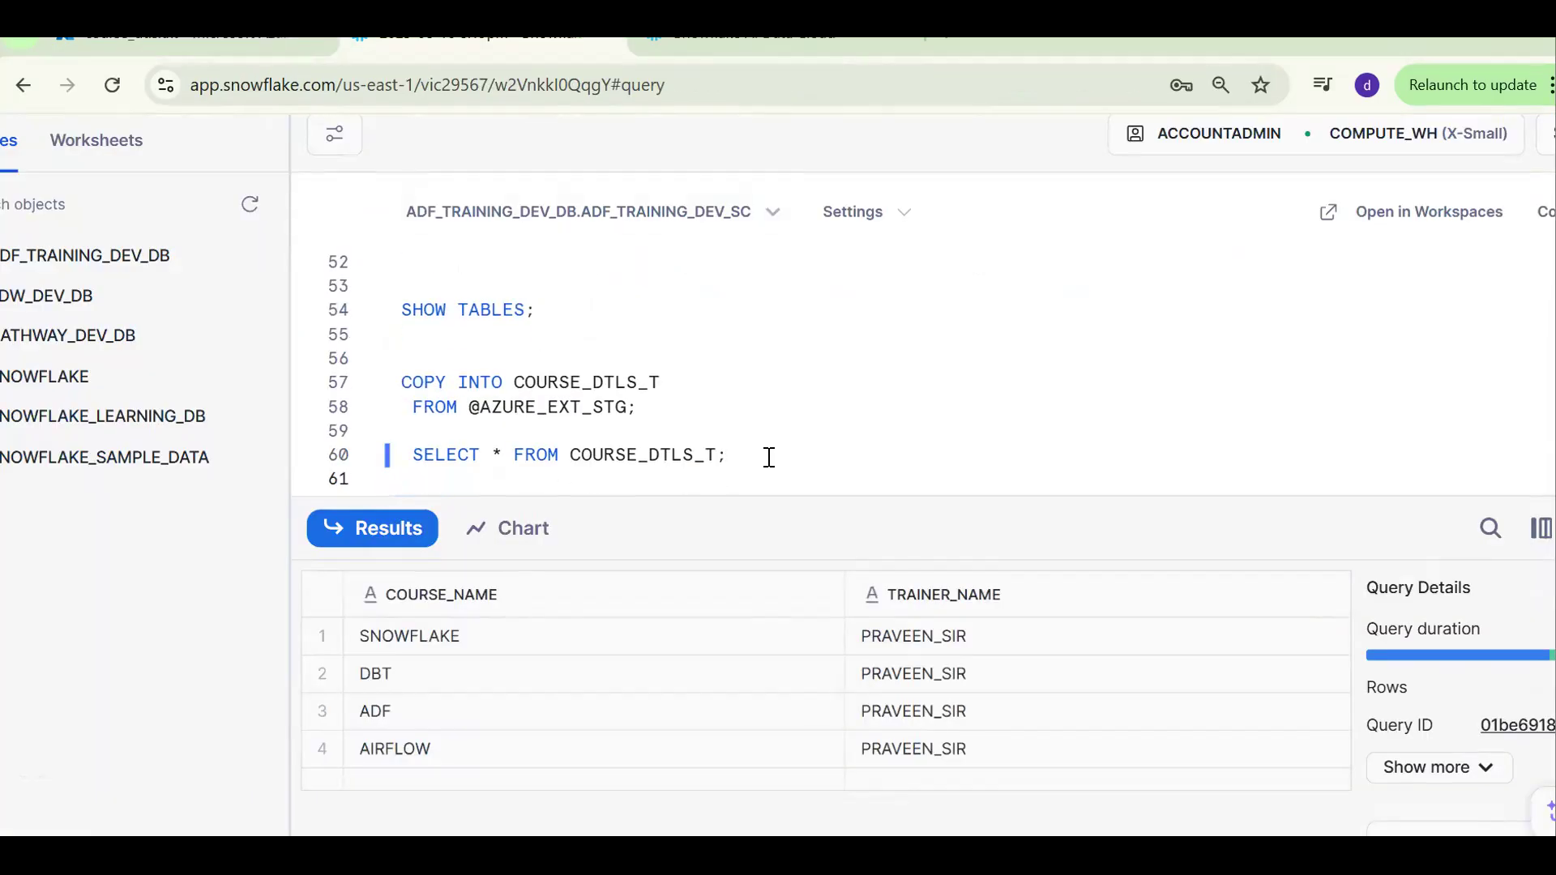
type("============")
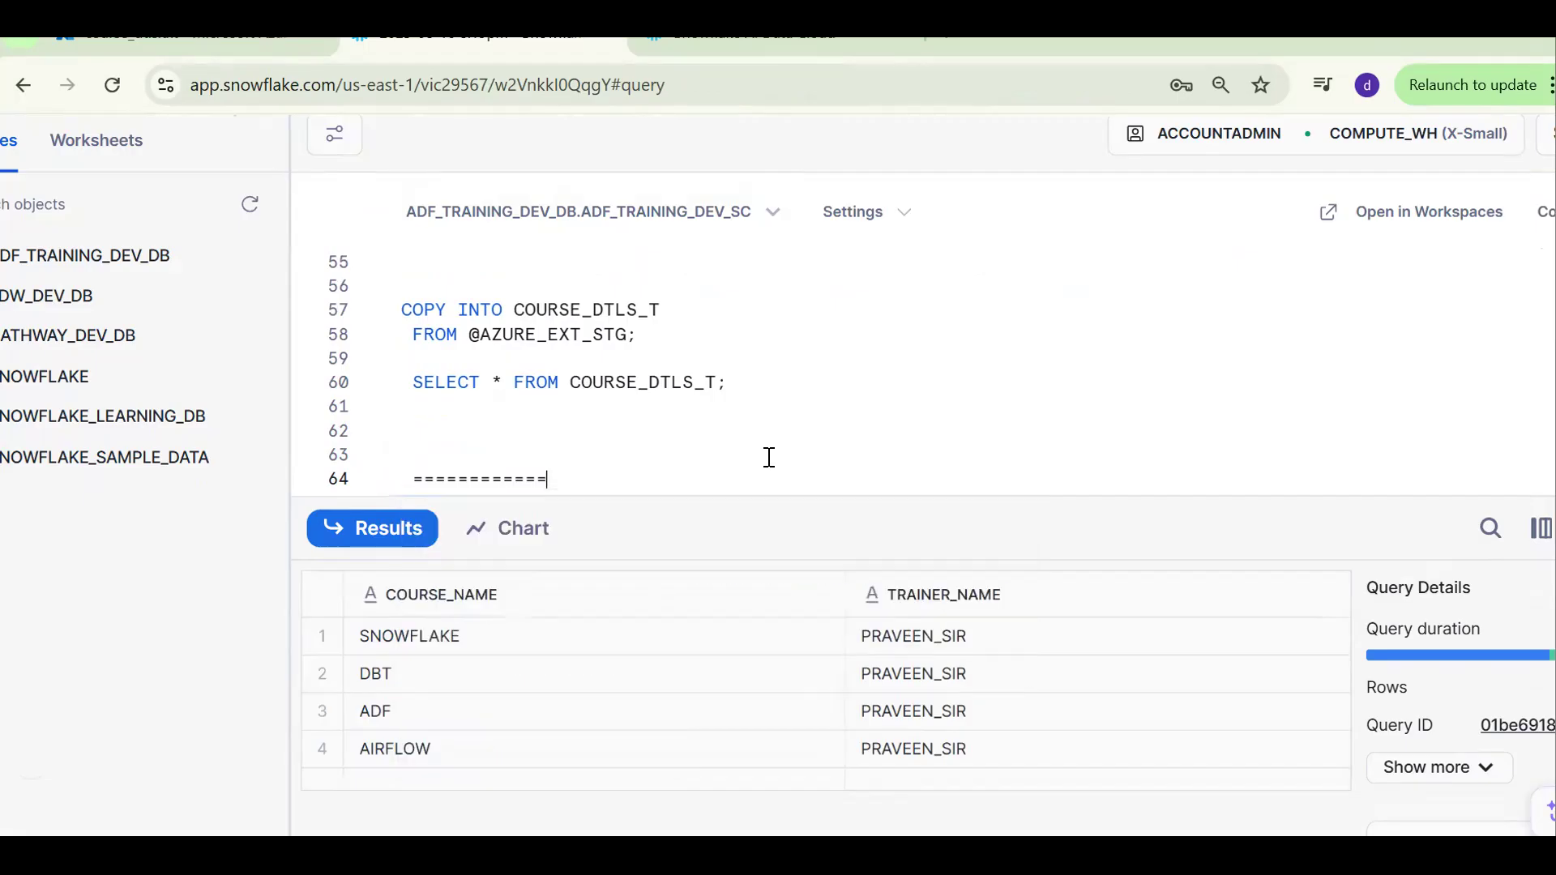
- Add the note AZURE ACCOUNT => RG =>STORAGE ACCOUNT =>CONTAINER => UPLOAD 1 FILE below the divider
key("Return")
type("AZURE AC")
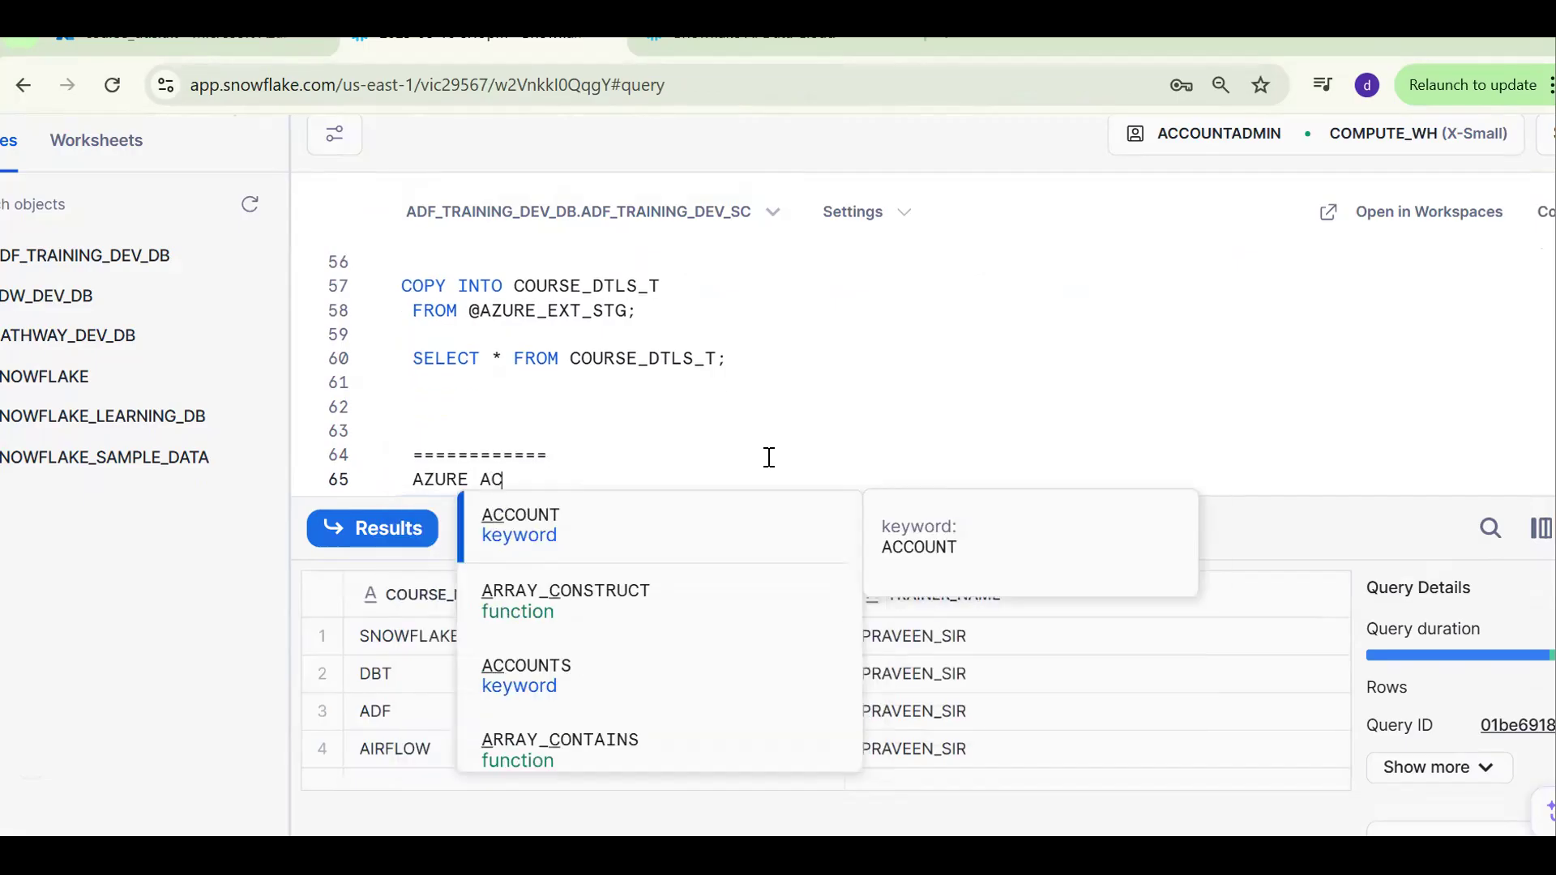
type("COUNT => RG =>STORAGE A")
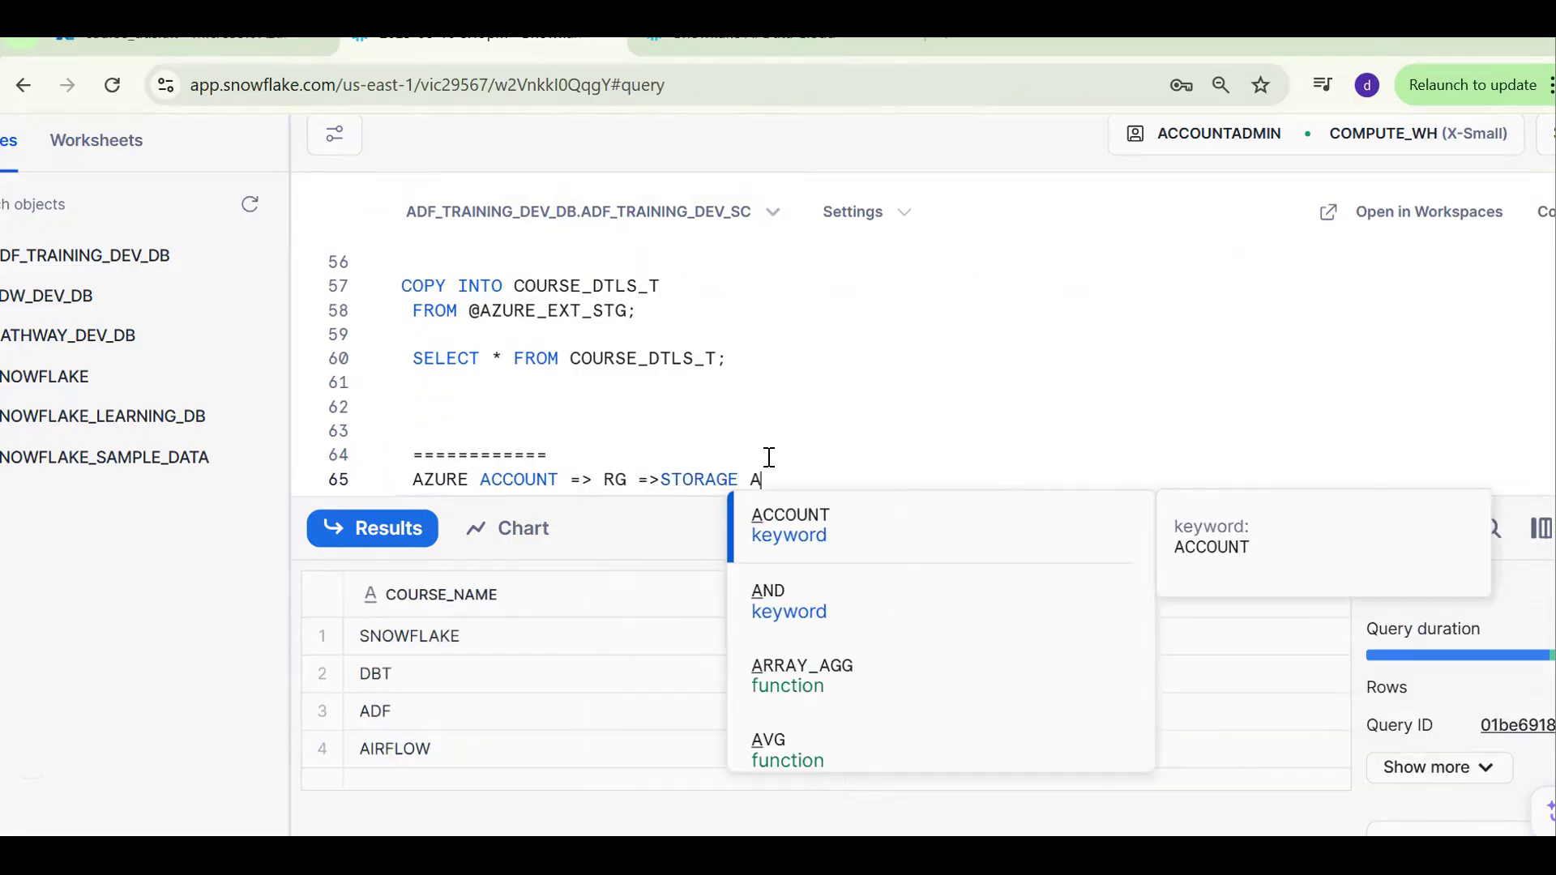
type("CCOUNT =>")
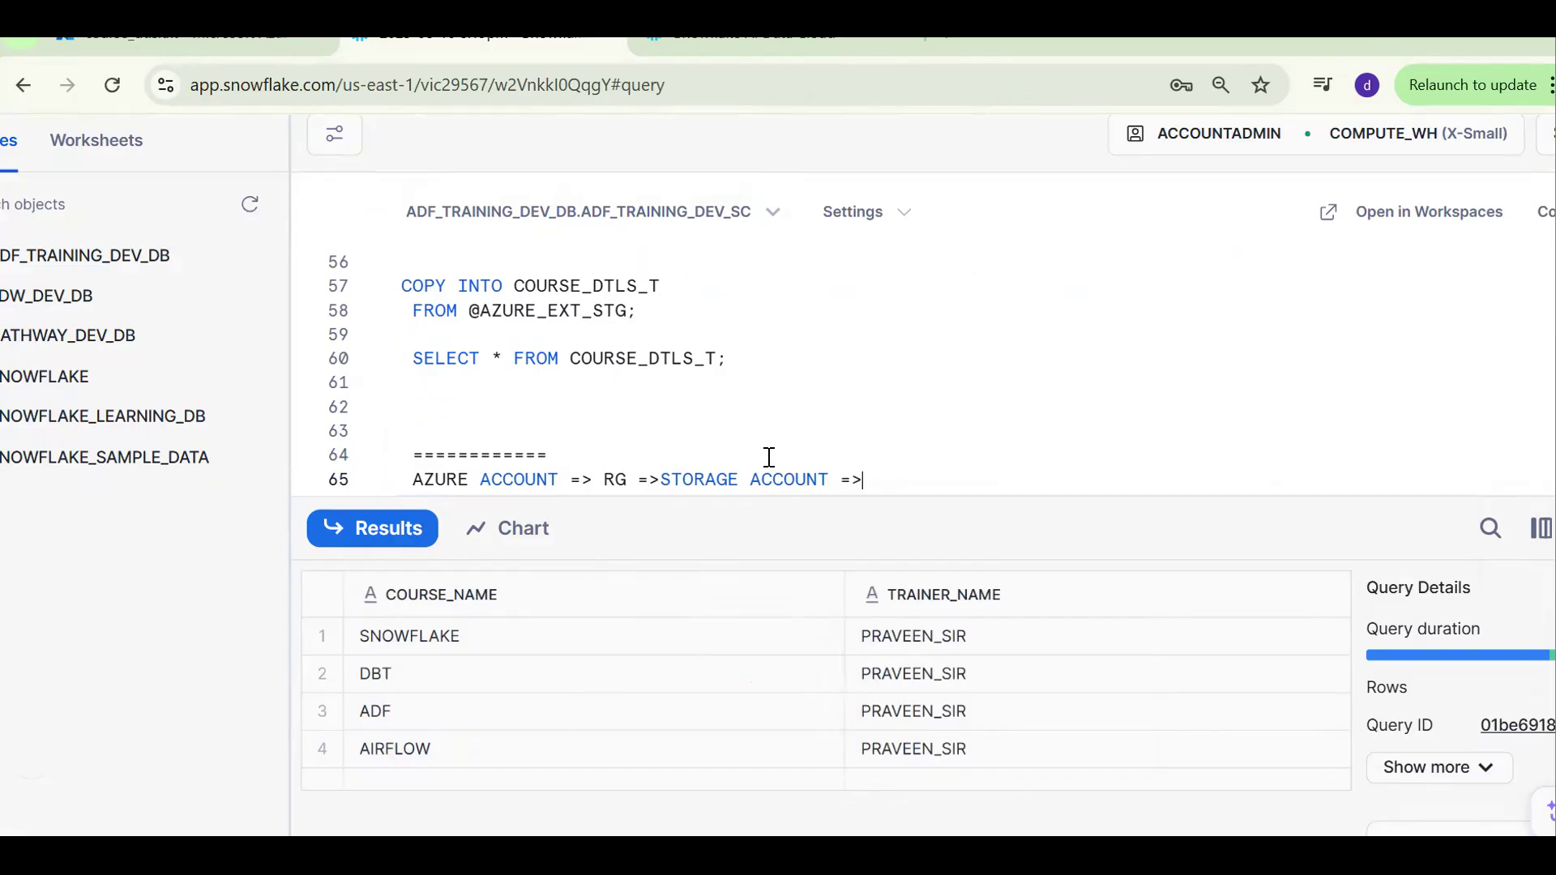
type("CONTAINER => I")
key("BackSpace")
type("U")
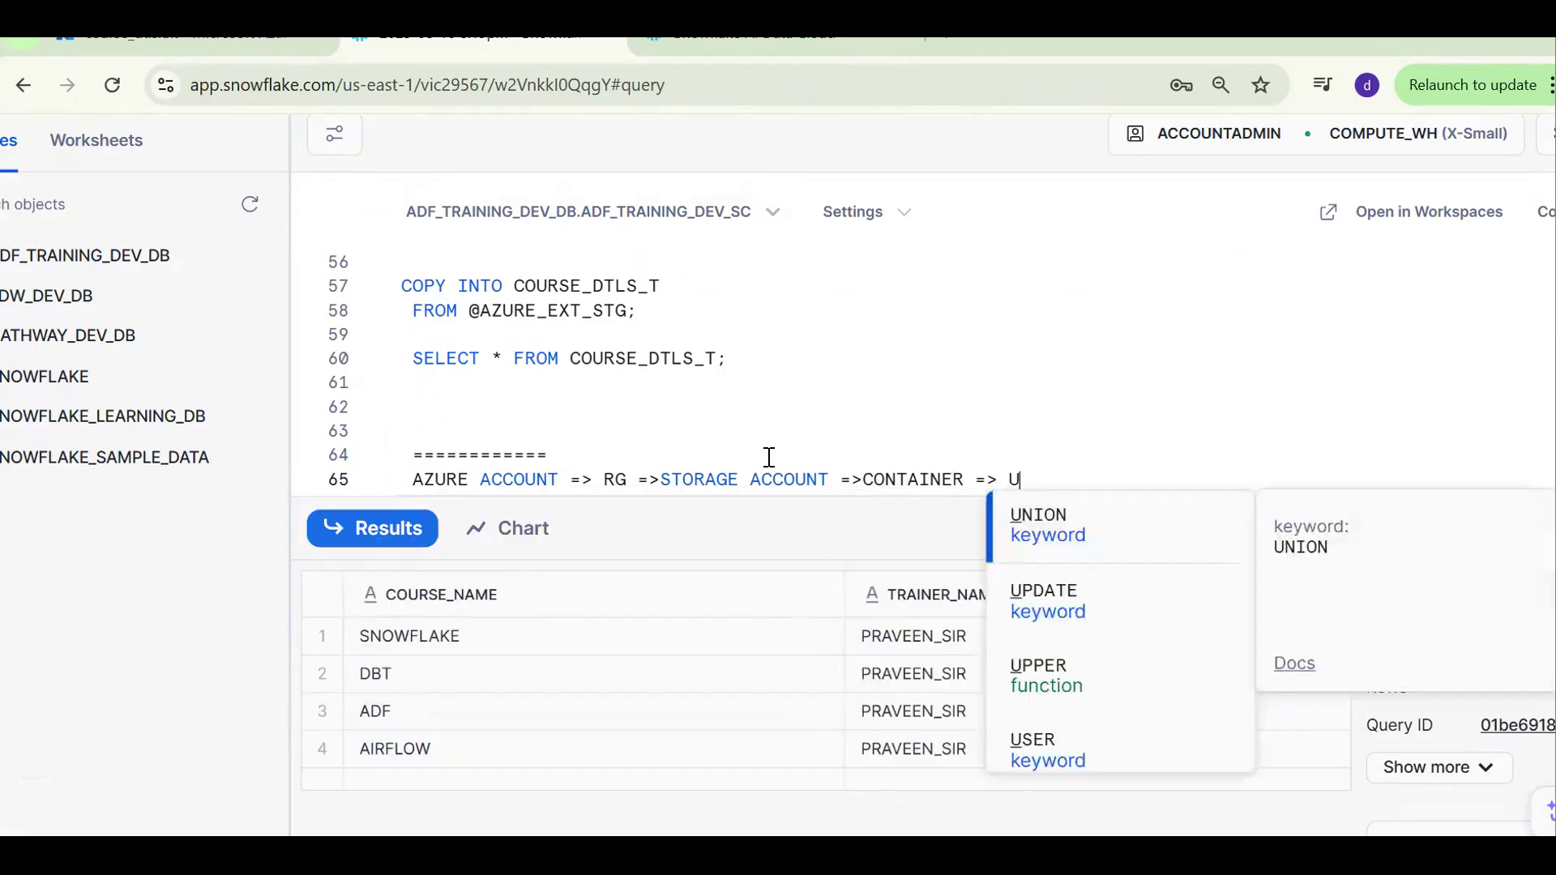
type("PLOAD 1 FILE")
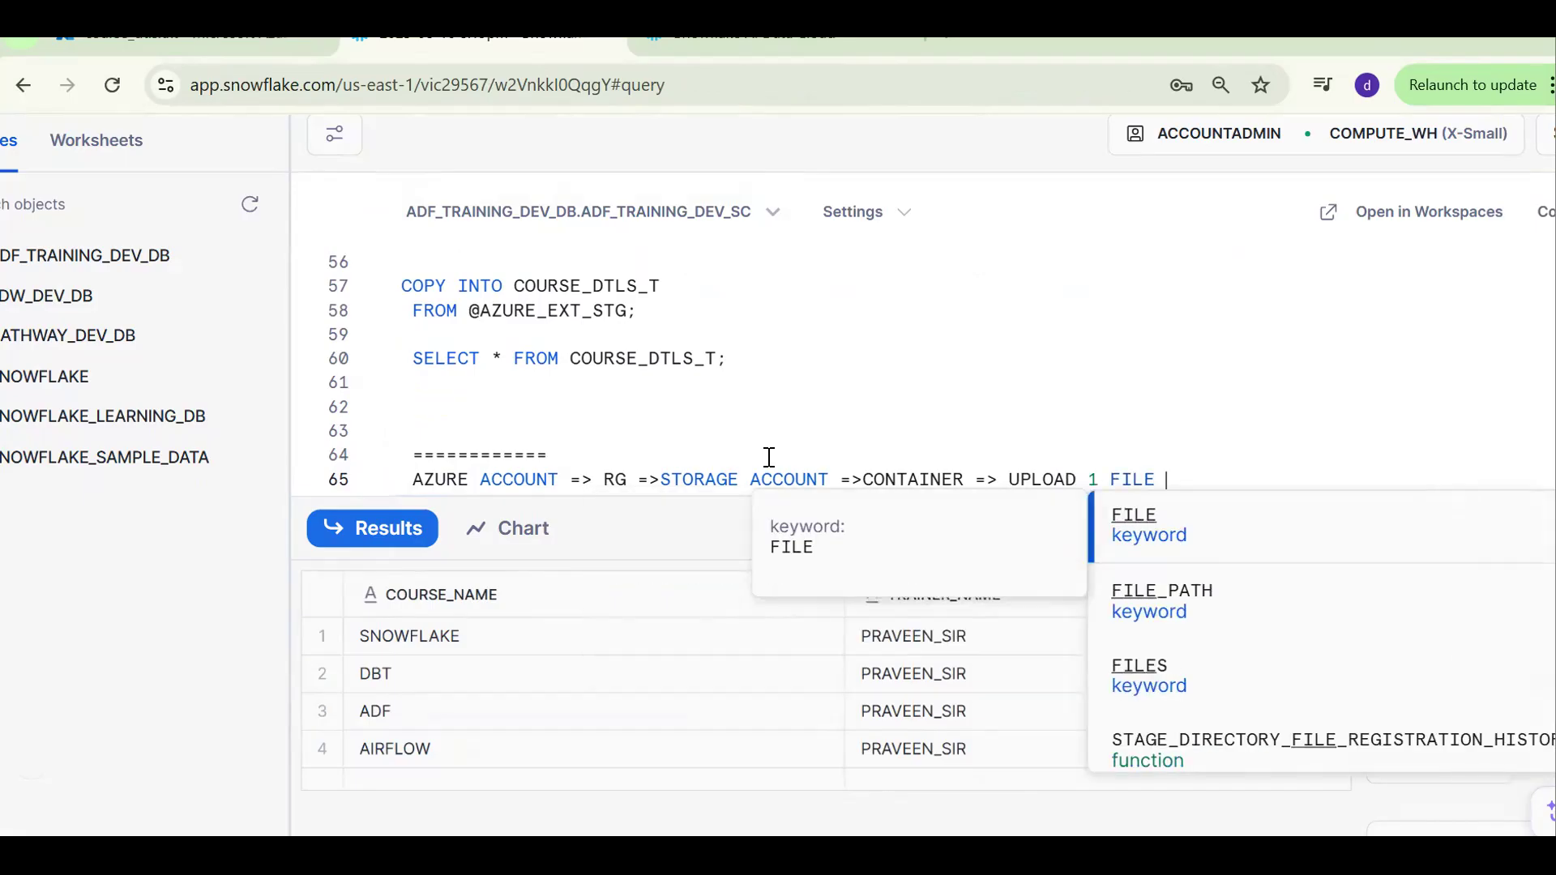
- Add a second note line reading SNOWFLAKE => DB=>SC=>TABLE, with its first arrow aligned under the Azure line's
key("Return")
type("SNO")
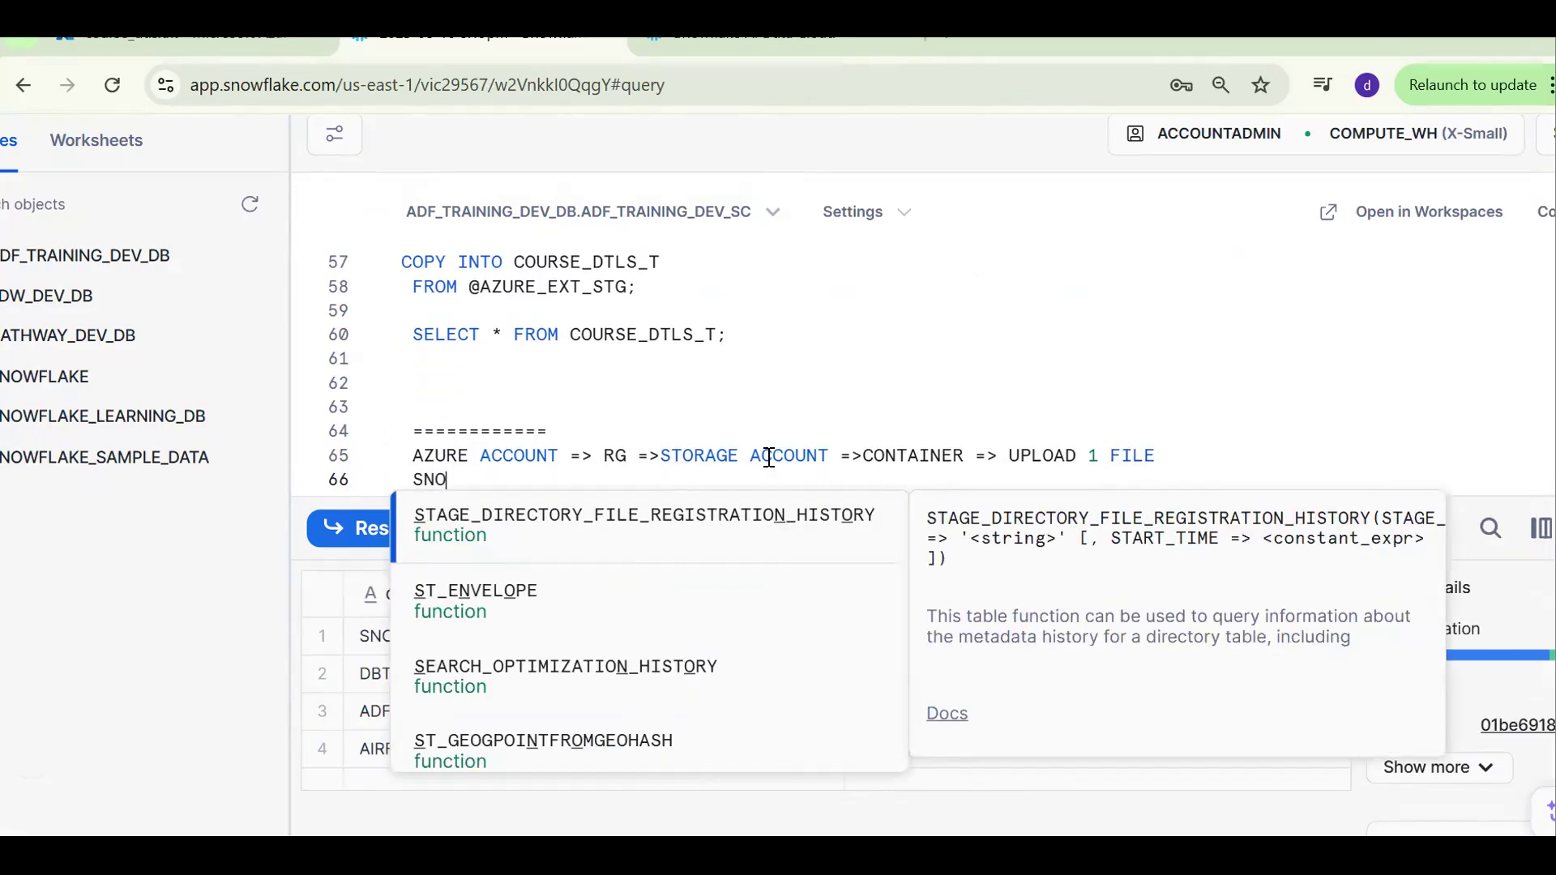
type("WFLAKE  ")
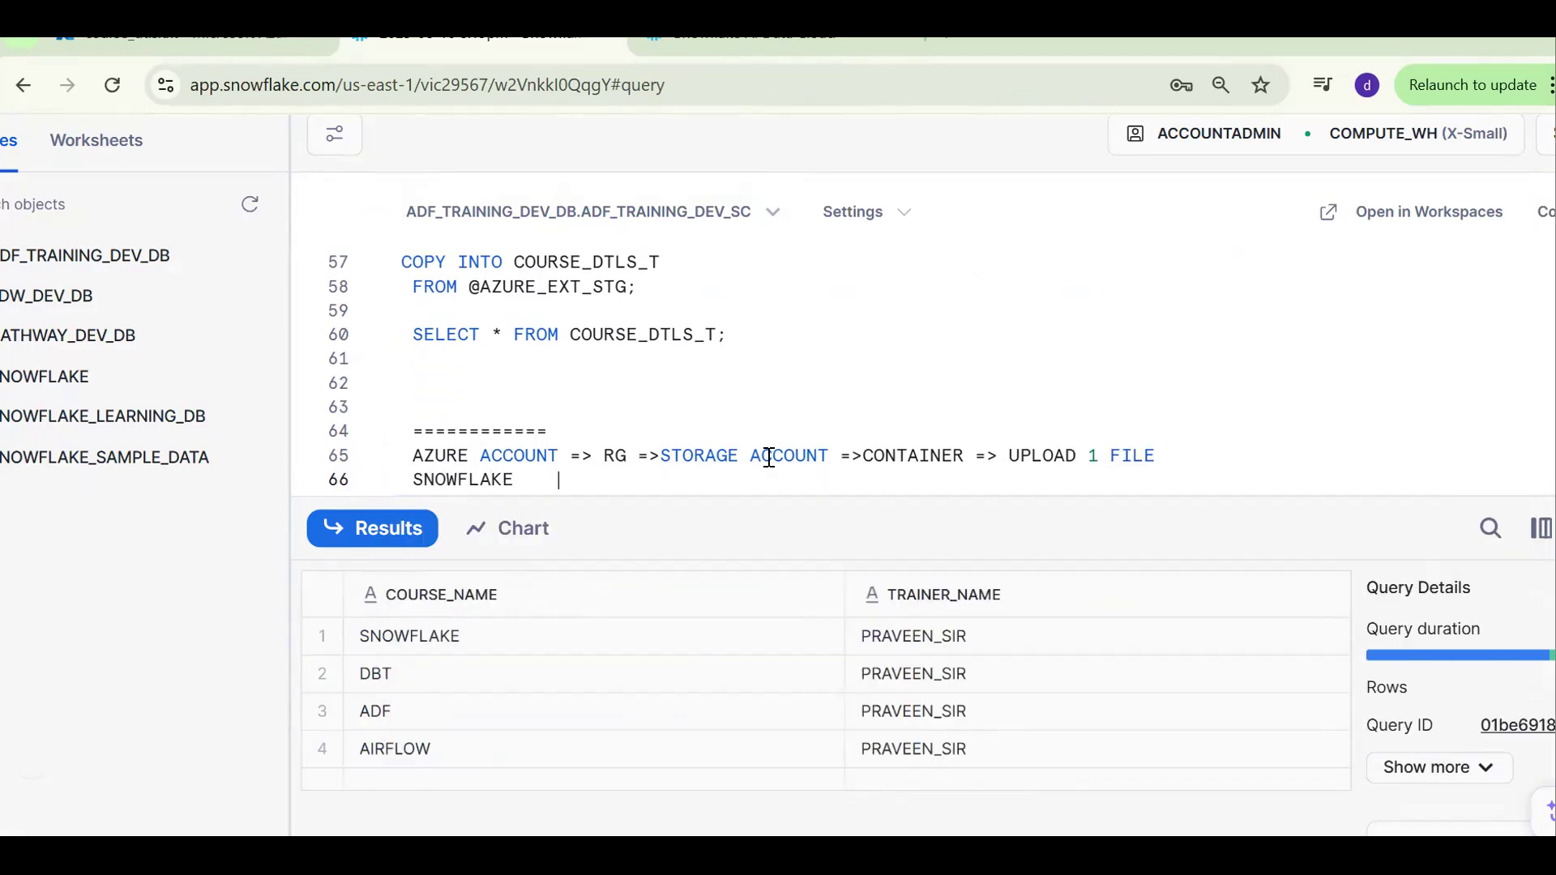
type("   => DB")
type("=>SC")
type("->")
key("BackSpace")
key("BackSpace")
type("=>TABLE")
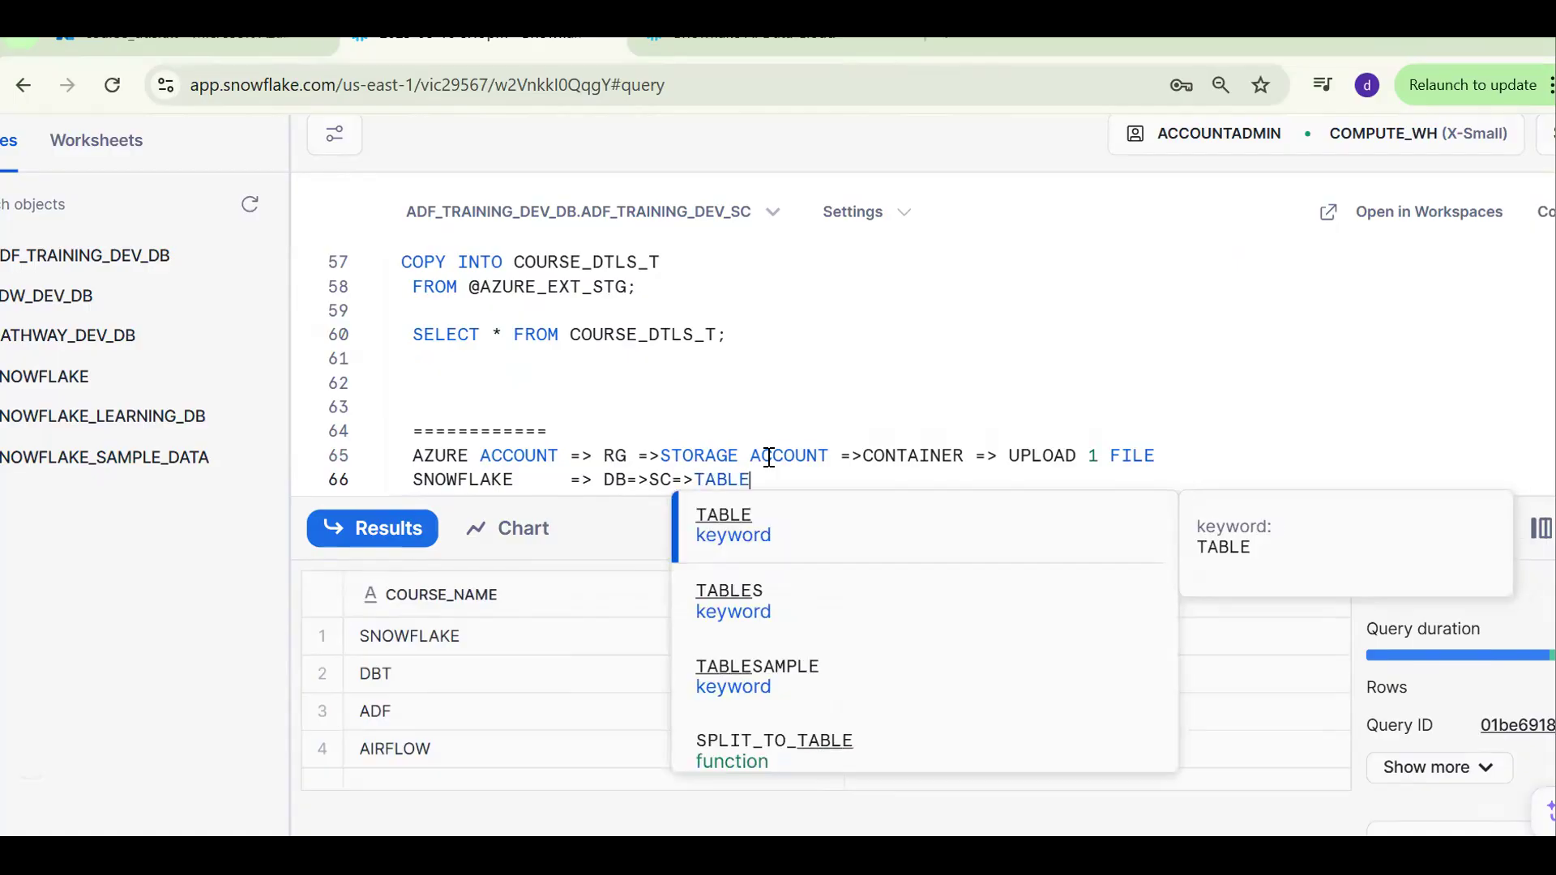
- Append => STAGE (URL/FF/STI(TENANT ID)) to the Snowflake note line
type(" => S")
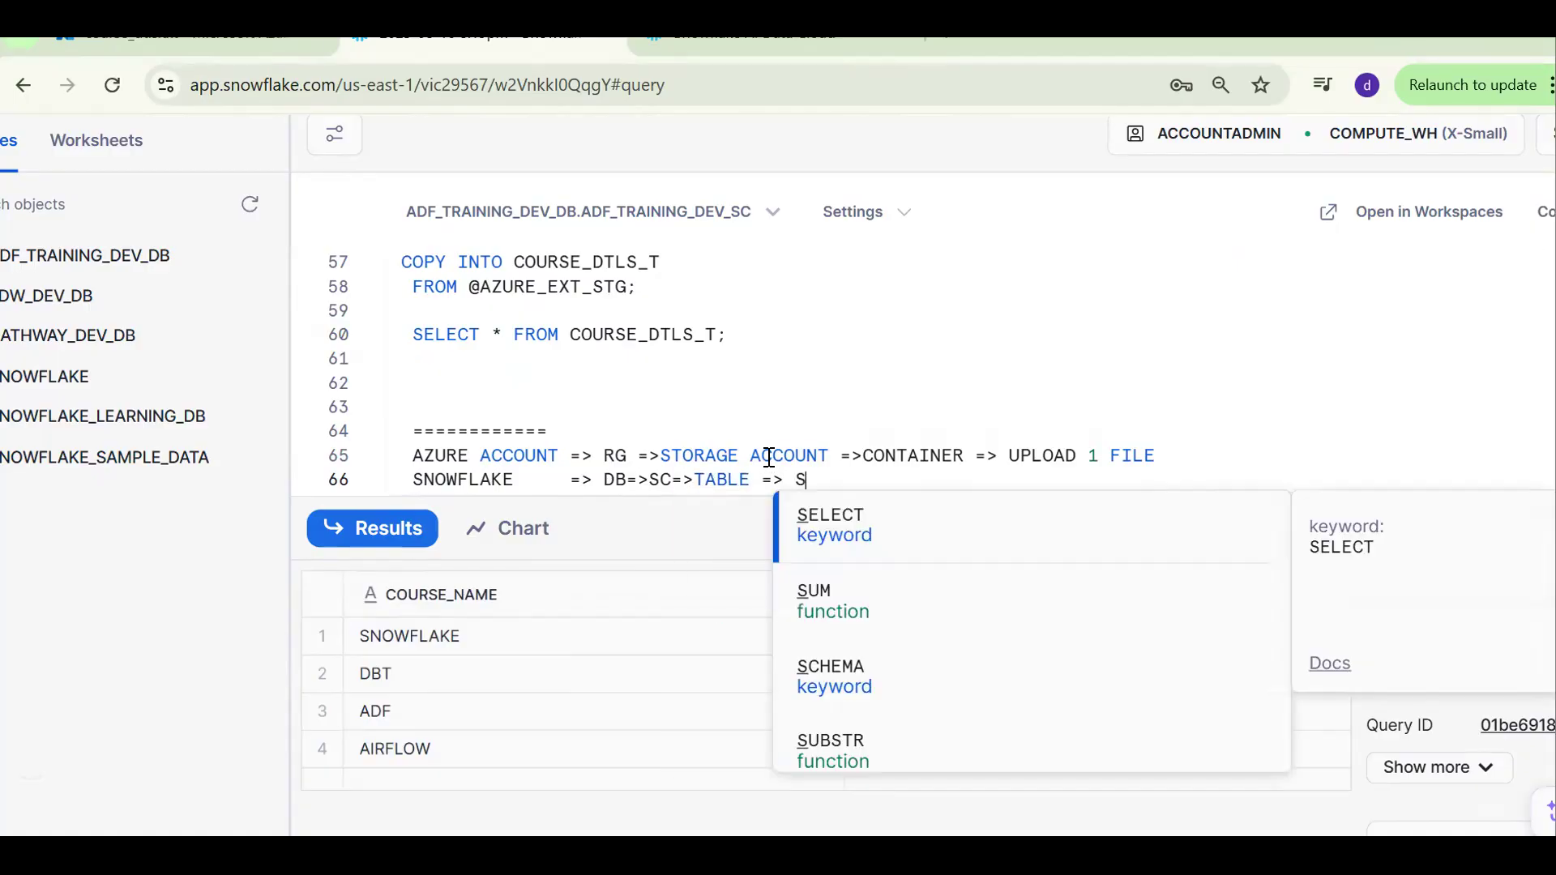
type("TAGE ()")
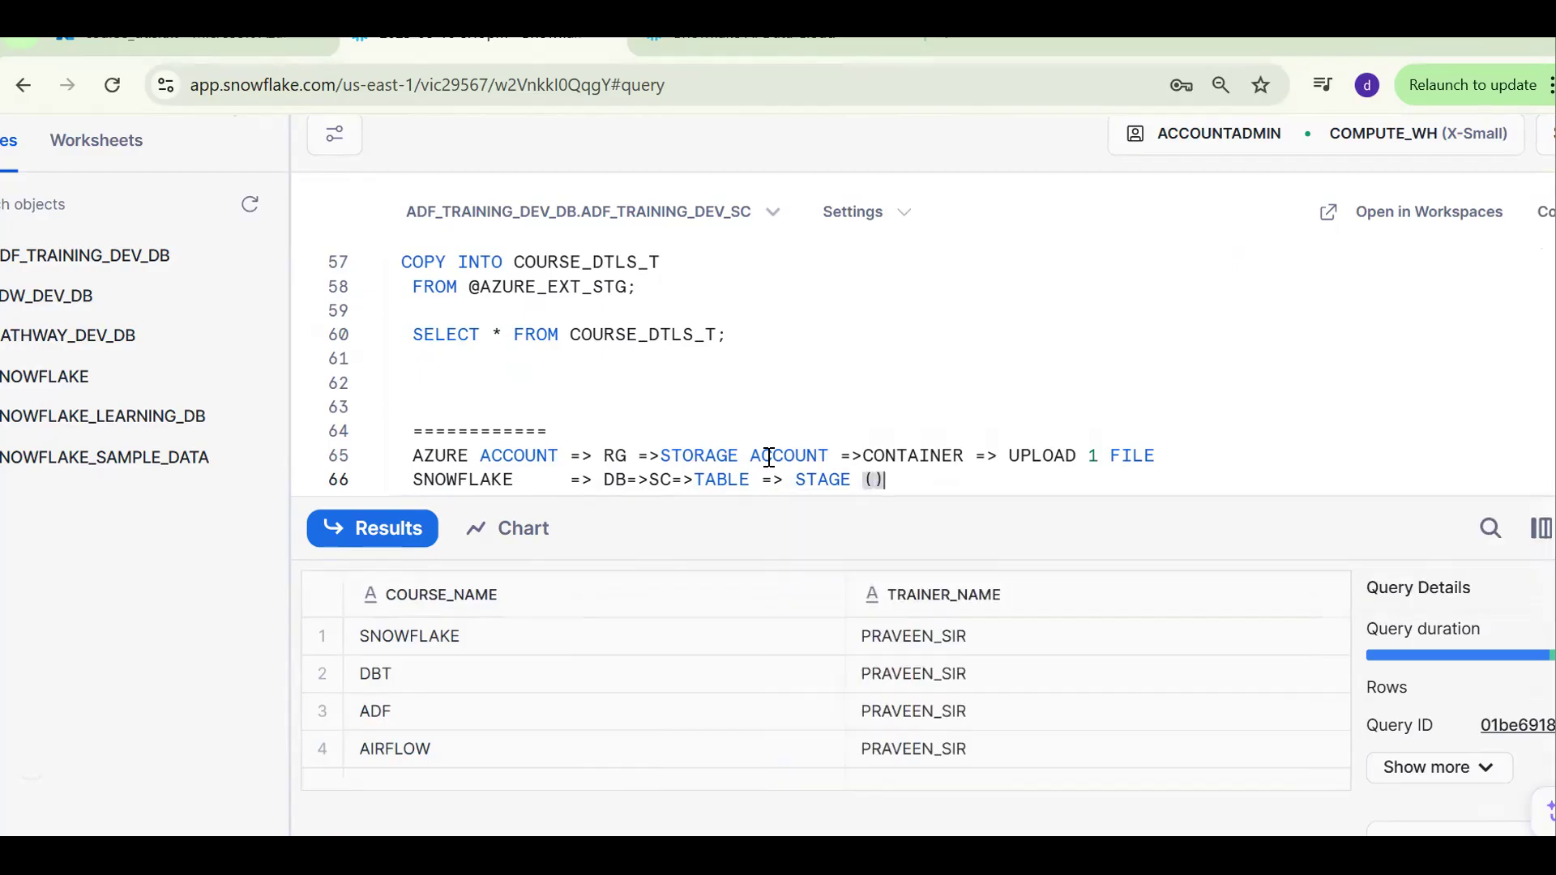
type("URL/FF")
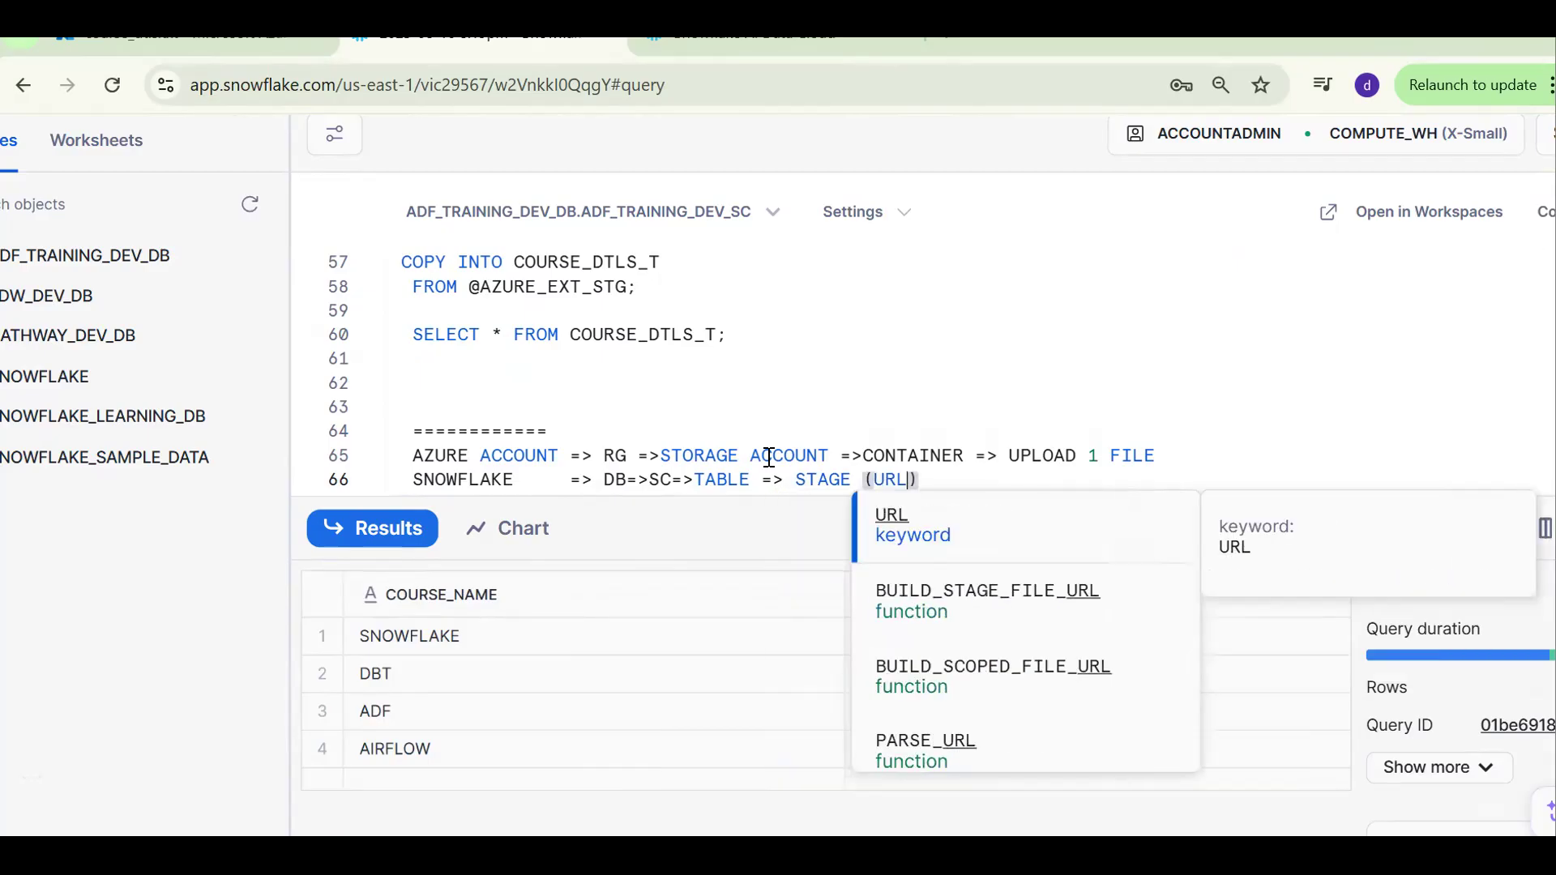
type("/STI")
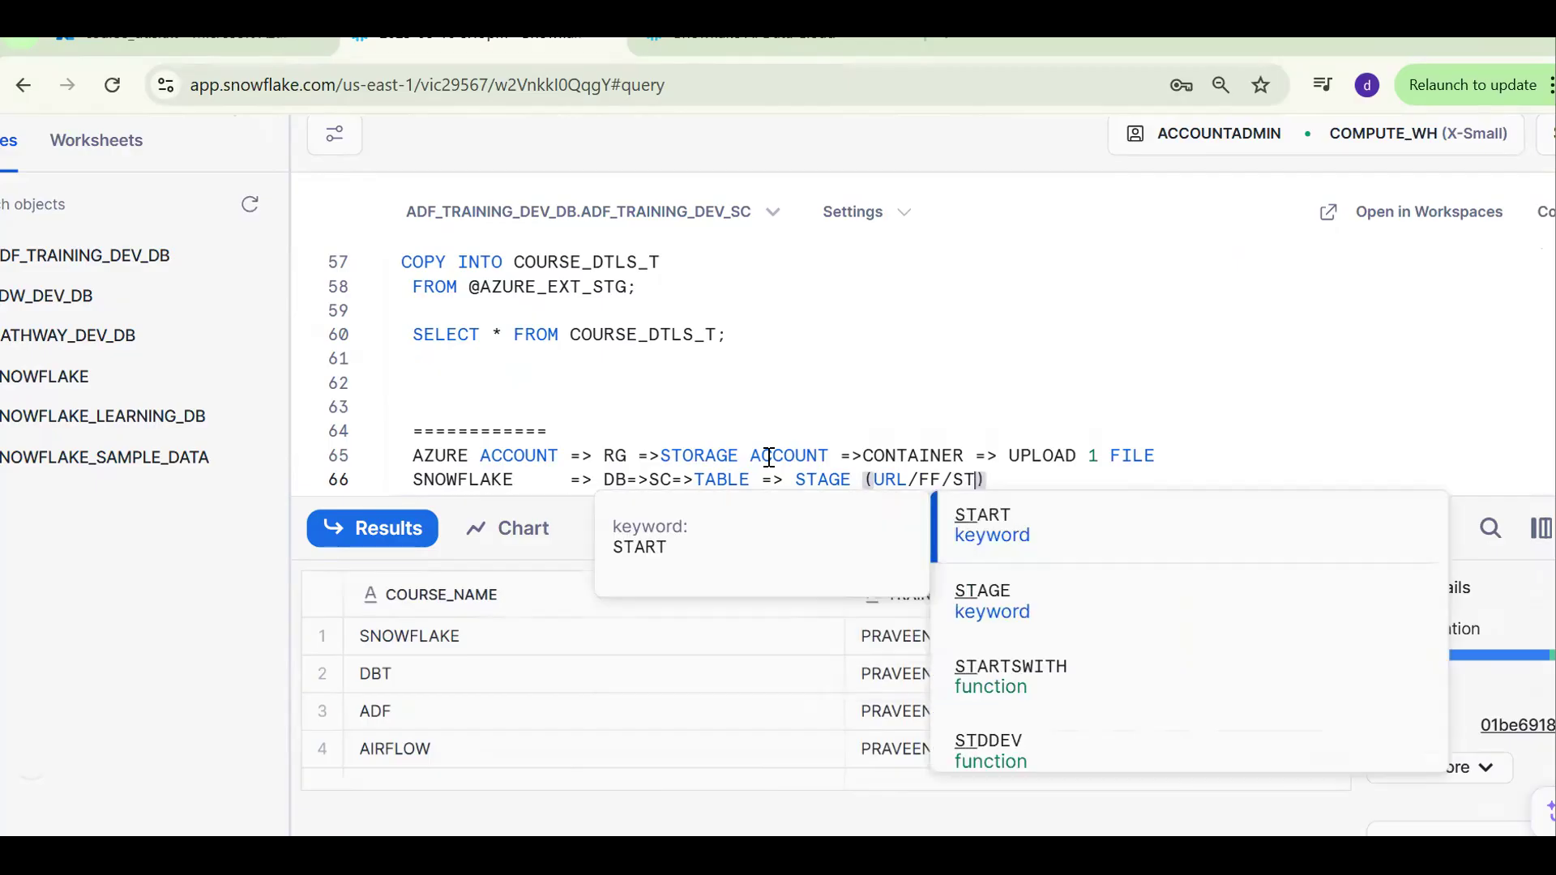
type("(")
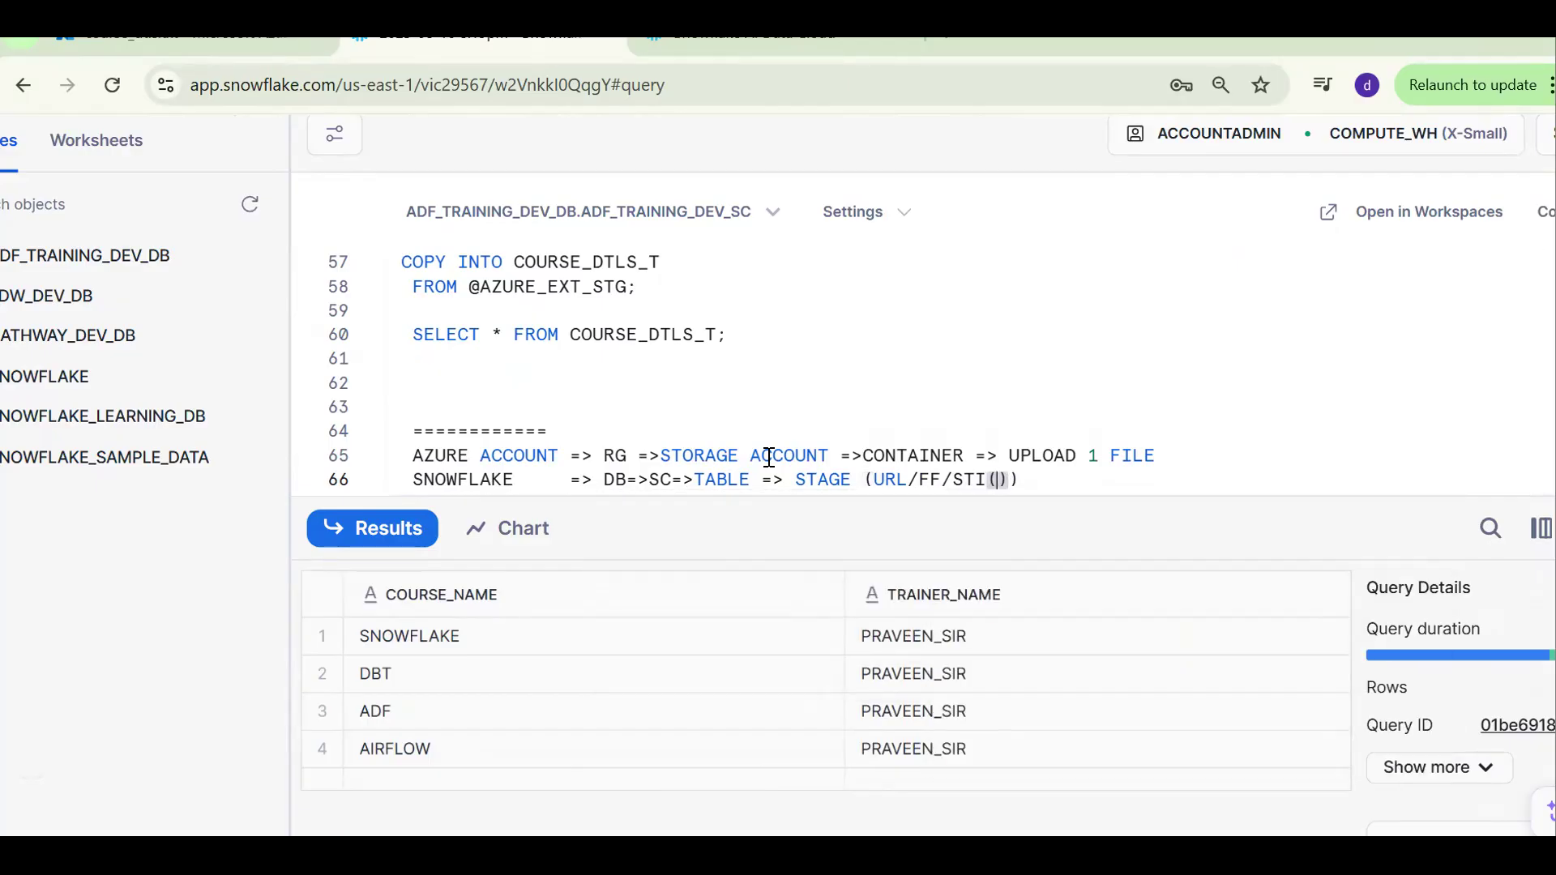
type("TENANT ID")
key("Escape")
- Add a third note line reading 2 WAY AUTHENTICATION DONE => HAND SHAKING PROCESS(TENANT_APP_NAME IAM)
key("End")
key("Return")
type("2 WAY AUTHEN")
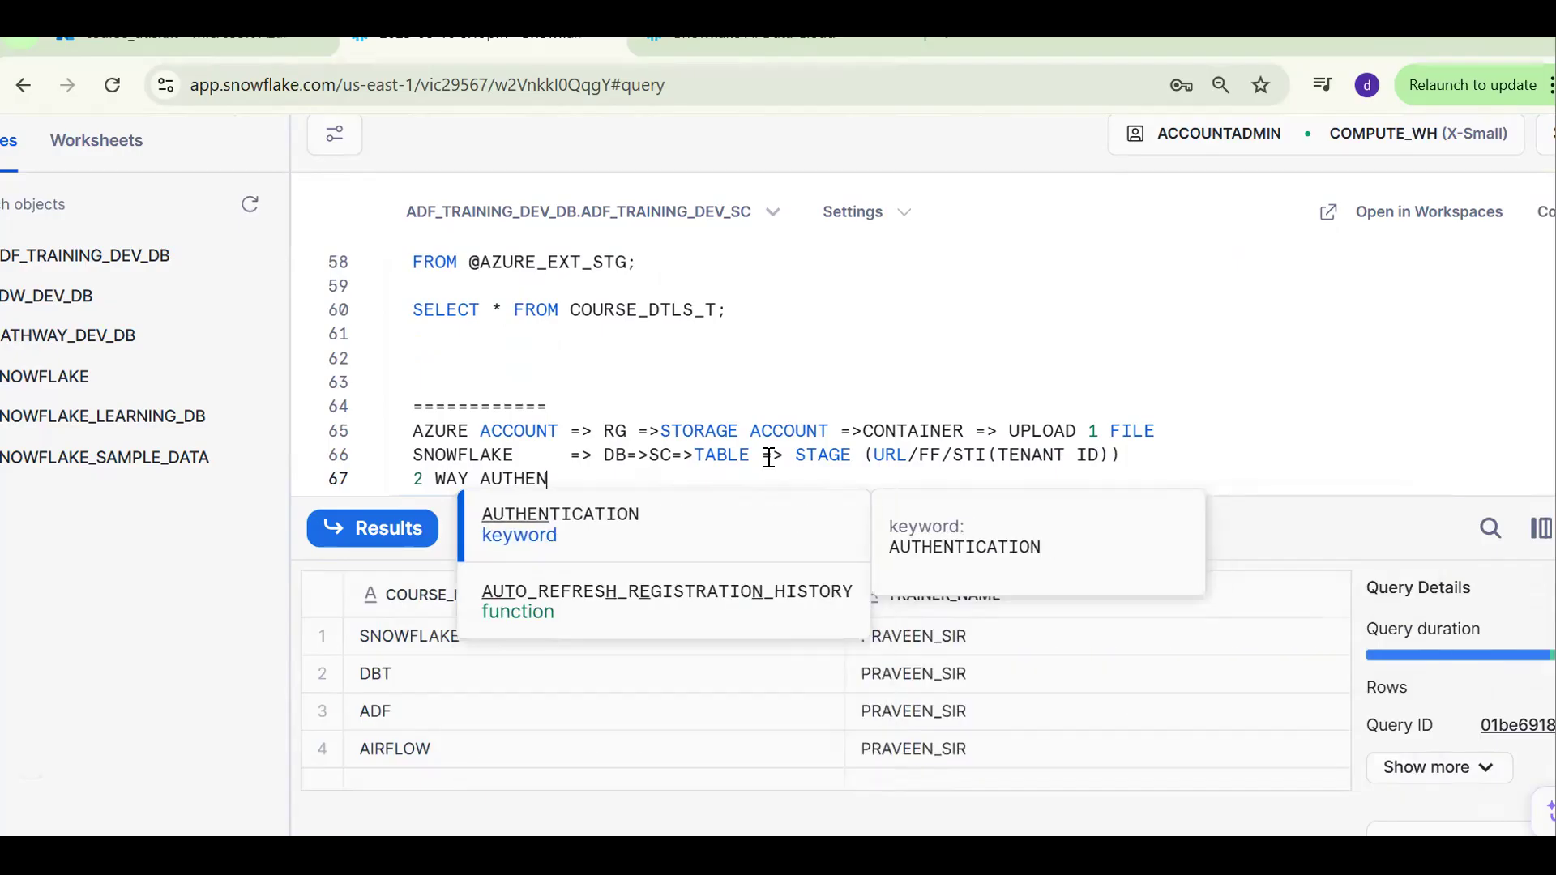
type("TICATION DO")
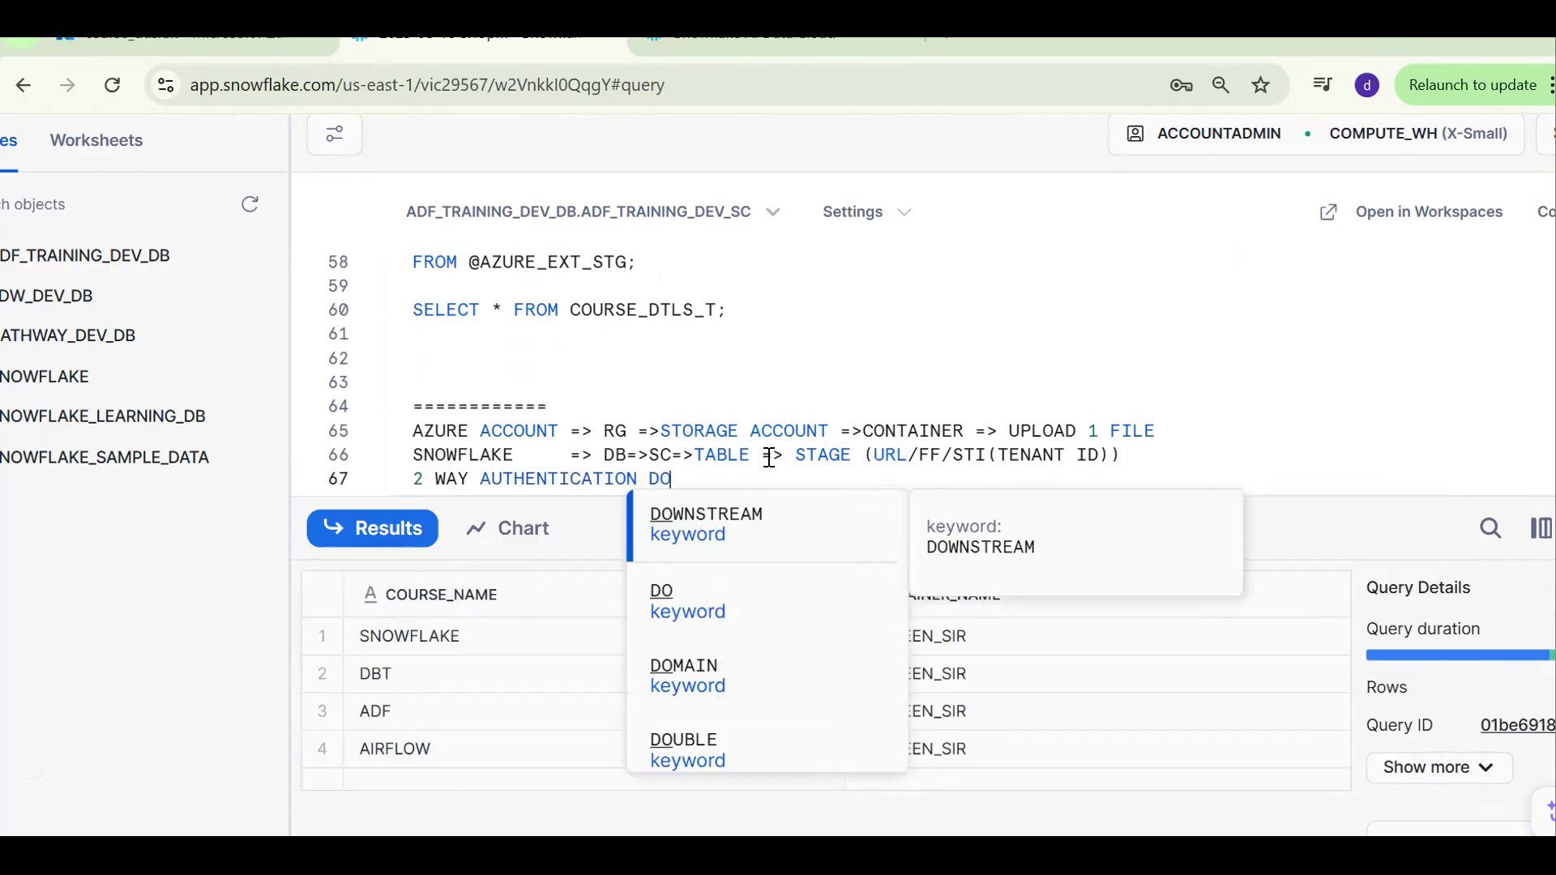
type("NE =>")
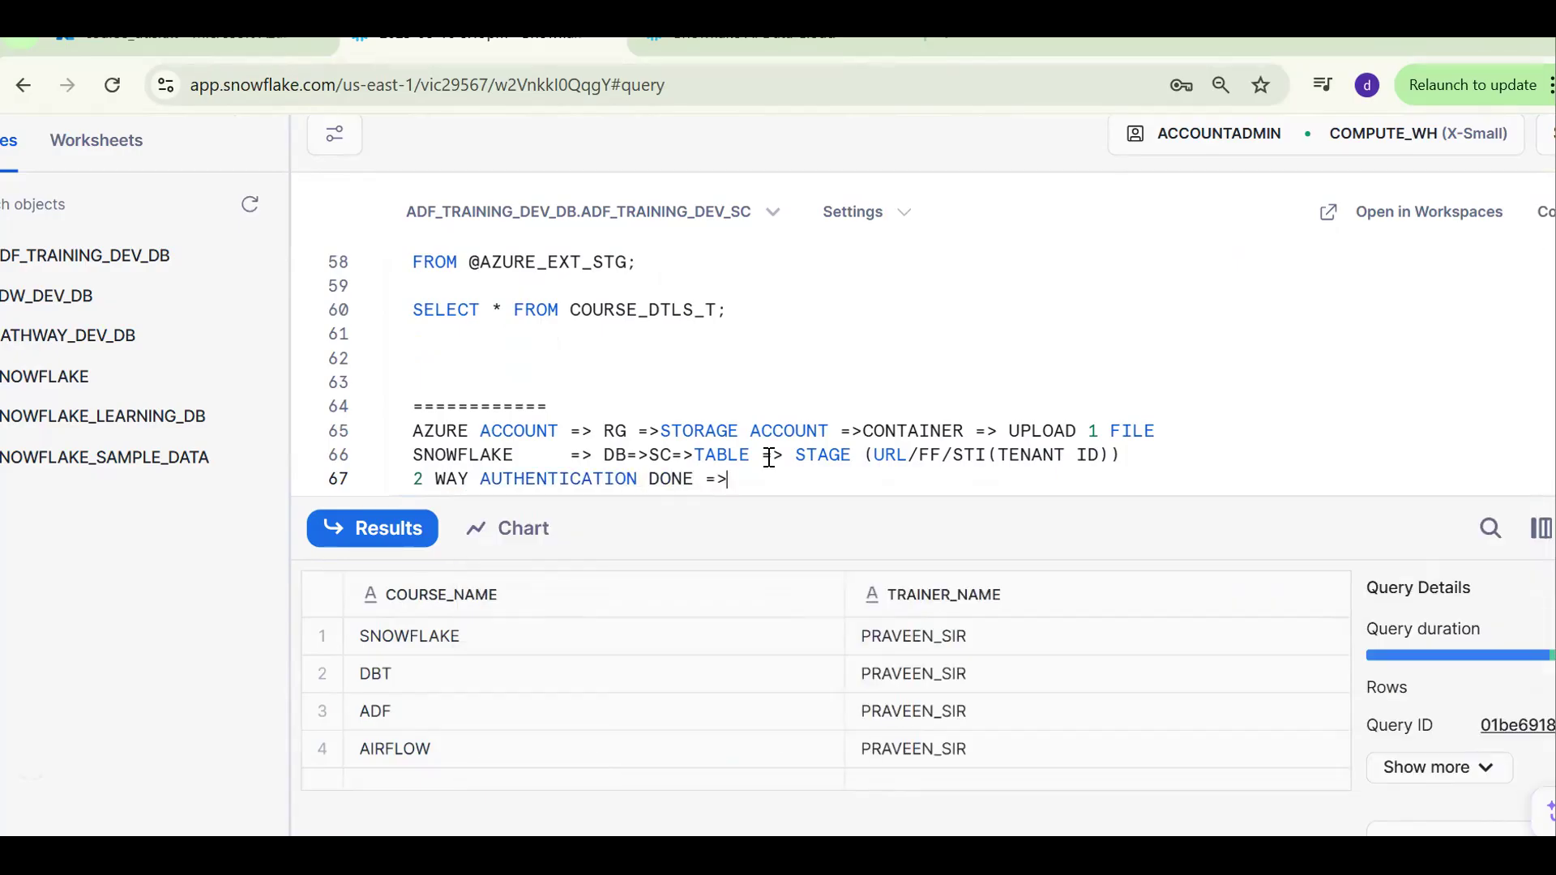
type(" HAND")
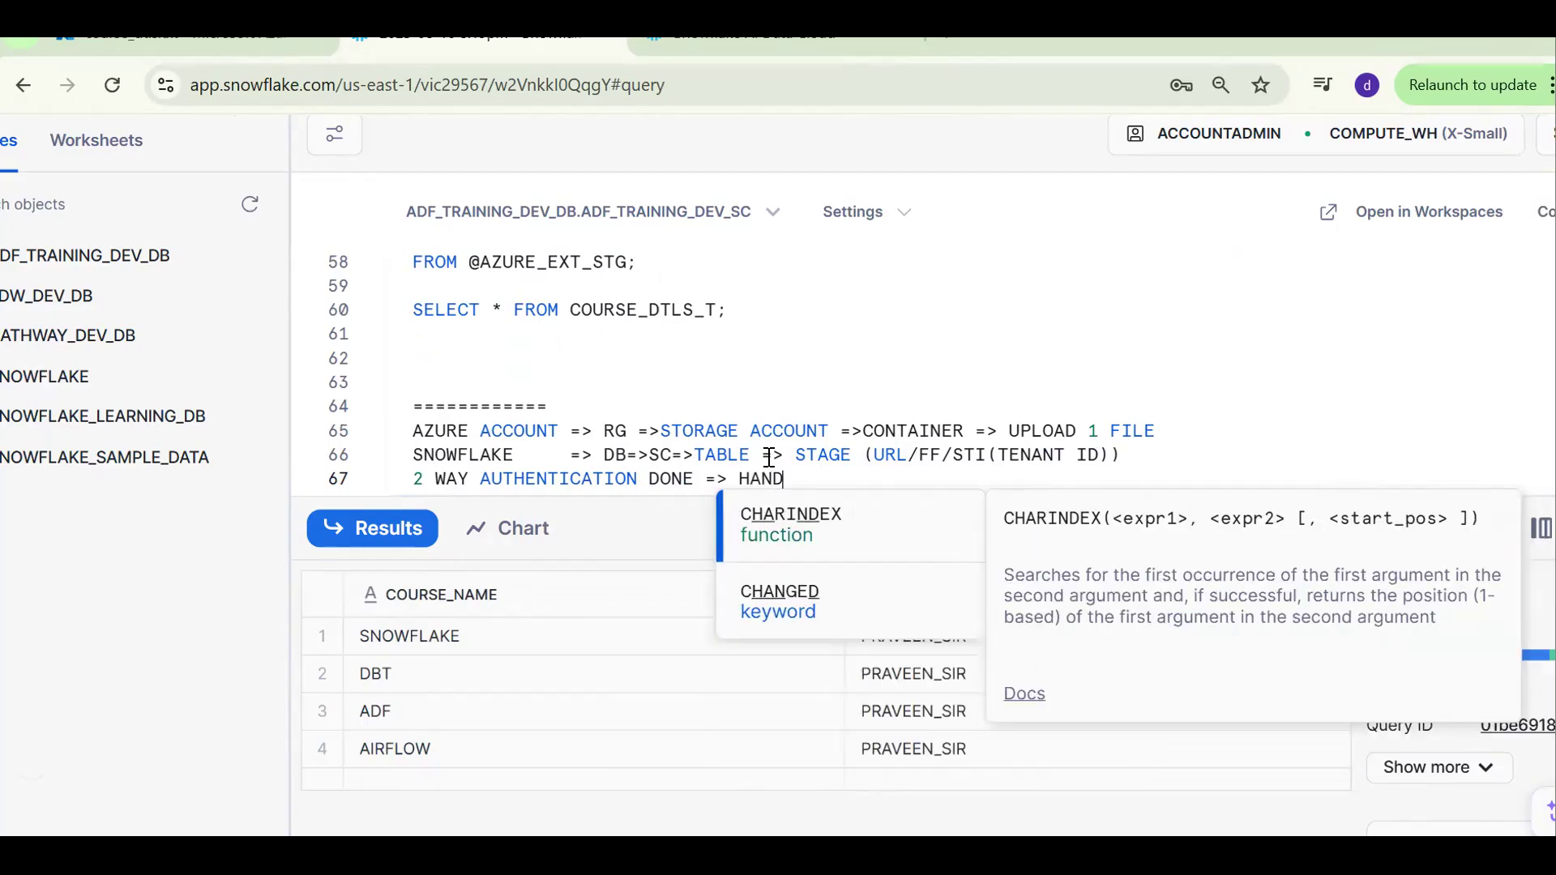
type(" SHAKING PROCESS()")
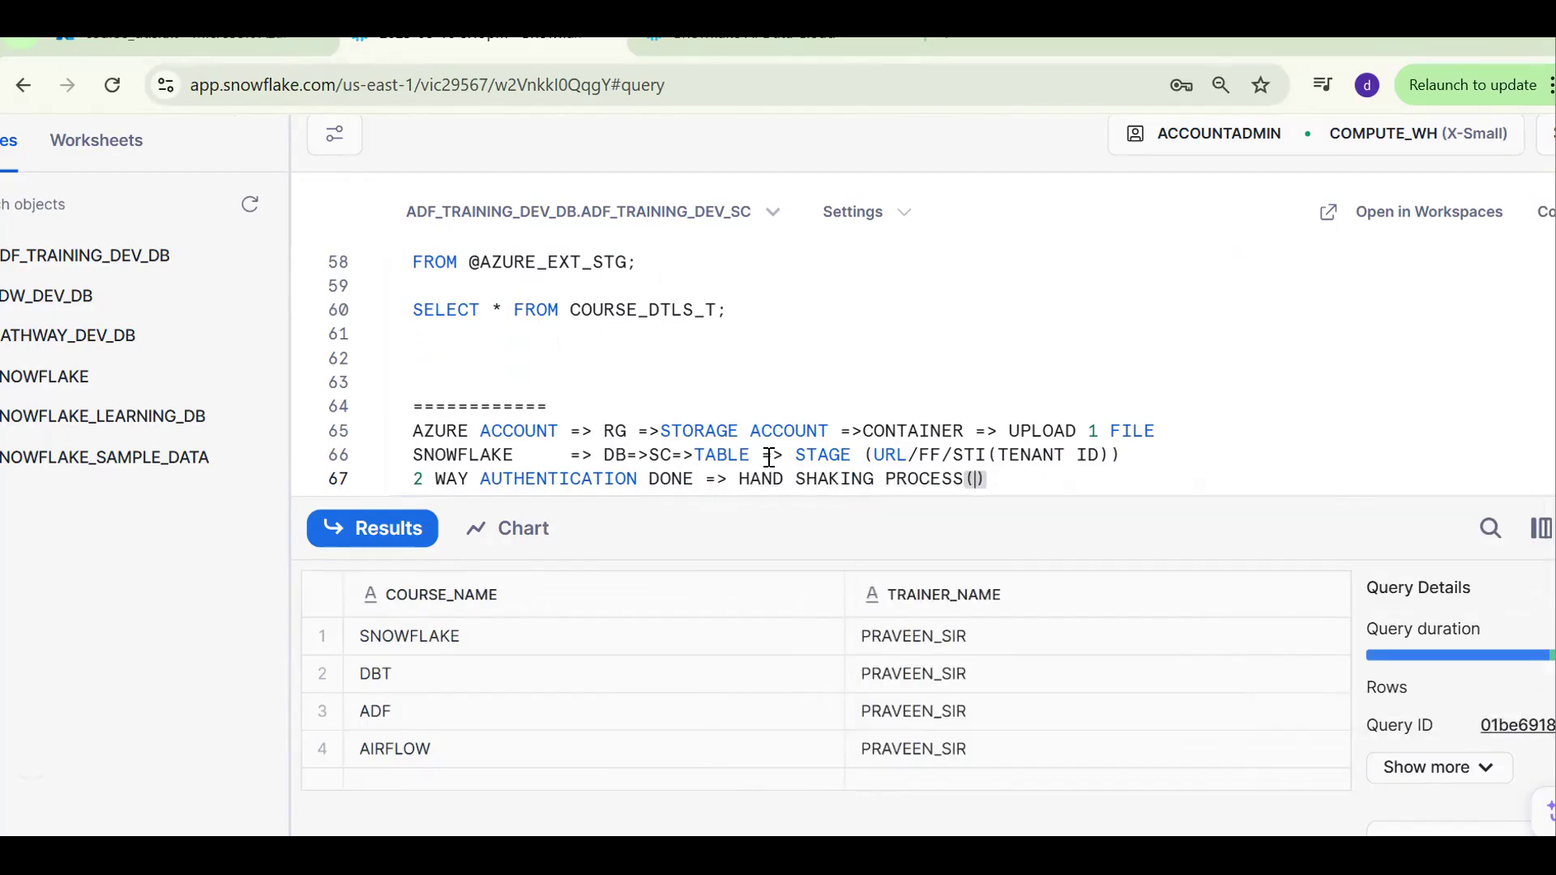
type("TENANT_APP_NAME IAM")
key("End")
- List the keywords LIST, SELECT and COPY on separate lines, one blank line below the authentication note
key("Return")
key("Return")
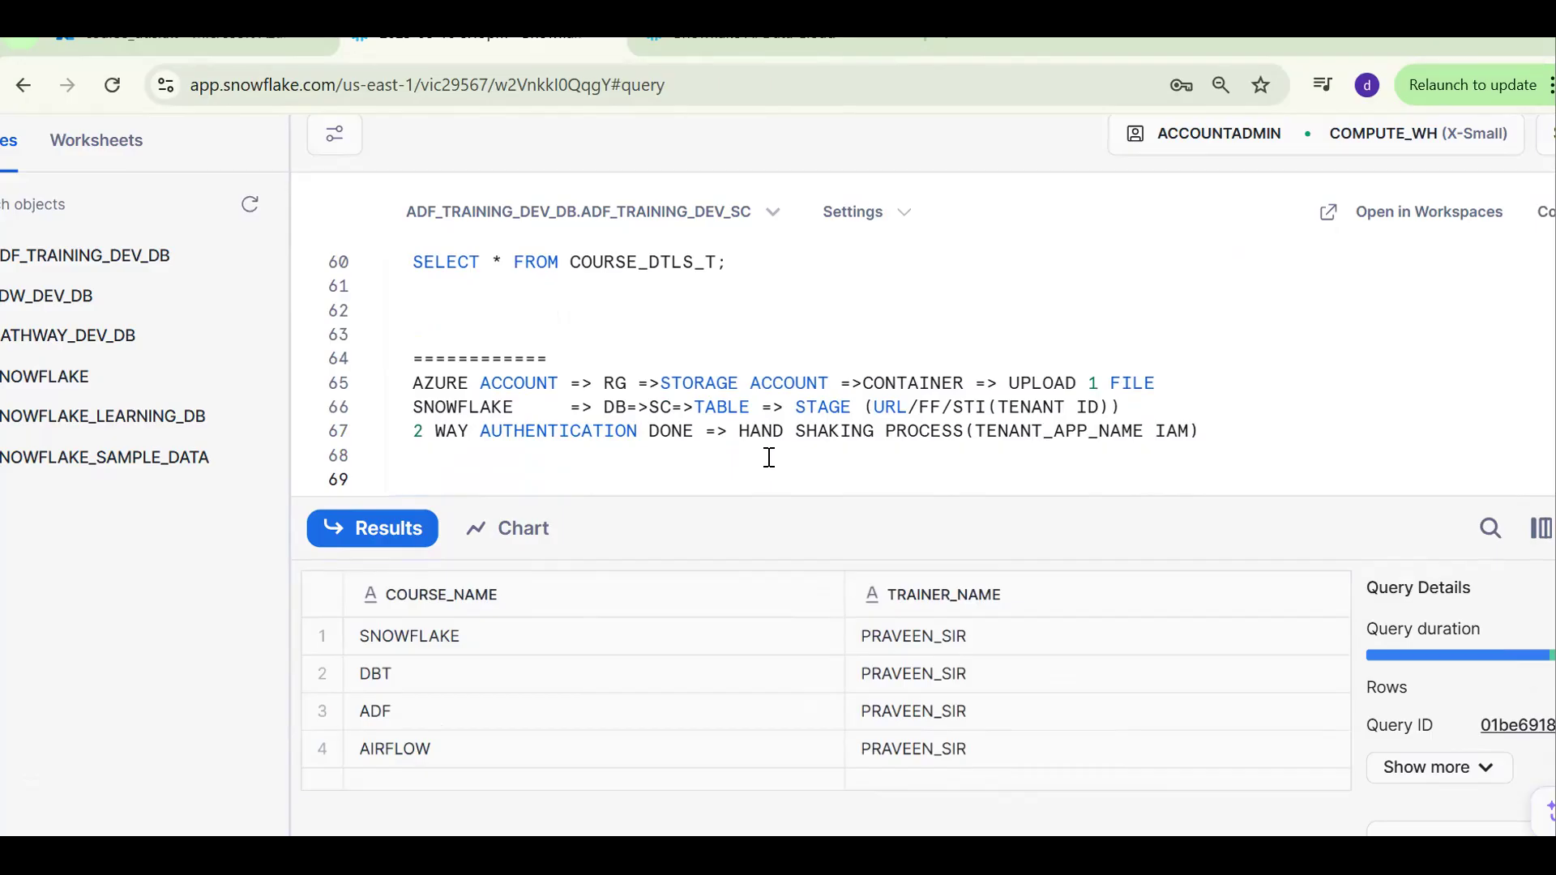
type("LIST")
key("Return")
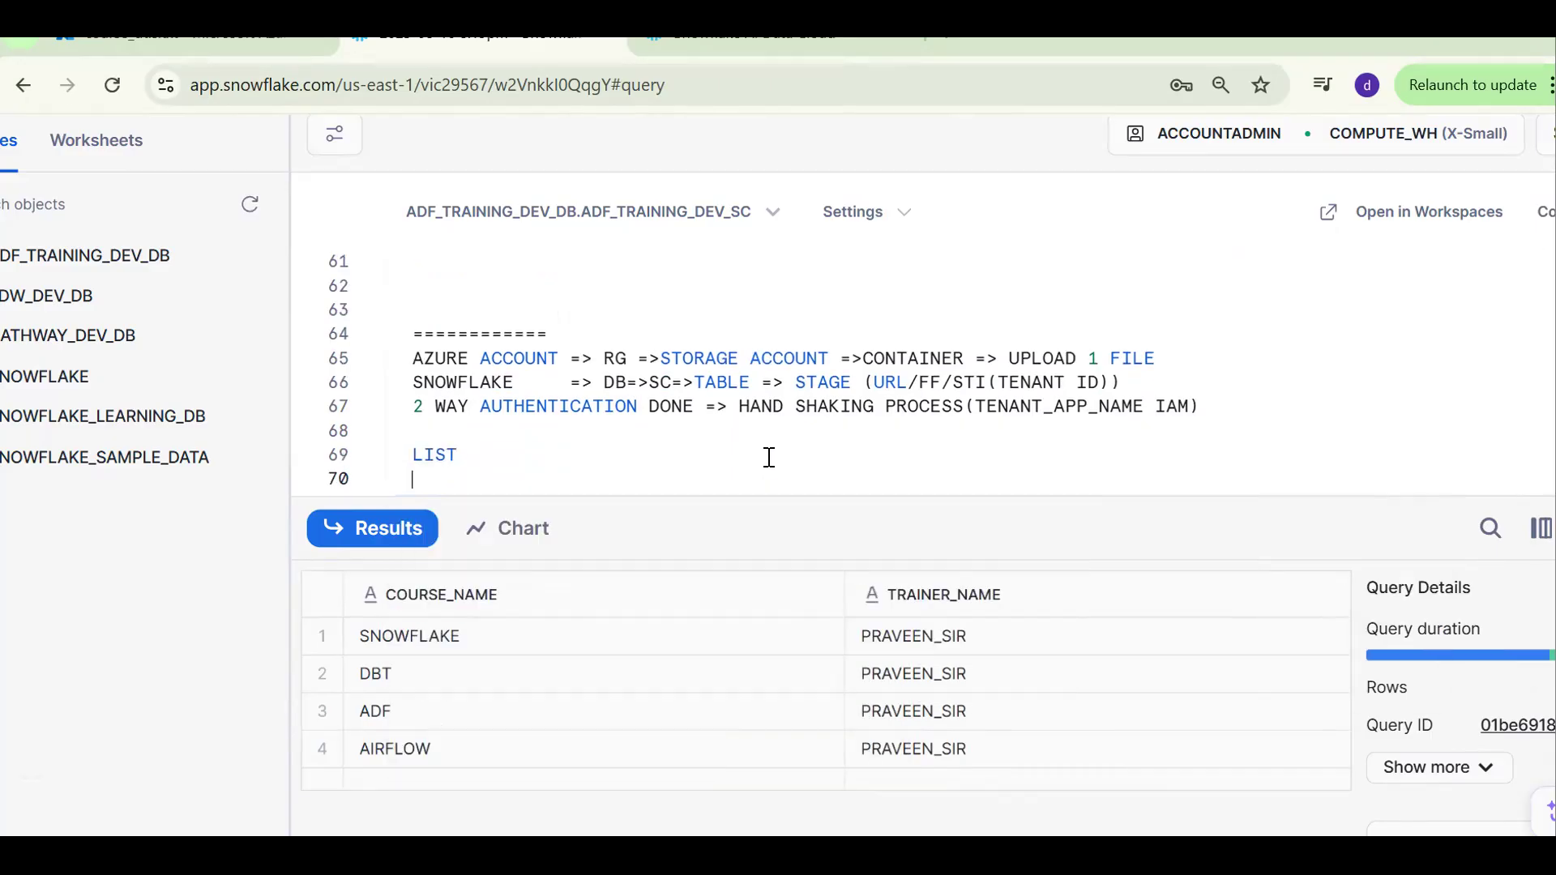
type("SEE")
key("BackSpace")
type("LECT")
key("Return")
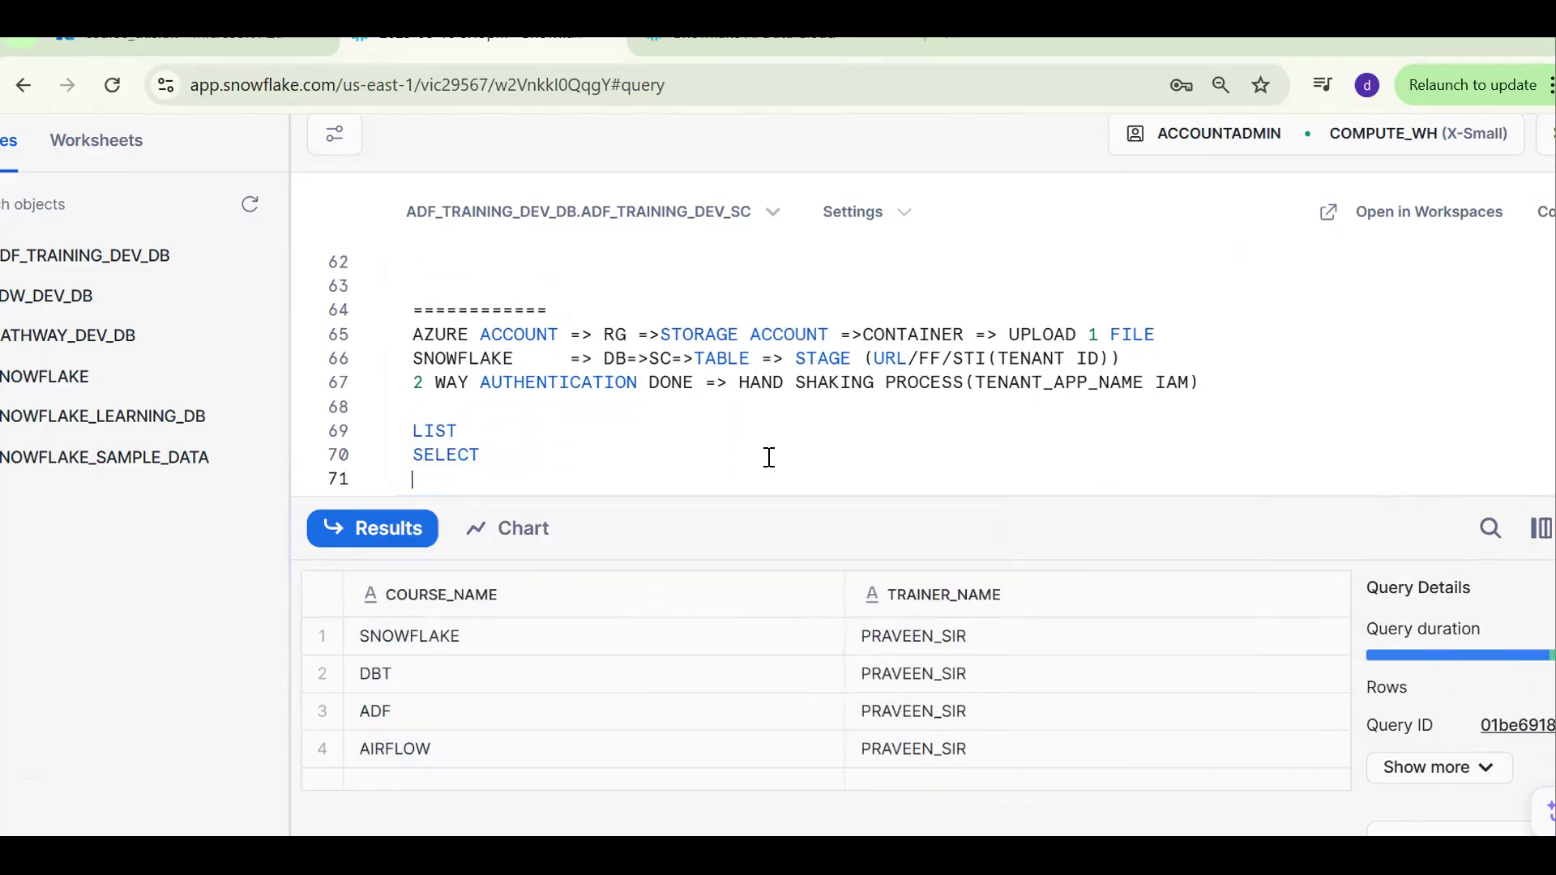
type("COPY")
key("Down")
key("Down")
key("Down")
key("Down")
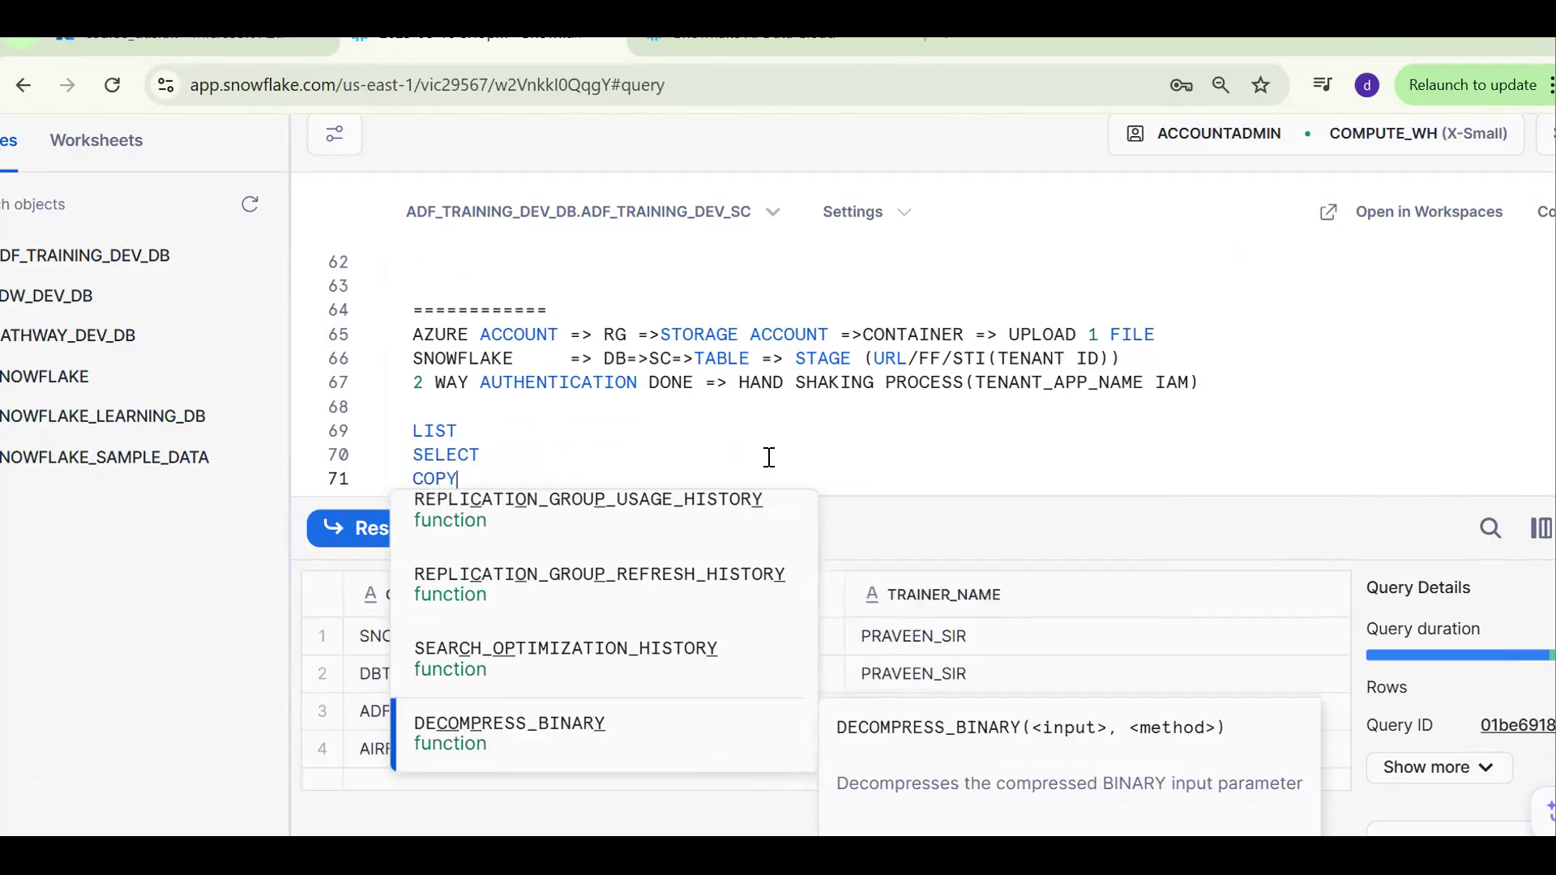
- Append $1, to the SELECT line, end the COPY line with a semicolon and add a new line below
left_click(514, 453)
type("*")
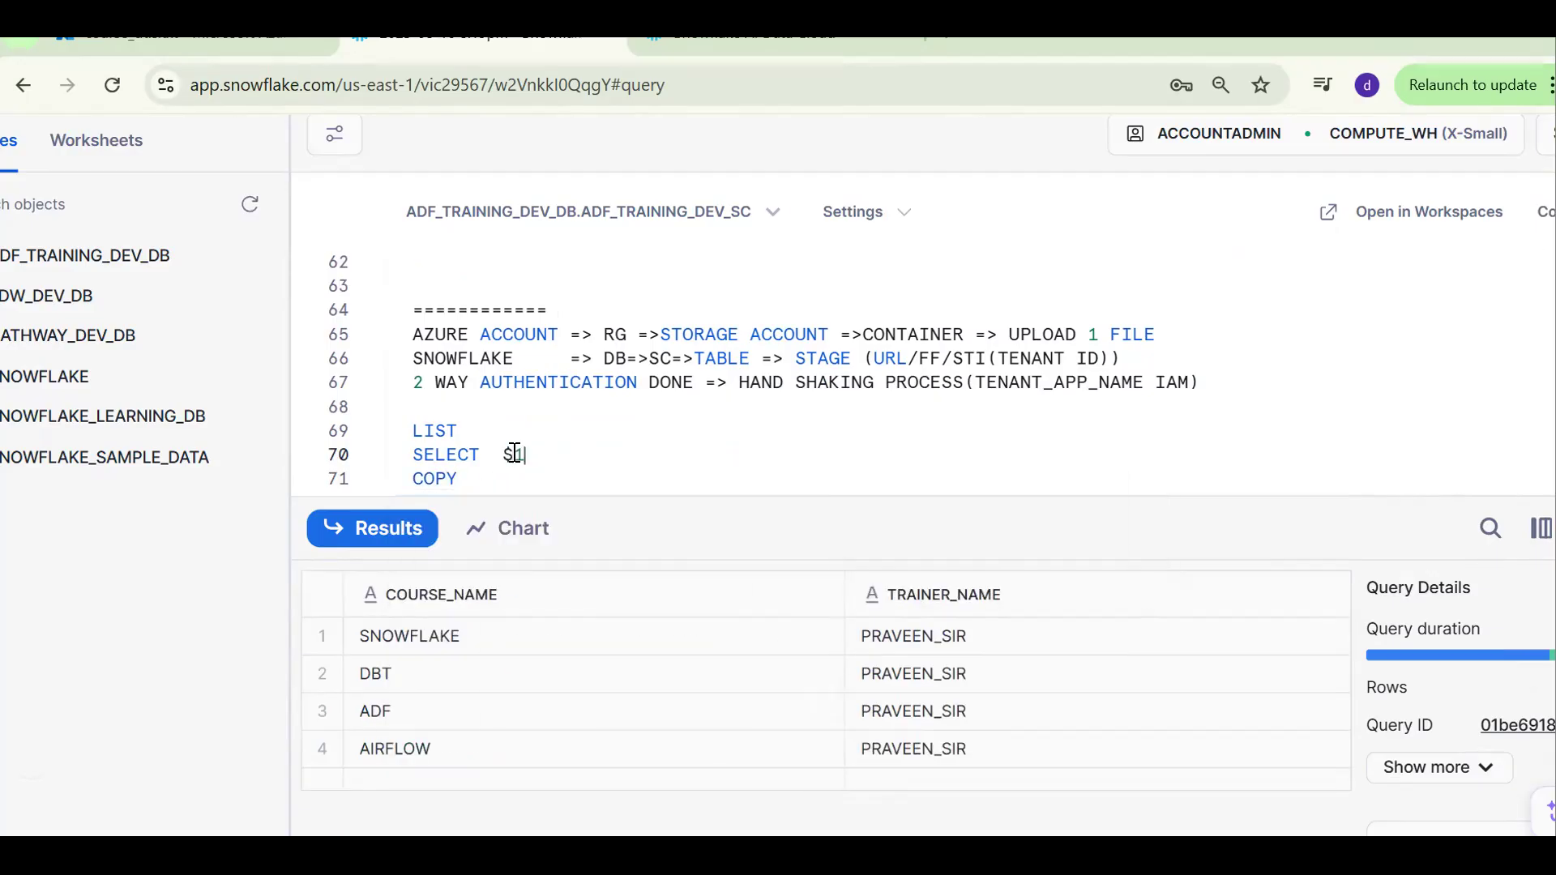
key("Down")
key("Return")
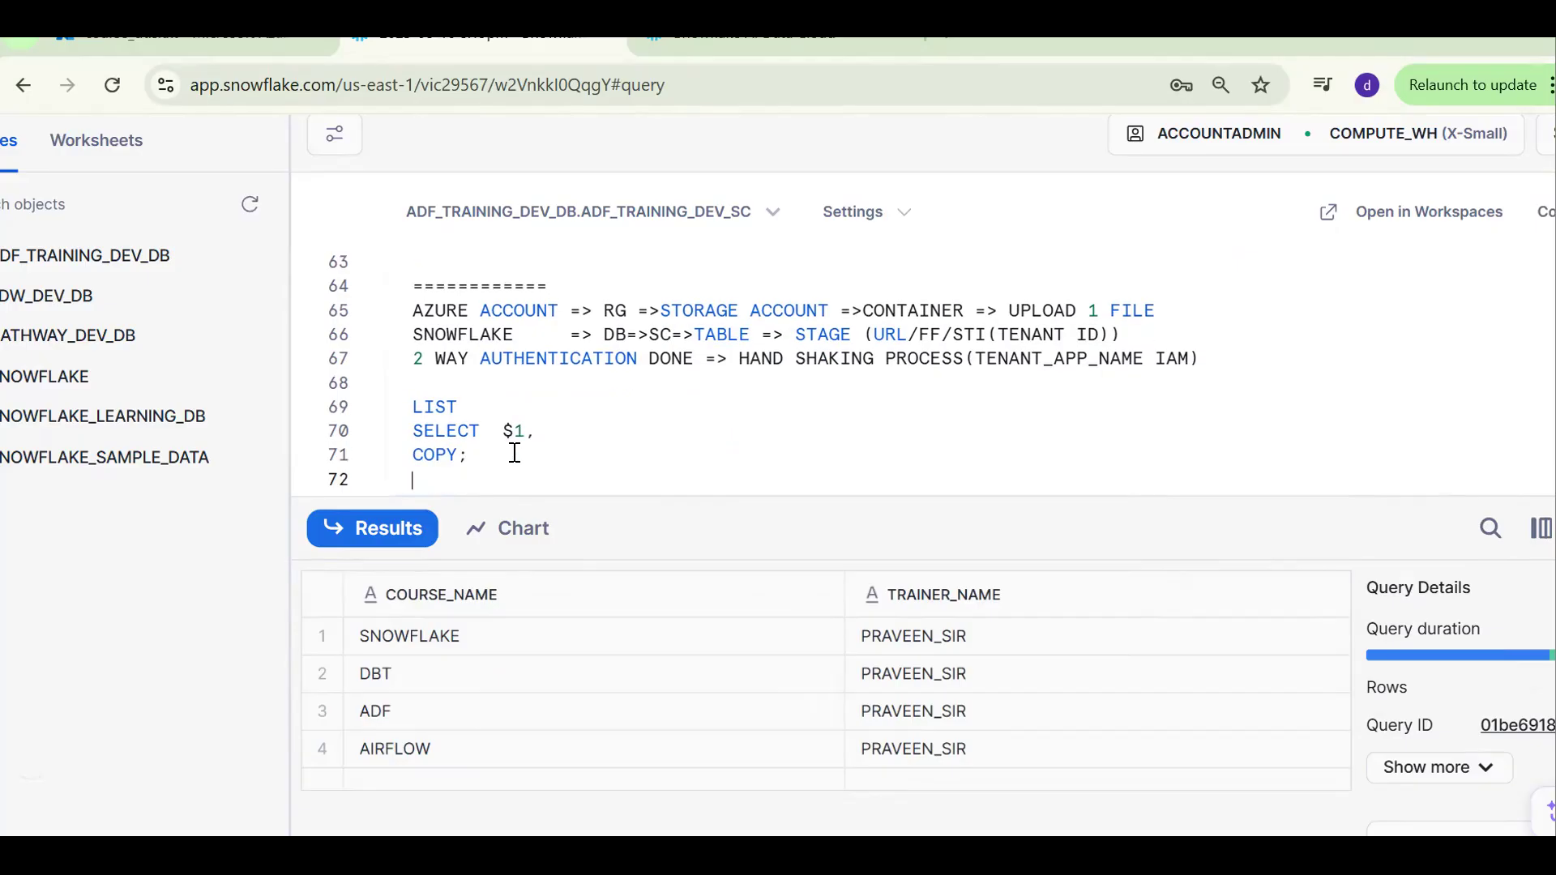